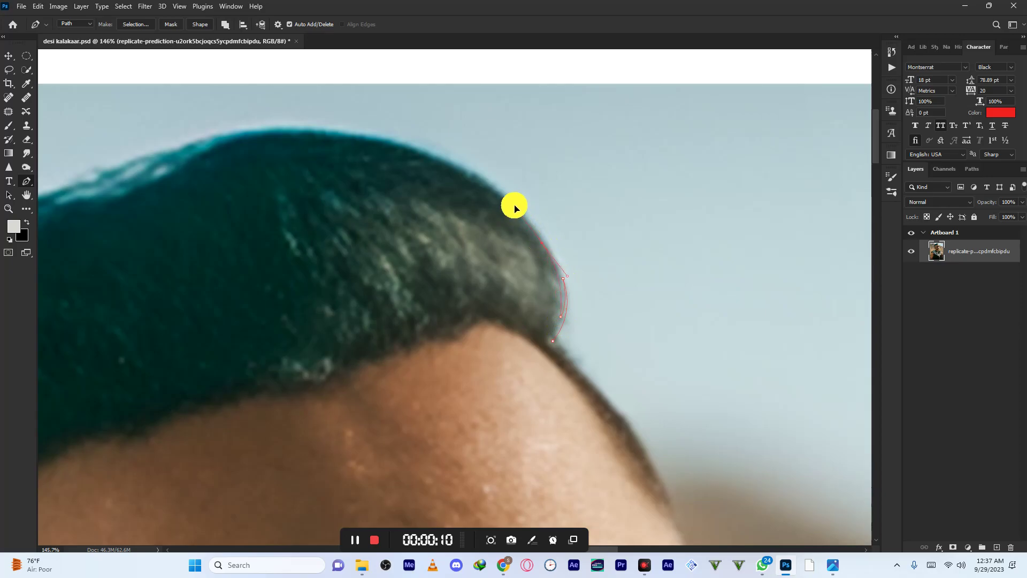
- Trace the top outline of the hair with the Pen tool from the front quiff to the crown
left_click_drag(543, 227, 634, 297)
left_click_drag(451, 204, 314, 179)
left_click(262, 224)
left_click_drag(197, 240, 394, 191)
left_click_drag(291, 212, 143, 322)
left_click_drag(112, 365, 313, 181)
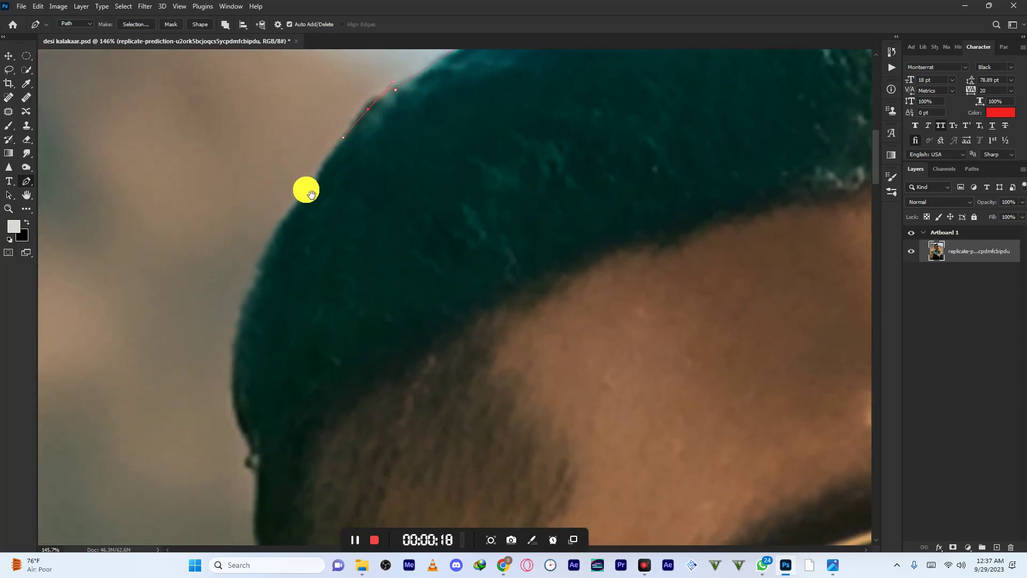
- Continue the hair path around the back of the head and down to the top of the ear
left_click_drag(262, 263, 227, 335)
left_click_drag(250, 451, 279, 490)
left_click(247, 423)
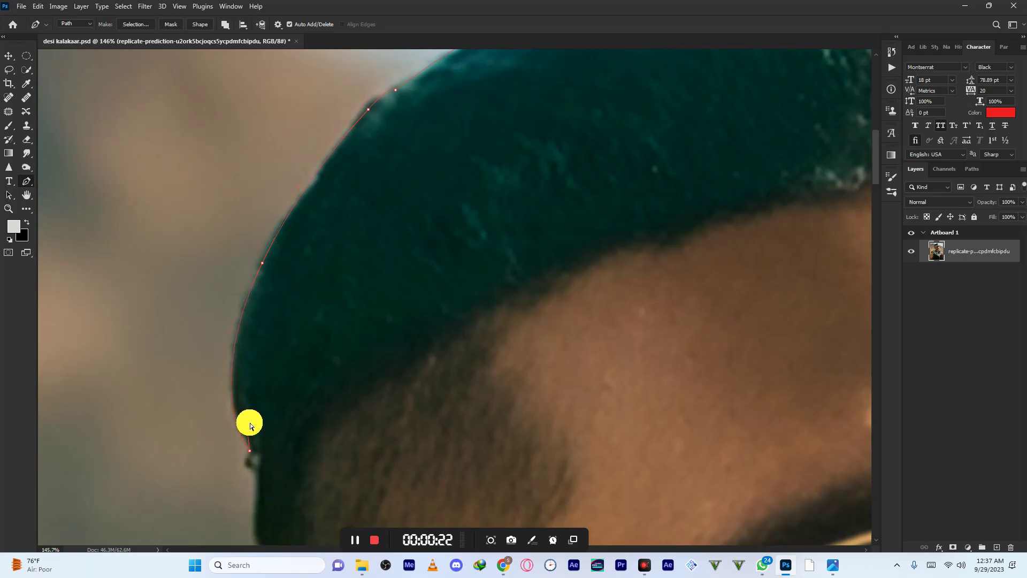
left_click_drag(251, 449, 262, 291)
left_click_drag(254, 329, 254, 369)
left_click_drag(298, 461, 279, 295)
left_click_drag(340, 381, 315, 265)
left_click_drag(356, 342, 448, 452)
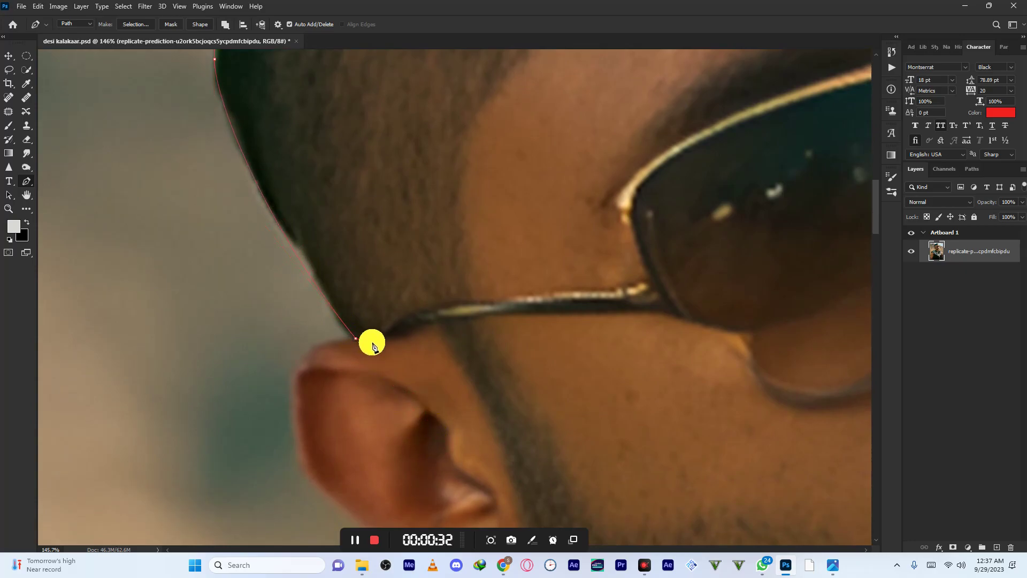
- Bring the path back up from the ear through the side hair, along the border between dark hair and fade
scroll(375, 374, "down", 4)
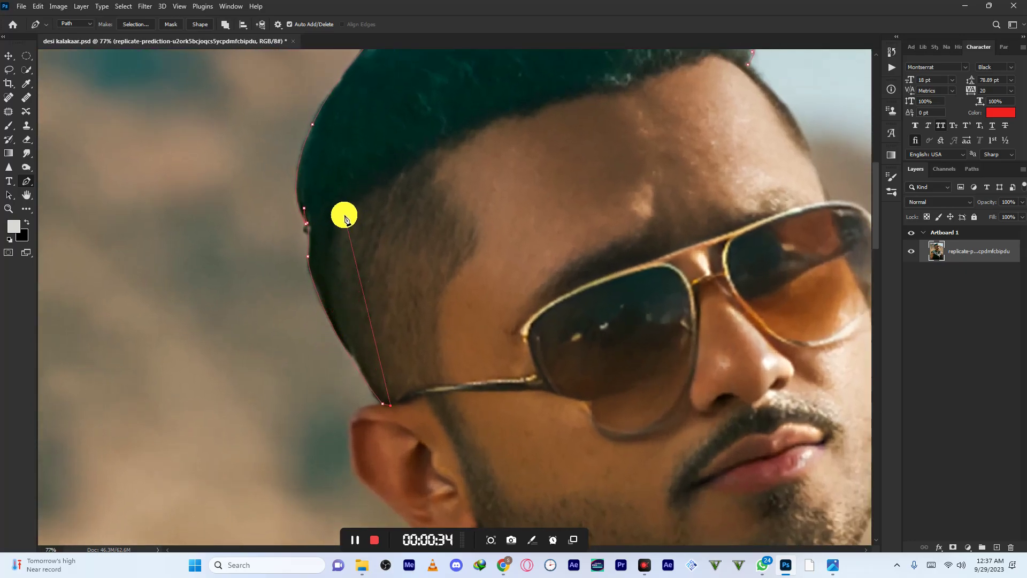
mouse_move(344, 214)
left_mouse_down()
mouse_move(391, 141)
mouse_move(340, 213)
left_mouse_up()
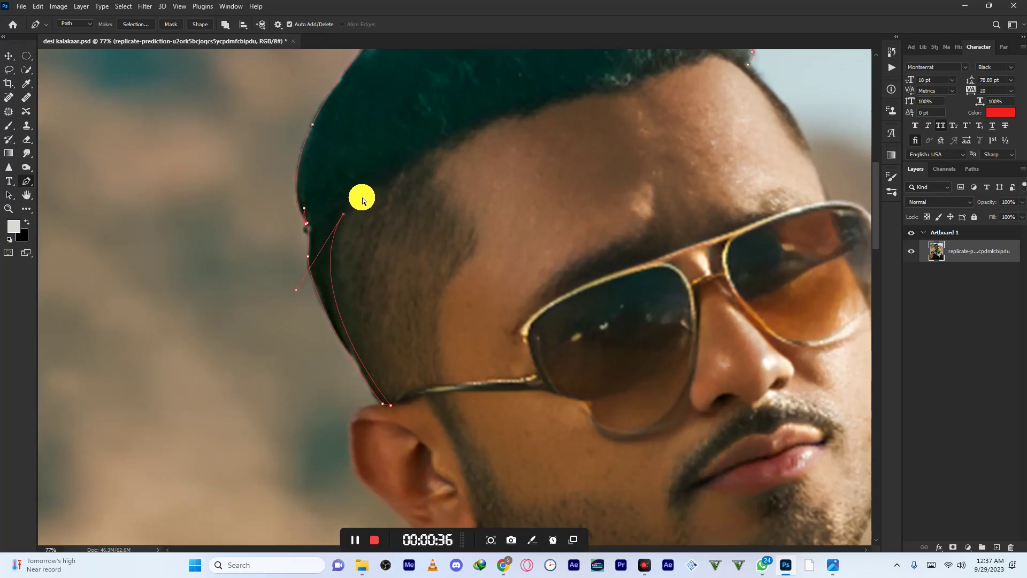
scroll(354, 198, "up", 4)
left_click(416, 172)
left_click_drag(507, 115, 389, 295)
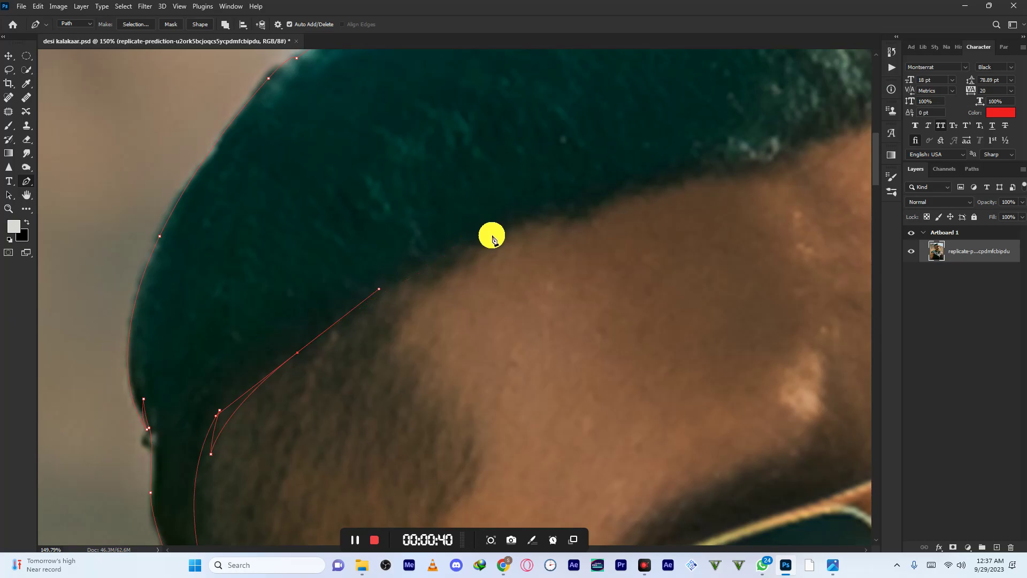
- Trace the forehead hairline towards the front with small jagged points that imitate hair strands
left_click(475, 235)
left_click(508, 230)
left_click(488, 230)
left_click_drag(529, 224, 450, 223)
left_click(439, 215)
left_click(472, 214)
left_click(510, 201)
left_click(539, 191)
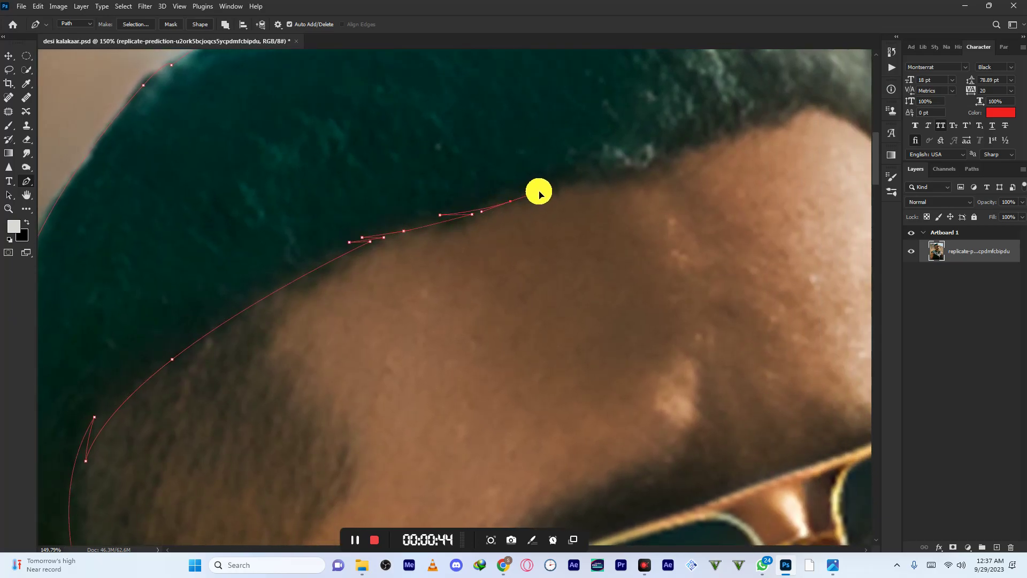
left_click(576, 182)
left_click(543, 182)
left_click(605, 176)
left_click(571, 172)
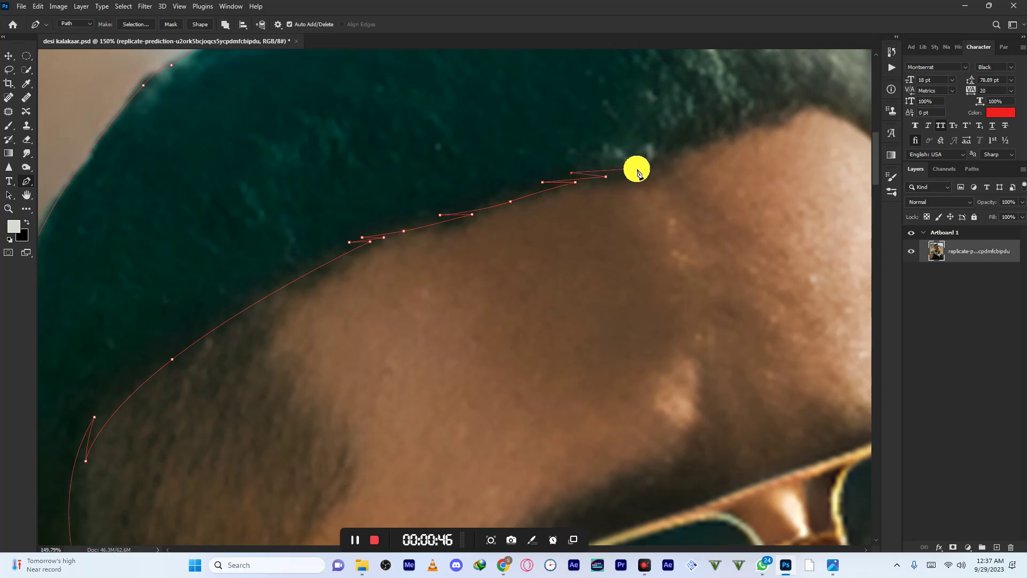
- Continue the hairline path past the front peak of the forehead to the far temple
left_click(708, 132)
left_click_drag(692, 146, 479, 190)
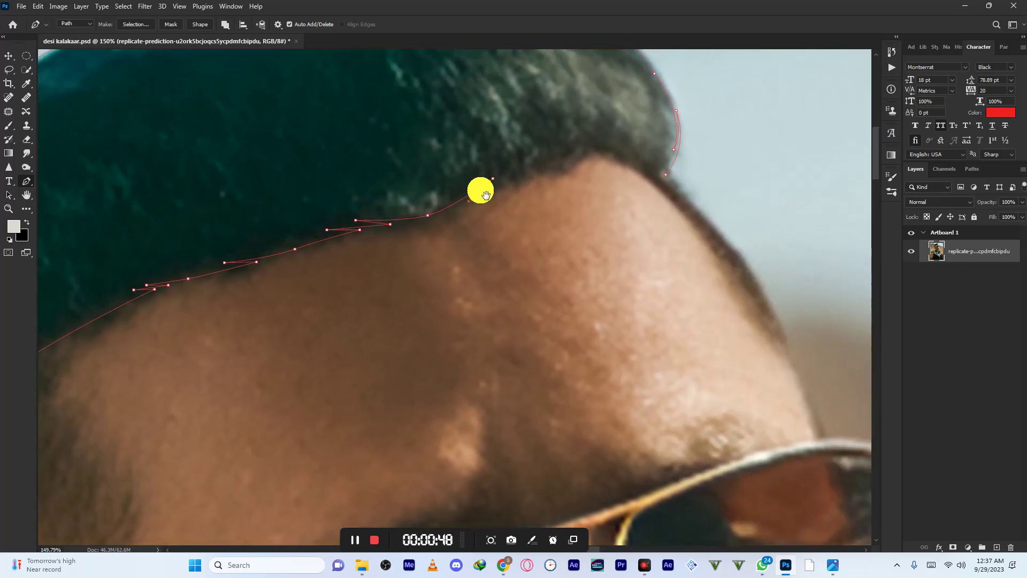
left_click(553, 170)
left_click(583, 161)
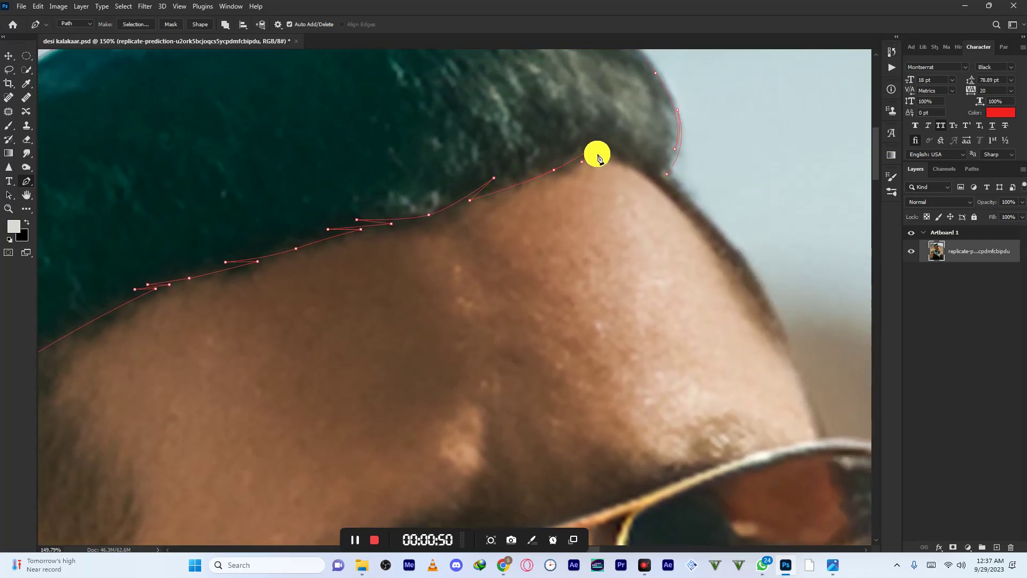
left_click(608, 157)
left_click(671, 191)
left_click_drag(671, 191, 470, 161)
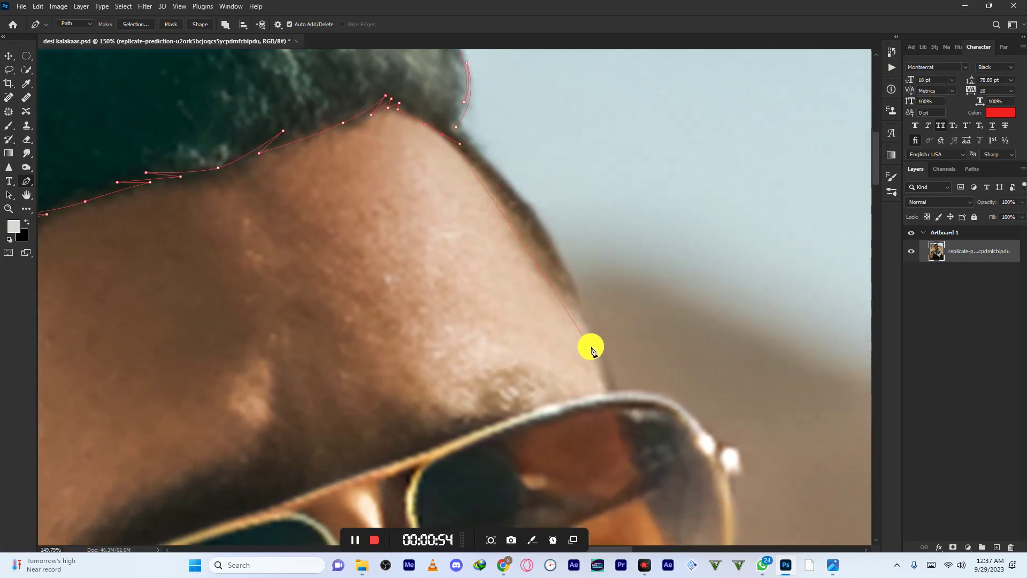
- Extend the path down the far temple to the sunglasses and close it at its starting point as a thin hair strip
scroll(562, 233, "down", 4)
left_click_drag(593, 338, 616, 430)
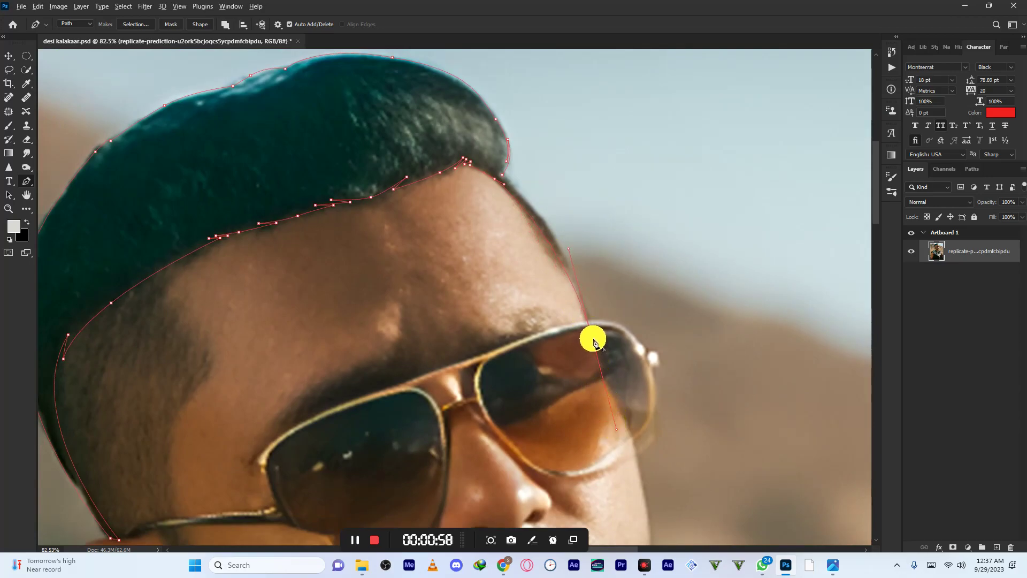
scroll(589, 339, "up", 3)
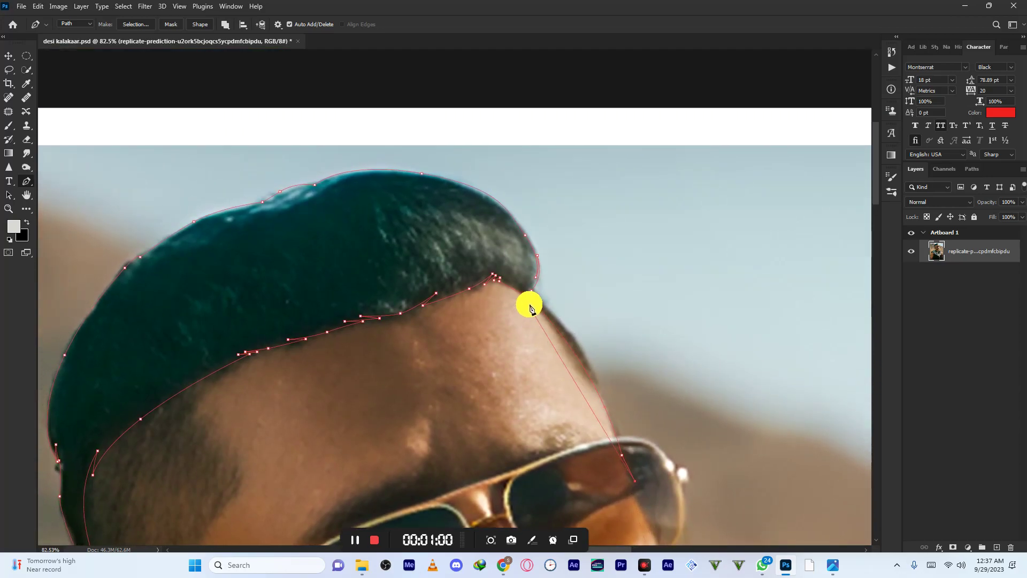
left_click_drag(533, 293, 452, 227)
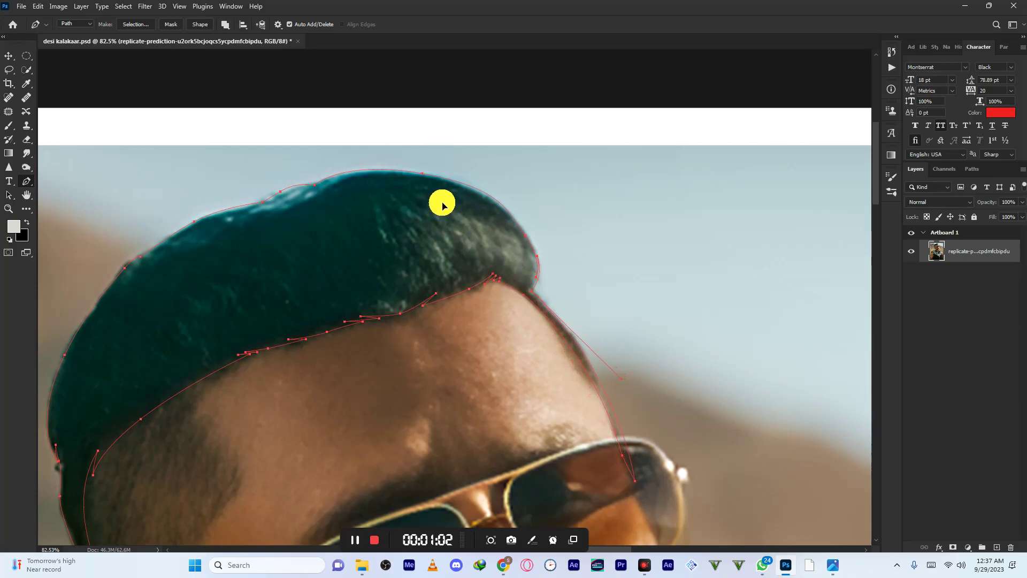
key("Return")
- Trace the moustache's upper edge from its near-side tip towards the nose, adding small spikes for hair strands
mouse_move(545, 223)
left_mouse_down()
mouse_move(474, 223)
mouse_move(528, 212)
left_mouse_up()
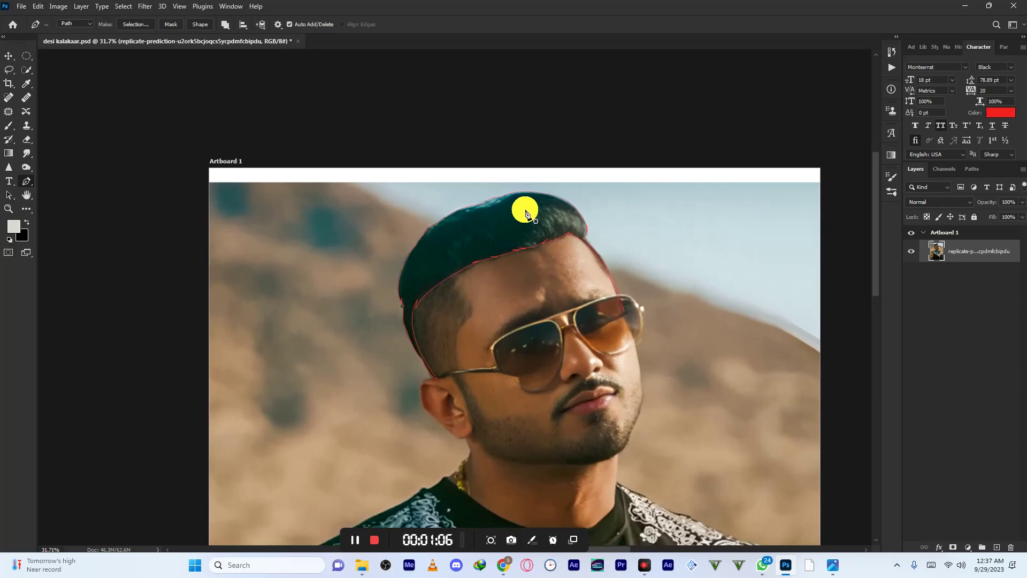
scroll(302, 193, "down", 2)
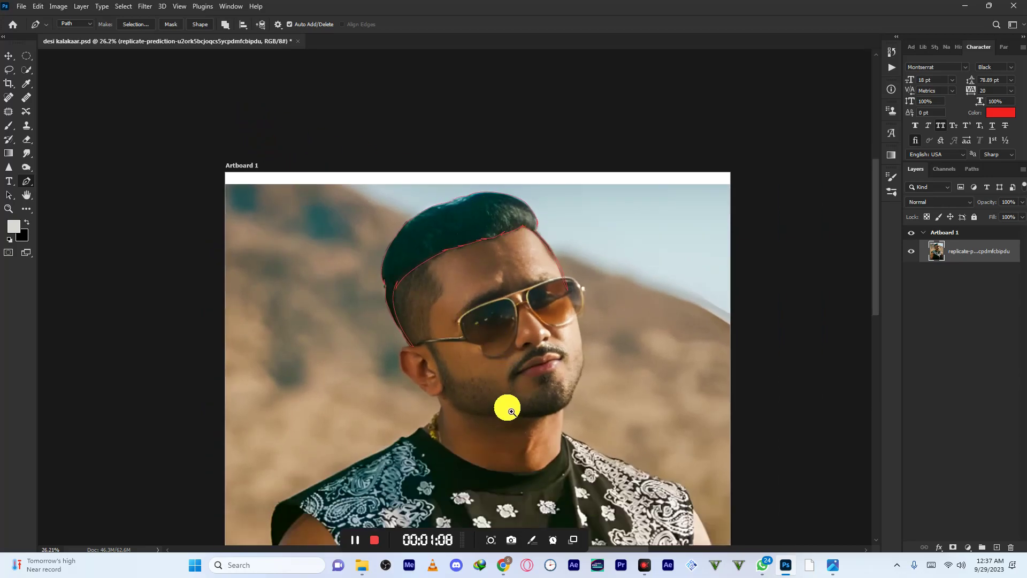
left_click_drag(511, 412, 582, 419)
left_click_drag(577, 237, 452, 420)
left_click(390, 447)
left_click(409, 387)
left_click(426, 365)
left_click(419, 395)
left_click(435, 357)
left_click(470, 329)
left_click(460, 358)
left_click(460, 362)
left_click(484, 315)
left_click(499, 298)
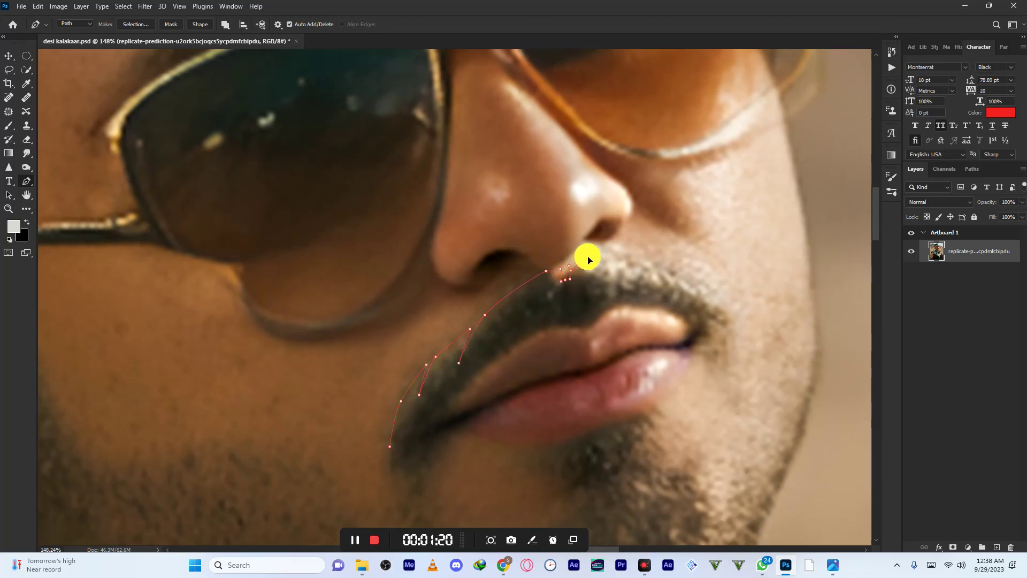
- Carry the moustache path under the nose and around to the tip at the far mouth corner
left_click(619, 258)
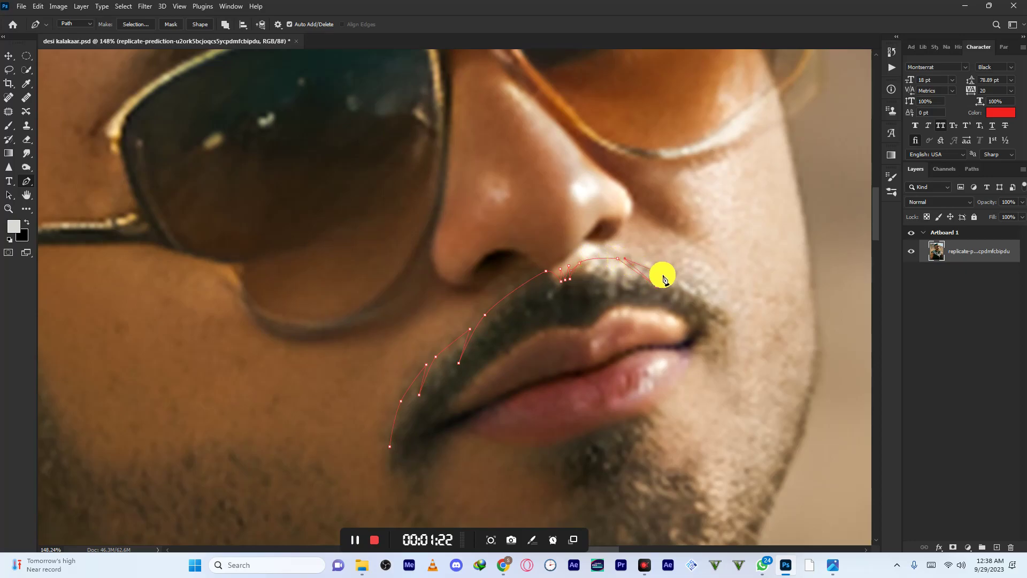
left_click_drag(699, 292, 713, 301)
left_click_drag(649, 317, 548, 291)
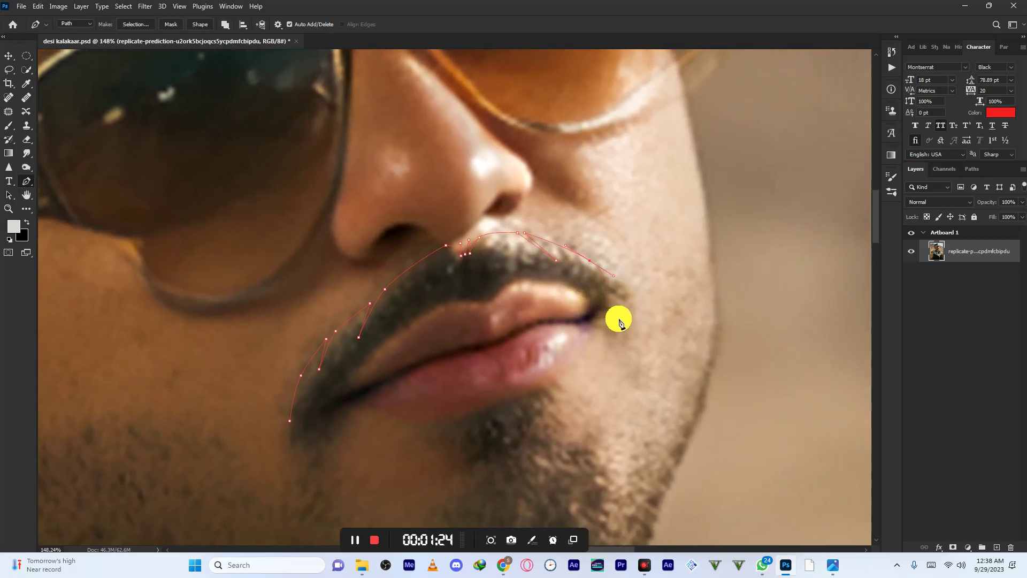
left_click(625, 343)
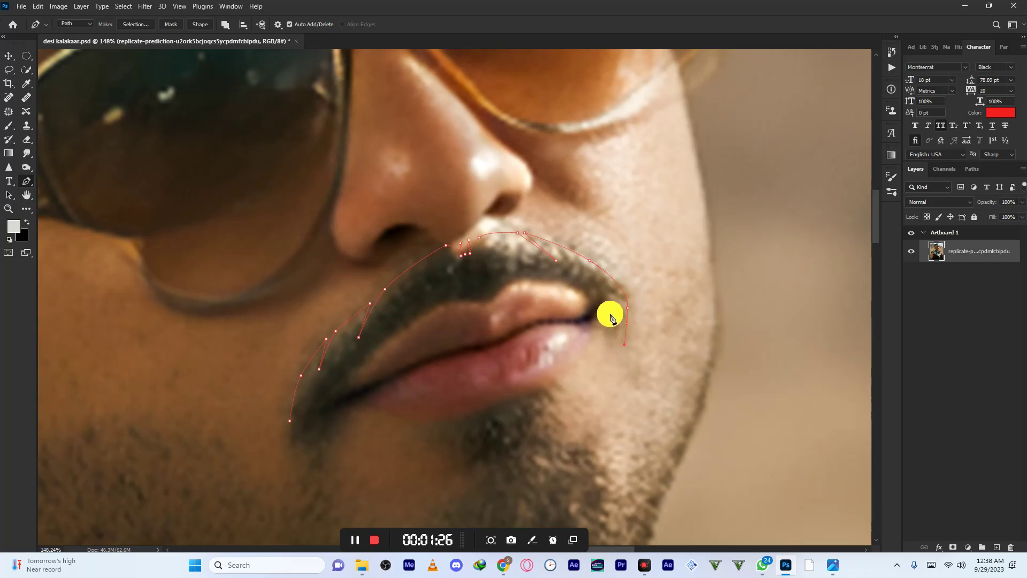
- Trace the moustache's lower edge along the upper lip and close the path at its starting point
left_click(596, 309)
left_click(540, 277)
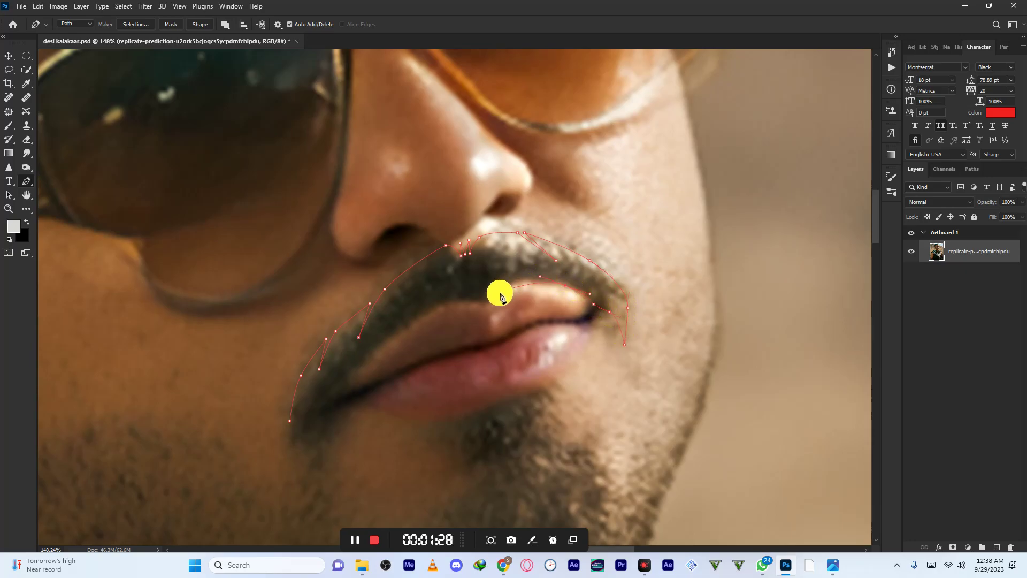
left_click_drag(452, 300, 442, 297)
left_click_drag(357, 365, 339, 383)
left_click(328, 396)
left_click_drag(325, 423, 322, 447)
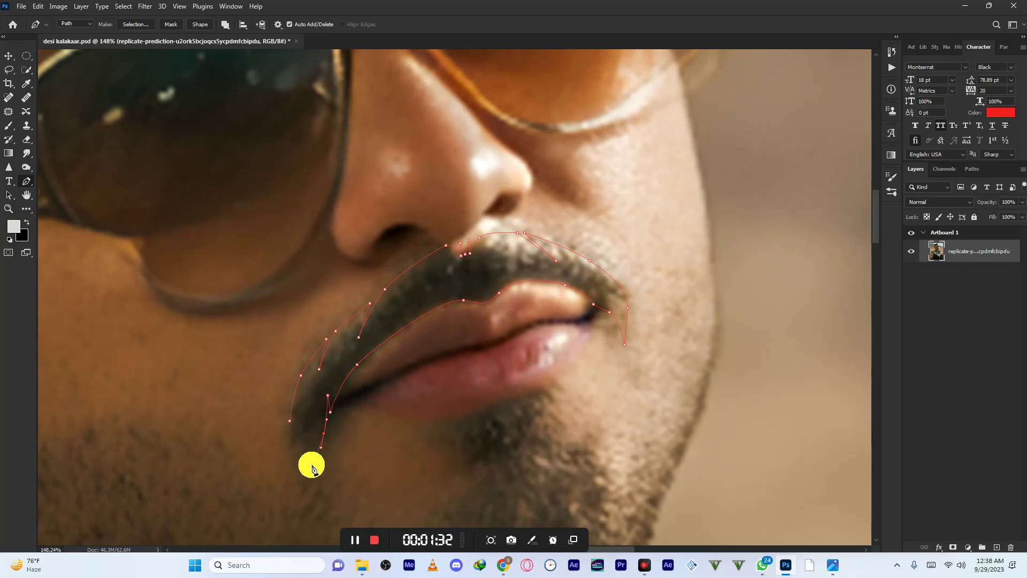
left_click(289, 421)
- Draw a closed path around the small patch of beard directly beneath the lower lip
scroll(426, 293, "down", 5)
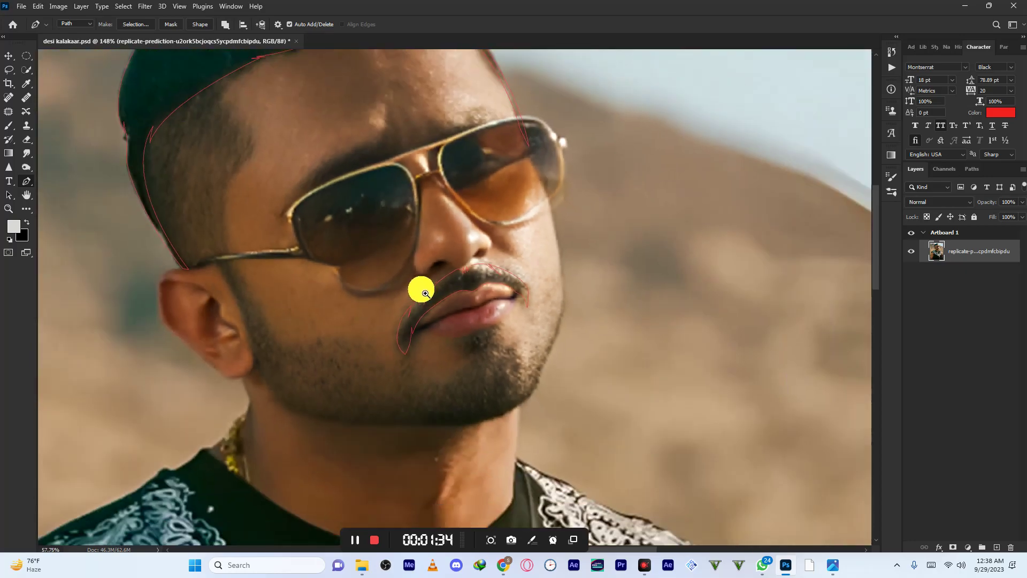
scroll(426, 293, "up", 4)
left_click(458, 332)
left_click_drag(553, 297, 584, 278)
left_click(554, 297, "alt")
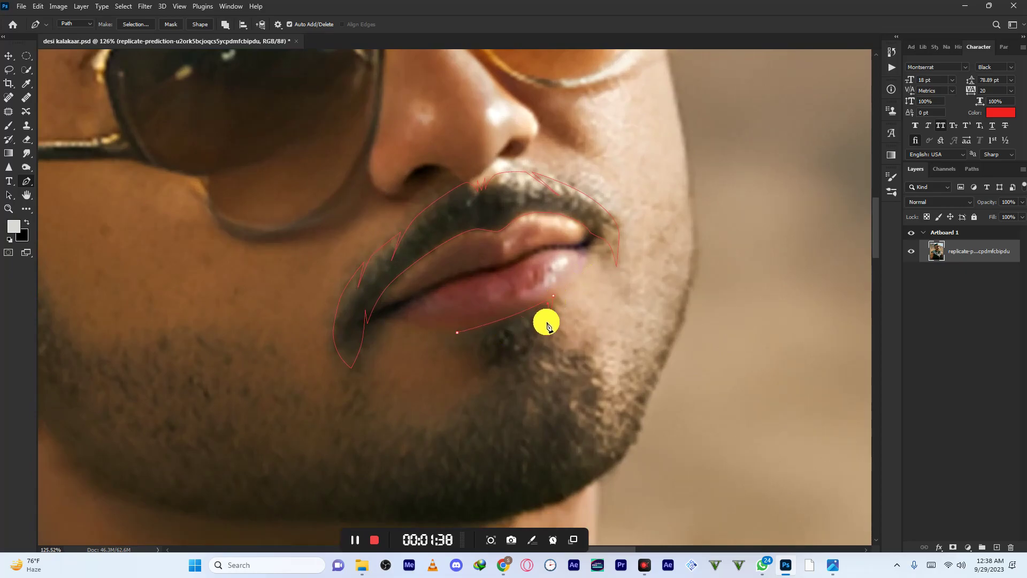
left_click(492, 356)
left_click(511, 372)
left_click_drag(521, 306, 434, 293)
left_click_drag(509, 306, 443, 247)
- Make black the foreground colour and turn the hair, moustache and lip-beard paths into a shape filled with 000000
left_click(27, 222)
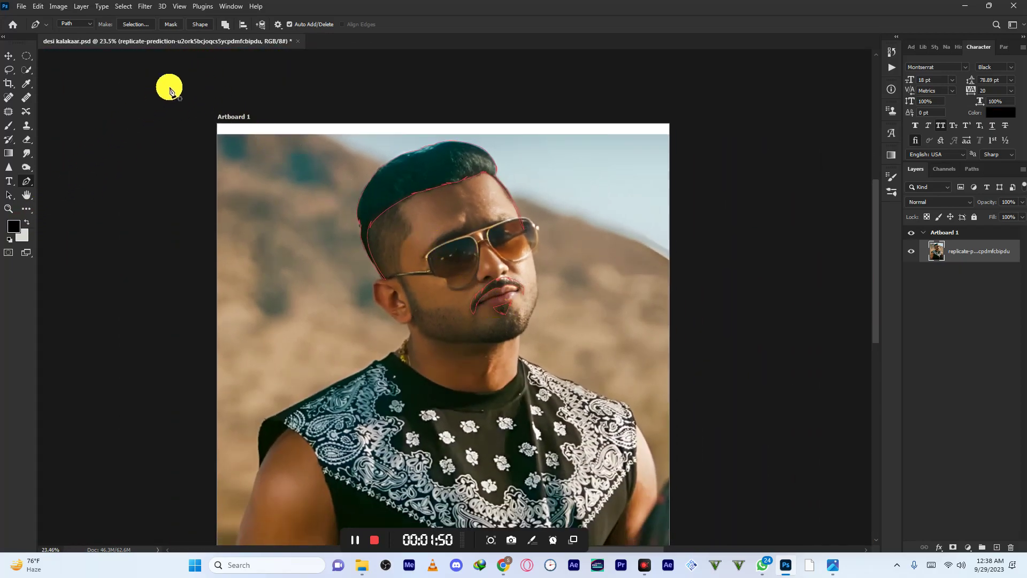
left_click(200, 24)
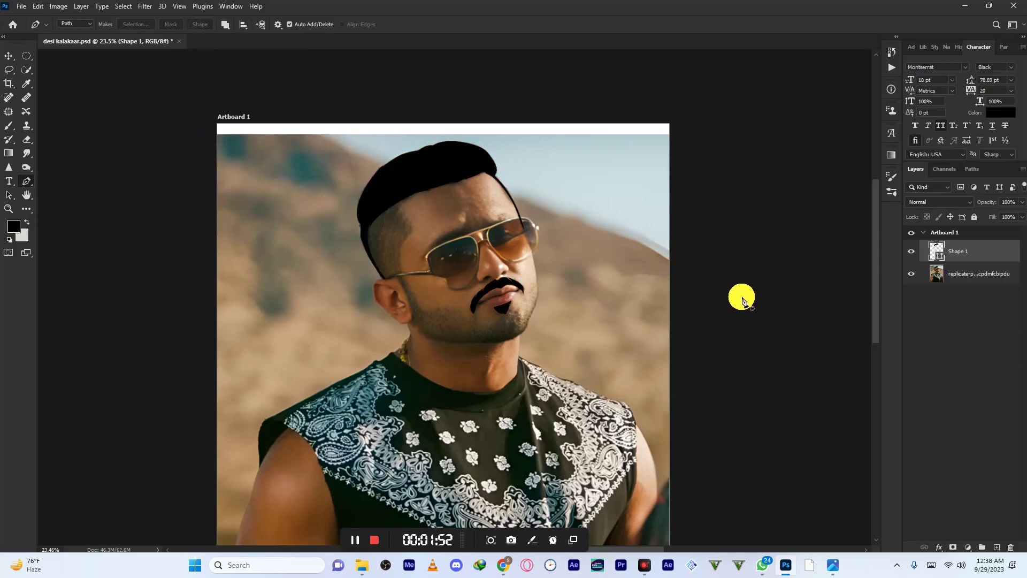
double_click(936, 251)
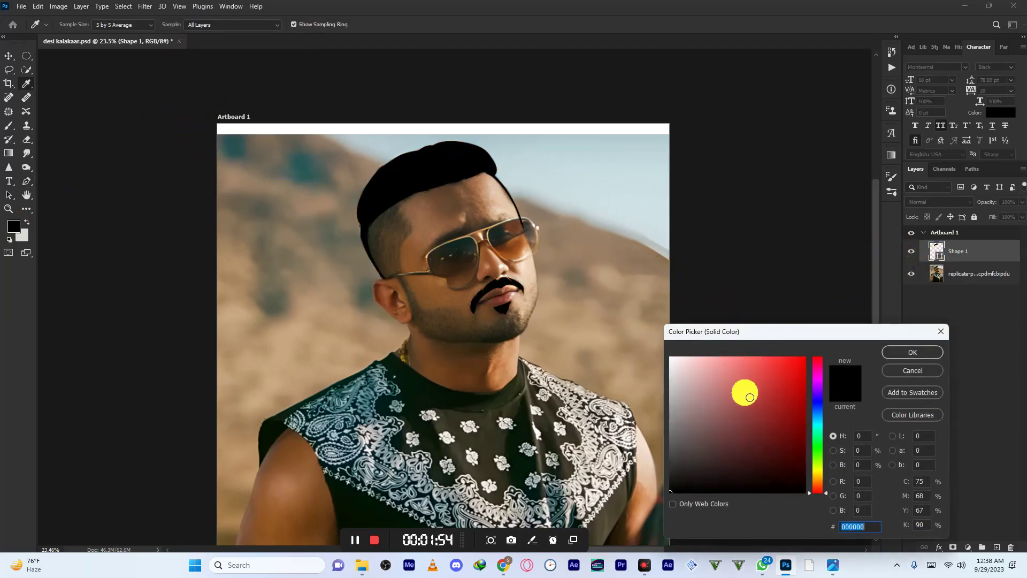
left_click(912, 352)
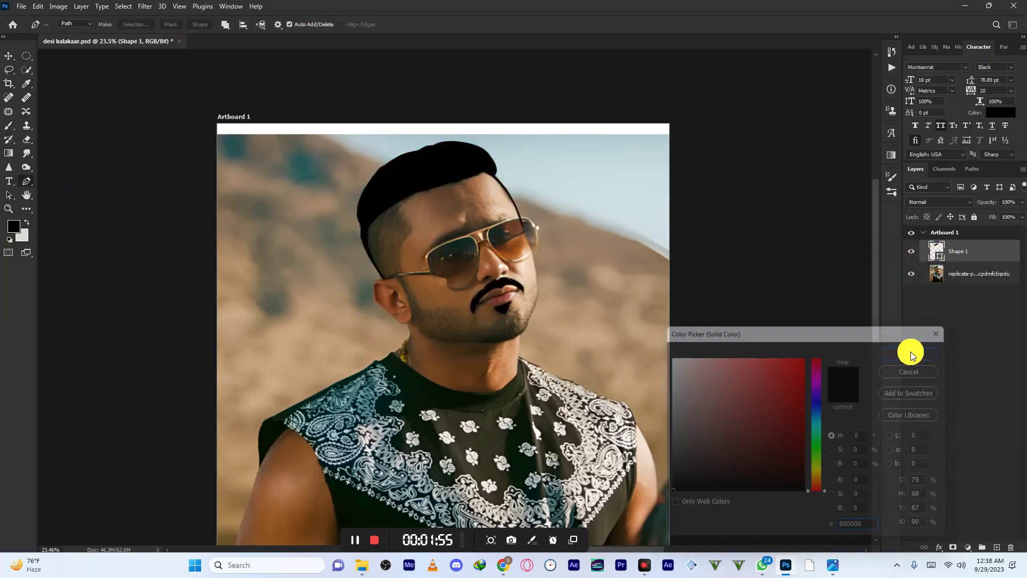
- Add an empty layer directly above the photo and trace the jagged front edge of the faded side hair at the temple
left_click(980, 277)
left_click(996, 548)
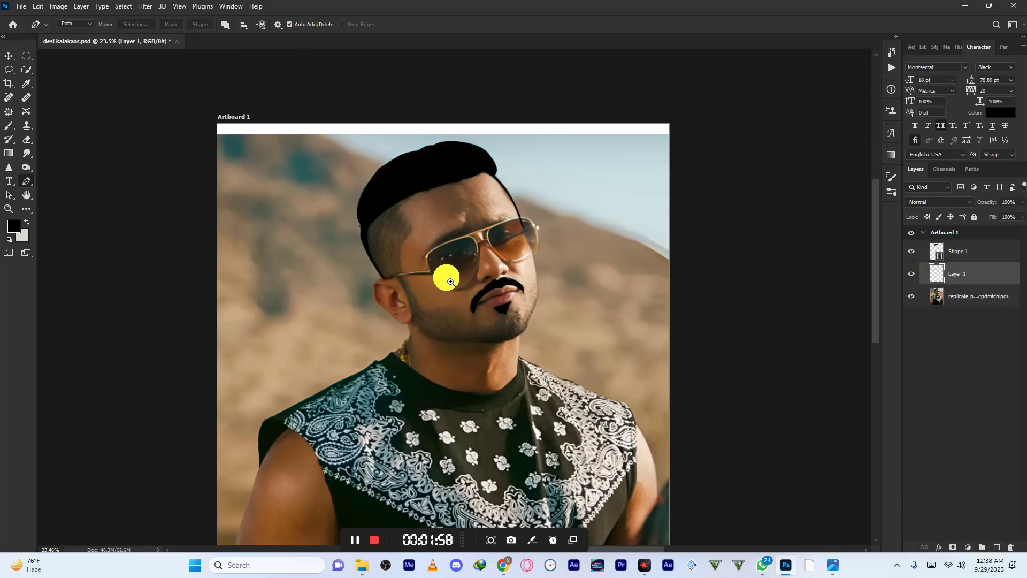
scroll(447, 279, "up", 3)
left_click(405, 72)
left_click_drag(344, 118, 306, 160)
scroll(348, 106, "up", 5)
left_click(316, 178)
left_click(350, 132)
left_click(358, 129)
left_click_drag(371, 166, 432, 295)
left_click(396, 202)
left_click(372, 255)
left_click(400, 204)
scroll(433, 304, "down", 3)
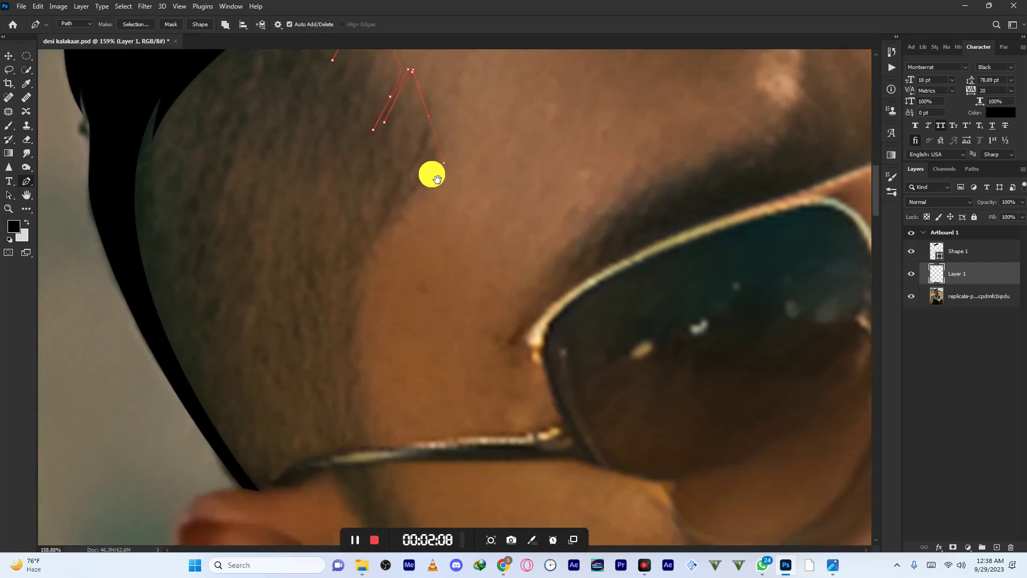
scroll(380, 214, "down", 2)
- Continue the path down the sideburn and along the cheek beard line, ending in a jagged point below the moustache tip
left_click_drag(404, 295, 437, 225)
left_click(443, 238)
mouse_move(534, 224)
left_mouse_down()
mouse_move(622, 223)
mouse_move(530, 222)
mouse_move(542, 238)
left_mouse_up()
key("ctrl+z")
left_click(540, 229)
left_click(566, 279)
- Continue the beard path around the bare skin below the lip and beside the far mouth corner, up to the far cheek's edge
left_click_drag(567, 228, 641, 265)
left_click(588, 210)
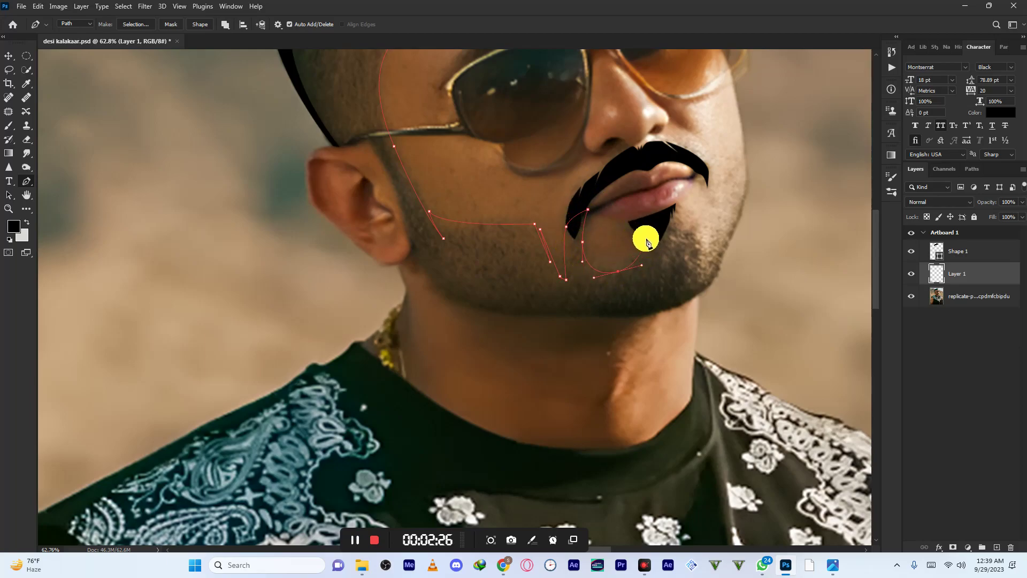
left_click(636, 226)
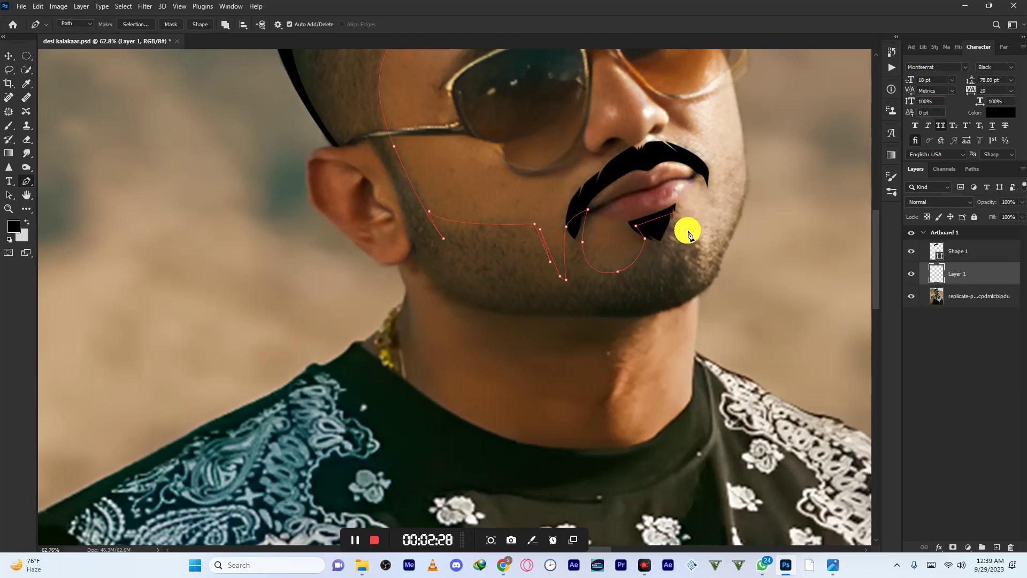
mouse_move(713, 234)
left_mouse_down()
mouse_move(741, 222)
mouse_move(725, 221)
left_mouse_up()
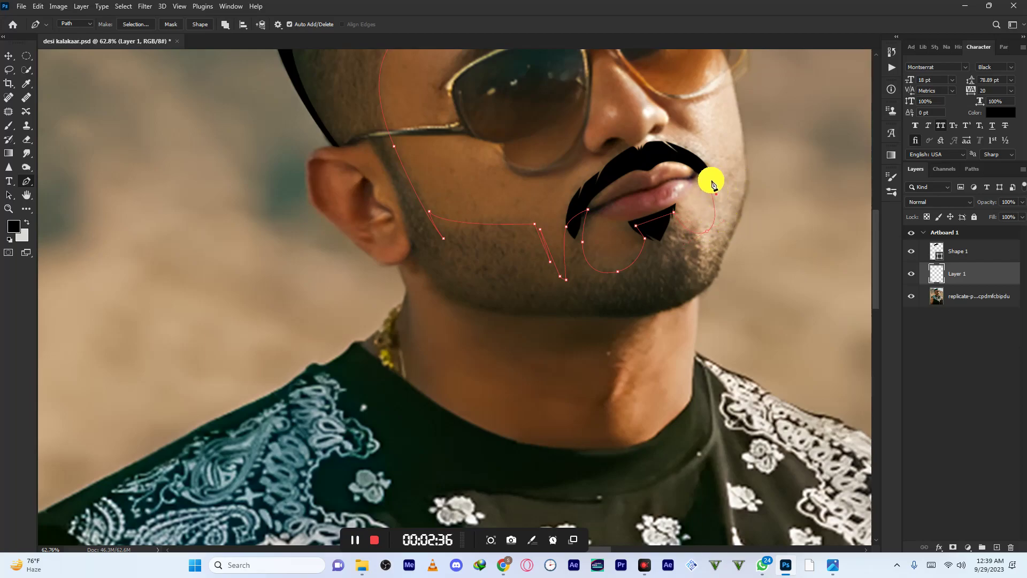
left_click(740, 165)
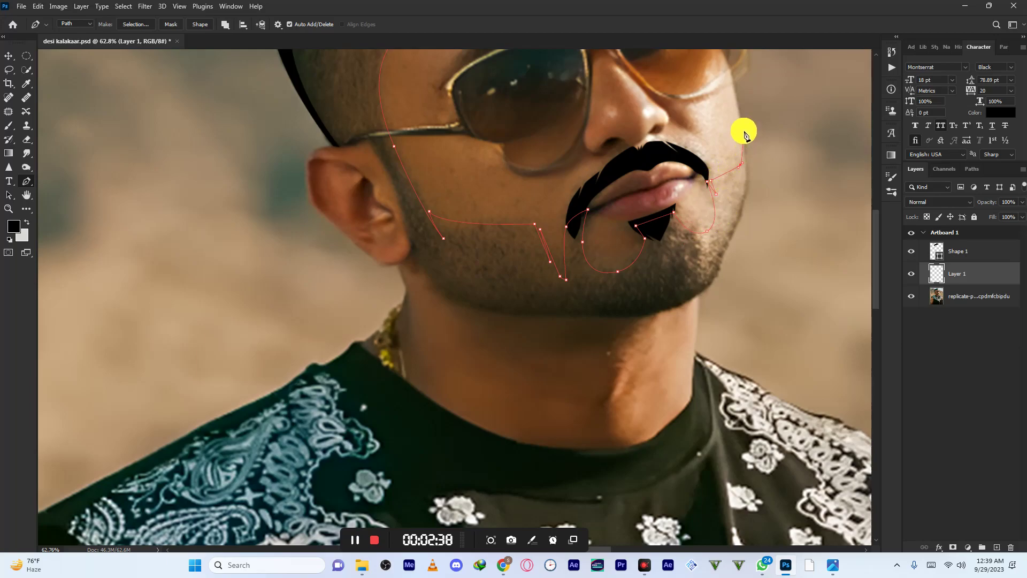
left_click(742, 130)
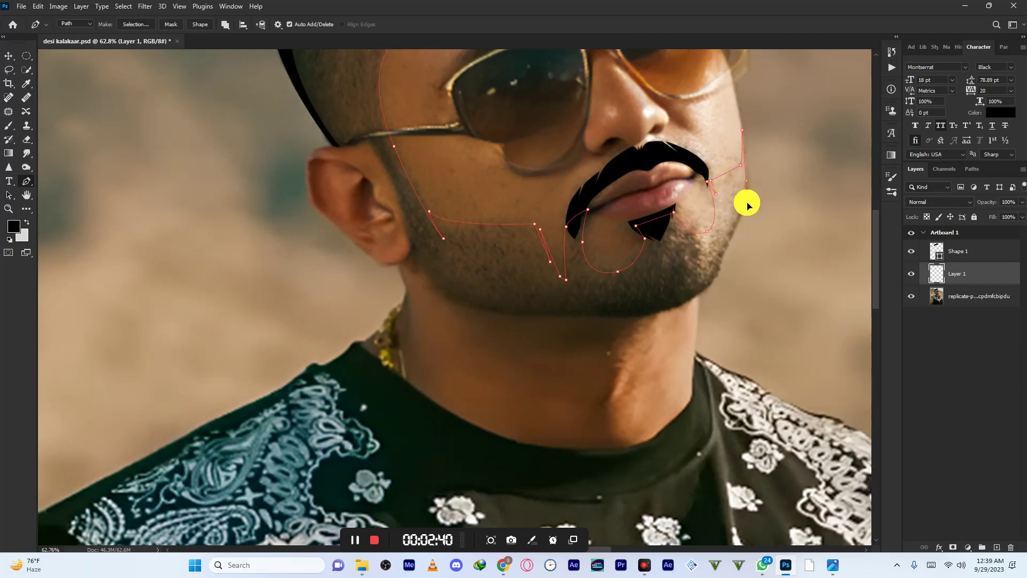
- Trace the beard path down the far jaw, beneath the chin and back up the near jawline and sideburn toward the ear
left_click(743, 211)
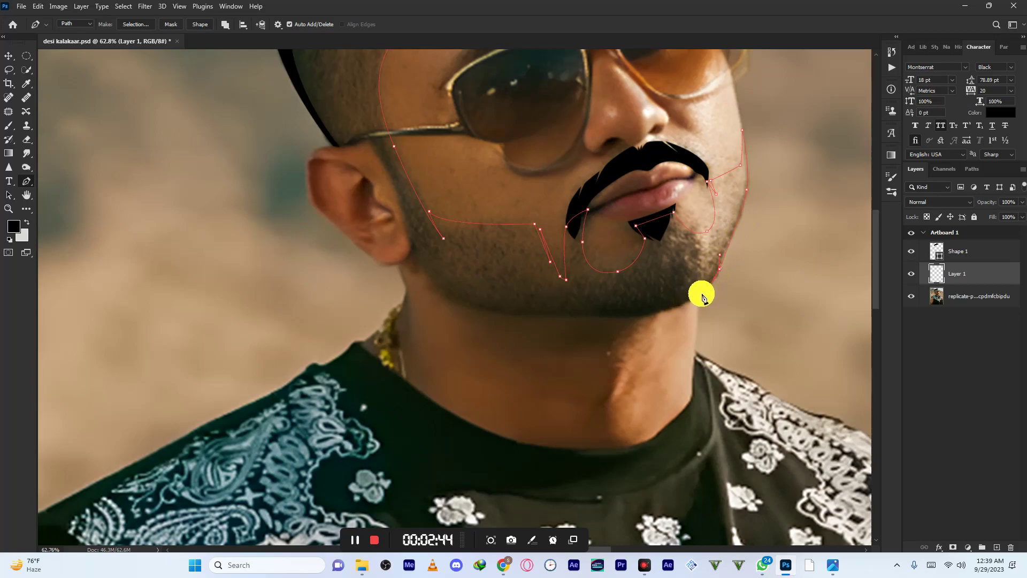
left_click(673, 310)
left_click_drag(594, 316, 552, 314)
left_click_drag(447, 294, 426, 278)
left_click_drag(398, 202, 379, 151)
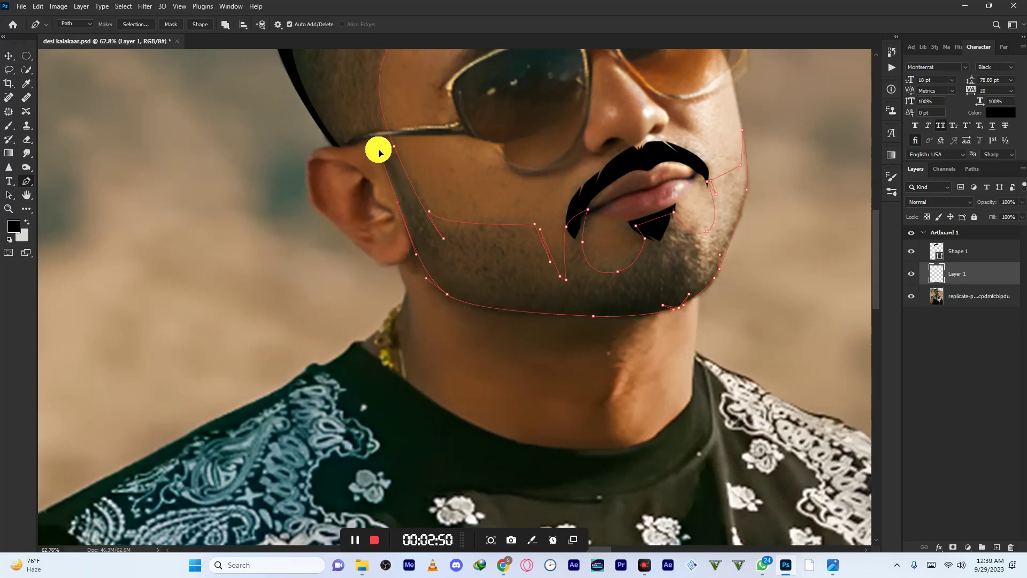
key("ctrl+z")
left_click_drag(399, 201, 379, 245)
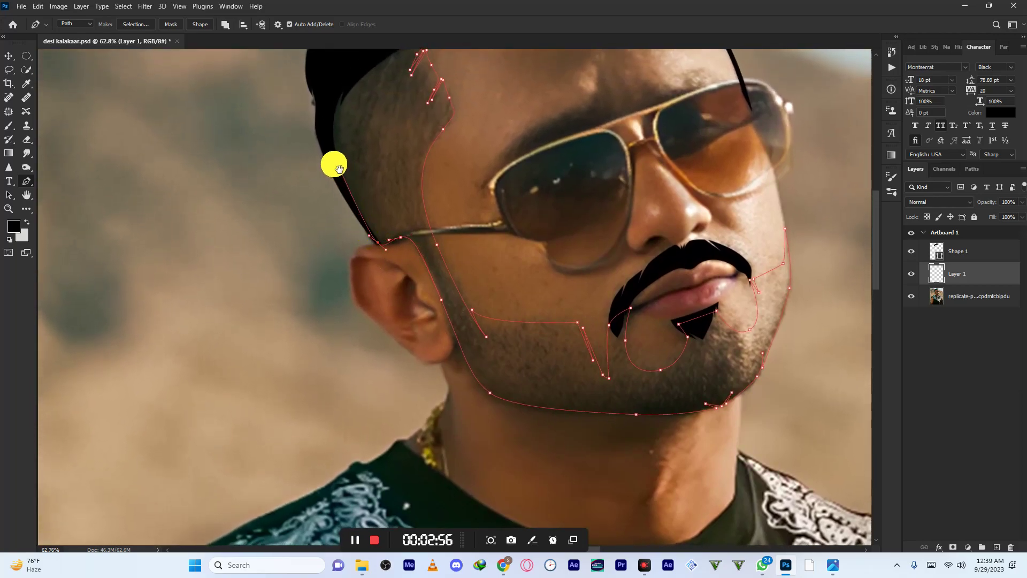
- Finish the path up the back of the faded side hair beneath the black hair and turn it into a black-filled shape
left_click_drag(335, 162, 353, 269)
left_click_drag(345, 216, 345, 177)
left_click_drag(424, 112, 472, 92)
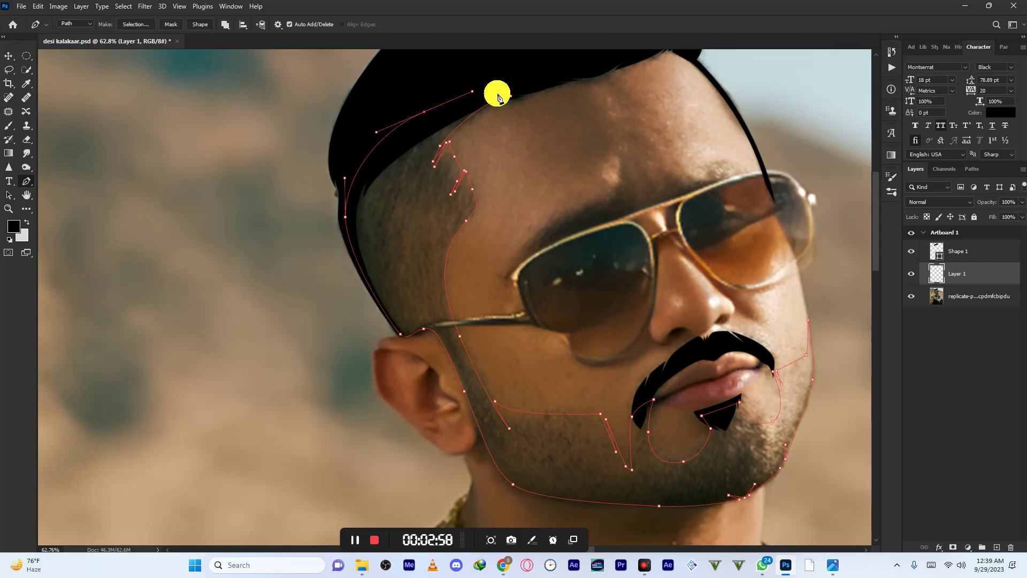
scroll(420, 167, "down", 5)
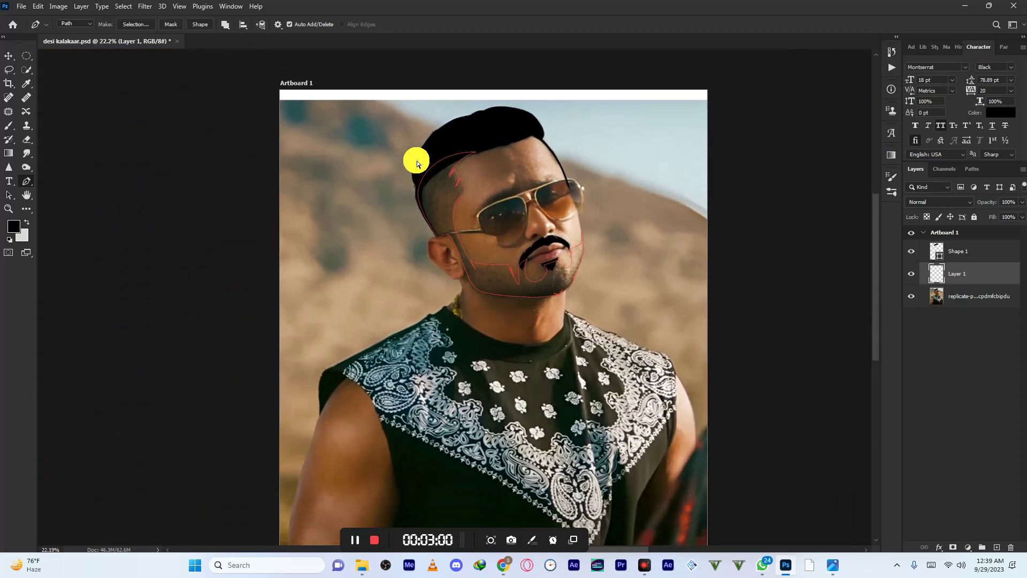
left_click(200, 24)
scroll(428, 191, "down", 3)
scroll(429, 192, "up", 3)
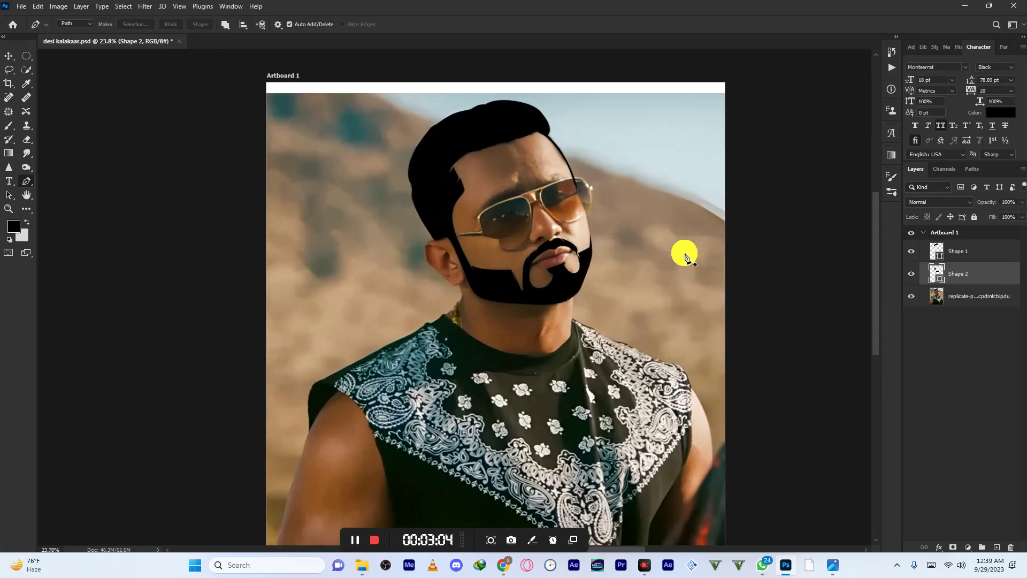
- Inspect the beard and side-hair shape by toggling the visibility of Shape 2 and of the photo
scroll(598, 247, "up", 2)
scroll(598, 248, "up", 3)
left_click(912, 275)
left_click(912, 275)
scroll(470, 264, "down", 4)
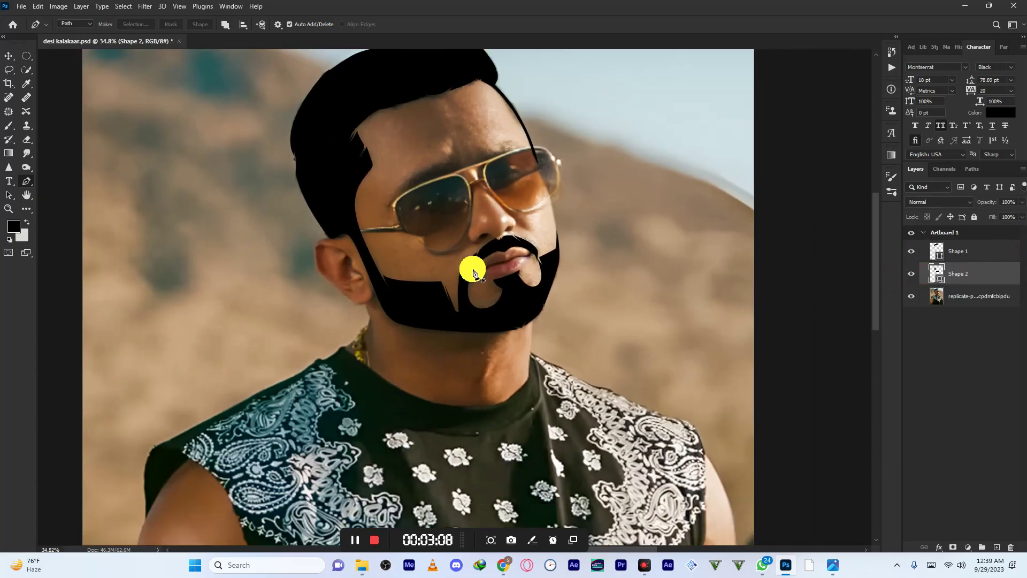
scroll(453, 220, "up", 1)
left_click(911, 295)
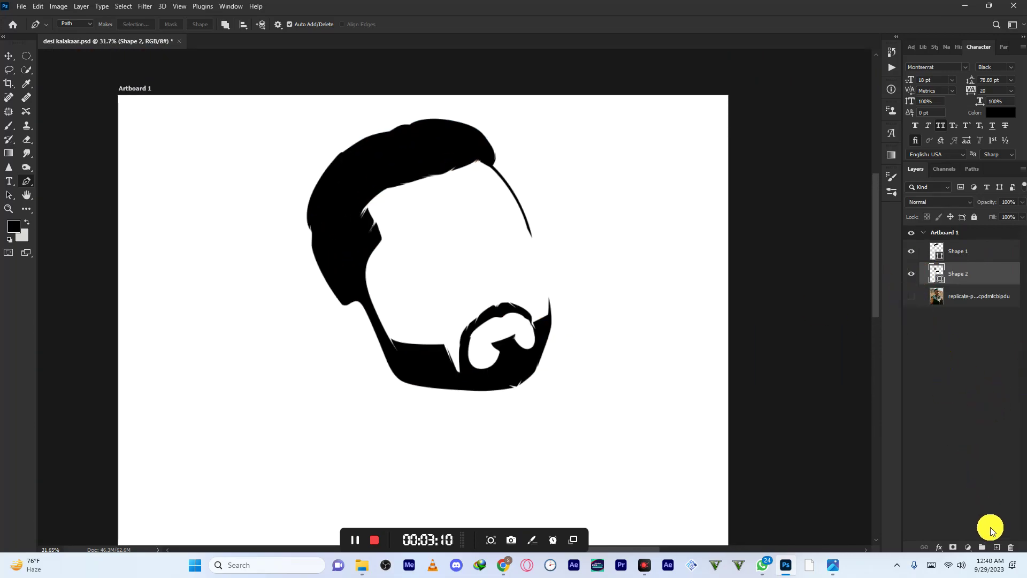
left_click(912, 296)
left_click(912, 282)
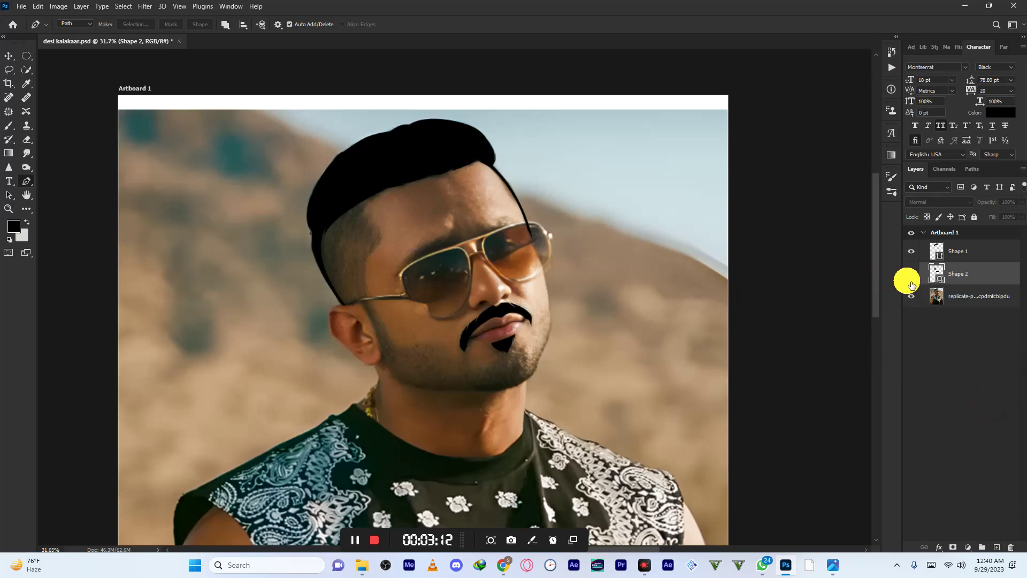
left_click(911, 283)
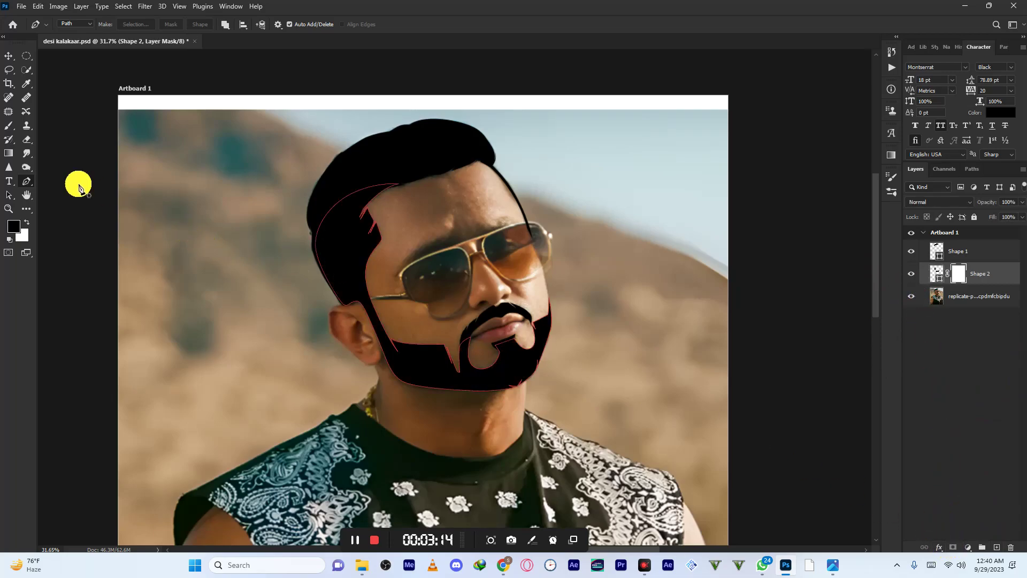
- Add a layer mask to Shape 2 and set up the Eraser at 20% opacity, with white foreground and black background colours
left_click(26, 139)
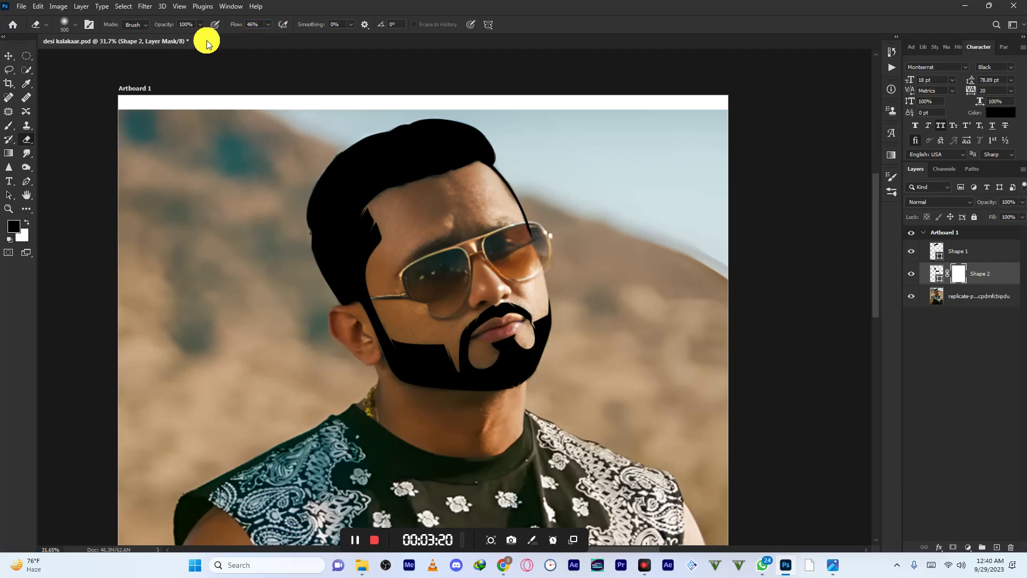
left_click_drag(172, 24, 147, 33)
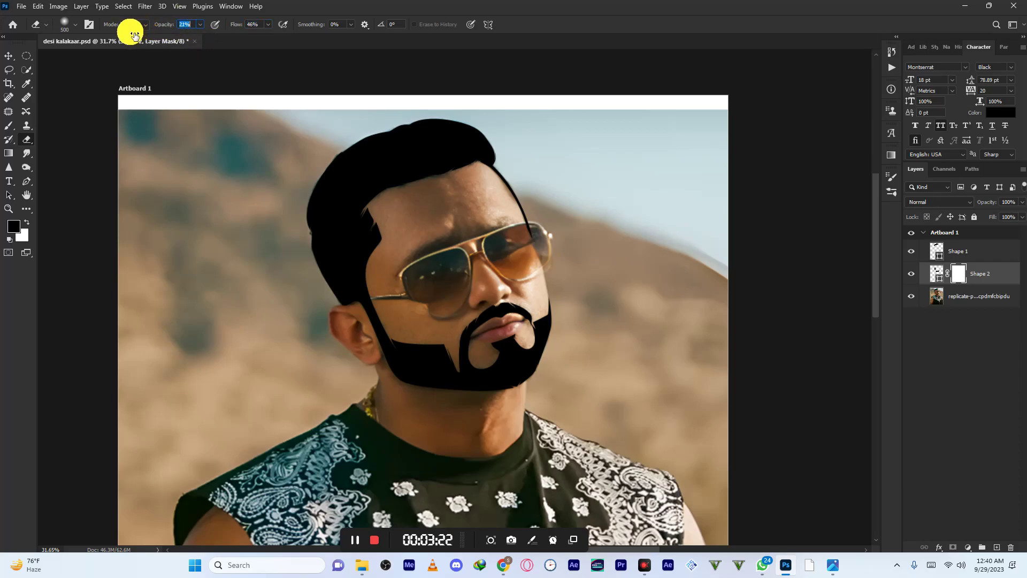
scroll(581, 335, "up", 5)
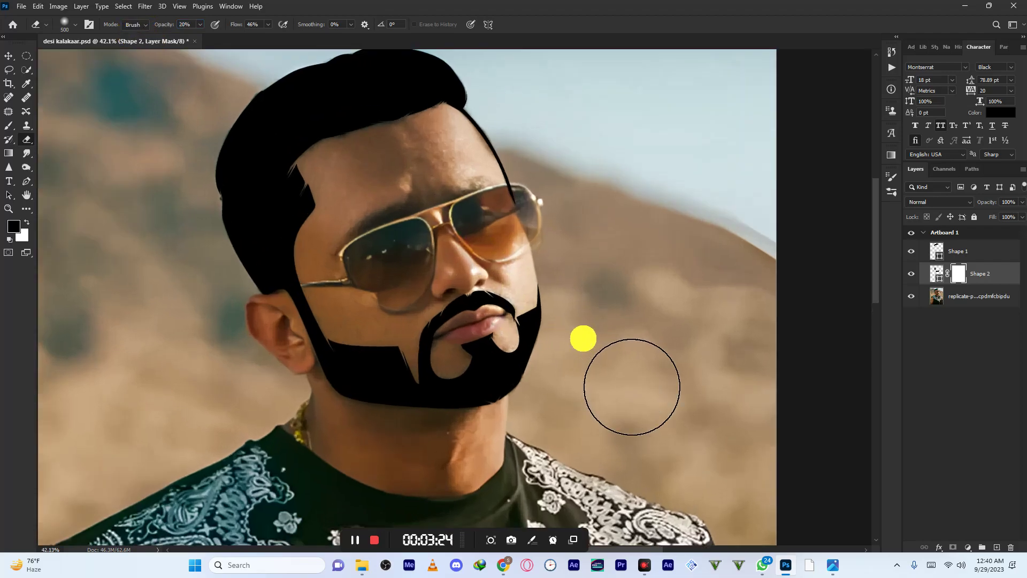
key("x")
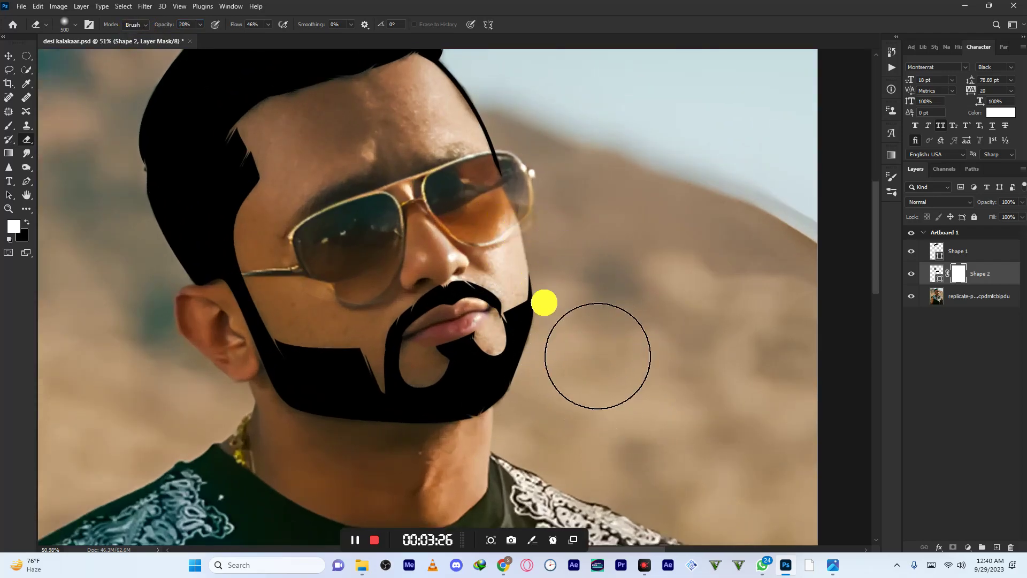
- Softly erase the upper and inner beard areas and the front of the side hair on the Shape 2 mask for a faded look
mouse_move(543, 275)
left_mouse_down()
mouse_move(541, 341)
mouse_move(569, 359)
mouse_move(544, 332)
mouse_move(560, 369)
left_mouse_up()
scroll(535, 231, "down", 2)
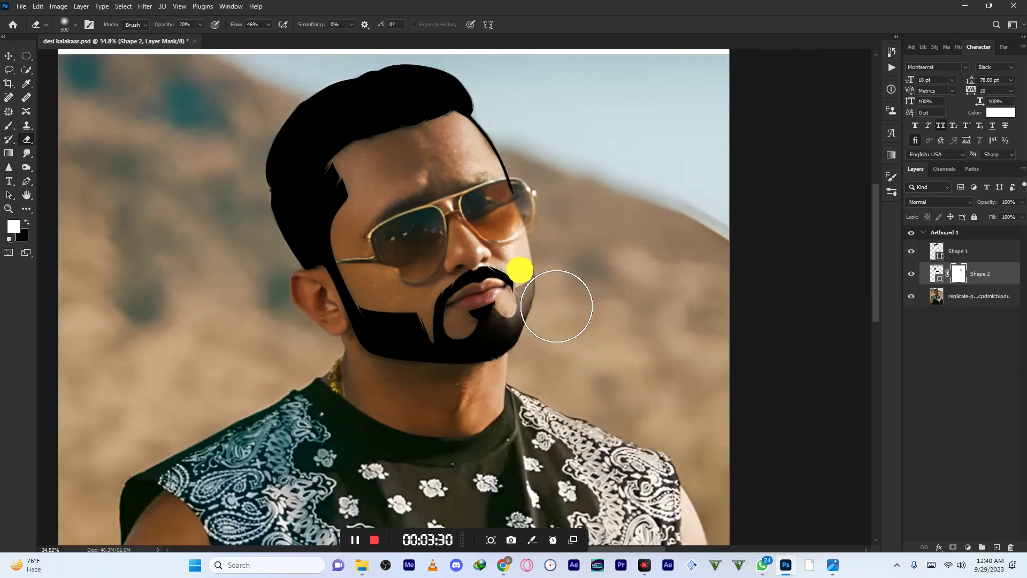
mouse_move(453, 353)
left_mouse_down()
mouse_move(374, 235)
mouse_move(380, 281)
mouse_move(380, 201)
mouse_move(392, 175)
mouse_move(375, 164)
mouse_move(400, 193)
mouse_move(395, 270)
mouse_move(502, 349)
mouse_move(484, 363)
mouse_move(379, 372)
mouse_move(425, 349)
mouse_move(515, 340)
mouse_move(465, 329)
left_mouse_up()
scroll(450, 320, "down", 2)
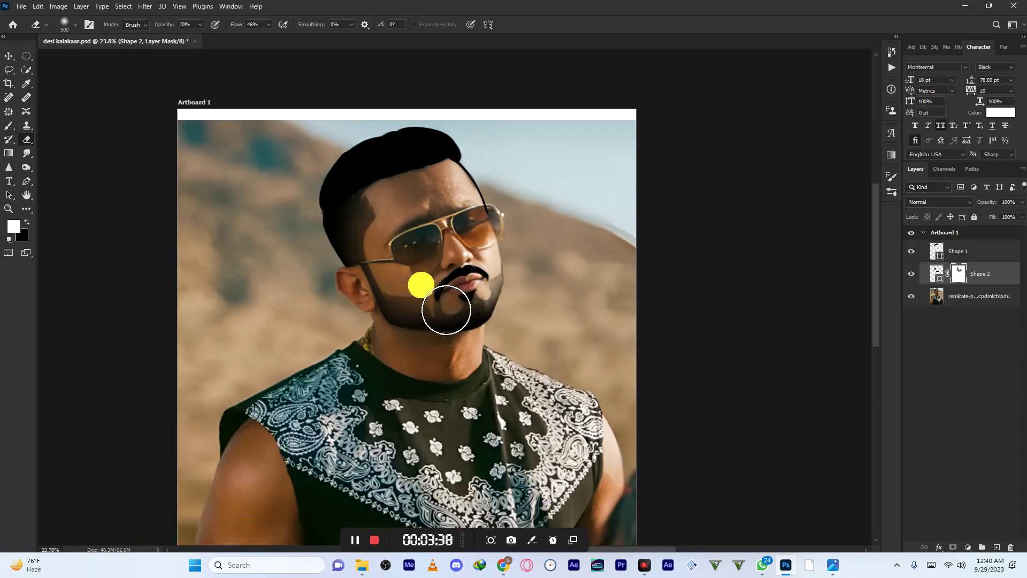
left_click(912, 296)
left_click(912, 296)
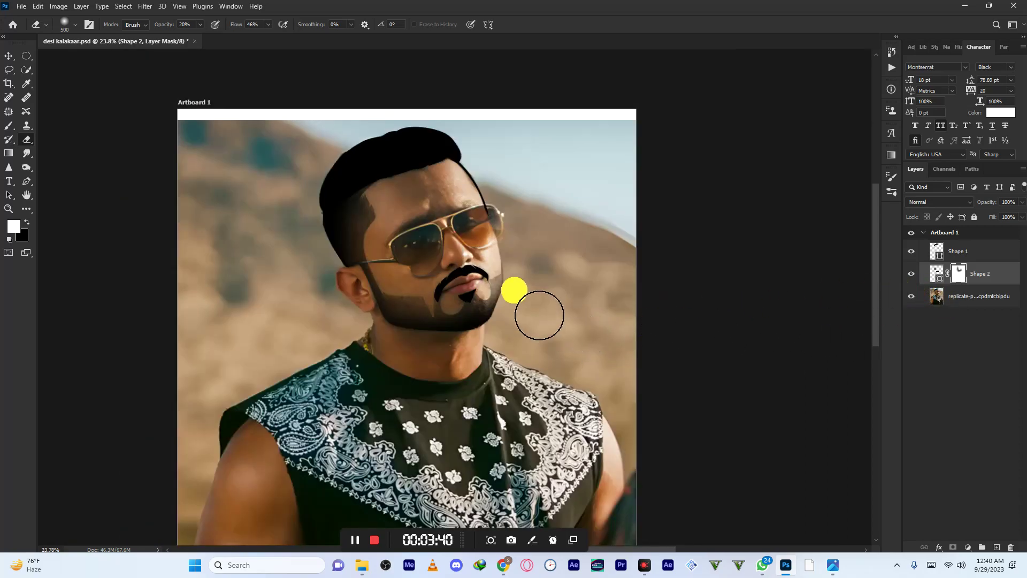
scroll(503, 275, "up", 2)
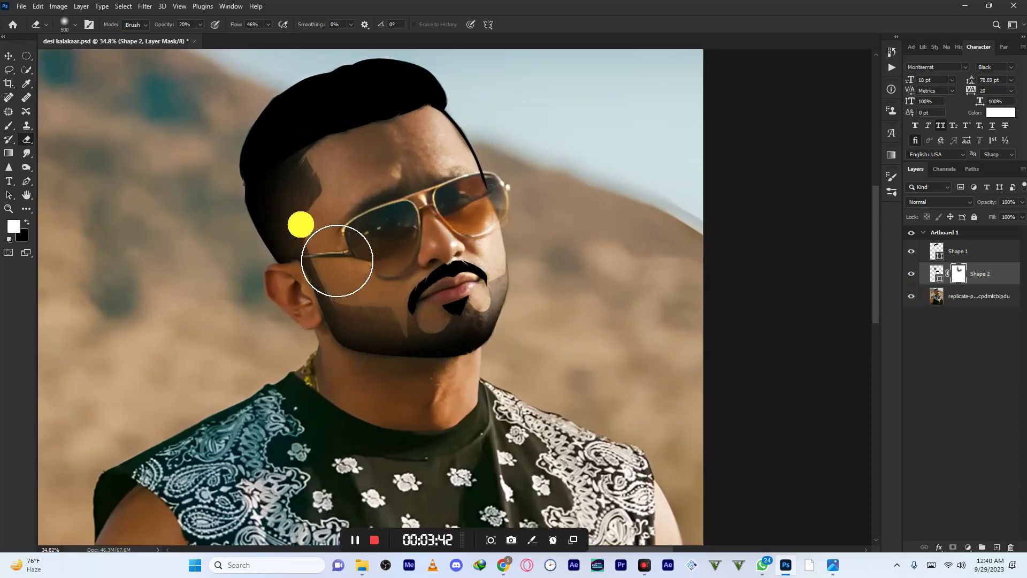
scroll(449, 213, "down", 1)
scroll(449, 213, "down", 3)
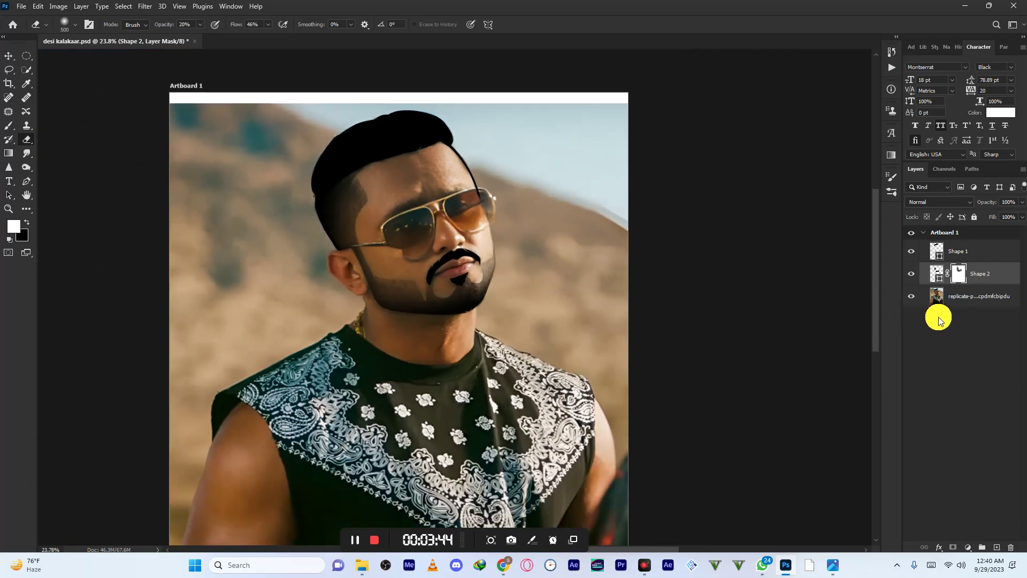
- Add an empty layer directly above the photo and switch to the Pen tool
left_click(931, 299)
left_click(911, 296)
left_click(912, 296)
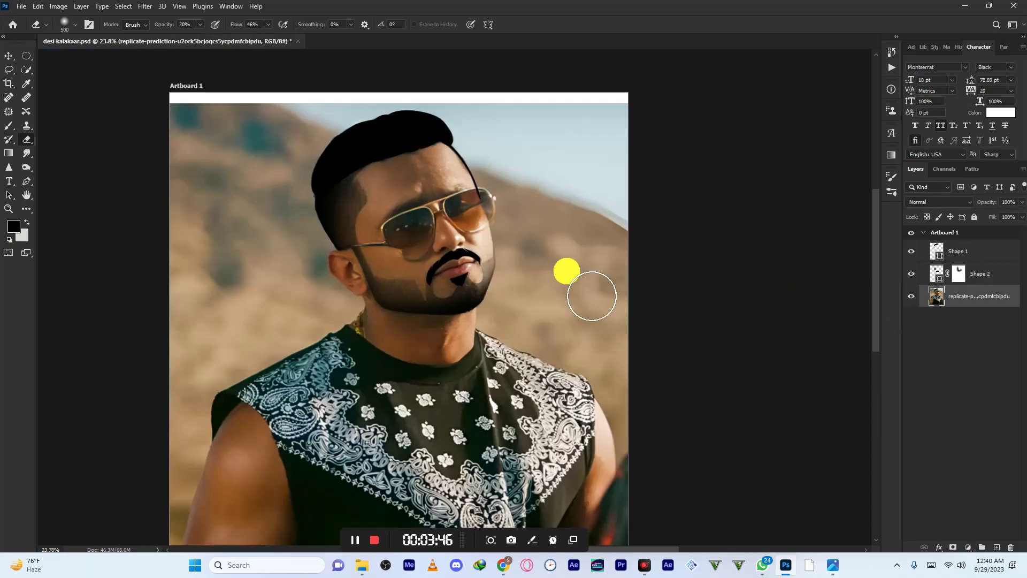
scroll(433, 166, "up", 5)
scroll(437, 167, "down", 4)
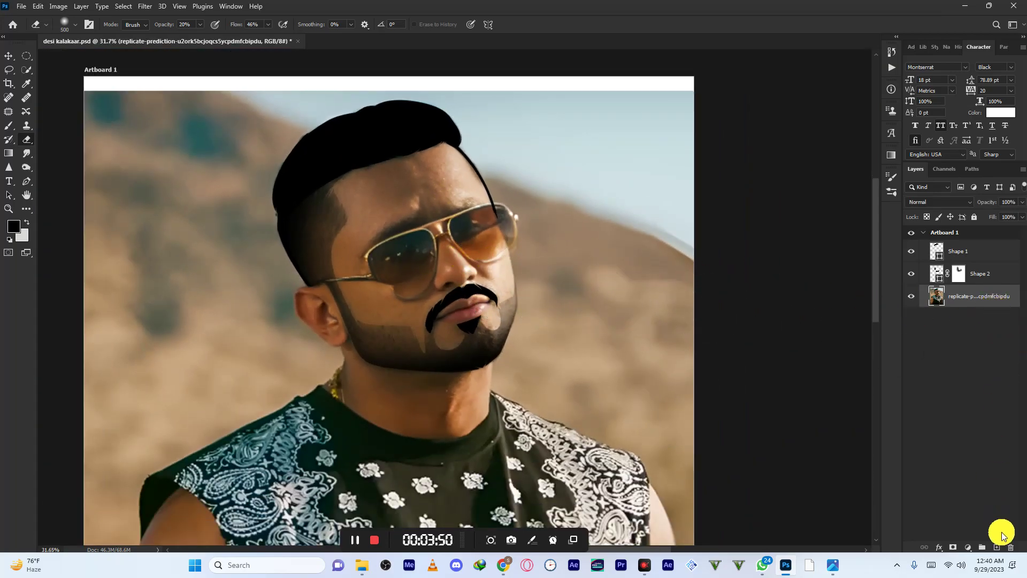
left_click(997, 547)
left_click(24, 185)
- Start a path at the sunglasses' near hinge and trace the top rim across the bridge toward the far lens
scroll(355, 218, "up", 2)
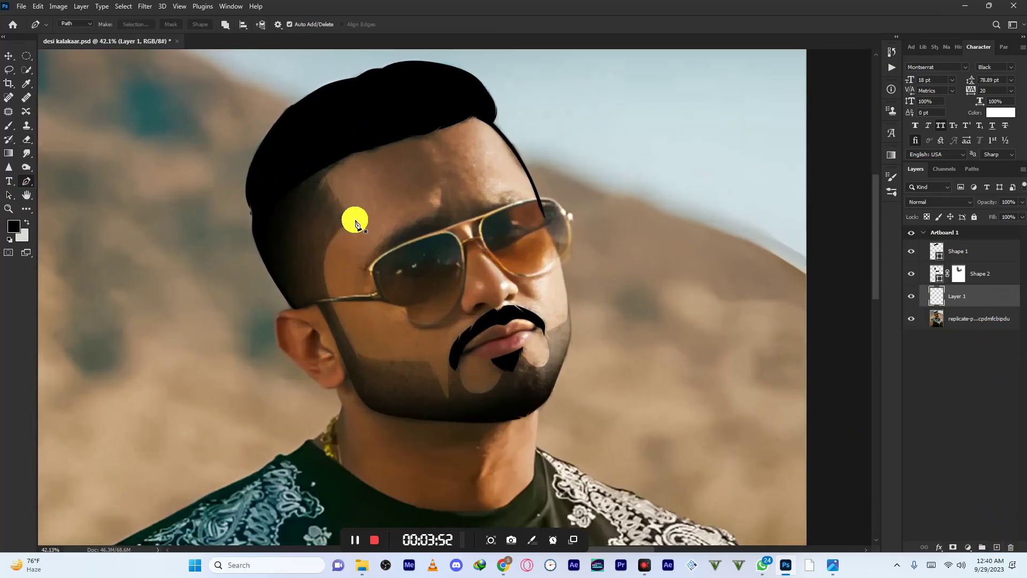
scroll(397, 239, "up", 4)
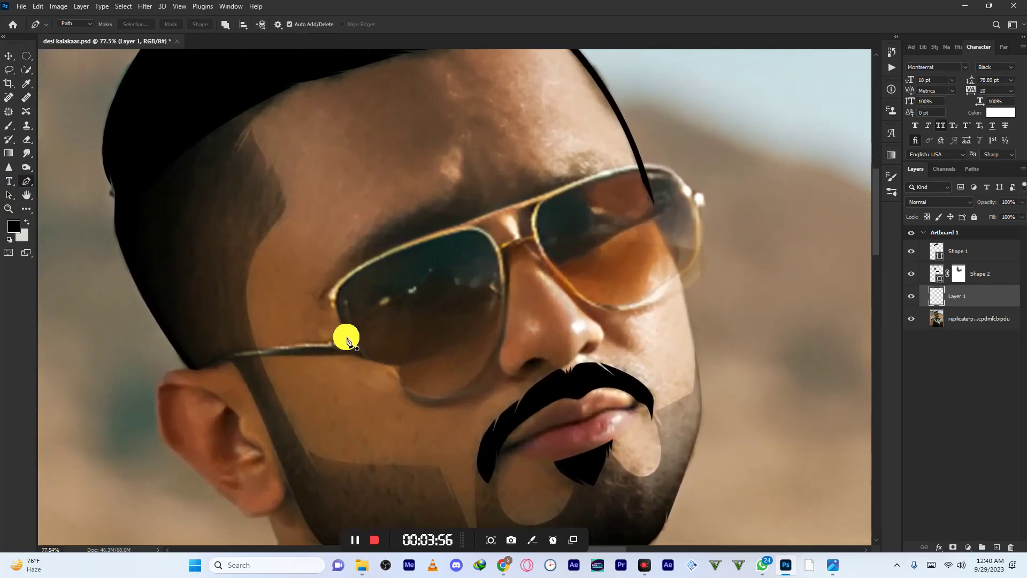
scroll(356, 281, "down", 3)
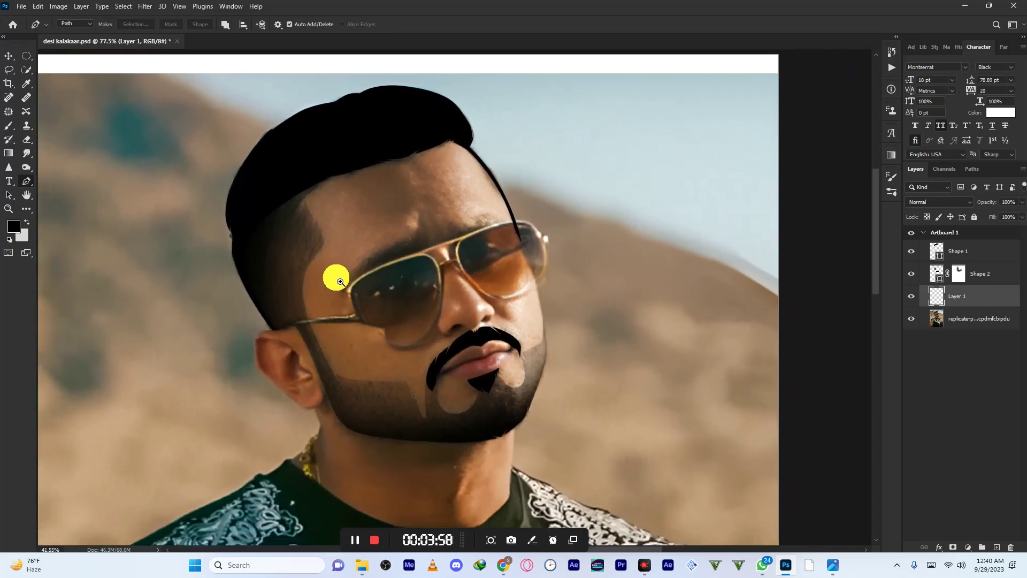
scroll(348, 286, "up", 3)
left_click(342, 342)
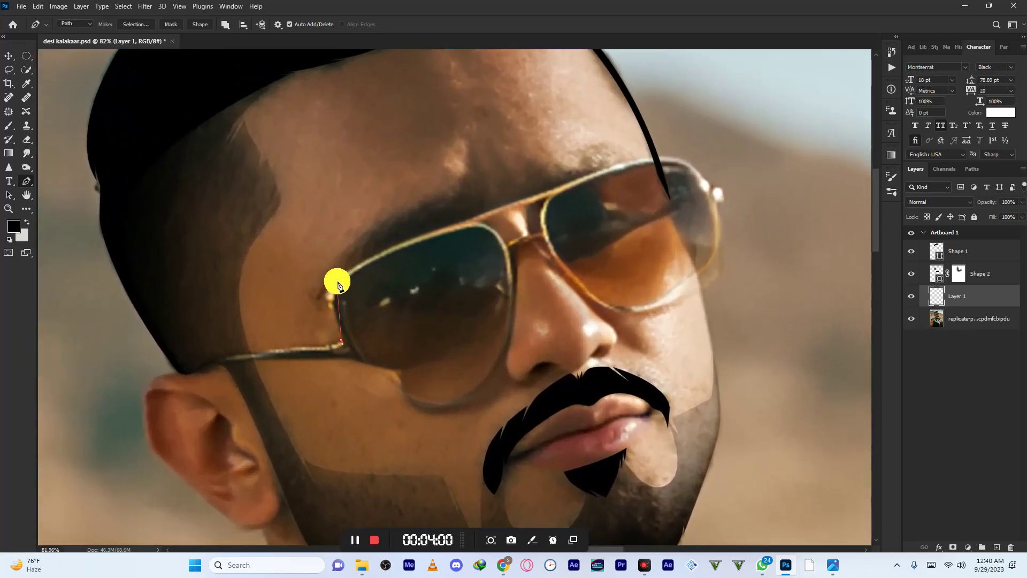
left_click_drag(347, 274, 383, 251)
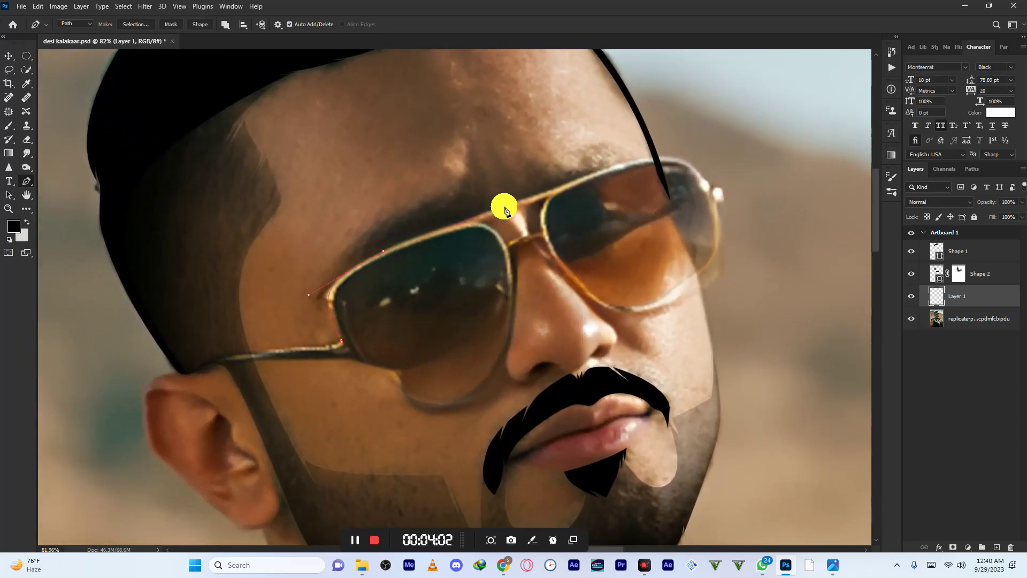
left_click_drag(529, 193, 645, 160)
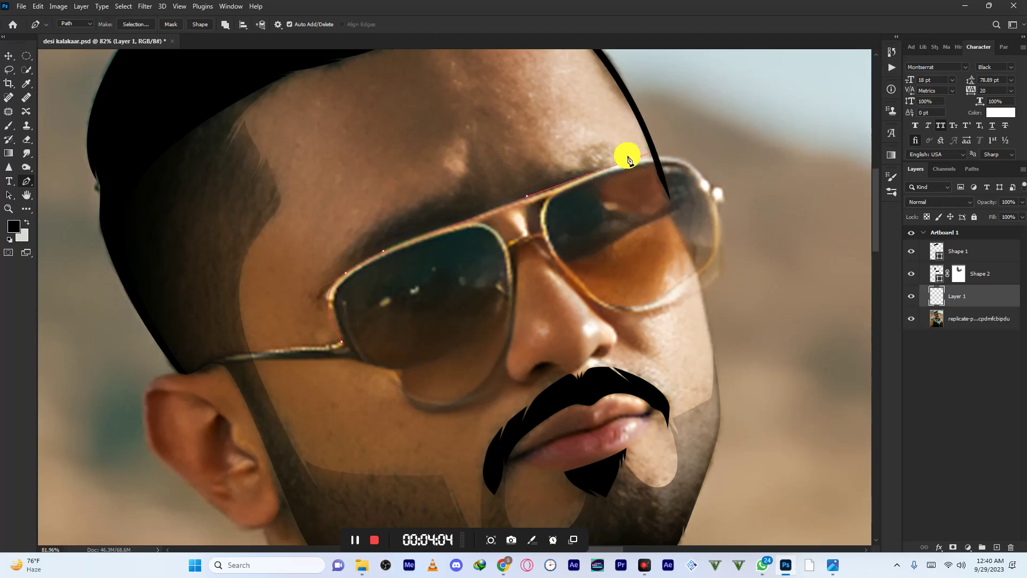
- Set the path display to yellow with a thickness of 2 px
left_click(278, 24)
left_click(303, 61)
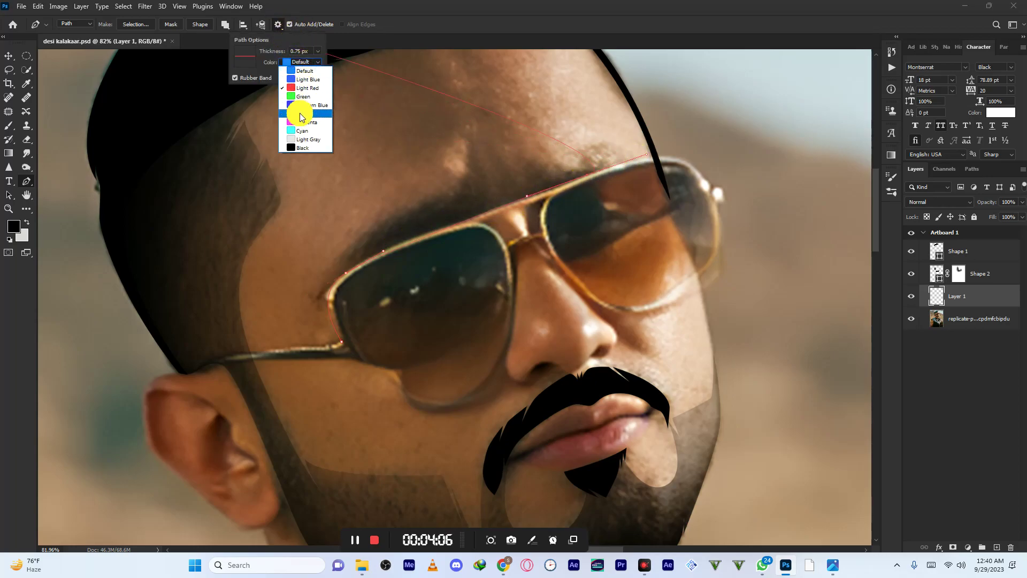
left_click(304, 114)
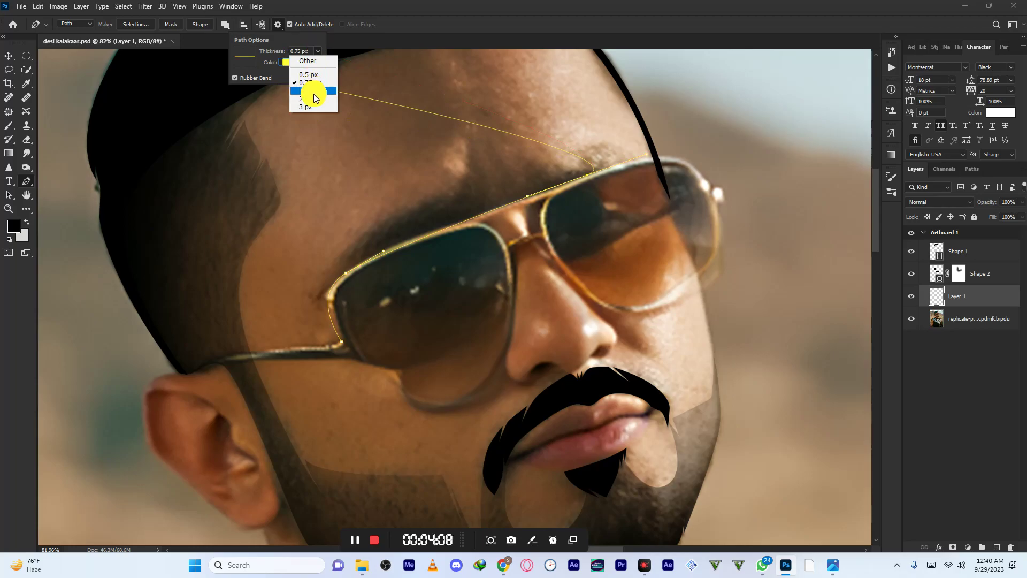
left_click(314, 98)
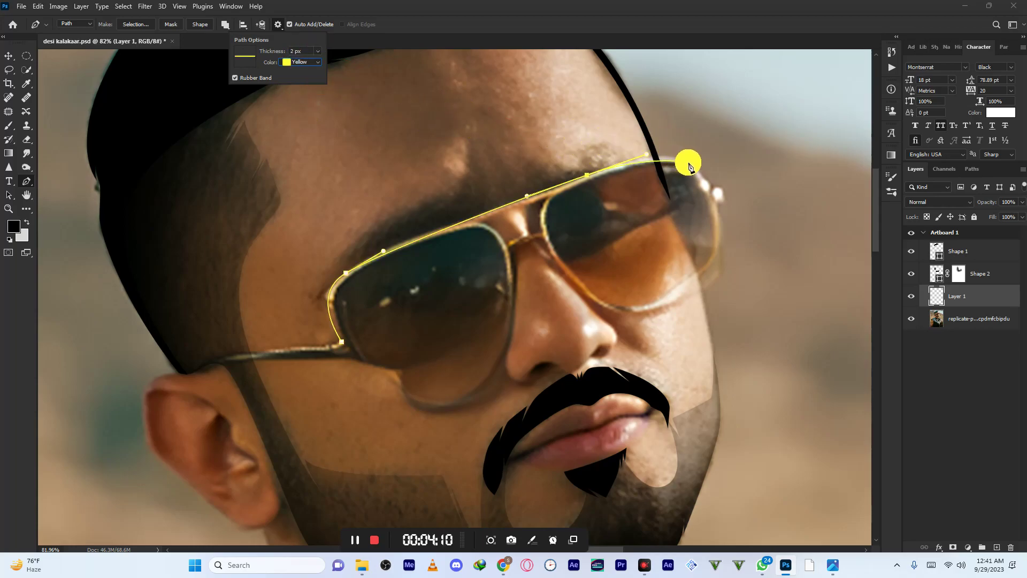
- Continue the sunglasses path around the far hinge and the far lens's outer lower rim to the bridge's near end
left_click_drag(689, 166, 704, 178)
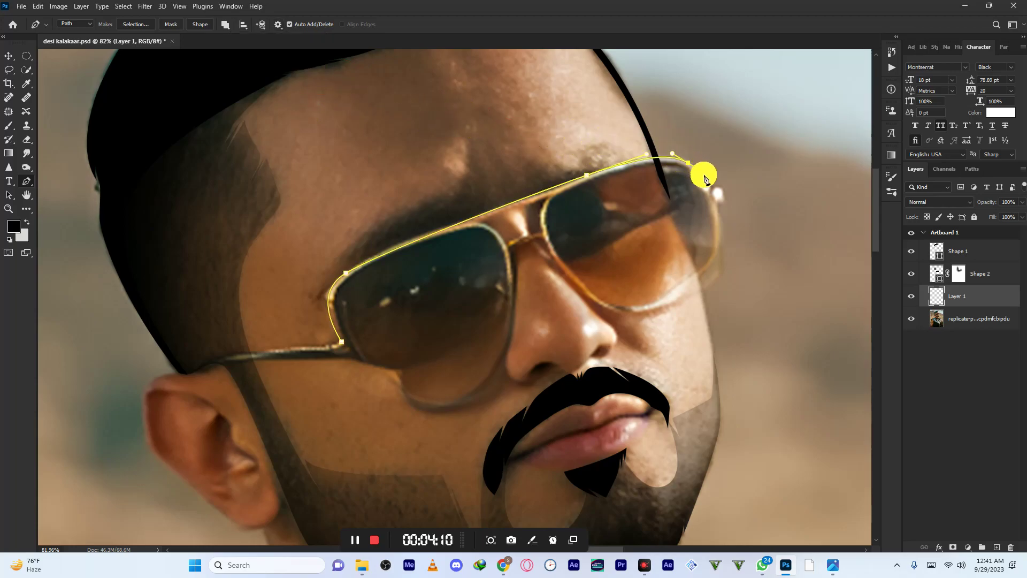
left_click(720, 204)
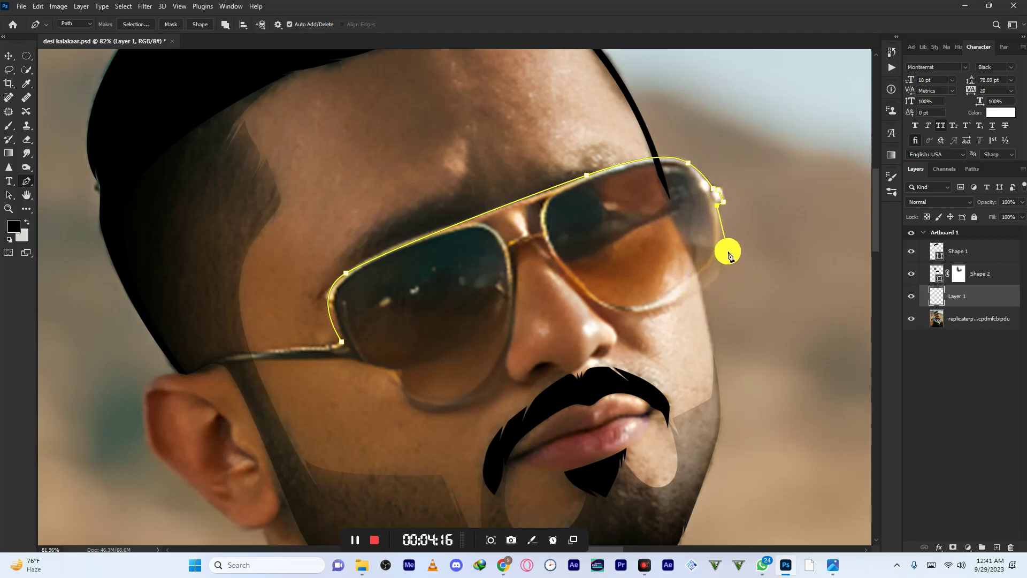
left_click_drag(721, 259, 718, 284)
left_click_drag(650, 312, 617, 325)
left_click_drag(544, 238, 512, 177)
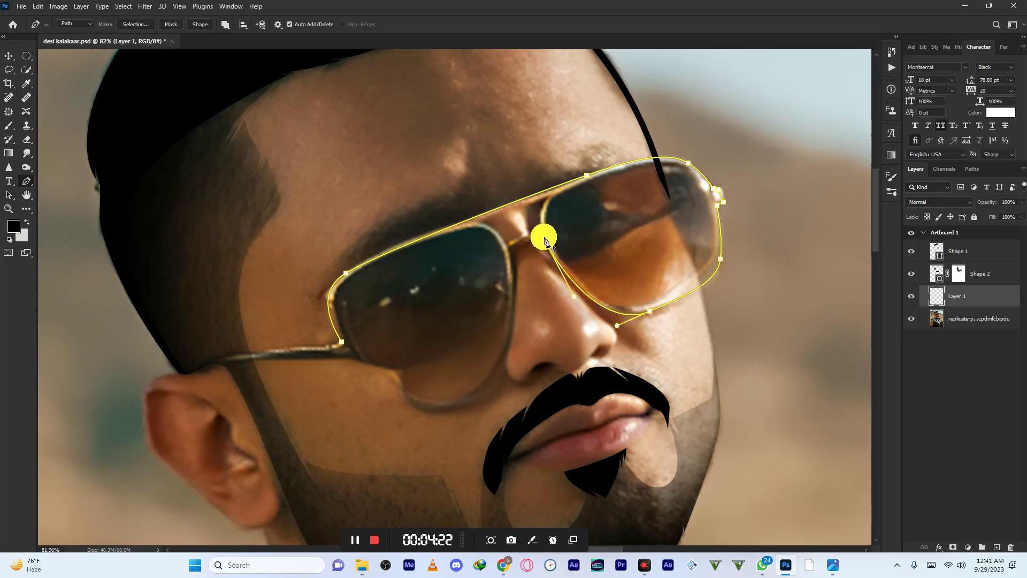
left_click(513, 251)
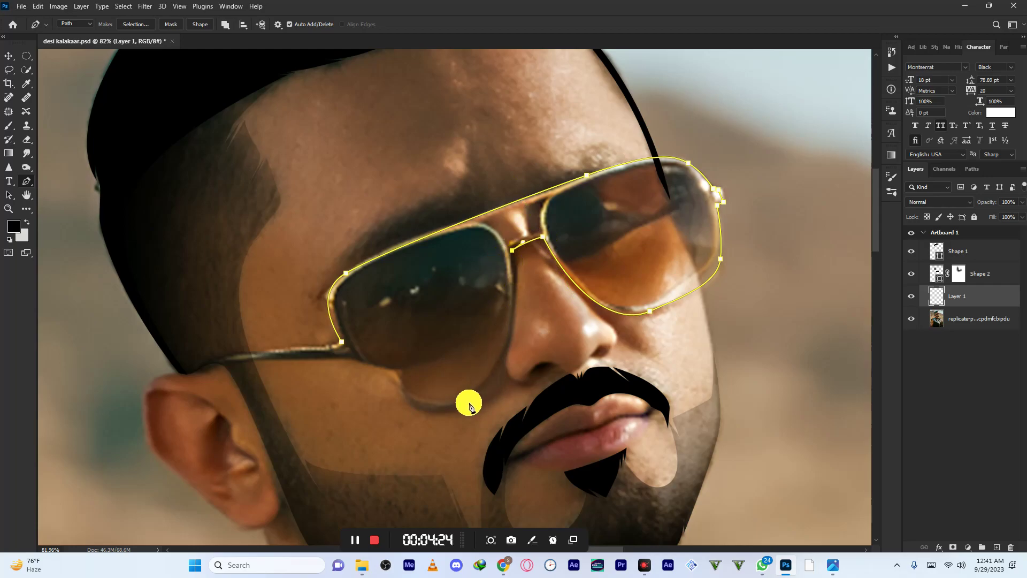
- Trace the near lens's outer lower rim and both edges of the temple arm, closing the sunglasses path at the near hinge
left_click_drag(460, 404, 384, 437)
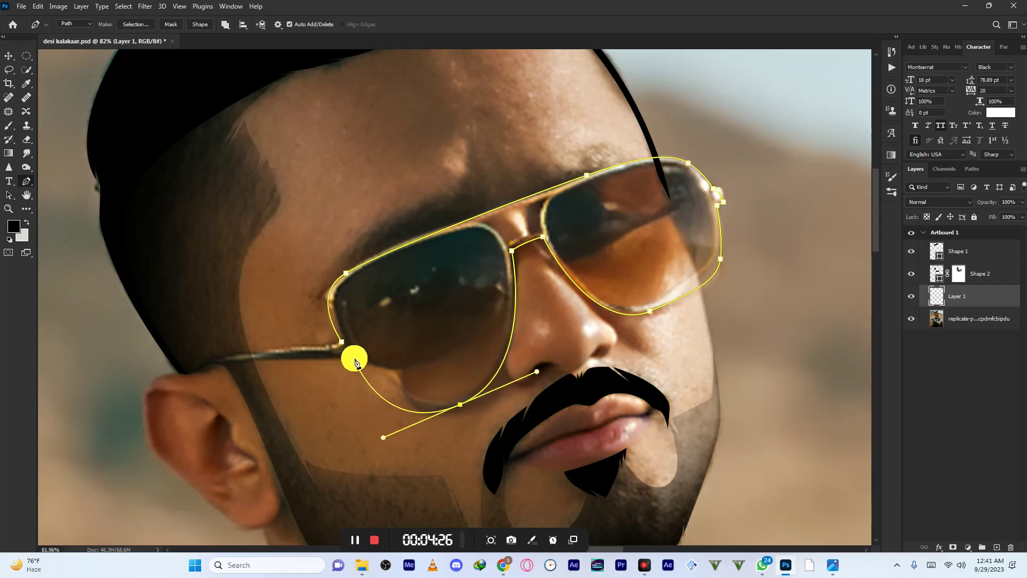
scroll(367, 303, "down", 5)
scroll(373, 314, "up", 6)
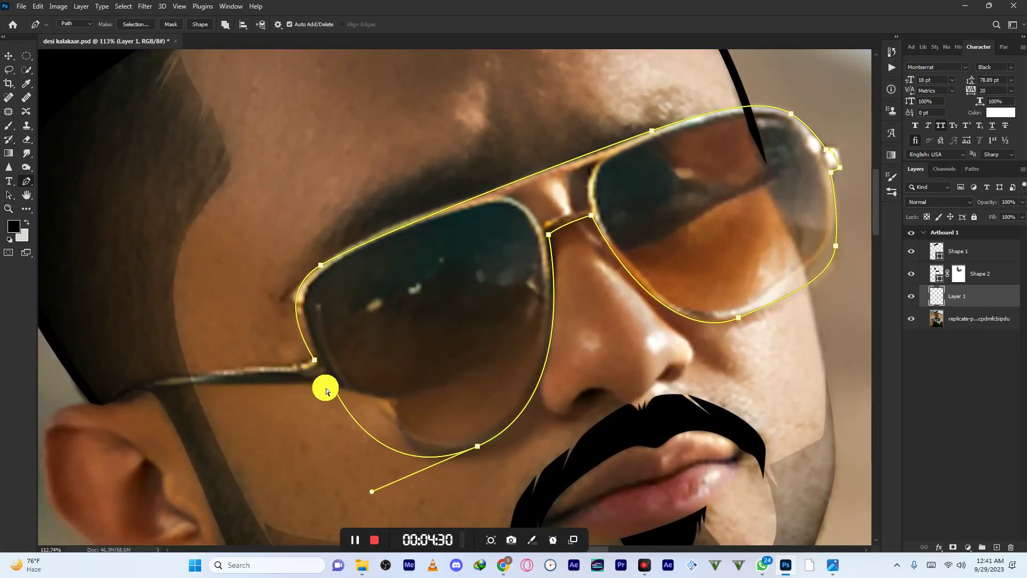
key("ctrl+z")
left_click_drag(532, 396, 505, 441)
left_click_drag(422, 454, 379, 466)
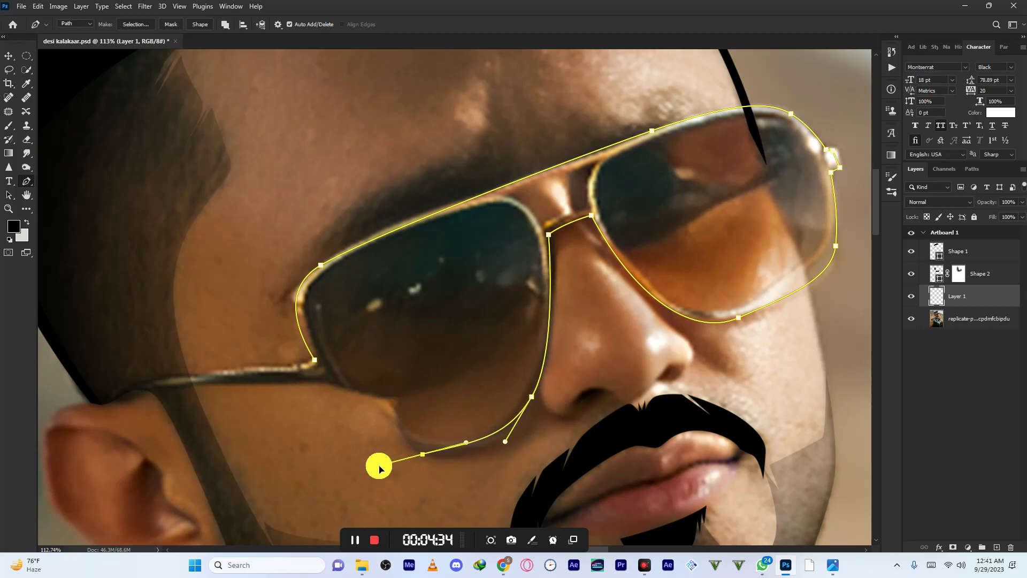
left_click(332, 380)
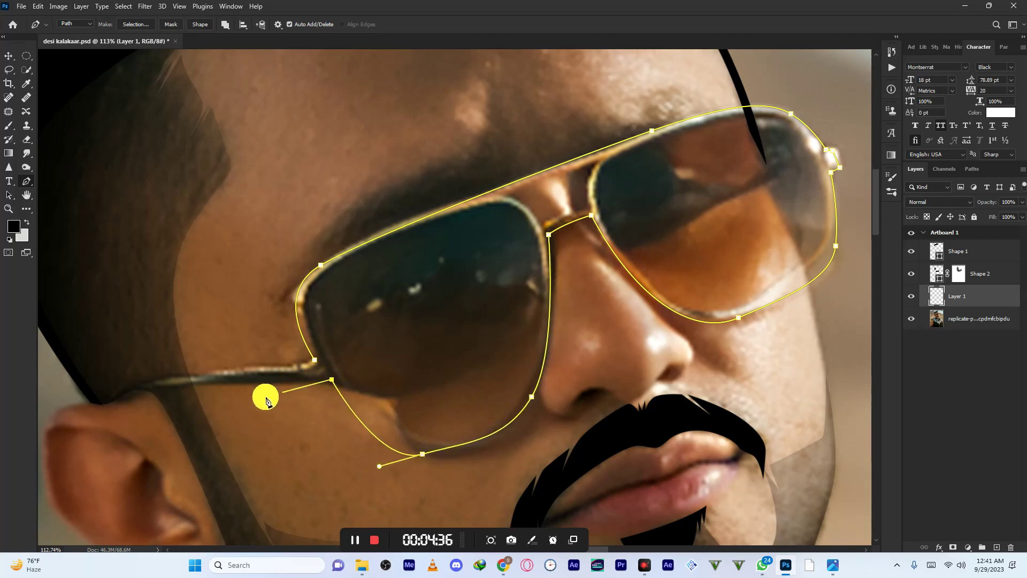
left_click_drag(179, 384, 236, 369)
left_click(93, 403)
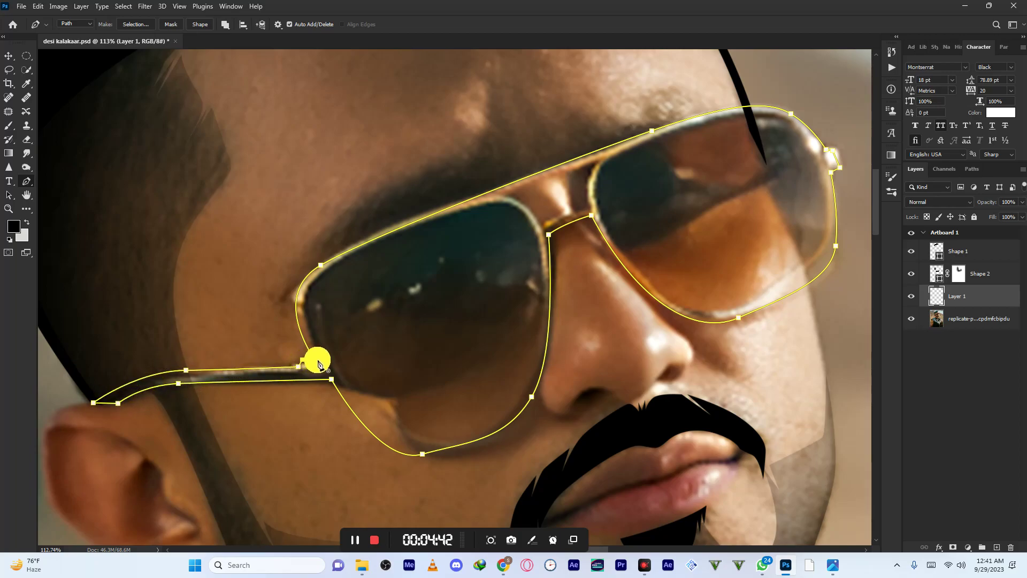
- Adjust the anchors and handles along the bottom of the near lens so the outer path follows the rim
scroll(350, 251, "down", 5)
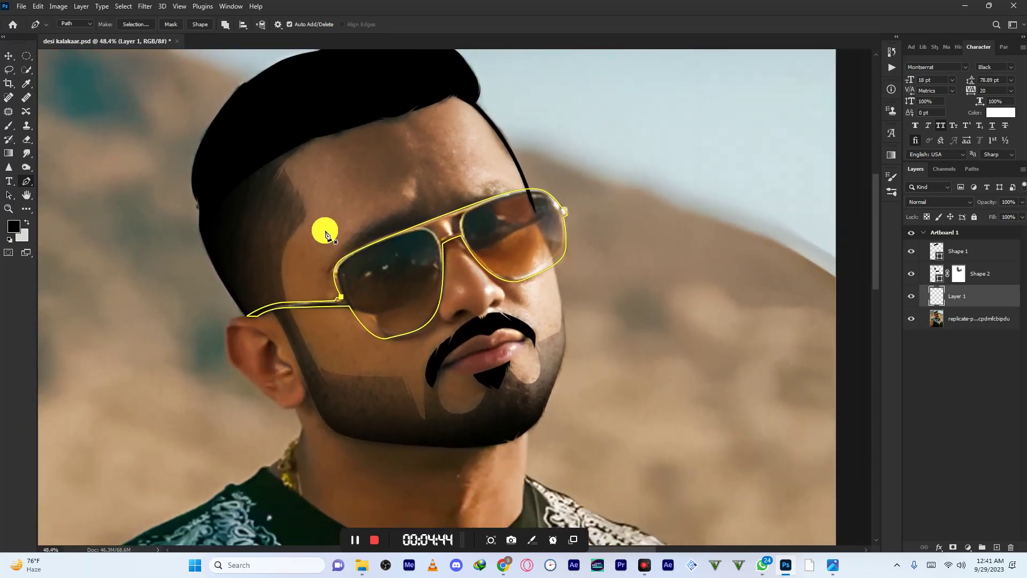
scroll(457, 260, "down", 5)
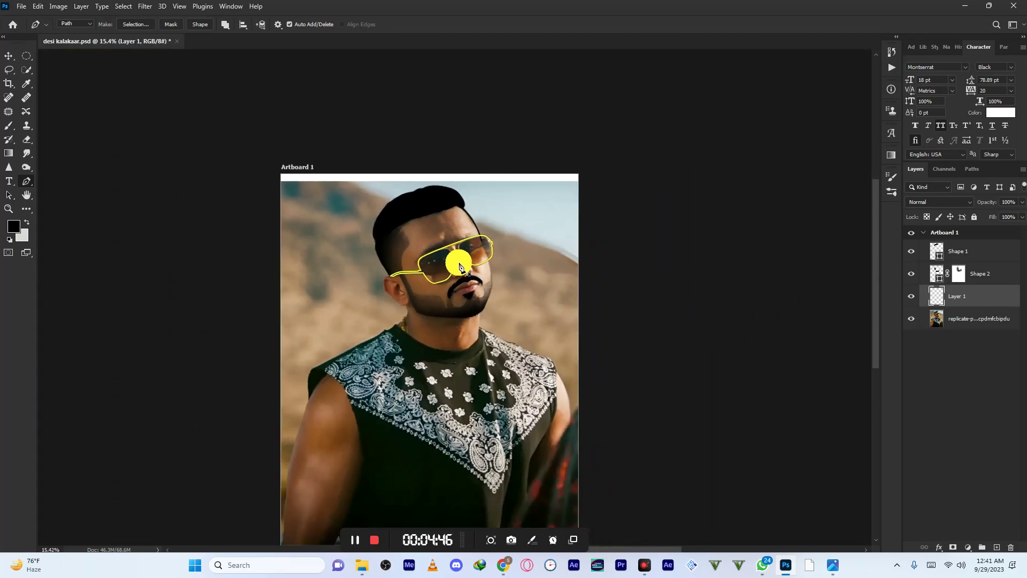
scroll(459, 262, "up", 5)
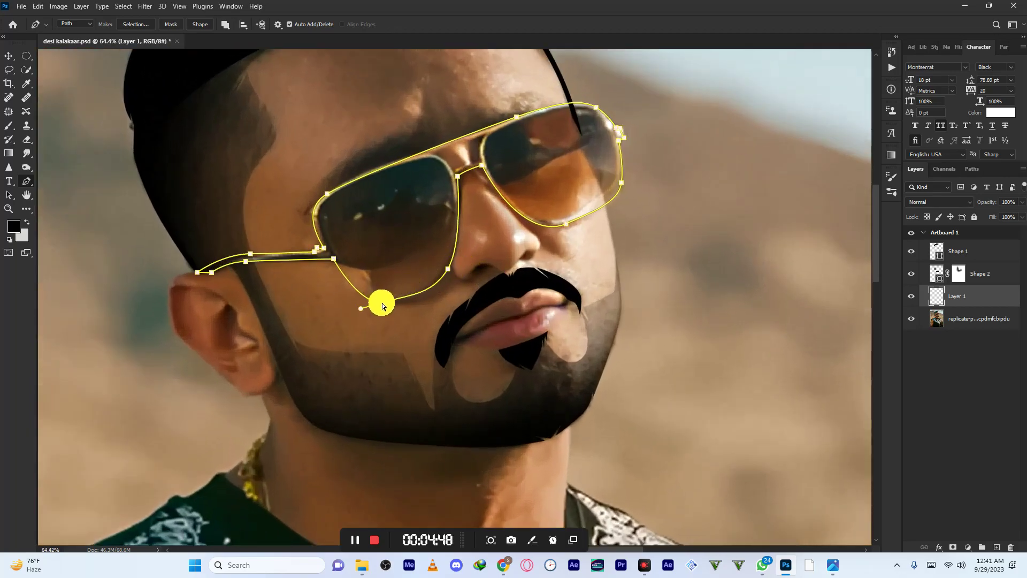
left_click(392, 300)
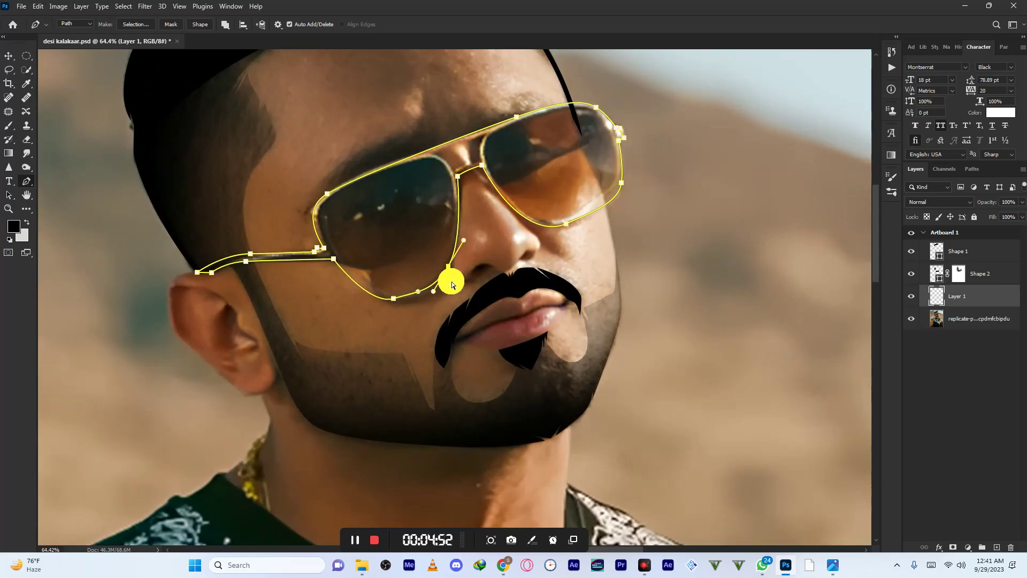
scroll(362, 218, "down", 4)
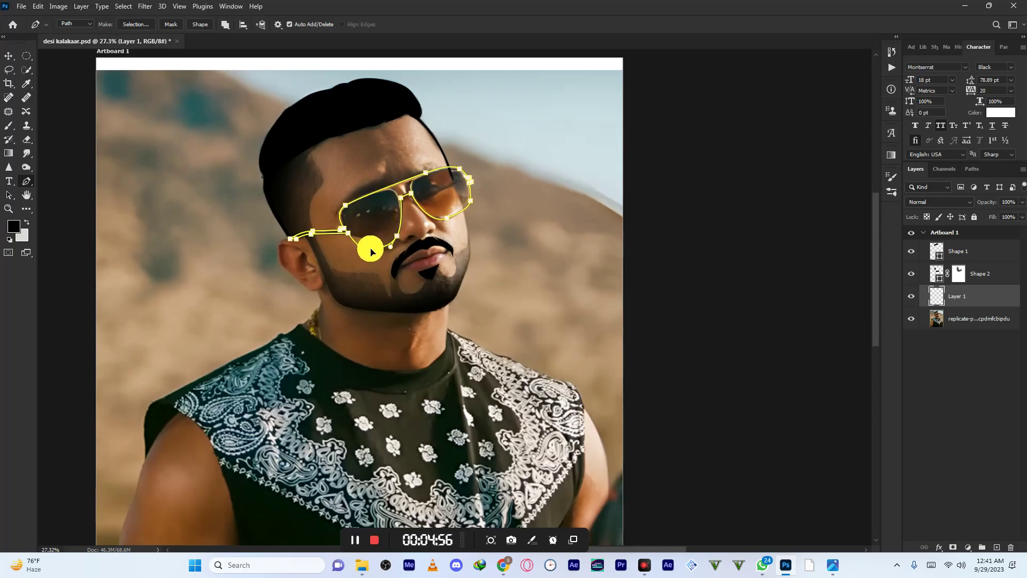
scroll(368, 257, "down", 3)
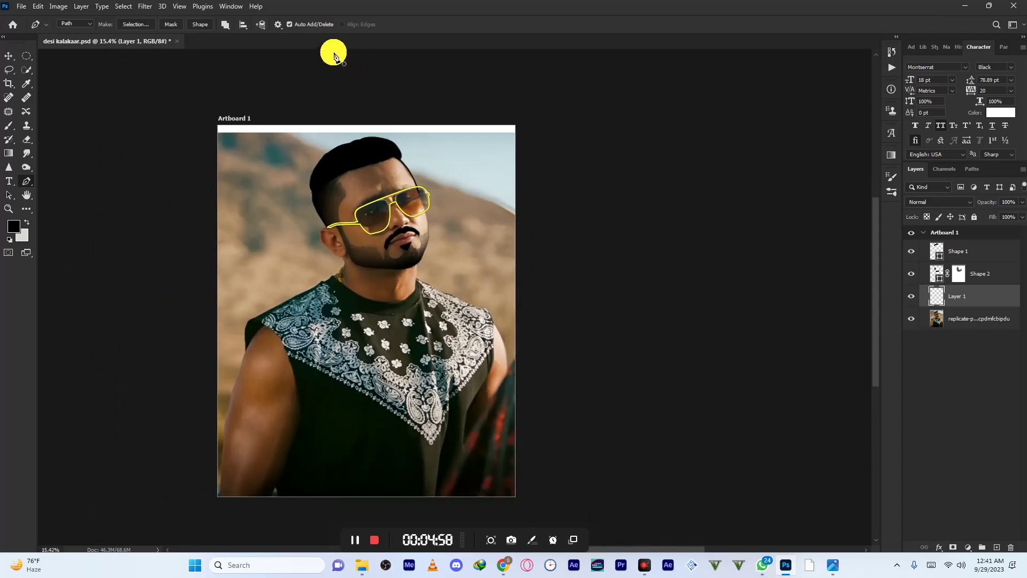
scroll(378, 188, "up", 6)
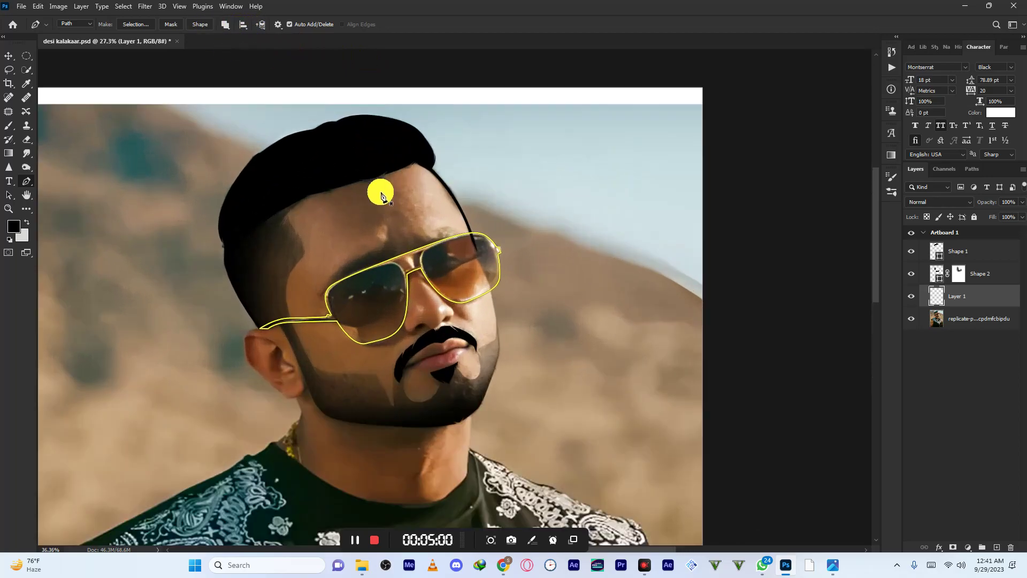
- Sample the gold of the sunglasses frame as the foreground colour and convert the sunglasses path into a filled shape
left_click(11, 228)
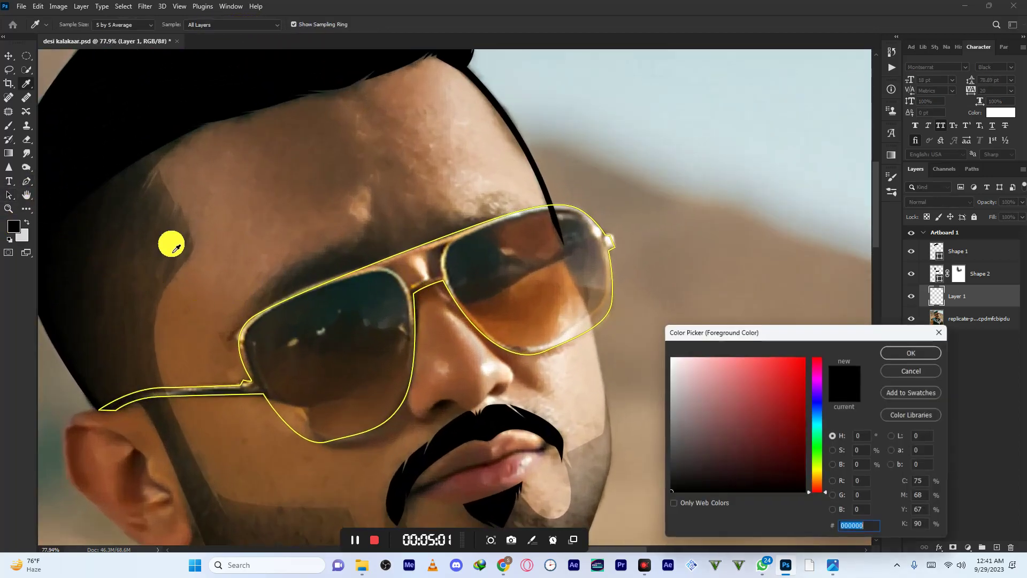
left_click(454, 244)
left_click(913, 352)
key("p")
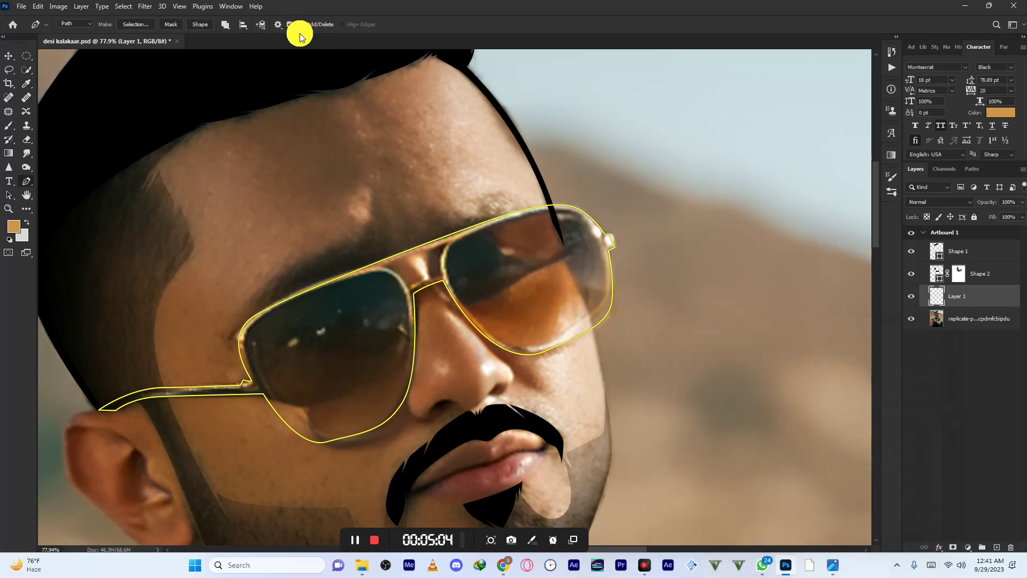
left_click(210, 24)
scroll(337, 126, "down", 6)
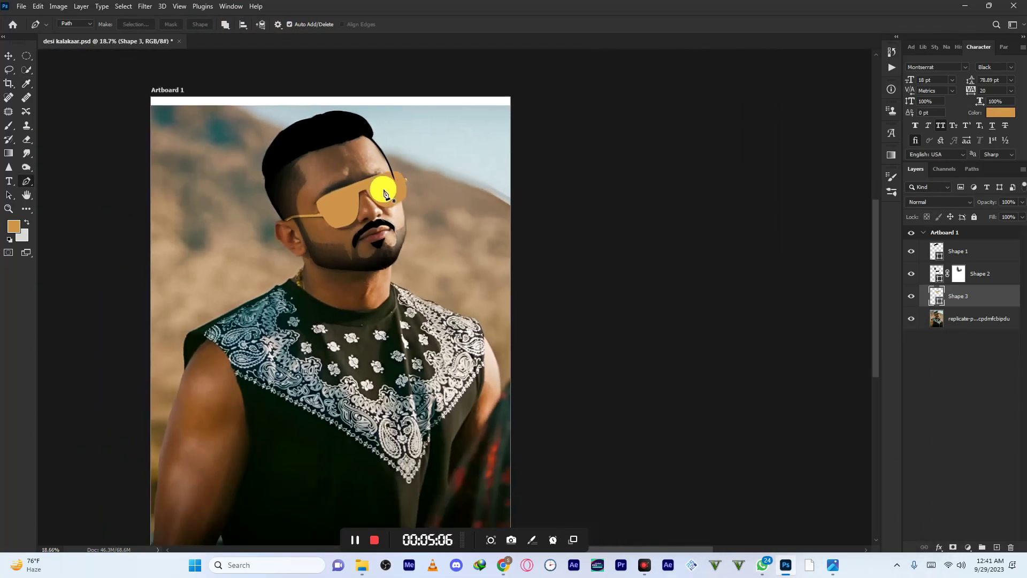
scroll(299, 80, "up", 1)
- Set the path operation to Subtract Front Shape, select the sunglasses path and lower the Shape 3 layer's opacity to 0%
left_click(225, 24)
left_click(267, 59)
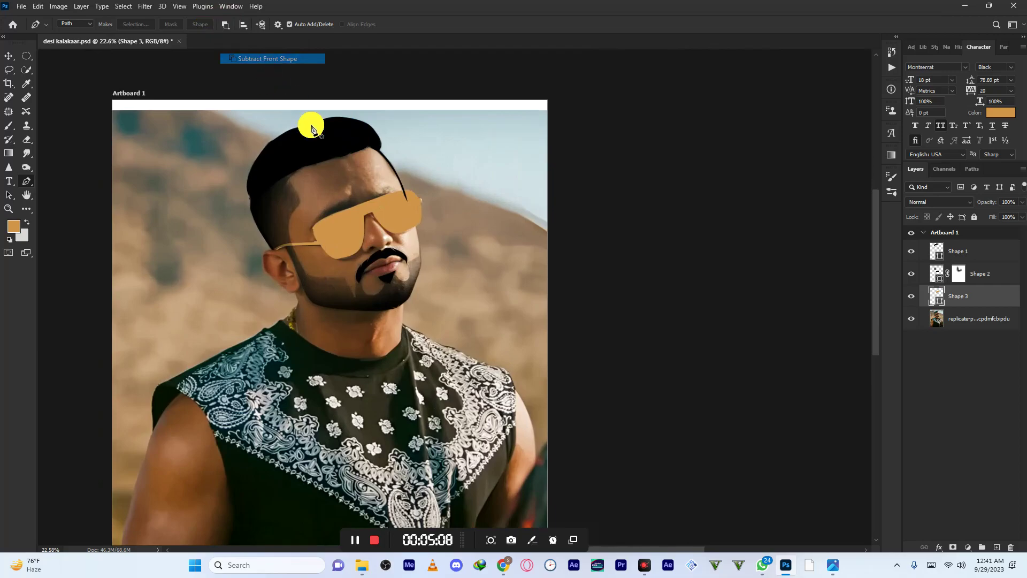
left_click(414, 222, "ctrl")
left_click_drag(988, 204, 681, 215)
scroll(299, 206, "up", 5)
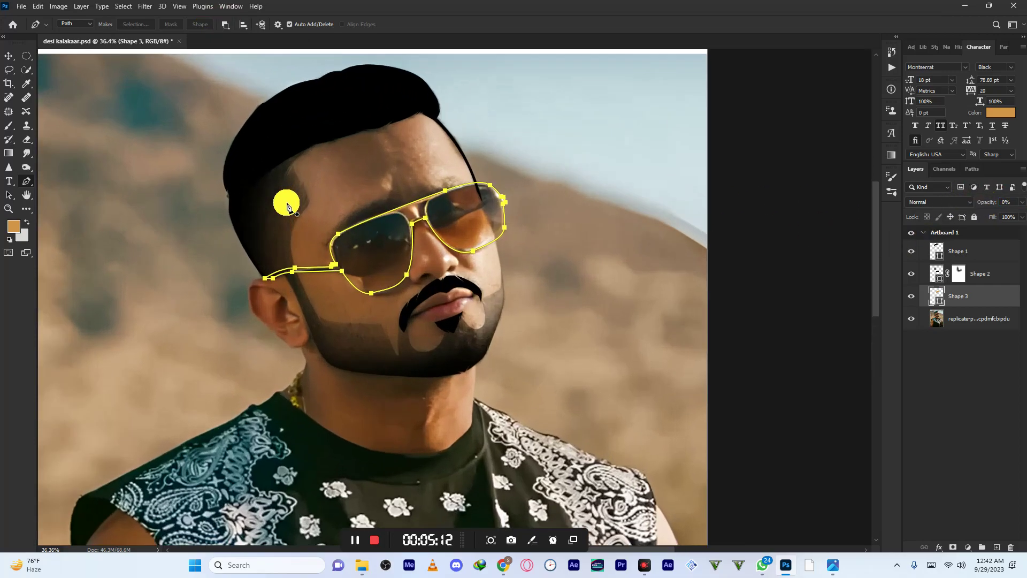
scroll(319, 237, "up", 3)
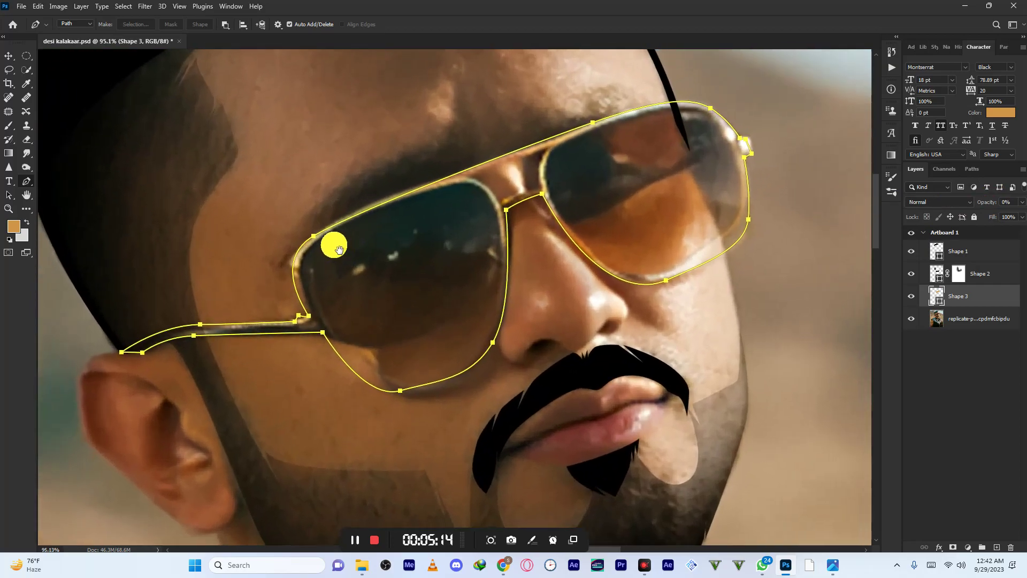
- Trace the inner rim of the near lens as a closed path to cut the lens opening out of the frame
left_click(307, 294)
left_click_drag(323, 235, 361, 216)
left_click_drag(446, 186, 470, 183)
left_click_drag(499, 229, 504, 266)
left_click_drag(473, 357, 440, 382)
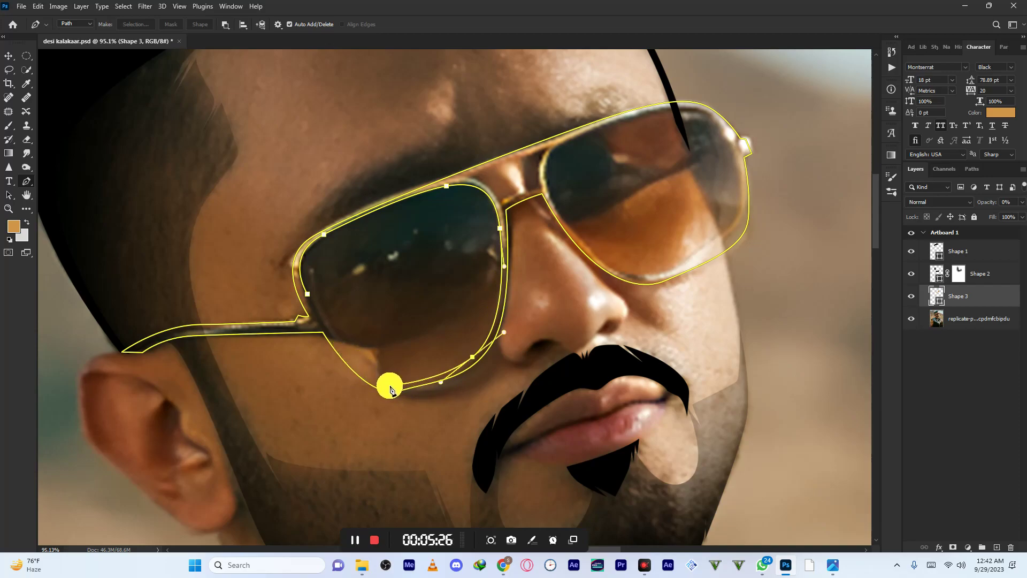
left_click_drag(389, 385, 385, 382)
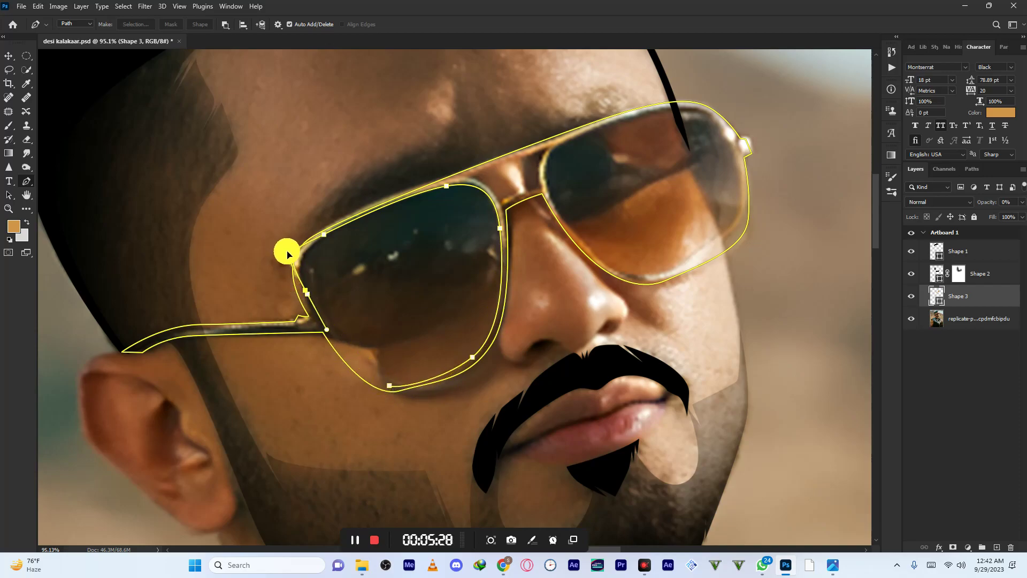
left_click(307, 294)
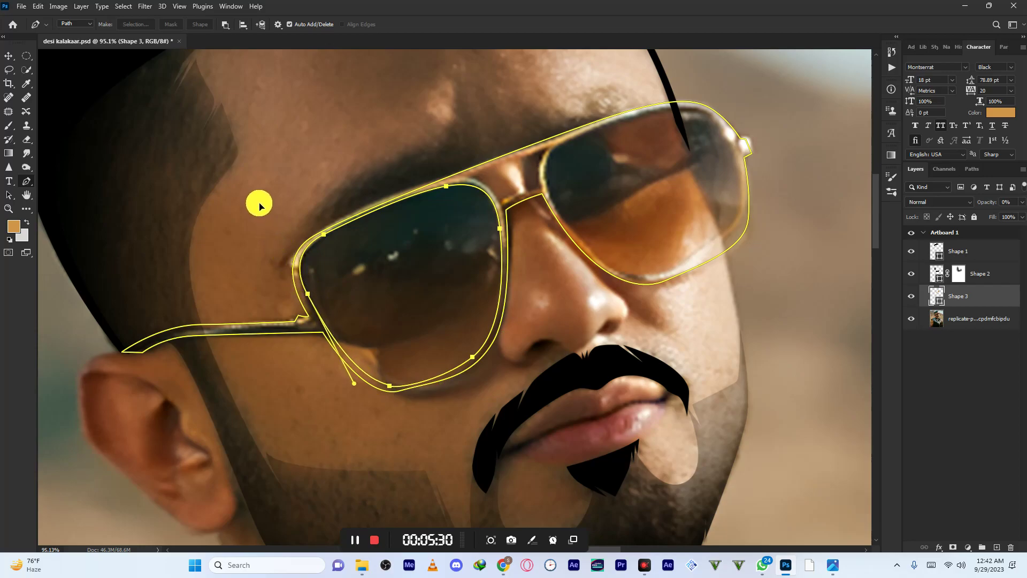
- Cut out the opening between the top bar and the nose bridge with a closed path
left_click_drag(472, 182, 461, 277)
left_click(465, 220)
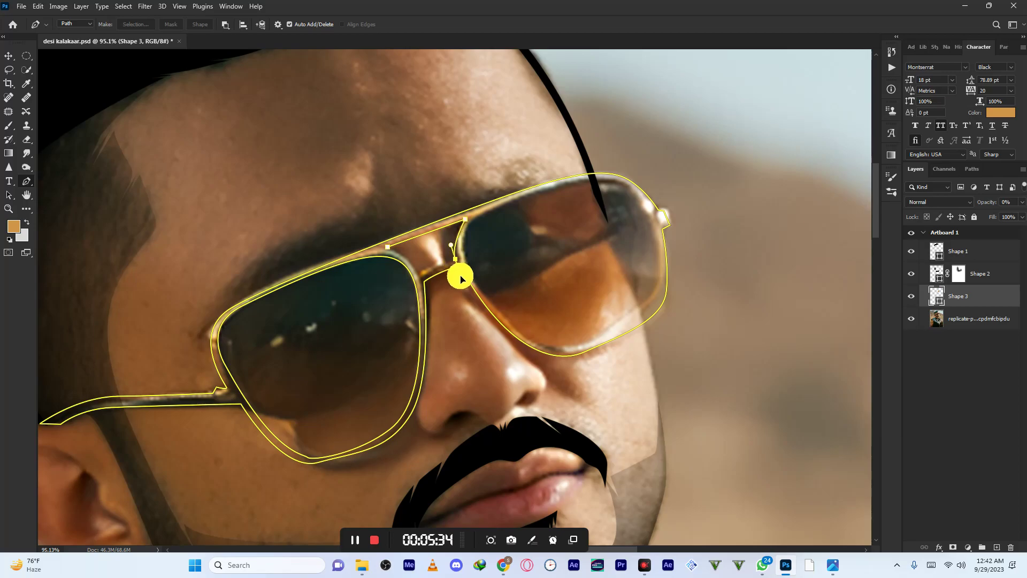
left_click(441, 270)
left_click(425, 275)
left_click_drag(423, 278, 365, 240)
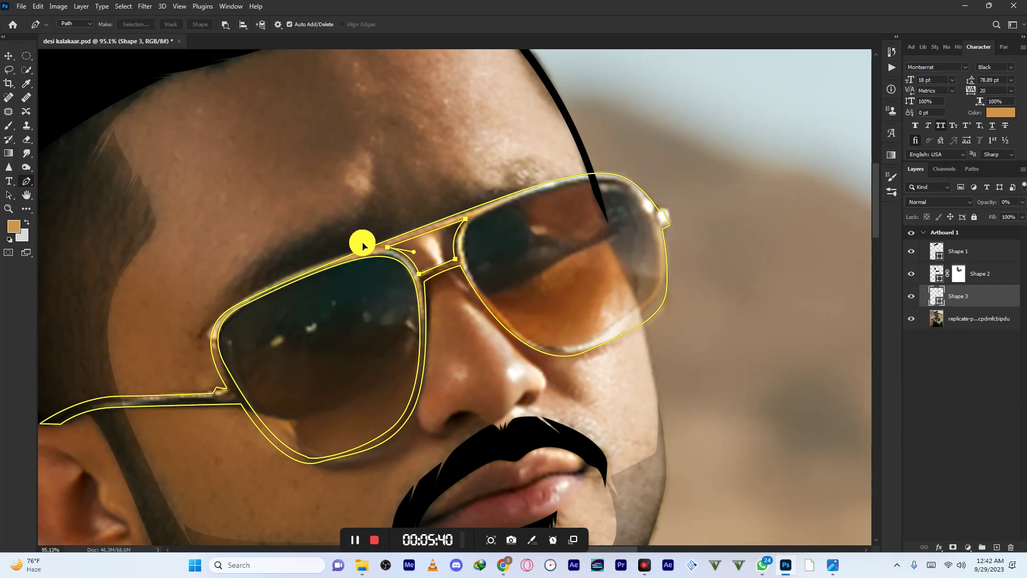
- Trace the inner rim of the far lens as a closed path to cut its opening out of the frame
left_click_drag(470, 252, 386, 264)
left_click(365, 274)
left_click_drag(389, 224, 418, 212)
left_click(426, 206)
left_click_drag(508, 192, 536, 192)
left_click_drag(556, 255, 565, 286)
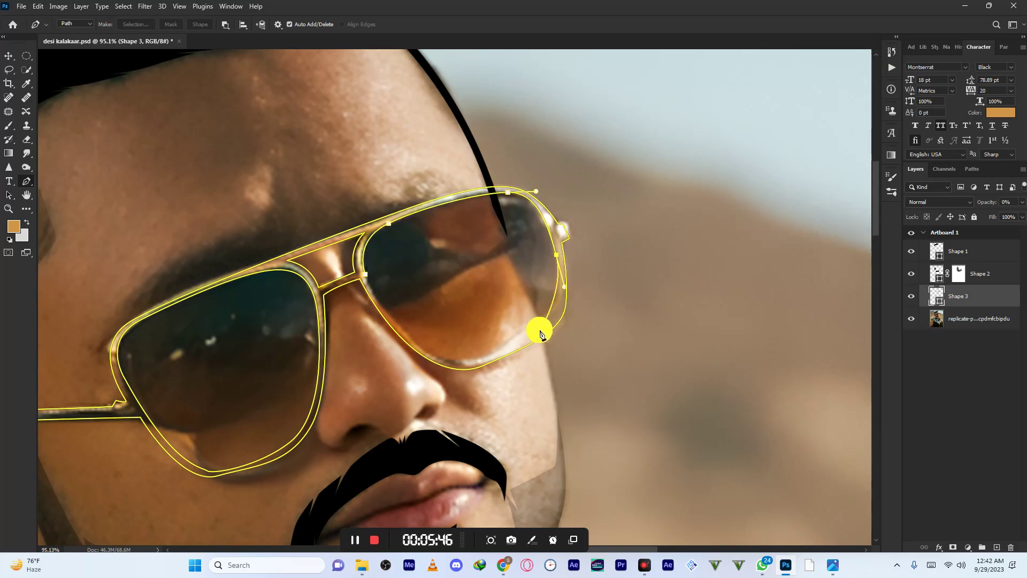
key("ctrl+z")
left_click_drag(541, 335, 553, 325)
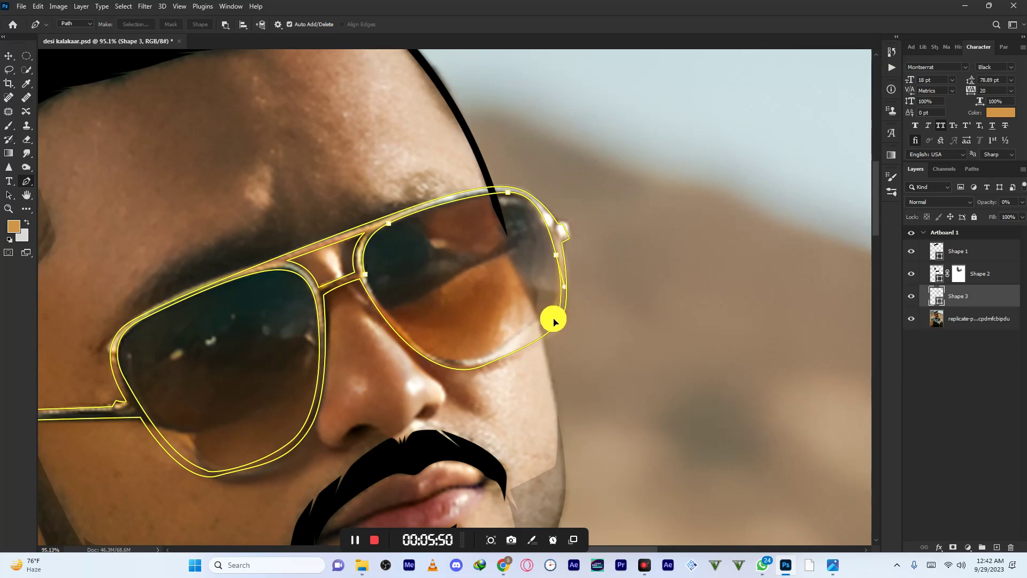
left_click_drag(465, 363, 444, 367)
left_click_drag(368, 276, 337, 216)
left_click_drag(399, 188, 357, 188)
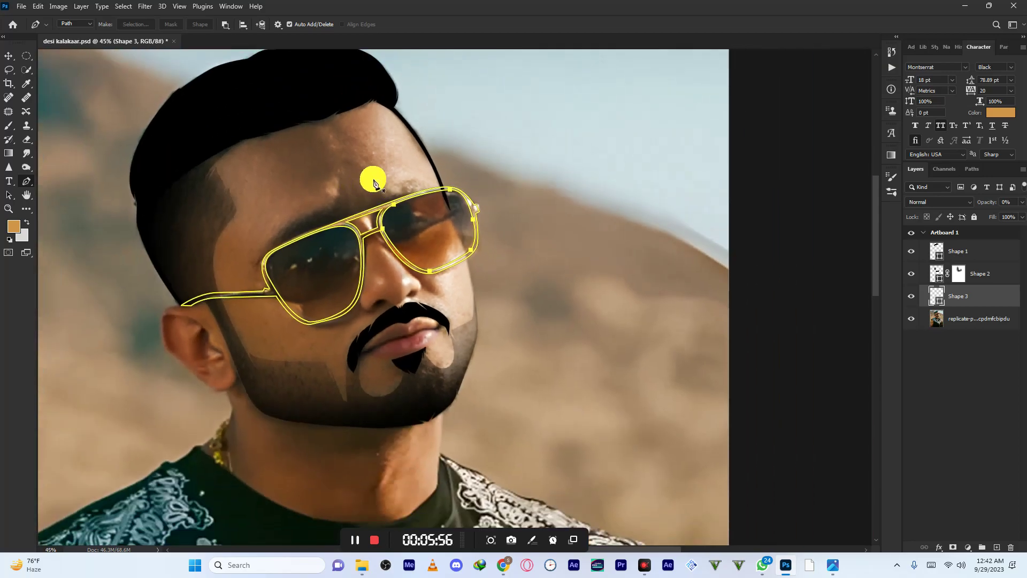
- Reshape the outer curve at the bottom of the near lens by adjusting its anchor handles
scroll(332, 305, "up", 4)
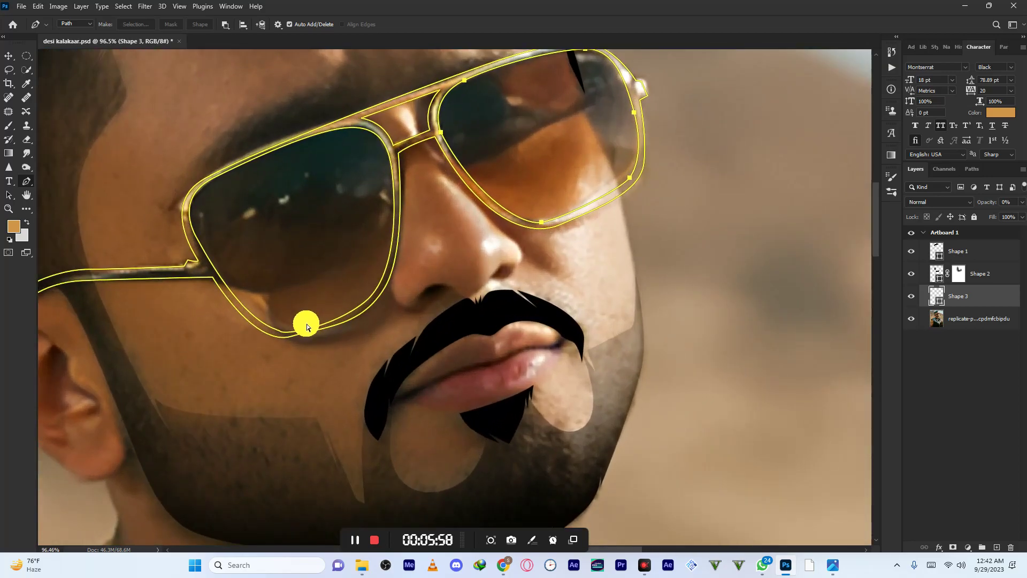
left_click(311, 333, "ctrl")
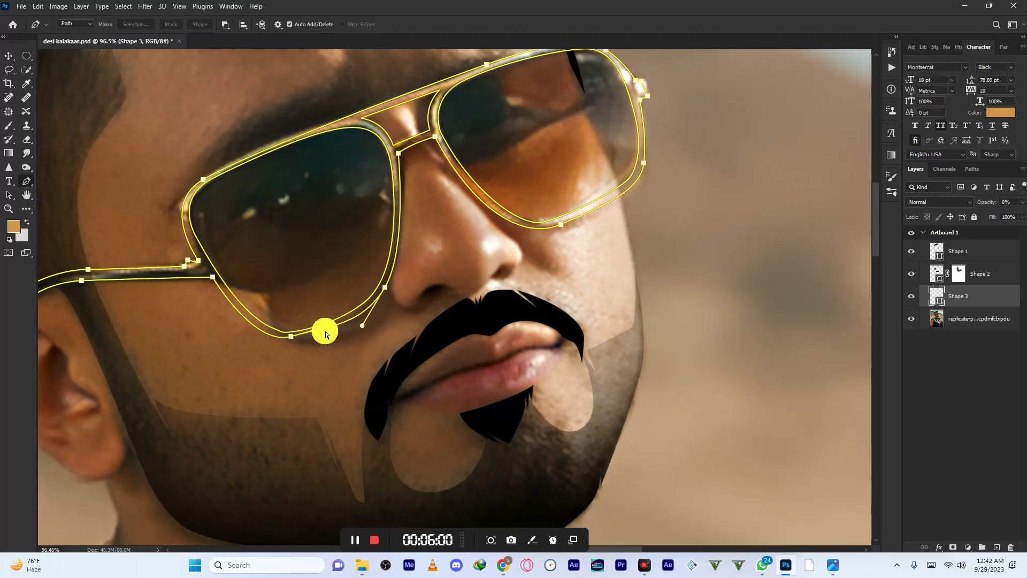
left_click(319, 336, "ctrl")
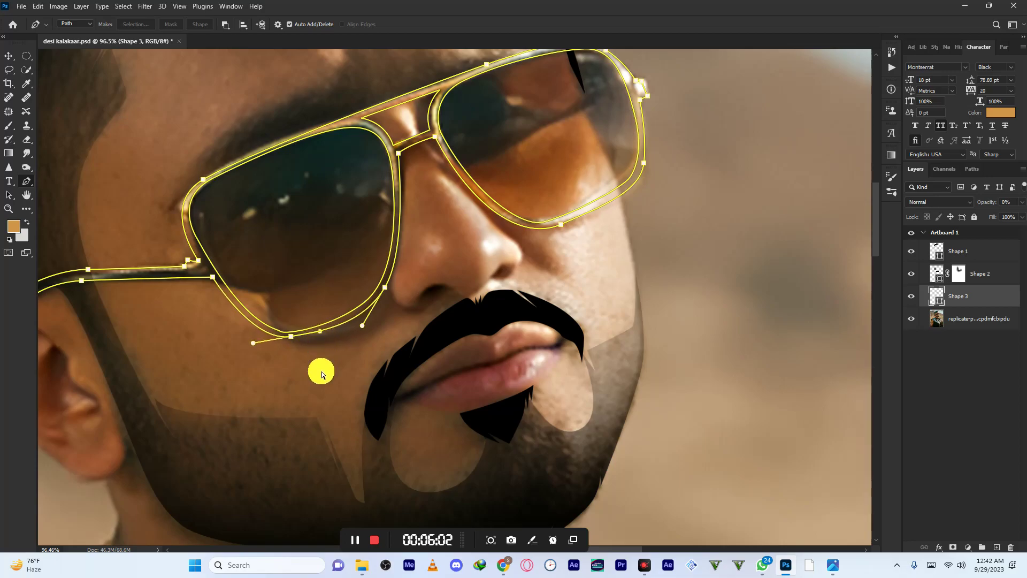
- Restore the Shape 3 layer's opacity to 100% and check the gold frame against the face
scroll(321, 367, "down", 4)
left_click_drag(980, 206, 988, 201)
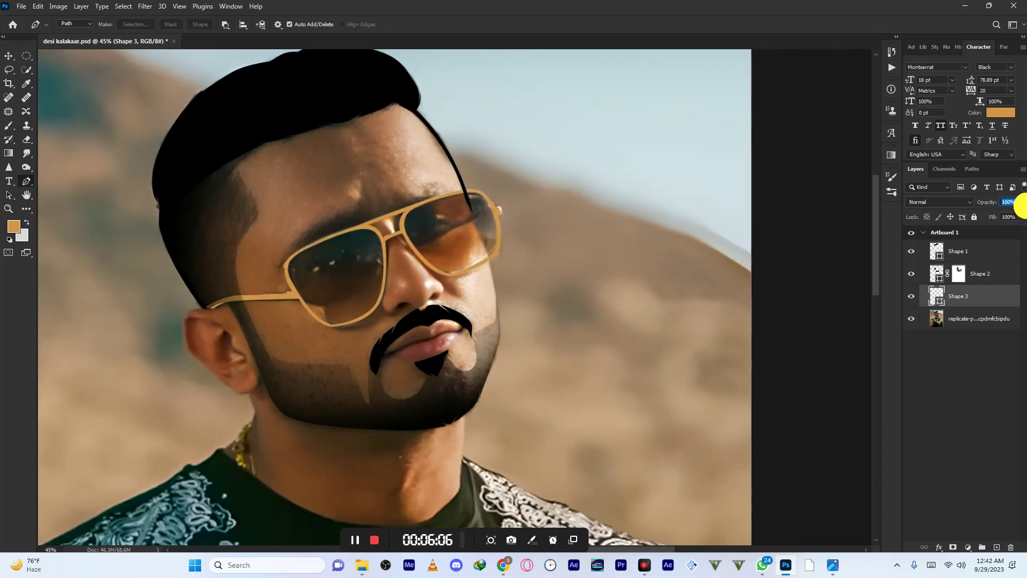
scroll(423, 246, "down", 2)
scroll(436, 252, "up", 3)
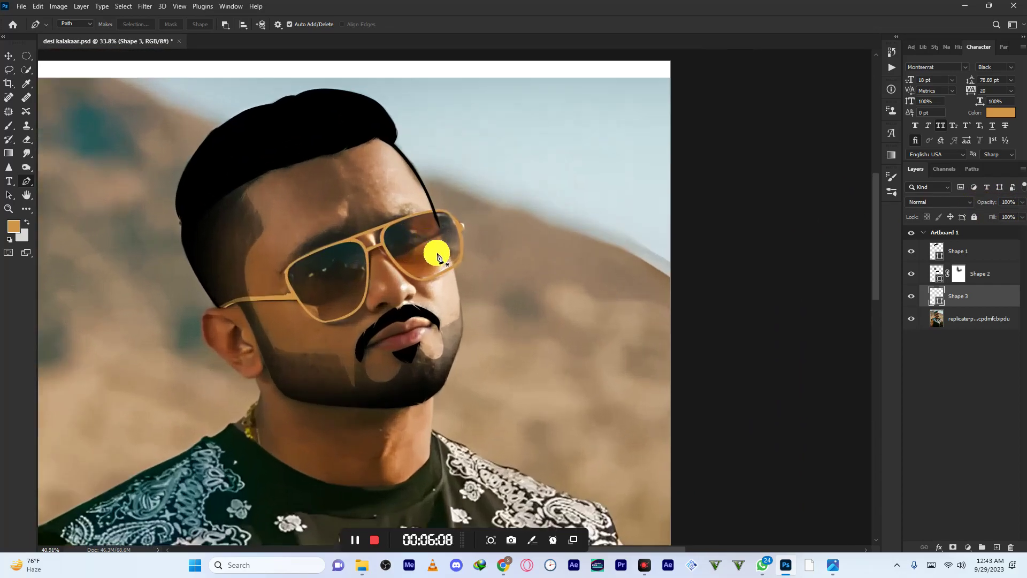
- Reshape the lower outer curve of the far lens's gold rim so it runs thicker along the bottom edge
scroll(425, 265, "down", 3)
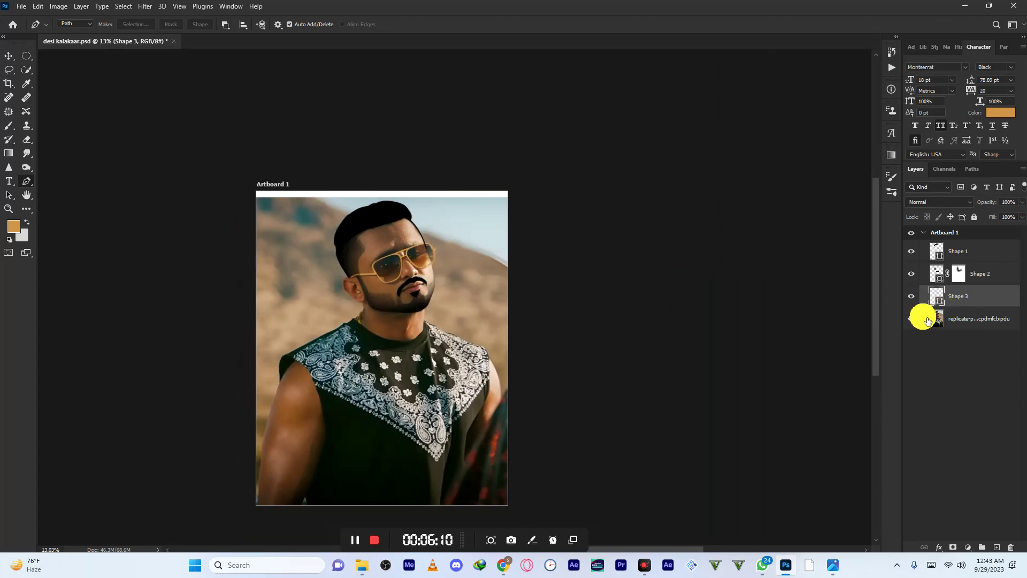
left_click(911, 318)
left_click(911, 319)
scroll(333, 225, "up", 6)
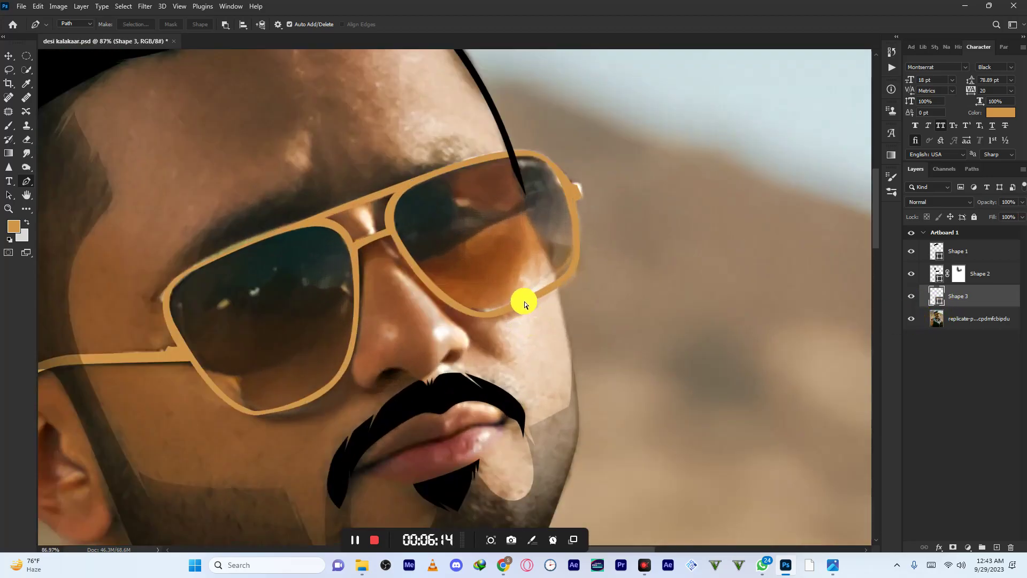
left_click(524, 303, "ctrl")
left_click(505, 316, "ctrl")
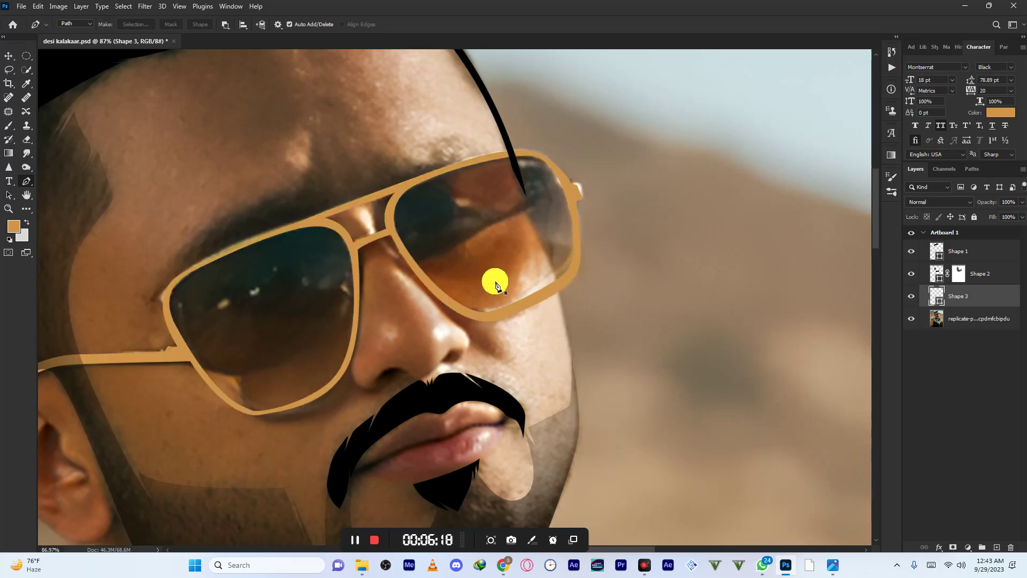
scroll(531, 278, "down", 8)
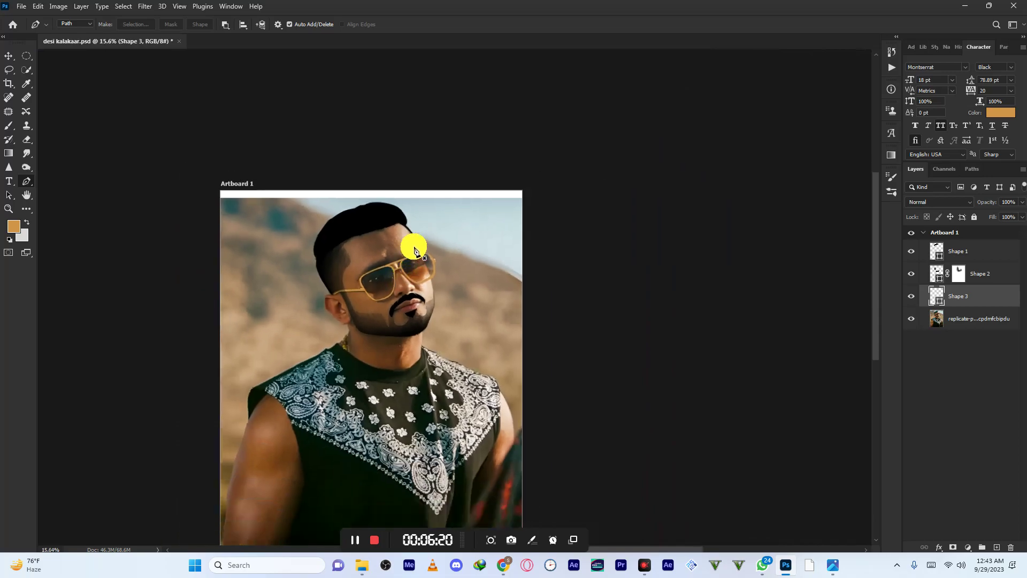
- Add a new layer directly above the photo and set the foreground colour to #161c16, sampled from the near lens
scroll(333, 271, "up", 5)
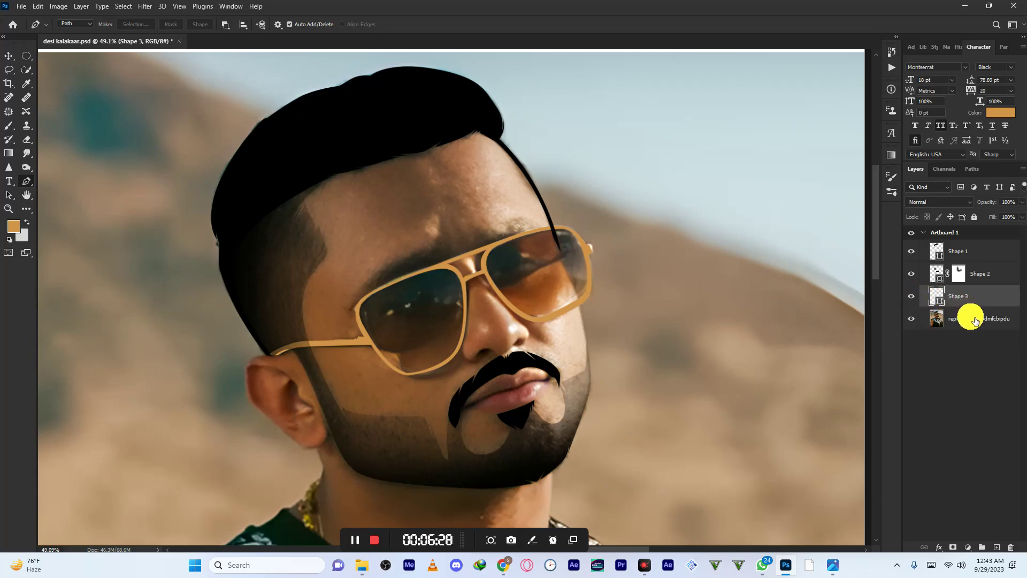
left_click(971, 319)
left_click(1003, 550)
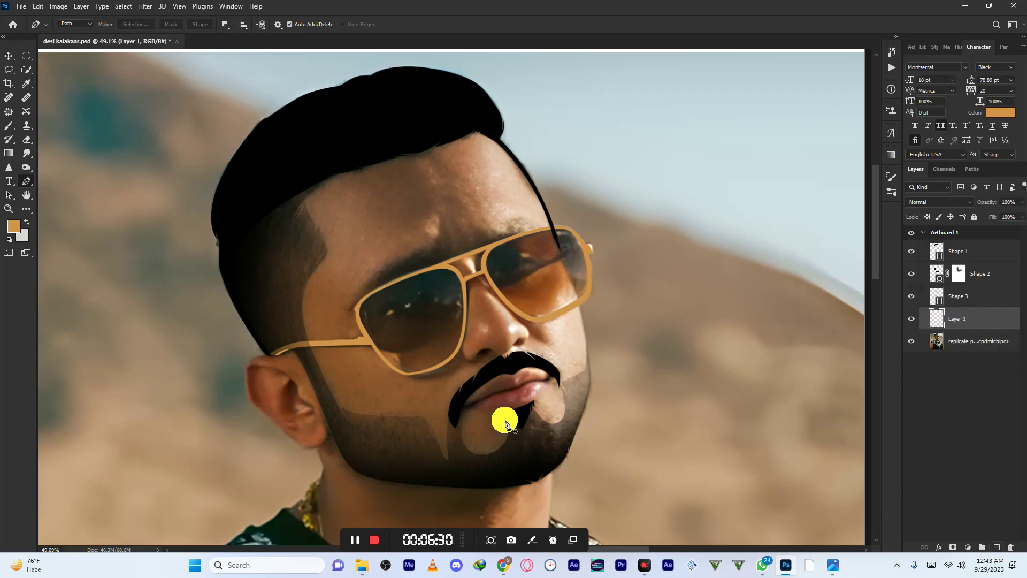
scroll(378, 328, "up", 2)
left_click(15, 227)
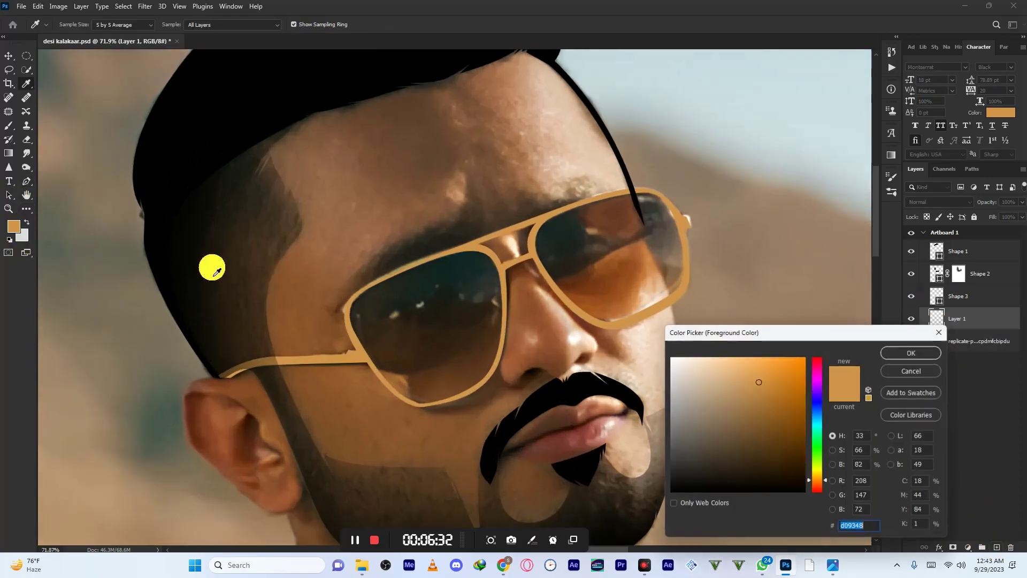
left_click(451, 301)
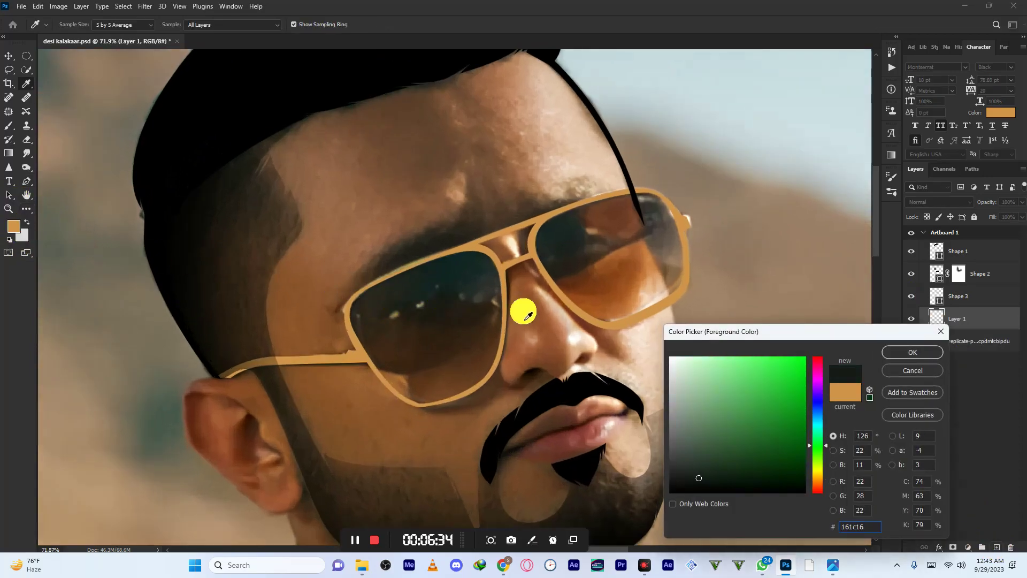
left_click(913, 352)
key("p")
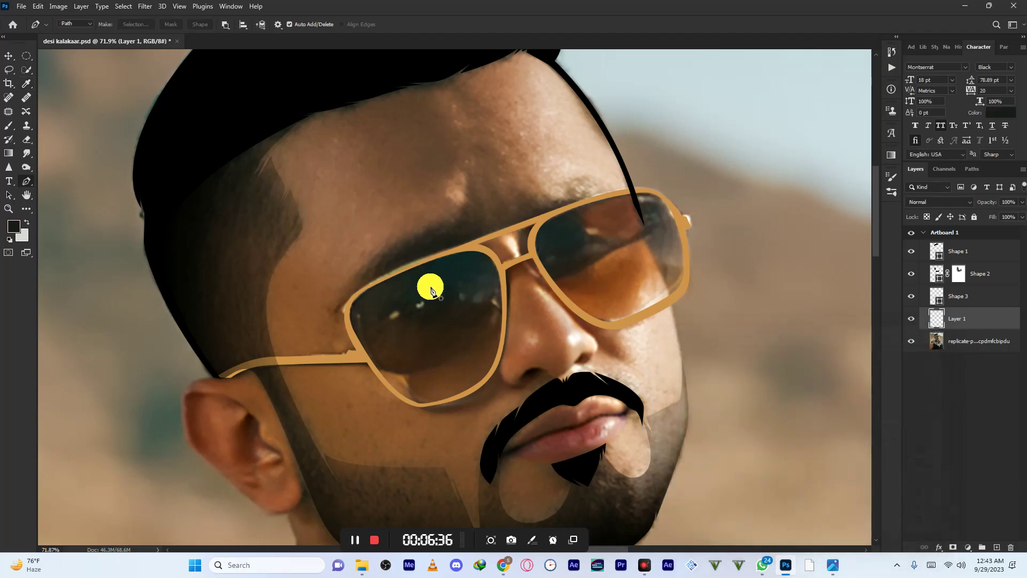
- Trace the darkest upper area of the near lens as a closed path, with jagged points along its lower edge
left_click(375, 314)
left_click_drag(435, 269, 456, 259)
left_click(435, 269, "alt")
mouse_move(377, 288)
left_mouse_down()
mouse_move(352, 299)
mouse_move(368, 285)
mouse_move(388, 288)
left_mouse_up()
left_click(355, 340)
left_click_drag(464, 247, 485, 241)
left_click(499, 263)
left_click(493, 271)
left_click_drag(469, 285, 426, 310)
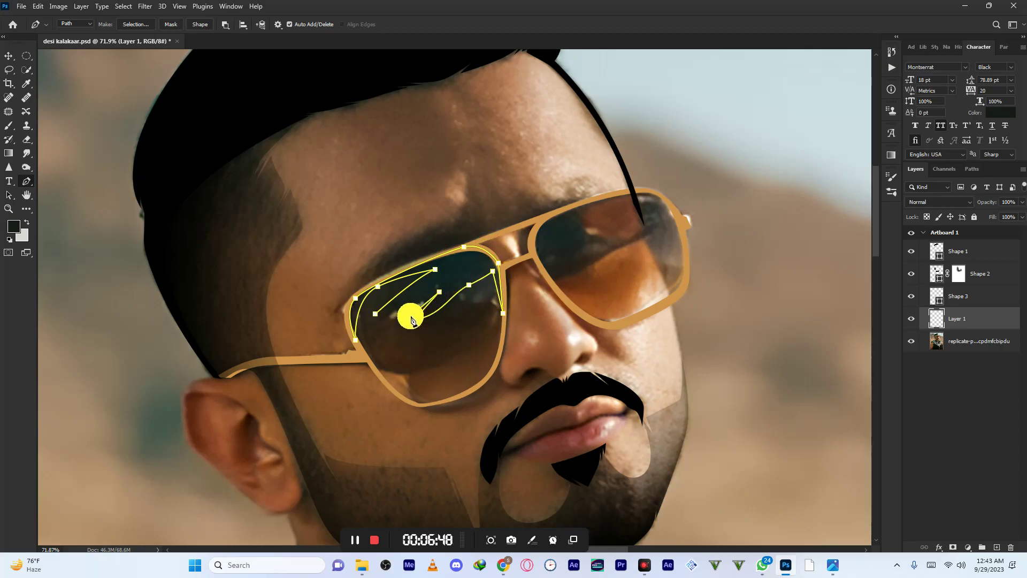
left_click(419, 285)
left_click(355, 338)
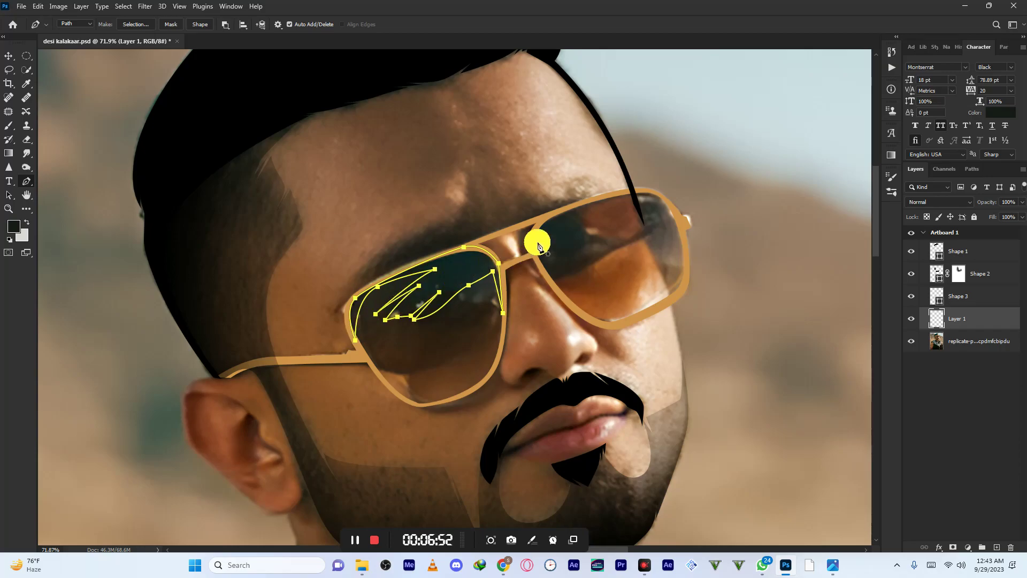
- Trace the darkest upper area of the far lens as a closed path around its lighter reflection patch
left_click(530, 245)
left_click_drag(551, 215, 570, 205)
left_click(619, 193)
left_click(582, 208)
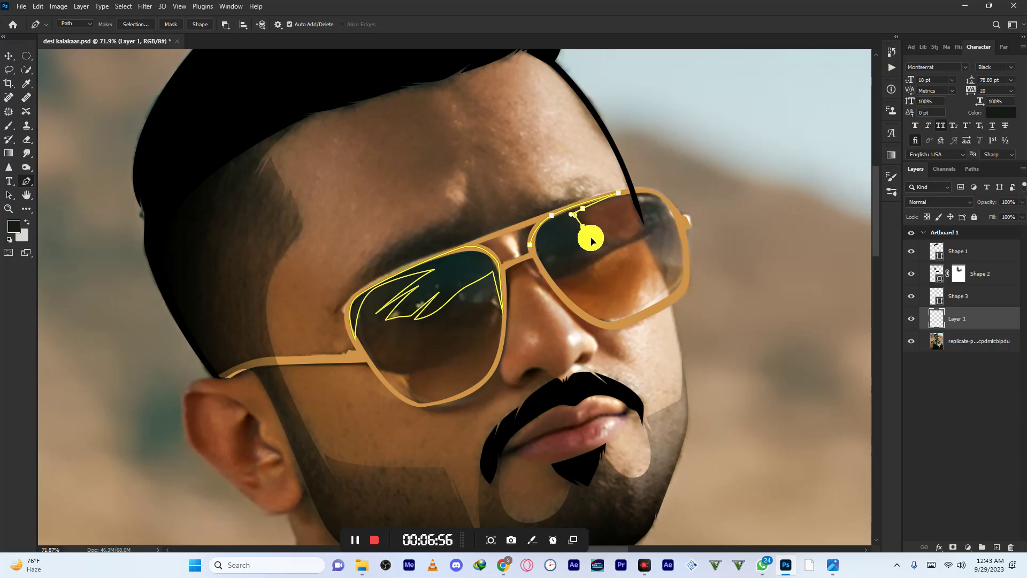
left_click(624, 243)
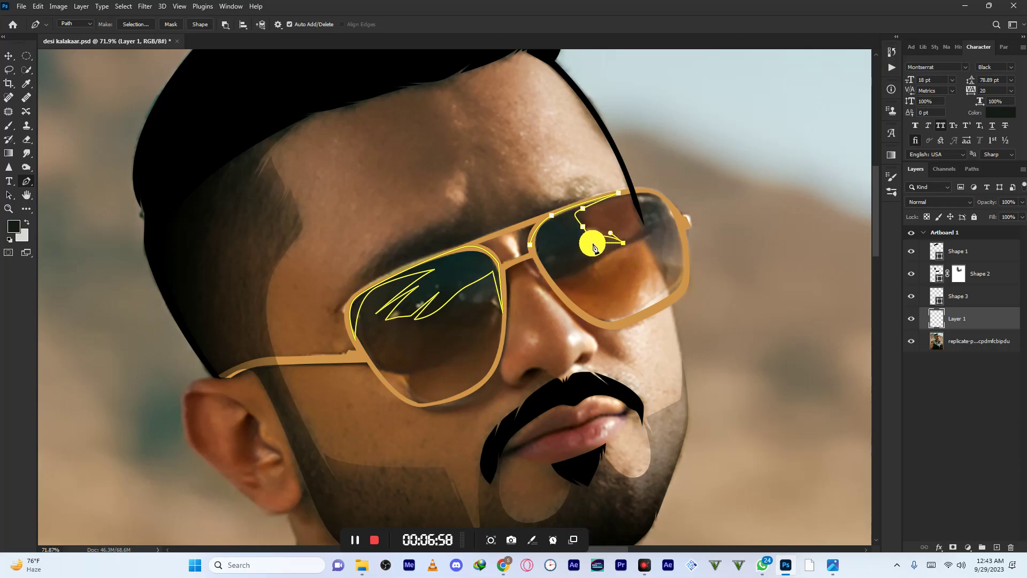
left_click(581, 263)
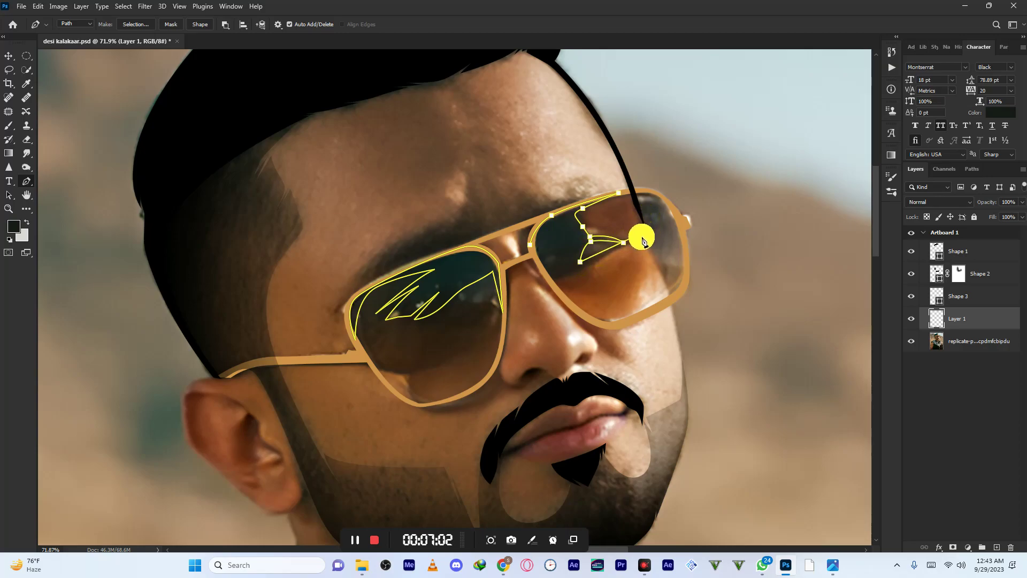
left_click_drag(642, 242, 532, 247)
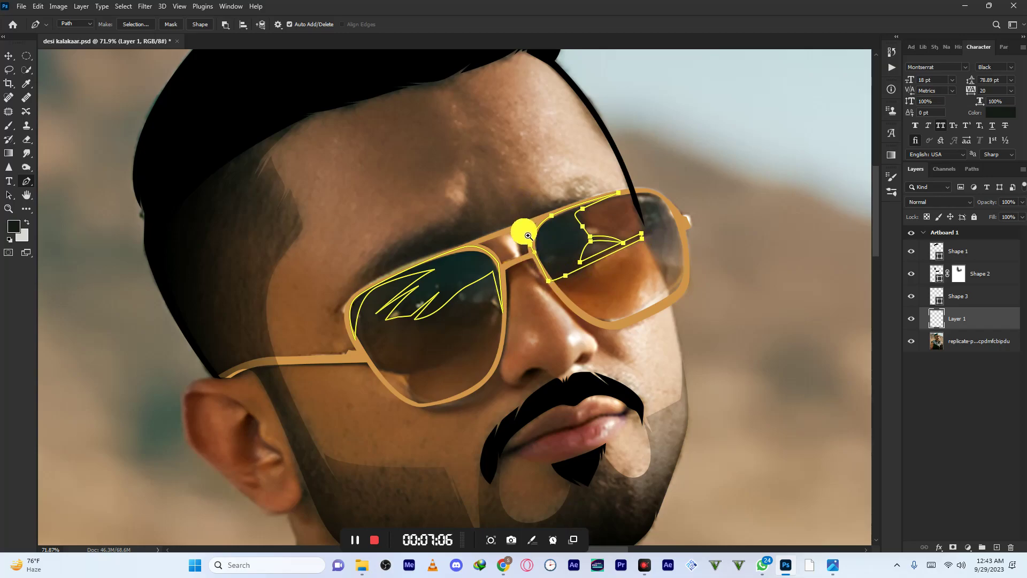
- Select both dark lens paths, set them to Combine Shapes and convert them to a filled shape
scroll(522, 229, "down", 4)
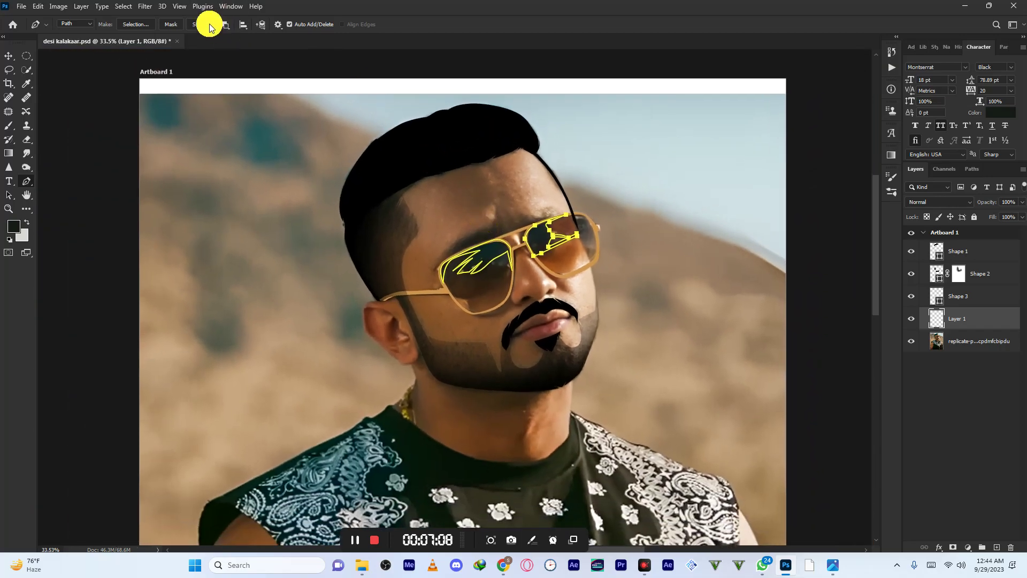
left_click_drag(335, 184, 748, 327)
left_click(225, 24)
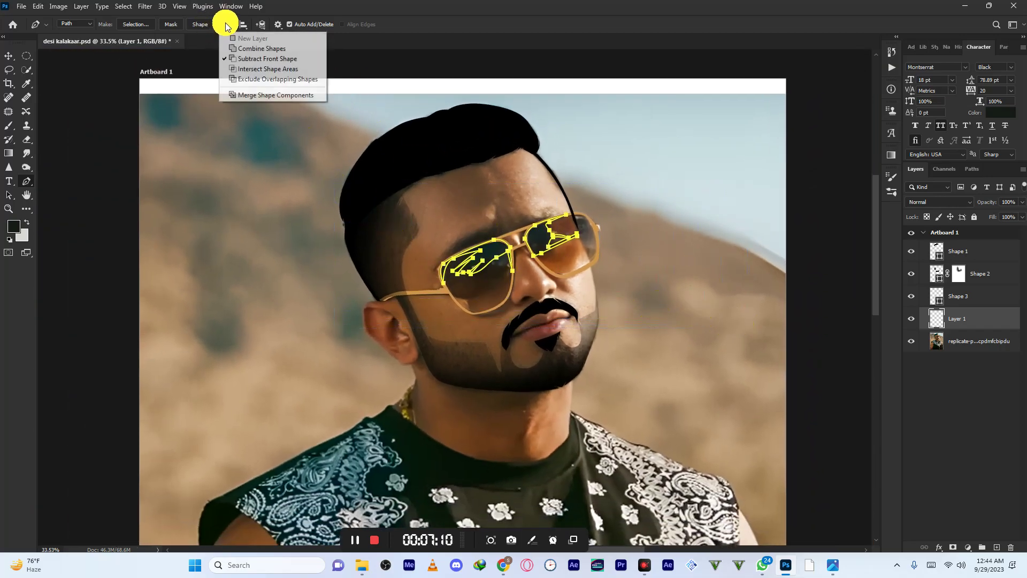
left_click(241, 49)
left_click(200, 24)
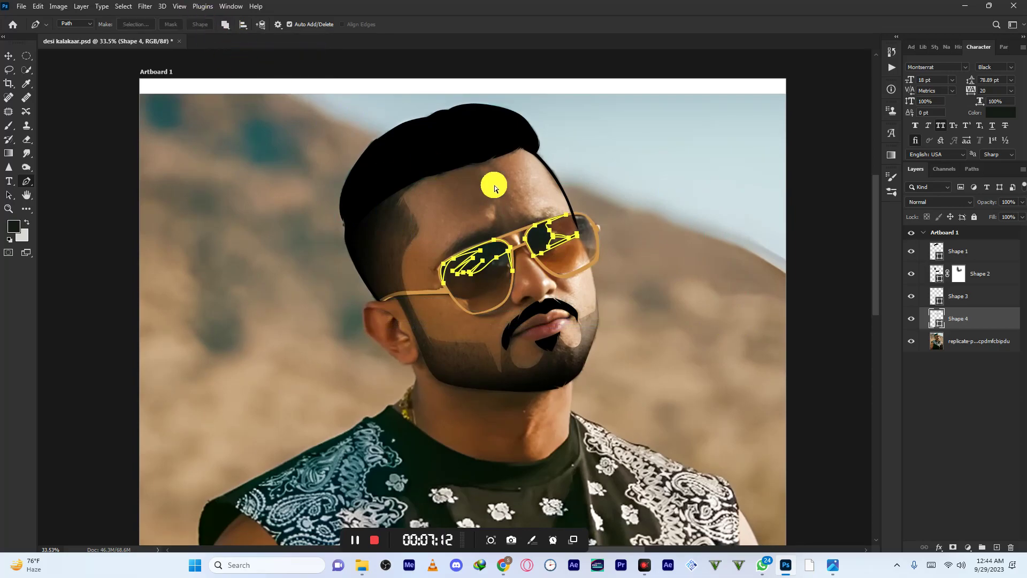
scroll(490, 184, "down", 2)
scroll(521, 241, "up", 4)
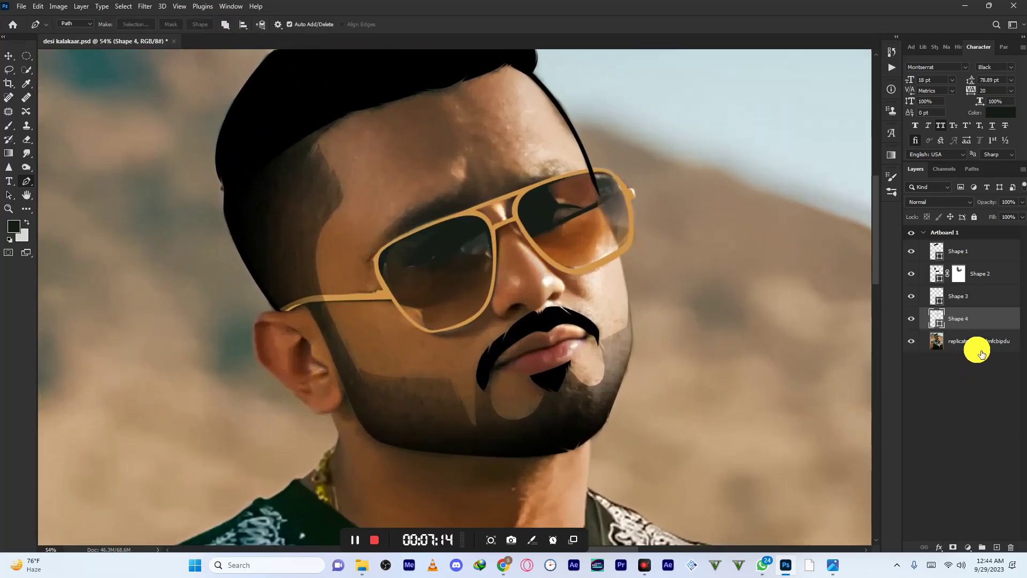
- Add a new empty layer directly above the photo, beneath the Shape 4 layer
left_click(977, 342)
left_click(997, 547)
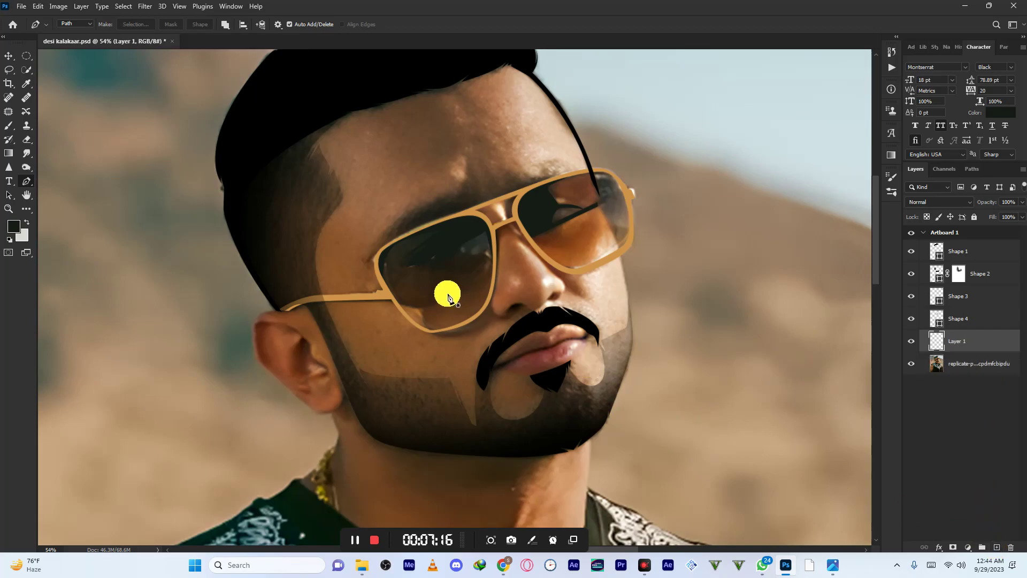
left_click(394, 300)
left_click_drag(437, 308, 452, 309)
key("Escape")
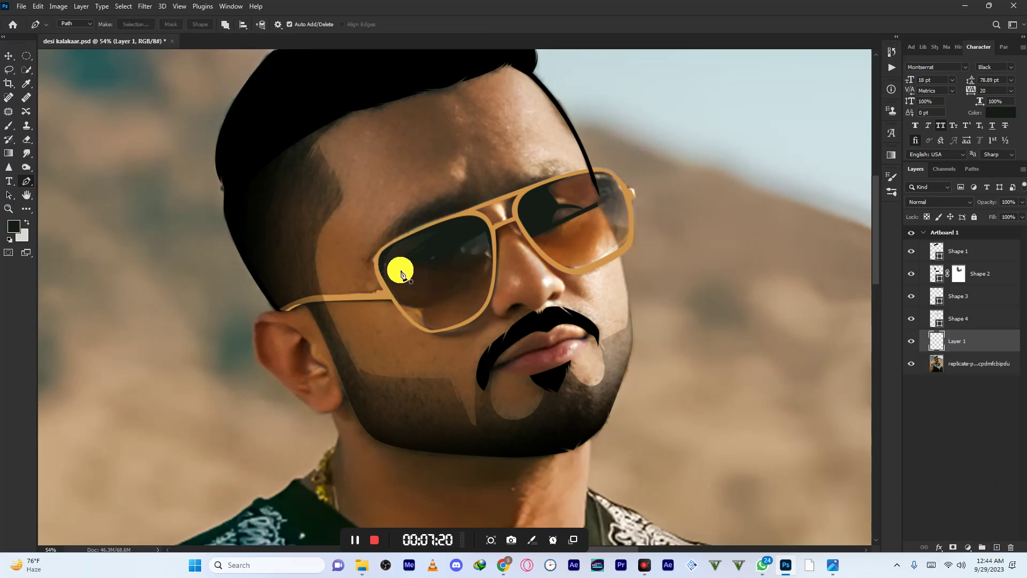
- Trace the near lens's second dark tone as a closed path following the upper rim and a wavy line across the middle
left_click(402, 303)
left_click_drag(394, 272, 521, 244)
left_click(497, 259, "alt")
key("ctrl+z")
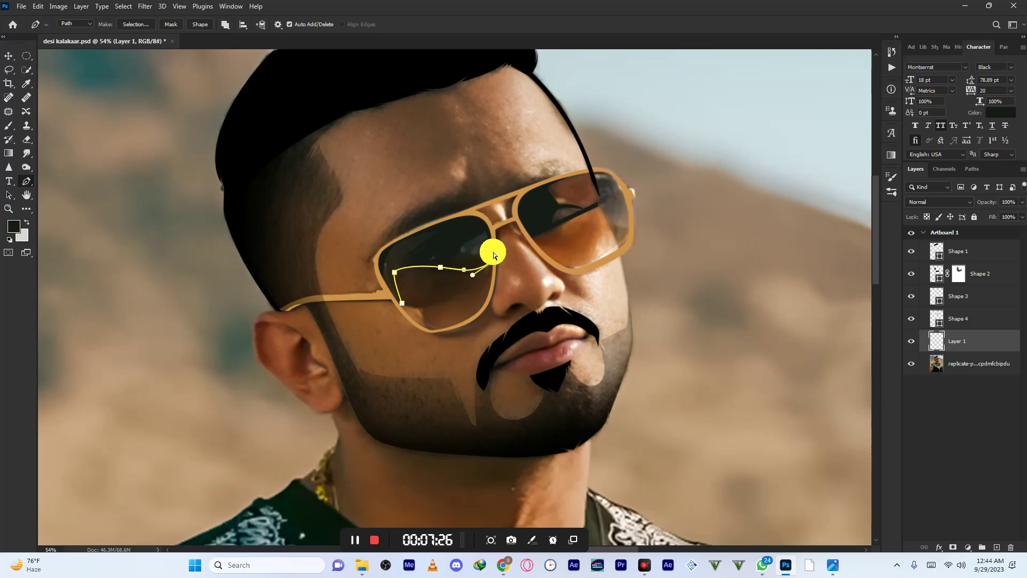
left_click_drag(496, 262, 463, 210)
left_click_drag(389, 243, 376, 252)
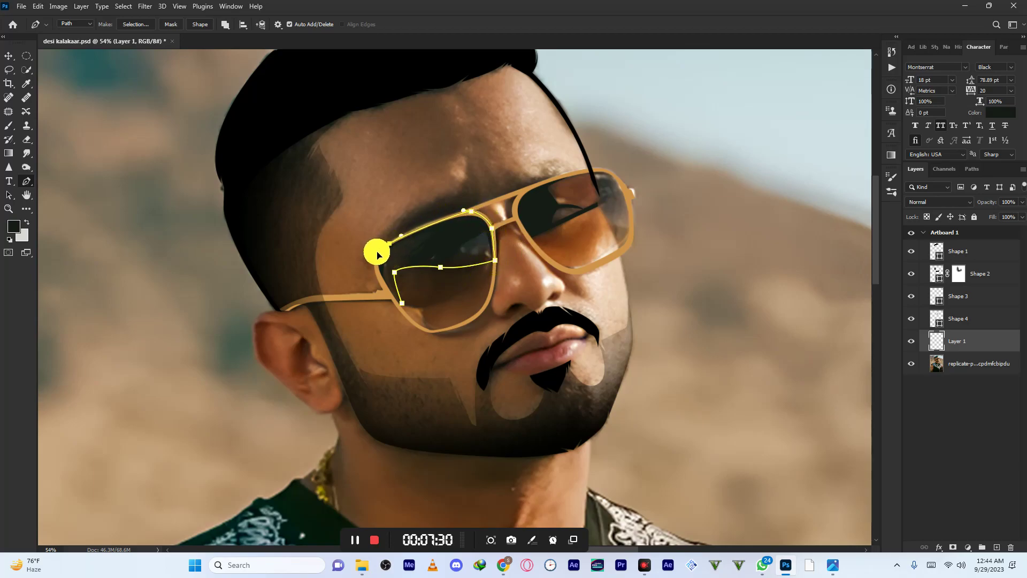
left_click_drag(383, 286, 397, 310)
left_click(401, 304)
- Trace the far lens's second dark tone as a closed path along the upper rim and around the reflection
left_click(516, 216)
left_click(507, 196)
left_click(533, 187)
left_click(602, 172)
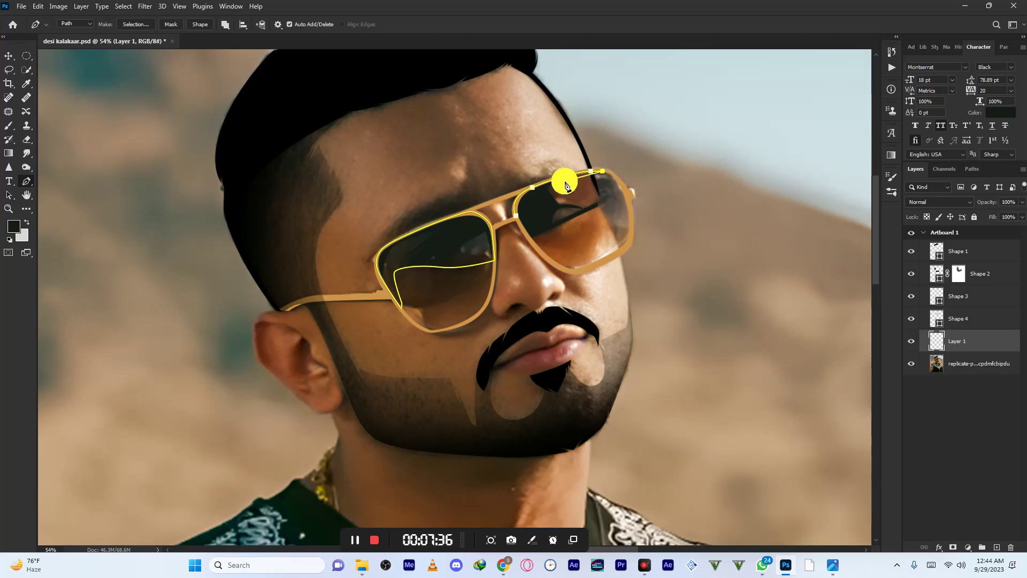
left_click(550, 188)
left_click(585, 208)
left_click(607, 199)
left_click(532, 244)
left_click(515, 216)
- Set the foreground colour to #2f2416, sampled from the near lens, and convert both second-tone paths to a filled shape
left_click_drag(466, 208, 437, 203)
scroll(438, 204, "down", 1)
left_click(13, 225)
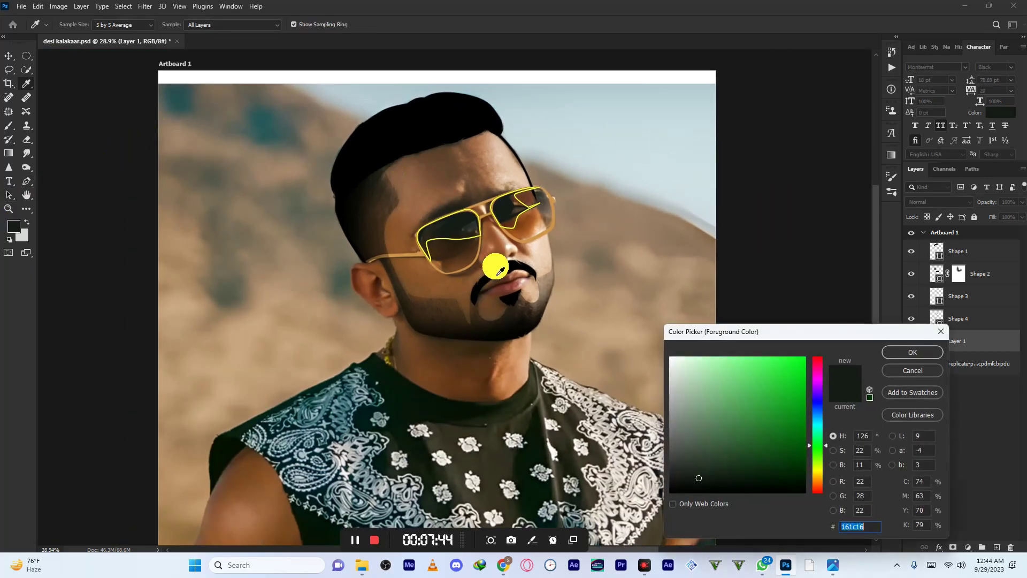
left_click(478, 239)
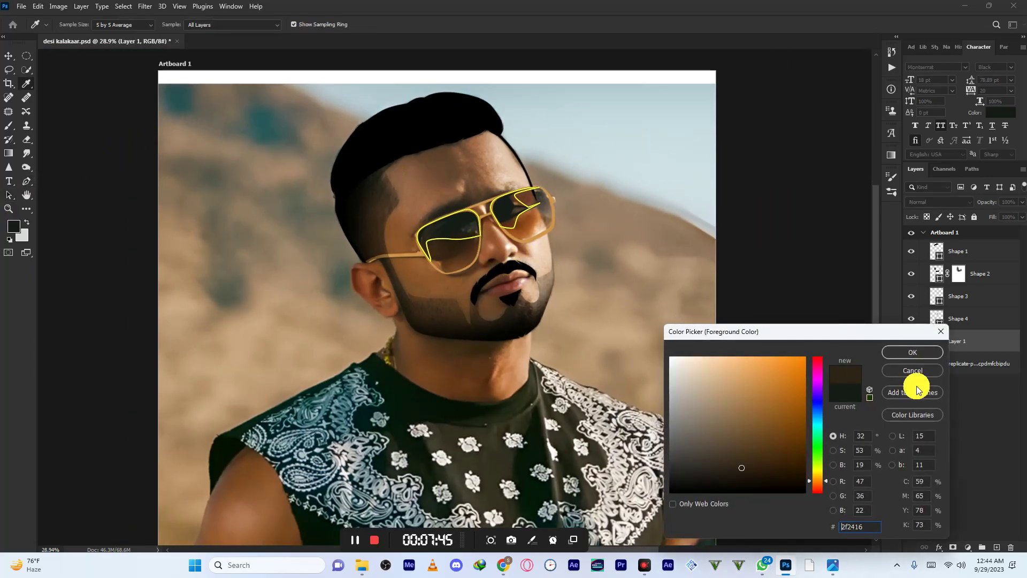
left_click(910, 351)
key("p")
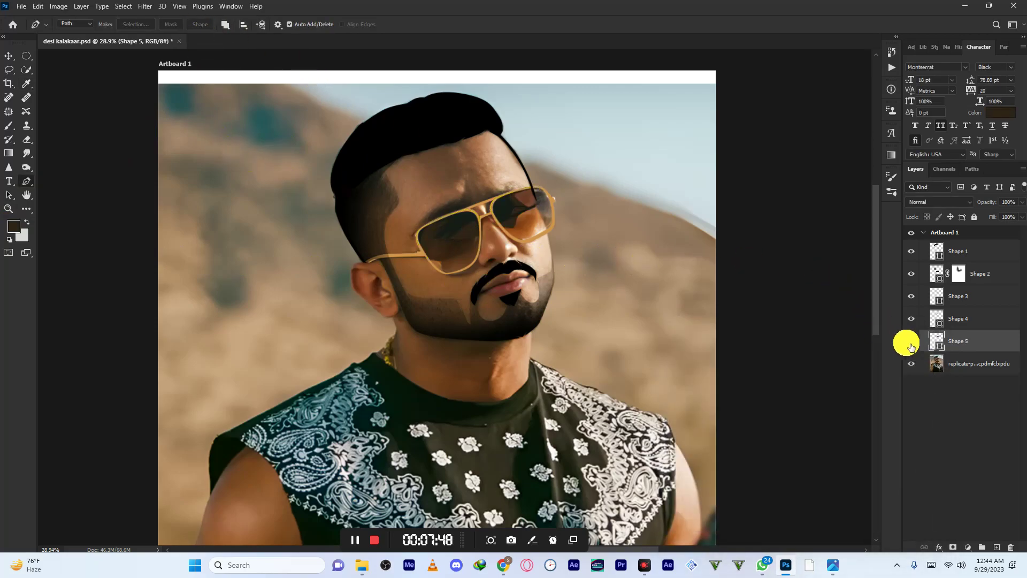
- On a new layer directly above the photo, trace the near lens down to its lower highlight as a closed path
left_click(986, 362)
left_click(996, 547)
scroll(447, 280, "up", 5)
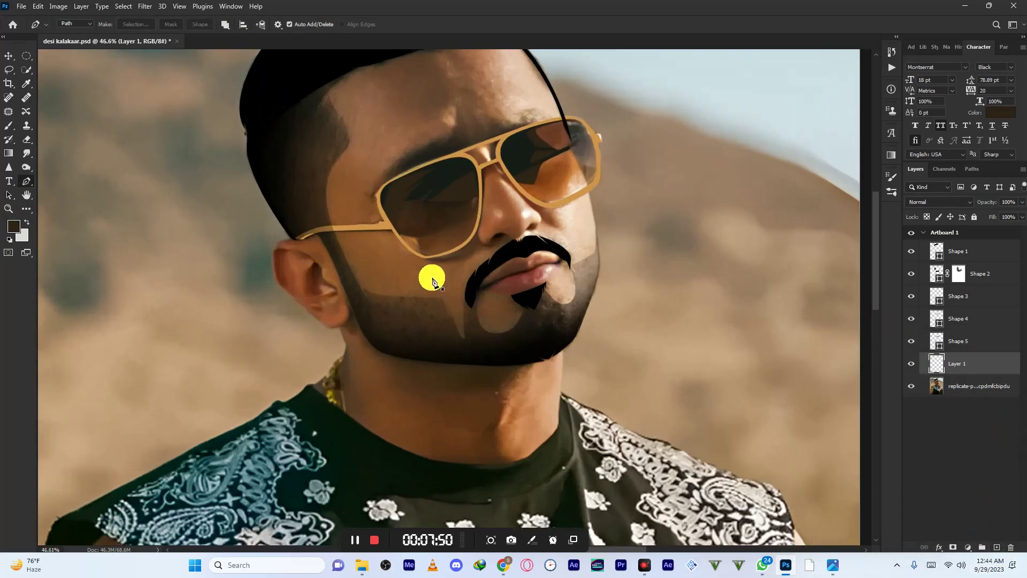
left_click(393, 226)
left_click_drag(434, 228, 452, 223)
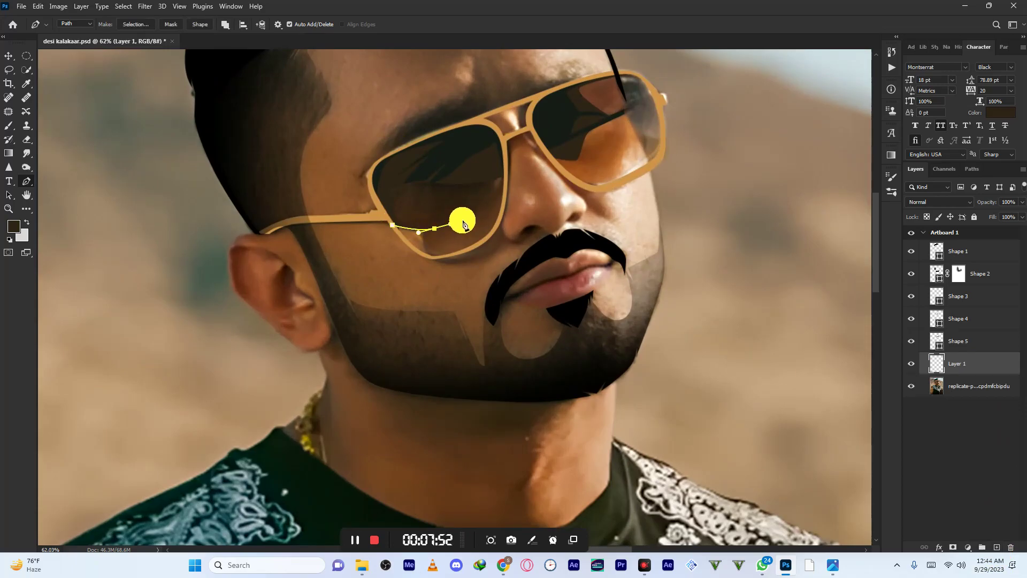
left_click(505, 189)
left_click_drag(500, 135, 460, 125)
left_click_drag(377, 162, 369, 173)
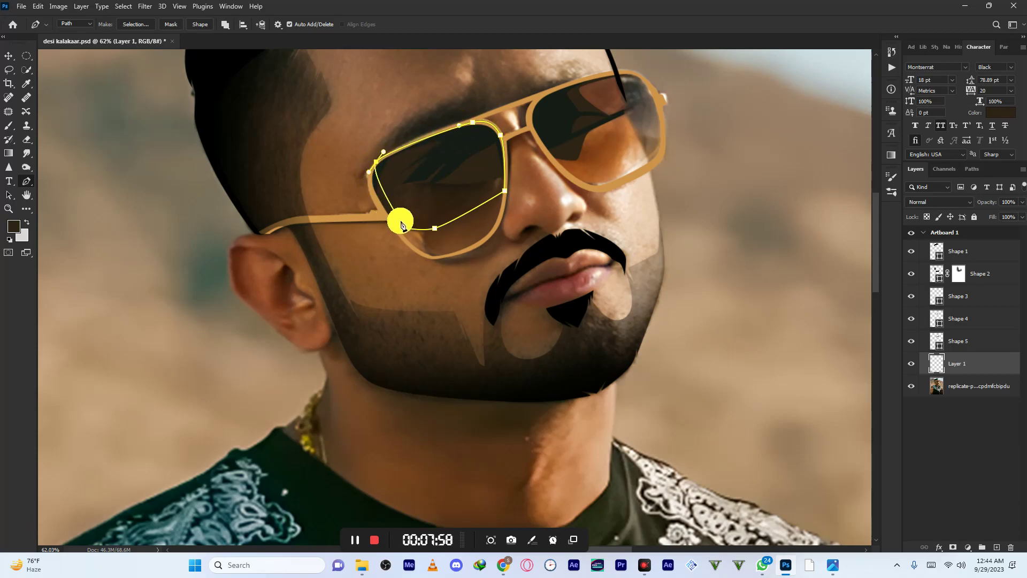
left_click_drag(394, 229, 413, 245)
- Trace the far lens's next brown tone as a closed path from the top rim down into the lower half
left_click(531, 105)
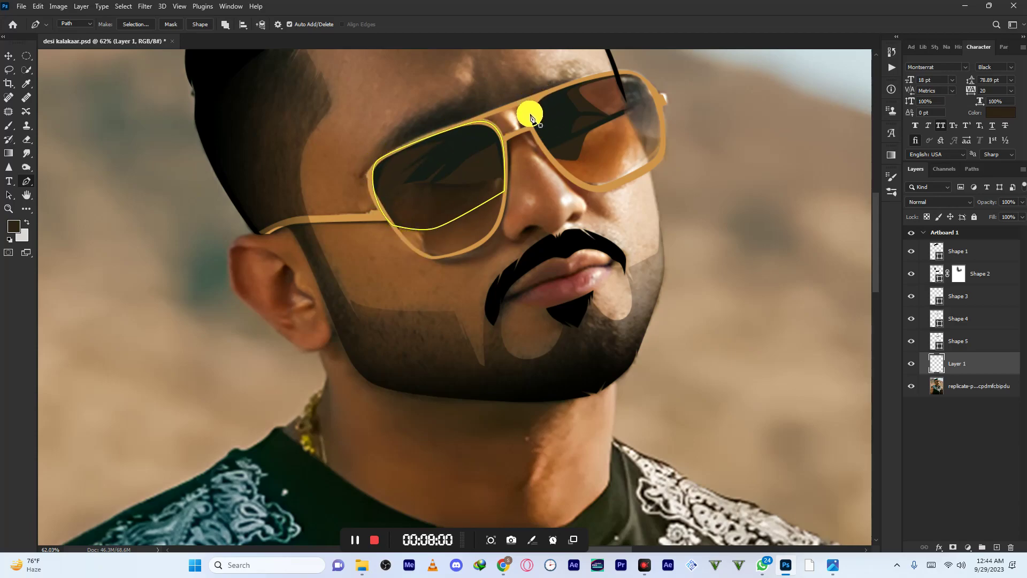
left_click_drag(568, 84, 621, 76)
left_click(625, 74)
left_click_drag(596, 158, 587, 171)
key("ctrl+z")
left_click_drag(625, 114, 620, 117)
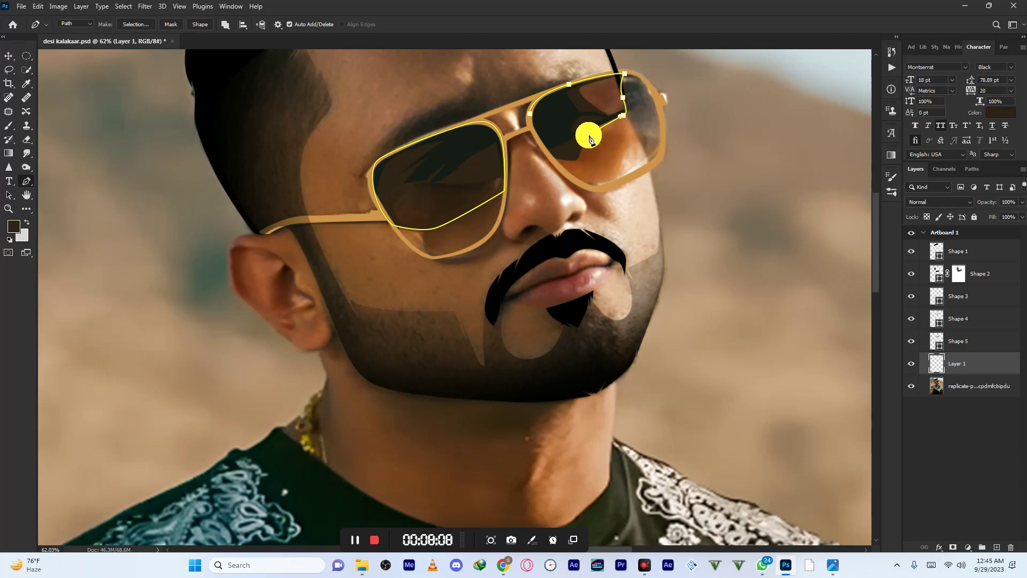
left_click_drag(585, 149, 589, 172)
left_click(614, 138)
left_click(554, 158)
left_click_drag(531, 116, 537, 73)
- Convert the two new lens paths to a filled shape and set its fill colour to #261c11, with the layer hidden for sampling
scroll(453, 218, "down", 3)
left_click(201, 24)
scroll(300, 180, "down", 2)
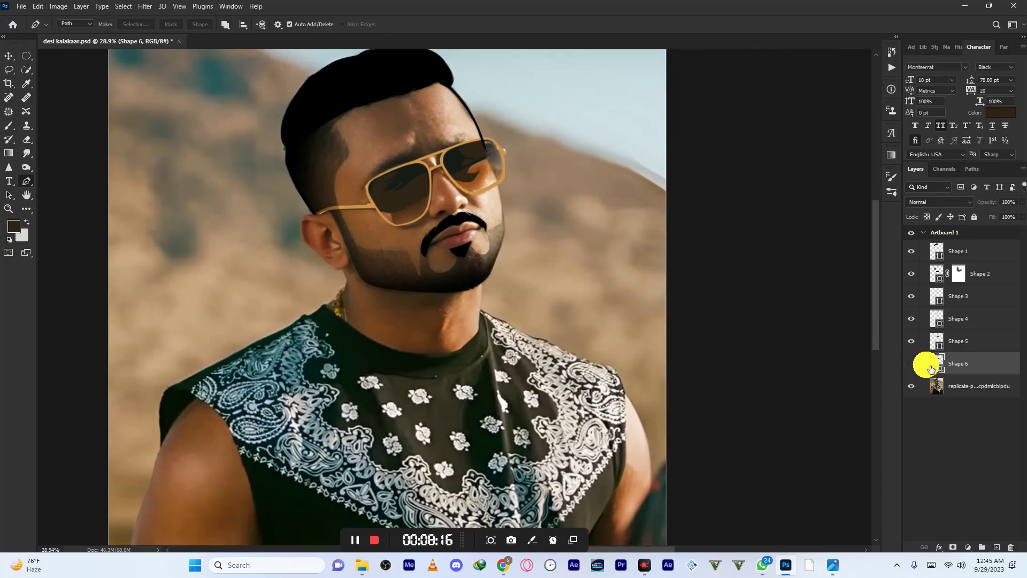
double_click(936, 365)
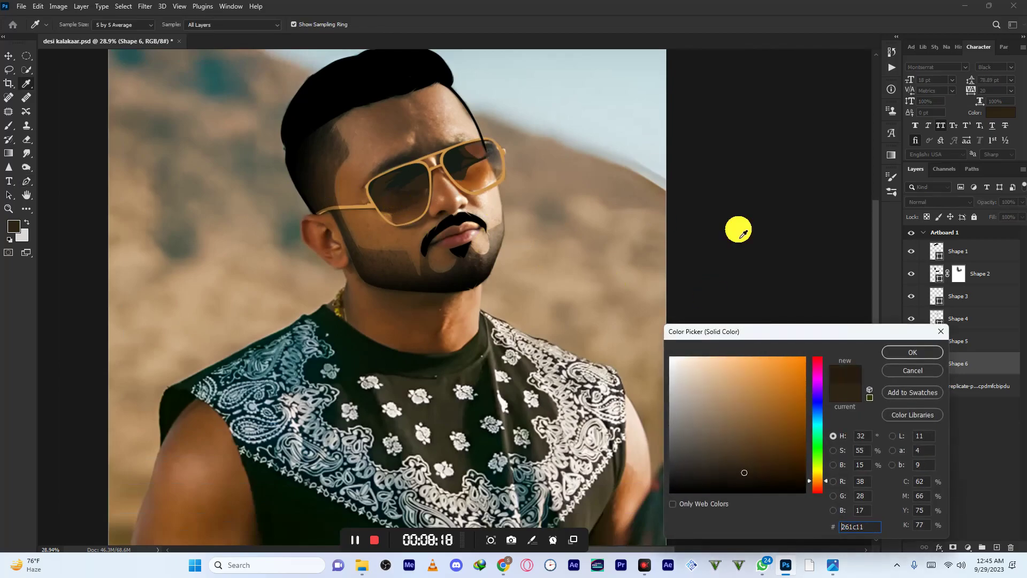
left_click(913, 352)
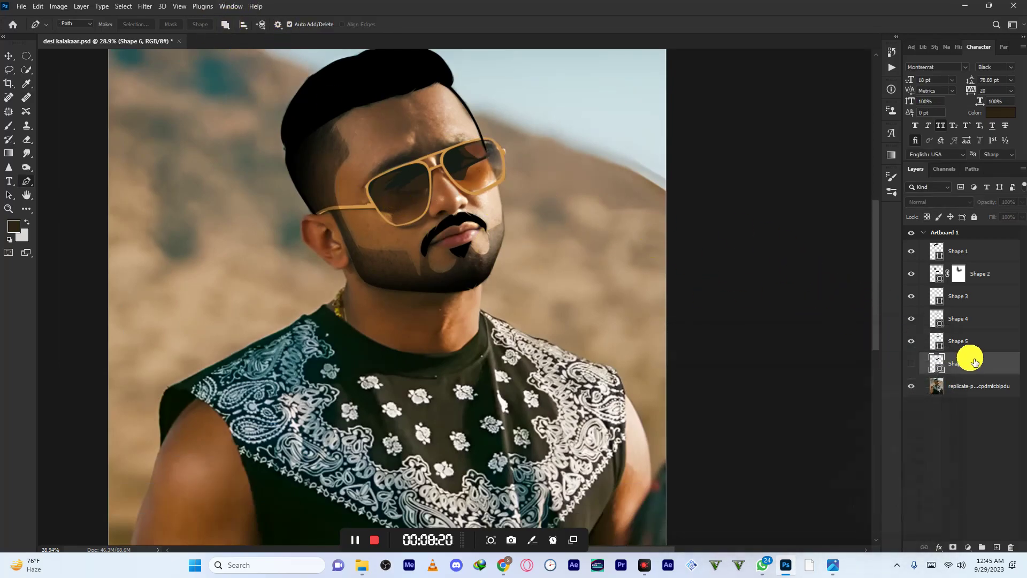
- Show the Shape 6 layer again and add a new empty layer directly above the photo
left_click(911, 364)
scroll(541, 232, "down", 2)
scroll(539, 231, "down", 1)
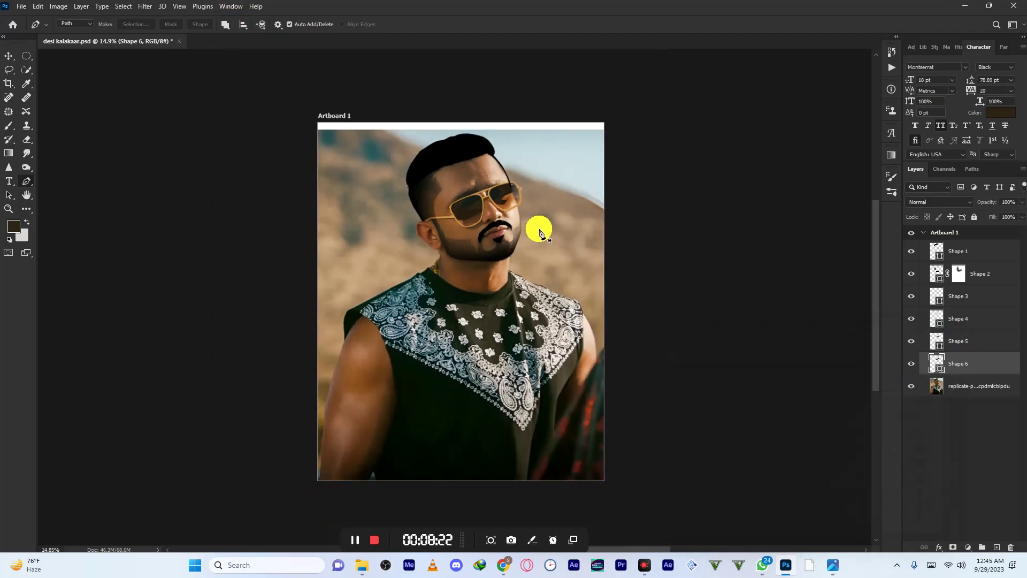
scroll(466, 176, "up", 3)
left_click(996, 389)
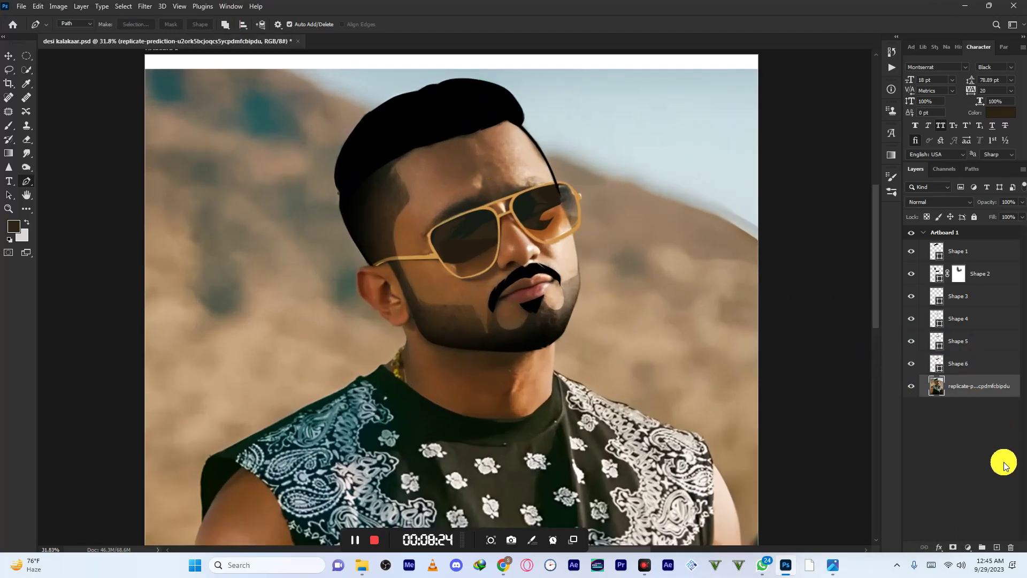
left_click(997, 547)
scroll(552, 284, "up", 2)
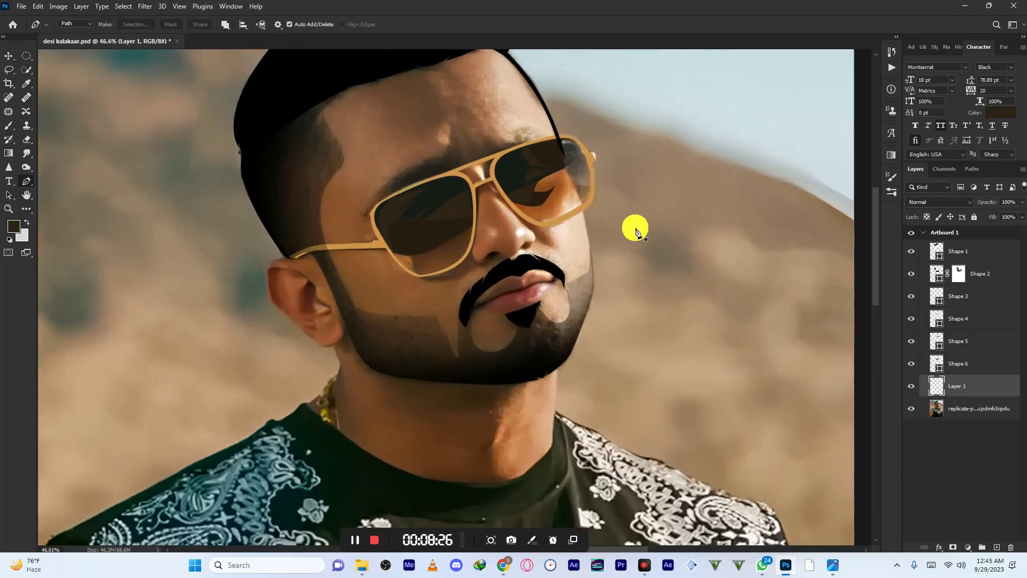
- Set the fill colour of Shape 6 to the lighter brown #3e2f1f
double_click(944, 372)
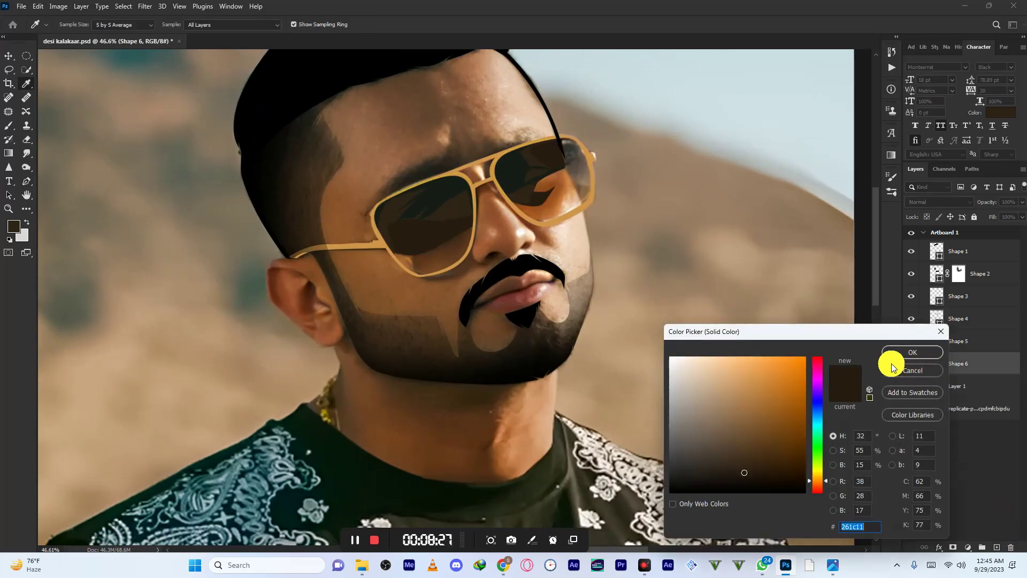
left_click(735, 460)
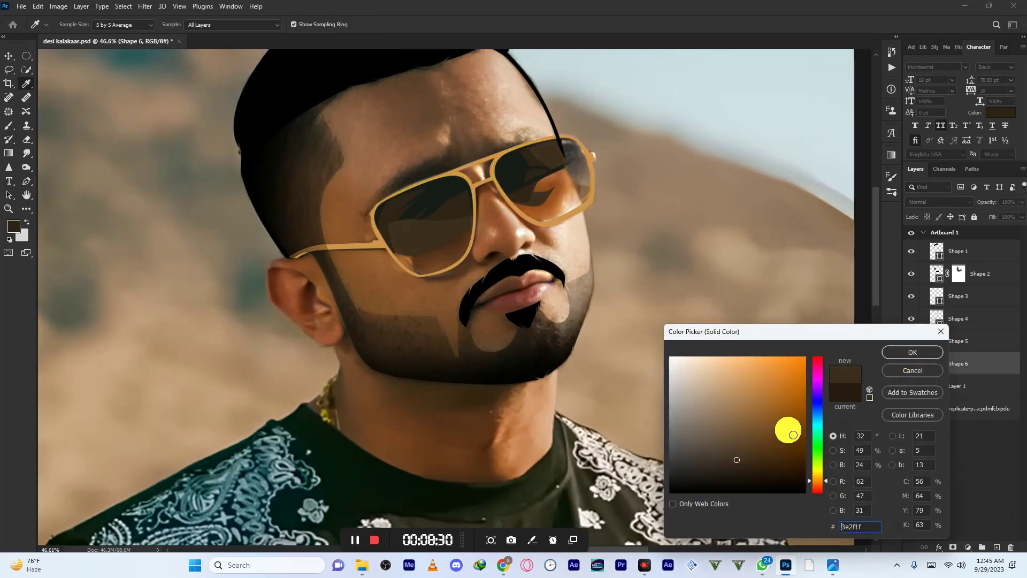
left_click(905, 351)
key("p")
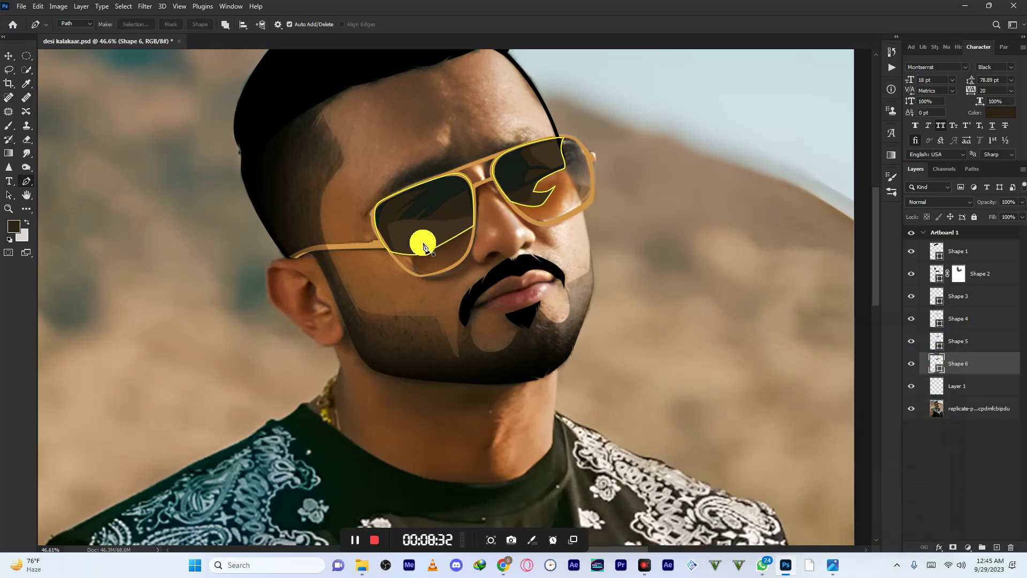
left_click(574, 188)
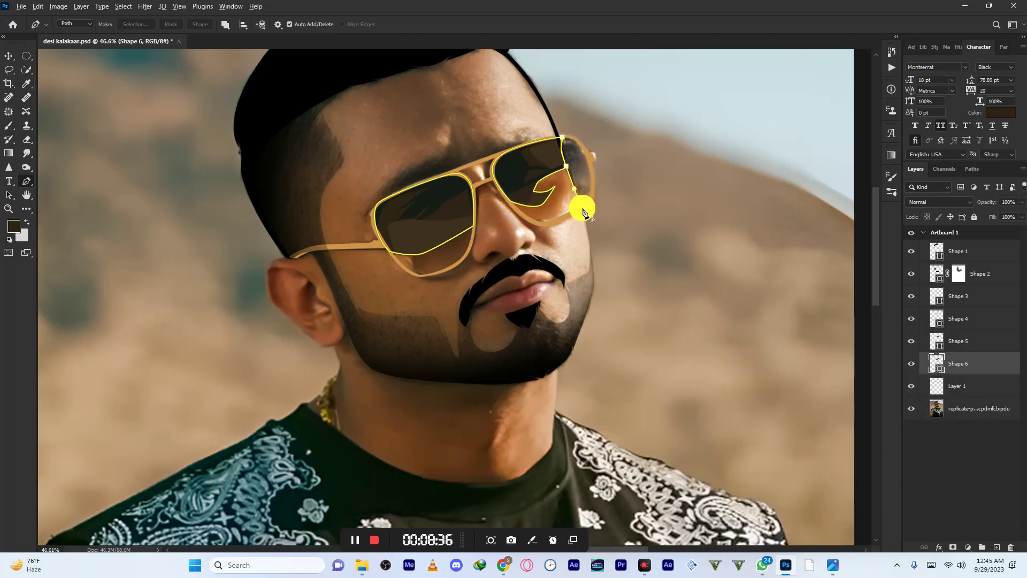
left_click_drag(591, 168, 589, 163)
key("ctrl+z")
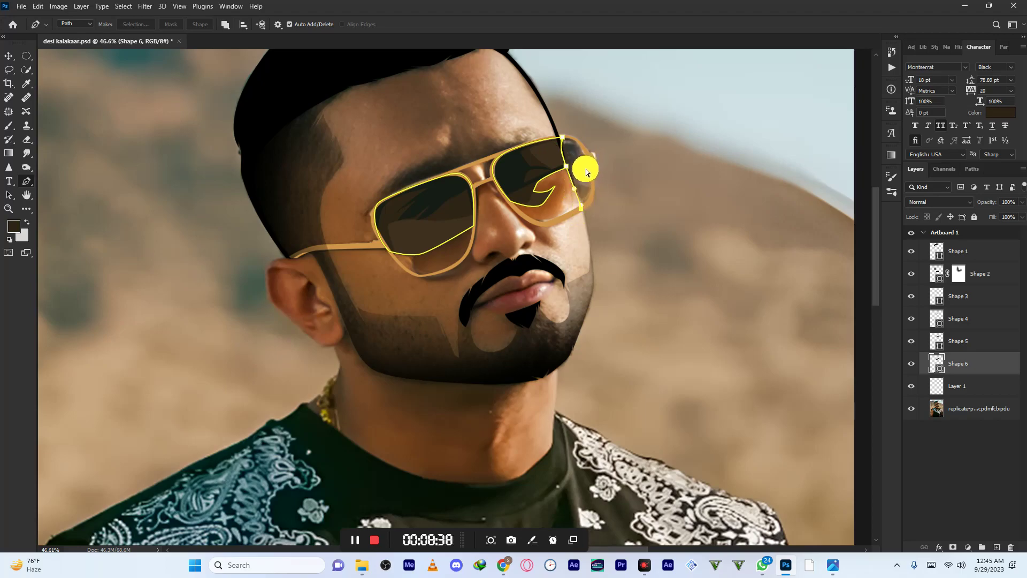
key("Return")
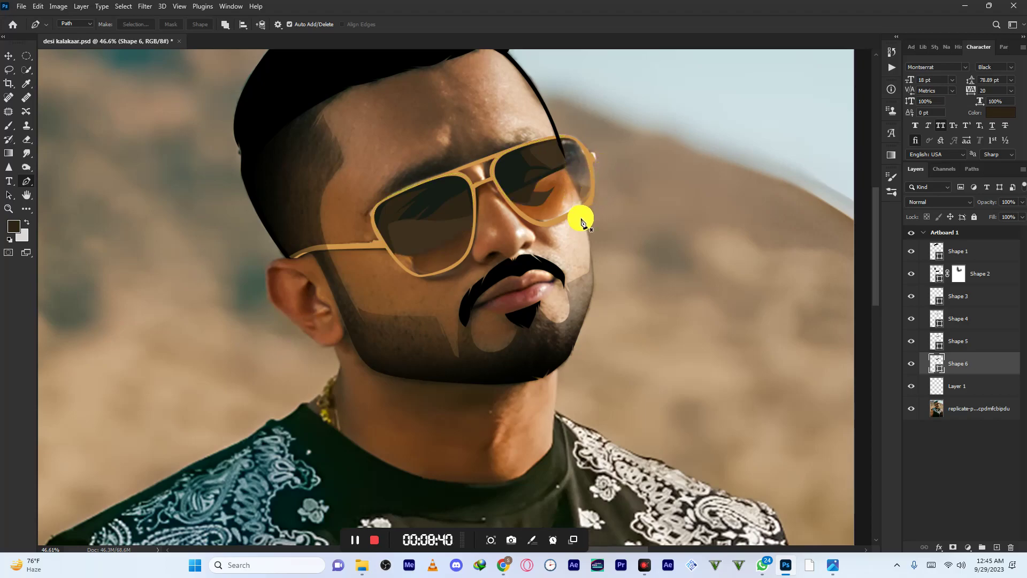
- Trace the pale strip along the far lens's outer edge as a closed path
left_click(583, 209)
left_click(566, 166)
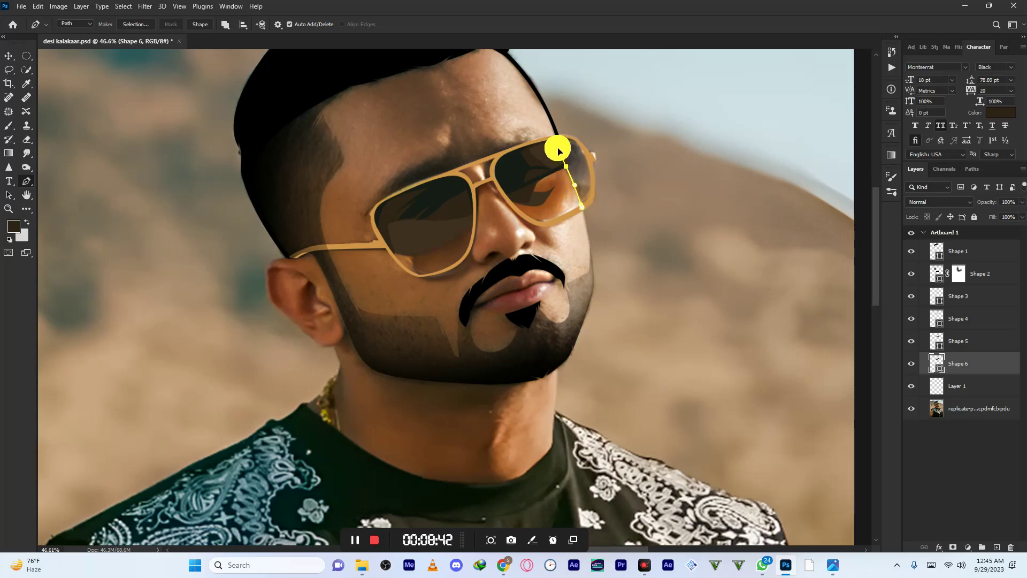
left_click(558, 140)
left_click_drag(576, 138, 587, 144)
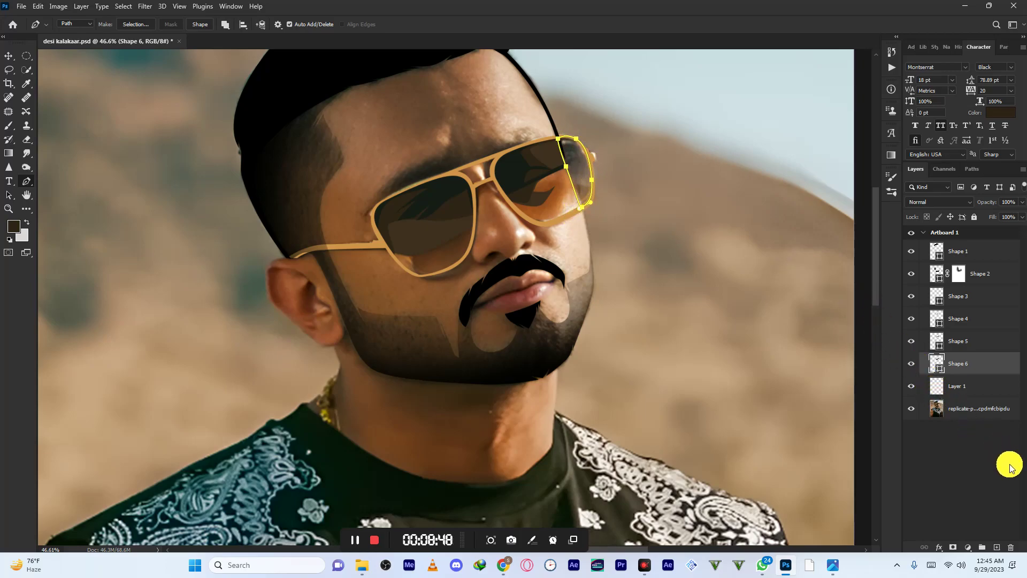
- On a new layer above Shape 6, set the foreground colour to #6e5d4f, sampled from the outer strip, and convert the path to a filled shape
left_click(997, 548)
left_click(14, 226)
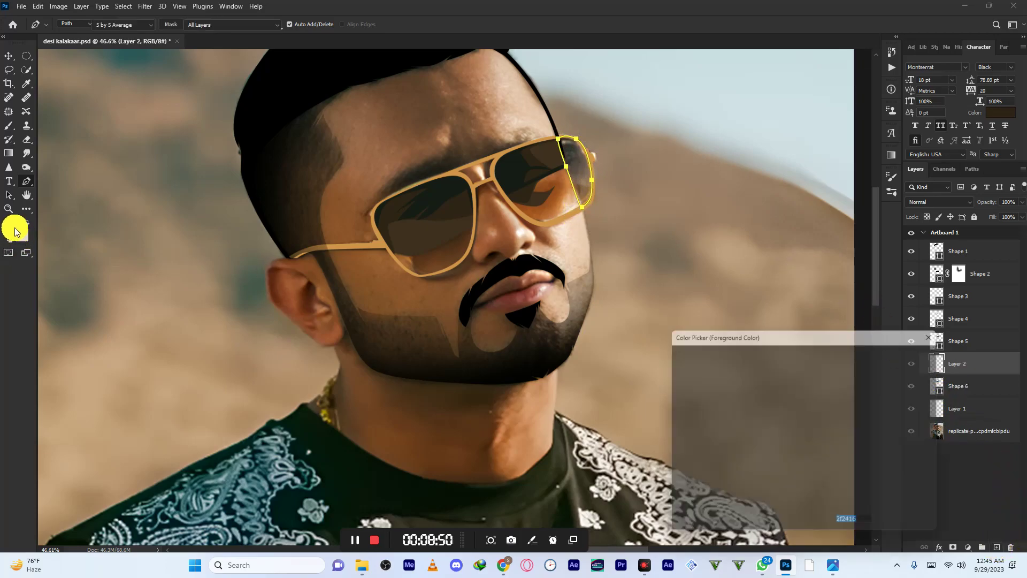
left_click(581, 181)
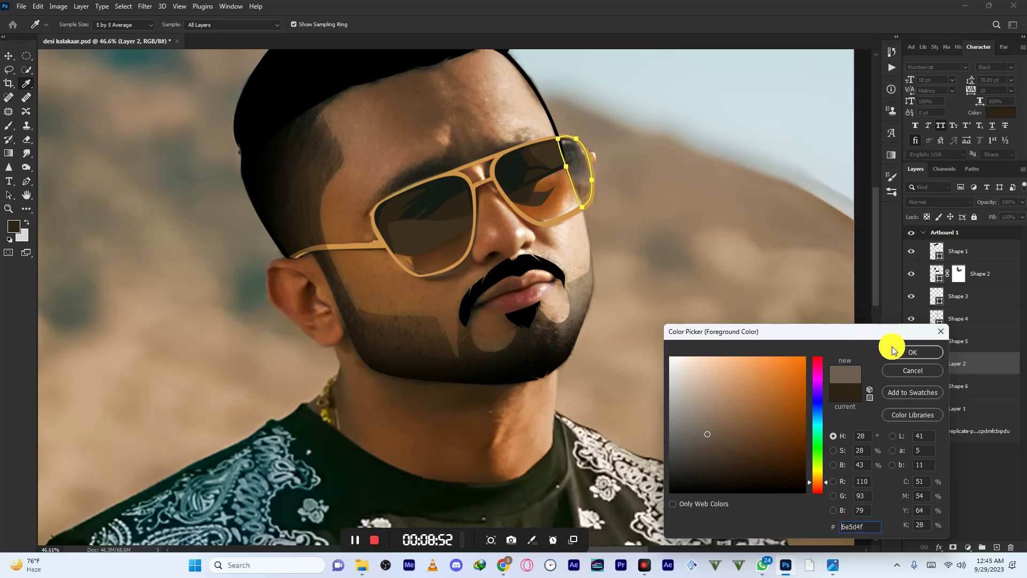
left_click(913, 352)
key("p")
left_click(203, 24)
scroll(470, 115, "down", 4)
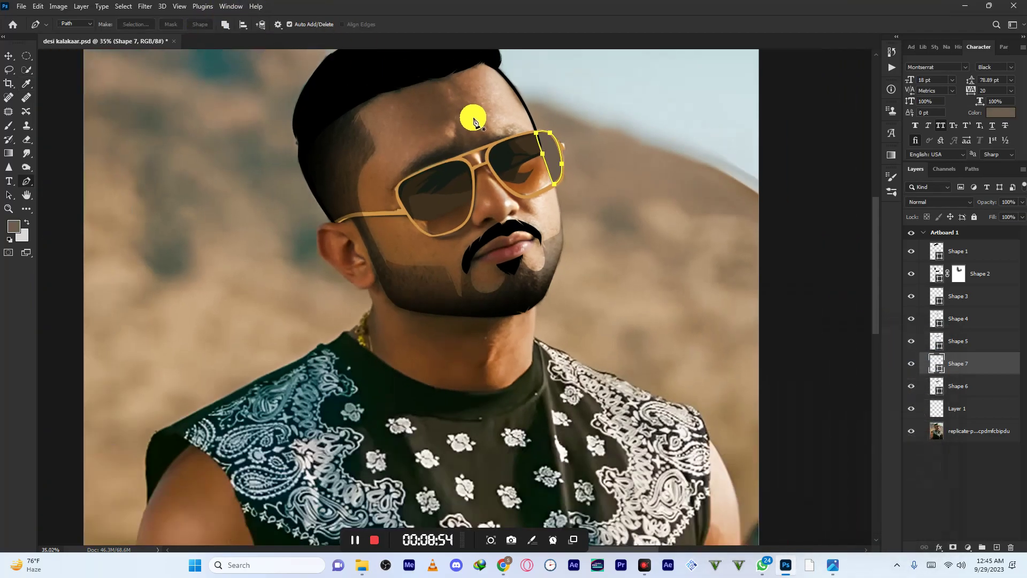
scroll(534, 168, "down", 1)
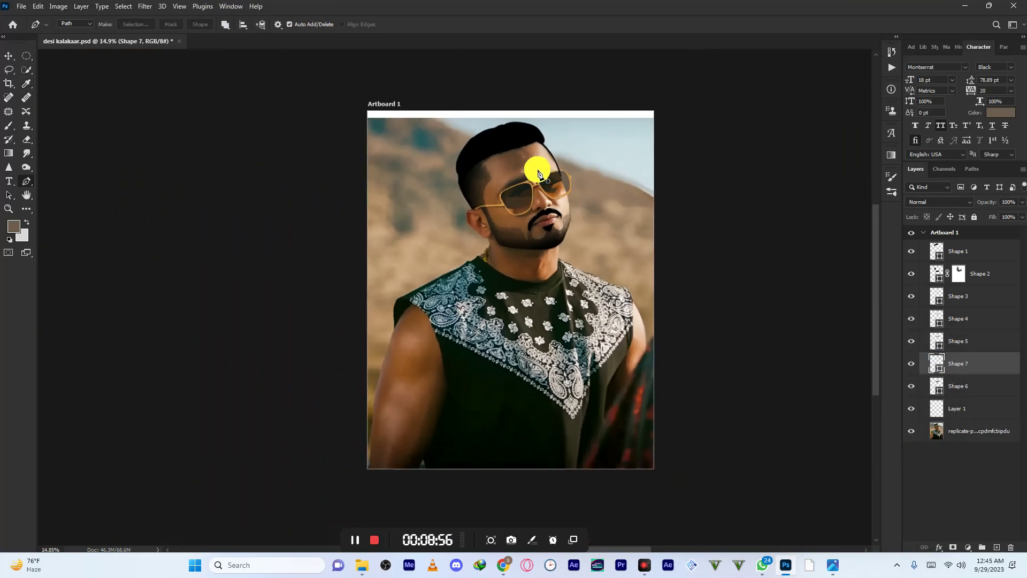
scroll(538, 166, "up", 4)
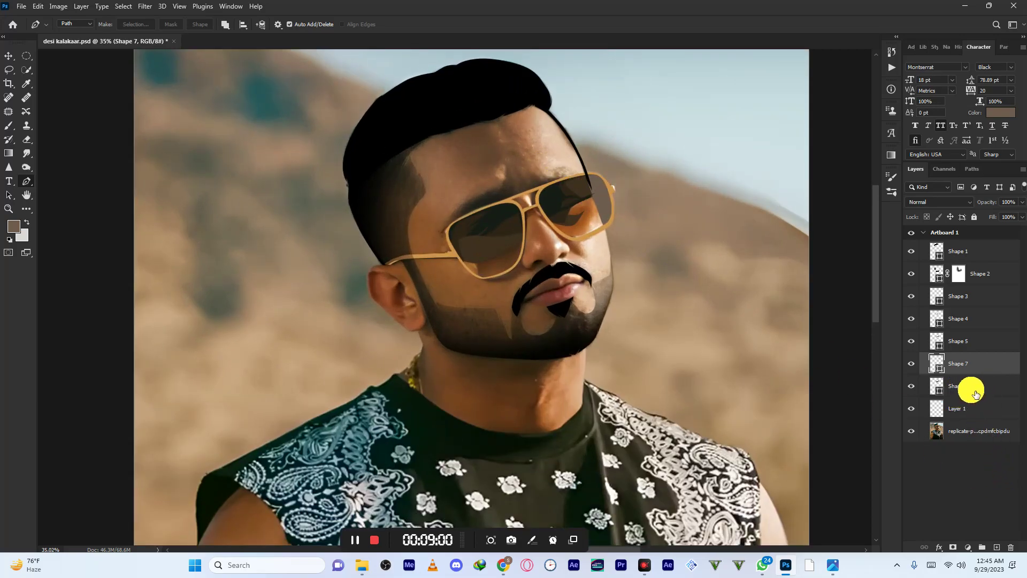
- Add a new layer directly above Layer 1 and set the foreground colour to the orange sampled from the far lens's lower half
left_click(965, 411)
left_click(998, 547)
scroll(488, 249, "up", 3)
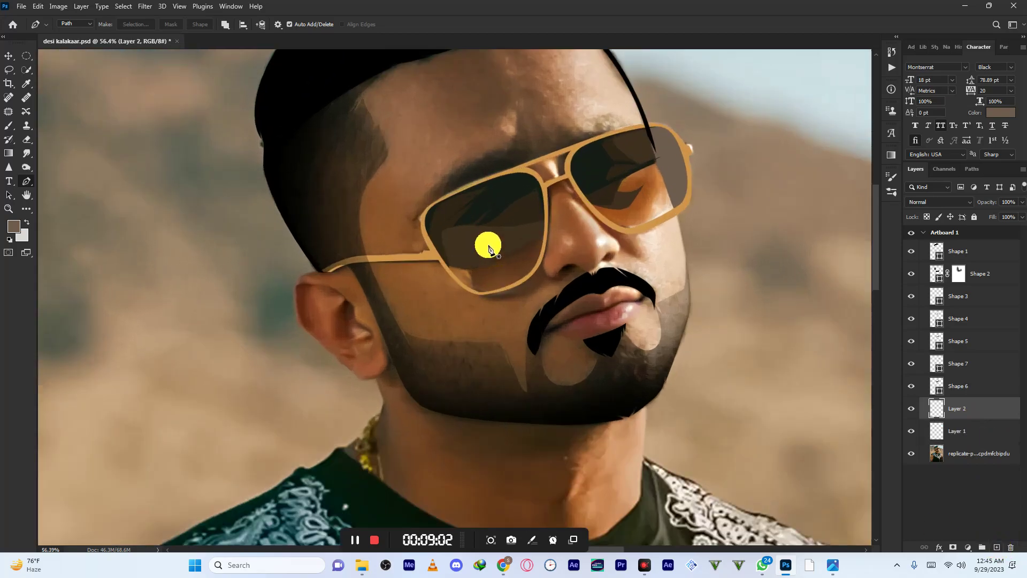
left_click(14, 226)
left_click(637, 217)
left_click(911, 352)
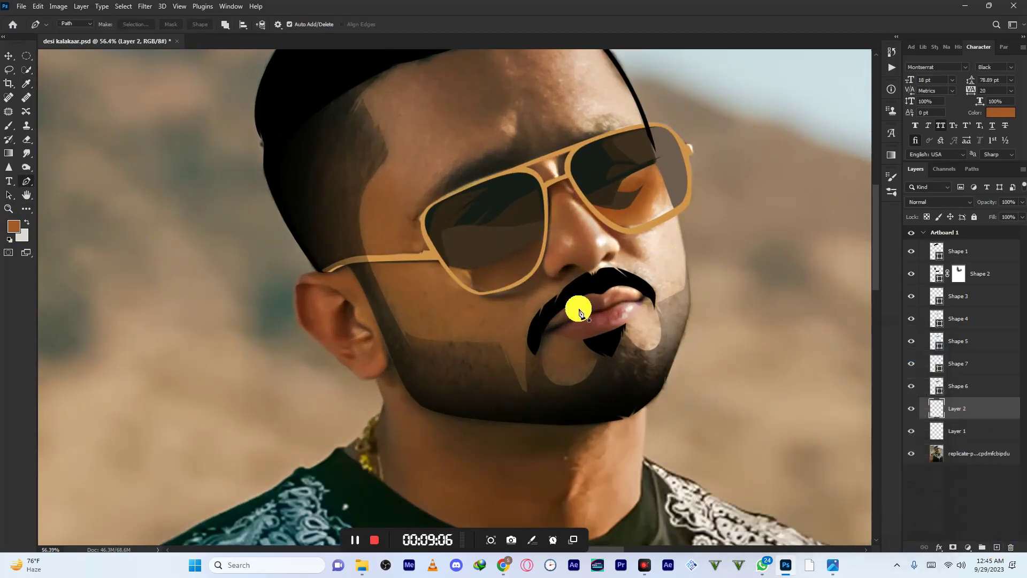
- Trace the whole near lens along its gold frame as a closed path with the Pen tool
key("p")
scroll(483, 249, "up", 2)
scroll(482, 249, "up", 1)
left_click(402, 235)
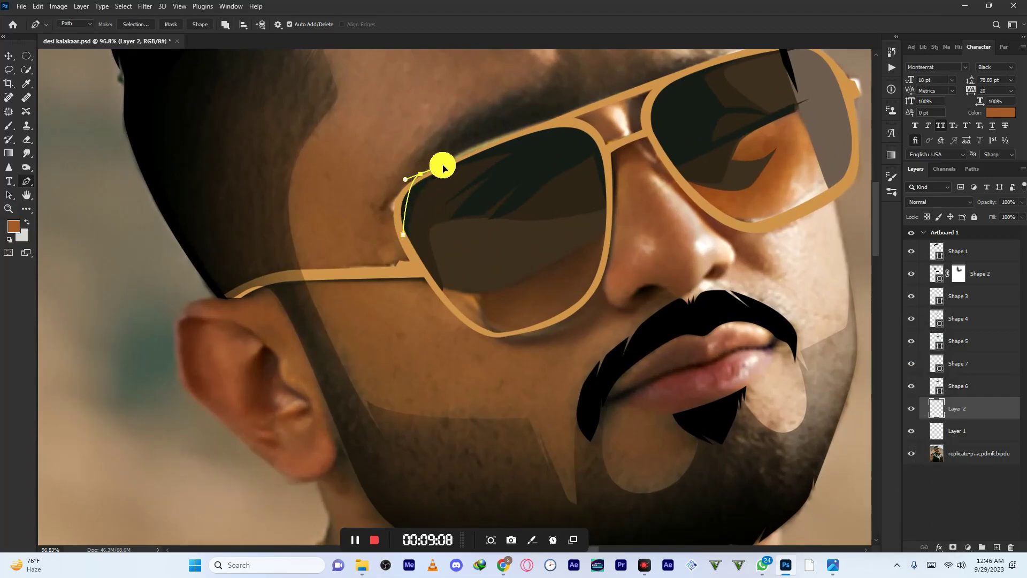
left_click_drag(409, 186, 426, 172)
left_click_drag(559, 121, 585, 123)
left_click_drag(609, 177, 609, 221)
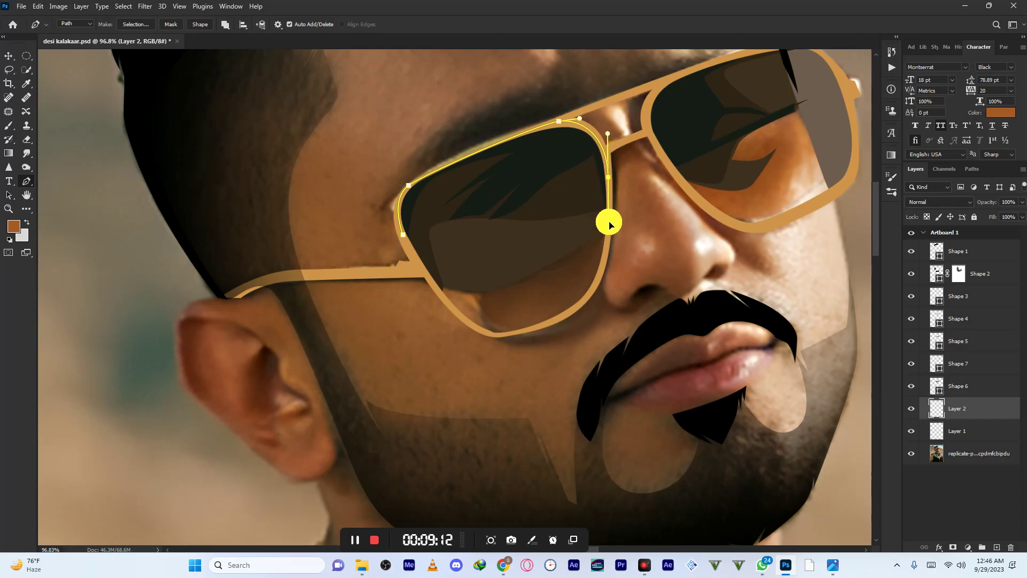
left_click_drag(572, 311, 440, 308)
- Trace the whole far lens along its gold frame as a second closed path
left_click_drag(619, 158, 450, 234)
left_click(432, 224)
left_click_drag(462, 174, 500, 156)
left_click_drag(589, 145, 607, 146)
left_click_drag(633, 193, 641, 221)
left_click_drag(635, 278, 624, 295)
left_click_drag(560, 320, 481, 300)
left_click(432, 225)
- Convert the two full-lens paths to an orange filled shape
scroll(447, 177, "down", 5)
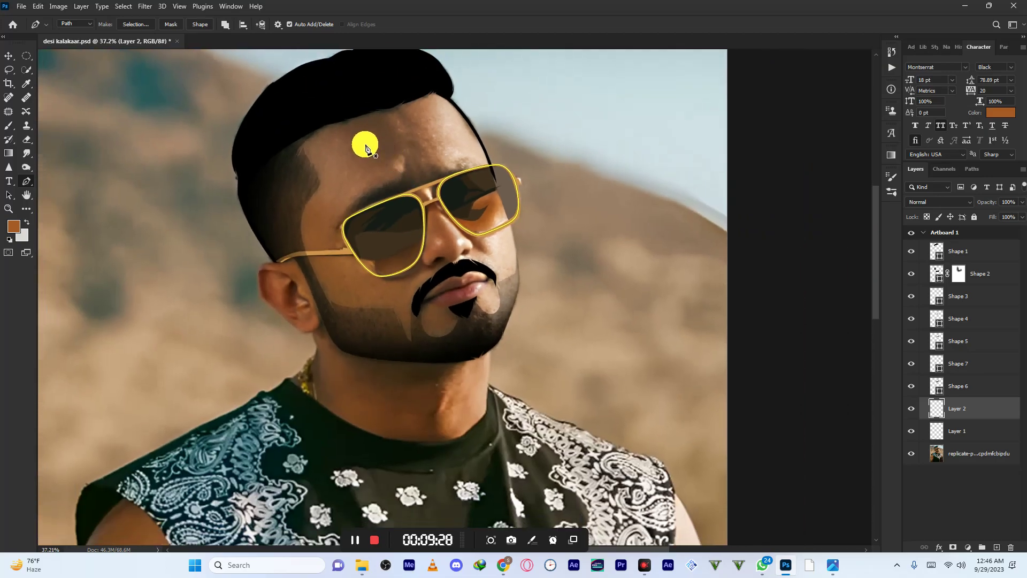
left_click(200, 24)
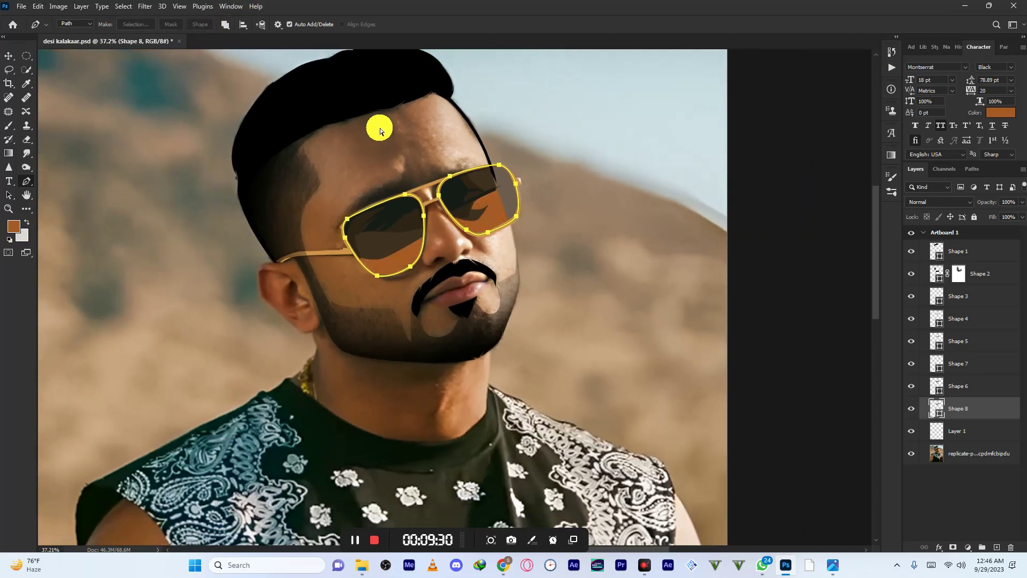
scroll(379, 132, "down", 5)
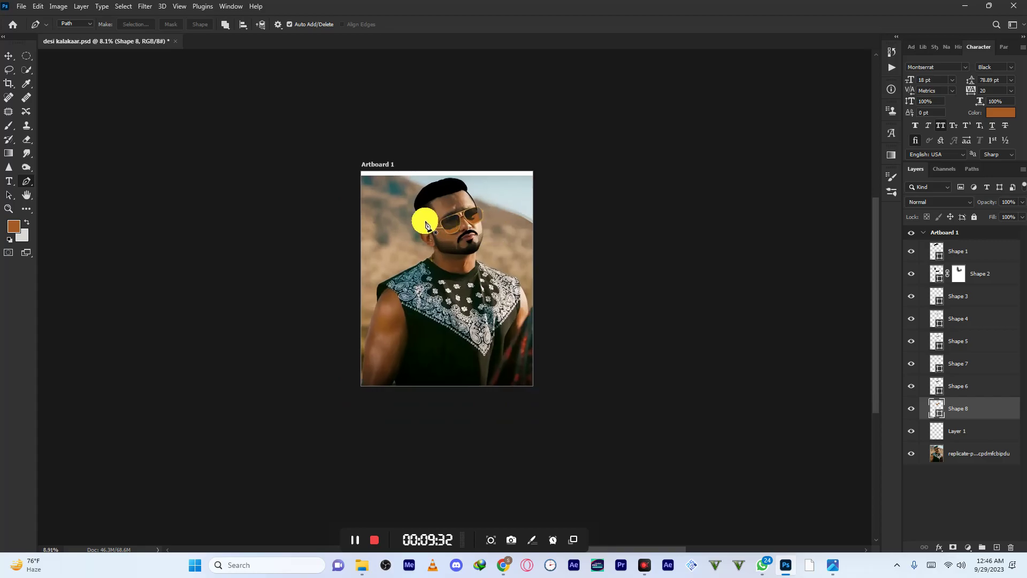
scroll(430, 225, "up", 5)
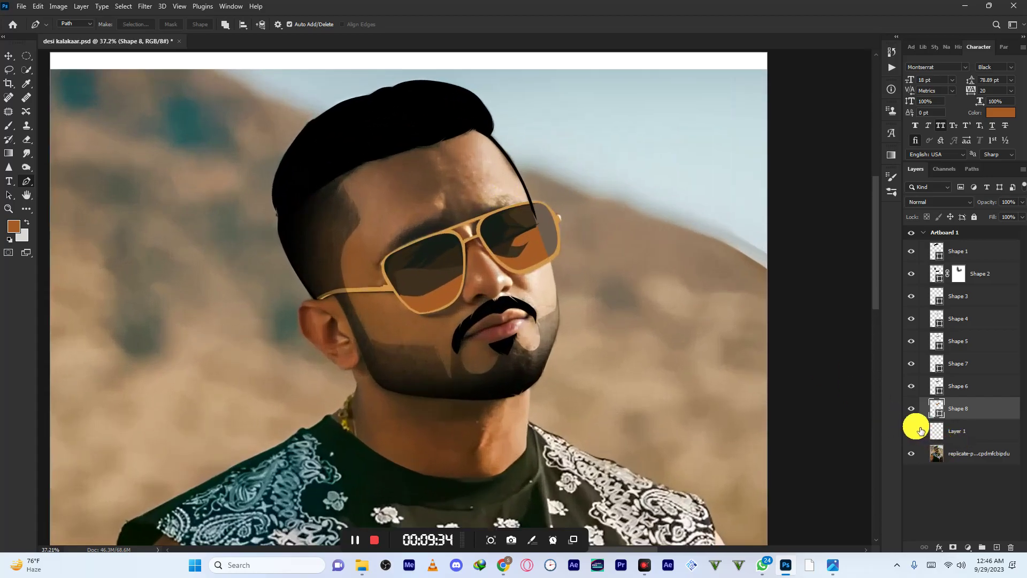
- Hide the five lens tone layers, Shape 4 to Shape 8, and add a new layer directly above Shape 4
left_click_drag(917, 420, 910, 319)
left_click(981, 324)
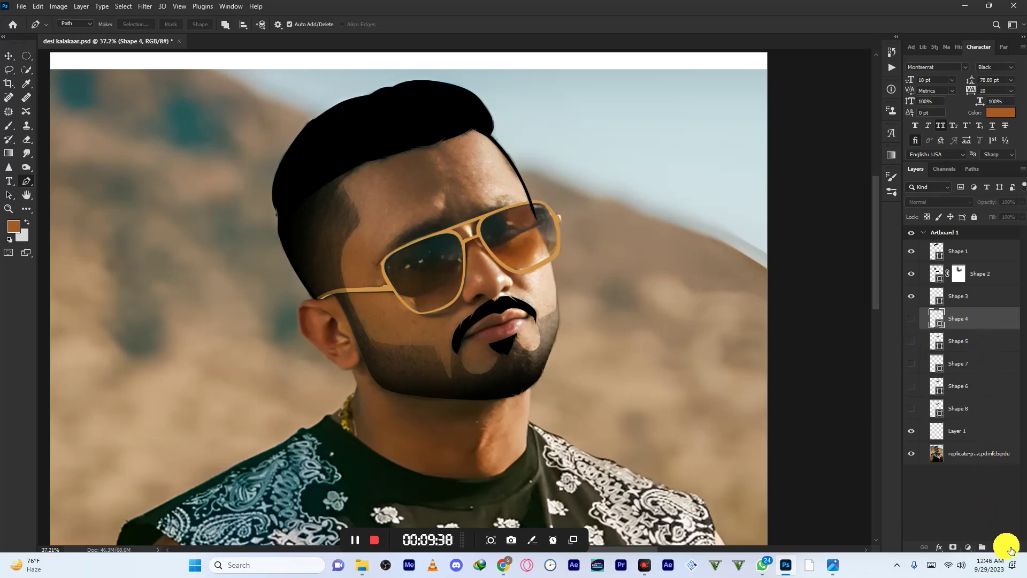
left_click(996, 547)
scroll(458, 245, "up", 4)
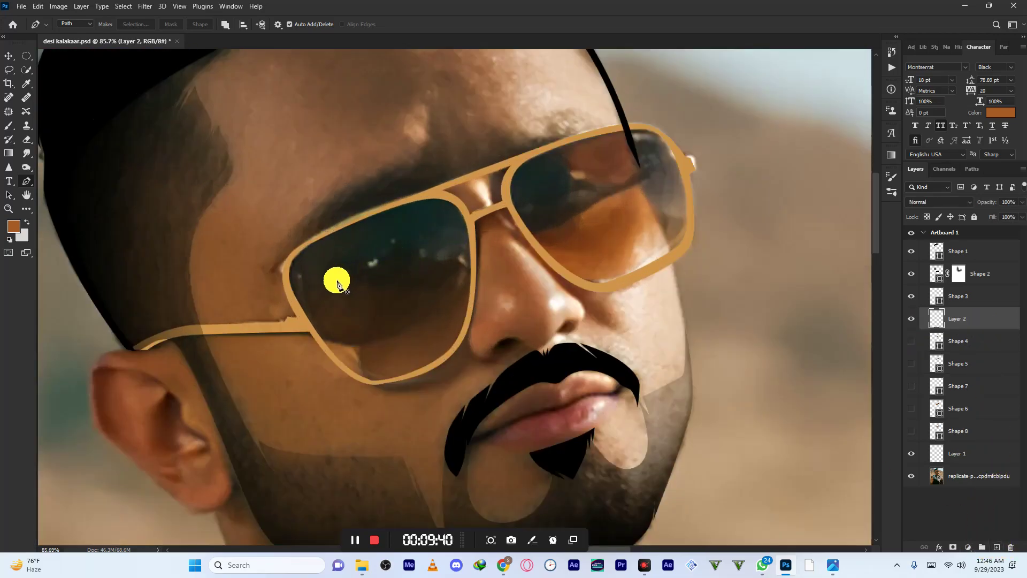
- Trace two small rectangular reflections and a thin slanted bar in the near lens as closed paths
left_click(334, 279)
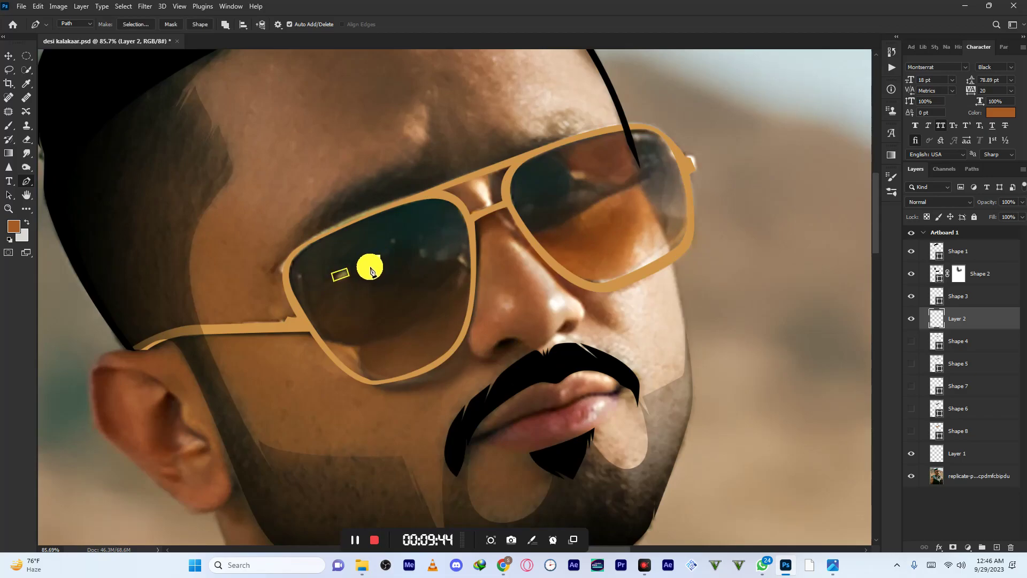
left_click(369, 264)
left_click(413, 238)
left_click(457, 220)
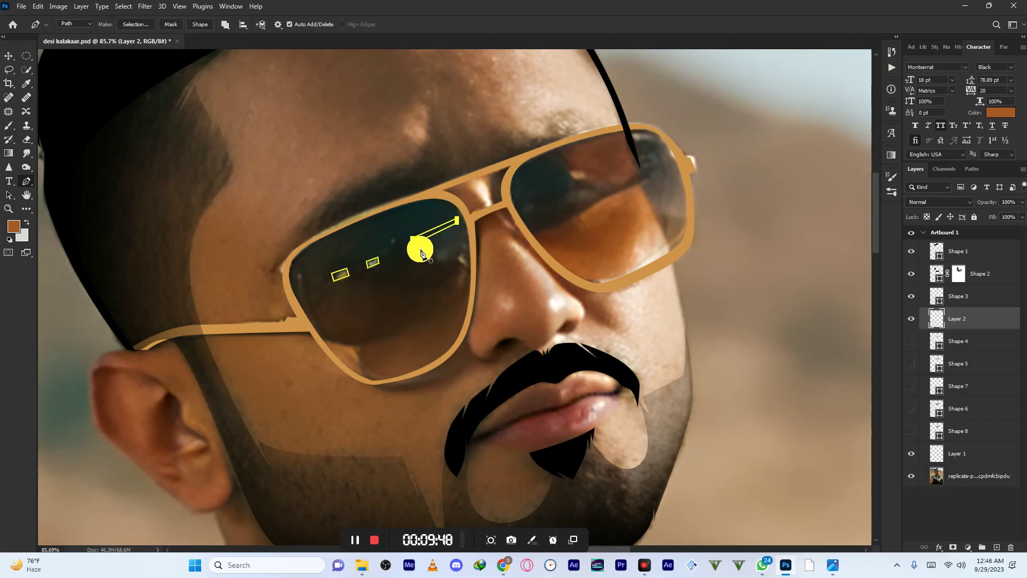
- Trace the angled reflection beside the near lens's inner rim and the small reflections in the far lens as closed paths
left_click(467, 229)
left_click(467, 266)
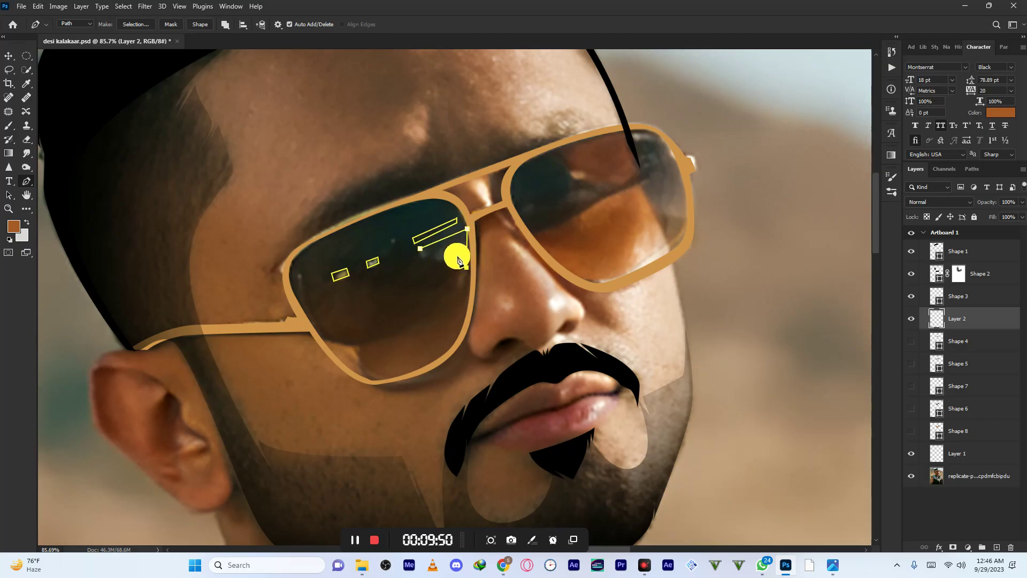
left_click(459, 241)
left_click(420, 248)
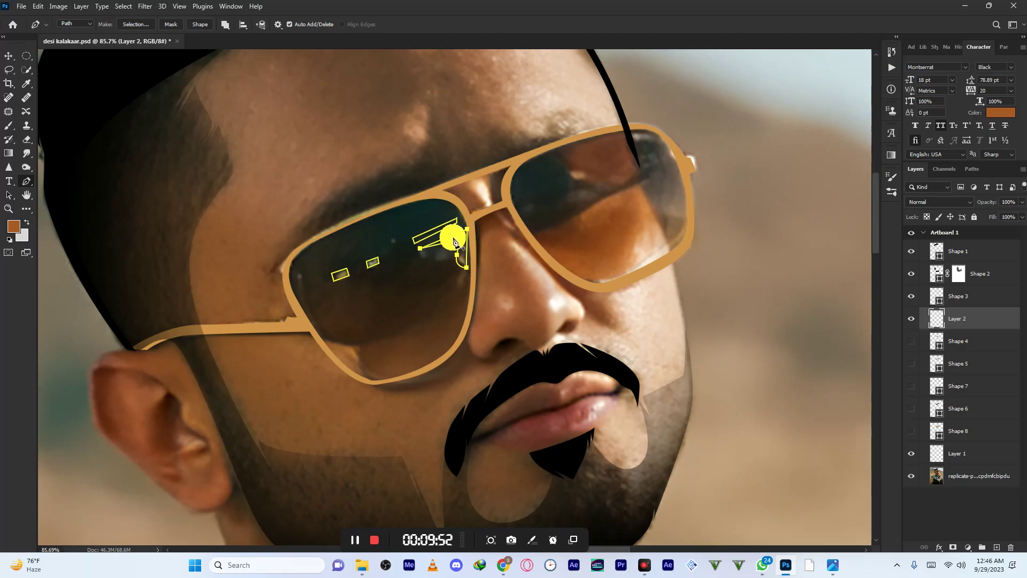
scroll(562, 180, "down", 4)
scroll(563, 185, "up", 2)
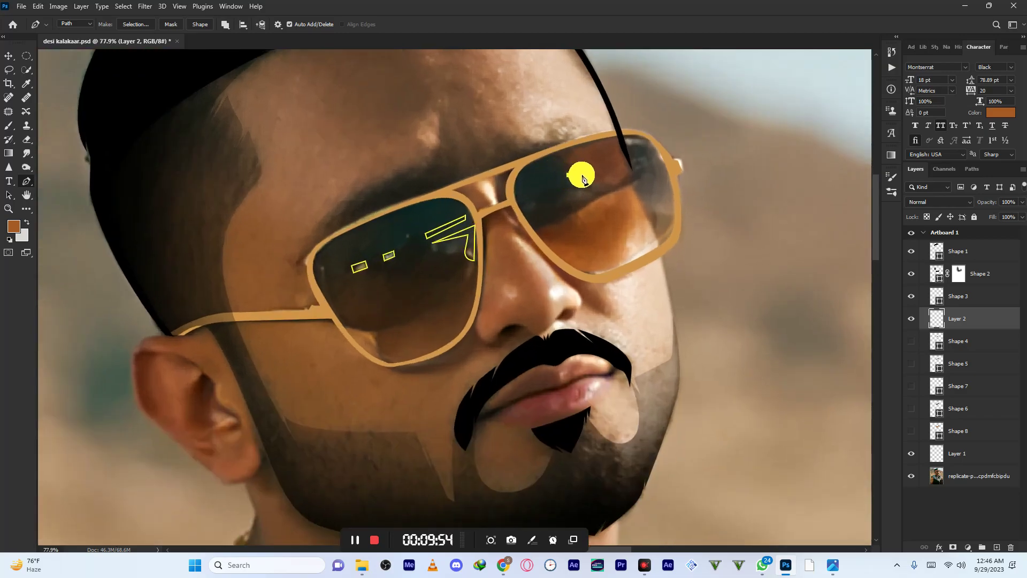
scroll(514, 213, "down", 2)
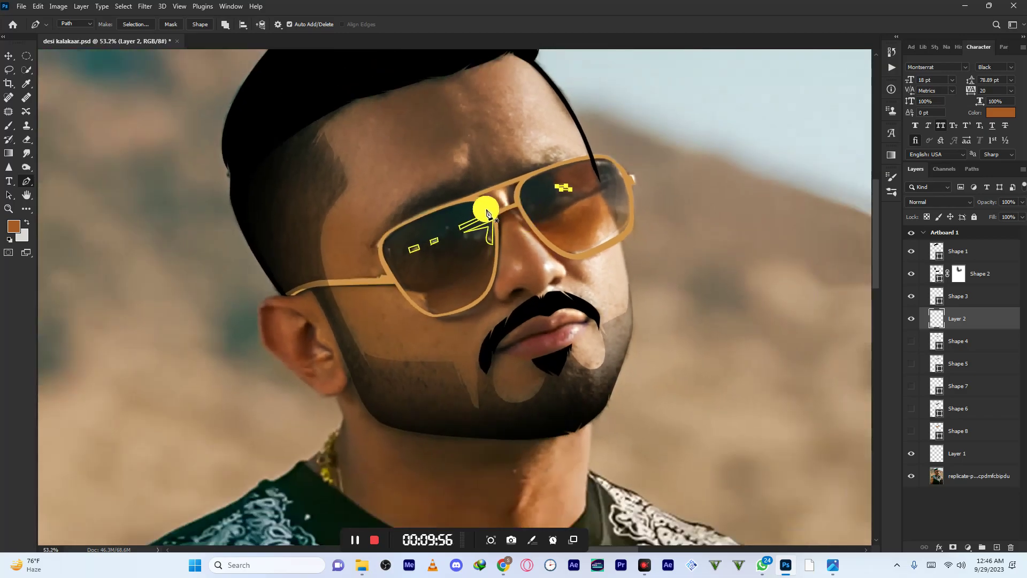
- Swap the foreground and background colours, convert the reflection paths to a light grey filled shape, and show the hidden lens layers again
left_click(27, 222)
left_click(200, 24)
left_click_drag(912, 341, 915, 437)
scroll(631, 314, "down", 2)
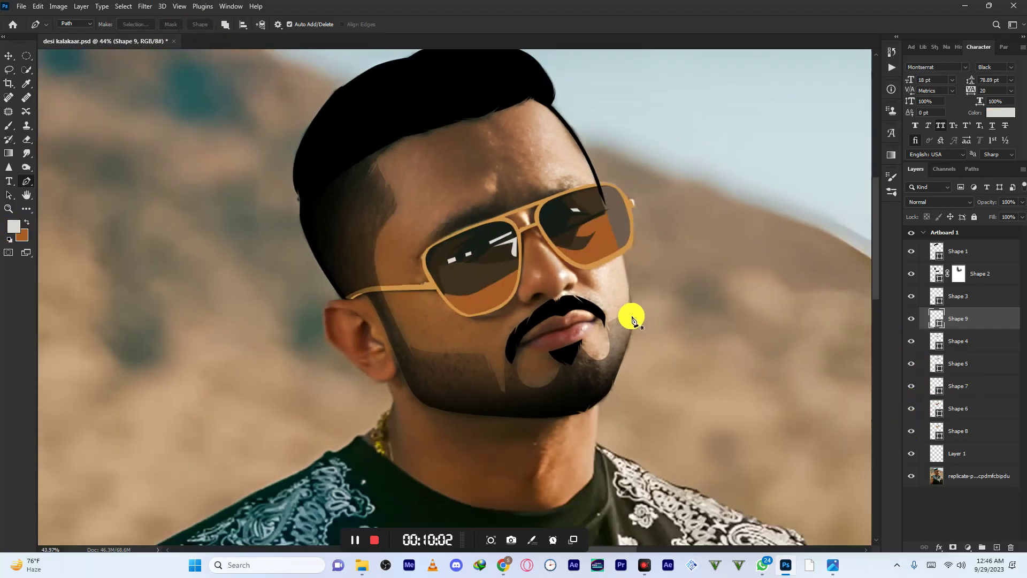
- Move the hair and beard layers, Shape 1 and Shape 2, below Shape 8 in the layer stack so the sunglasses sit above them
left_click(975, 261)
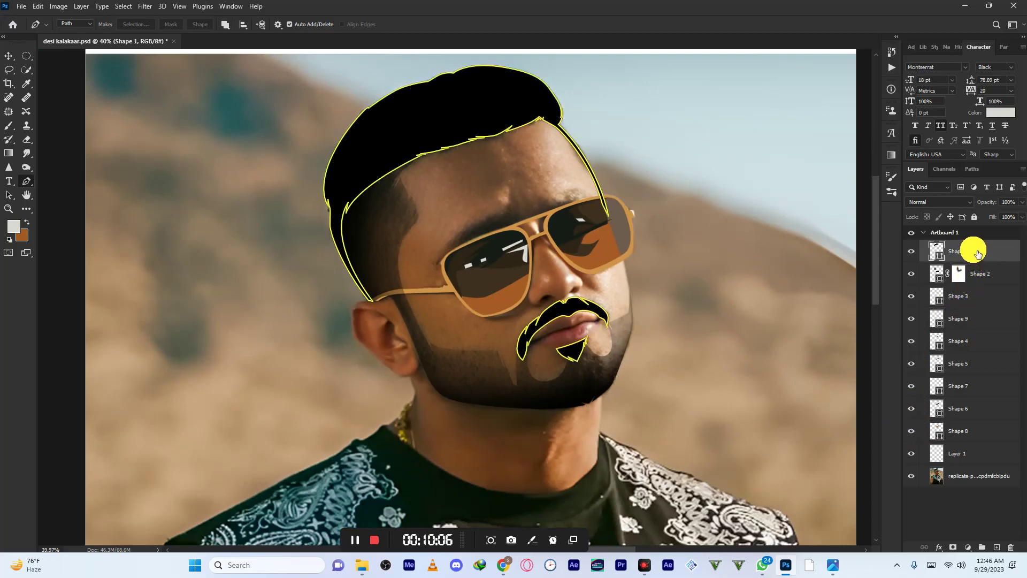
left_click(982, 277, "shift")
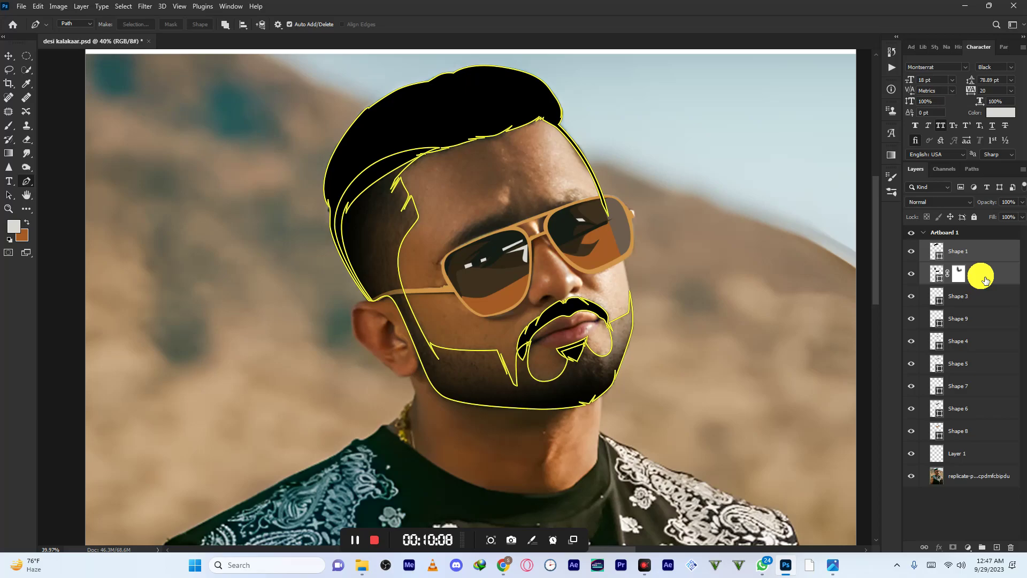
left_click_drag(986, 280, 970, 431)
key("Return")
scroll(451, 233, "down", 3)
scroll(453, 235, "up", 5)
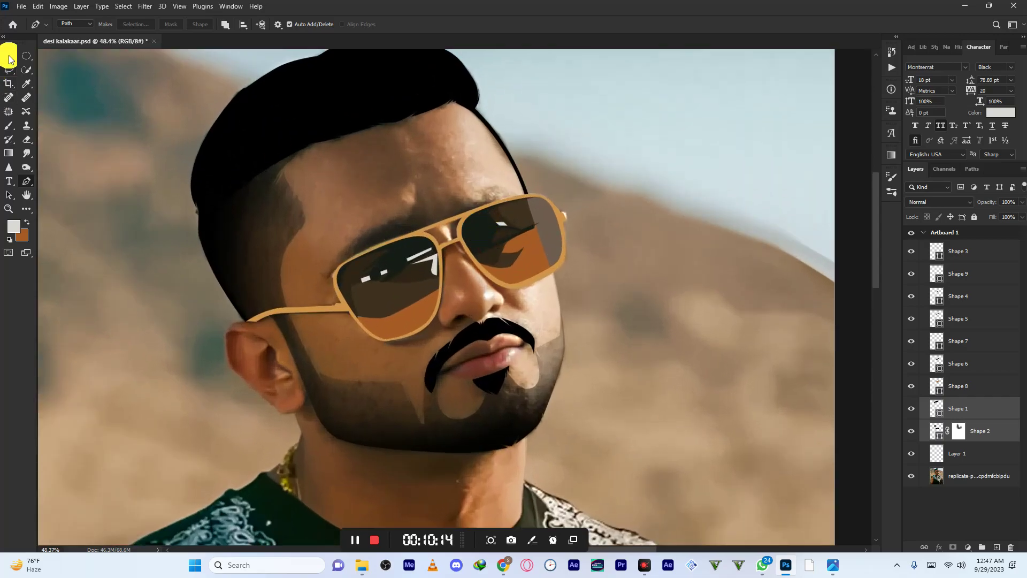
- Add a layer mask to the lens reflections layer, Shape 9, and ready the Eraser with default colours
left_click(8, 56)
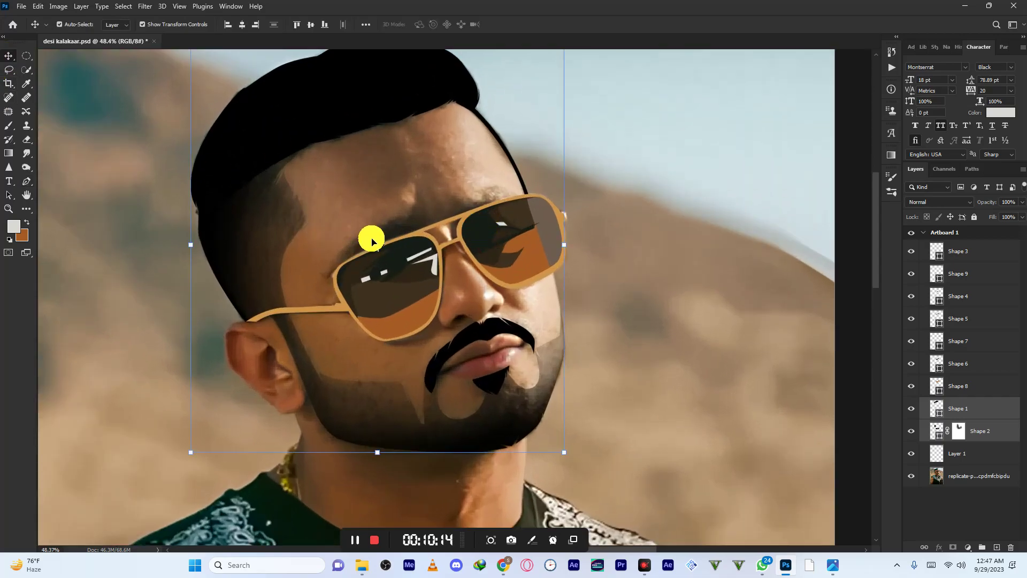
left_click(431, 259)
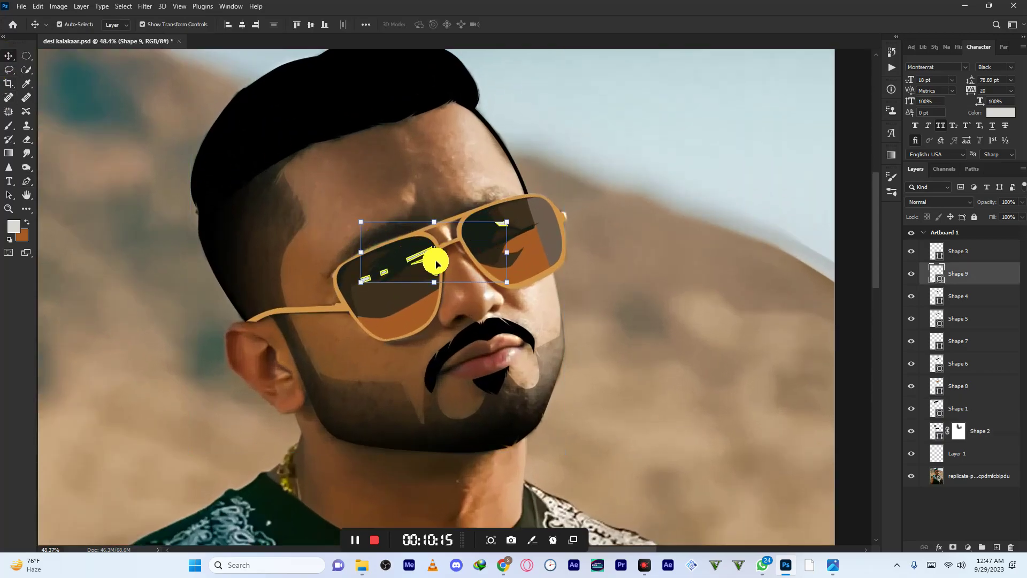
left_click(953, 546)
key("d")
left_click(24, 138)
scroll(315, 286, "up", 4)
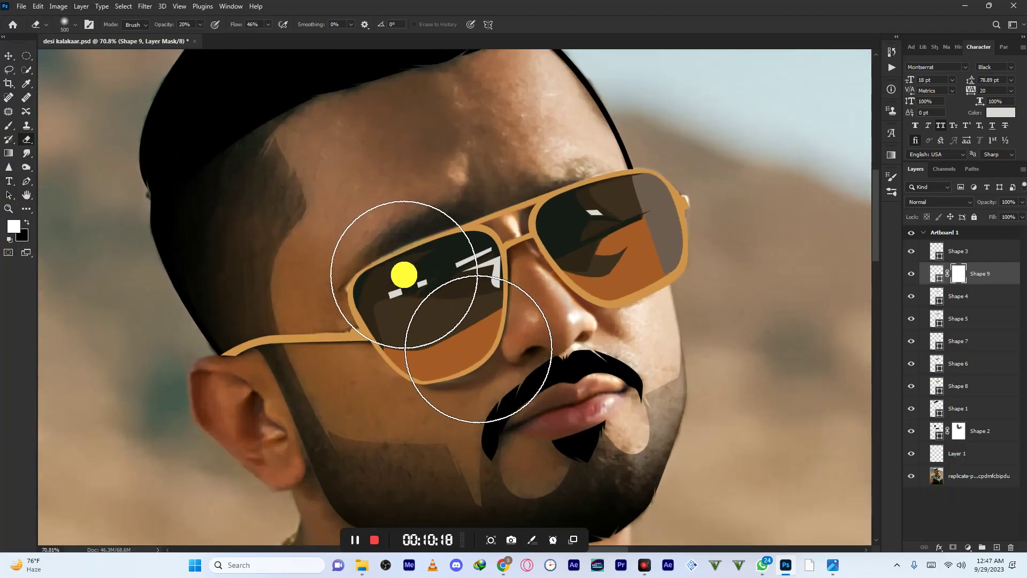
- Reduce the eraser size to 200 and partly fade the reflections in both lenses on the Shape 9 mask
scroll(464, 332, "down", 3)
key("bracketleft")
key("bracketleft")
key("bracketleft")
key("bracketleft")
mouse_move(459, 277)
left_mouse_down()
mouse_move(496, 344)
mouse_move(513, 326)
mouse_move(461, 266)
left_mouse_up()
mouse_move(615, 265)
left_mouse_down()
mouse_move(575, 226)
mouse_move(569, 250)
left_mouse_up()
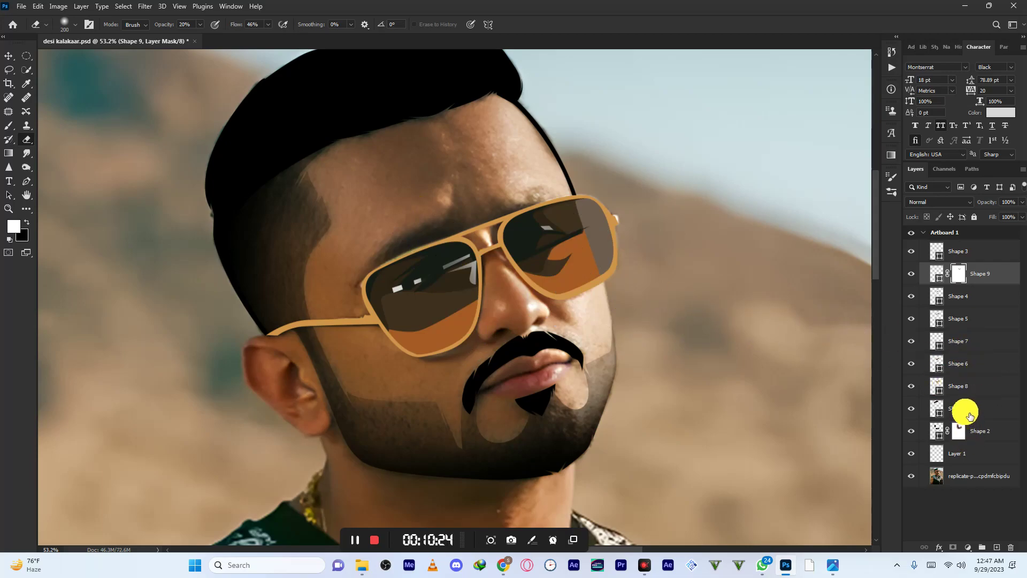
- Add a layer mask to Shape 6 and softly fade its lens tone with the eraser at size 300
left_click(924, 415)
left_click(942, 387)
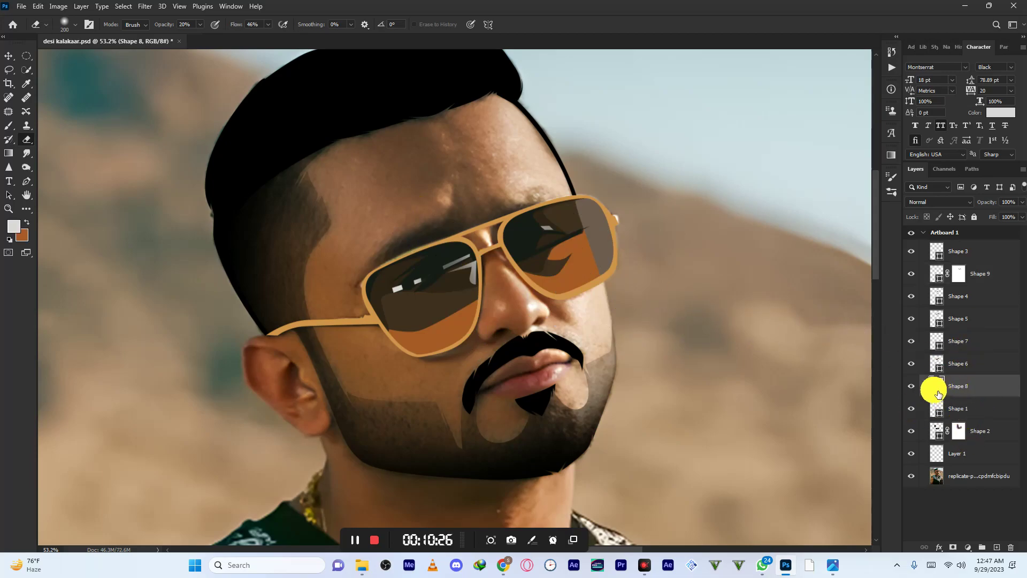
left_click(931, 365)
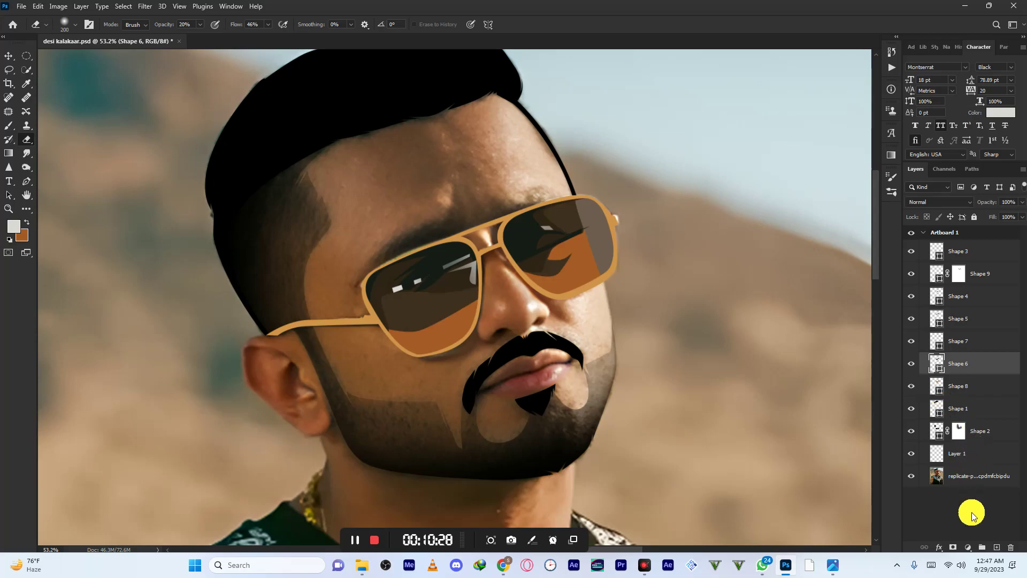
left_click(953, 548)
key("bracketright")
key("bracketright")
mouse_move(601, 309)
left_mouse_down()
mouse_move(504, 365)
mouse_move(505, 355)
mouse_move(560, 351)
mouse_move(499, 378)
mouse_move(399, 384)
mouse_move(603, 328)
mouse_move(609, 312)
mouse_move(600, 333)
mouse_move(601, 301)
mouse_move(615, 297)
mouse_move(615, 318)
mouse_move(571, 356)
left_mouse_up()
- Hide the photo layer to check the traced shapes on their own, and show it again
scroll(474, 278, "down", 6)
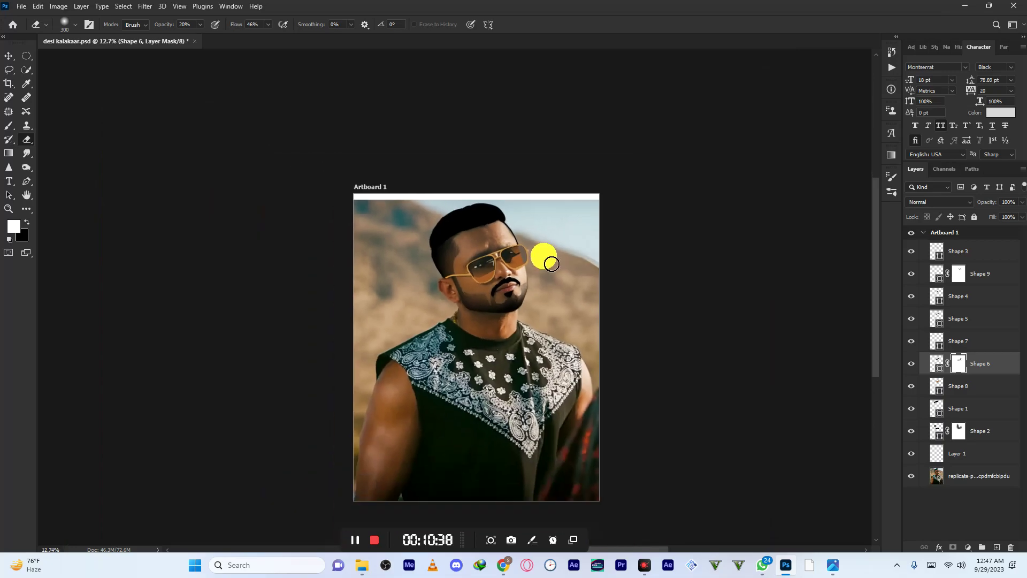
scroll(551, 264, "down", 1)
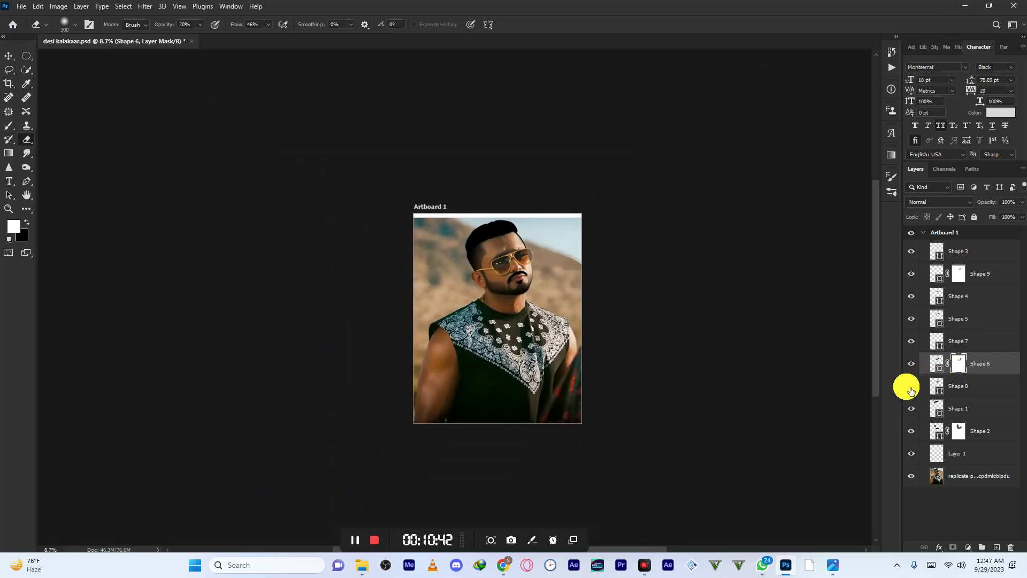
left_click(912, 431)
left_click(913, 475)
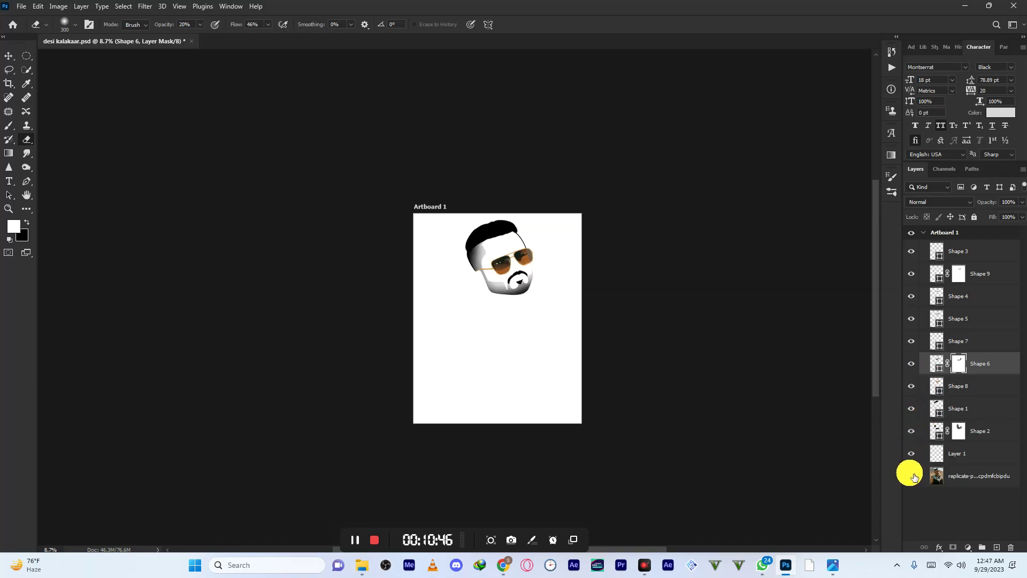
left_click(913, 476)
scroll(530, 292, "up", 4)
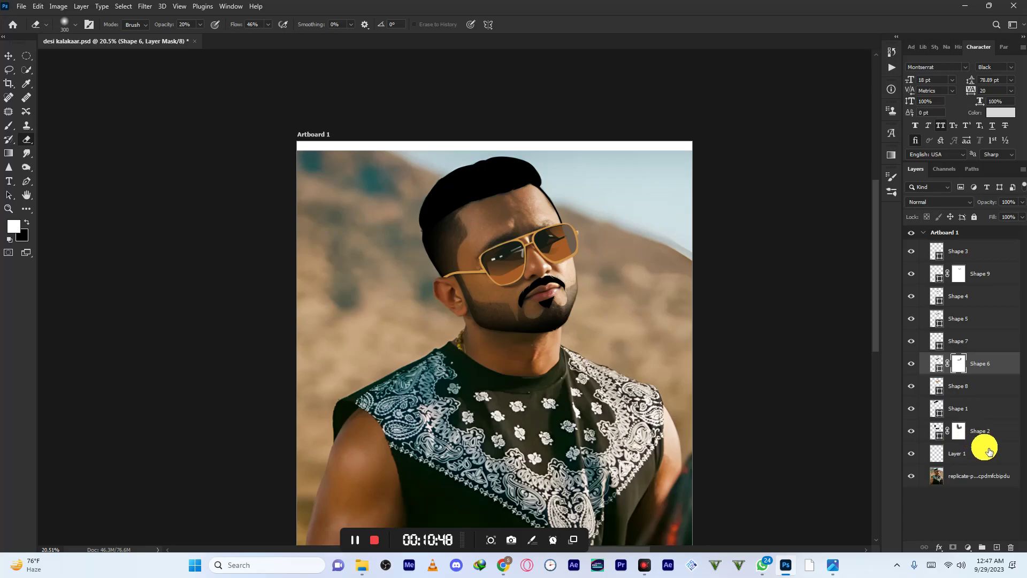
- Trace the upper edge of the near eyebrow with pointed hair strands on Layer 1 using the Pen tool
left_click(979, 455)
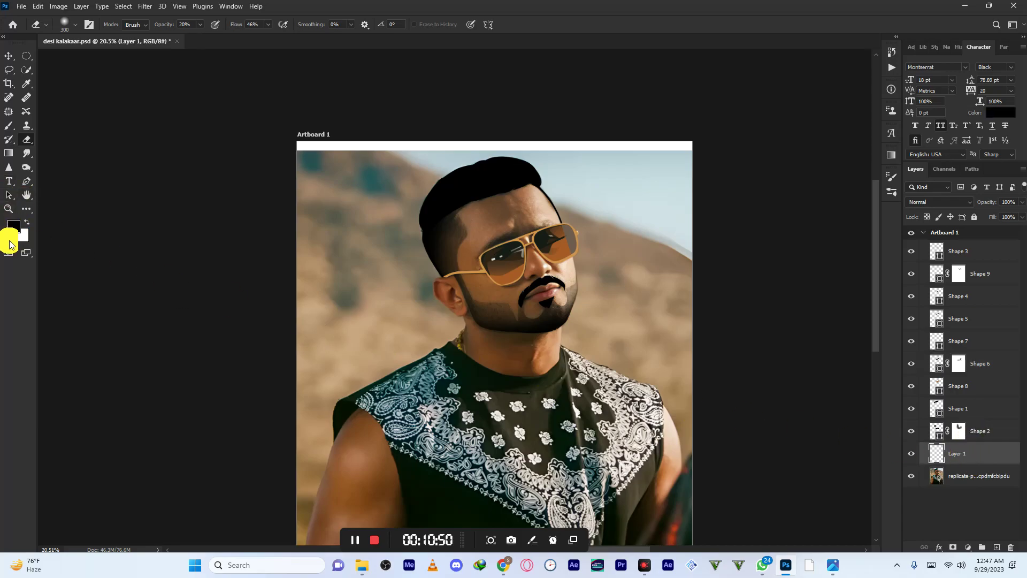
left_click(26, 182)
scroll(490, 211, "up", 2)
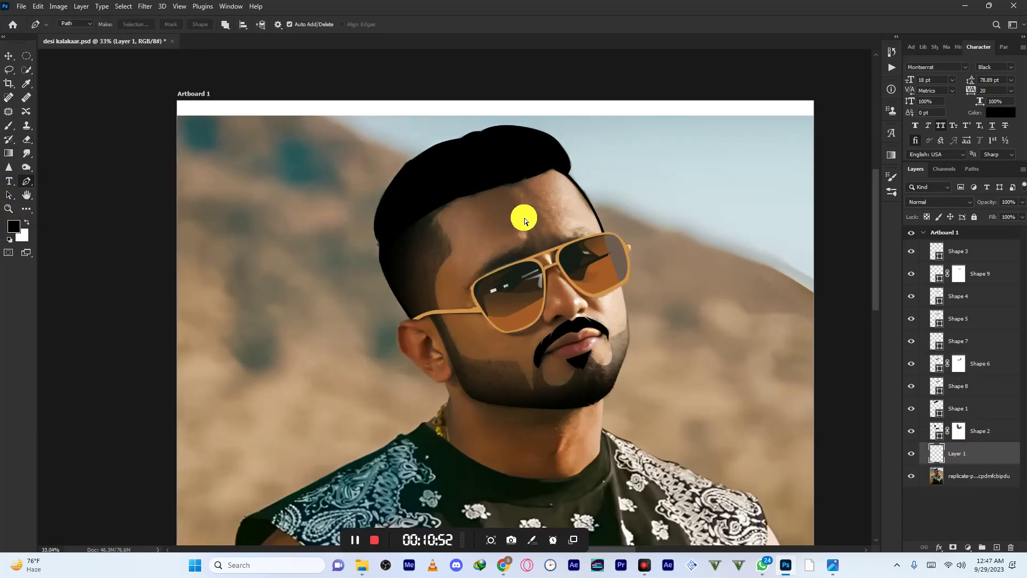
scroll(519, 249, "up", 6)
left_click_drag(367, 384, 391, 358)
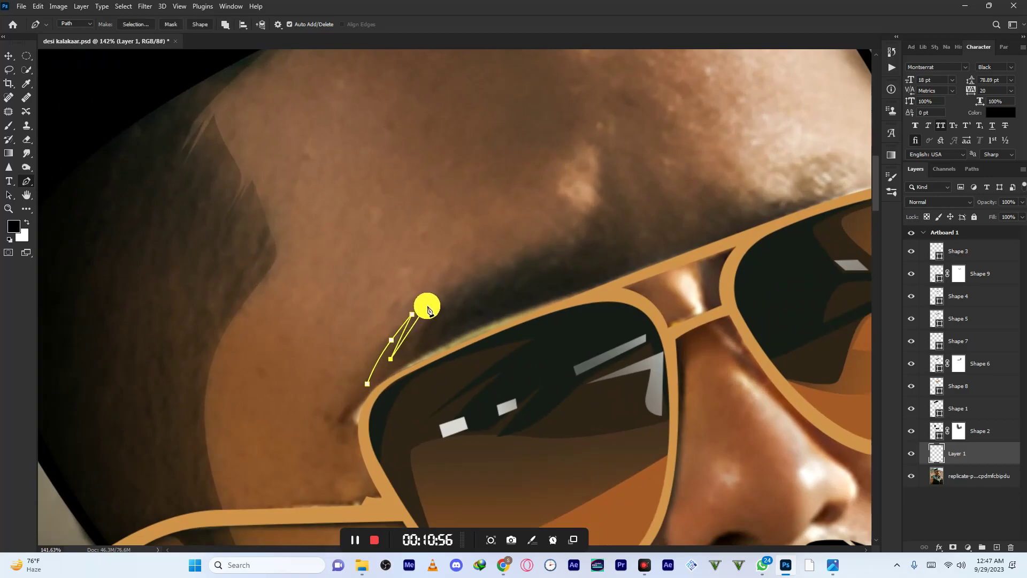
left_click(492, 273)
left_click(469, 314)
left_click_drag(511, 263, 521, 257)
left_click_drag(597, 236, 619, 229)
- Trace spiky strands at the near eyebrow's inner end and close the path along its lower edge behind the glasses frame
left_click(622, 212)
left_click_drag(605, 271, 578, 303)
left_click(605, 271, "alt")
left_click_drag(628, 222, 631, 212)
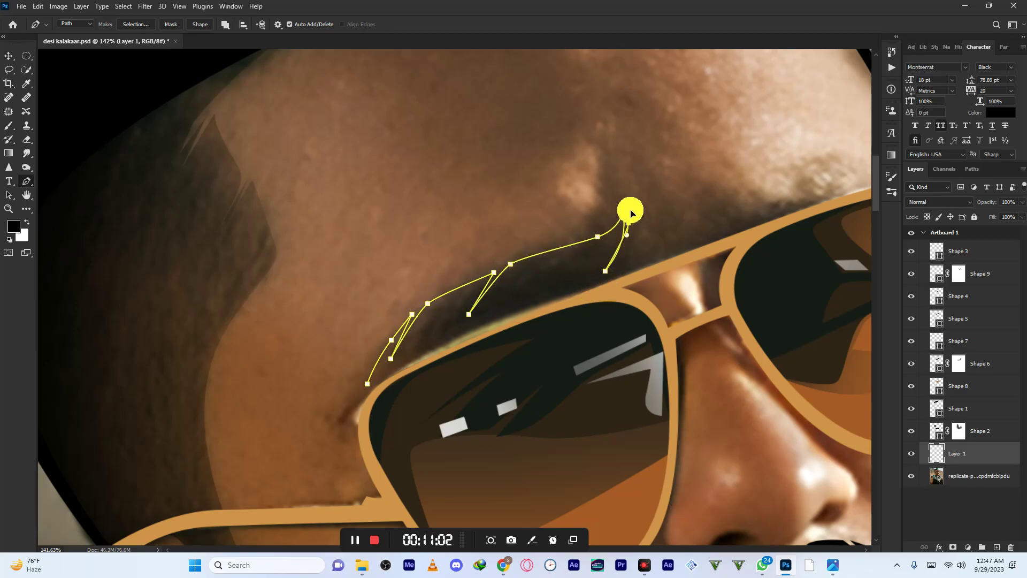
left_click_drag(620, 267, 620, 291)
left_click(613, 314)
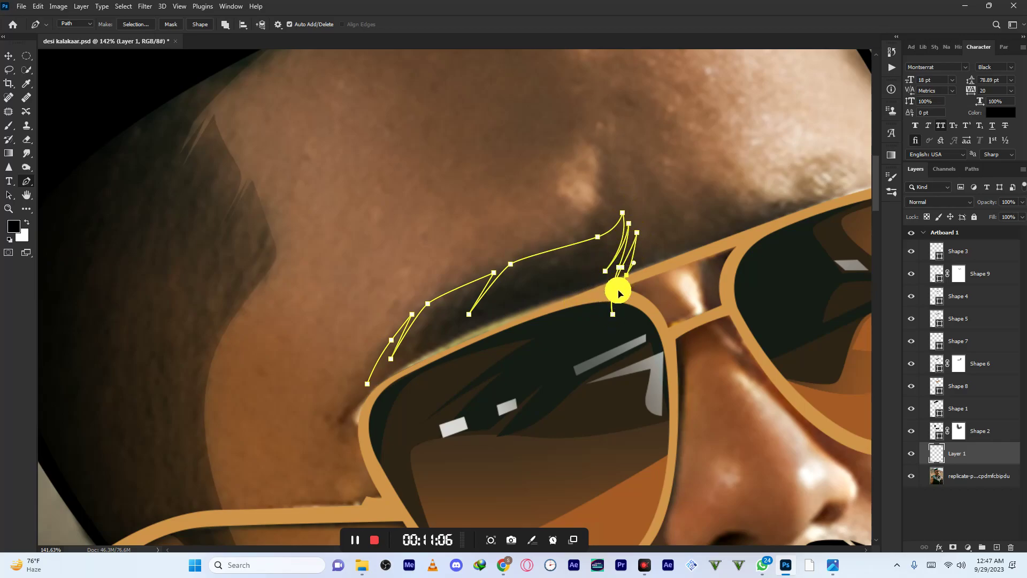
left_click(435, 365)
left_click_drag(349, 420, 368, 387)
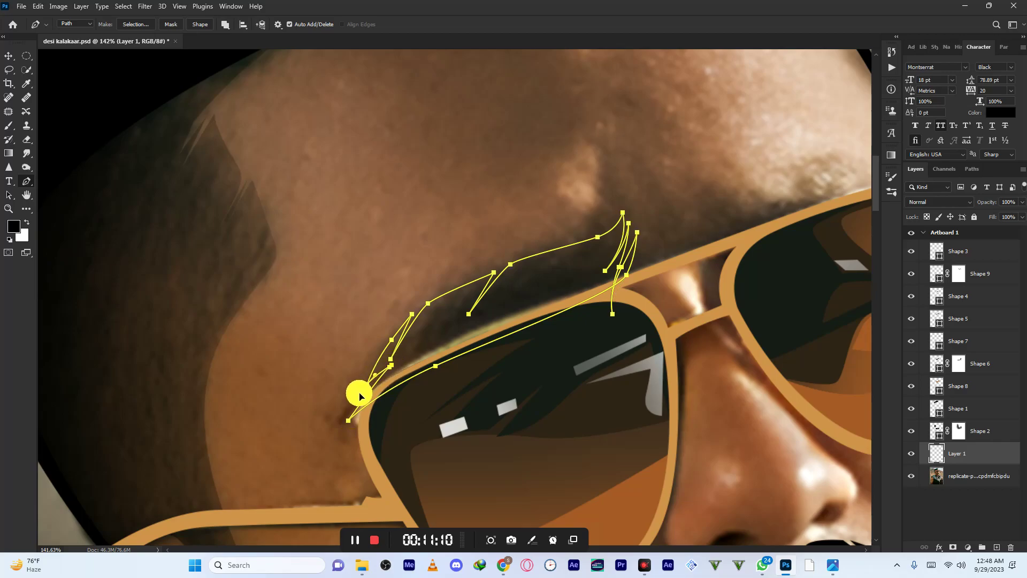
- Trace the far eyebrow as a closed path with pointed strands and convert both eyebrow paths to a black filled shape
left_click_drag(463, 319, 431, 311)
scroll(562, 270, "up", 5)
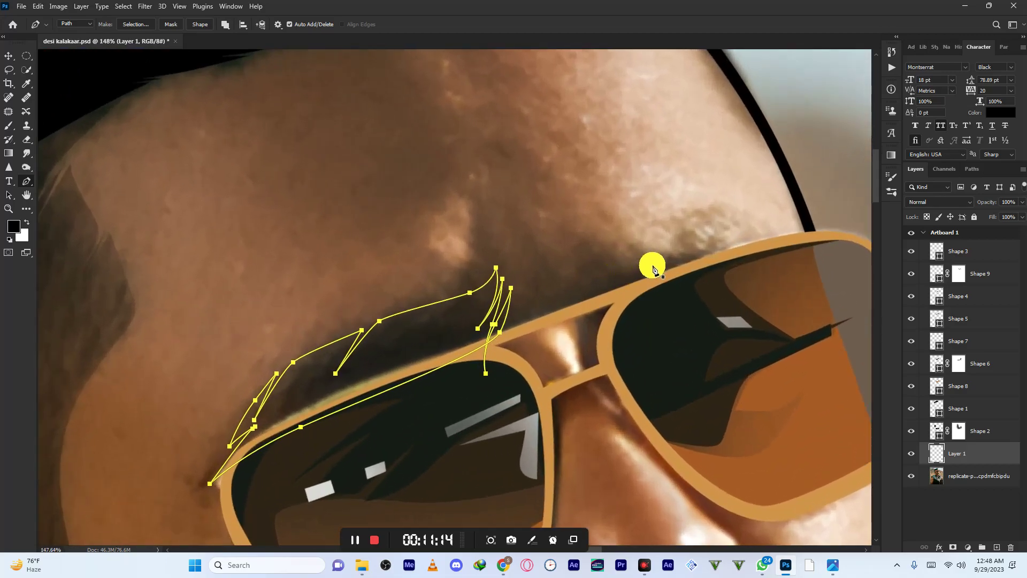
left_click(642, 263)
left_click_drag(596, 247, 570, 229)
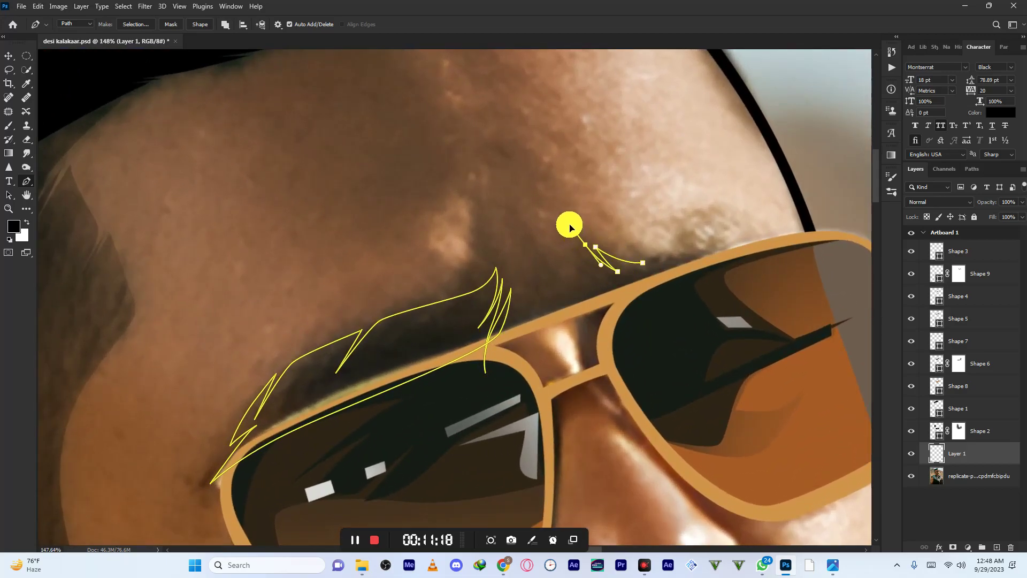
left_click_drag(590, 273, 636, 308)
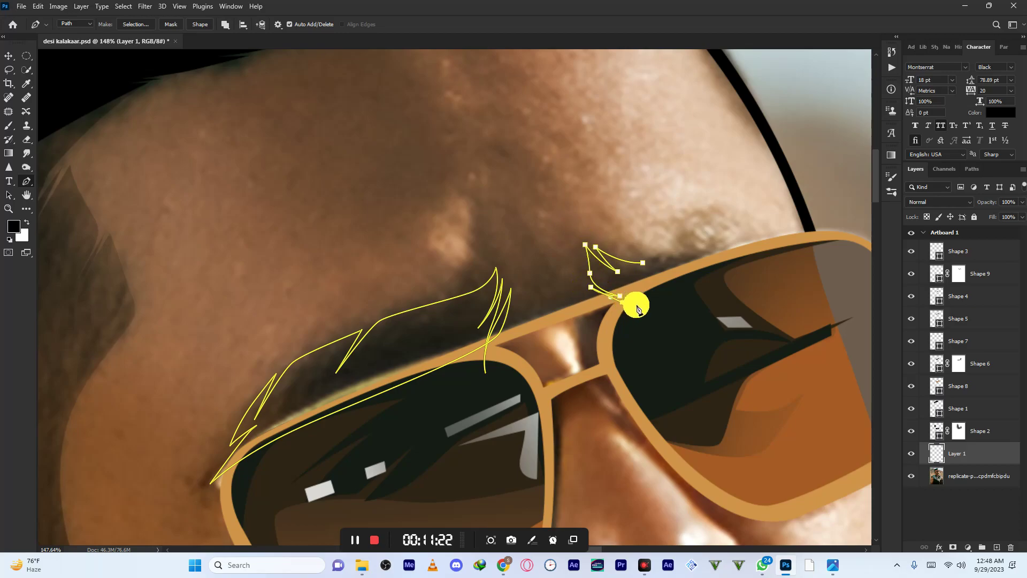
left_click_drag(801, 247, 546, 234)
left_click(775, 237)
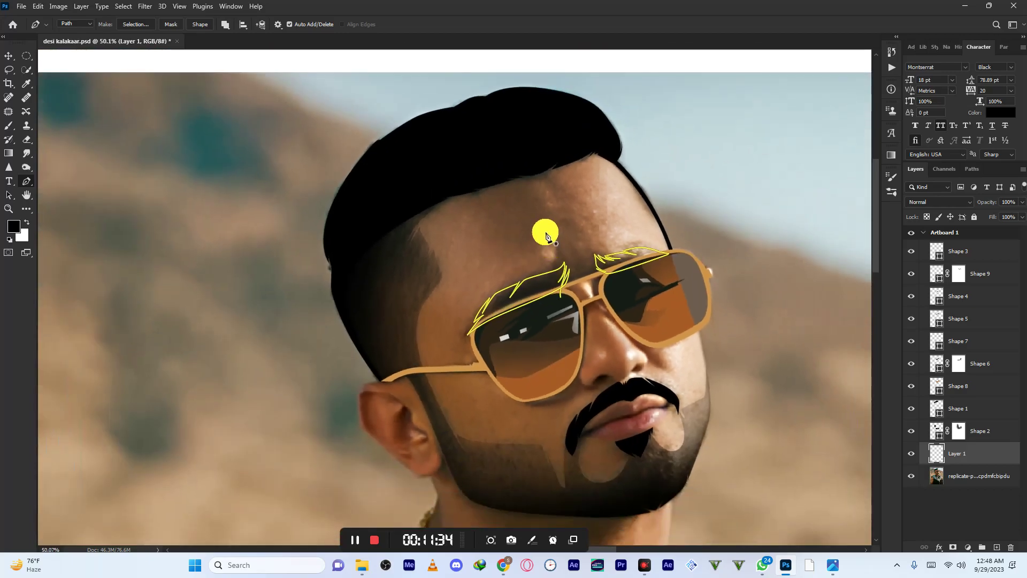
left_click(200, 24)
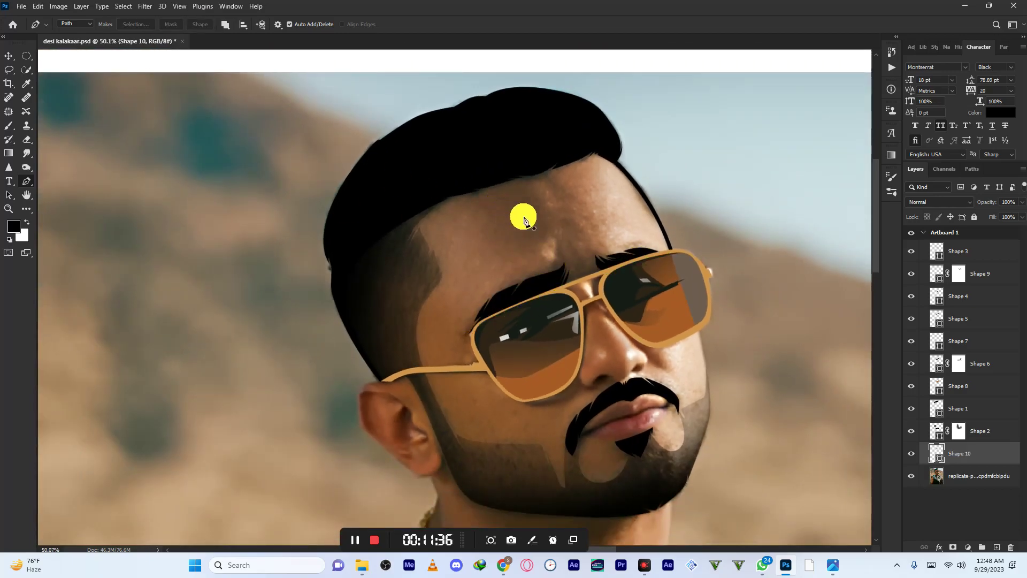
- Add a layer mask to the eyebrow layer, Shape 10, and lightly soften the inner ends of the eyebrows with the eraser
scroll(551, 239, "down", 4)
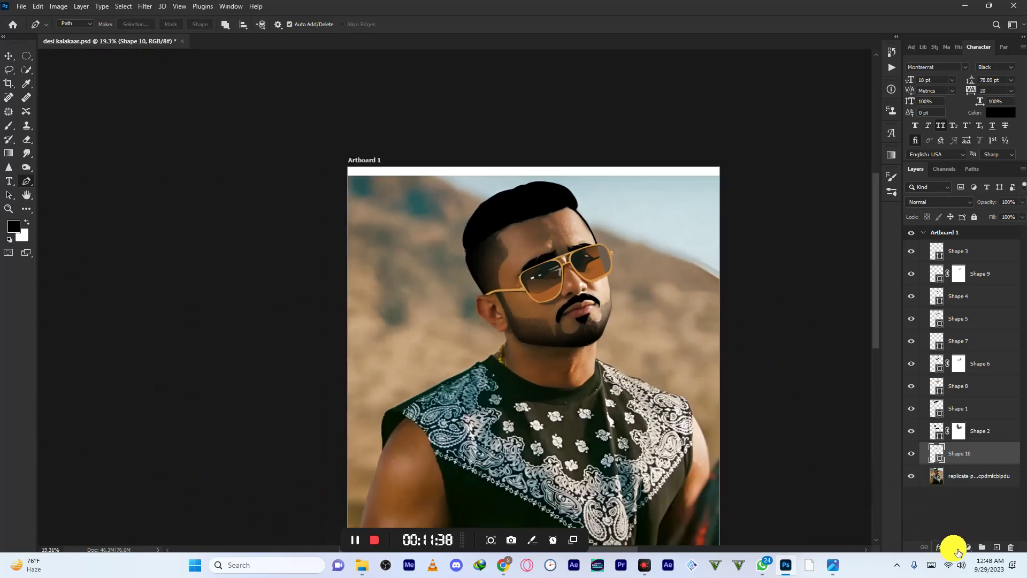
left_click(954, 547)
left_click(26, 139)
scroll(521, 263, "up", 1)
scroll(520, 264, "up", 2)
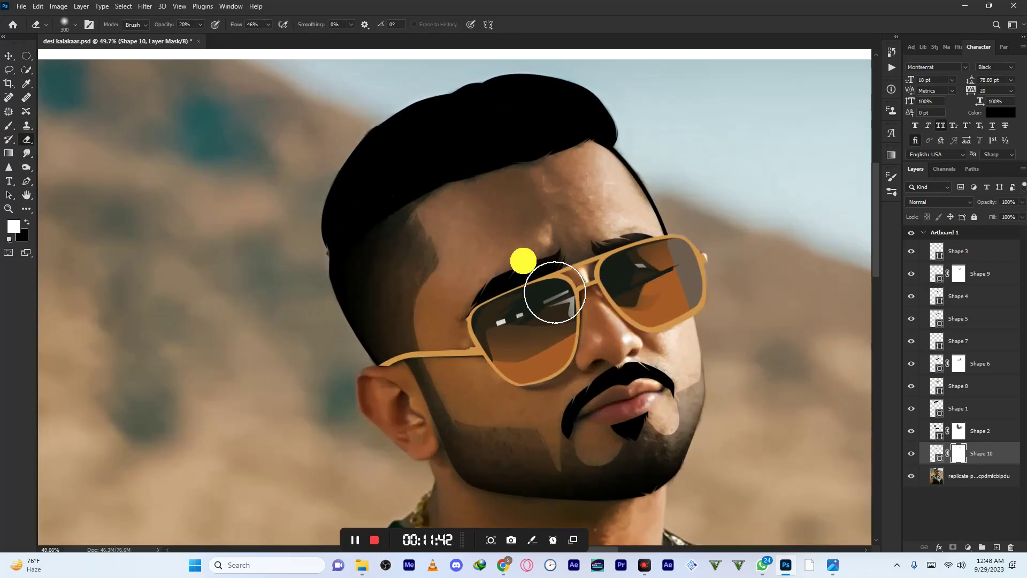
scroll(556, 229, "down", 3)
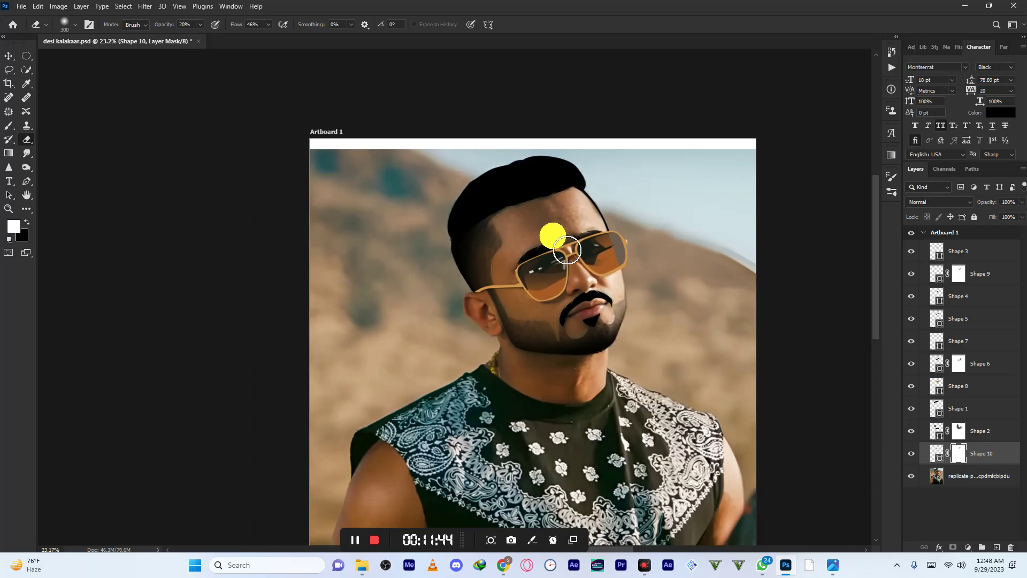
scroll(585, 296, "up", 3)
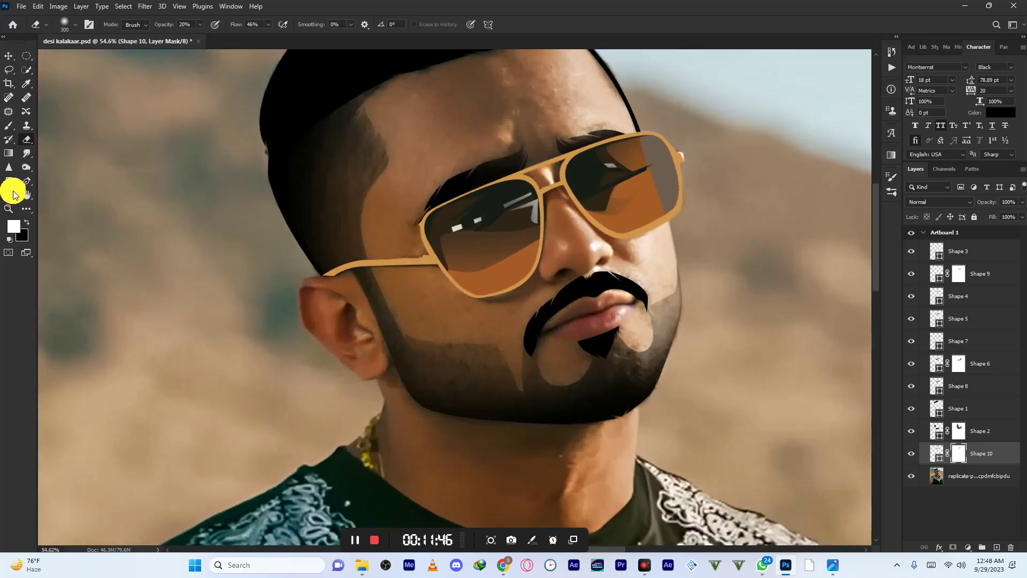
- Add a new layer above Shape 10, reset the default colours, and trace the near nostril wing's outline as a thin closed path
left_click(26, 181)
scroll(636, 262, "up", 2)
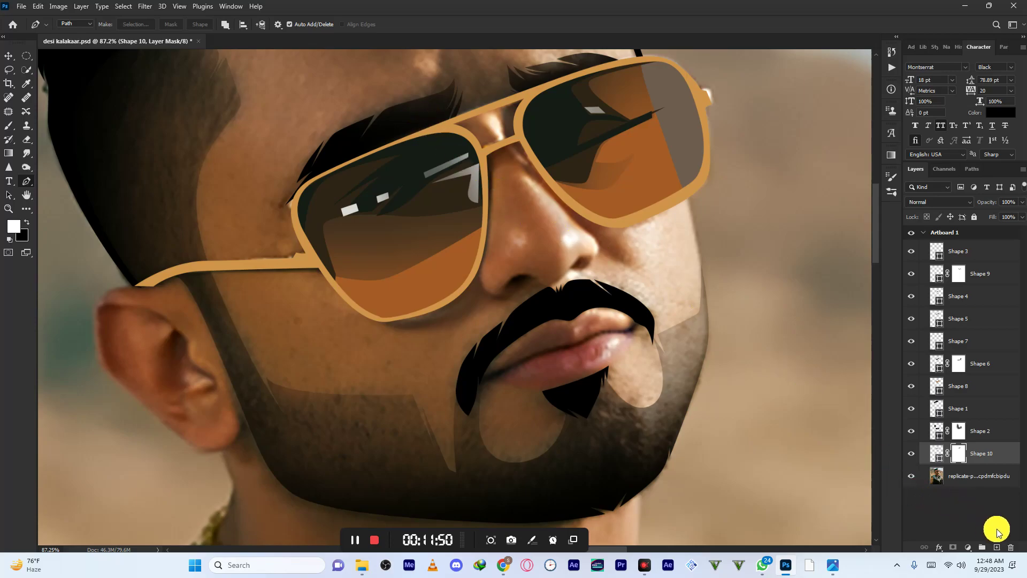
left_click(997, 547)
key("d")
scroll(536, 338, "up", 3)
left_click(457, 235)
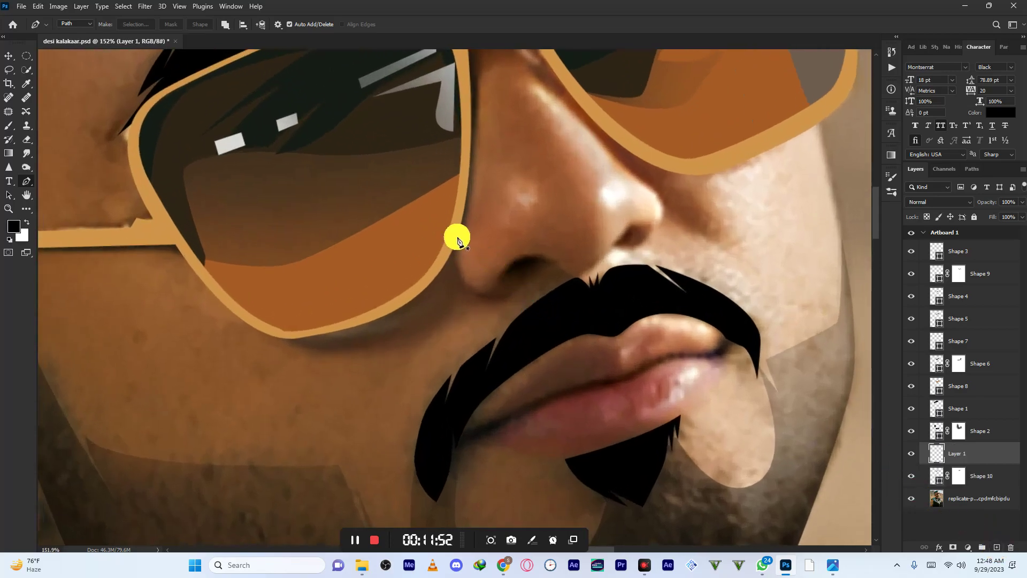
left_click_drag(512, 290, 577, 266)
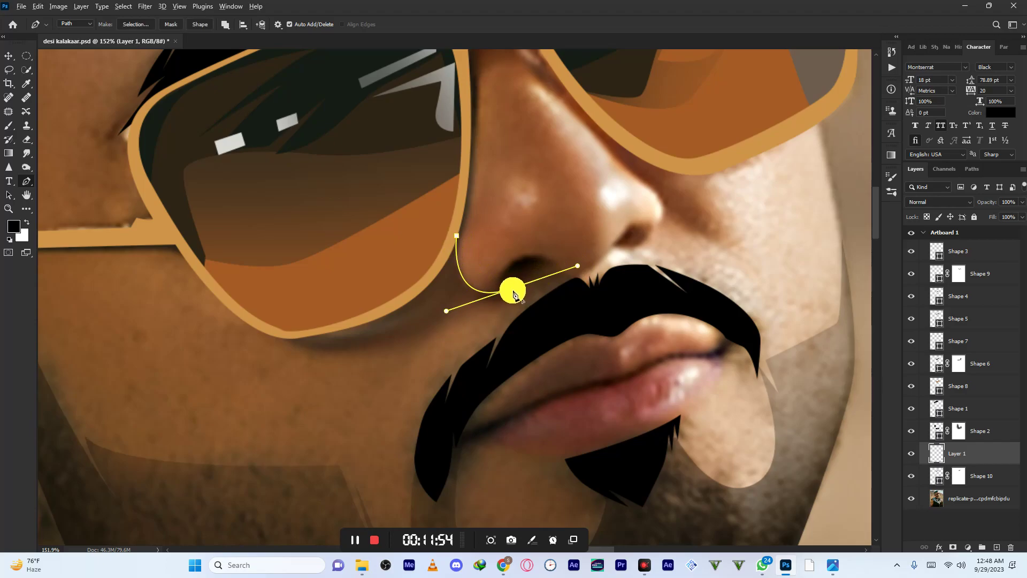
left_click(494, 282)
key("ctrl+z")
left_click(454, 247)
left_click_drag(458, 239, 465, 149)
- Trace the near nostril and the underside of the nose up to the far nostril as closed paths
left_click(511, 282)
mouse_move(503, 279)
left_mouse_down()
mouse_move(529, 258)
mouse_move(533, 272)
mouse_move(497, 281)
left_mouse_up()
left_click_drag(604, 254, 639, 227)
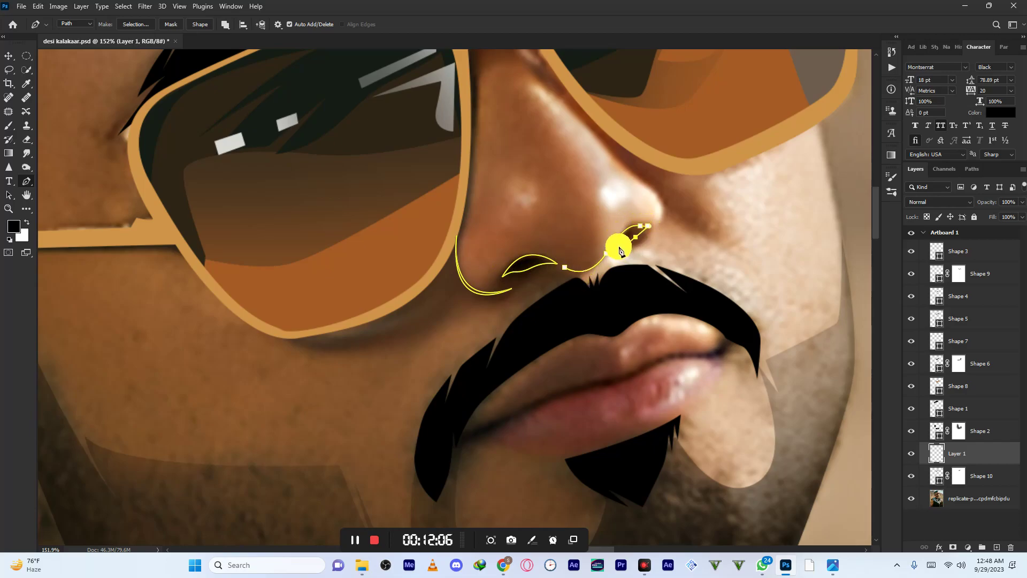
left_click_drag(564, 267, 541, 249)
- Trace the outer contour of the far nostril wing as a thin closed path
left_click(636, 173)
left_click_drag(641, 245, 590, 283)
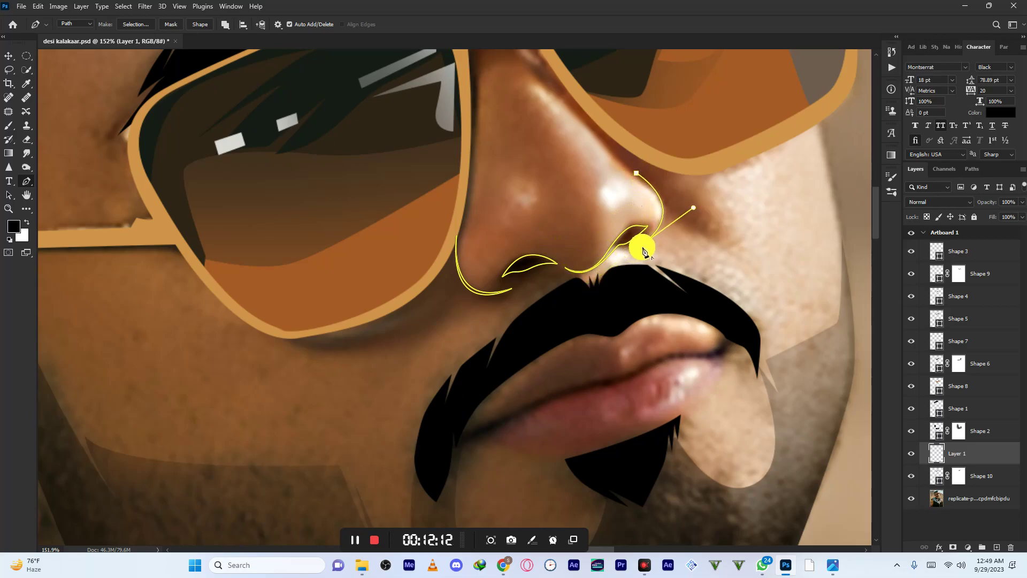
left_click_drag(636, 173, 580, 134)
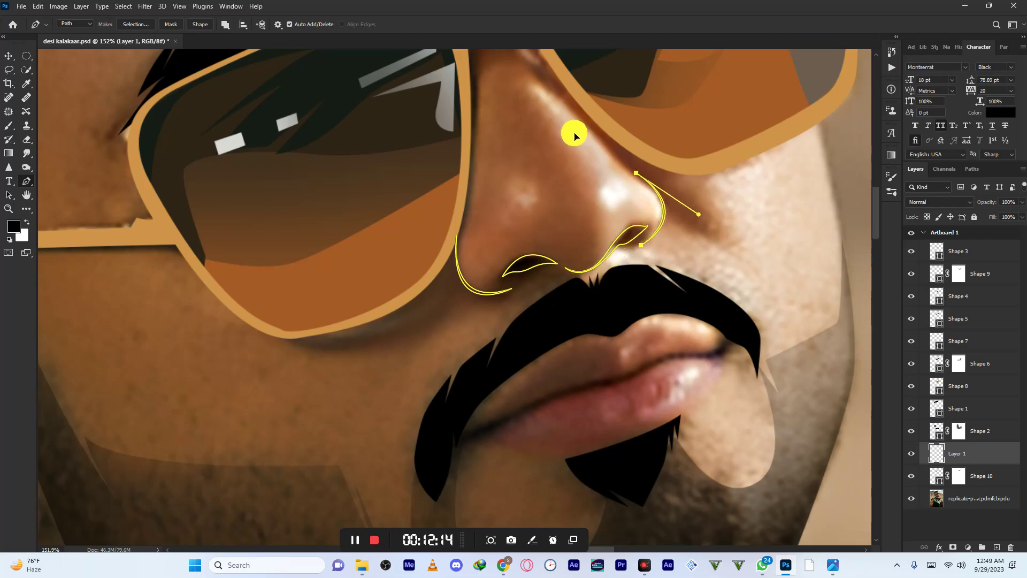
scroll(535, 203, "down", 3)
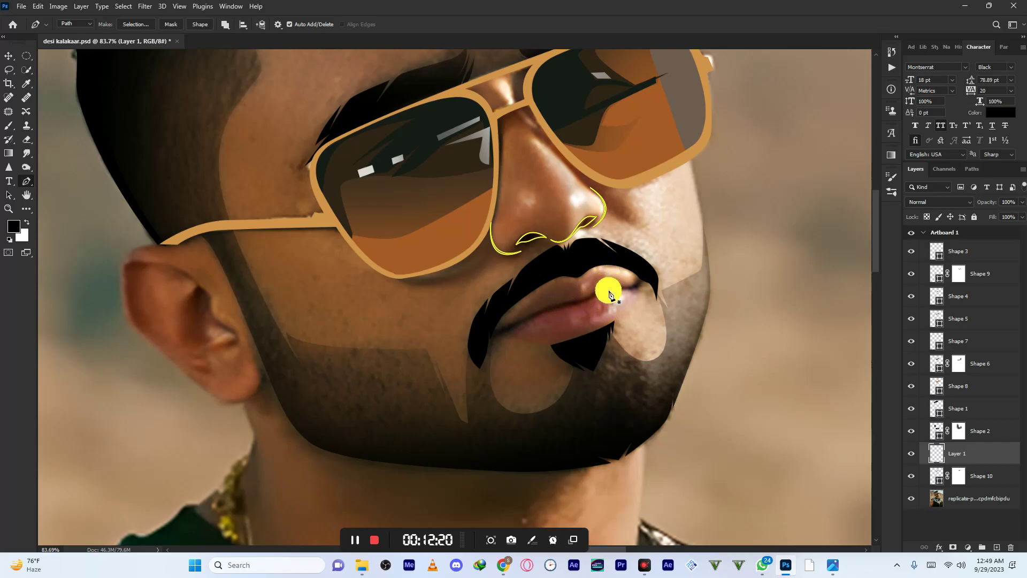
- Trace the line between the lips as a thin closed path and convert all the nose and lip paths into a filled shape
scroll(569, 323, "up", 3)
left_click(465, 341)
left_click_drag(573, 295, 681, 275)
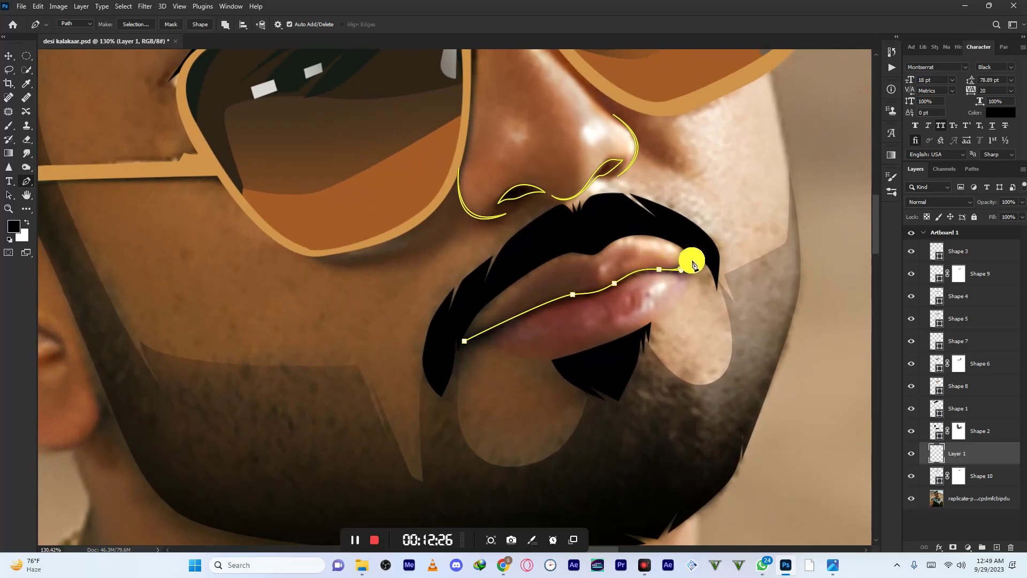
left_click_drag(657, 278, 564, 301)
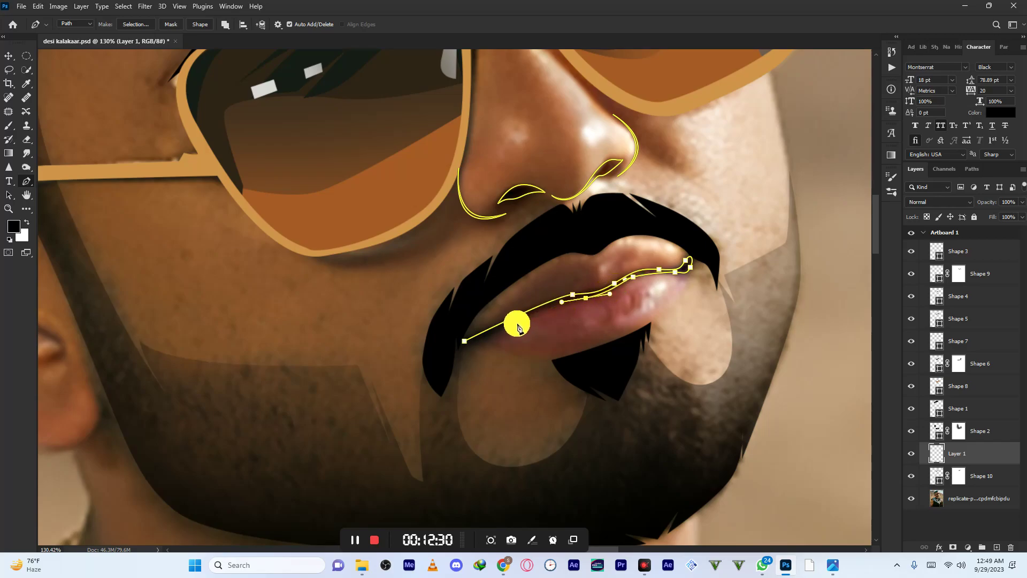
left_click_drag(507, 327, 474, 347)
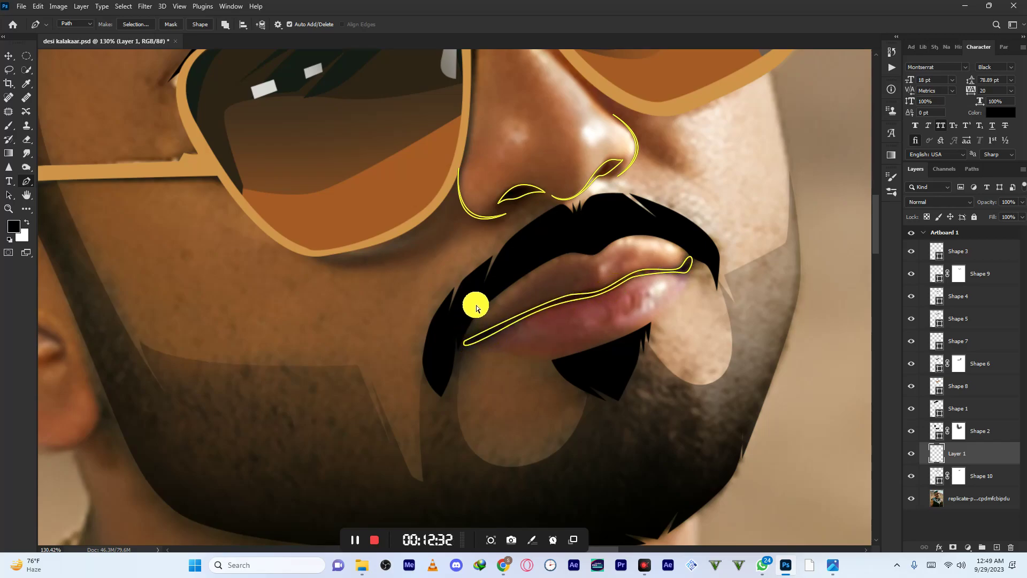
scroll(471, 289, "down", 5)
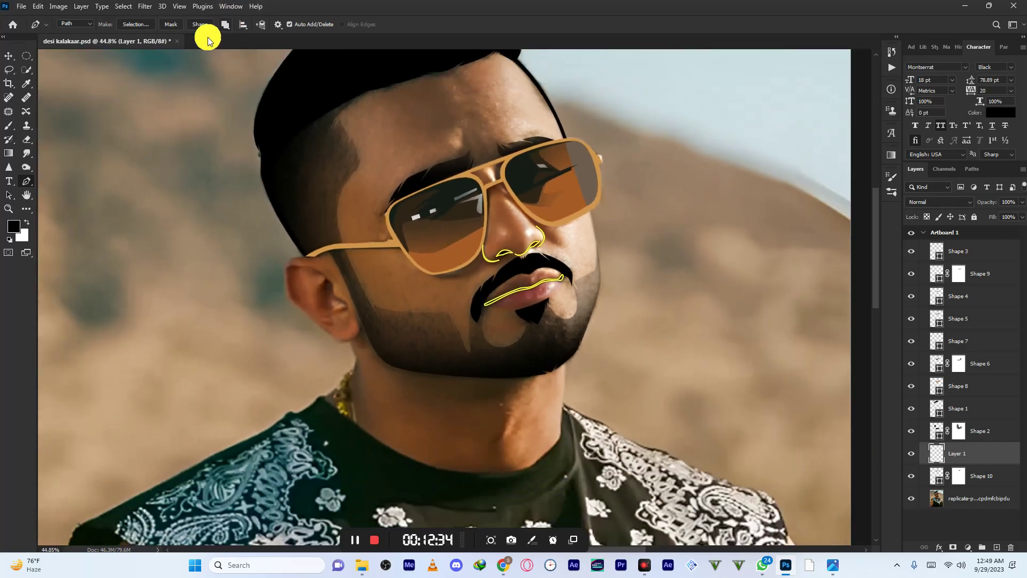
left_click(199, 25)
- Check the artwork with the reference photo hidden, show the photo again, and add a new layer directly above it
scroll(543, 153, "down", 4)
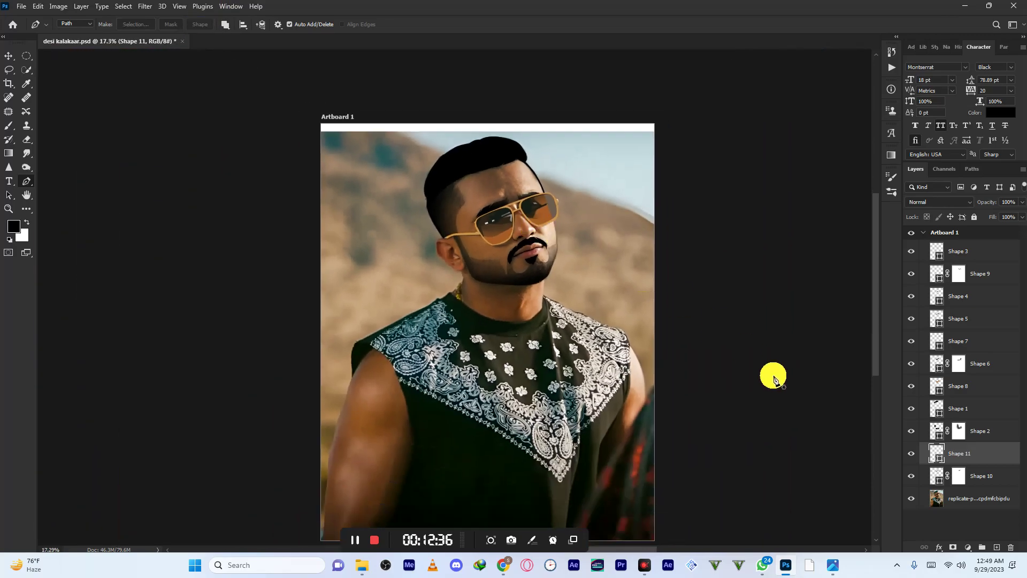
left_click(912, 499)
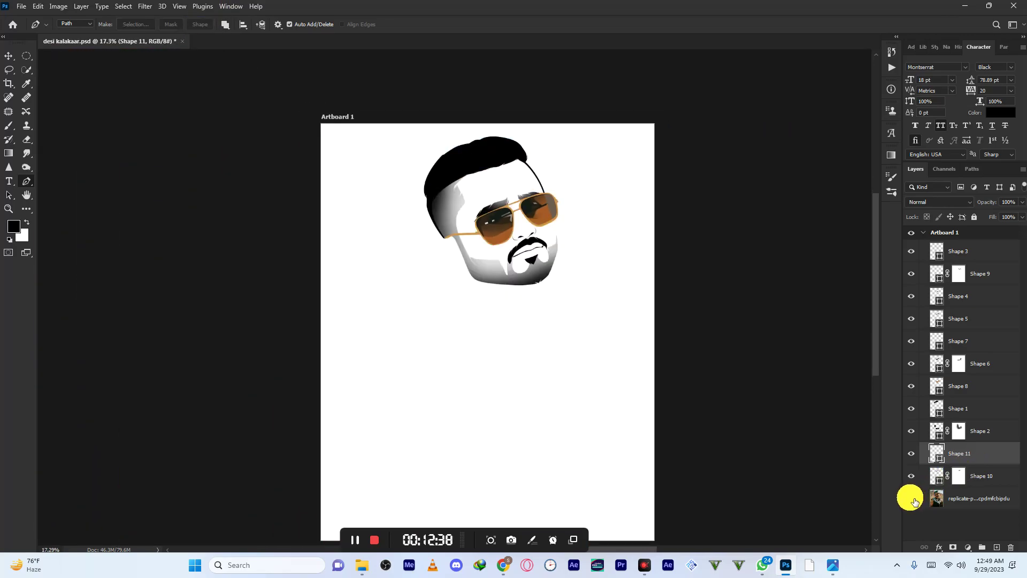
left_click(912, 499)
left_click(988, 502)
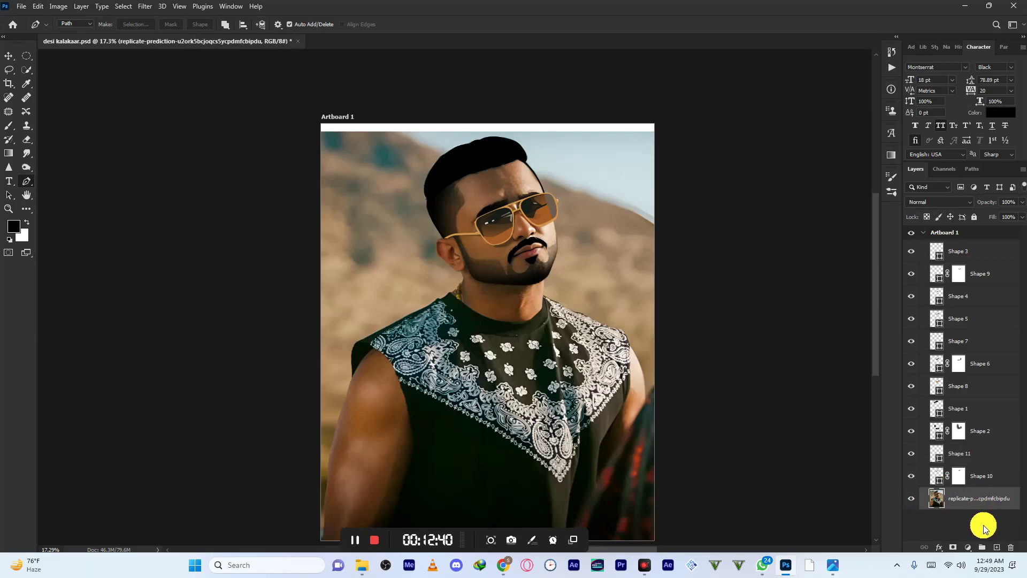
left_click(997, 546)
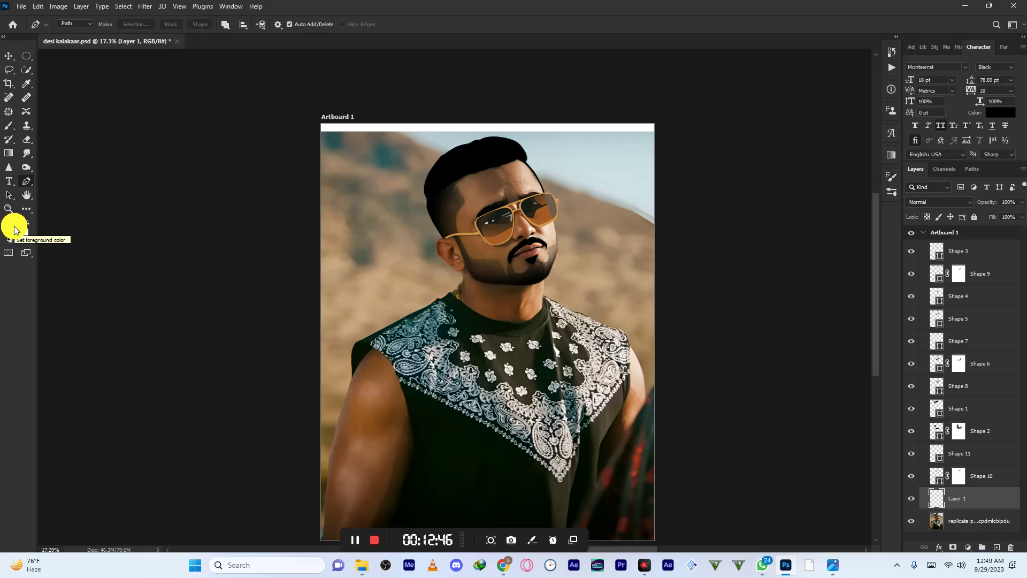
- Lower the opacity of the hair layer, Shape 1, to 47% and load its outline as a selection
left_click(8, 56)
left_click(466, 153)
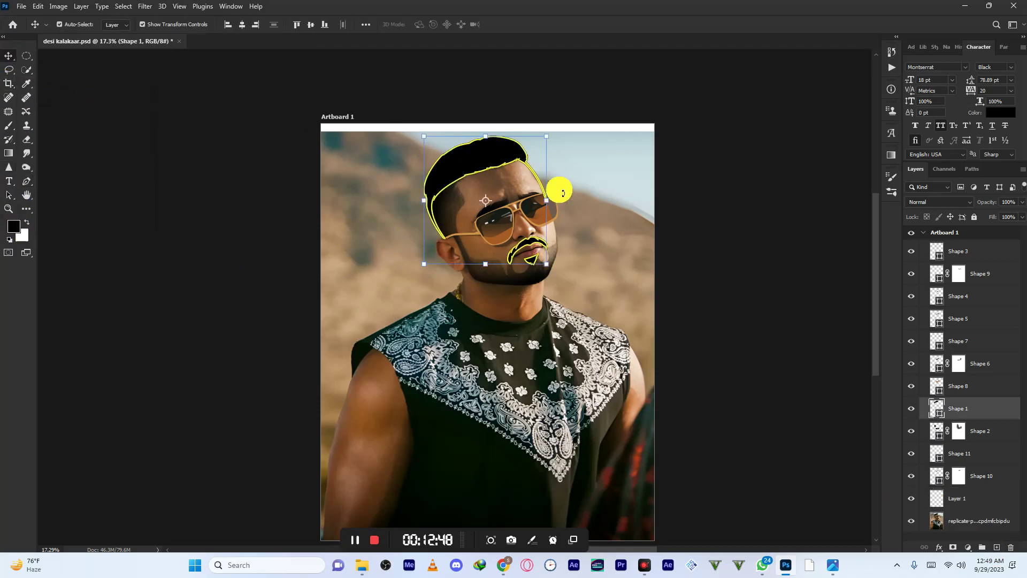
left_click_drag(985, 207, 959, 214)
left_click(941, 416, "ctrl")
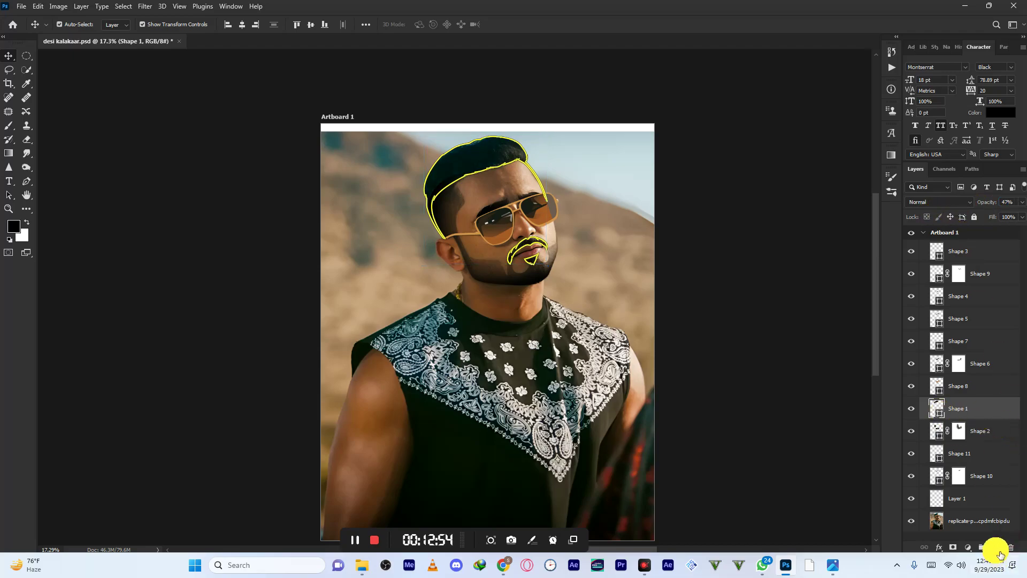
- Add a new layer above Shape 1 and set the foreground colour to the muted grey-teal 576464
left_click(997, 549)
scroll(459, 179, "up", 2)
left_click(13, 227)
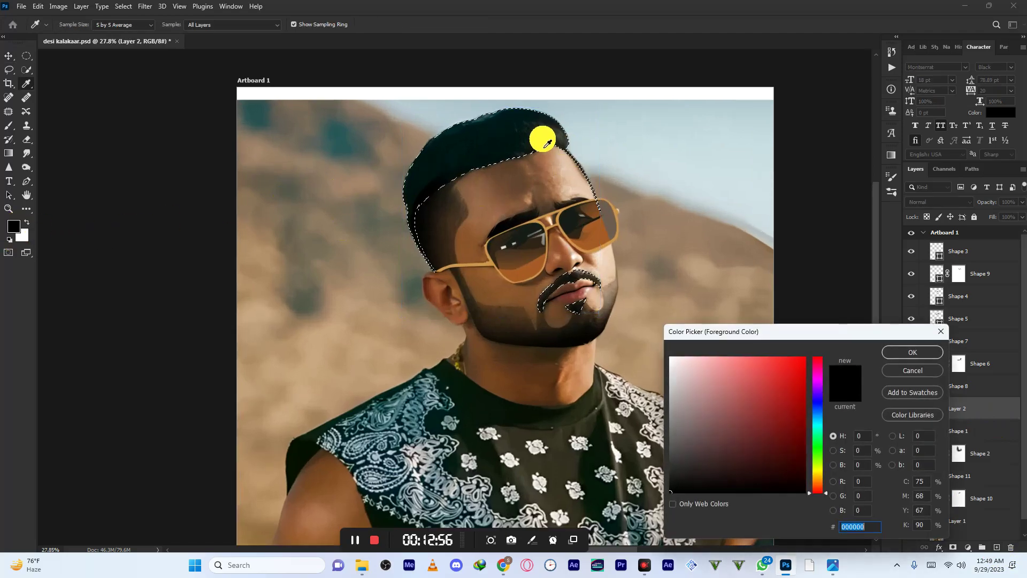
left_click(545, 147)
left_click_drag(702, 455, 697, 444)
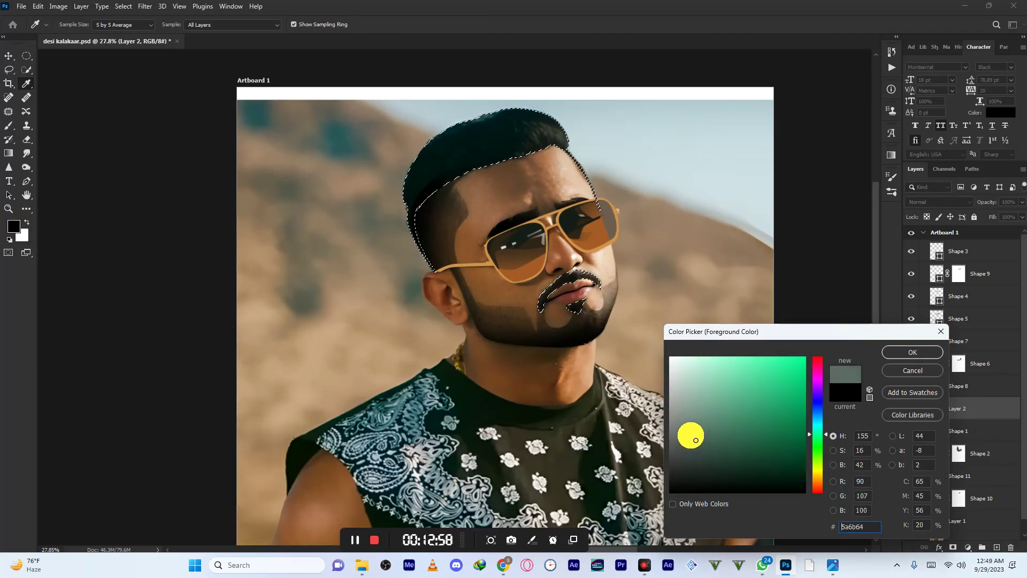
left_click_drag(820, 447, 817, 426)
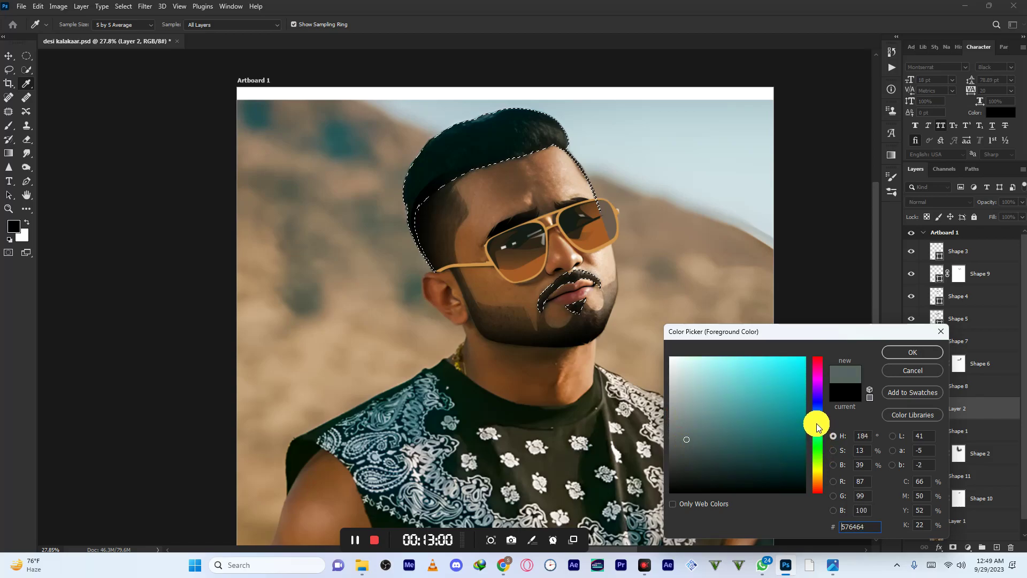
left_click(911, 352)
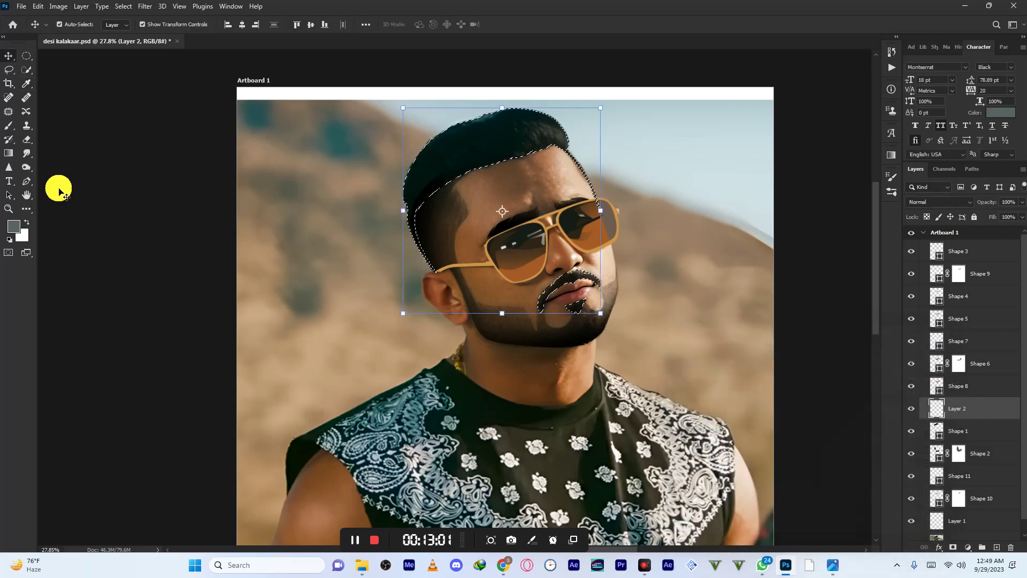
- Activate the Brush tool and open Lazy Nezumi Pro with the smoothing - massive preset for the strokes over the hair
left_click(9, 125)
left_click(811, 573)
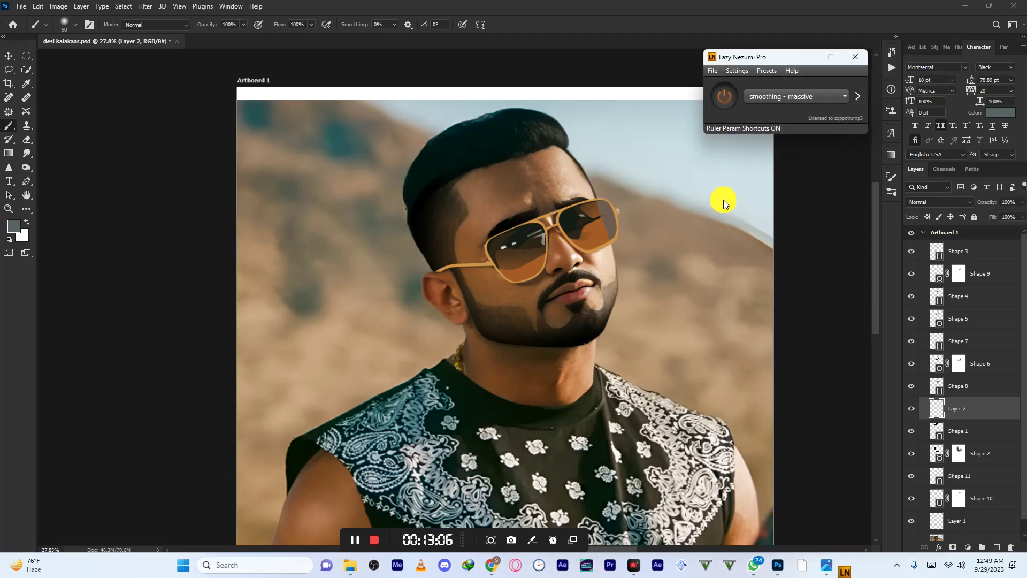
scroll(544, 144, "up", 3)
scroll(482, 139, "up", 1)
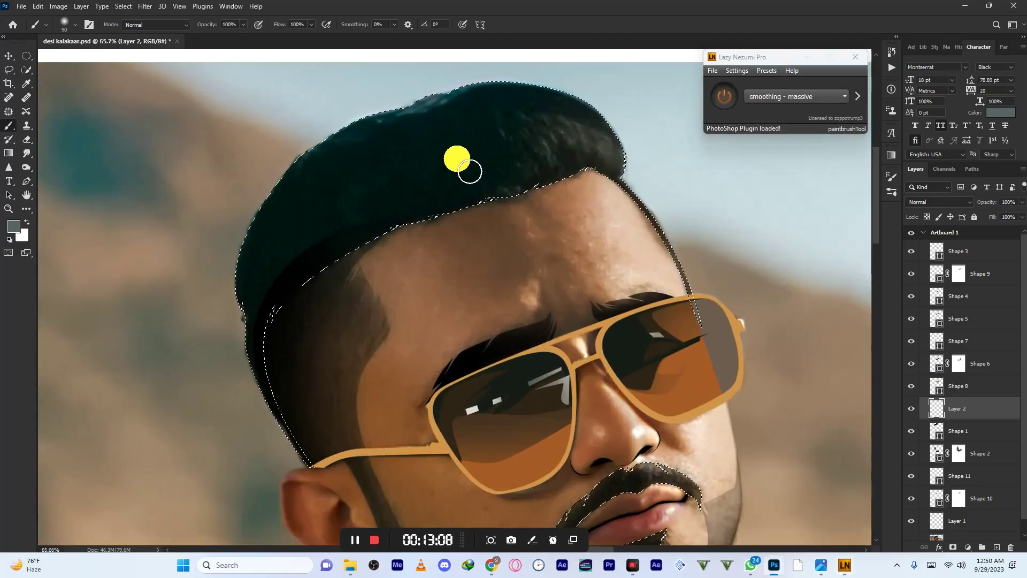
scroll(456, 161, "up", 2)
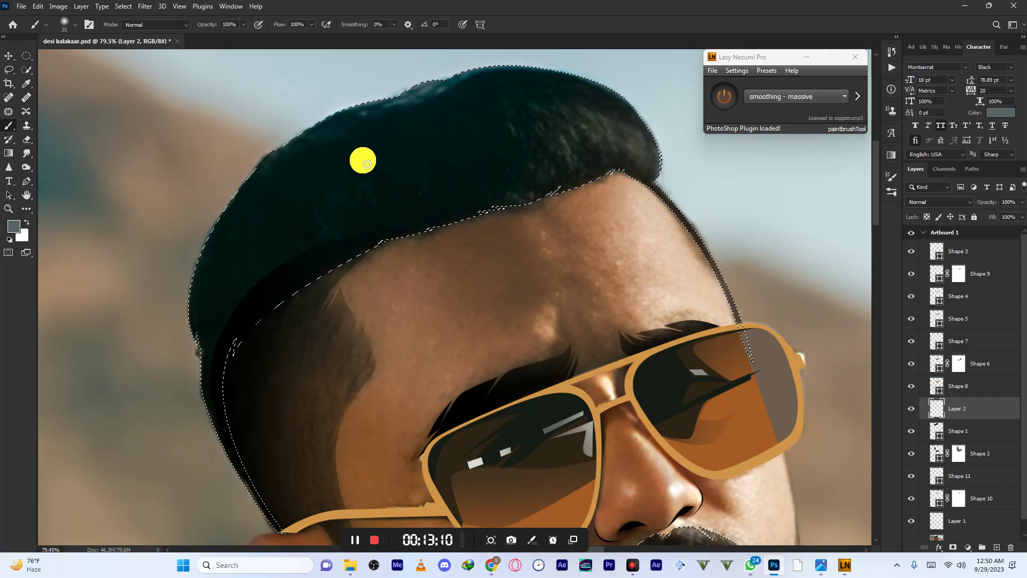
- Choose the Hair 3 brush from the hair brush set, comparing it with Hair 2
right_click(367, 160)
scroll(500, 353, "down", 6)
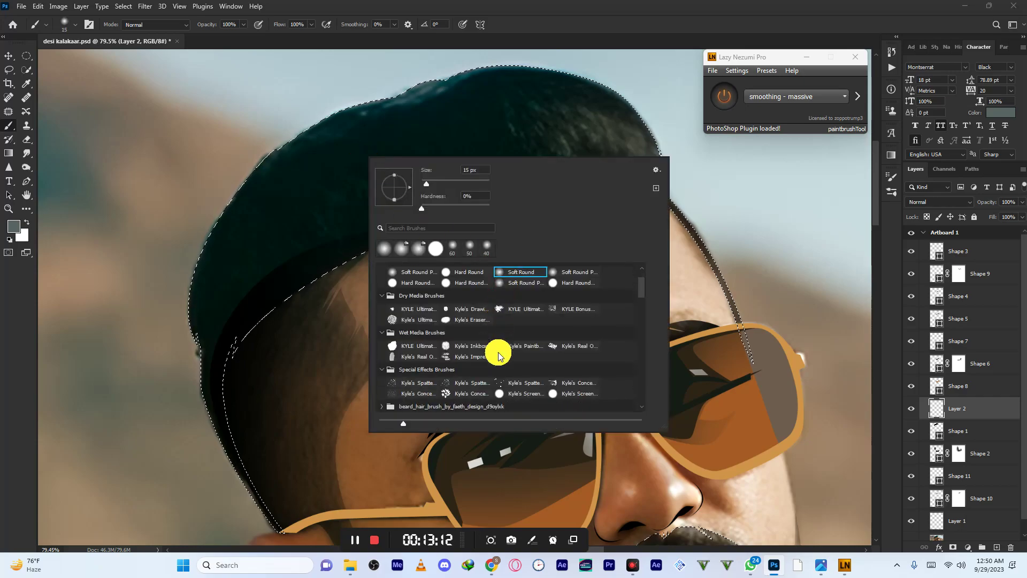
left_click(504, 368)
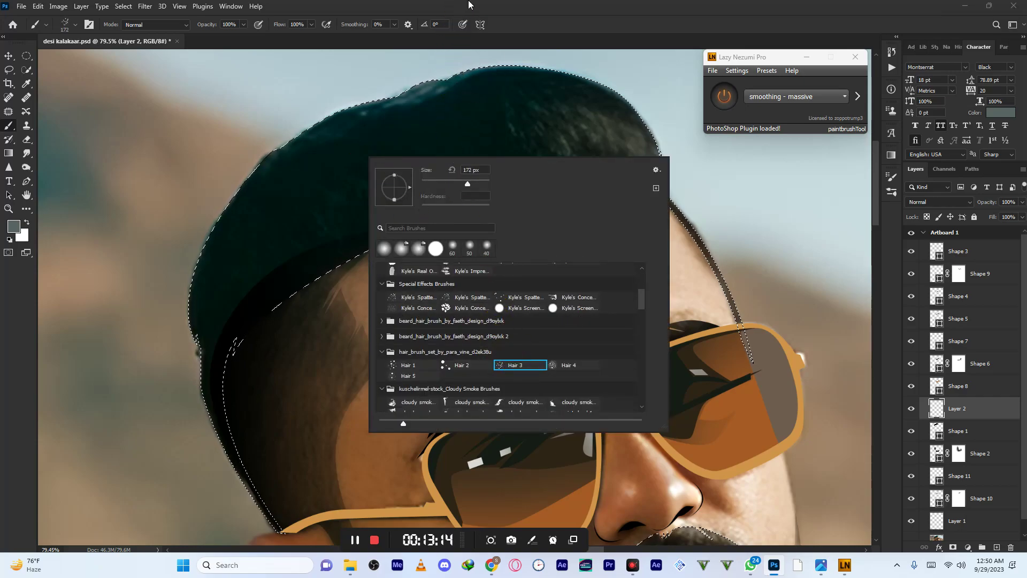
left_click(468, 368)
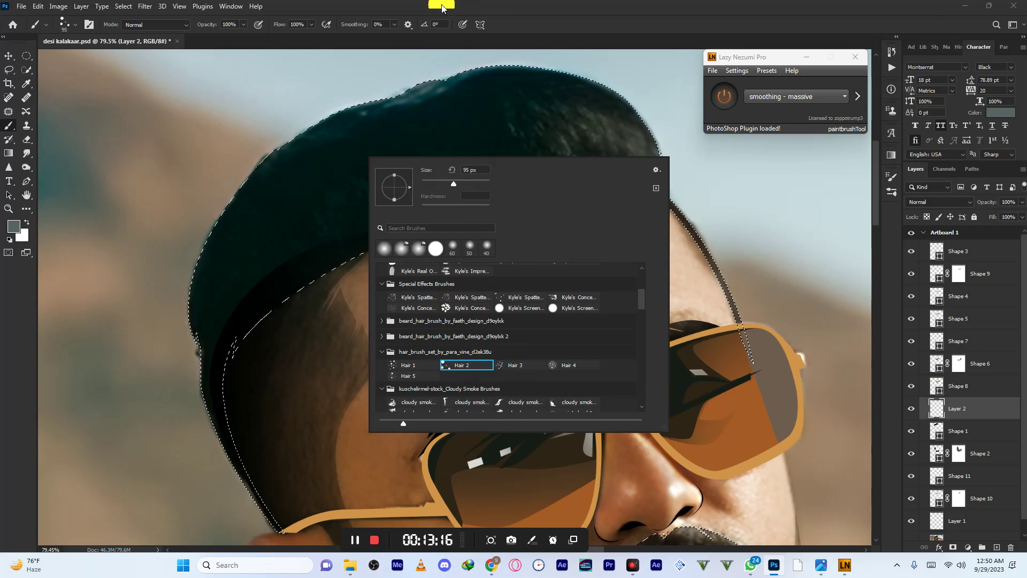
left_click(521, 366)
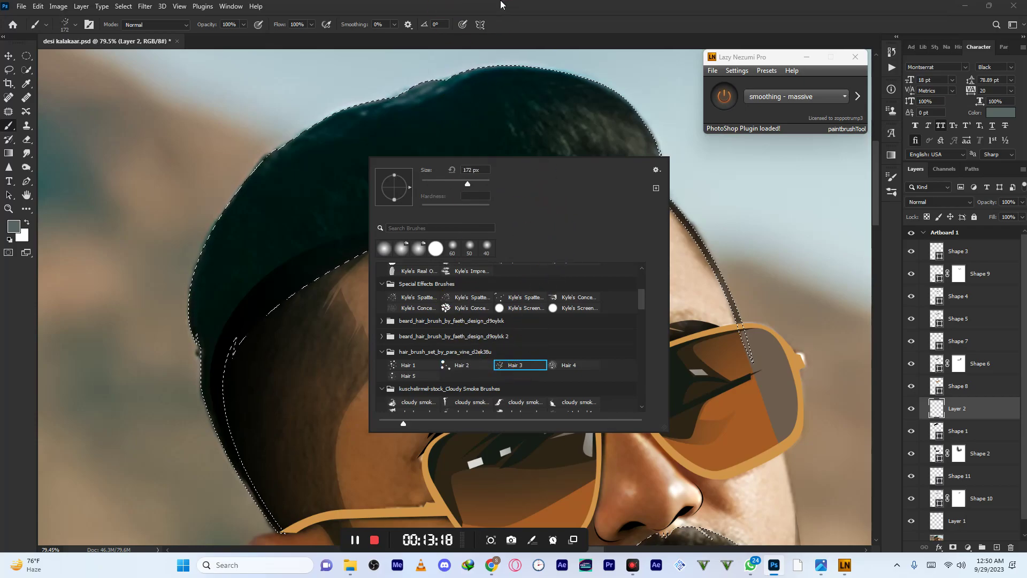
left_click(531, 27)
- Reduce the hair brush to 60 px and paint a first curved strand stroke across the middle of the hair
scroll(446, 124, "up", 2)
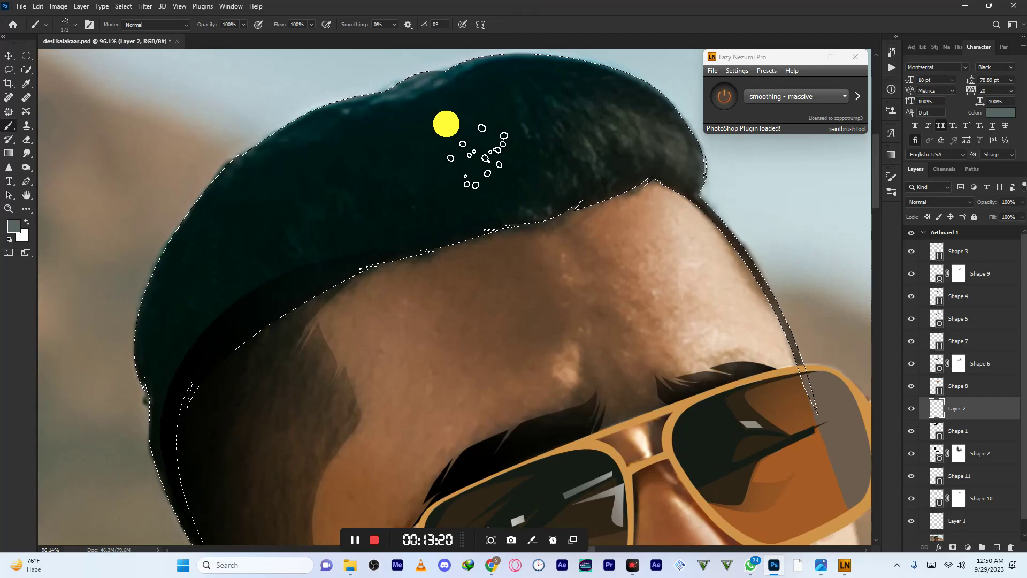
key("bracketleft")
key("bracketleft")
key("bracketleft")
key("bracketleft")
key("bracketleft")
key("bracketleft")
key("bracketleft")
key("bracketleft")
key("bracketleft")
key("bracketright")
key("bracketright")
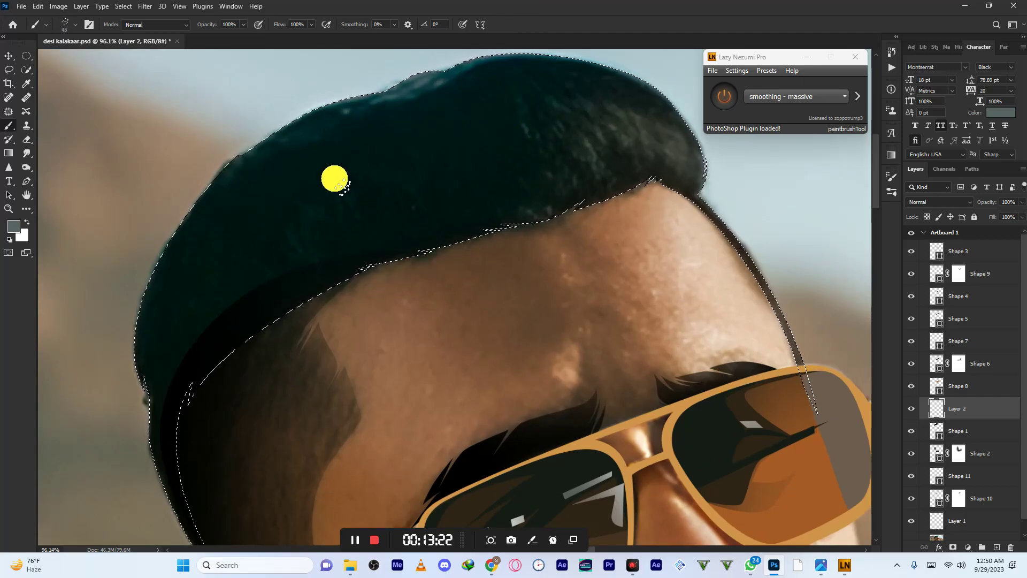
left_click_drag(396, 142, 417, 168)
key("ctrl+z")
key("ctrl+shift+z")
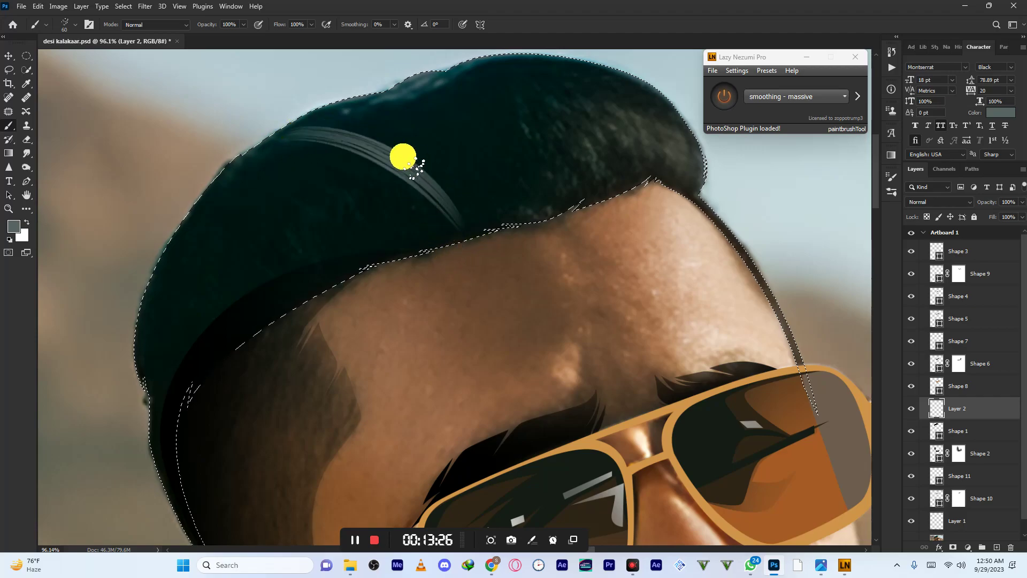
- Paint overlapping grey-teal strands on Layer 2, following the hair's curve from the middle to the front of the quiff
mouse_move(305, 122)
left_mouse_down()
mouse_move(454, 165)
mouse_move(449, 225)
left_mouse_up()
left_click_drag(349, 109, 461, 195)
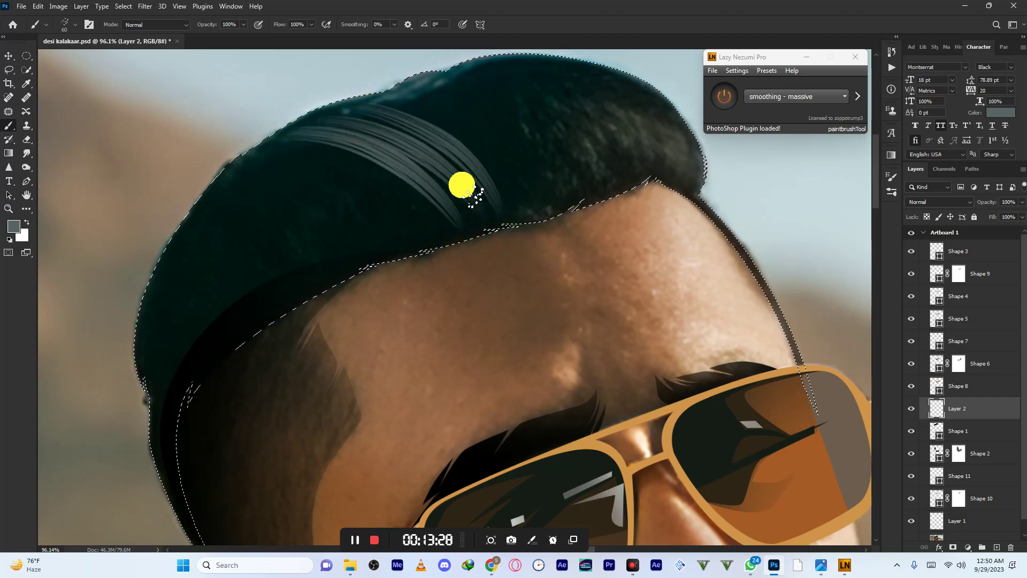
left_click_drag(394, 109, 487, 198)
mouse_move(427, 106)
left_mouse_down()
mouse_move(482, 166)
mouse_move(461, 105)
left_mouse_up()
left_click_drag(556, 223, 456, 91)
left_click_drag(552, 146, 481, 93)
mouse_move(579, 159)
left_mouse_down()
mouse_move(526, 198)
mouse_move(502, 90)
left_mouse_up()
mouse_move(599, 202)
left_mouse_down()
mouse_move(553, 151)
mouse_move(510, 77)
mouse_move(534, 75)
mouse_move(576, 217)
mouse_move(558, 103)
mouse_move(530, 70)
mouse_move(627, 208)
mouse_move(585, 120)
left_mouse_up()
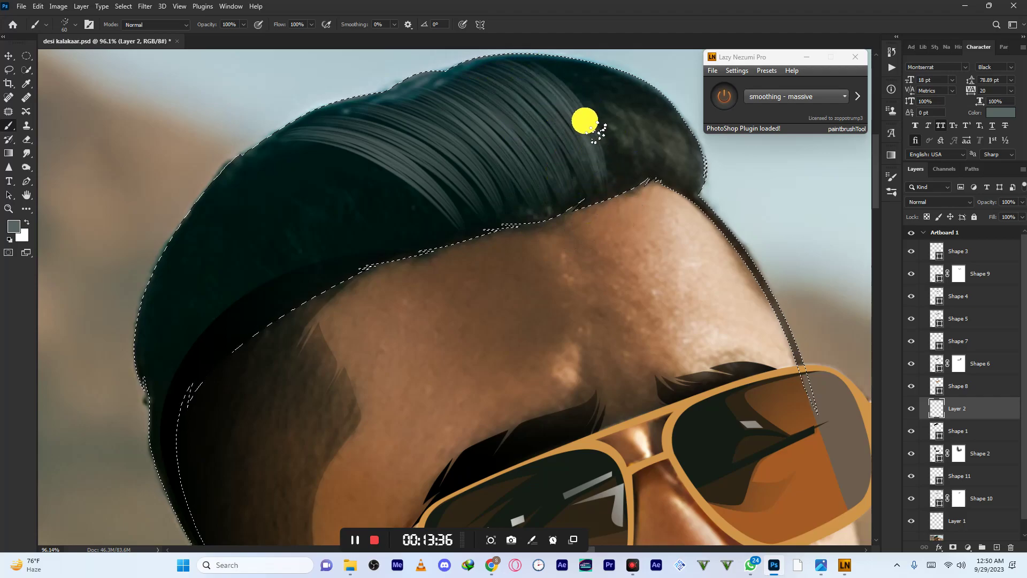
left_click_drag(584, 161, 581, 75)
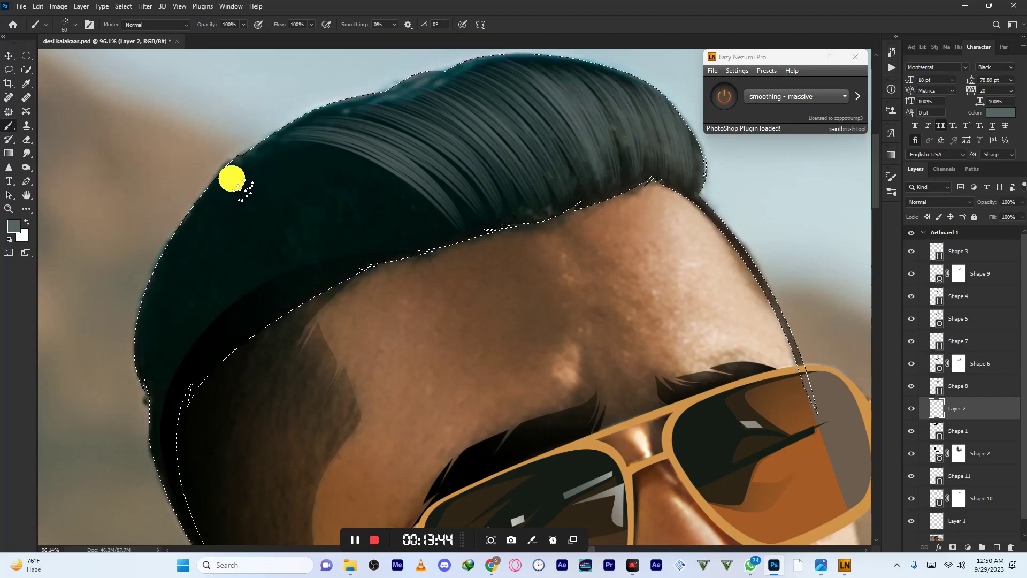
- Fill the back and side of the hair with long curved strands sweeping from the rear outline towards the hairline
left_click_drag(231, 179, 363, 225)
mouse_move(290, 175)
left_mouse_down()
mouse_move(357, 236)
mouse_move(265, 156)
mouse_move(326, 215)
left_mouse_up()
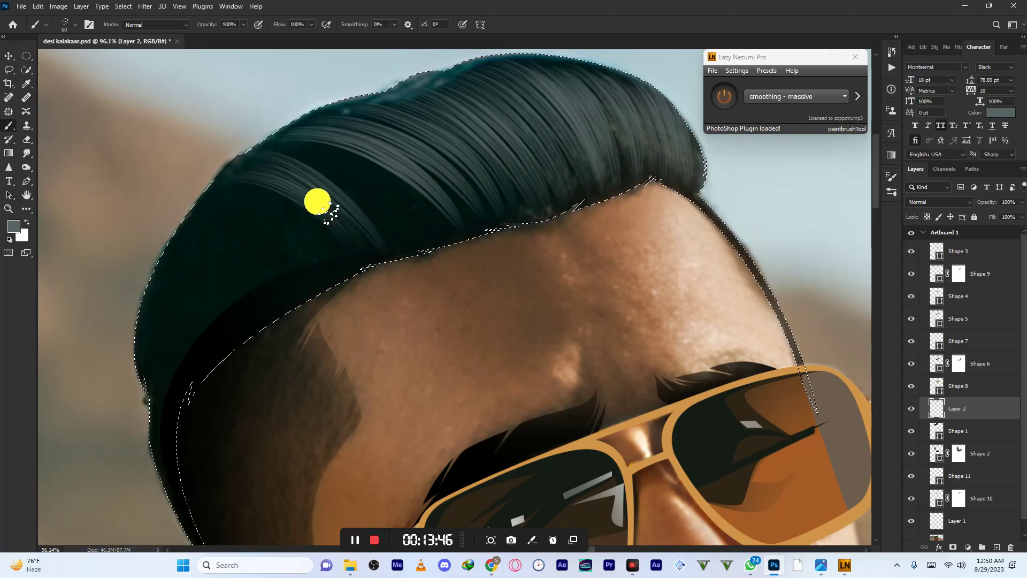
mouse_move(425, 263)
left_mouse_down()
mouse_move(278, 149)
mouse_move(368, 208)
left_mouse_up()
mouse_move(428, 224)
left_mouse_down()
mouse_move(409, 184)
mouse_move(271, 225)
mouse_move(193, 263)
left_mouse_up()
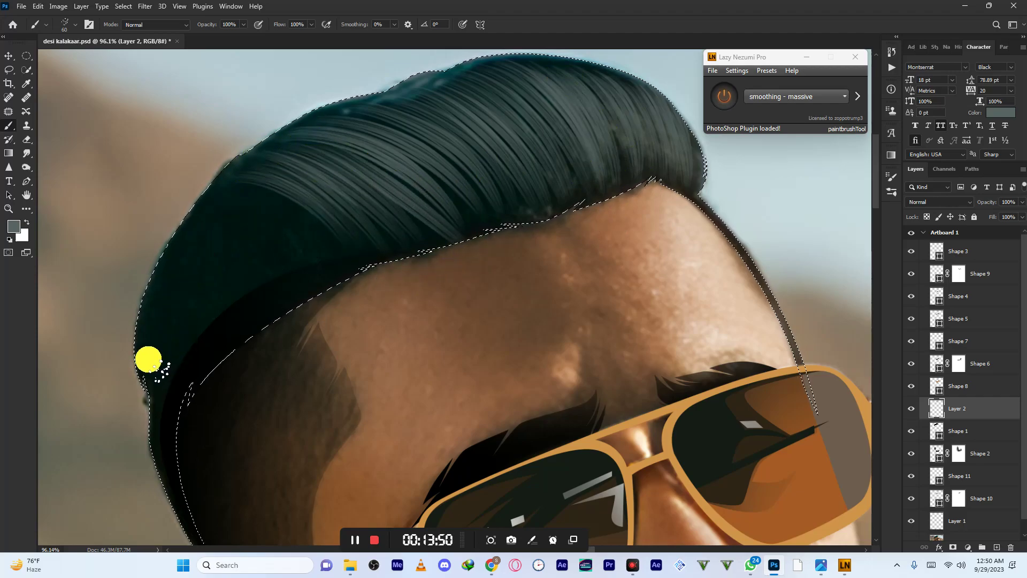
mouse_move(342, 236)
left_mouse_down()
mouse_move(161, 328)
mouse_move(147, 360)
mouse_move(162, 296)
mouse_move(318, 217)
mouse_move(353, 246)
left_mouse_up()
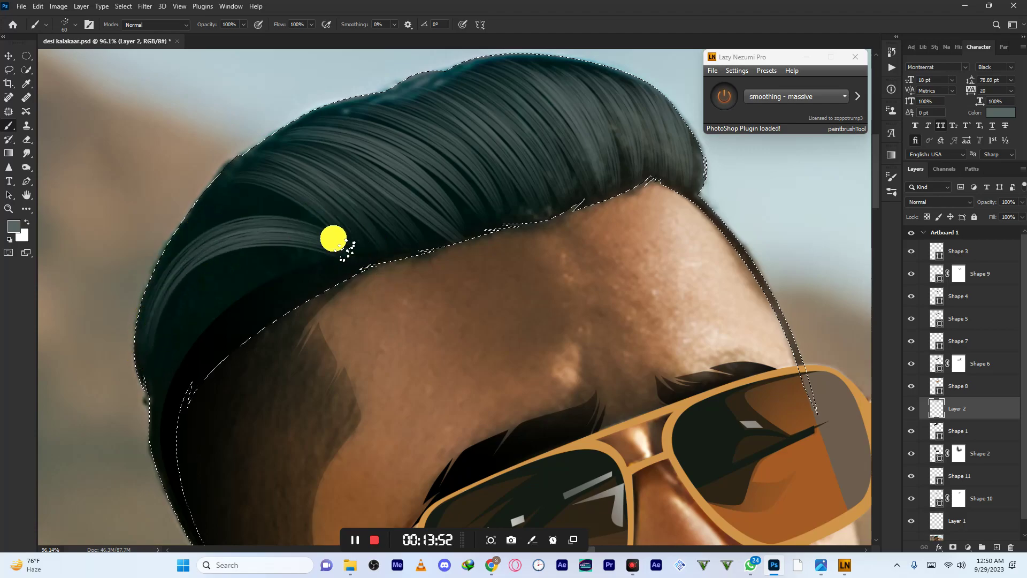
mouse_move(292, 200)
left_mouse_down()
mouse_move(343, 225)
mouse_move(193, 233)
mouse_move(157, 265)
mouse_move(198, 213)
mouse_move(329, 206)
mouse_move(313, 249)
left_mouse_up()
mouse_move(160, 335)
left_mouse_down()
mouse_move(314, 246)
mouse_move(363, 262)
mouse_move(179, 346)
mouse_move(358, 267)
mouse_move(263, 290)
mouse_move(371, 277)
mouse_move(211, 296)
mouse_move(158, 357)
mouse_move(159, 343)
mouse_move(294, 242)
mouse_move(327, 258)
left_mouse_up()
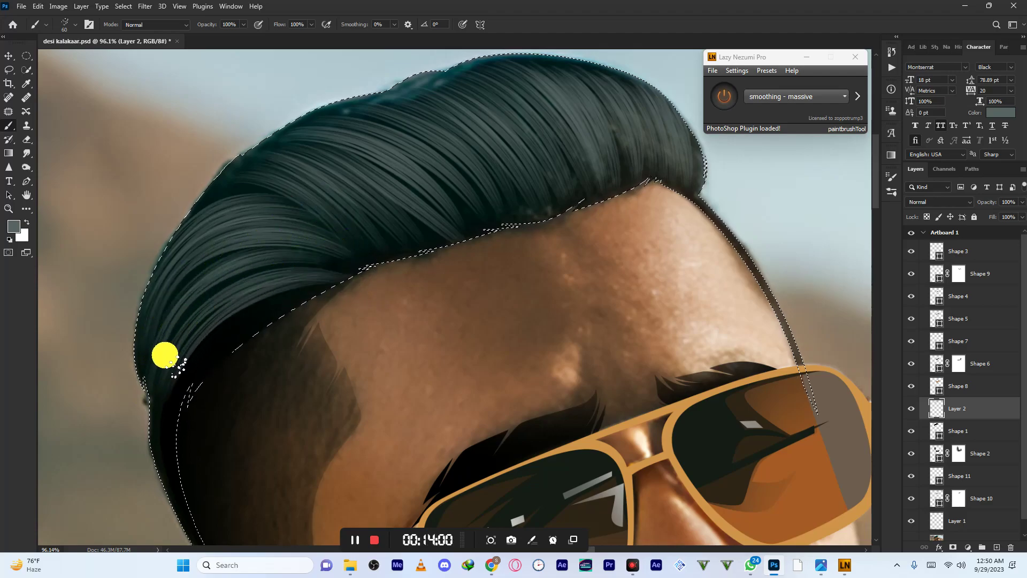
mouse_move(164, 355)
left_mouse_down()
mouse_move(238, 269)
mouse_move(371, 273)
left_mouse_up()
- Clear the selection, restore Shape 1 to 100% opacity, and clip the strand layer, Layer 2, to it
scroll(392, 215, "down", 10)
key("ctrl+d")
left_click(992, 426)
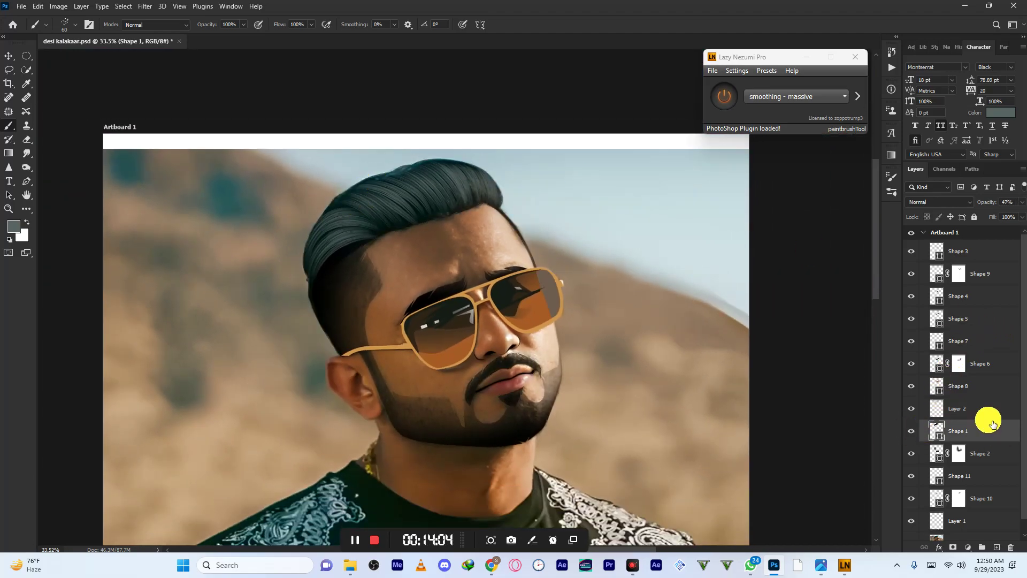
key("Return")
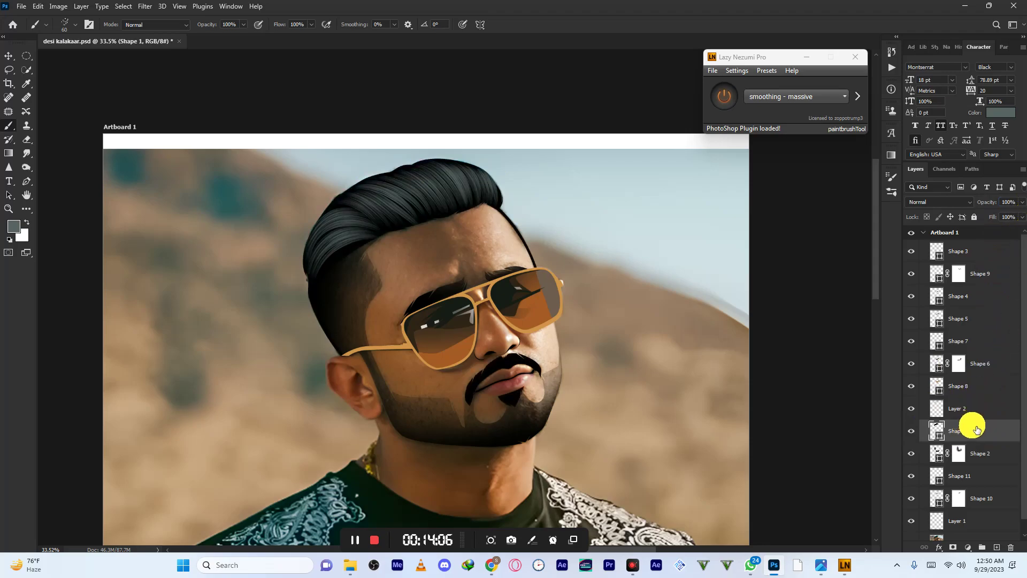
left_click(980, 408)
key("ctrl+alt+g")
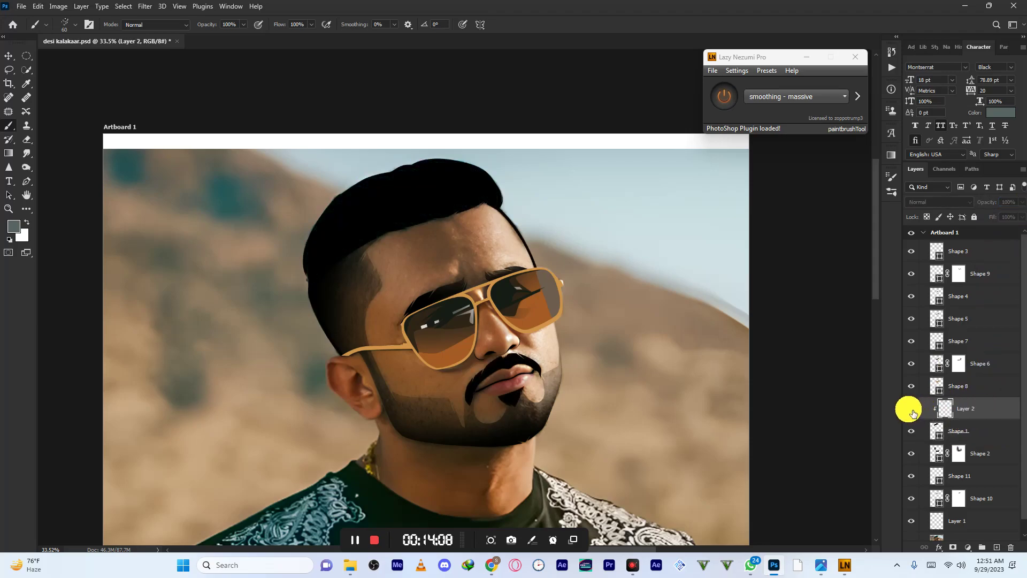
- Add a layer mask to Layer 2 and fade the hair strands near the outline and hairline with a soft 900 px eraser at 20% opacity
left_click(953, 547)
key("d")
left_click(24, 138)
scroll(414, 241, "up", 2)
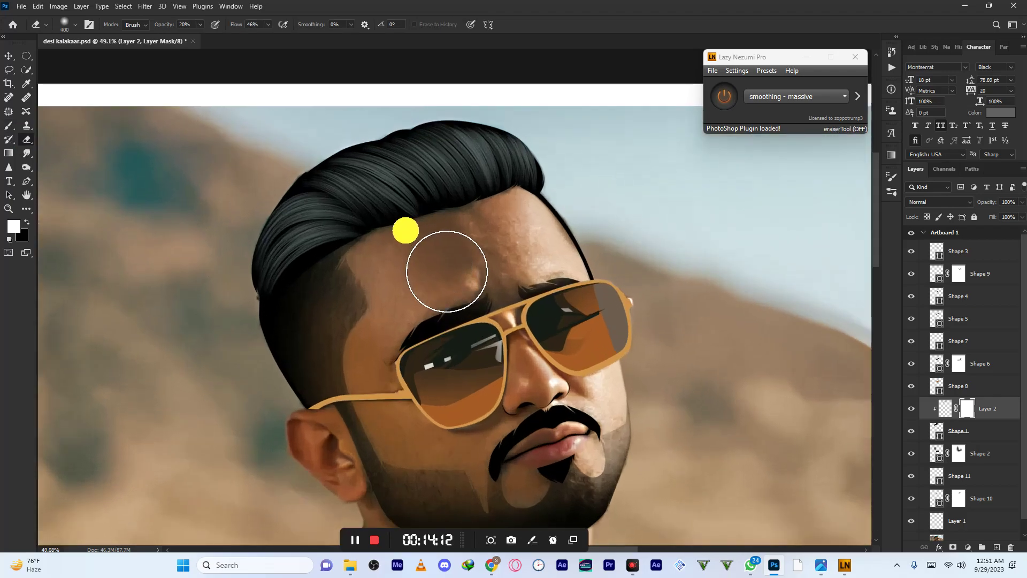
key("bracketright")
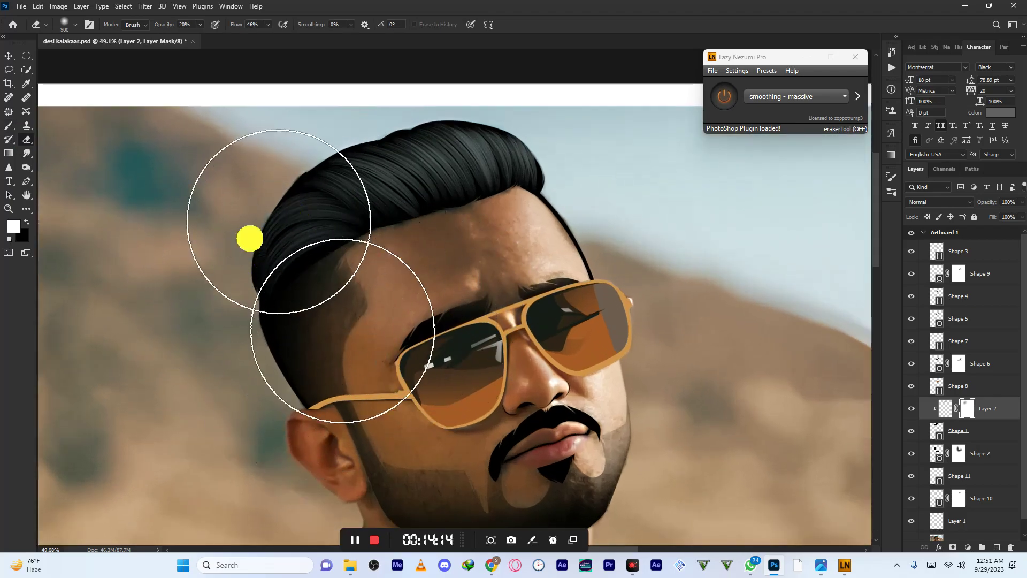
scroll(317, 191, "down", 5)
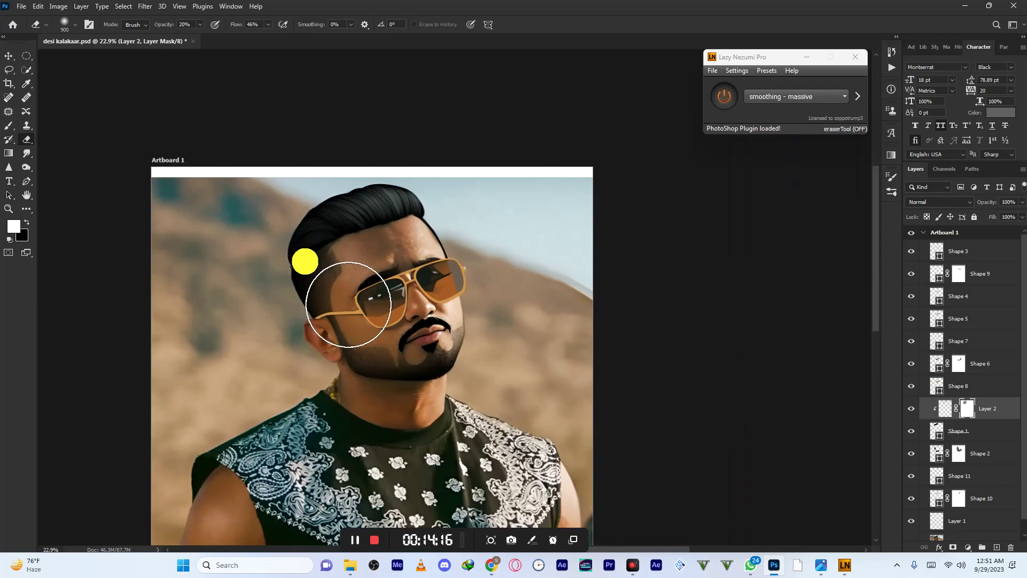
scroll(990, 454, "down", 1)
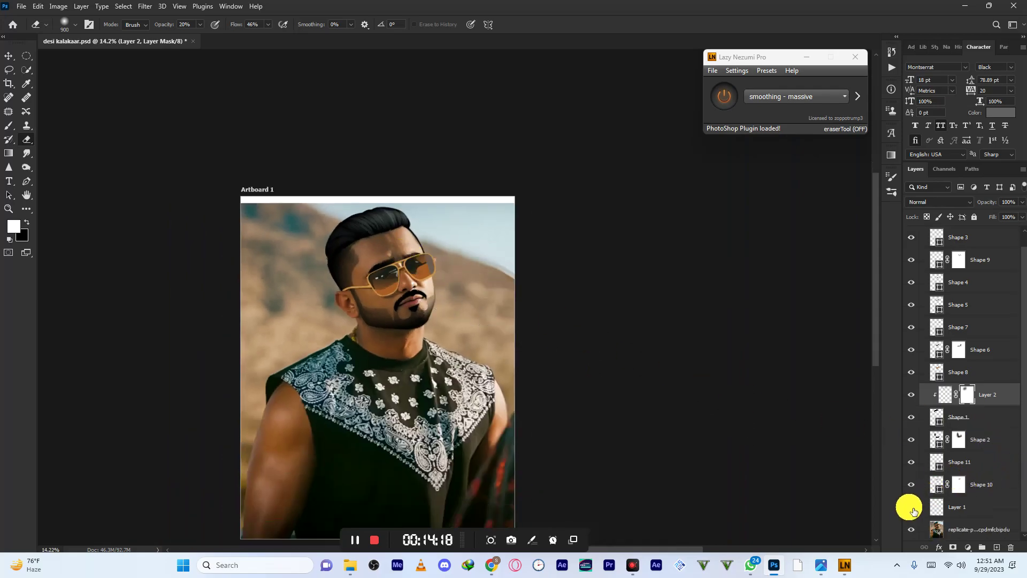
left_click(911, 528)
left_click(913, 529)
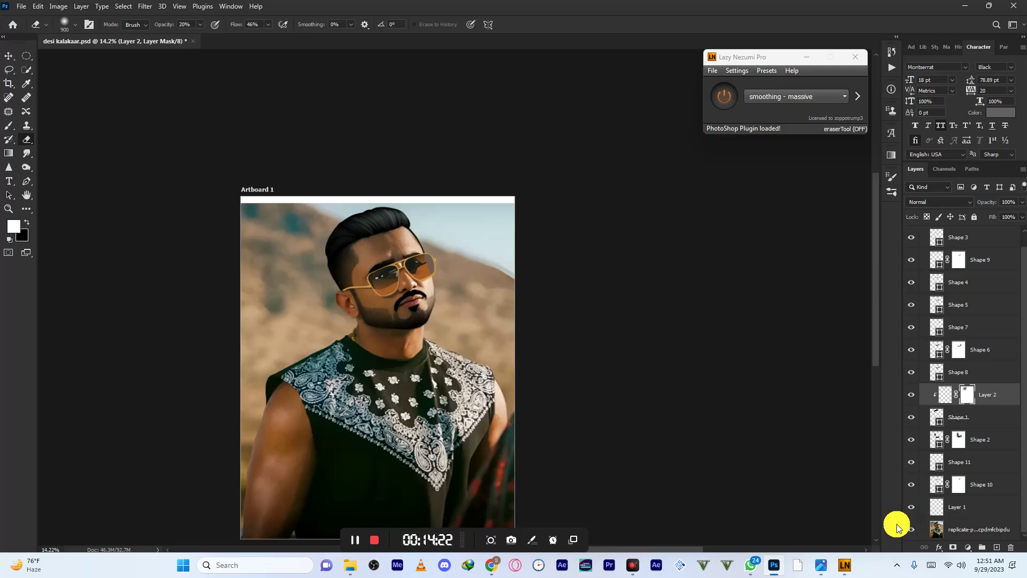
- Select the hair and moustache shape, Shape 1, and add a layer mask to it
left_click(8, 55)
scroll(411, 293, "up", 2)
scroll(411, 294, "up", 1)
left_click(438, 300)
left_click(912, 419)
left_click(918, 423)
left_click(914, 422)
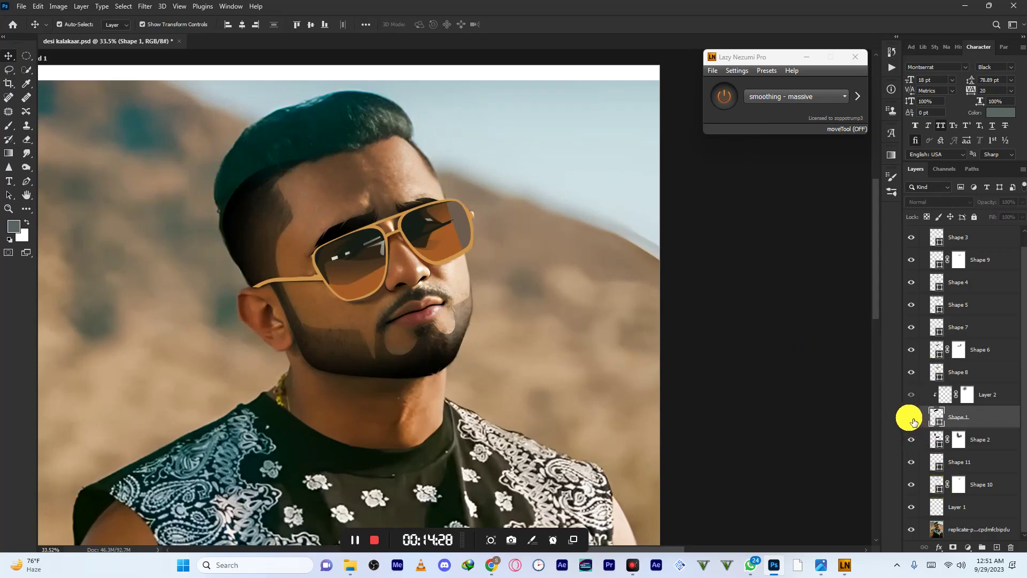
left_click(914, 421)
left_click(953, 546)
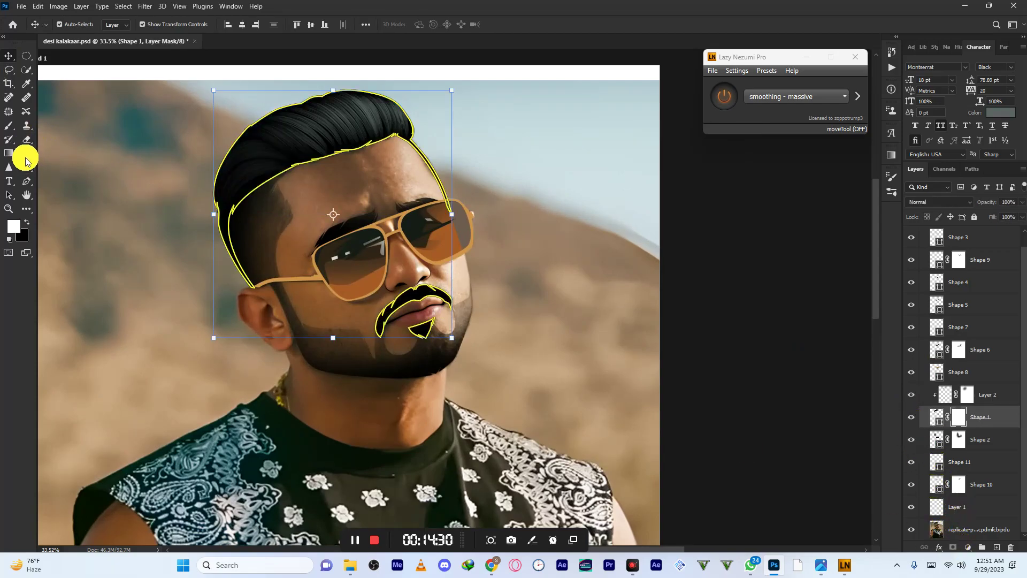
- Soften the moustache edge on Shape 1's mask using a 250 px eraser at 20% opacity
left_click(26, 139)
scroll(461, 302, "up", 3)
key("bracketleft")
key("bracketleft")
key("bracketleft")
key("bracketleft")
key("bracketleft")
key("bracketleft")
key("bracketleft")
key("bracketleft")
key("bracketleft")
key("bracketleft")
key("bracketleft")
key("bracketleft")
key("bracketright")
key("bracketright")
key("bracketright")
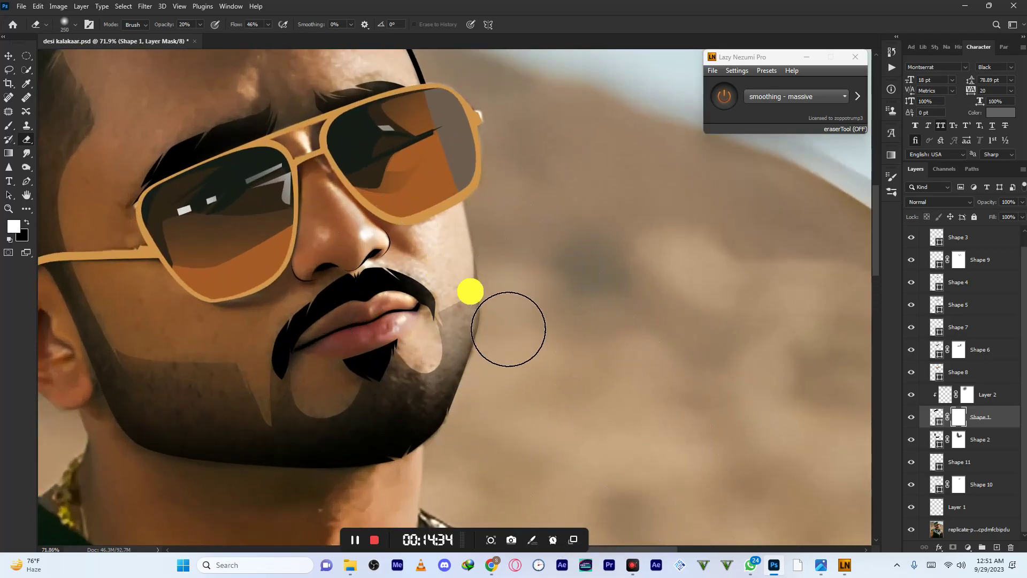
scroll(477, 272, "down", 4)
scroll(477, 275, "down", 3)
scroll(459, 275, "up", 5)
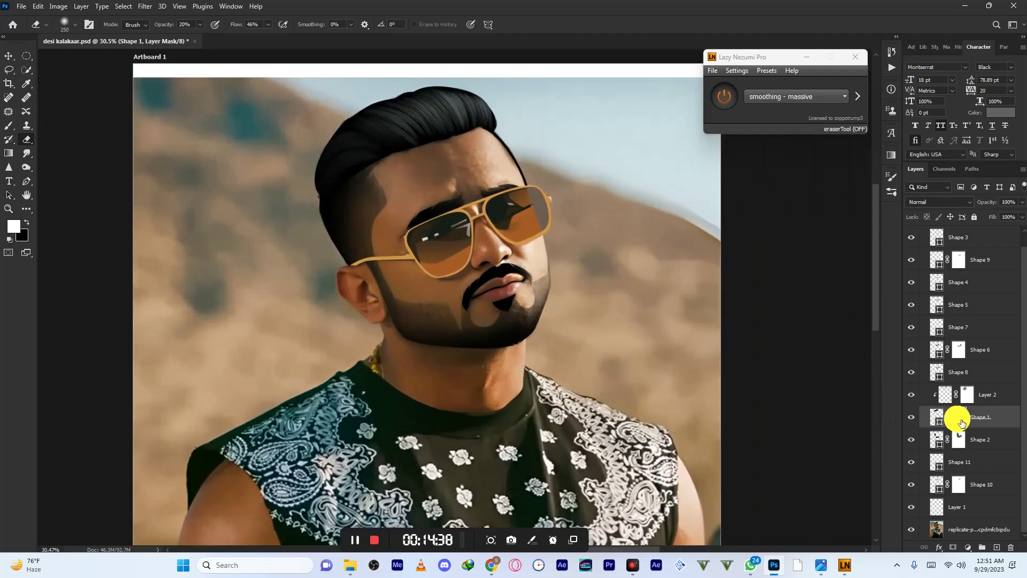
- Add a new empty layer directly above the reference photo layer
left_click(911, 529)
left_click(912, 529)
left_click(971, 532)
left_click(997, 548)
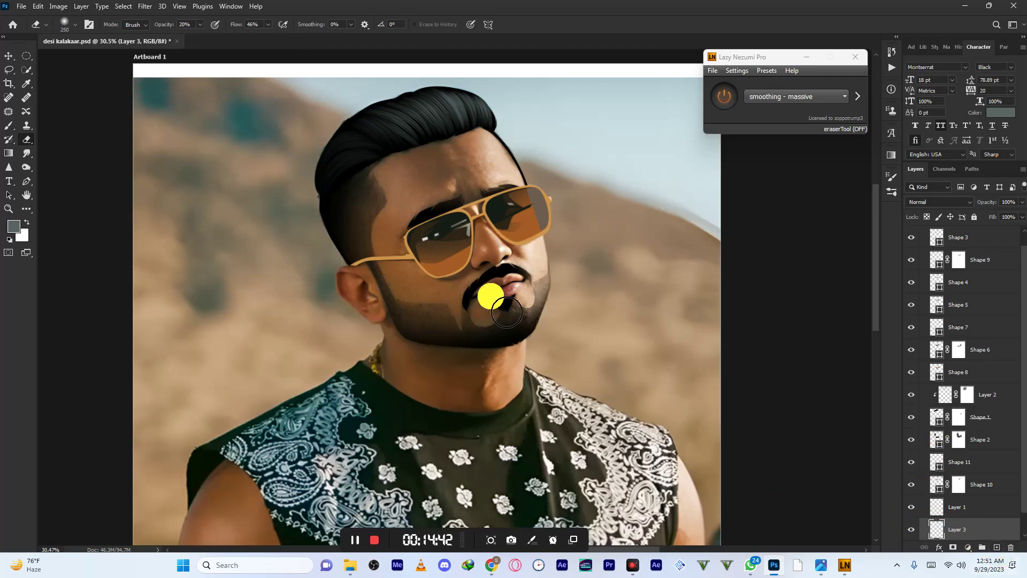
- Set the foreground colour to black (000000)
scroll(500, 303, "down", 4)
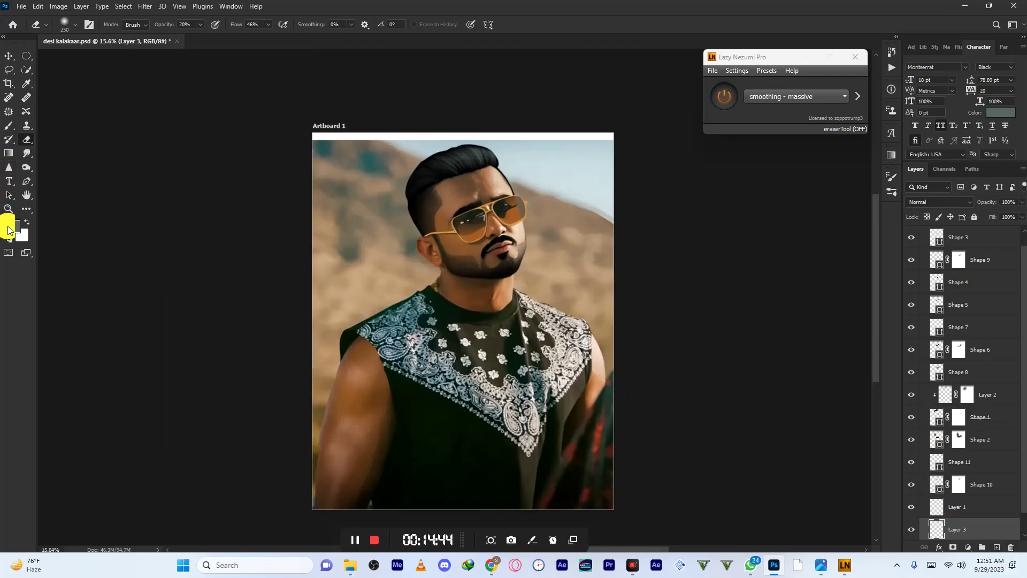
left_click(13, 229)
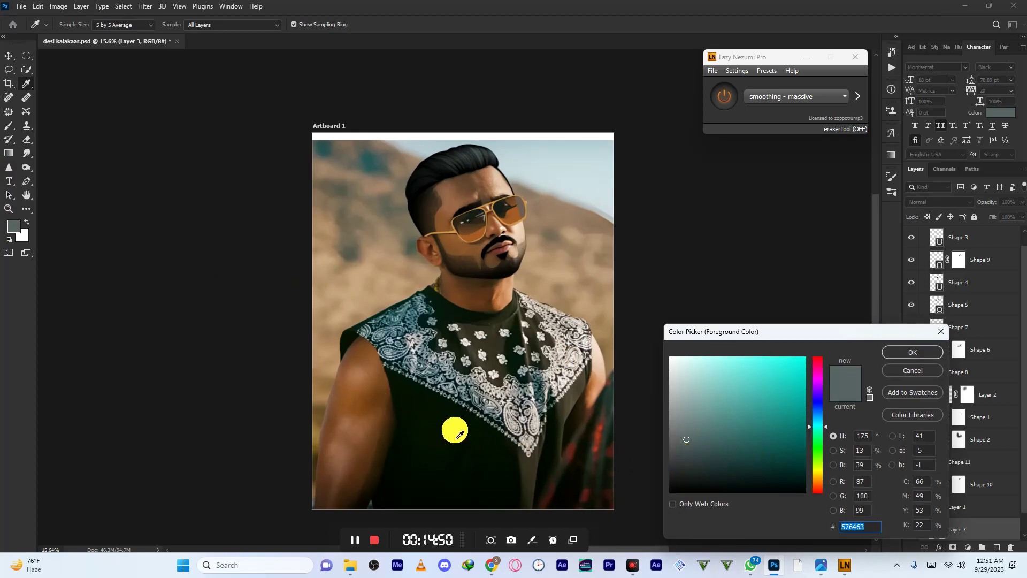
left_click_drag(711, 453, 649, 525)
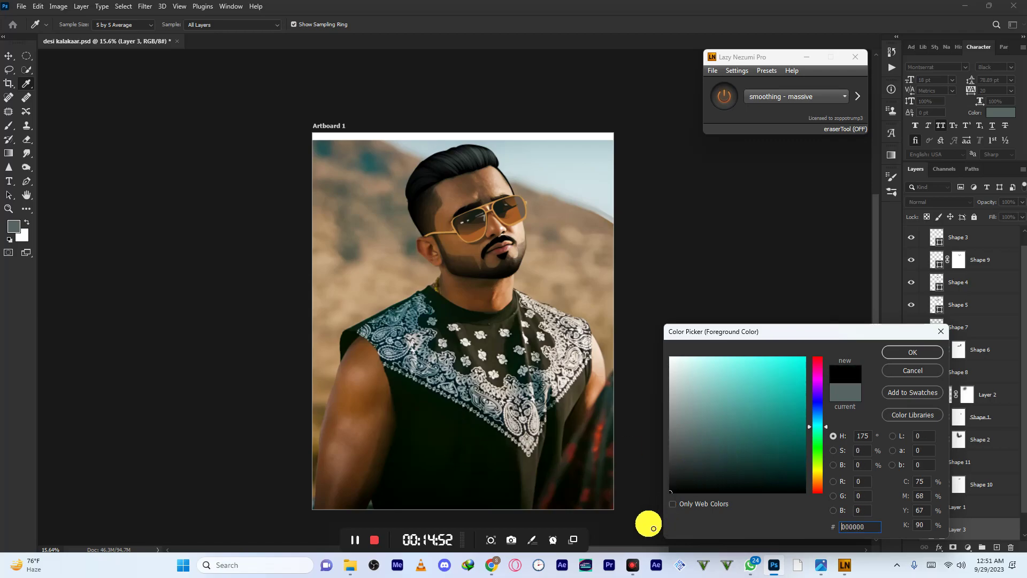
left_click(913, 352)
- Start a Pen path at the outer sleeve corner on the image's left and trace the shirt up over the shoulder towards the collar
left_click(27, 180)
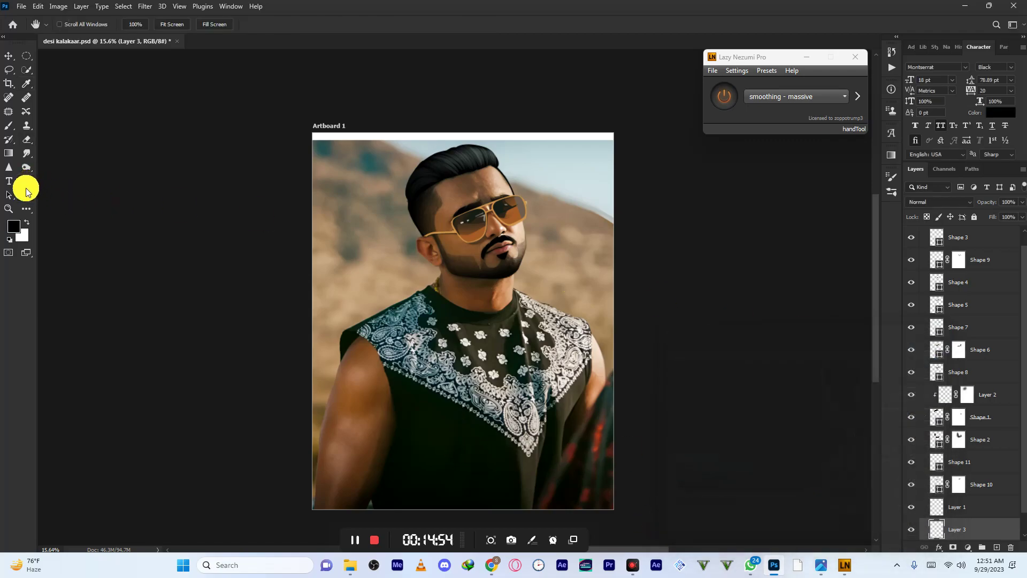
scroll(456, 260, "down", 1)
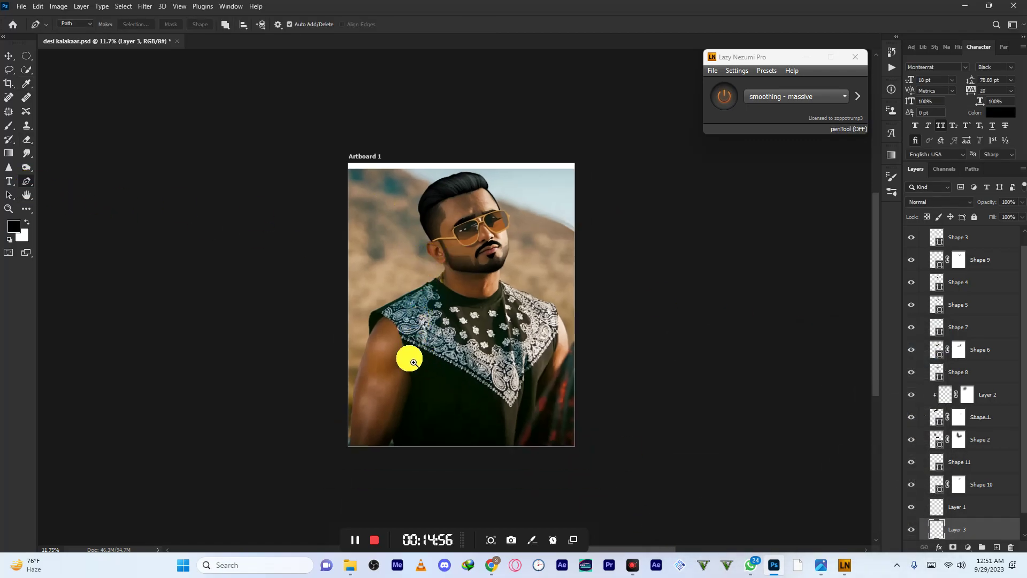
scroll(380, 335, "up", 3)
left_click(356, 343)
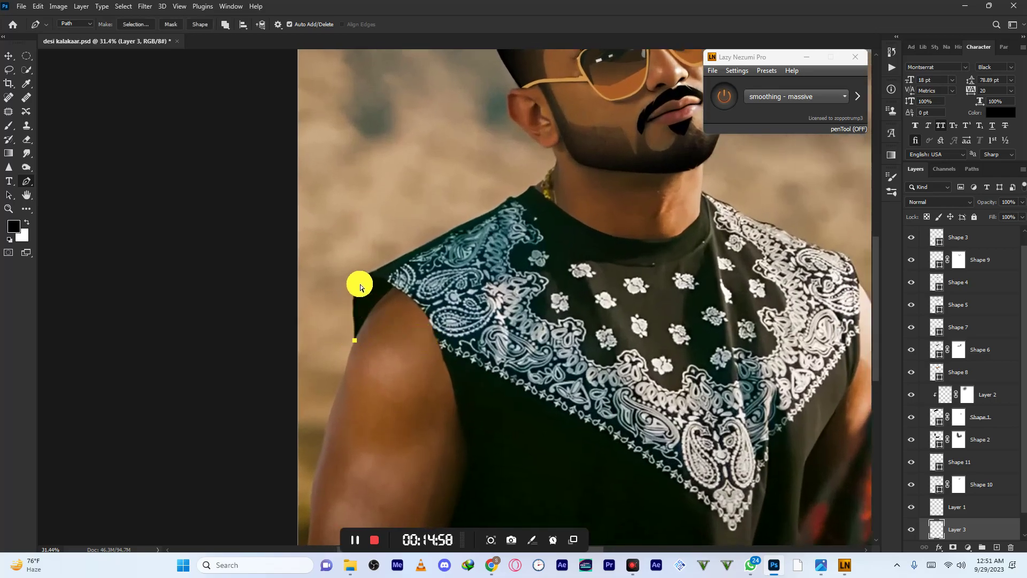
scroll(377, 280, "up", 2)
left_click_drag(366, 271, 389, 257)
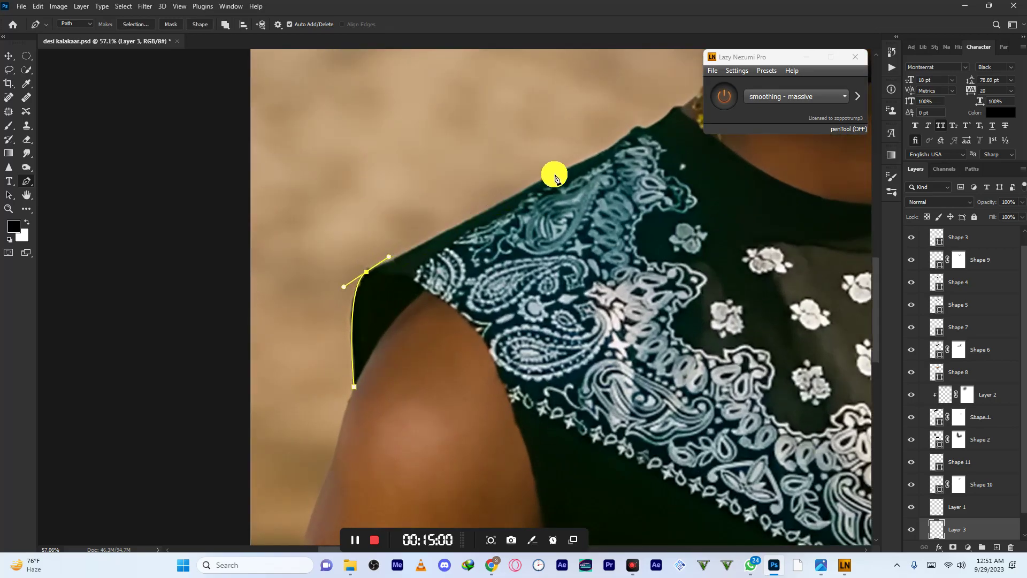
left_click_drag(621, 139, 420, 203)
- Continue the shirt path around the curved neckline and along the opposite shoulder
left_click_drag(596, 262, 708, 254)
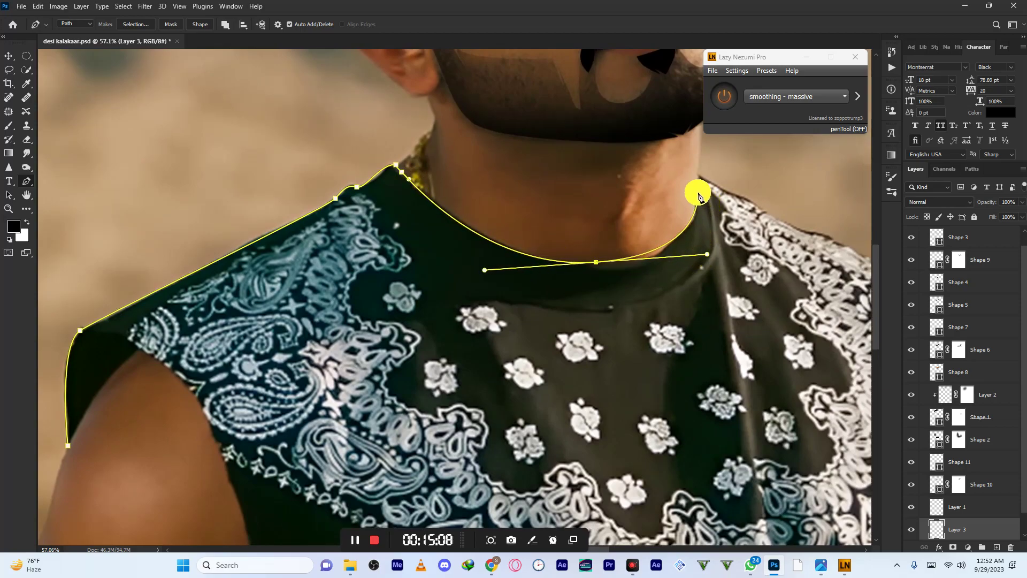
left_click_drag(599, 262, 509, 290)
left_click_drag(556, 223, 542, 130)
left_click(557, 216)
left_click_drag(605, 252, 469, 231)
left_click_drag(536, 257, 615, 294)
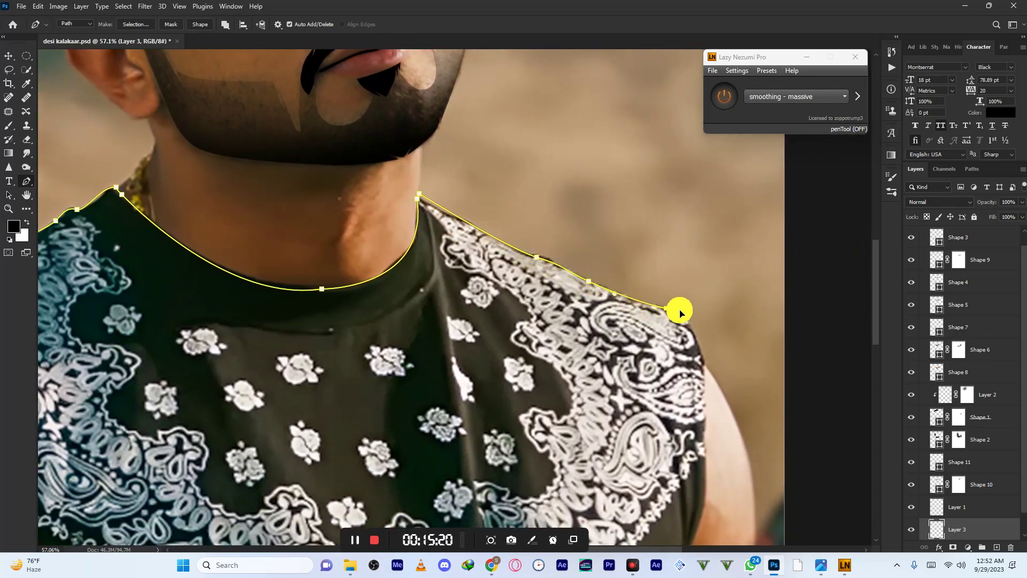
- Trace the shirt path around the outer shoulder and down the sleeve opening to the torso's side
left_click_drag(682, 320, 577, 178)
left_click_drag(602, 227, 601, 263)
left_click_drag(602, 299, 581, 263)
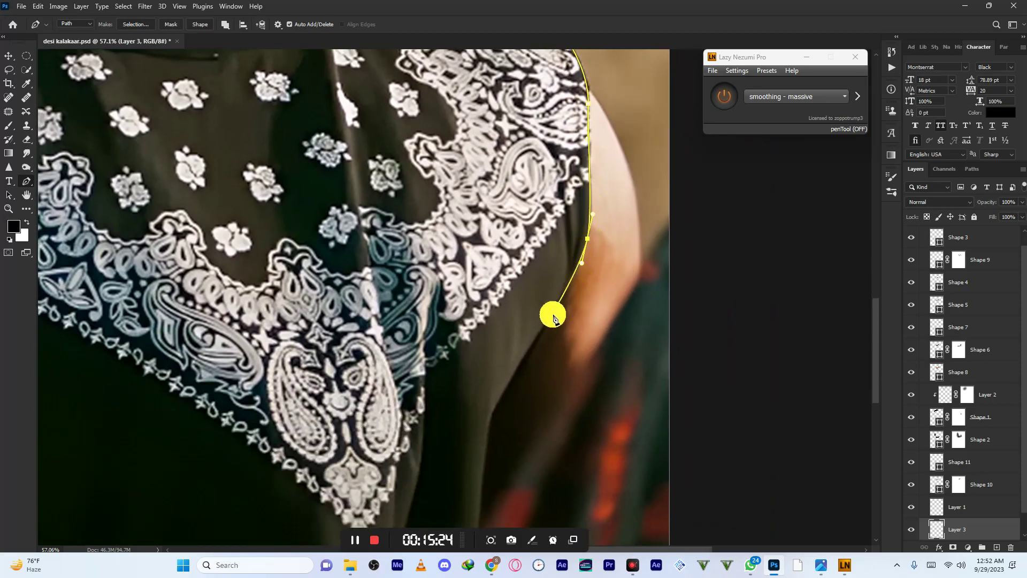
left_click_drag(523, 359, 491, 415)
left_click_drag(482, 452, 509, 246)
scroll(453, 273, "down", 5)
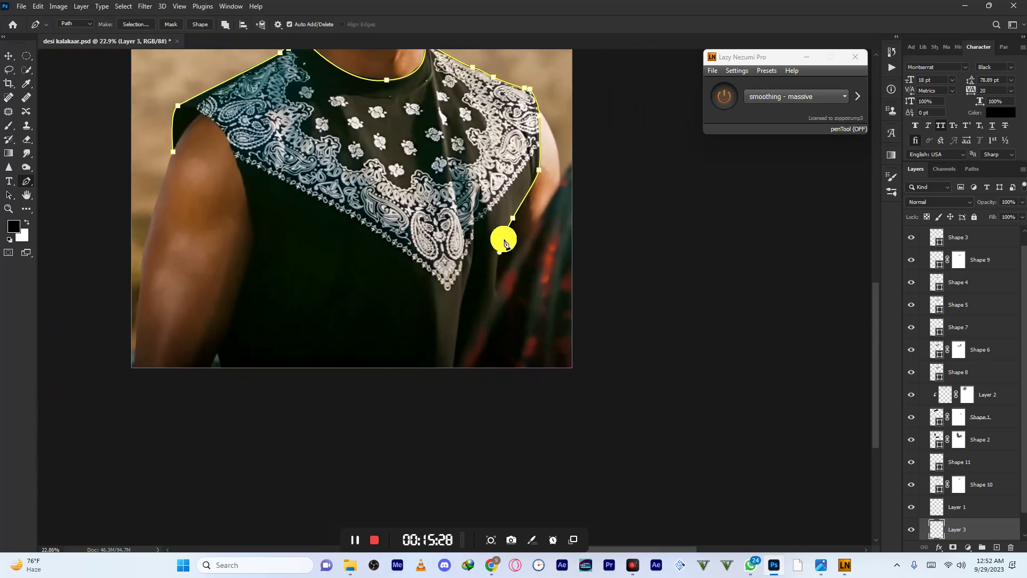
scroll(498, 228, "down", 1)
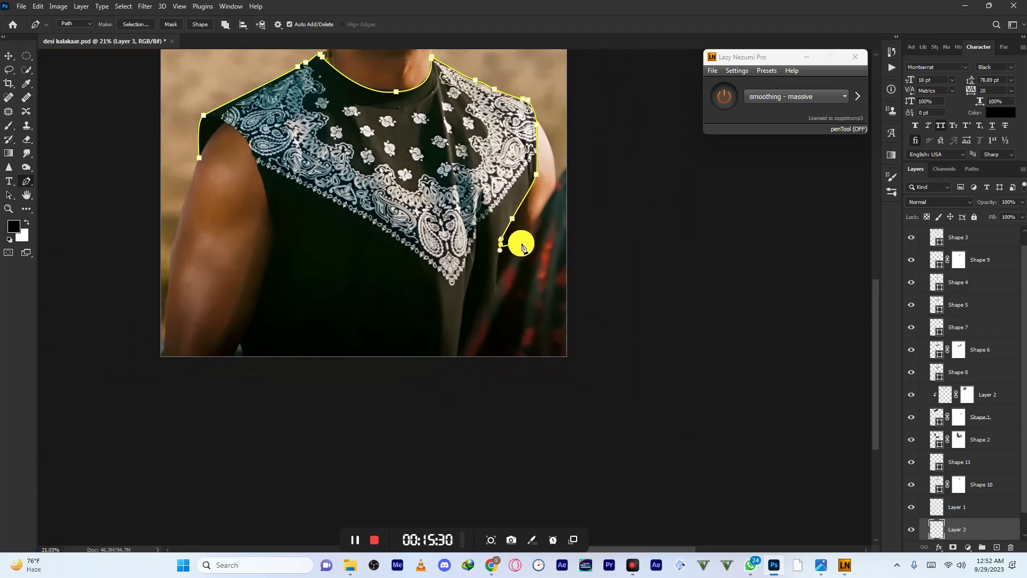
left_click(506, 288)
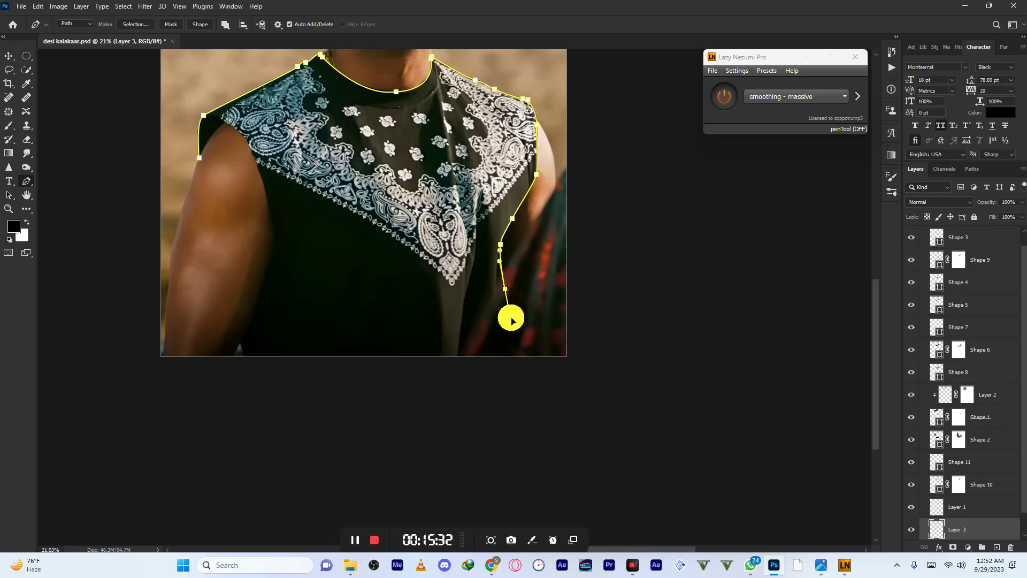
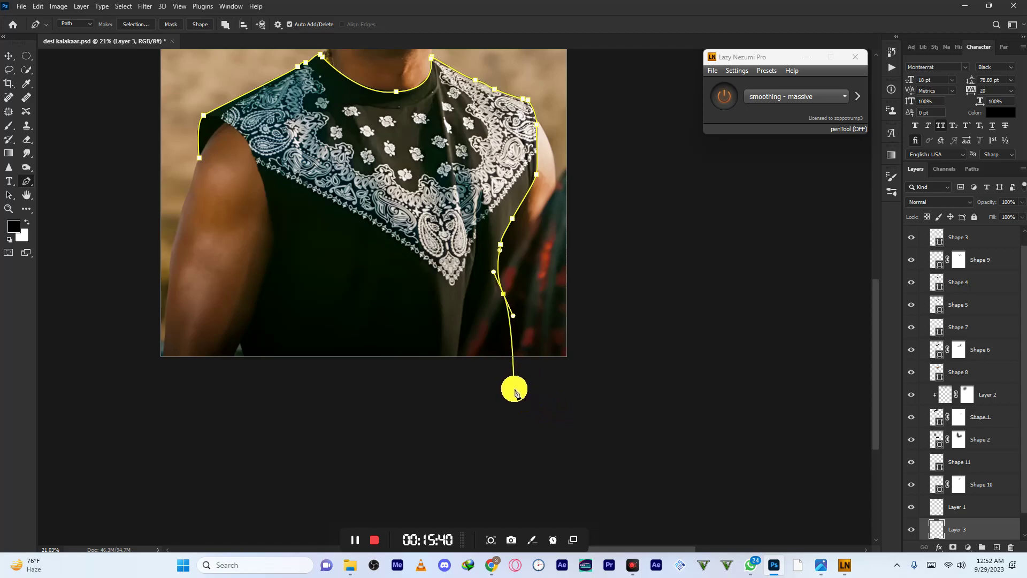
key("ctrl+z")
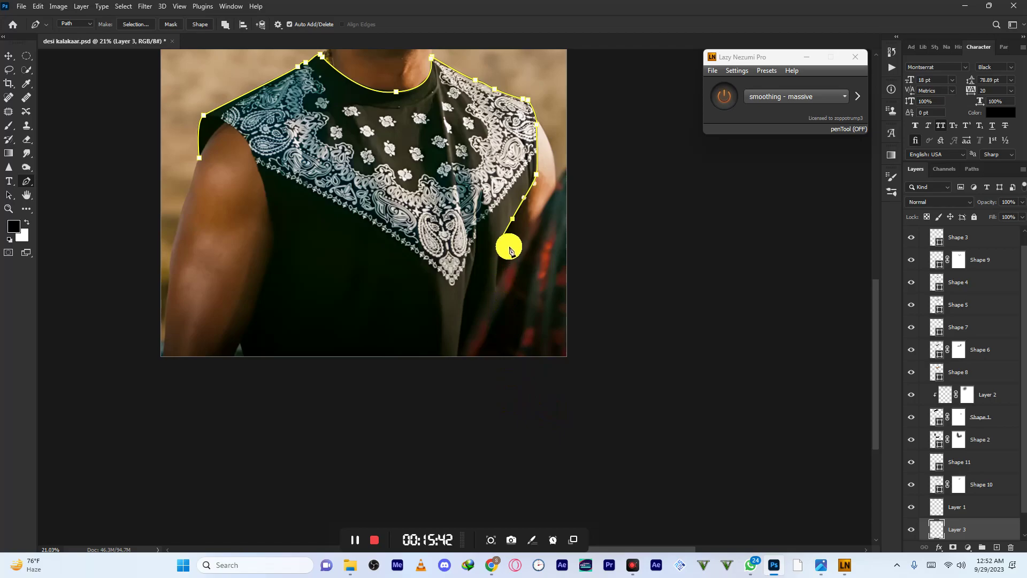
left_click_drag(501, 288, 503, 313)
key("ctrl+z")
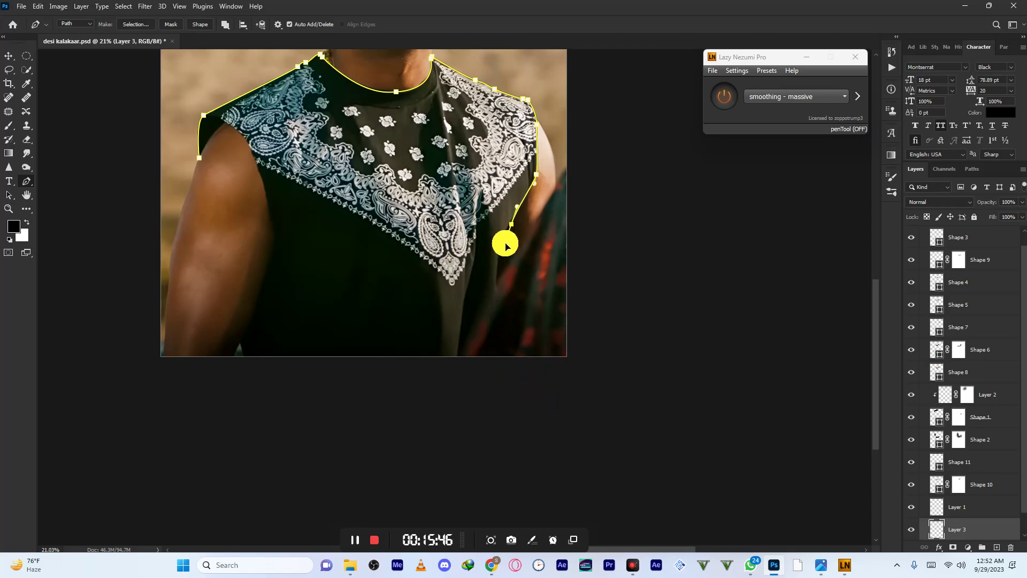
- Extend the shirt path down the torso's side to a corner just below the artboard
left_click_drag(508, 292, 510, 310)
left_click_drag(517, 364, 518, 374)
left_click(509, 395)
- Bring the shirt path back up the other side of the torso, around the armhole, and close it at its starting point
left_click(238, 342)
left_click(265, 274)
left_click_drag(267, 207, 261, 173)
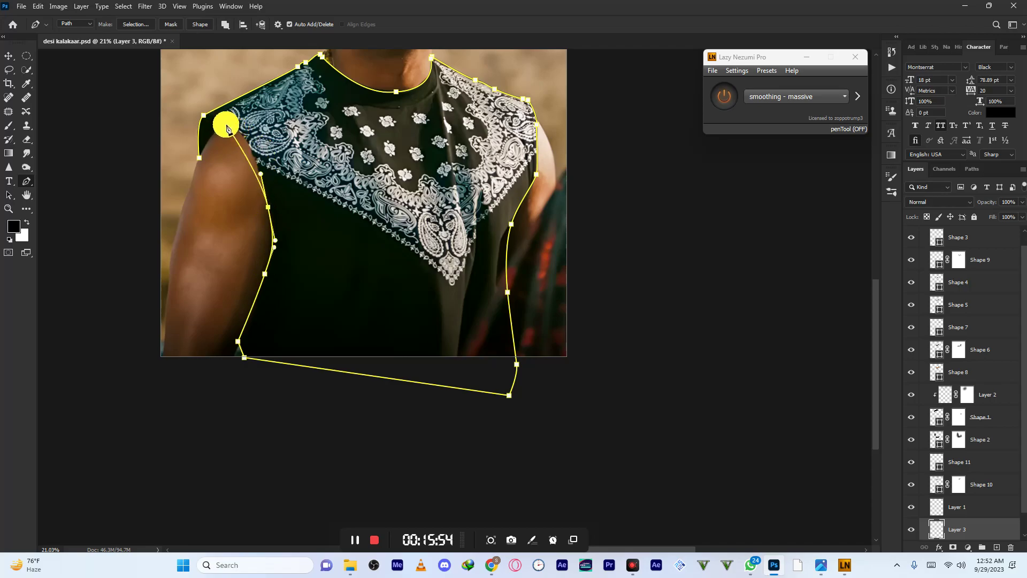
left_click_drag(217, 122, 192, 102)
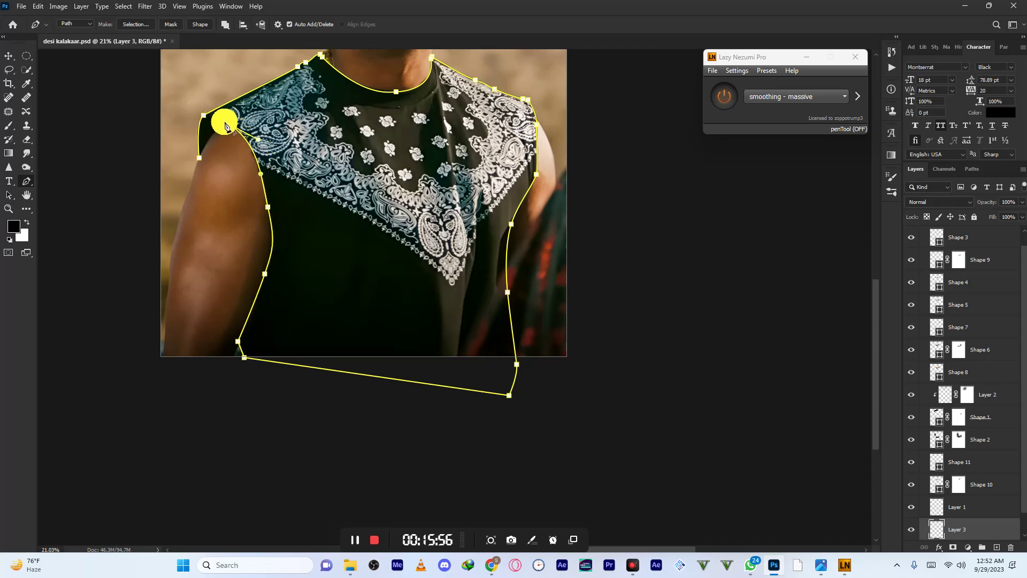
left_click_drag(199, 158, 191, 181)
- Convert the closed shirt path into a black filled shape
left_click_drag(296, 189, 266, 189)
scroll(266, 189, "down", 1)
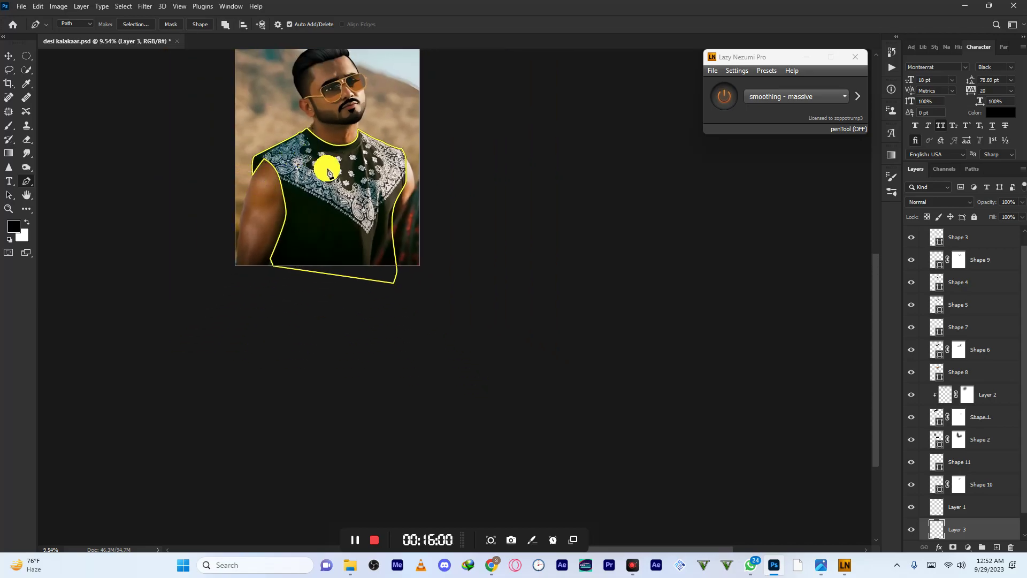
scroll(339, 154, "up", 3)
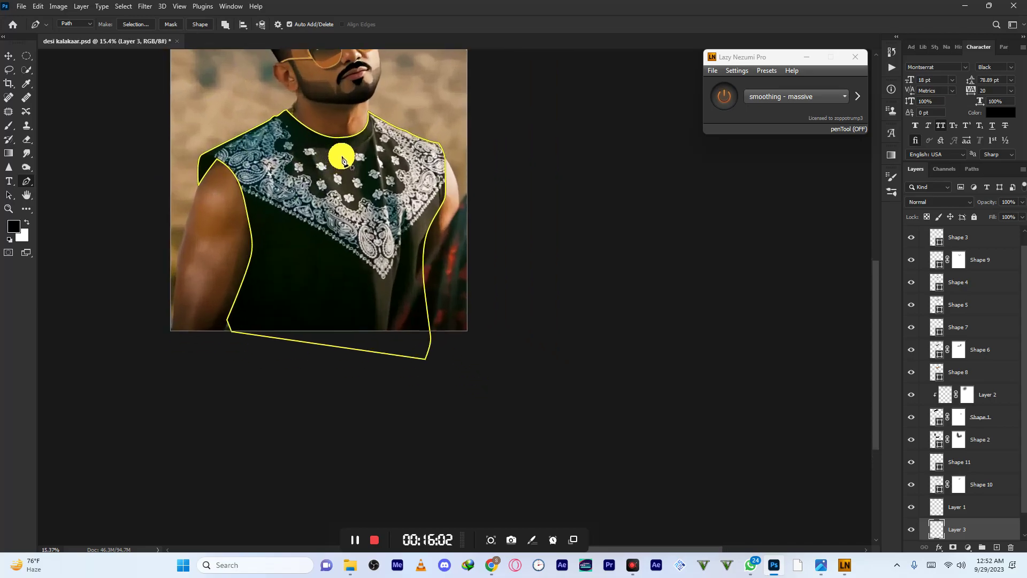
left_click(199, 24)
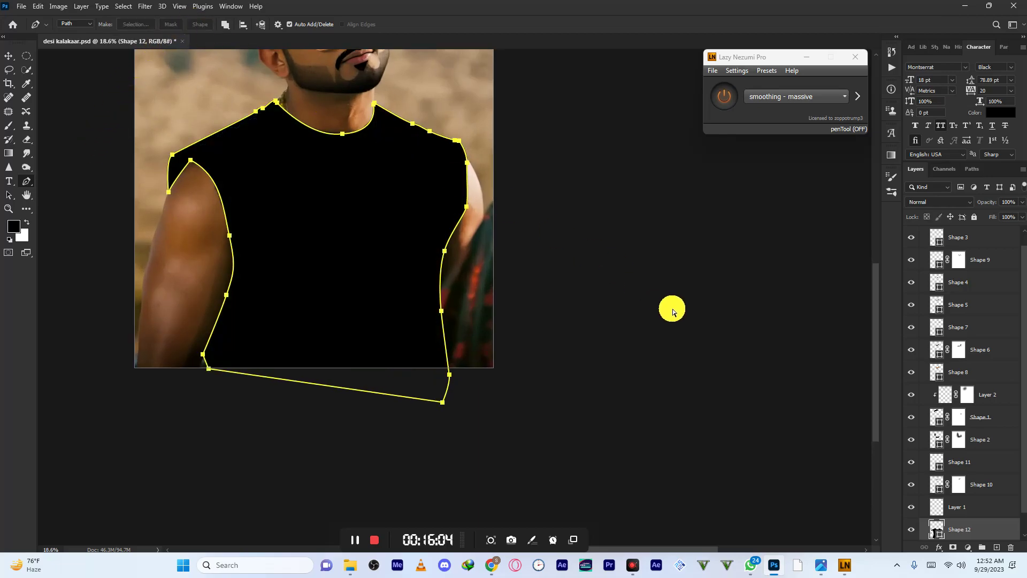
scroll(509, 332, "down", 4)
scroll(498, 323, "down", 1)
scroll(439, 289, "up", 3)
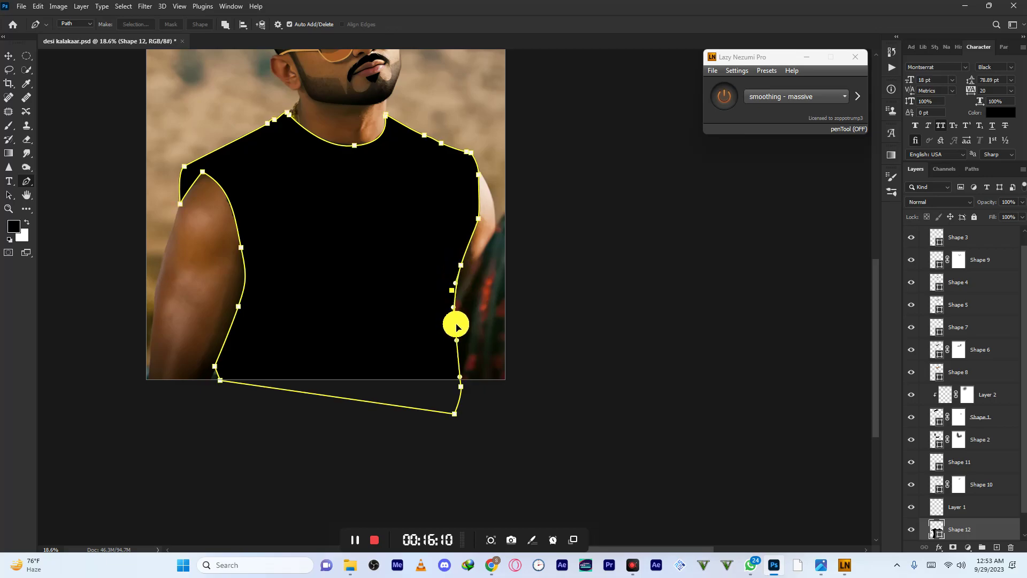
scroll(502, 341, "down", 5)
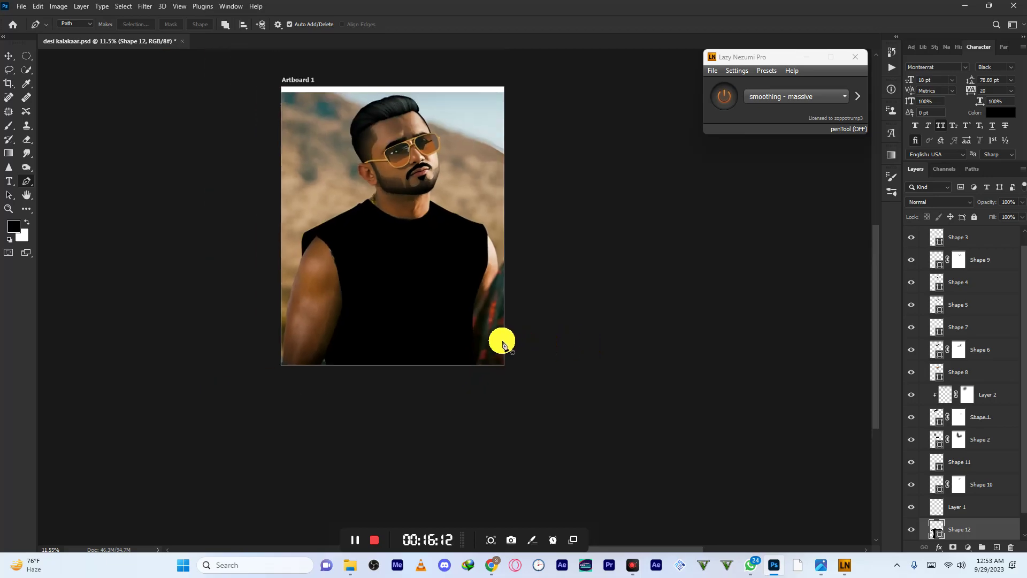
- Hide the black shirt shape and add a new empty layer with the shirt's outline loaded as a selection
scroll(538, 352, "up", 2)
left_click(912, 529)
left_click(911, 530)
left_click(911, 529)
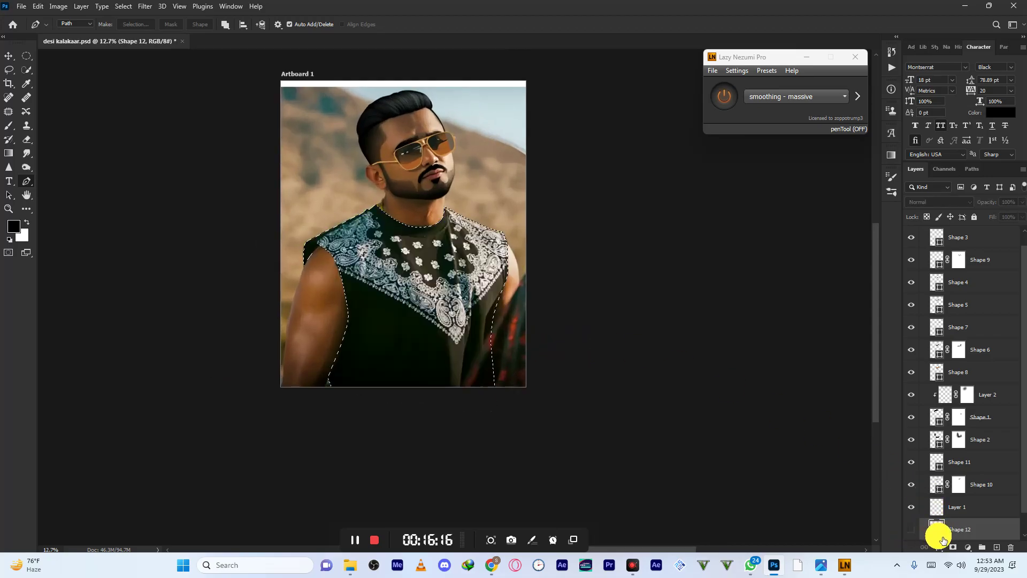
scroll(459, 273, "up", 1)
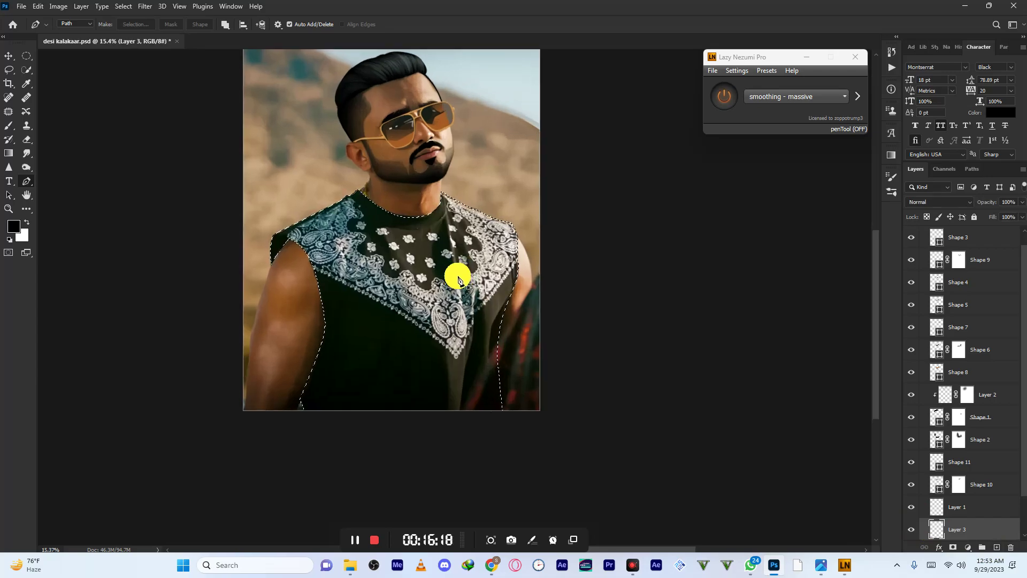
- Start a highlight path on the shirt: curve it beneath the collar, up to the chin, and over the shoulder to the armhole
scroll(382, 206, "up", 2)
left_click(348, 200)
left_click_drag(459, 247, 529, 234)
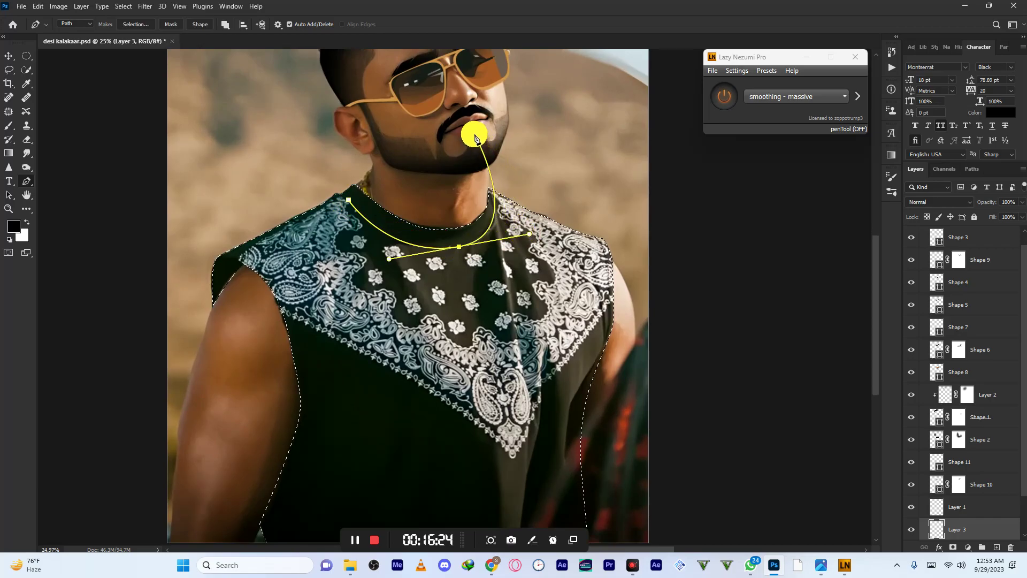
key("ctrl+z")
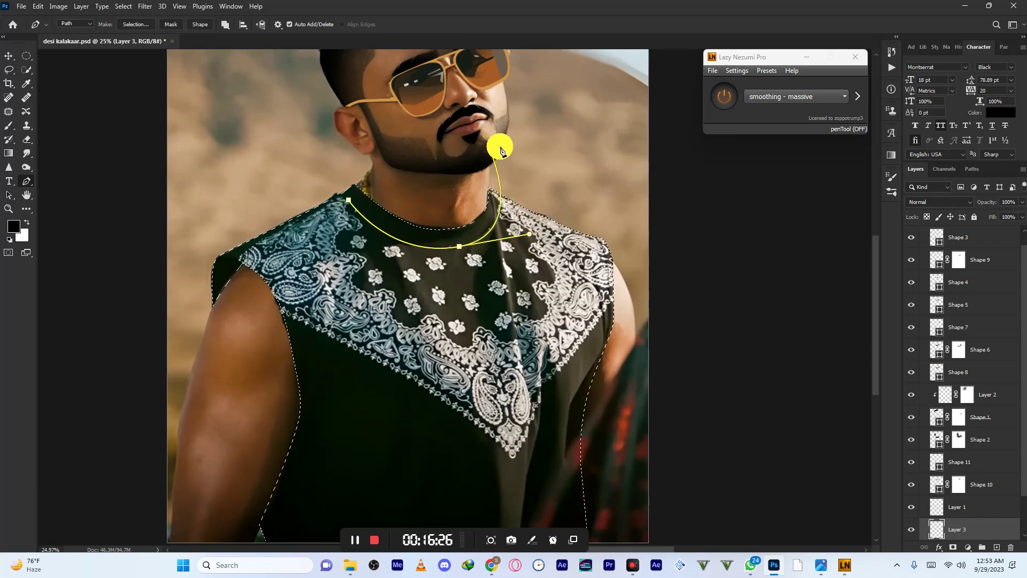
left_click(489, 149)
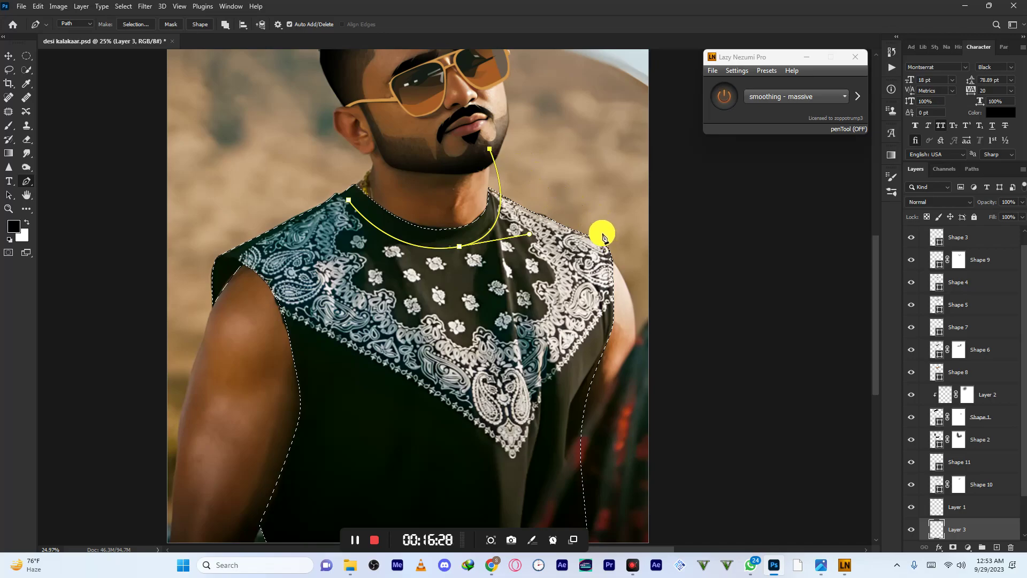
left_click(588, 229)
left_click_drag(583, 239, 522, 127)
left_click_drag(538, 220, 520, 140)
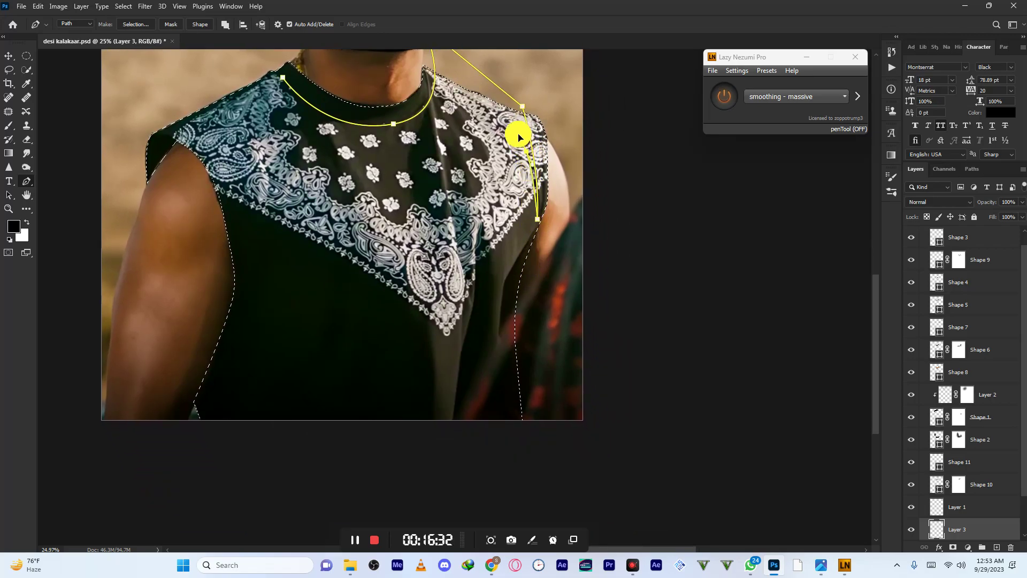
- Extend the path with a narrow notch beside the armhole and down the torso's side to just below the artboard
left_click_drag(529, 242, 502, 390)
scroll(511, 305, "down", 3)
key("ctrl+z")
left_click_drag(528, 279, 530, 358)
left_click(469, 372)
- Trace a narrow fold notch up to a point beside the bandana's tip and back down to below the artboard
left_click_drag(472, 304, 511, 202)
left_click_drag(487, 127, 480, 65)
left_click(487, 128, "alt")
left_click_drag(466, 290, 382, 473)
left_click(375, 480)
left_click_drag(398, 435, 405, 396)
- Run the path diagonally up across the chest, around outside the other shoulder, and close it at its collar starting point
left_click_drag(246, 234, 202, 179)
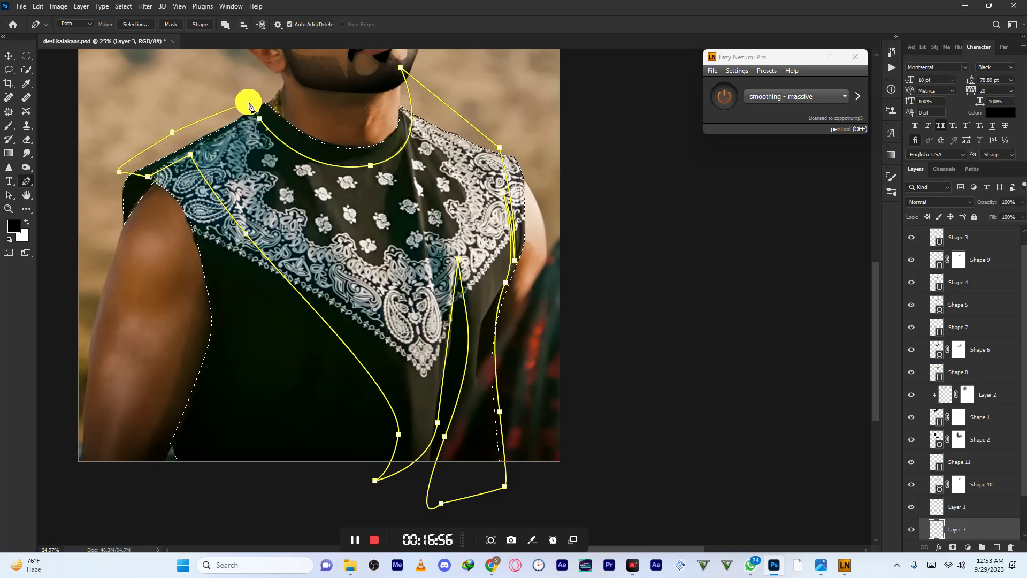
left_click(277, 98, "ctrl")
key("ctrl+space")
mouse_move(375, 174)
left_mouse_down()
mouse_move(346, 172)
mouse_move(368, 176)
mouse_move(355, 173)
left_mouse_up()
- Add a second closed path forming a thin crescent along the collar seam
scroll(362, 177, "up", 3)
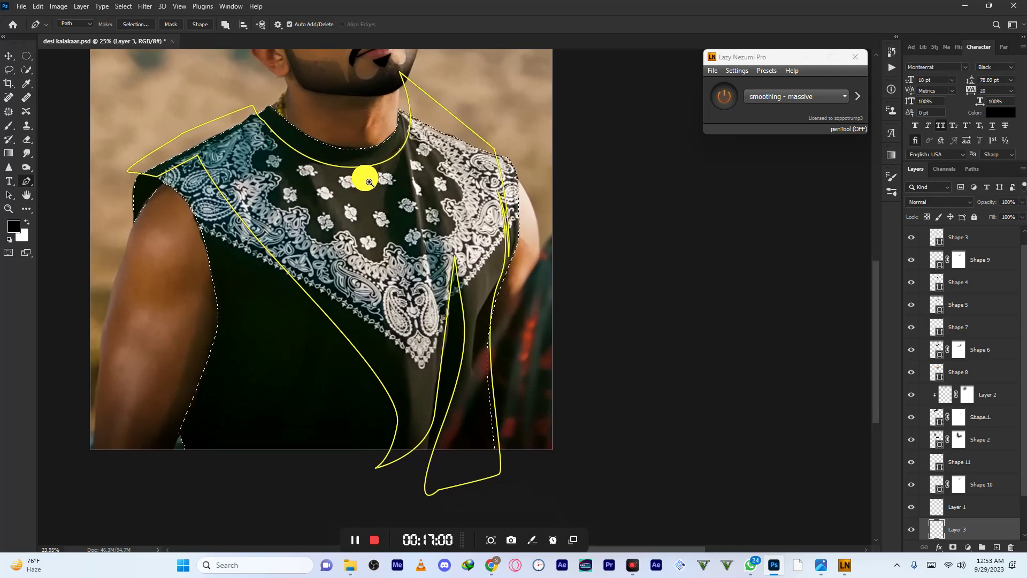
scroll(358, 171, "down", 4)
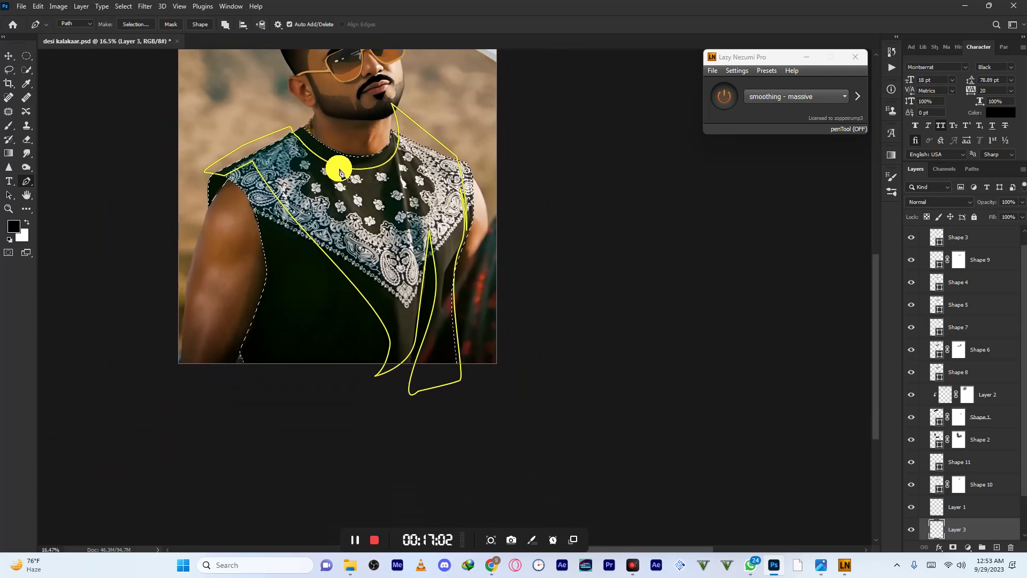
scroll(383, 165, "up", 4)
scroll(406, 140, "up", 2)
left_click(236, 202)
scroll(372, 263, "down", 3)
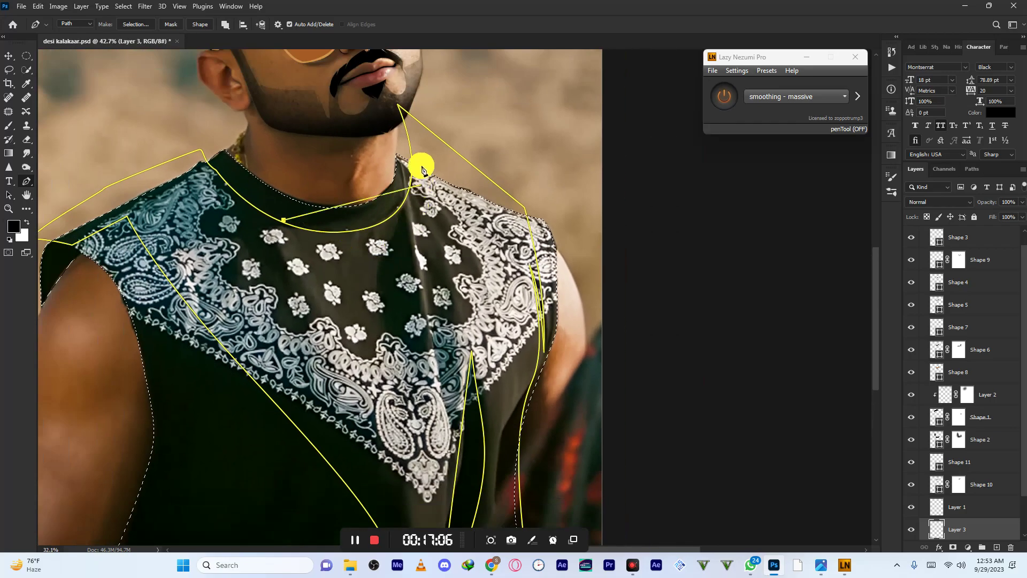
left_click_drag(408, 154, 400, 112)
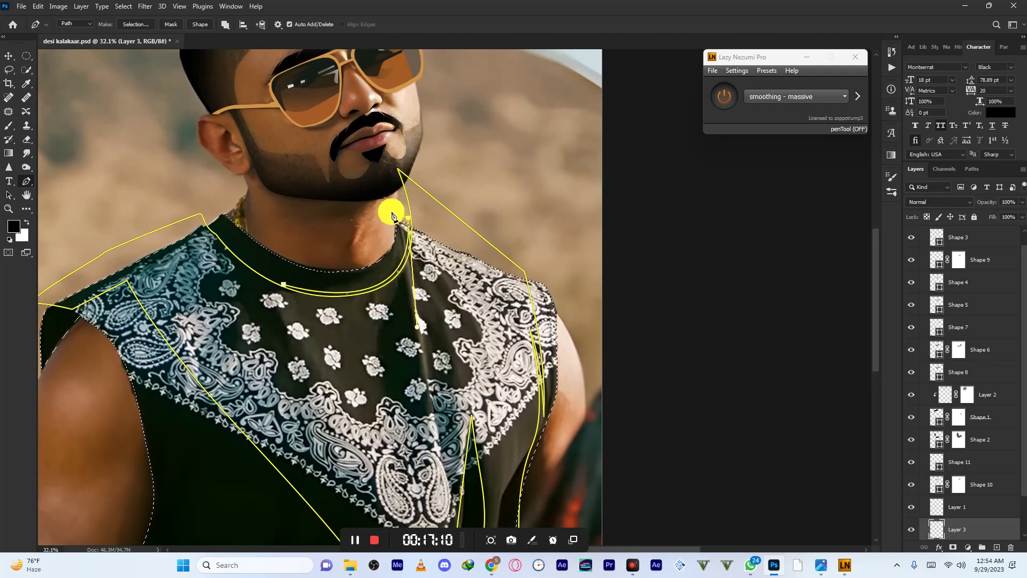
left_click_drag(284, 285, 160, 282)
scroll(308, 177, "down", 5)
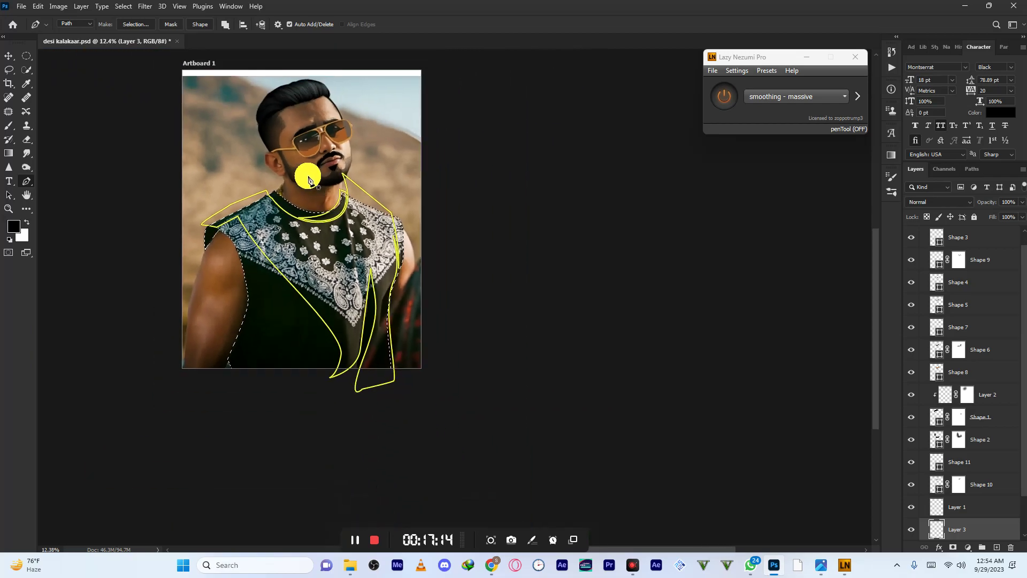
scroll(365, 247, "up", 1)
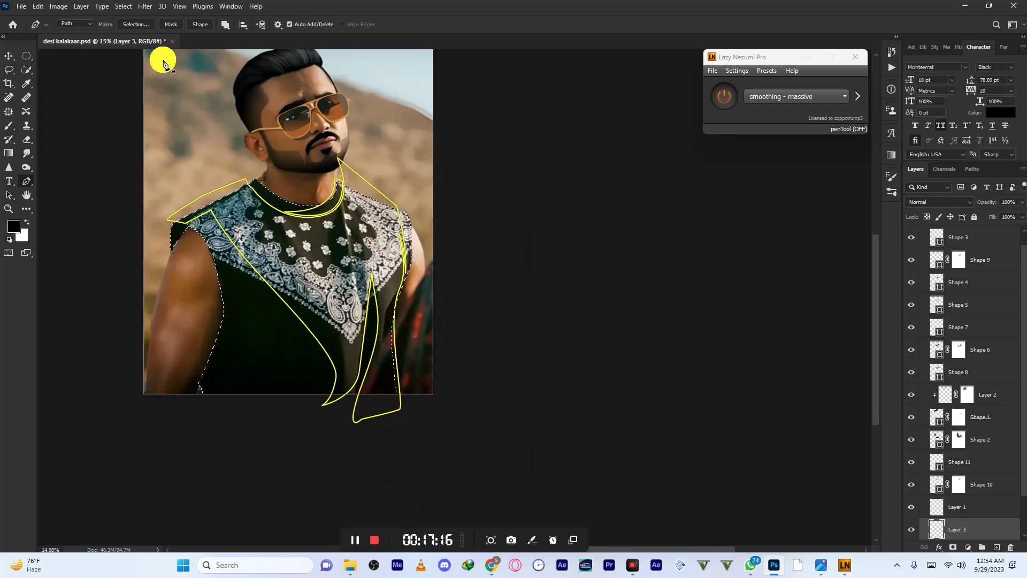
- Set the foreground colour to grey-brown #767260, starting from a colour sampled on the shirt below the bandana
left_click(15, 227)
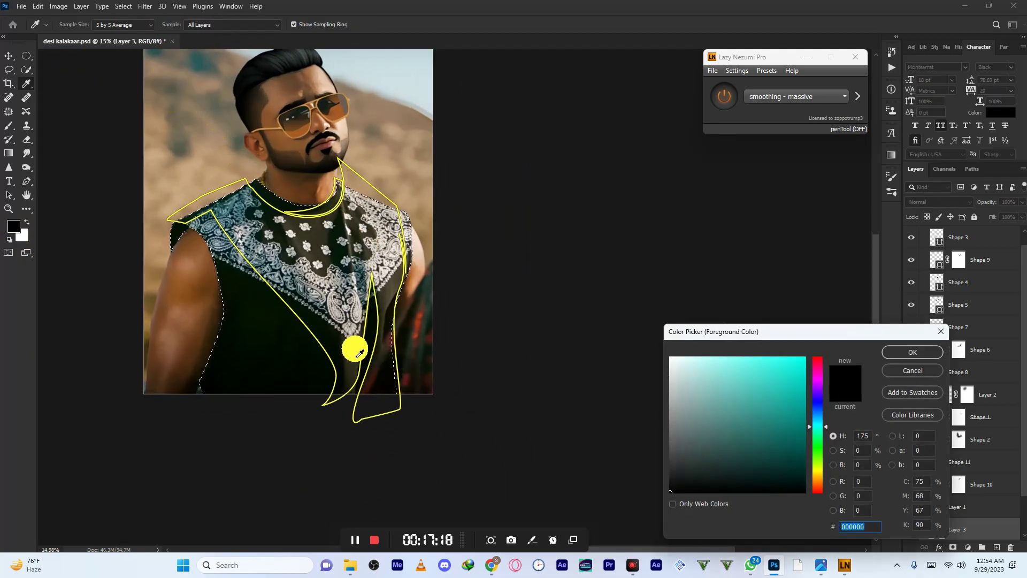
left_click(352, 352)
left_click(707, 454)
left_click_drag(707, 454, 699, 435)
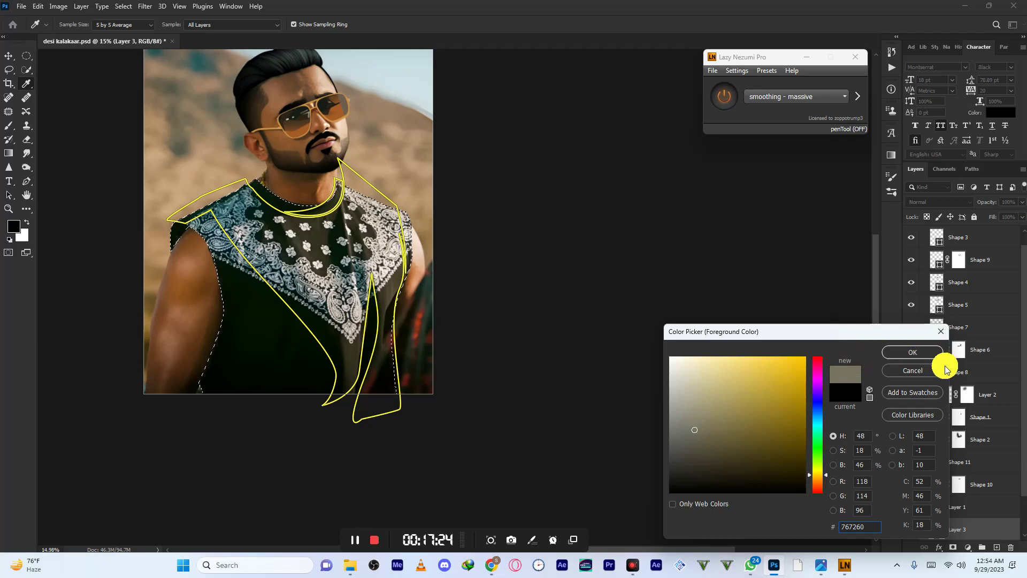
left_click(912, 352)
- Convert the highlight paths into a filled shape
key("p")
left_click(203, 25)
key("Return")
scroll(589, 277, "down", 3)
scroll(400, 285, "up", 3)
scroll(401, 289, "up", 1)
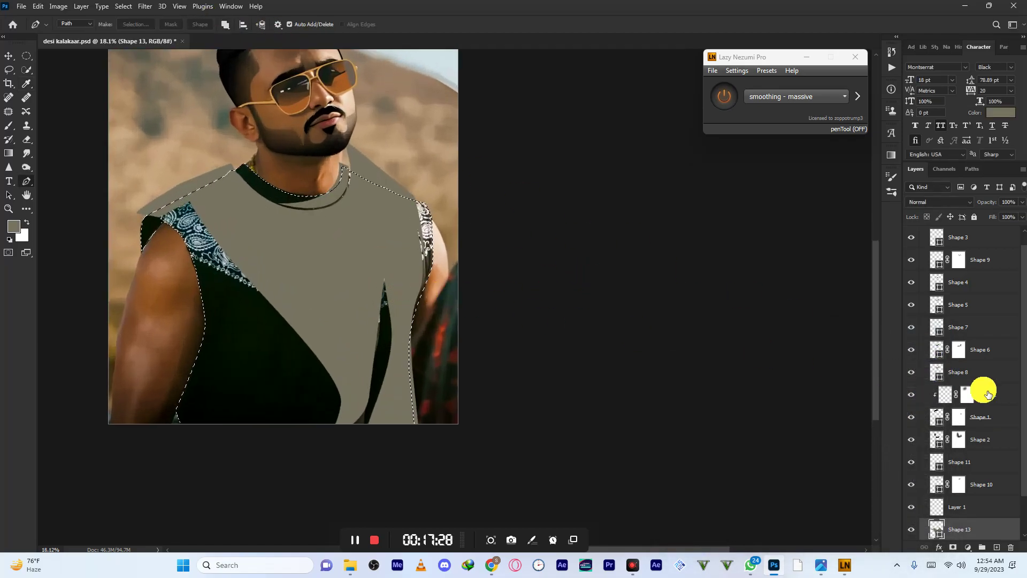
- Hide and show the new highlight shape to compare it with the shirt underneath
left_click(912, 530)
left_click(911, 529)
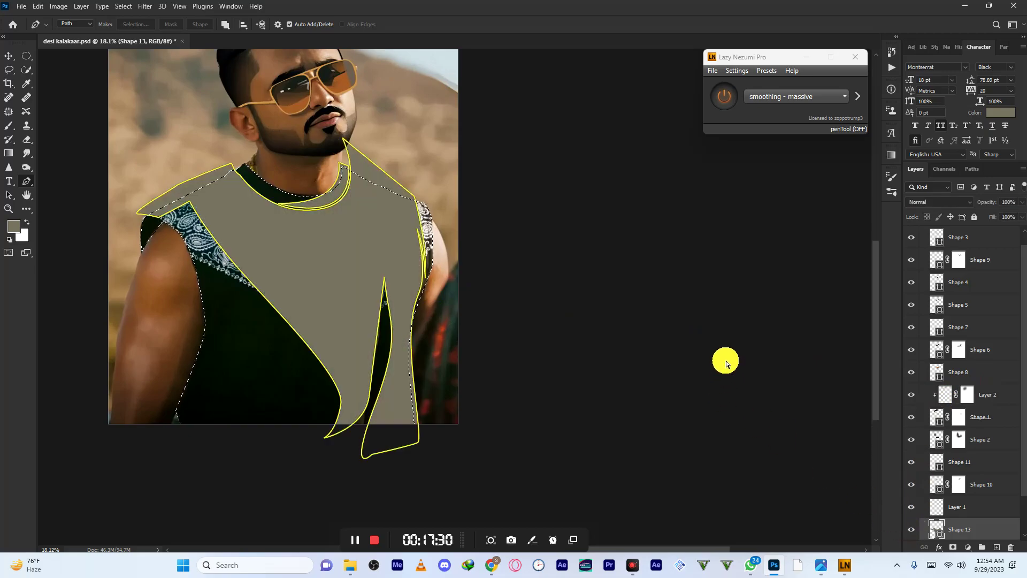
left_click(912, 529)
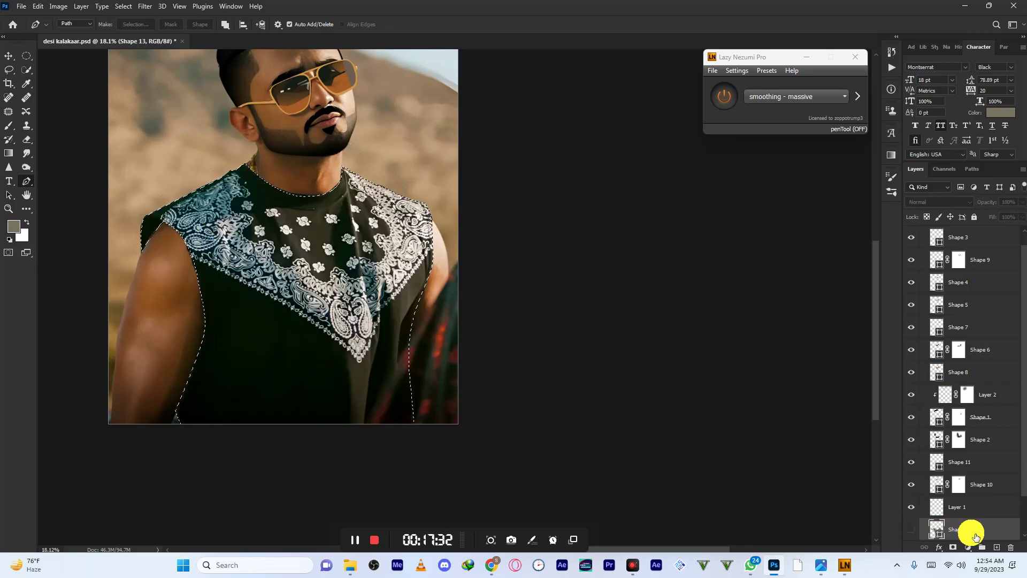
left_click(912, 529)
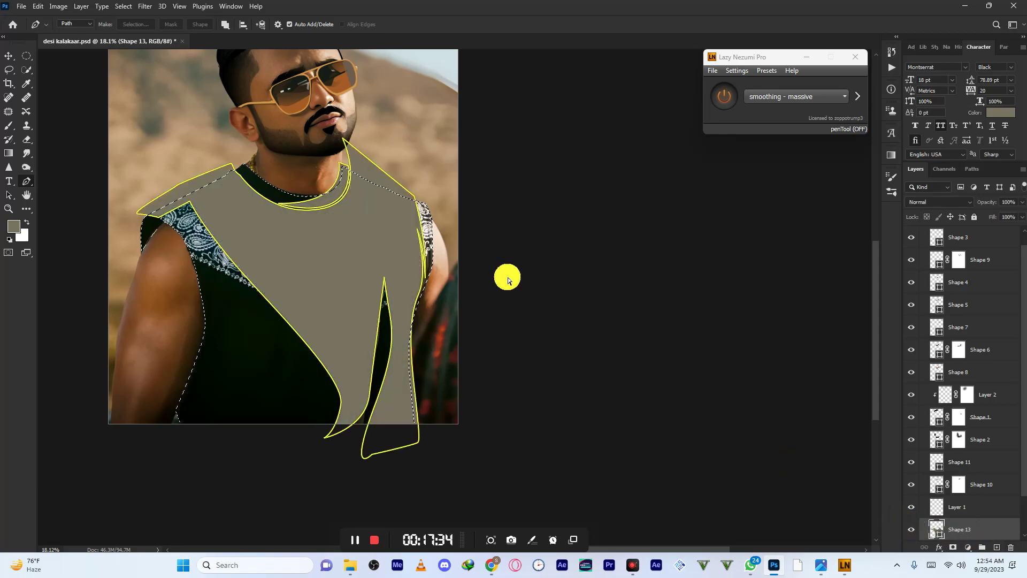
- Set the path operation to Subtract Front Shape and lower the highlight shape's opacity to 0%
left_click(225, 24)
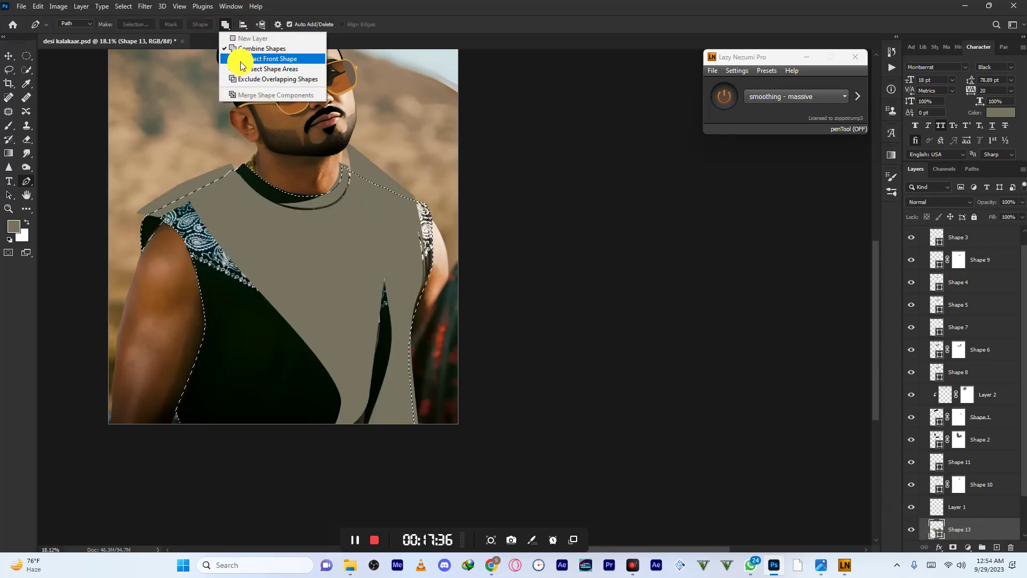
left_click(240, 52)
scroll(338, 259, "up", 3)
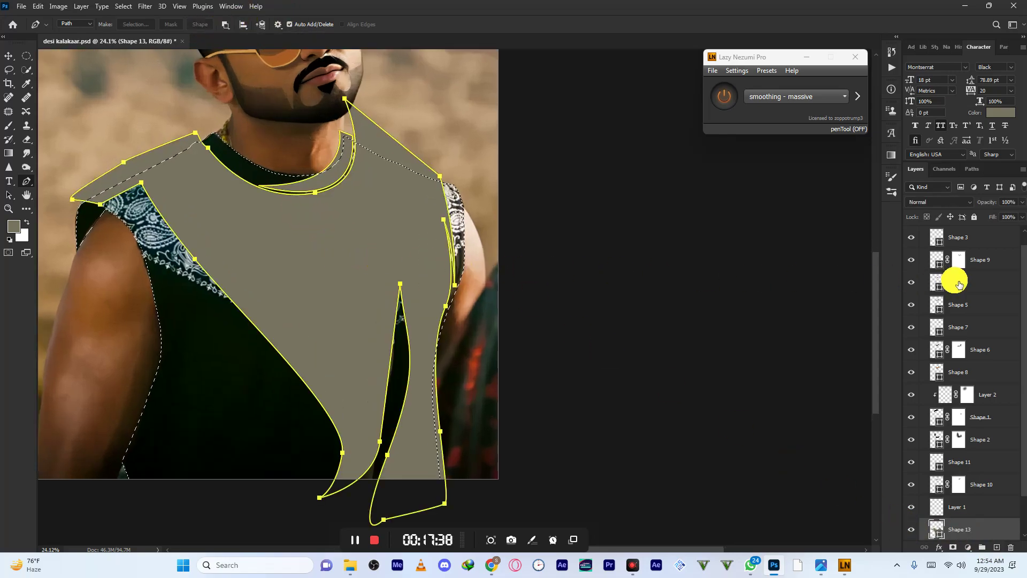
left_click_drag(992, 201, 550, 219)
scroll(227, 215, "up", 1)
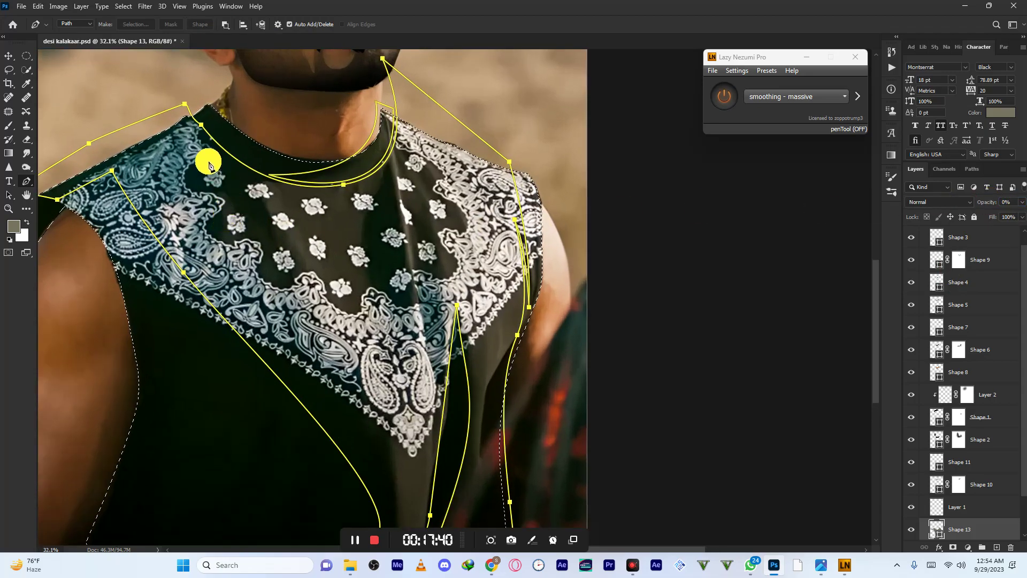
- Cut a long wedge-shaped fold from the collar down across the chest, and restore the shape's opacity to 100%
left_click_drag(208, 146, 211, 178)
left_click(303, 359)
left_click_drag(278, 251, 251, 149)
left_click_drag(205, 102, 203, 80)
scroll(249, 178, "down", 7)
left_click_drag(980, 202, 1026, 208)
key("Escape")
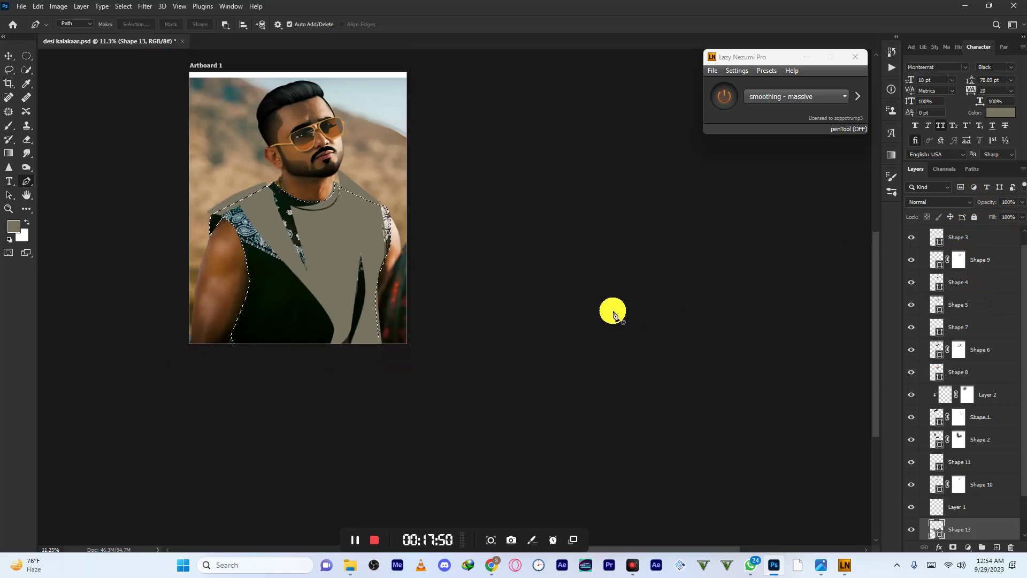
- Switch the path operation to Combine Shapes and add a narrow closed strip around the armhole edge to the highlight shape
scroll(385, 239, "up", 4)
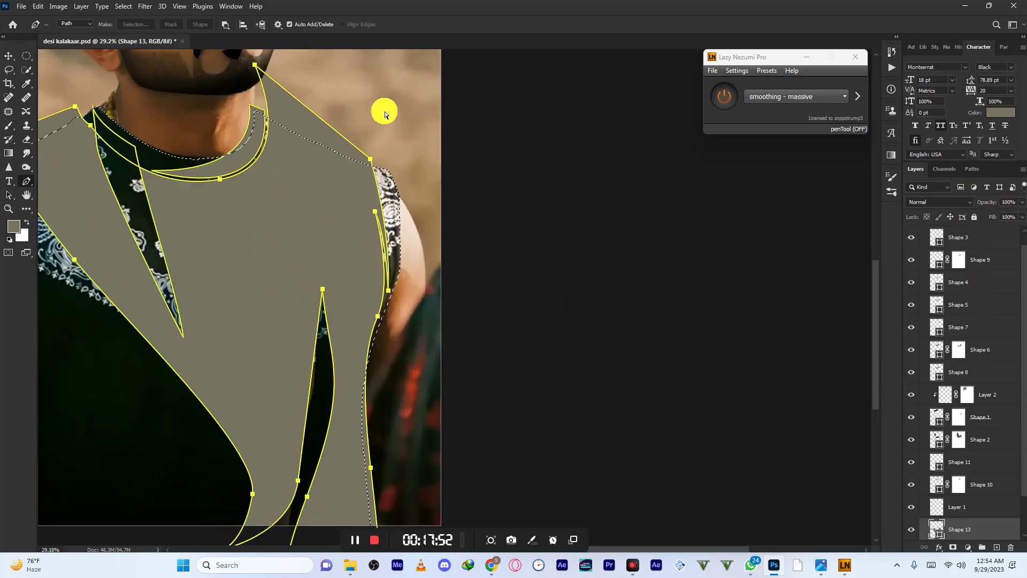
left_click(226, 24)
left_click(234, 51)
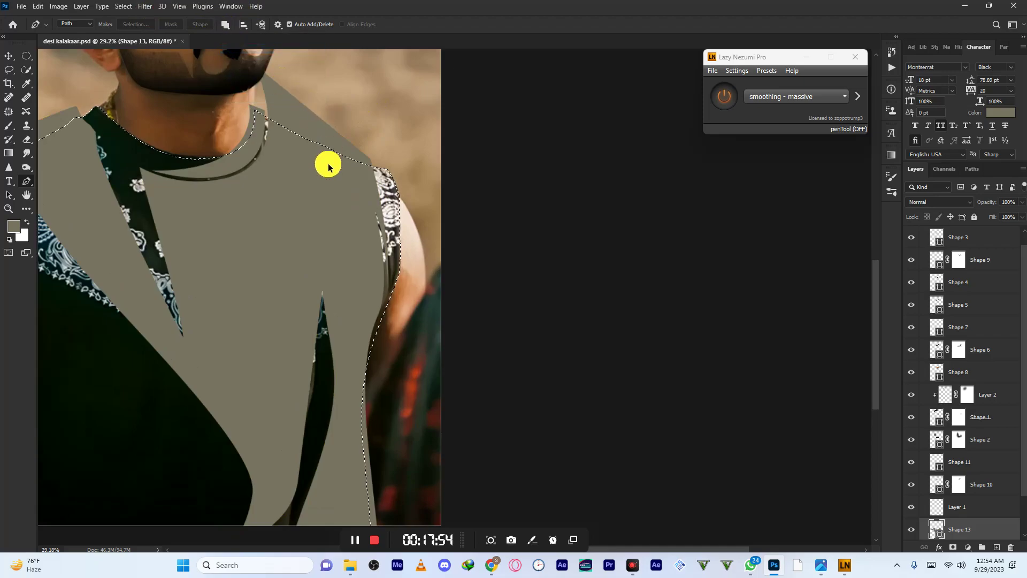
left_click(373, 155)
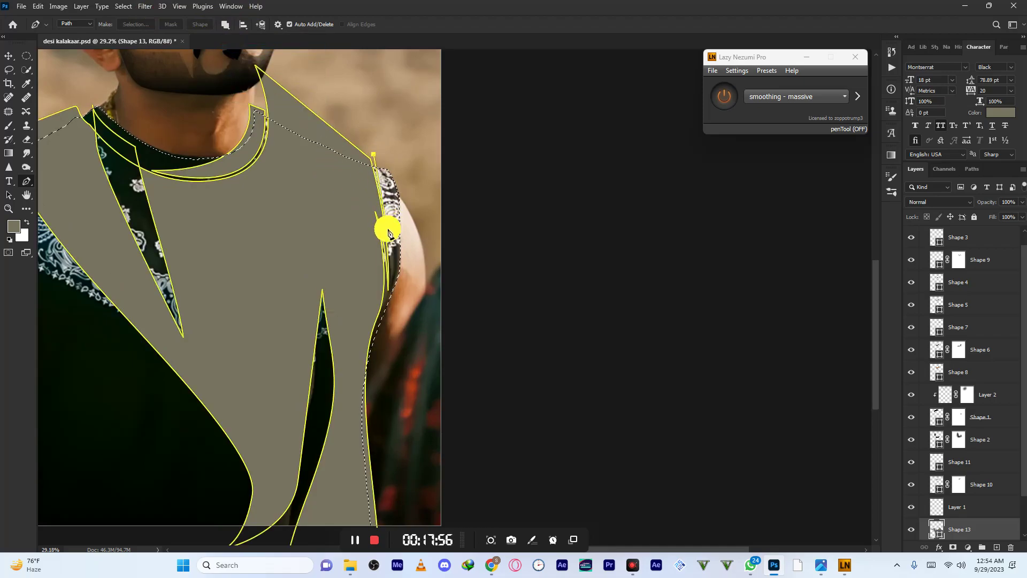
mouse_move(396, 220)
left_mouse_down()
mouse_move(386, 171)
mouse_move(394, 213)
mouse_move(414, 144)
left_mouse_up()
left_click(373, 154)
key("Return")
- Hide the grey-brown highlight shape and add a new empty layer above it with the highlight's outline loaded as a selection
scroll(429, 171, "down", 5)
scroll(426, 178, "down", 3)
scroll(257, 223, "up", 1)
scroll(257, 223, "down", 1)
scroll(947, 488, "down", 2)
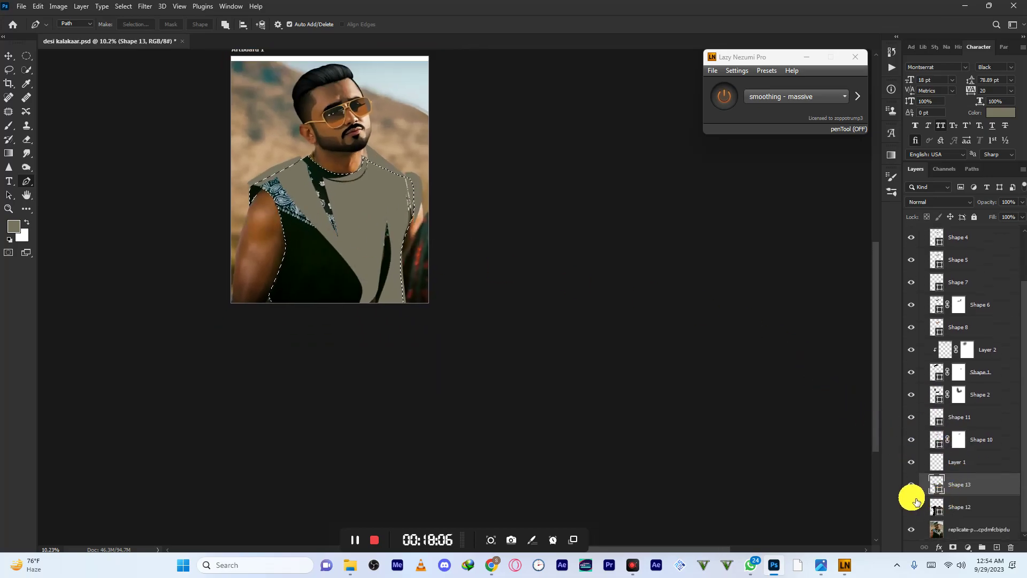
left_click(914, 488)
left_click(996, 547)
- Draw a closed wedge path from beneath the collar down to the bandana's paisley motif and back up along the neckline
scroll(432, 247, "up", 2)
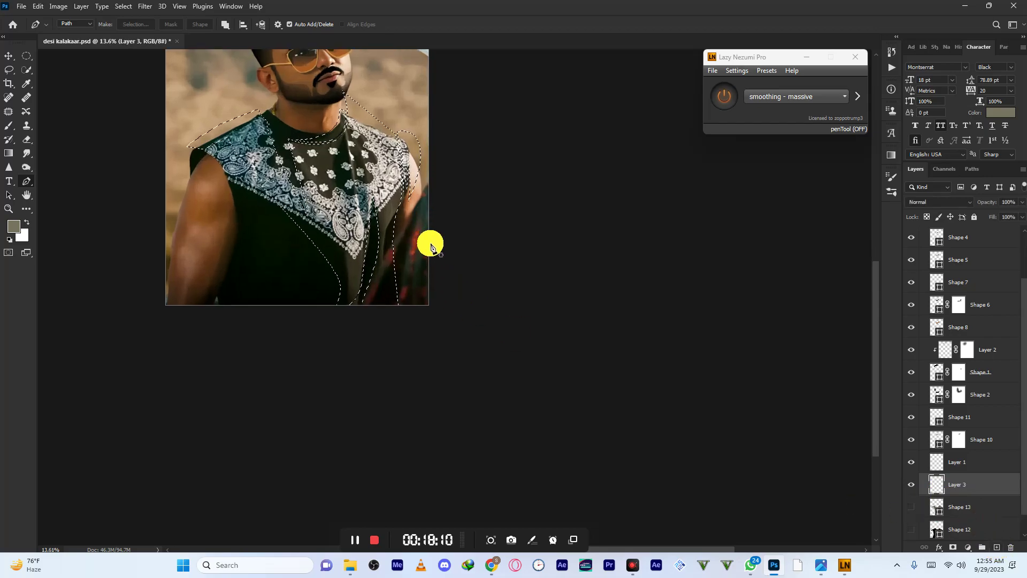
scroll(375, 136, "up", 3)
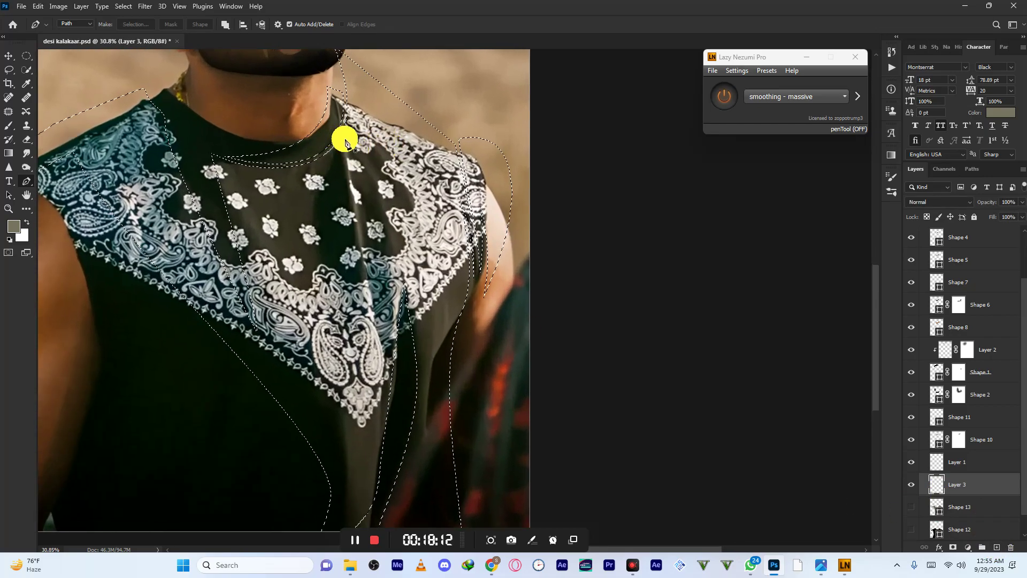
left_click(214, 158)
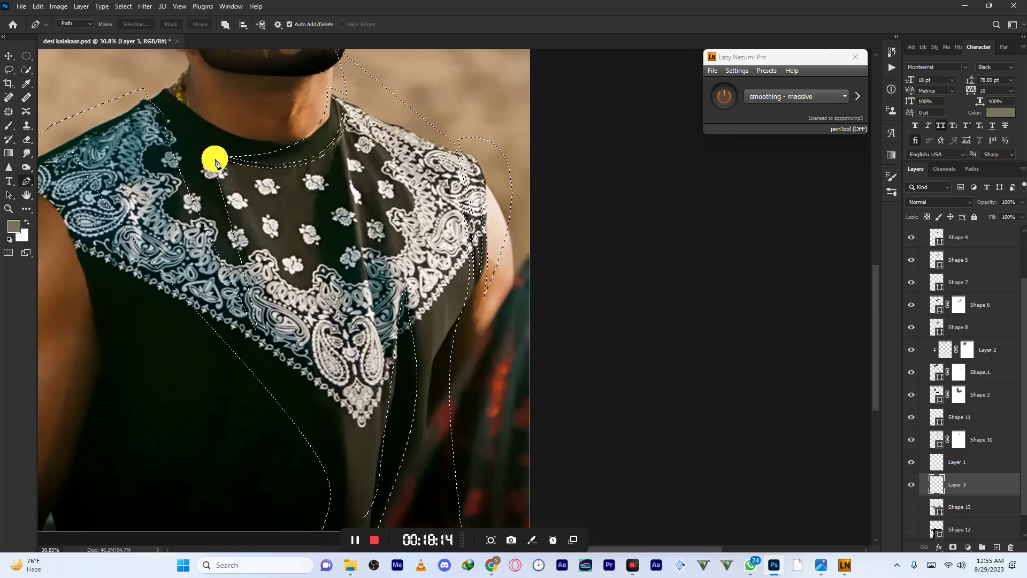
left_click_drag(280, 271, 295, 296)
left_click(334, 349)
left_click_drag(319, 192, 322, 174)
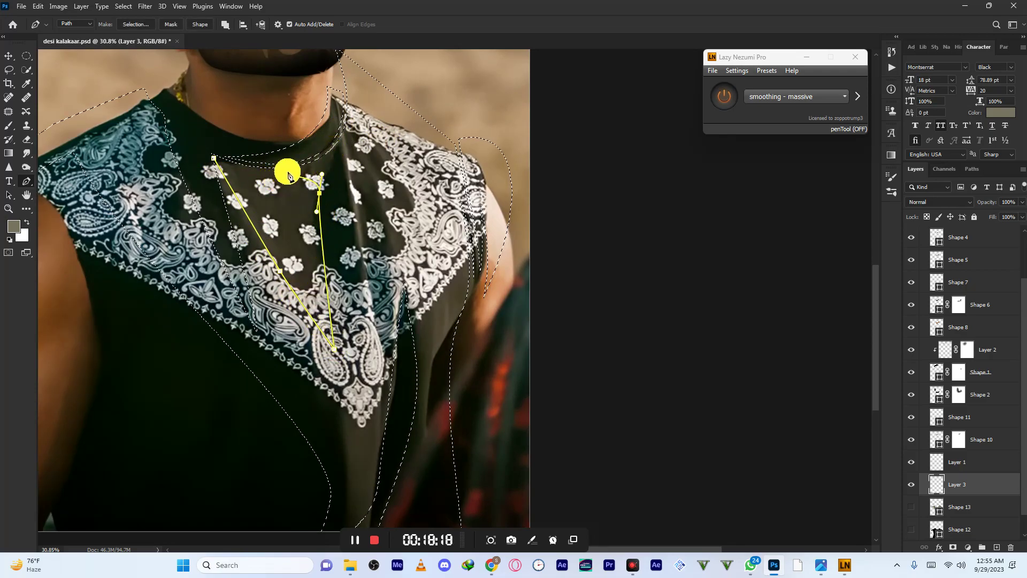
left_click(341, 142)
left_click_drag(214, 159, 122, 121)
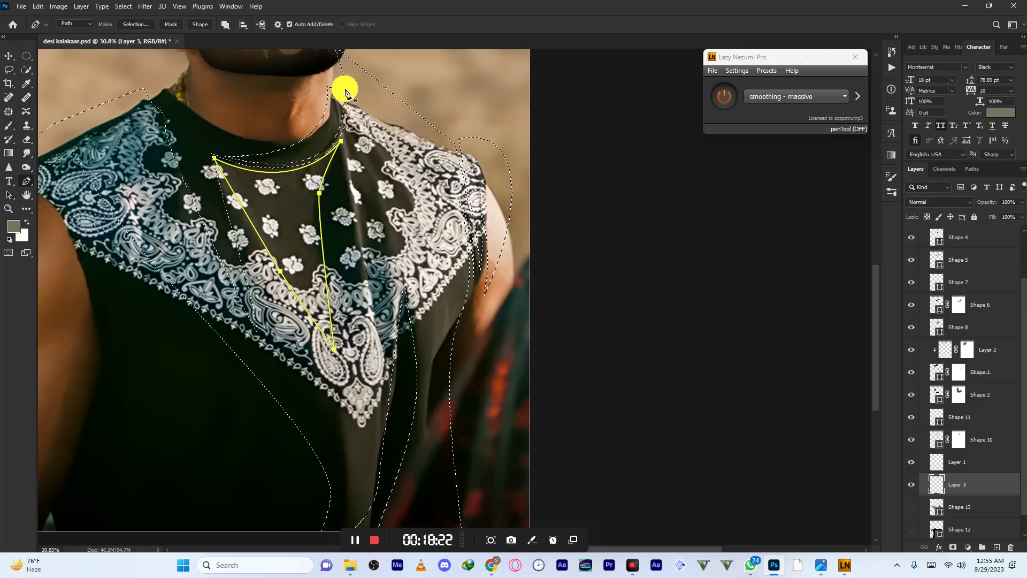
- Trace a path from beside the collar down the chest folds to the hem and back up the shirt's side to the armhole
left_click_drag(347, 88, 341, 152)
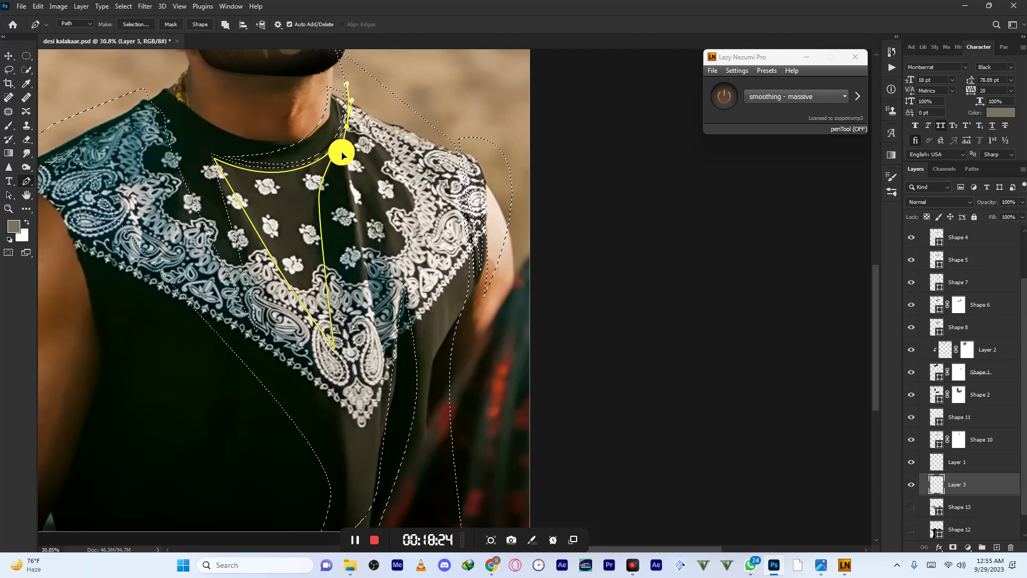
left_click_drag(376, 388, 353, 171)
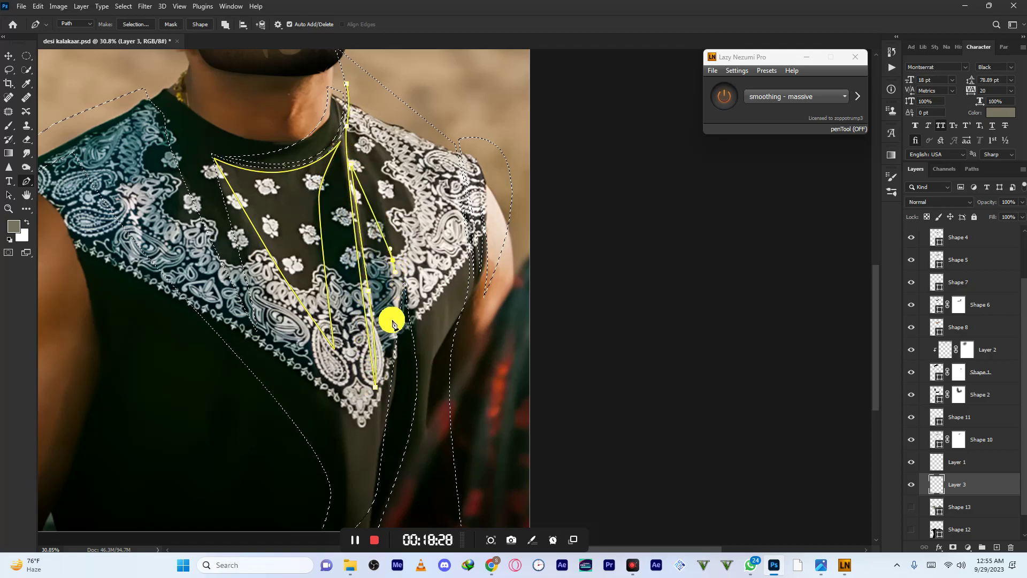
left_click_drag(390, 399, 397, 293)
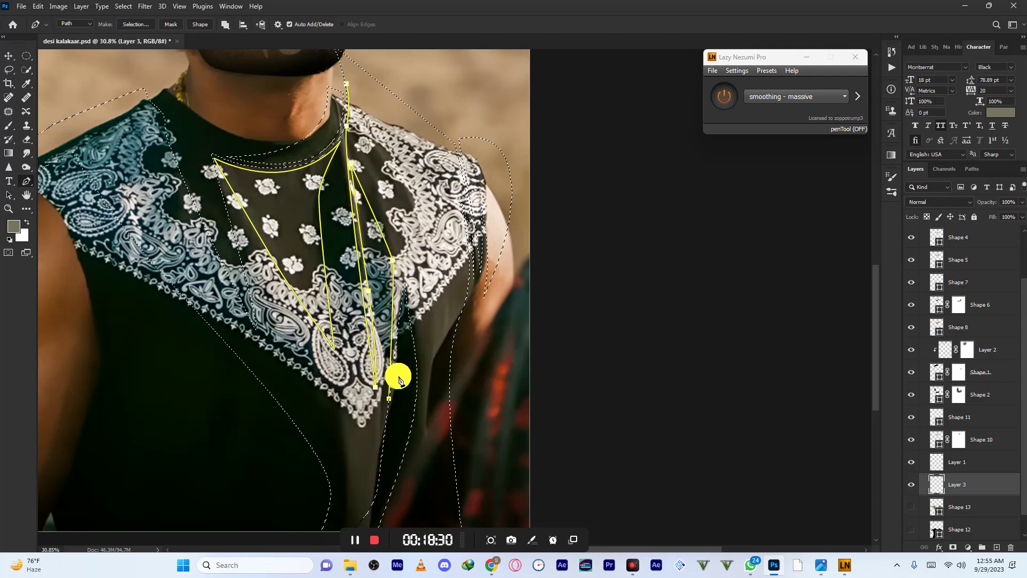
left_click_drag(397, 368, 410, 227)
key("ctrl+z")
left_click_drag(362, 387, 395, 312)
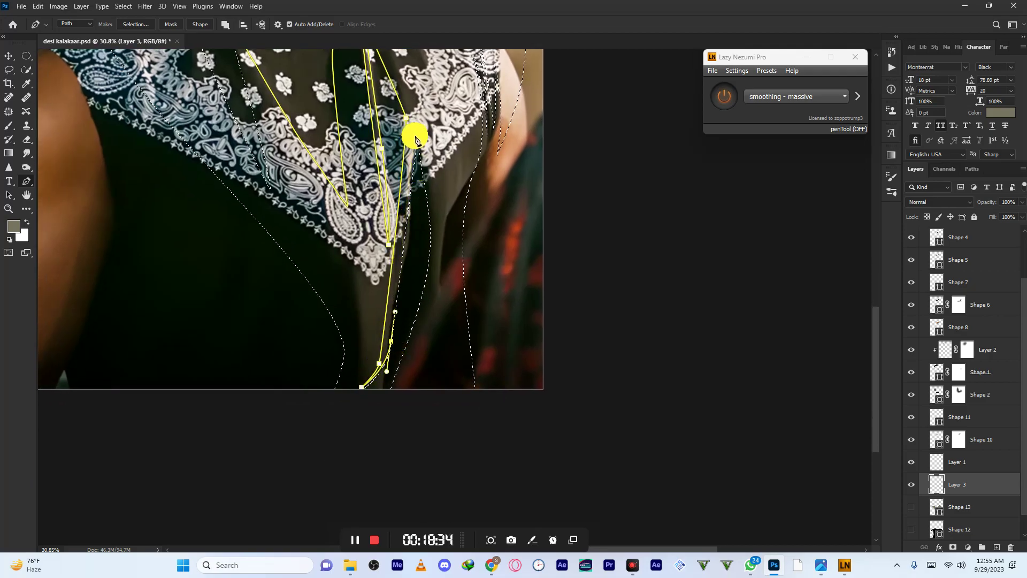
left_click_drag(418, 122, 437, 221)
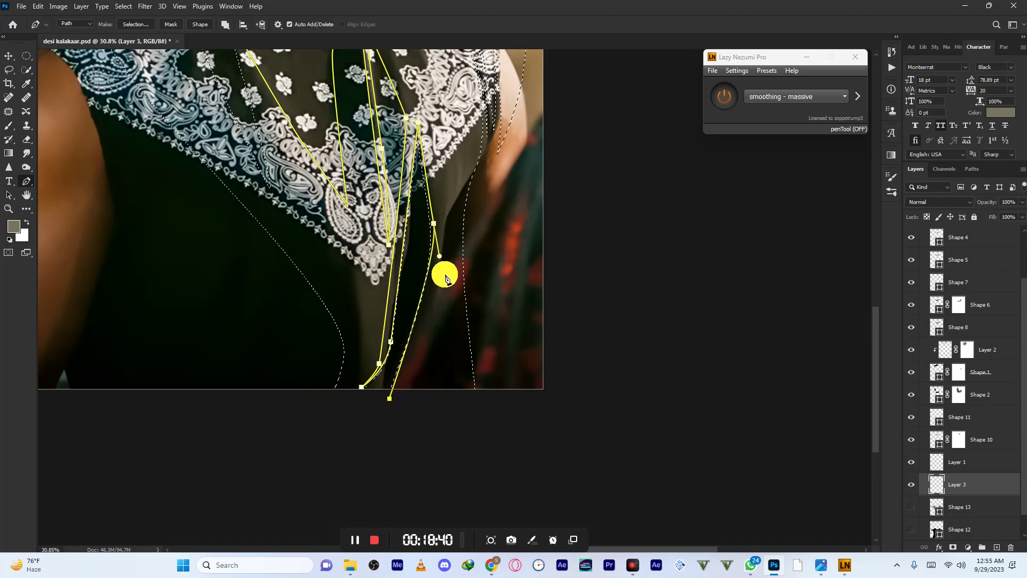
left_click_drag(469, 190, 389, 329)
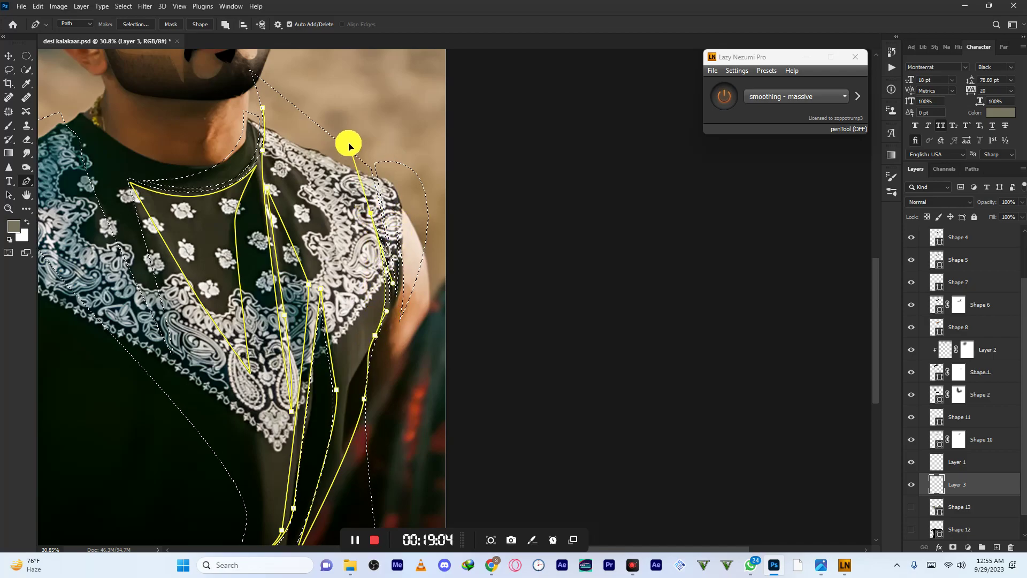
- Trace narrow folds along the armhole, close the path over the shoulder at the collar, and convert it into a filled shape
left_click_drag(372, 215, 386, 261)
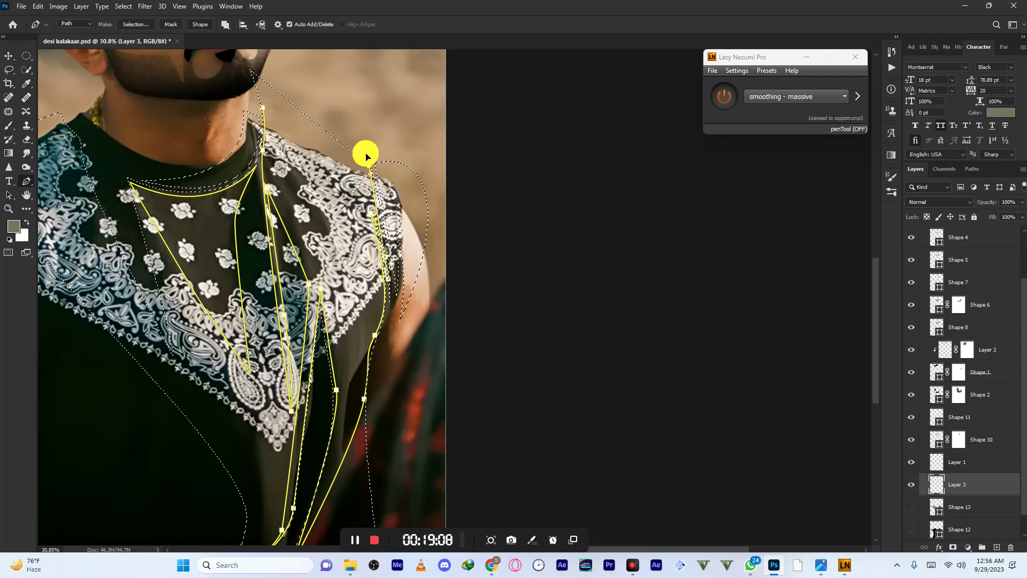
left_click_drag(361, 134, 384, 199)
left_click_drag(393, 276, 397, 267)
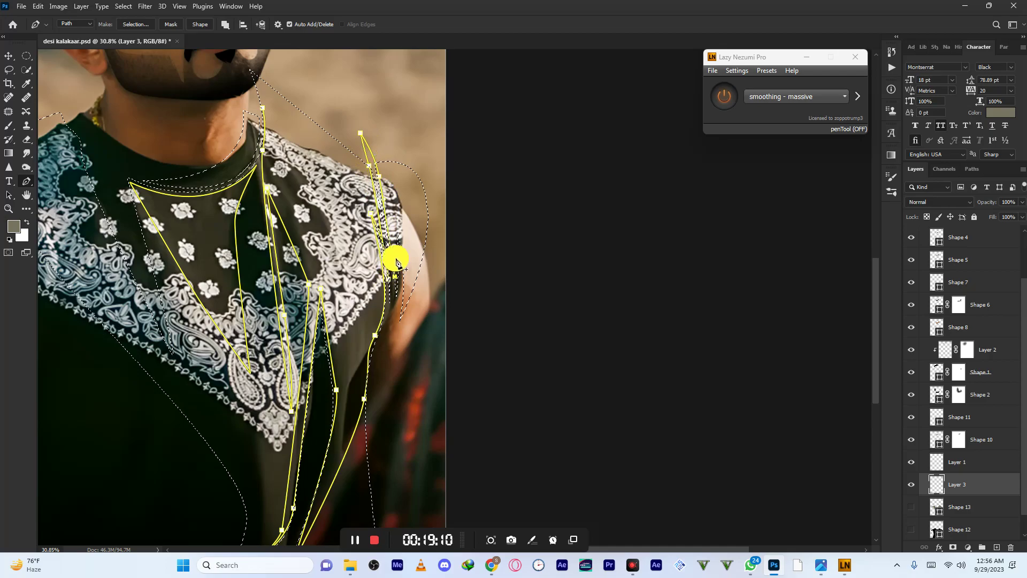
left_click_drag(396, 216, 393, 192)
left_click(395, 218, "alt")
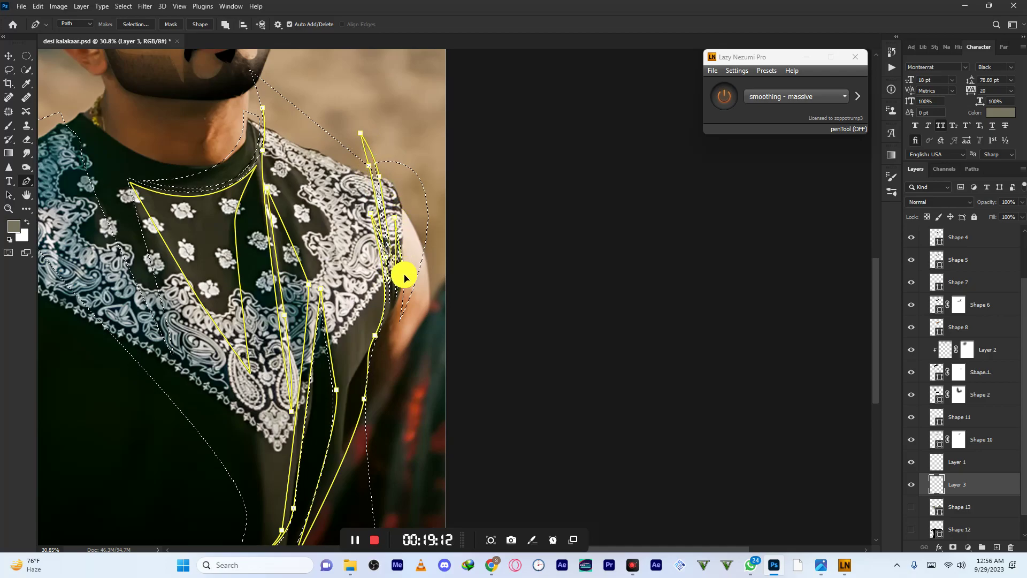
left_click_drag(405, 296, 405, 295)
left_click(409, 170)
left_click(263, 108)
scroll(311, 202, "down", 5)
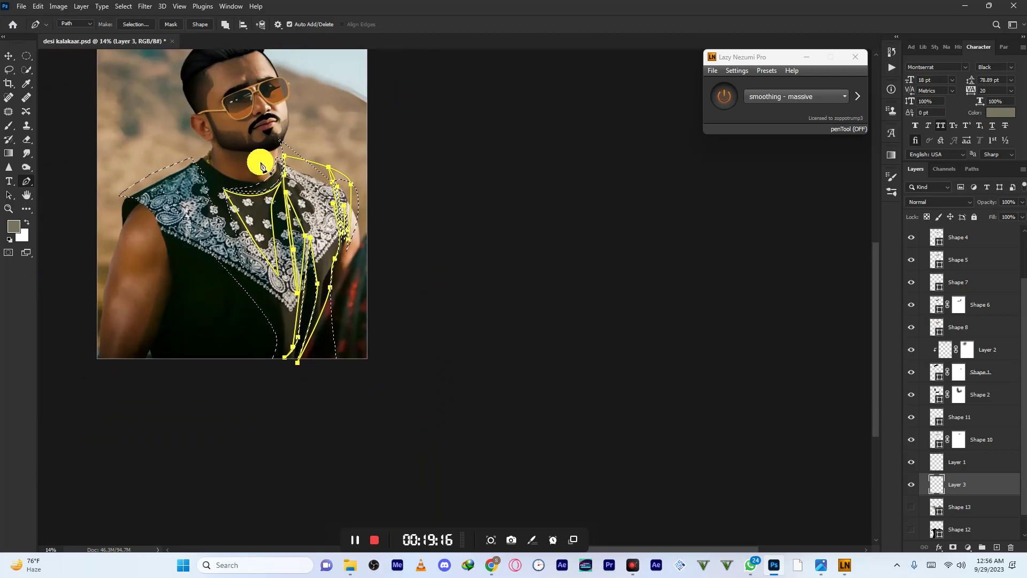
left_click(191, 24)
scroll(447, 282, "down", 2)
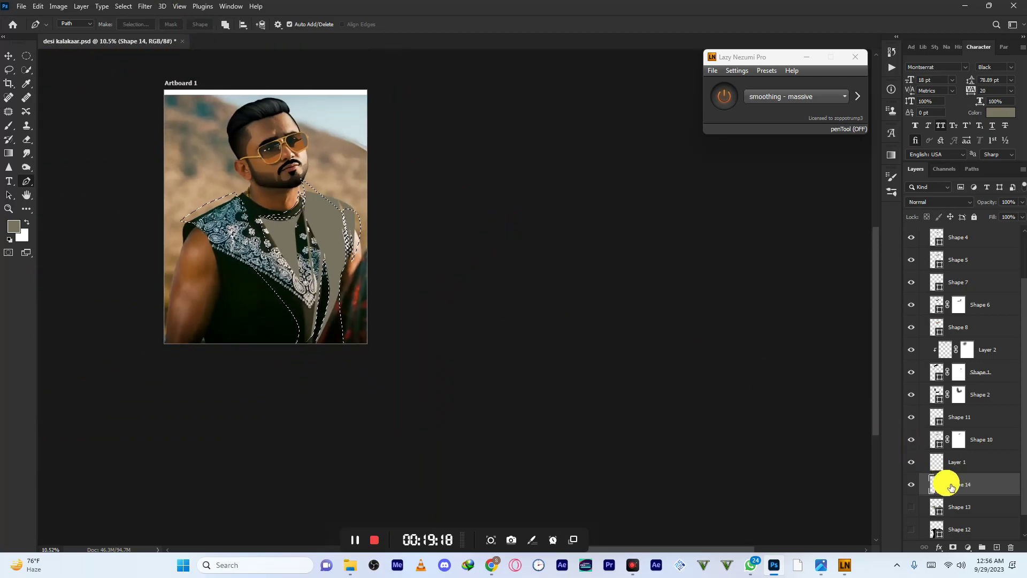
- Show the hidden grey-brown highlight shape, Shape 13, and switch the path operation to Subtract Front Shape
left_click(979, 509)
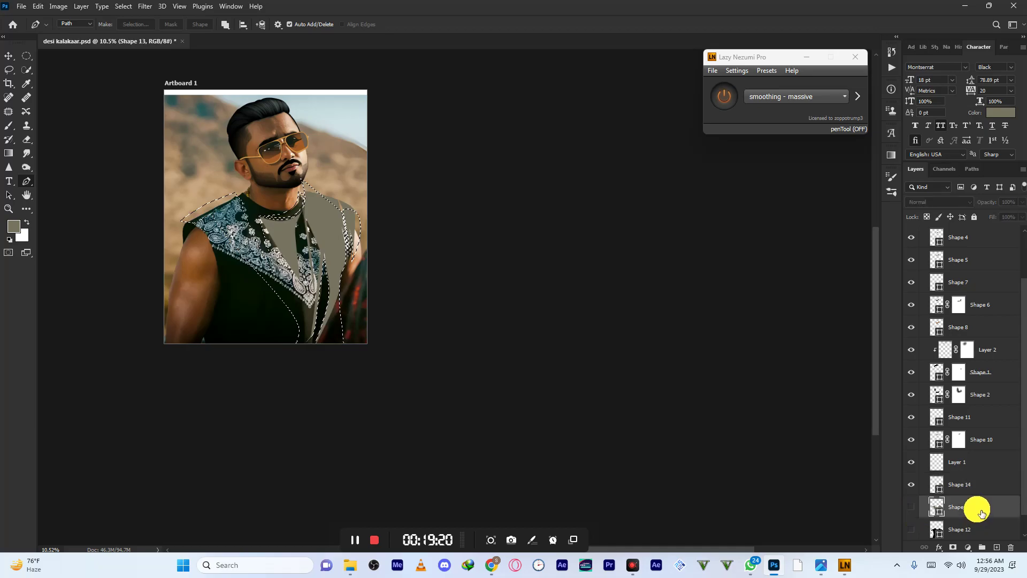
left_click(917, 511)
left_click(226, 24)
left_click(242, 59)
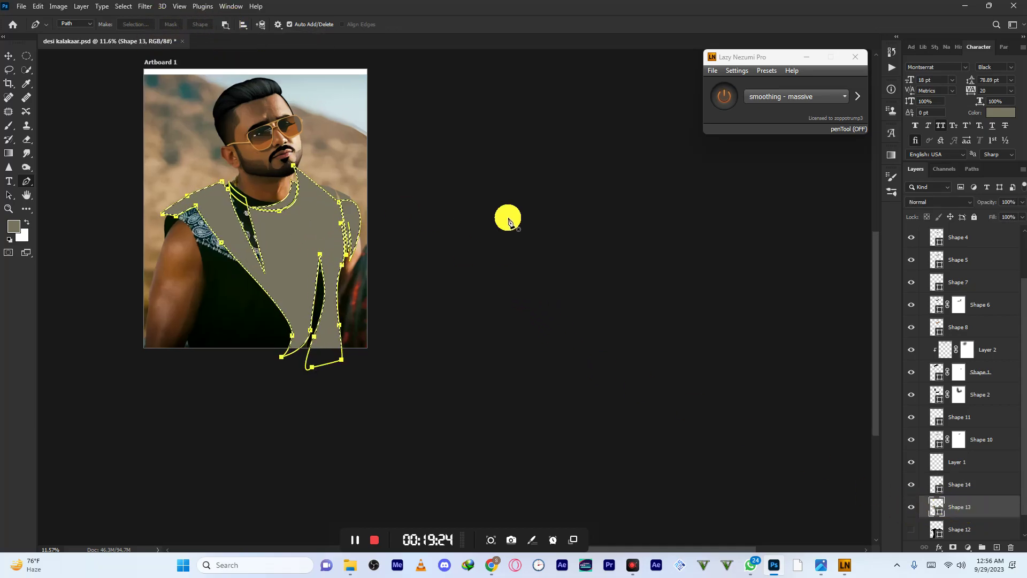
- With the shape at 0% opacity, cut a narrow wedge from the collar to the bandana's tip, and restore opacity to 100%
left_click_drag(985, 202, 695, 241)
scroll(299, 227, "up", 8)
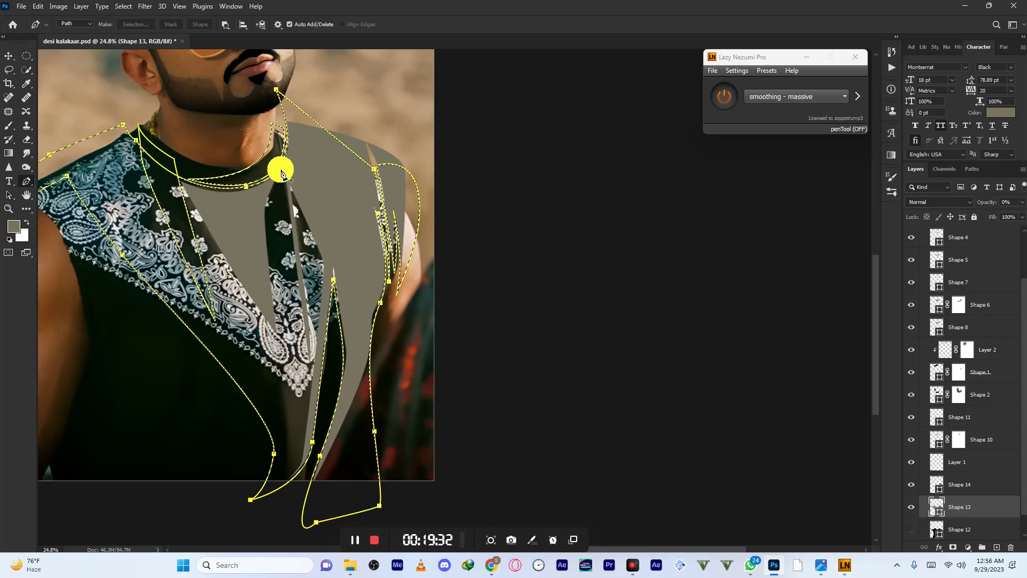
left_click_drag(283, 381, 288, 403)
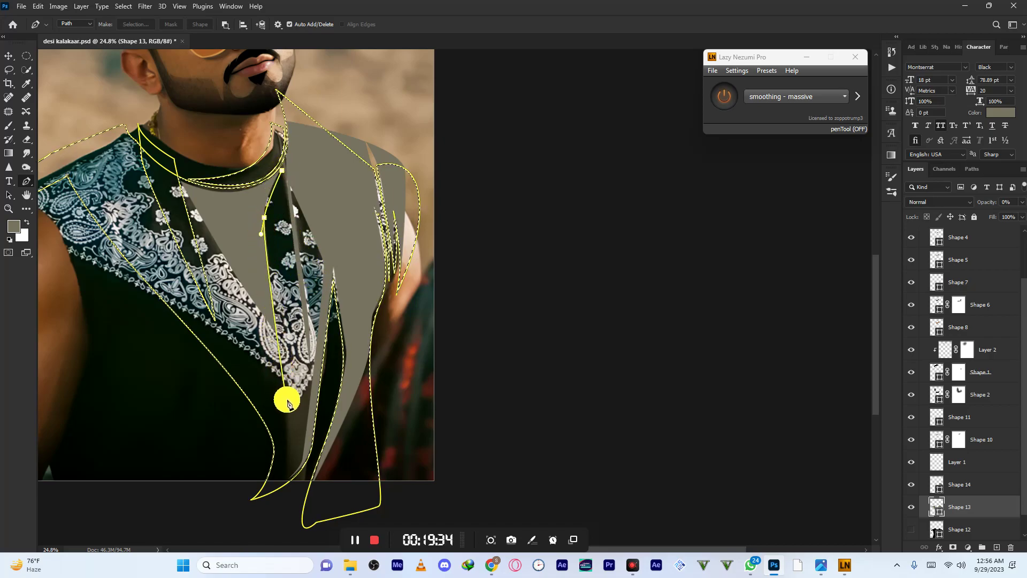
left_click(285, 174)
left_click_drag(348, 224, 323, 231)
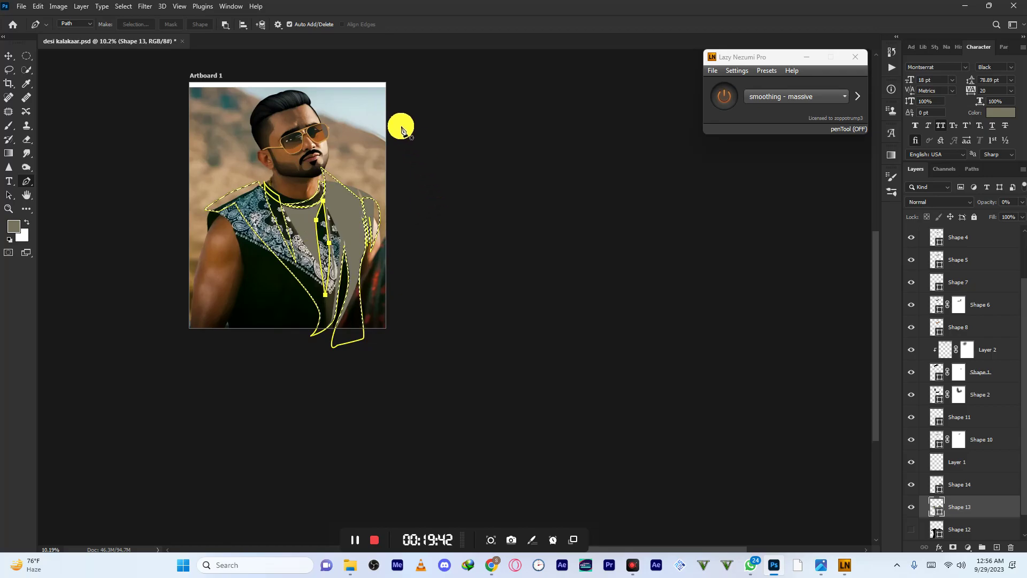
scroll(385, 214, "down", 1)
scroll(337, 155, "up", 2)
left_click_drag(984, 205, 1022, 203)
key("Return")
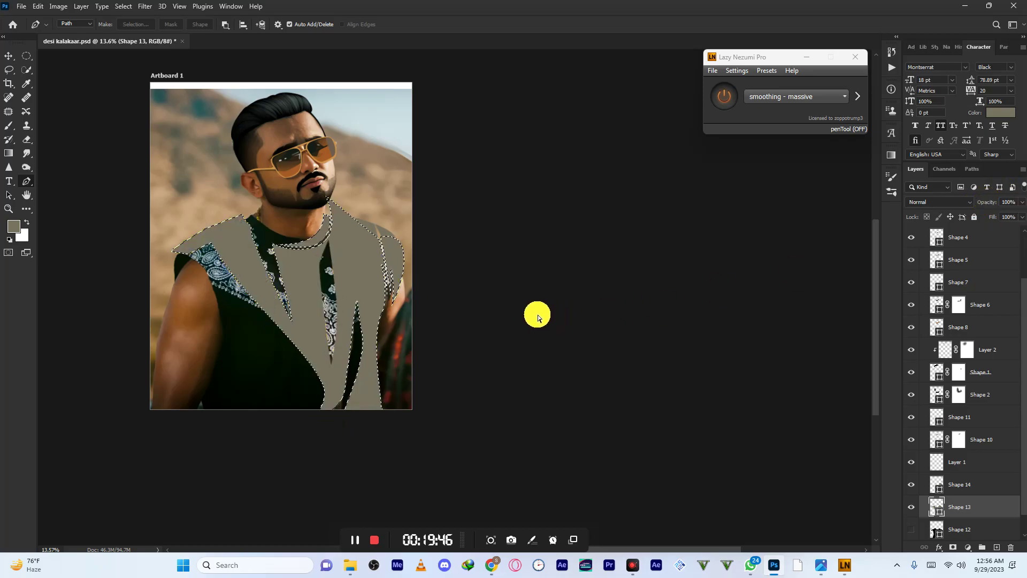
- Recolour the new chest highlight, Shape 14, to light beige #dbd5be
scroll(485, 294, "down", 1)
double_click(937, 486)
left_click_drag(724, 403, 691, 381)
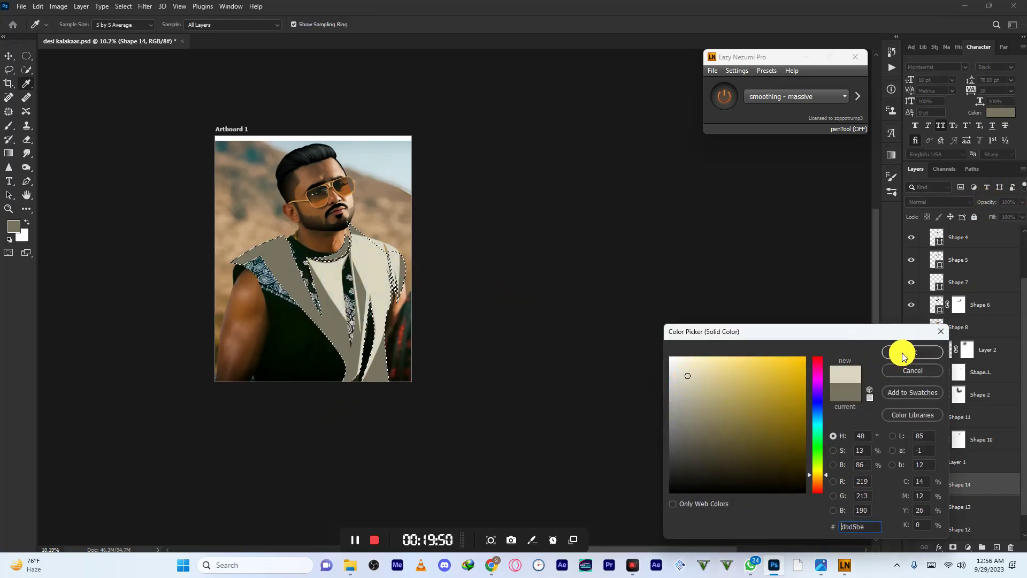
left_click(904, 352)
- Clip Shape 14 and Shape 13 to the black shirt shape, and make the shirt shape visible
left_click(971, 497, "alt")
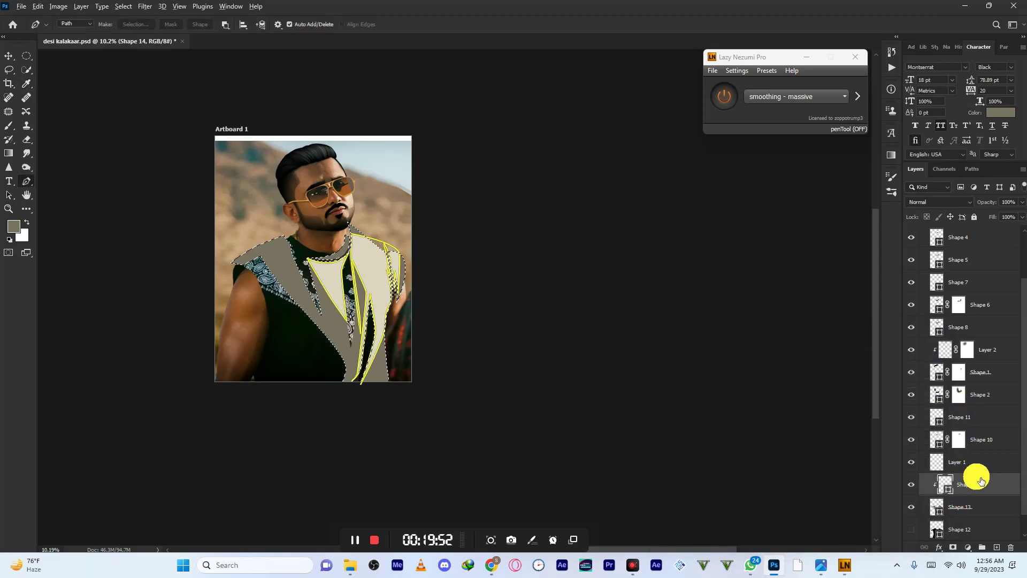
left_click(964, 519, "alt")
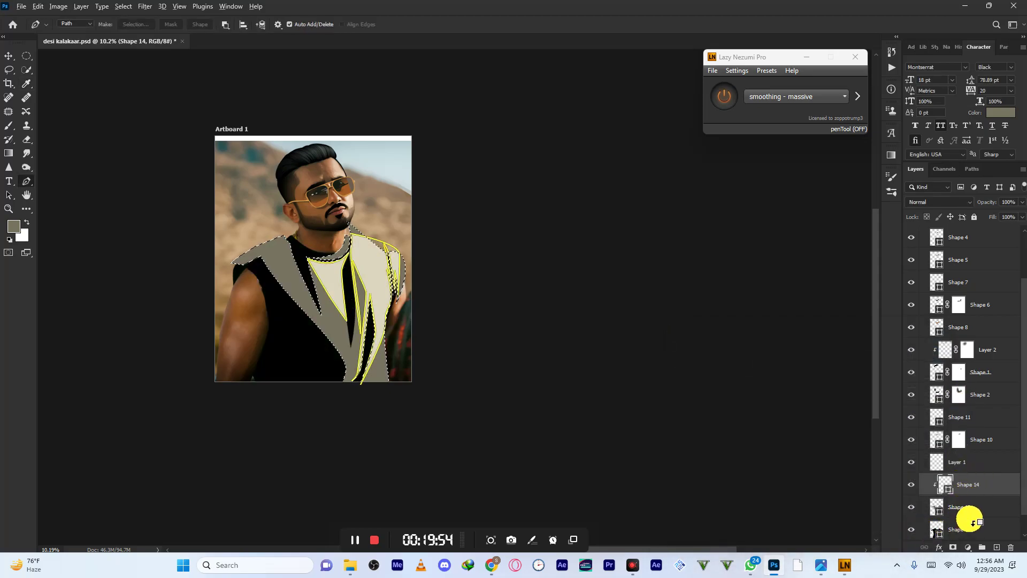
scroll(409, 287, "down", 2)
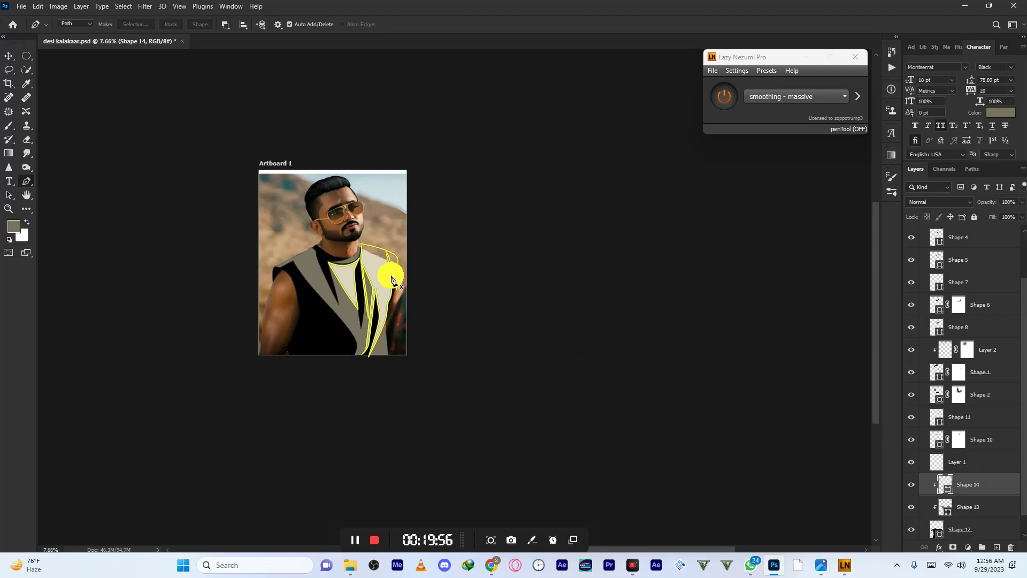
scroll(946, 472, "down", 1)
- Add a layer mask to Shape 13, choose the Eraser, and turn off the Lazy Nezumi smoothing
left_click(971, 485)
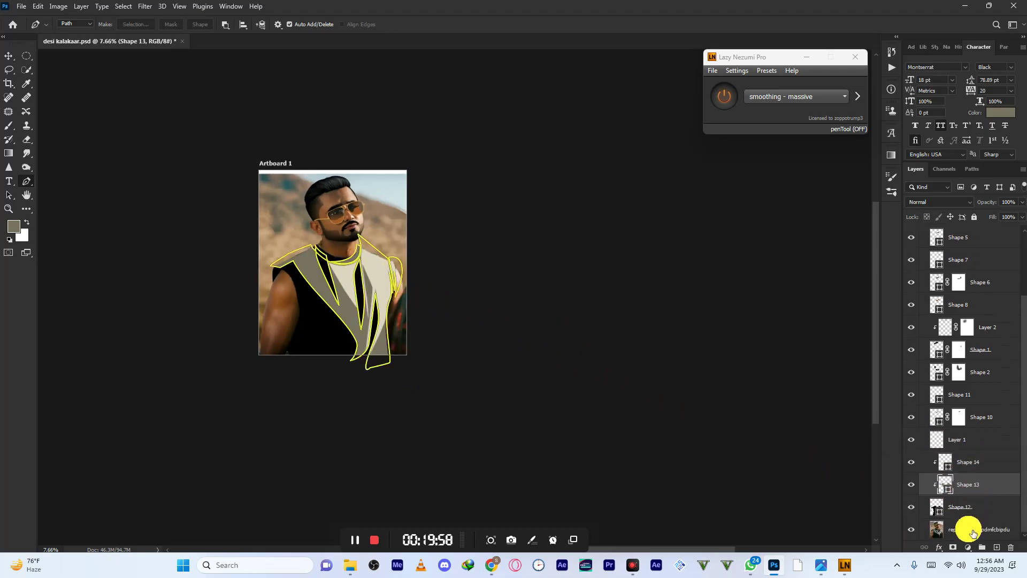
left_click(953, 547)
left_click(24, 141)
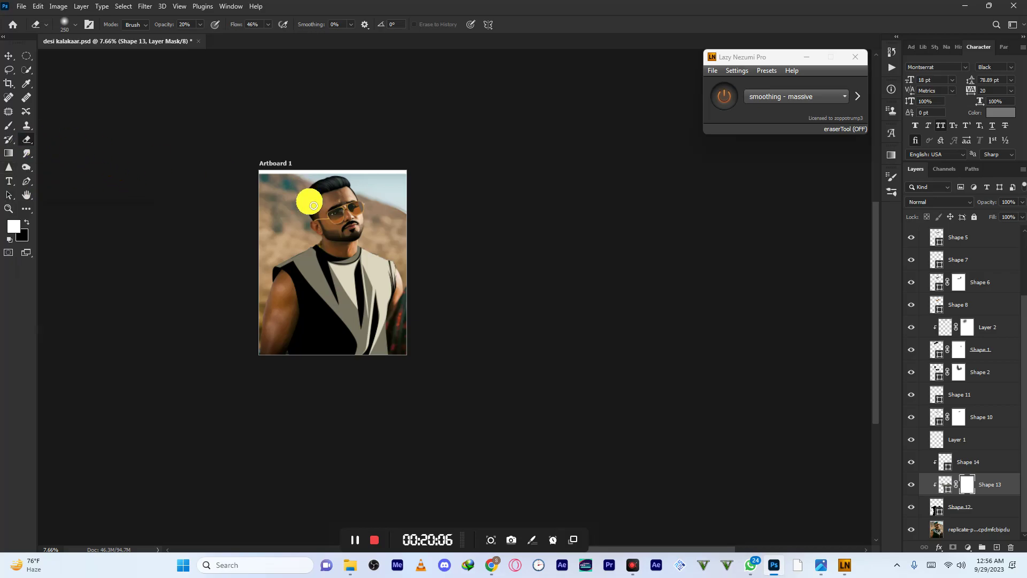
scroll(315, 316, "up", 2)
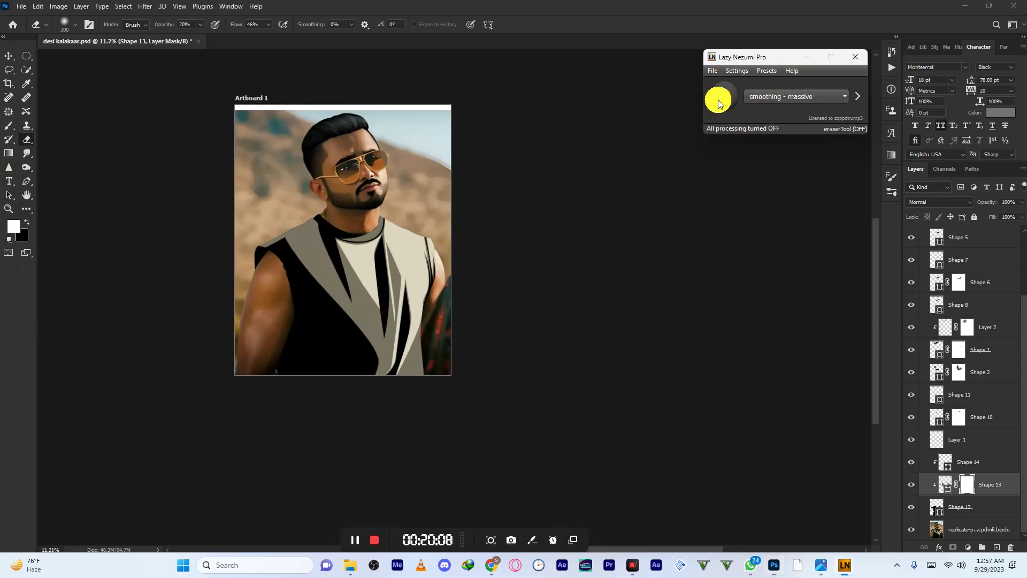
- Enlarge the soft eraser to about 2800 px and fade the grey-brown highlight over the chest and lower shirt on its mask
key("bracketright")
key("bracketright")
key("bracketright")
key("bracketright")
key("bracketright")
key("bracketright")
key("bracketright")
key("bracketright")
key("bracketright")
key("bracketright")
key("bracketright")
key("bracketright")
key("bracketright")
left_click_drag(300, 257, 399, 406)
key("bracketright")
key("bracketright")
key("bracketright")
key("bracketright")
key("bracketright")
left_click_drag(333, 264, 364, 366)
key("]")
key("]")
key("]")
key("]")
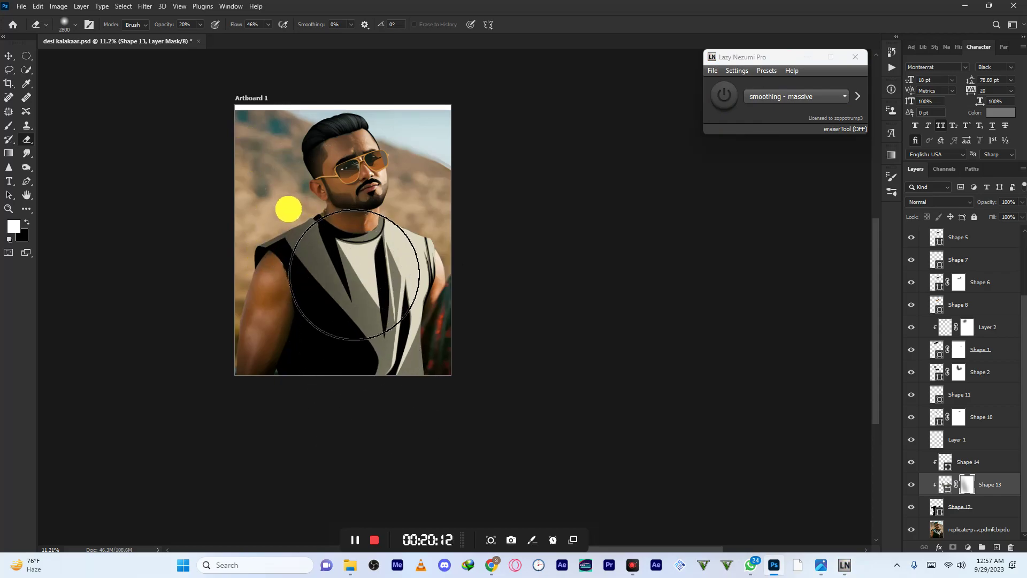
key("[")
key("[")
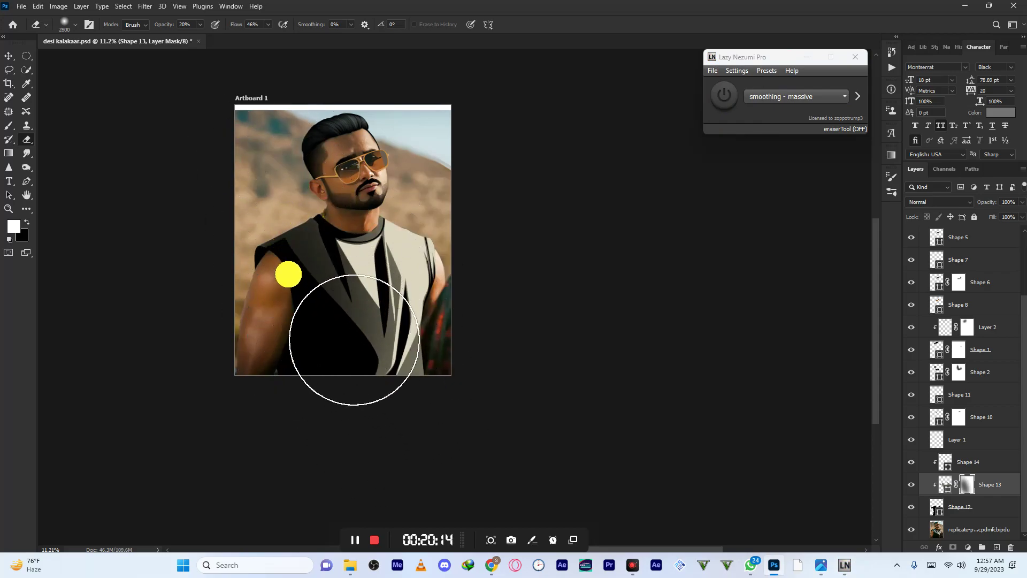
scroll(405, 398, "down", 3)
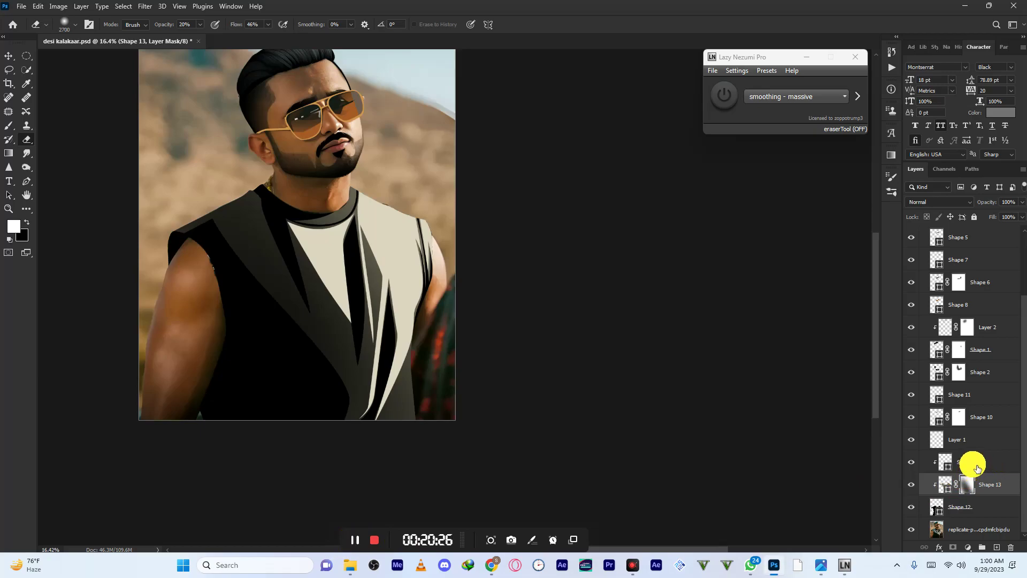
- Add a layer mask to Shape 14 and fade the beige highlight over the lower shirt with an eraser of about 2500 px
left_click(977, 469)
left_click(955, 546)
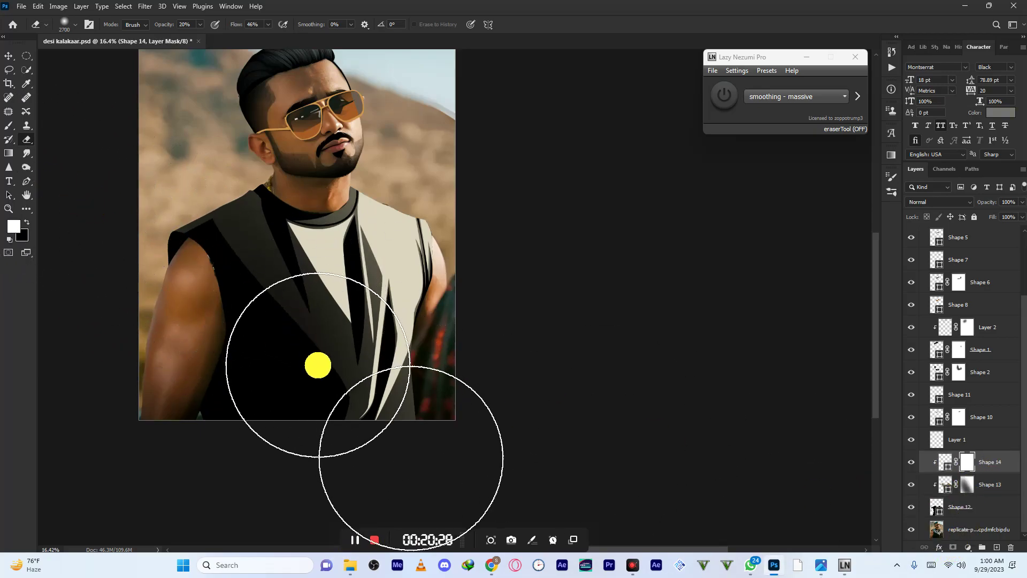
scroll(351, 333, "down", 1)
key("bracketleft")
key("bracketleft")
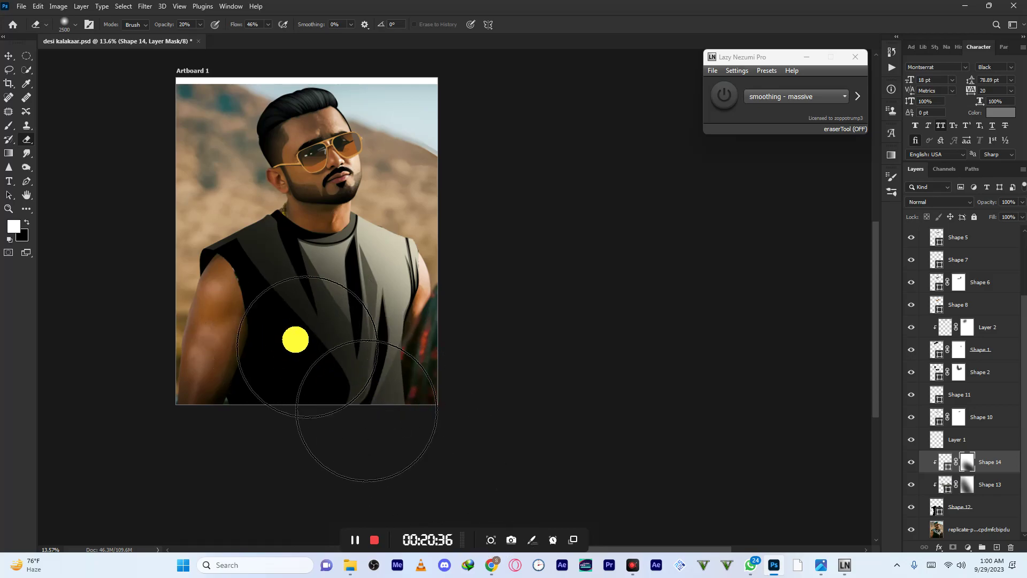
scroll(312, 306, "down", 3)
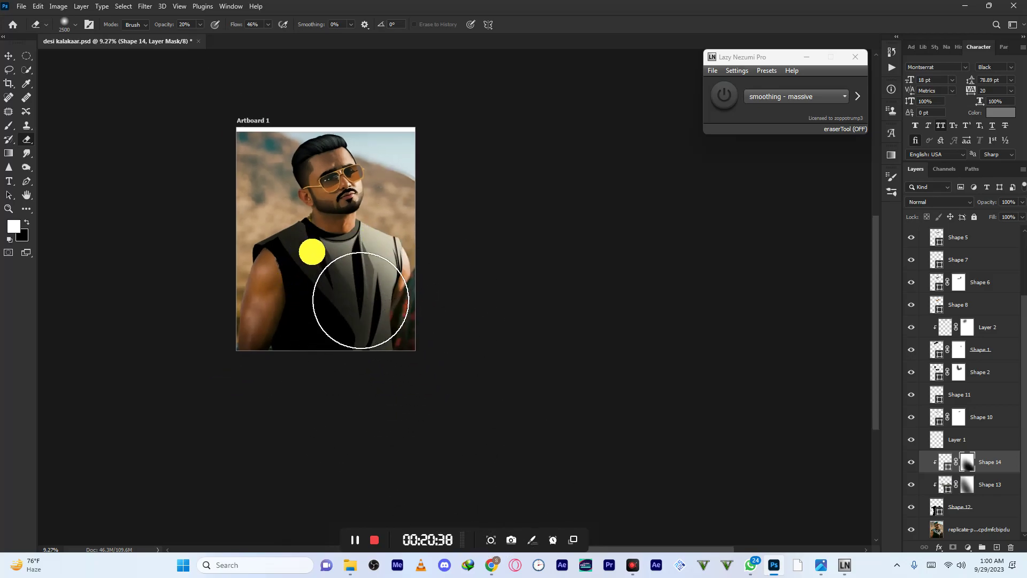
- Fade the lower part of the shirt further on the masks of both highlight shapes
left_click(969, 486)
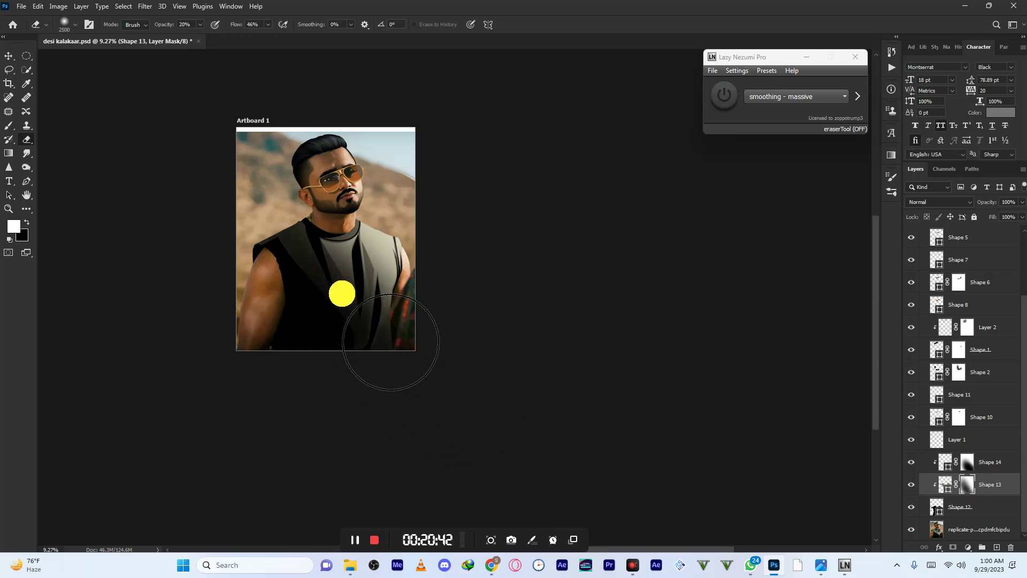
left_click_drag(316, 357, 338, 373)
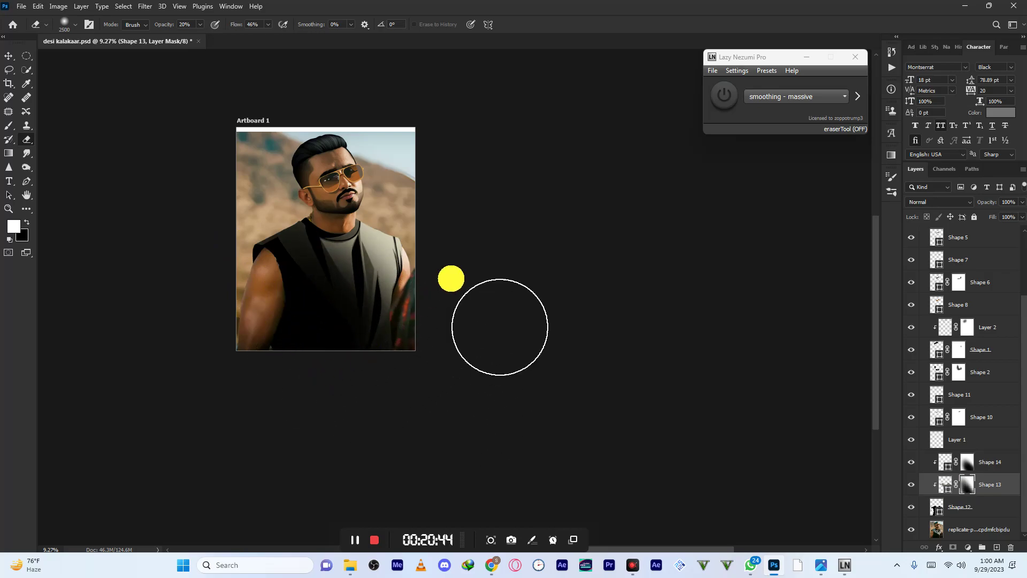
scroll(451, 279, "down", 4)
scroll(392, 279, "up", 4)
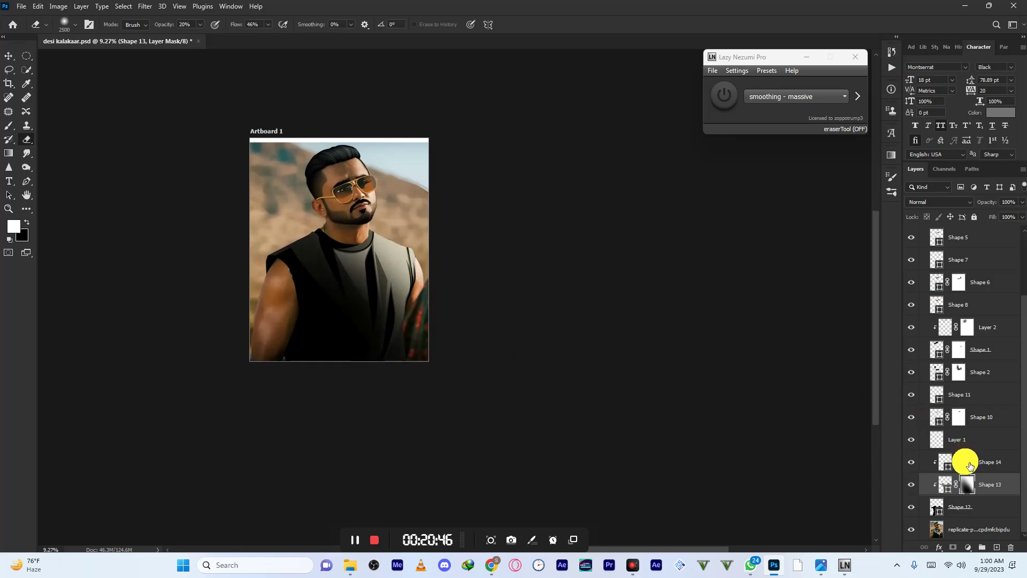
left_click(968, 462)
scroll(418, 278, "down", 1)
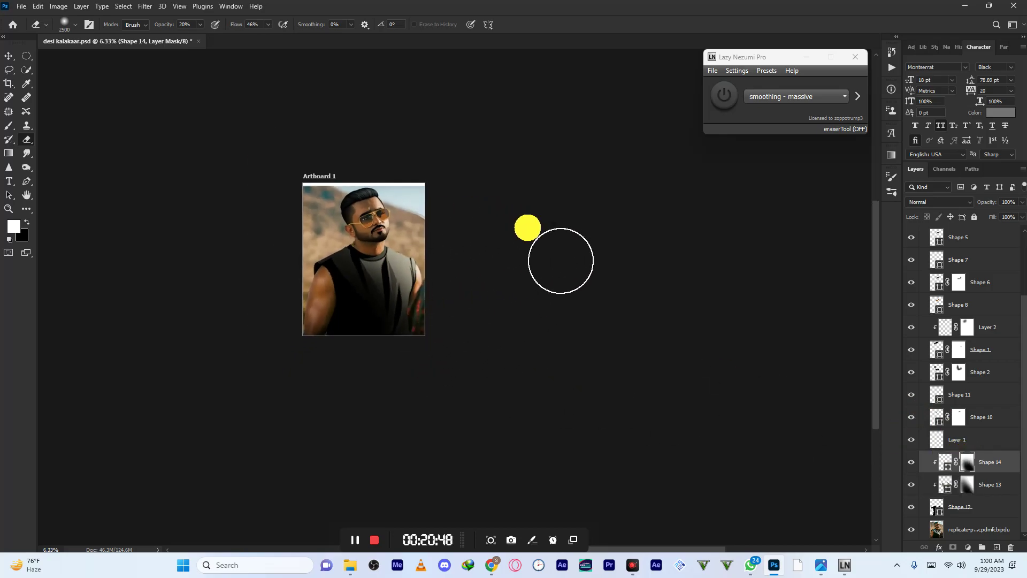
scroll(412, 269, "up", 1)
- Hide the black shirt shape, load its outline as a selection, and choose the Lasso tool
left_click(911, 507)
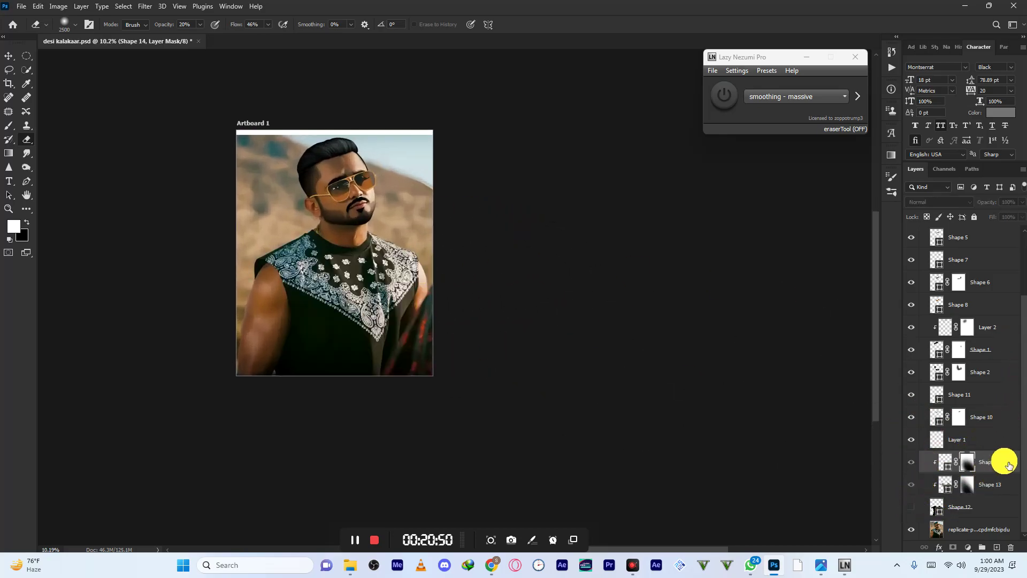
left_click(940, 511, "ctrl")
scroll(334, 312, "up", 8)
left_click(8, 69)
right_click(402, 235)
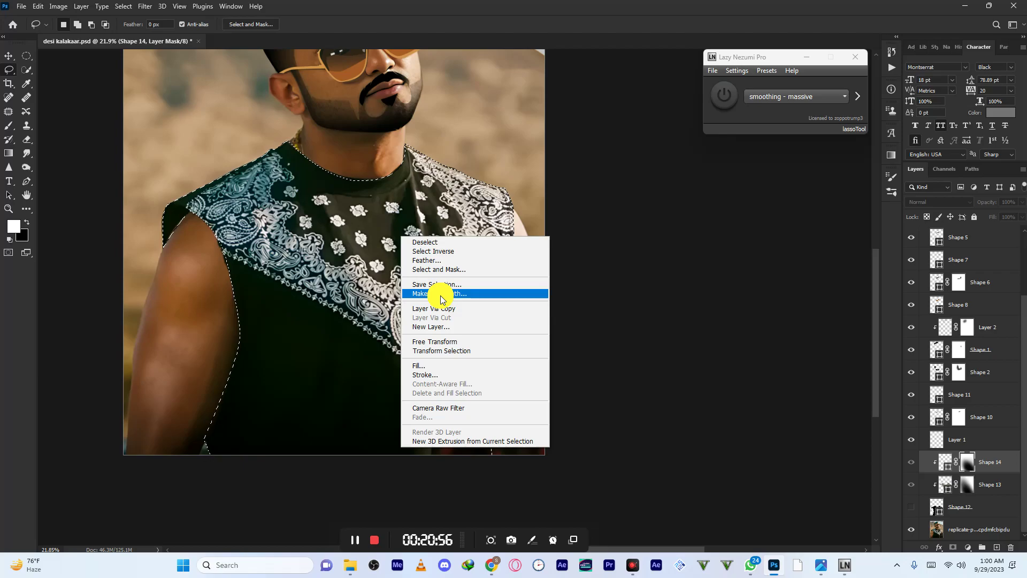
left_click(444, 308)
key("ctrl+z")
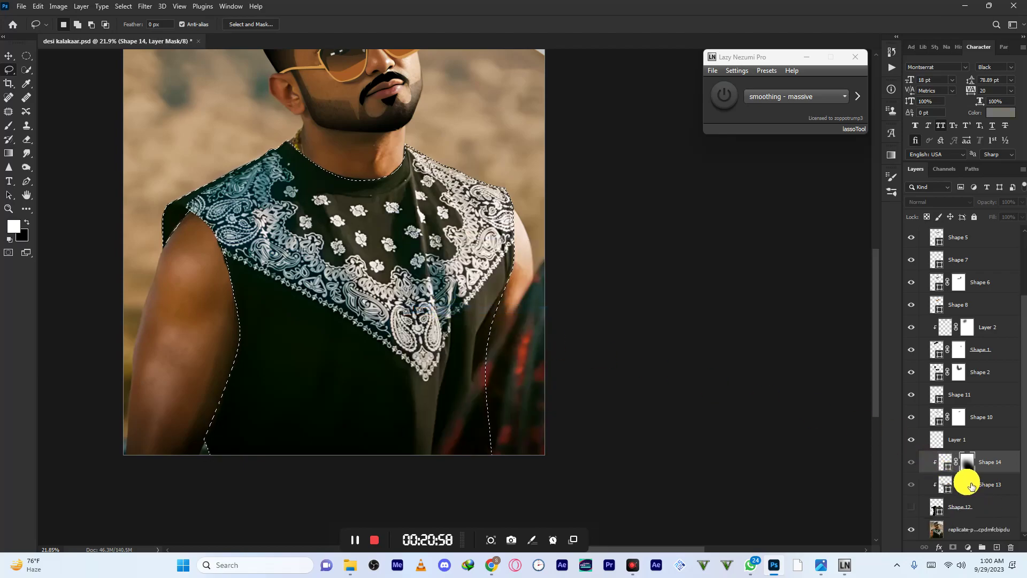
- Copy the selected shirt area from the photo layer to a new layer and move it above Shape 14
left_click(969, 527)
right_click(381, 246)
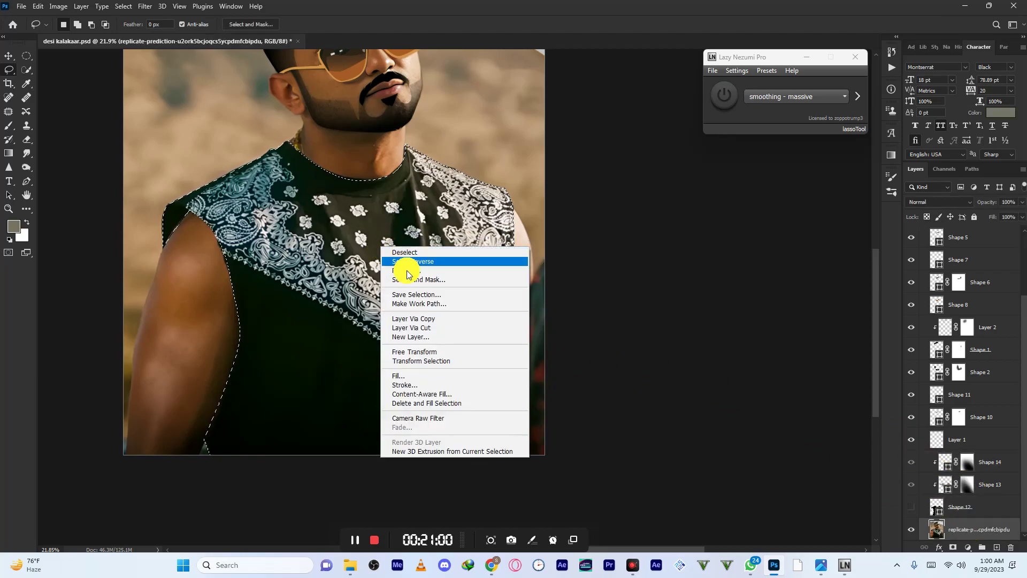
left_click(418, 319)
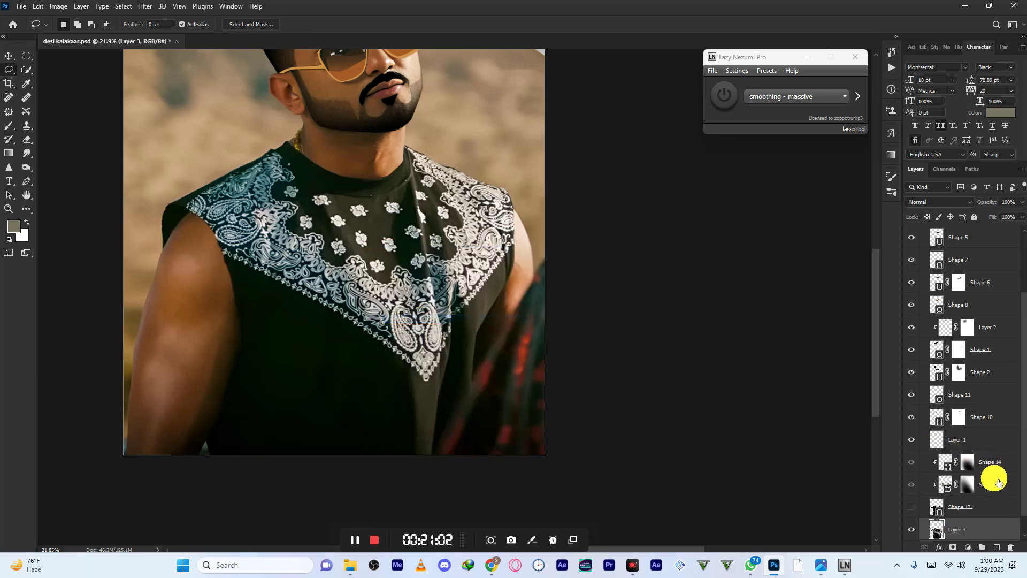
left_click_drag(981, 535, 974, 469)
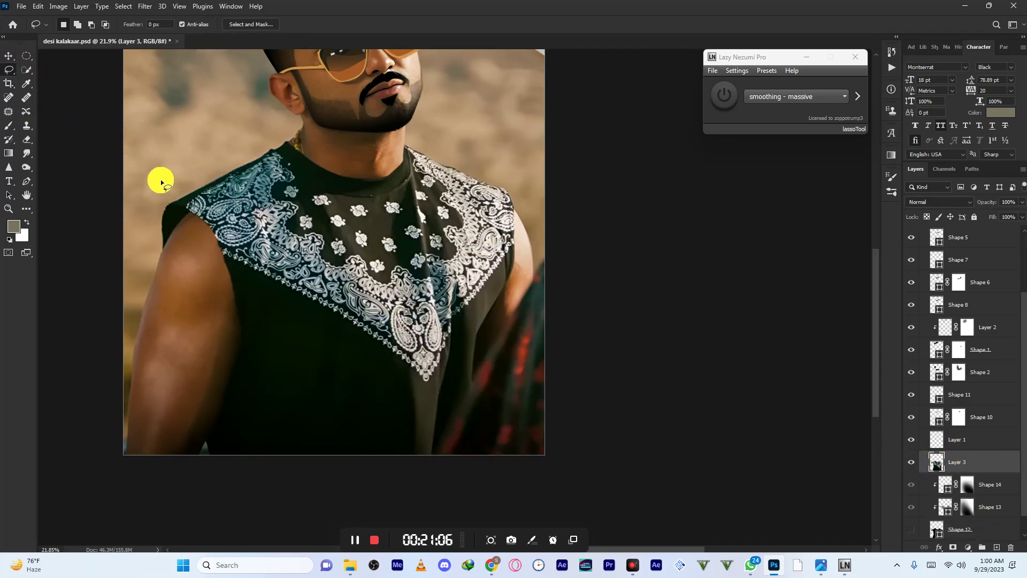
- Lasso a loose selection around the bandana pattern on the shirt and turn it into a layer mask on Layer 3
left_click_drag(240, 143, 391, 191)
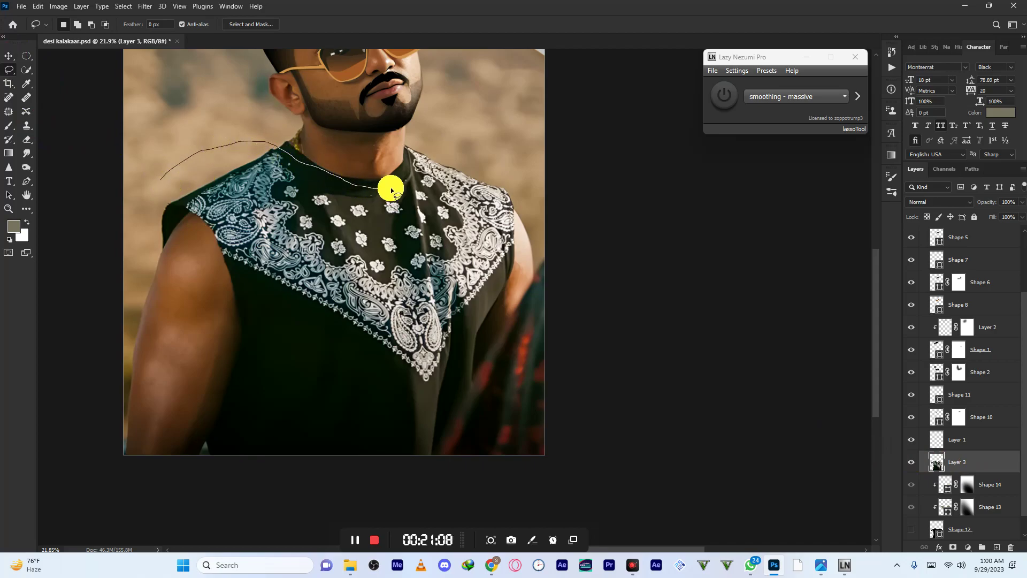
mouse_move(435, 142)
left_mouse_down()
mouse_move(552, 218)
mouse_move(532, 261)
mouse_move(476, 306)
mouse_move(434, 395)
mouse_move(386, 373)
mouse_move(332, 323)
mouse_move(238, 276)
left_mouse_up()
left_click_drag(178, 202, 181, 185)
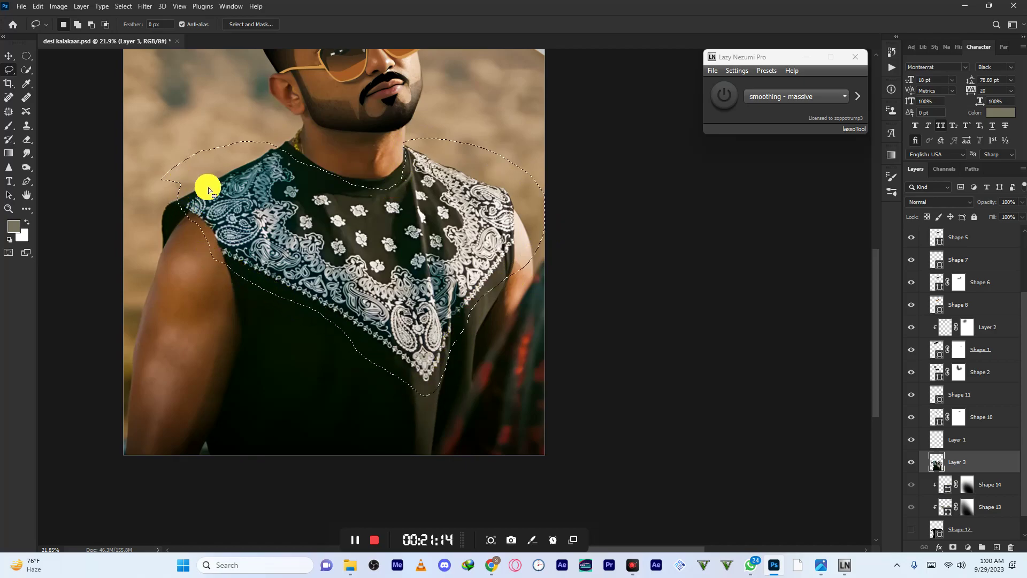
right_click(337, 225)
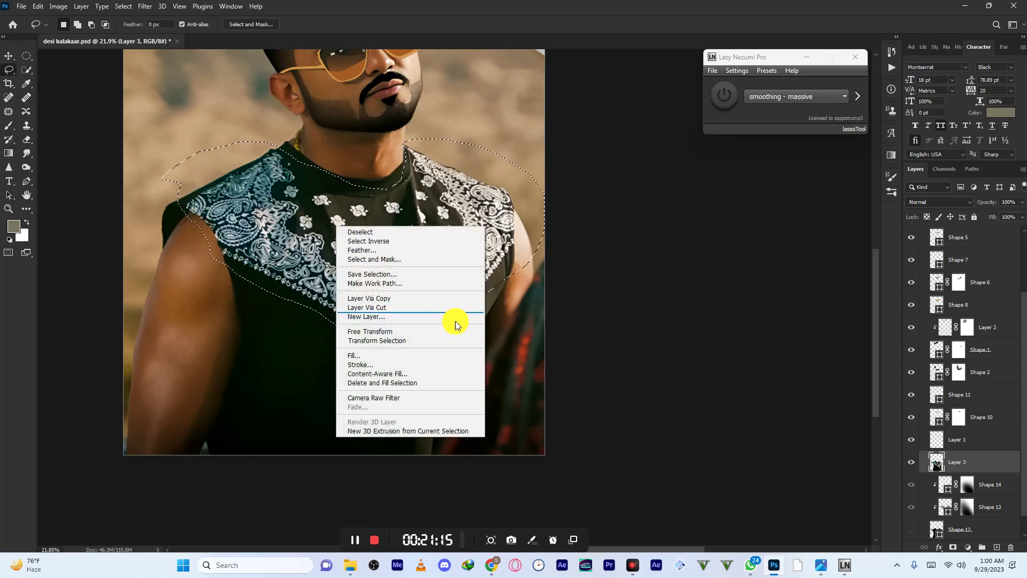
left_click(990, 458)
left_click(954, 547)
scroll(300, 166, "down", 2)
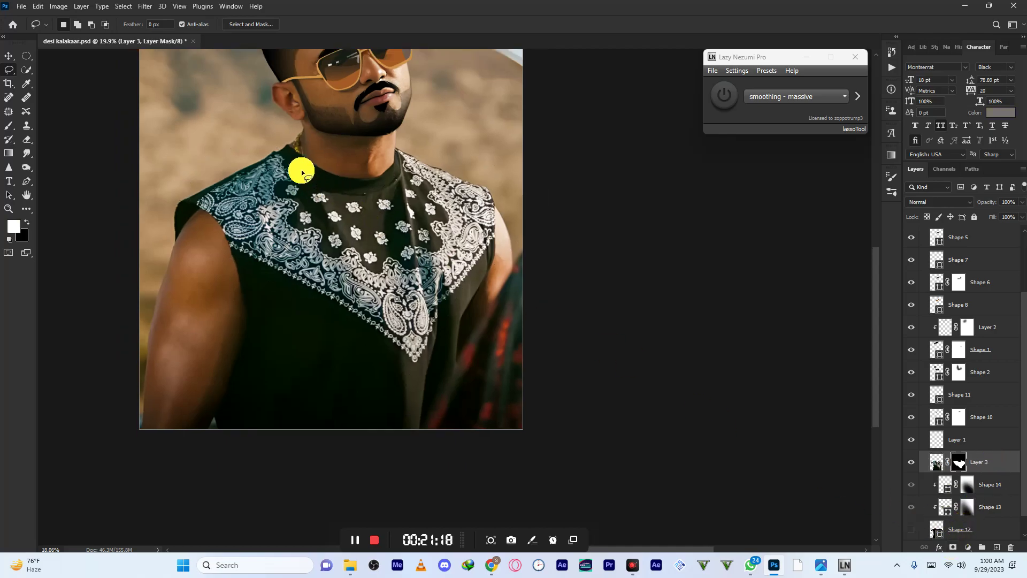
- Make the black shirt layer Shape 12 visible and clip Layer 3 to the shirt shapes beneath it
left_click(910, 530)
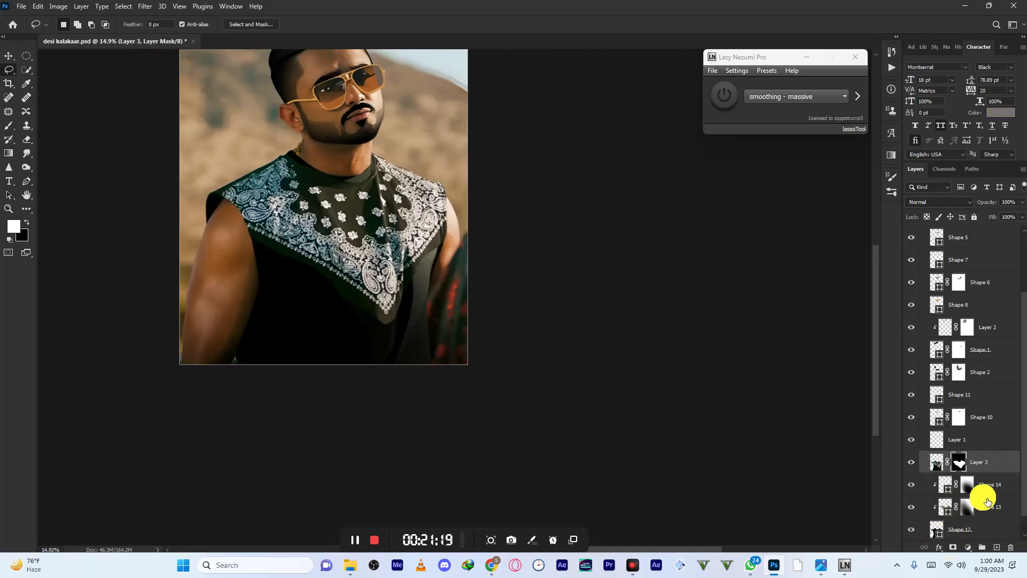
left_click(1002, 474, "alt")
scroll(354, 226, "up", 2)
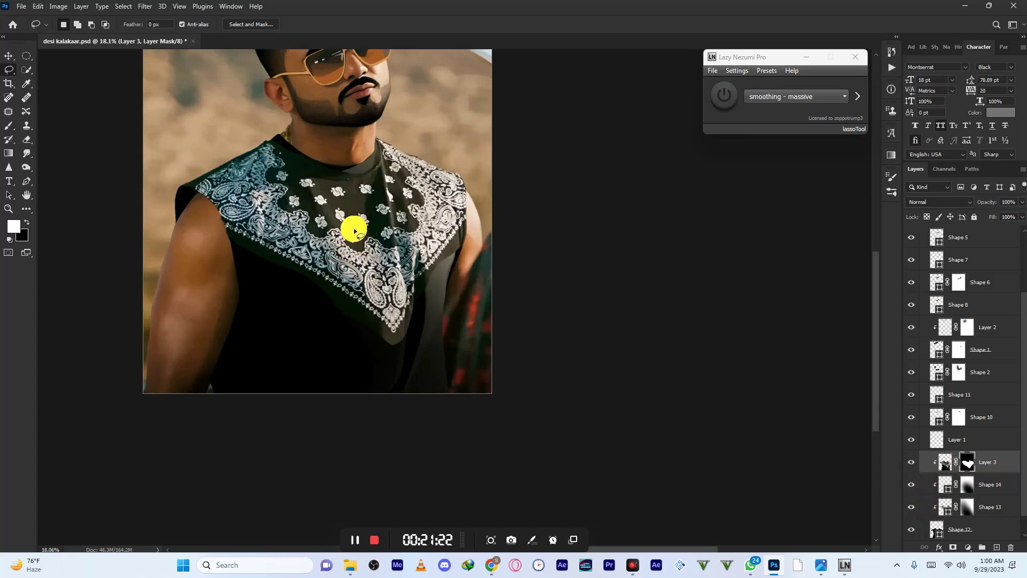
- Hide the dark tones of Layer 3 with Blend If so only the light bandana pattern shows over the shirt
double_click(1000, 463)
left_click_drag(756, 391, 810, 392)
left_click(963, 212)
scroll(476, 246, "down", 5)
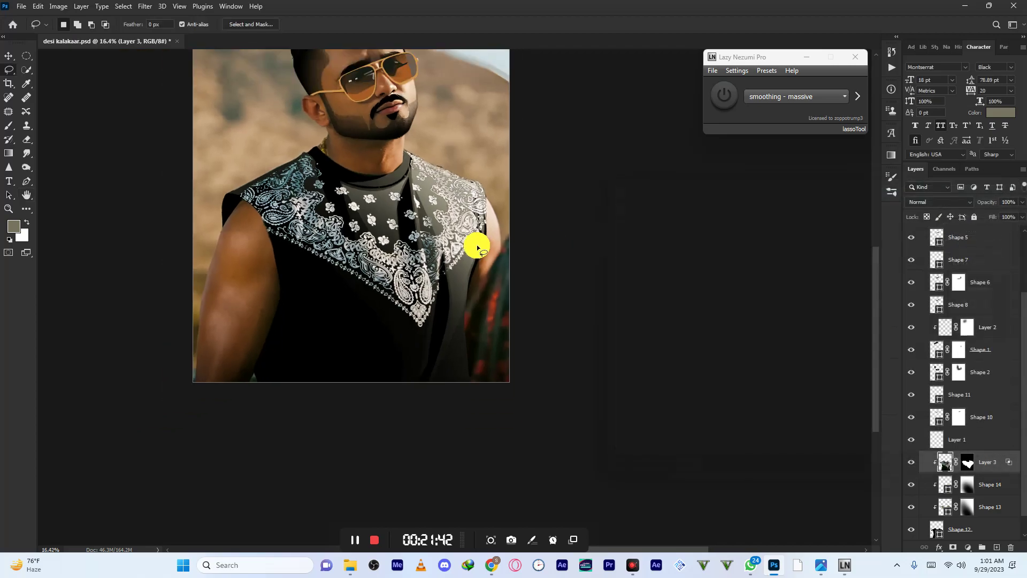
scroll(368, 205, "up", 4)
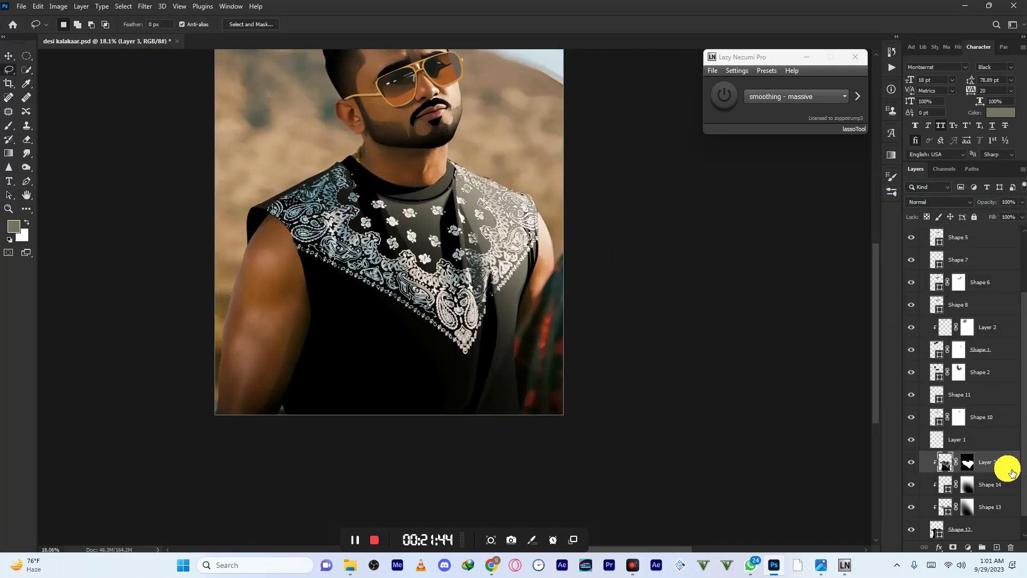
- Release Layer 3 from the clipping group, add an empty layer above it, and merge the two into one layer
right_click(1008, 471)
left_click(1006, 482)
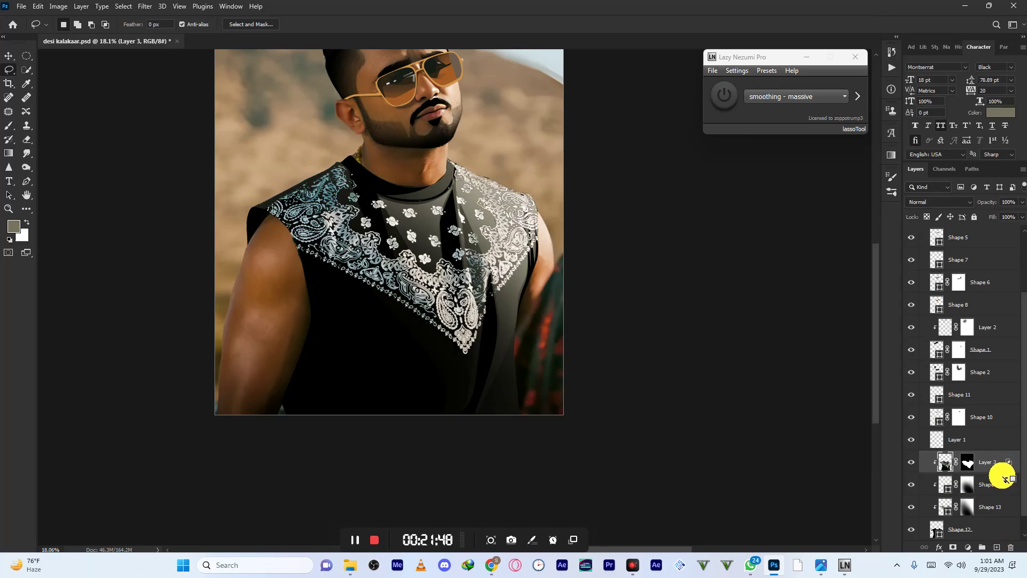
left_click(1004, 475, "alt")
left_click(997, 548)
left_click(986, 488, "shift")
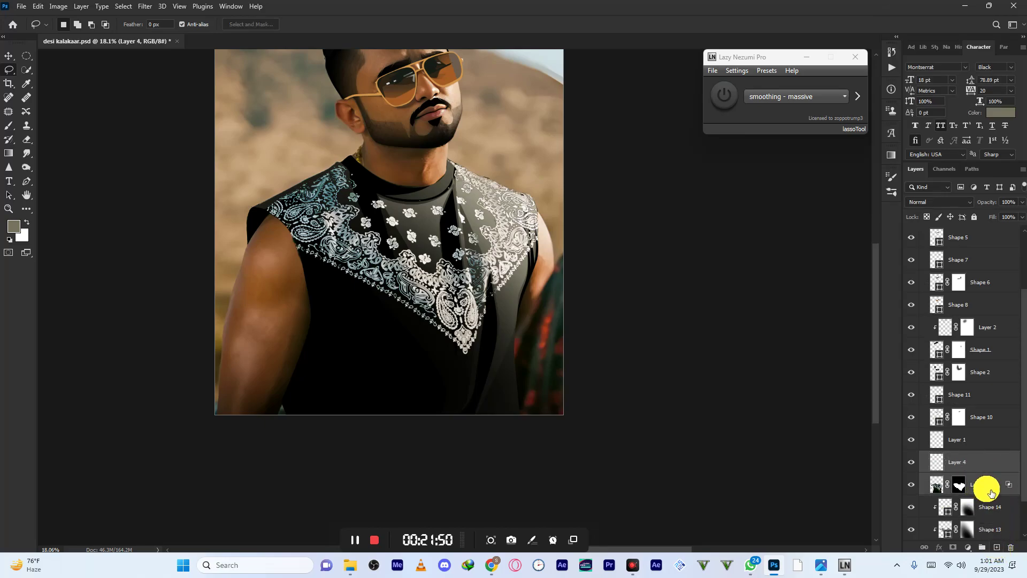
right_click(988, 488)
left_click(918, 352)
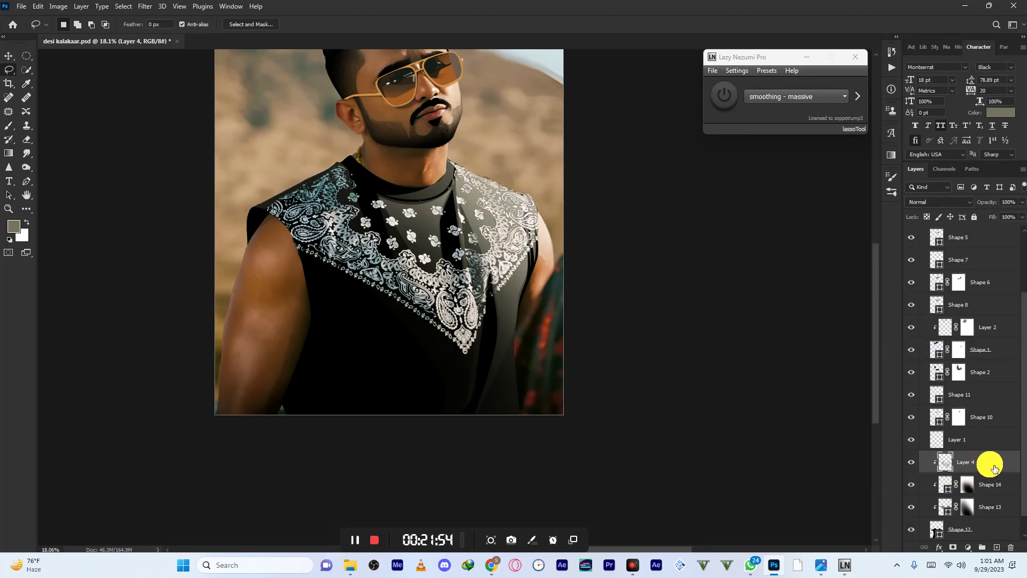
double_click(995, 468)
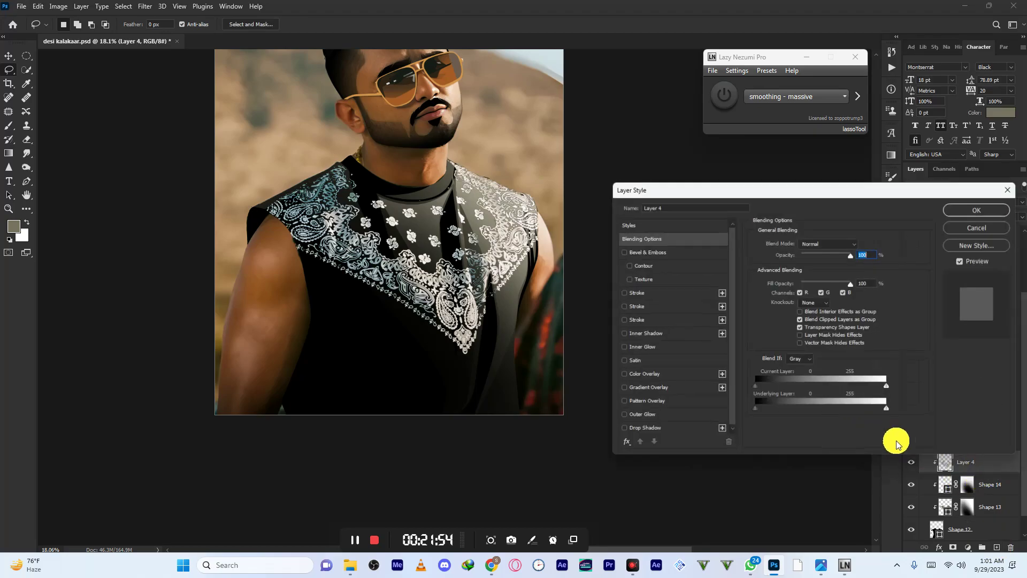
left_click(620, 376)
left_click(669, 377)
left_click(862, 242)
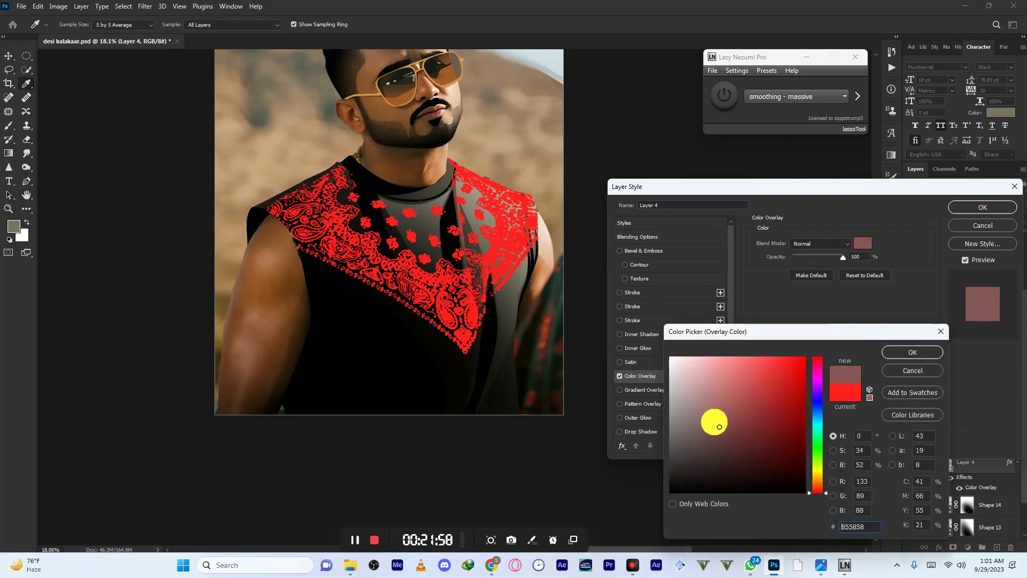
left_click_drag(721, 427, 588, 290)
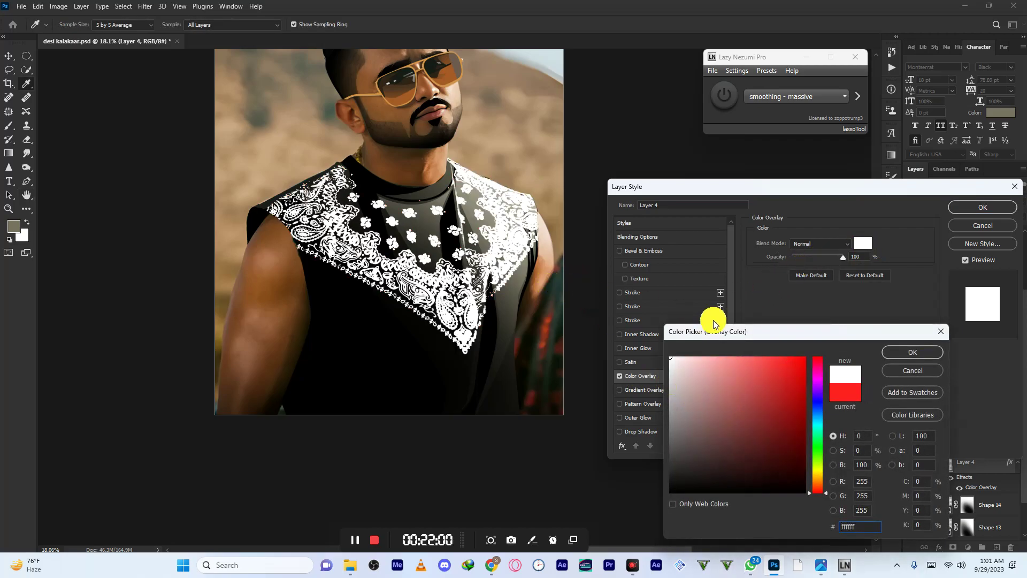
left_click(912, 358)
scroll(378, 177, "up", 6)
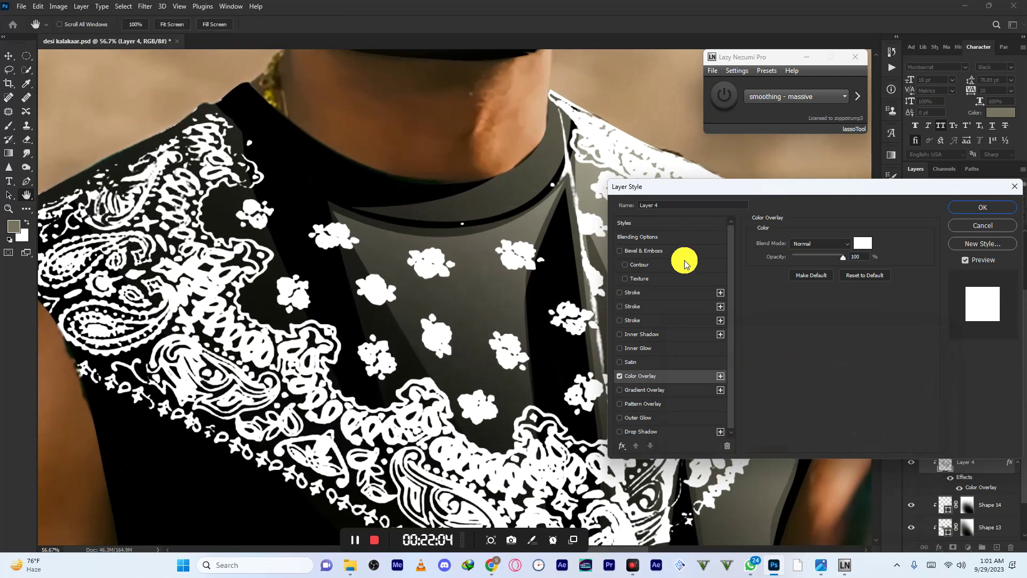
left_click(982, 225)
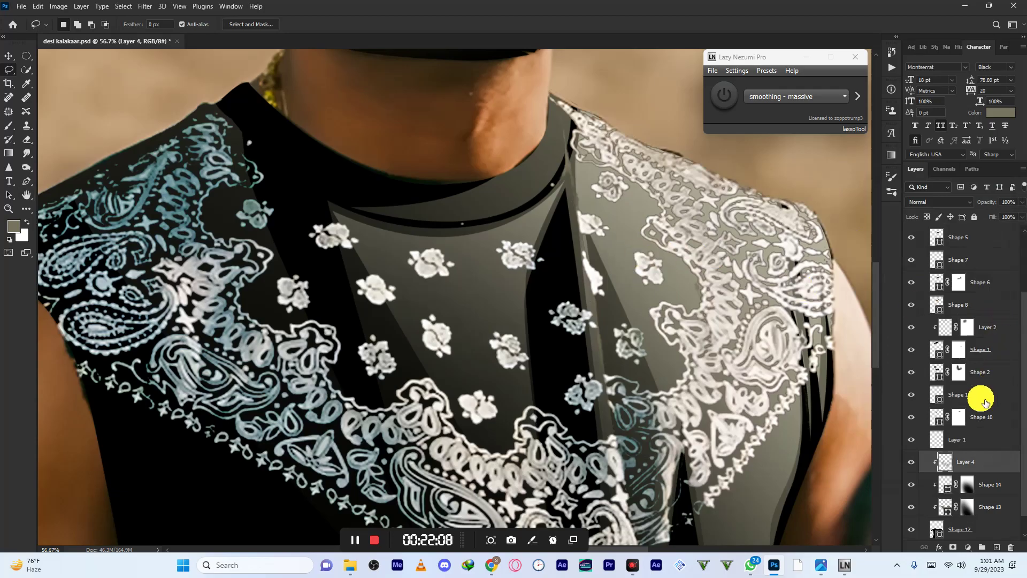
- Turn the bandana pattern on Layer 4 pure white with Hue/Saturation by setting Lightness to +100
key("ctrl+u")
left_click_drag(771, 256, 822, 262)
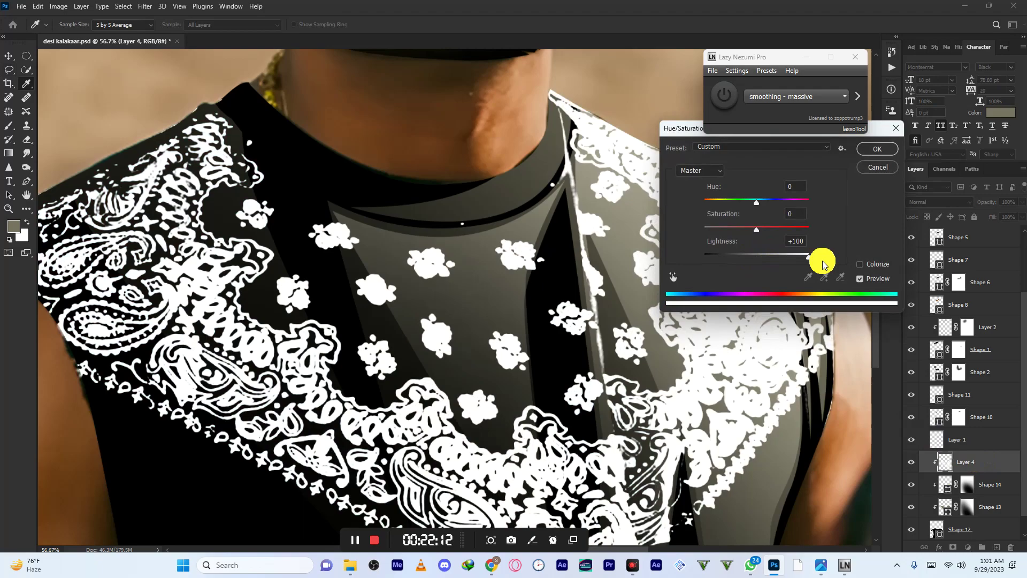
left_click(877, 150)
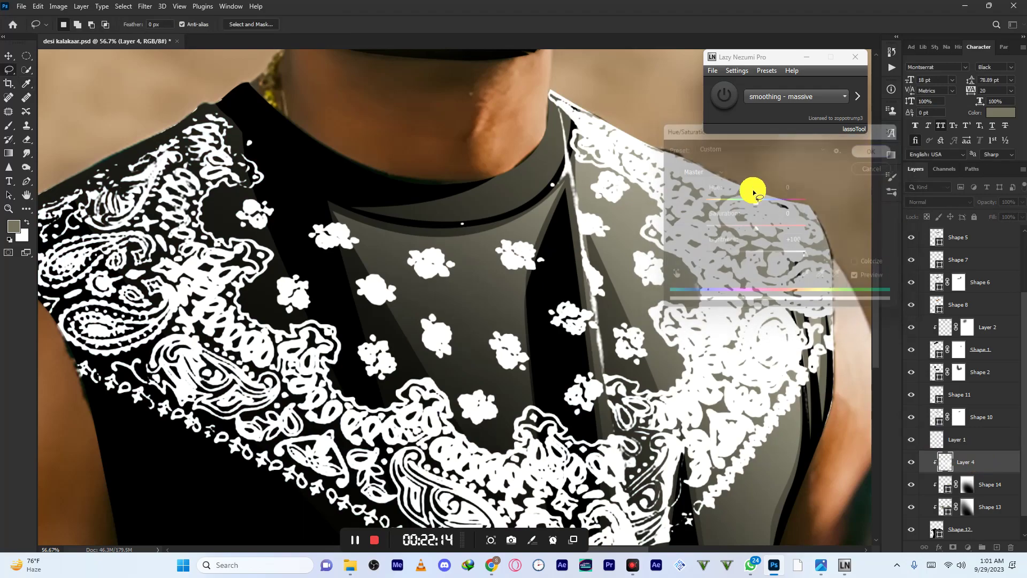
- Add a layer mask to Layer 4 and softly fade the pattern with the Eraser at size 3100 and 20% opacity
scroll(294, 214, "down", 4)
scroll(327, 220, "down", 6)
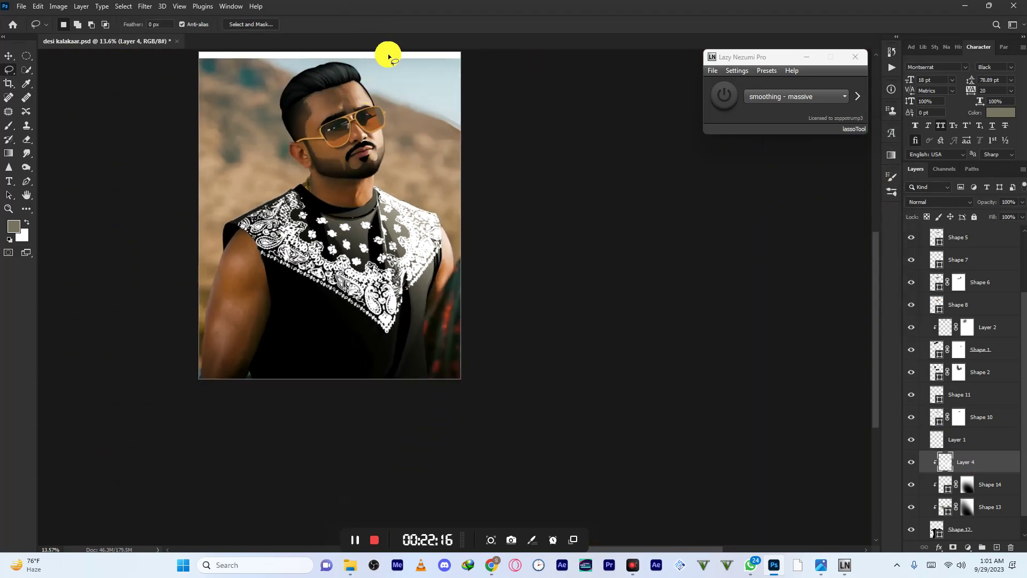
scroll(439, 233, "up", 2)
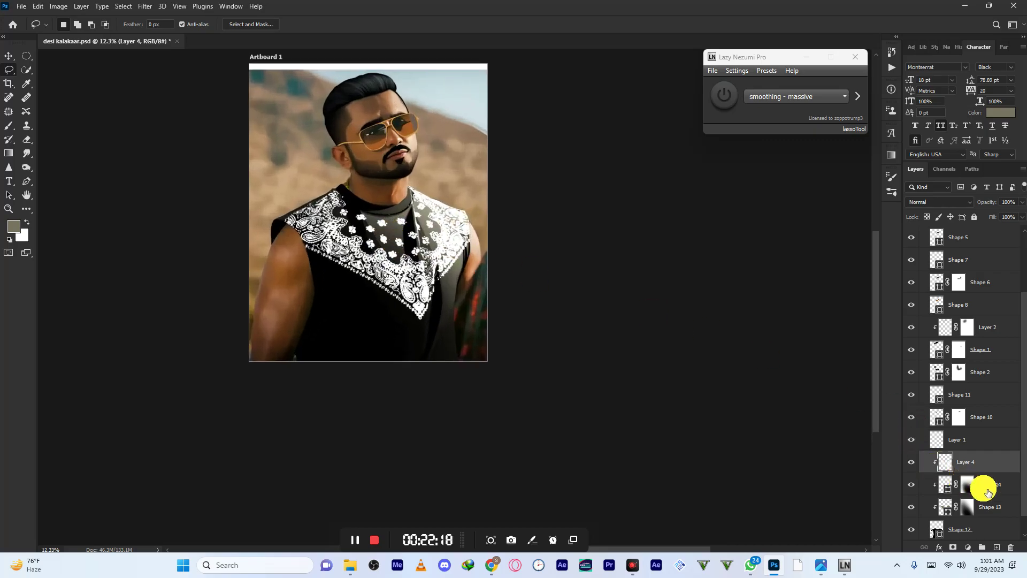
left_click(953, 548)
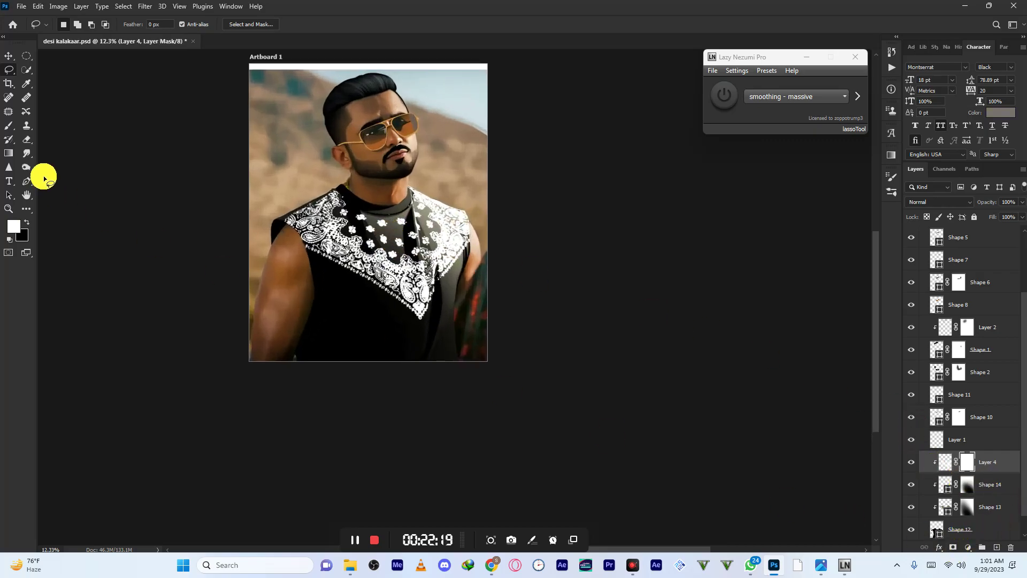
left_click(27, 139)
scroll(339, 236, "up", 2)
scroll(339, 236, "down", 1)
scroll(321, 236, "up", 1)
key("bracketright")
key("bracketright")
key("bracketright")
key("bracketright")
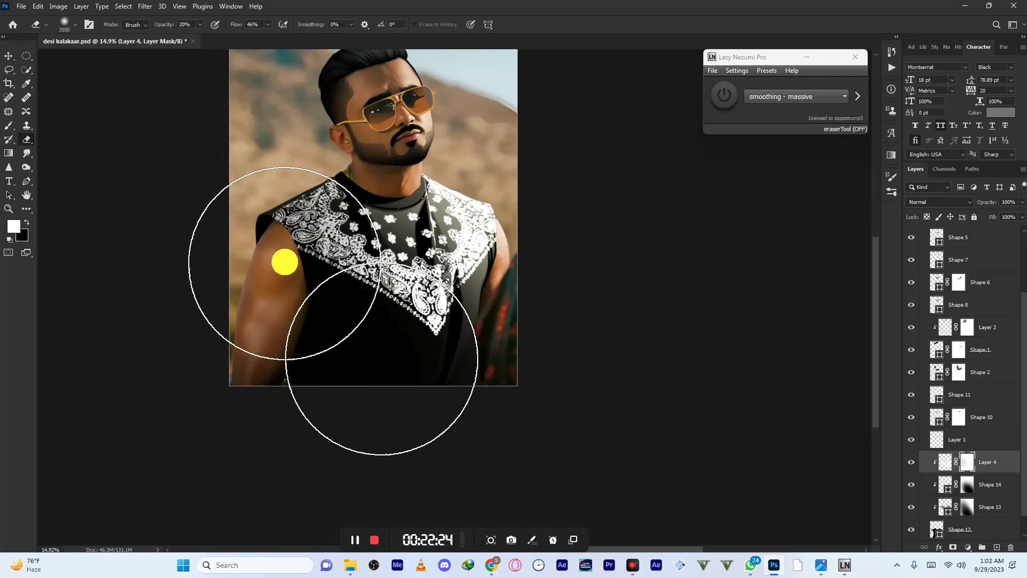
- Swap the foreground and background colours and brush over the pattern on Layer 4's mask to partly restore it
scroll(342, 279, "down", 1)
scroll(342, 279, "down", 1)
scroll(280, 252, "up", 2)
key("x")
mouse_move(331, 237)
left_mouse_down()
mouse_move(394, 270)
mouse_move(393, 282)
mouse_move(321, 234)
left_mouse_up()
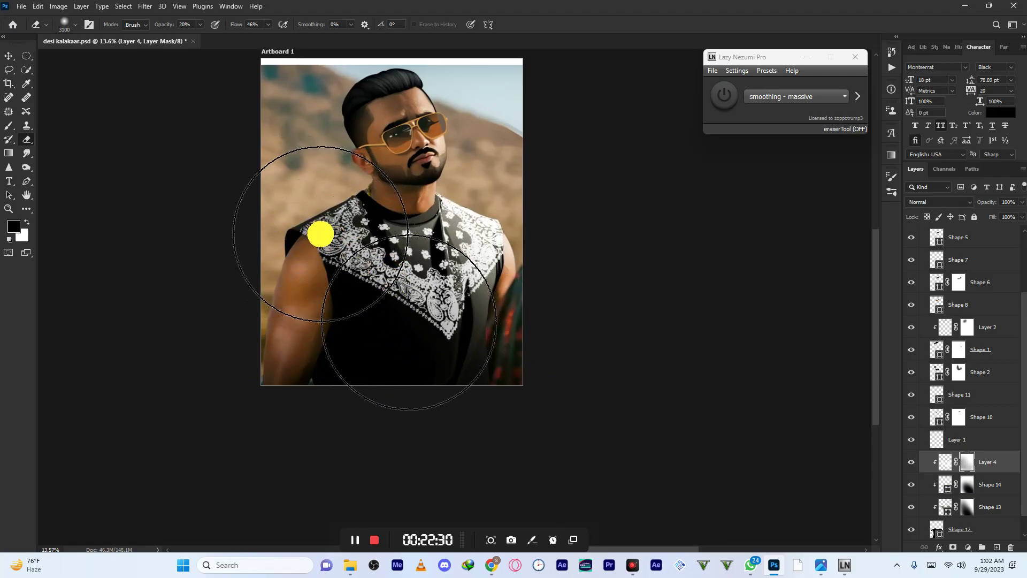
- Hide the reference photo layer to check the drawn artwork on its own, and show the photo again
scroll(461, 241, "down", 1)
scroll(428, 177, "down", 1)
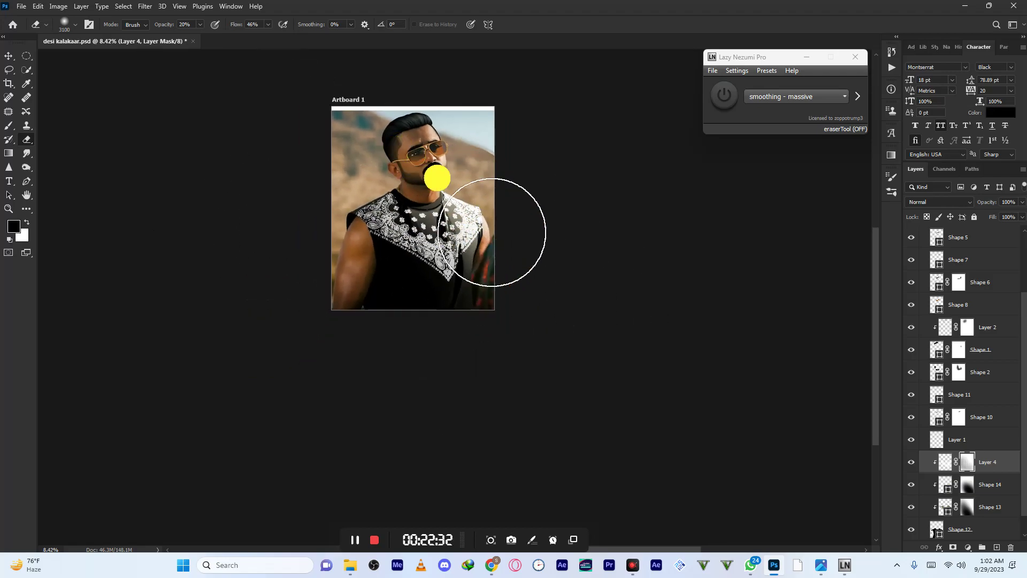
scroll(920, 472, "down", 1)
left_click(914, 530)
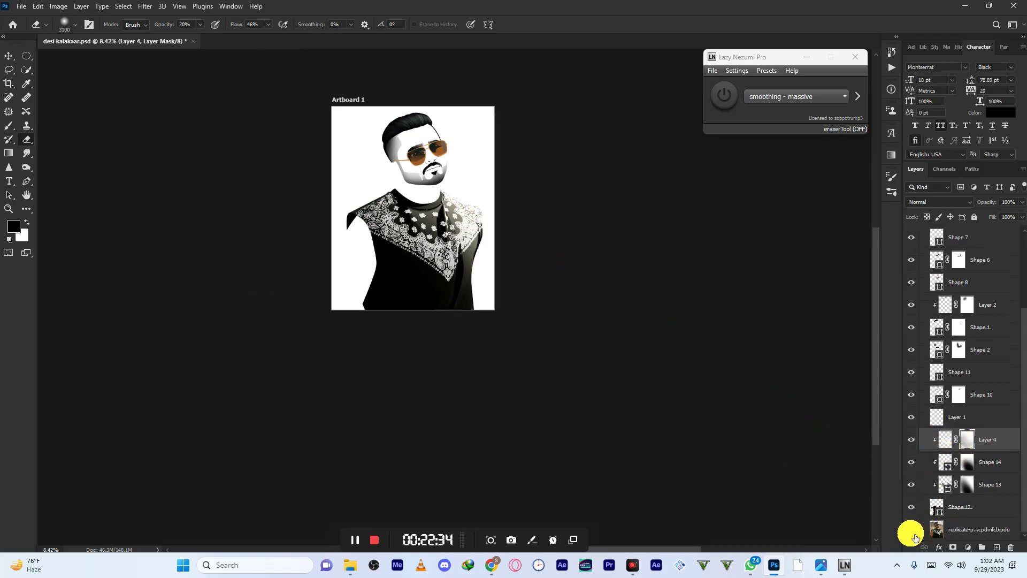
left_click(912, 529)
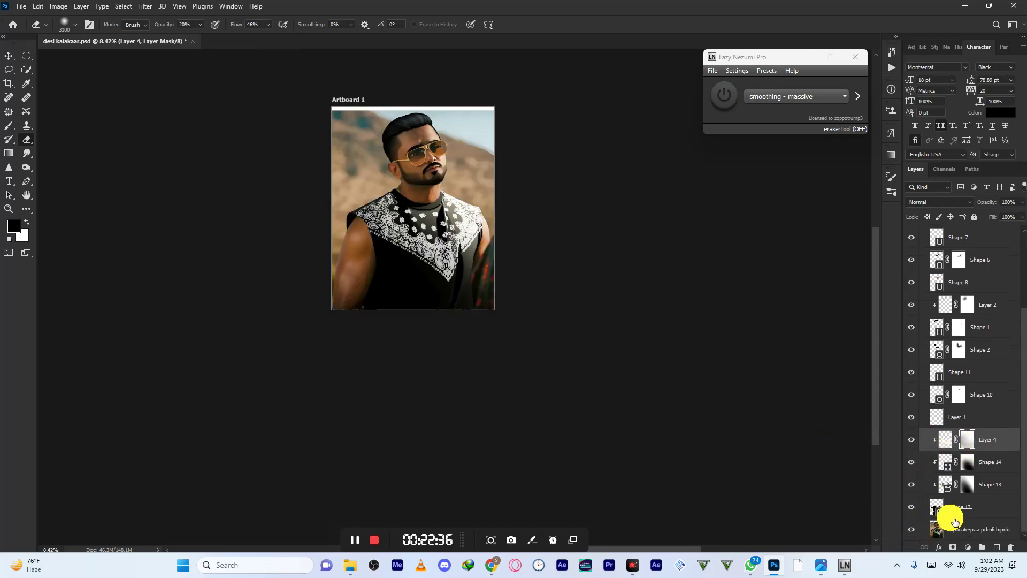
- Set the blend mode of the bandana pattern on Layer 4 to Screen
scroll(406, 250, "up", 4)
scroll(479, 189, "up", 2)
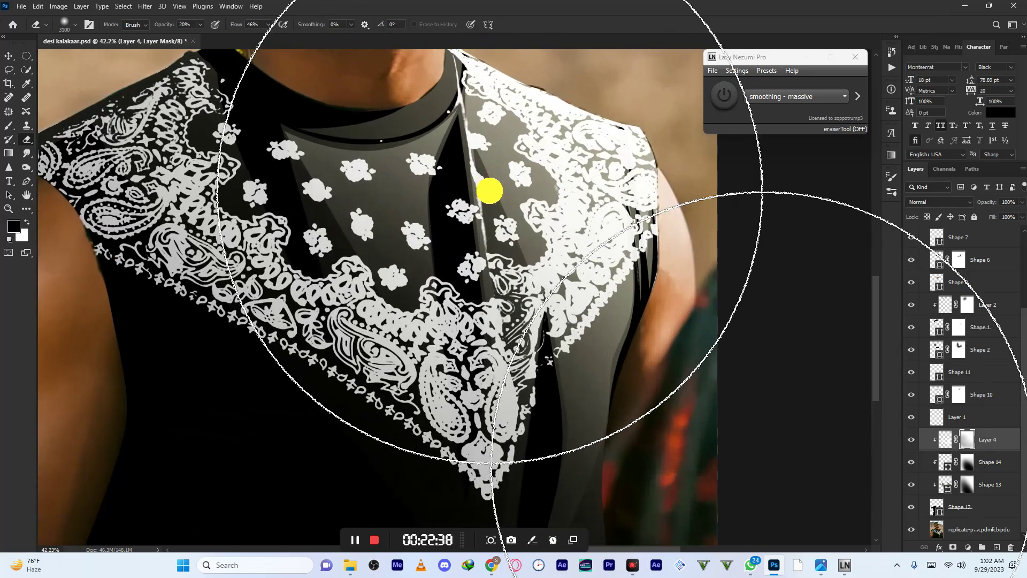
scroll(424, 209, "down", 3)
scroll(425, 209, "down", 1)
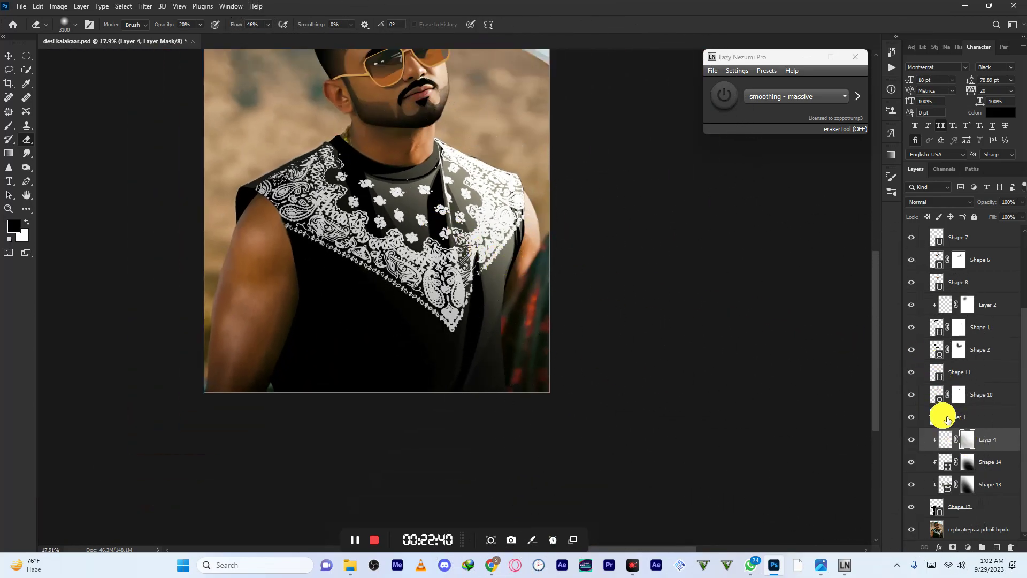
left_click(944, 204)
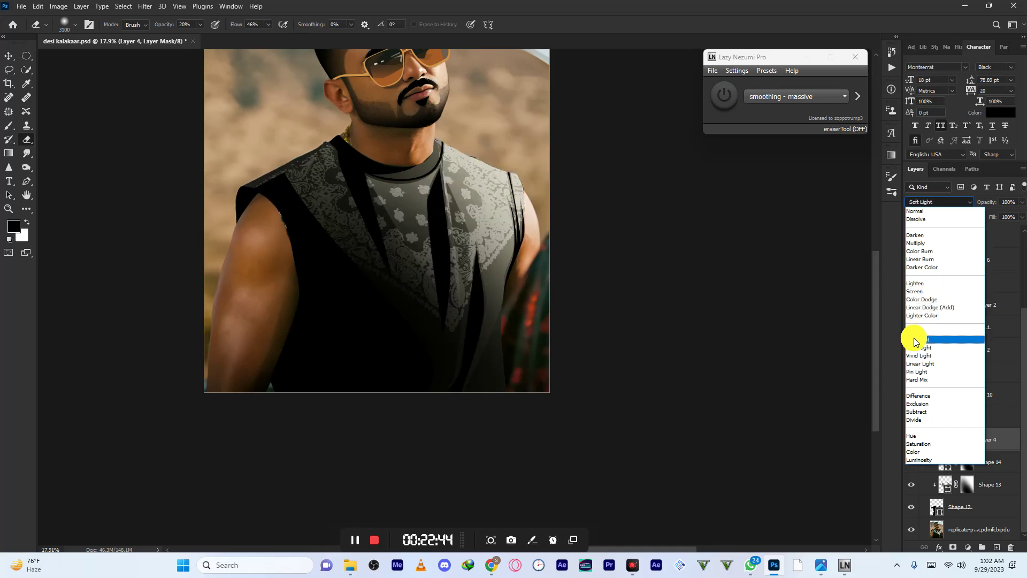
left_click(921, 292)
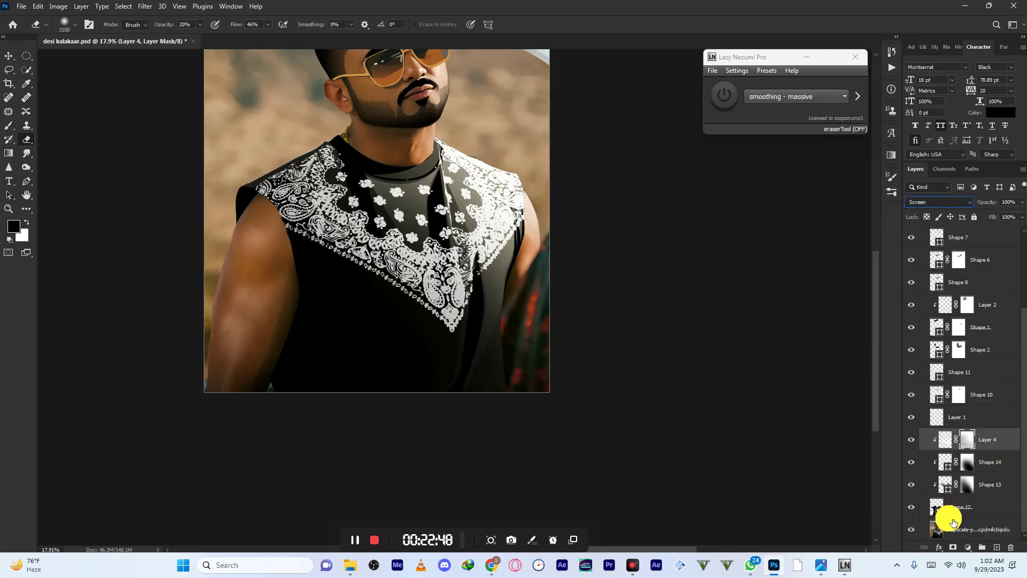
- Add a new empty layer directly above the reference photo layer and switch to the Pen tool
left_click(971, 533)
left_click(998, 548)
scroll(472, 291, "down", 5)
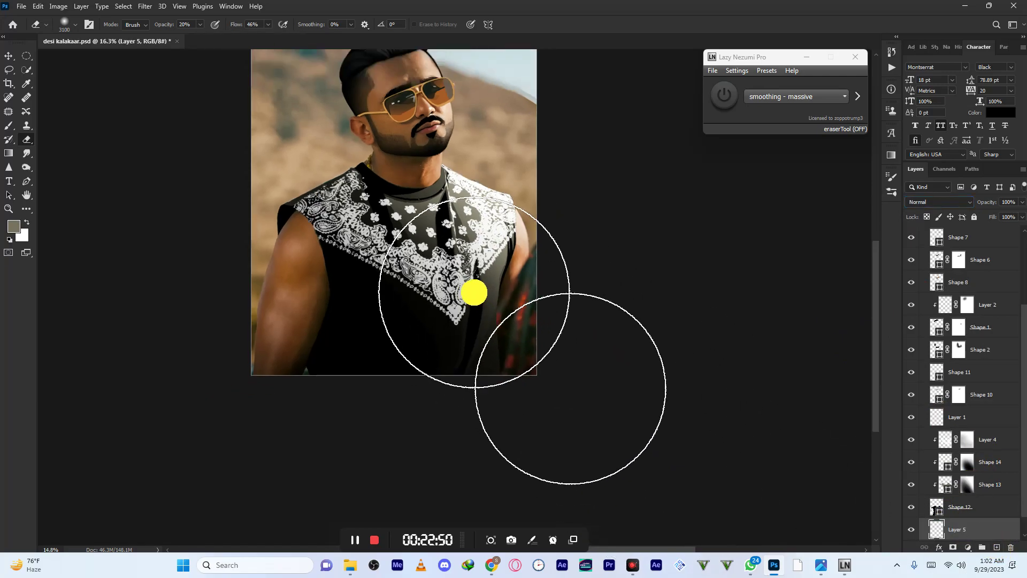
key("p")
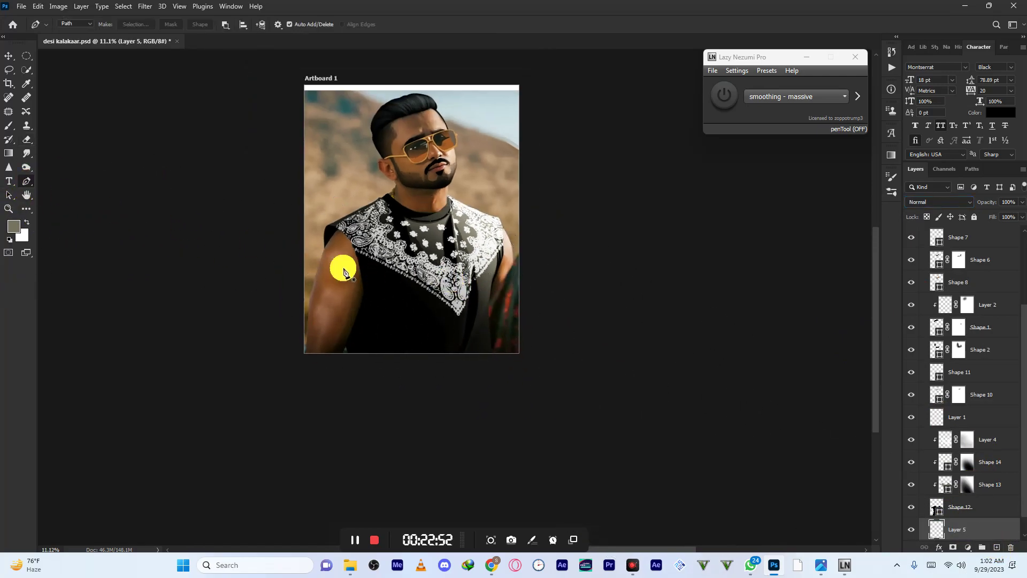
scroll(382, 285, "up", 2)
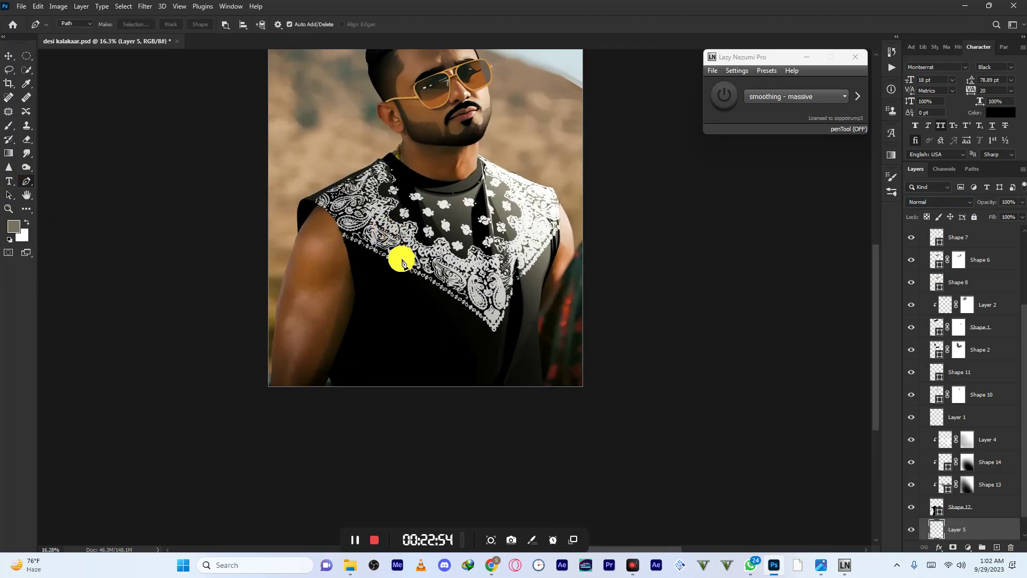
left_click_drag(433, 179, 435, 304)
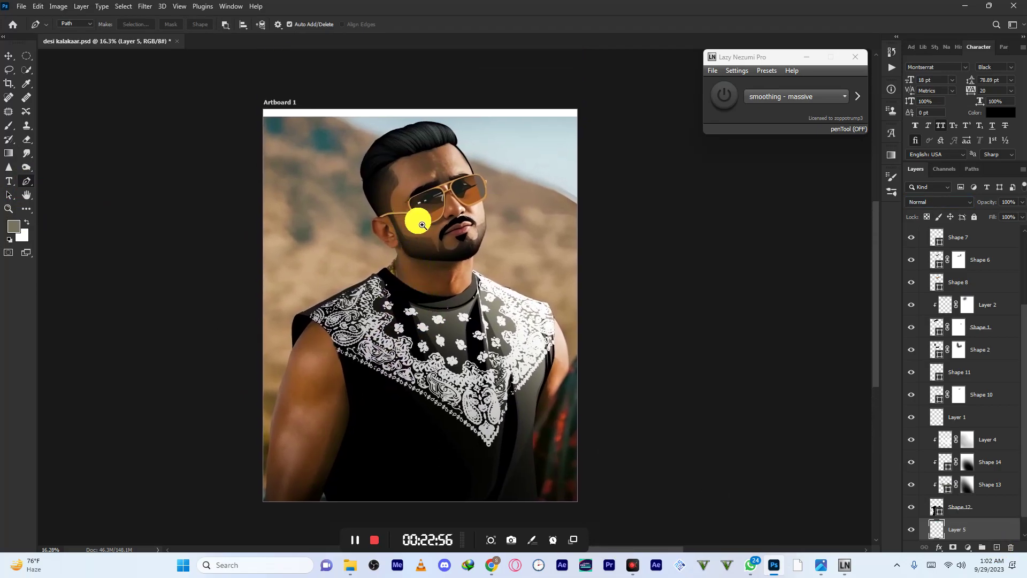
- Set the thickness of the Pen tool's path preview line to 0.75 px in the path options
scroll(404, 213, "up", 5)
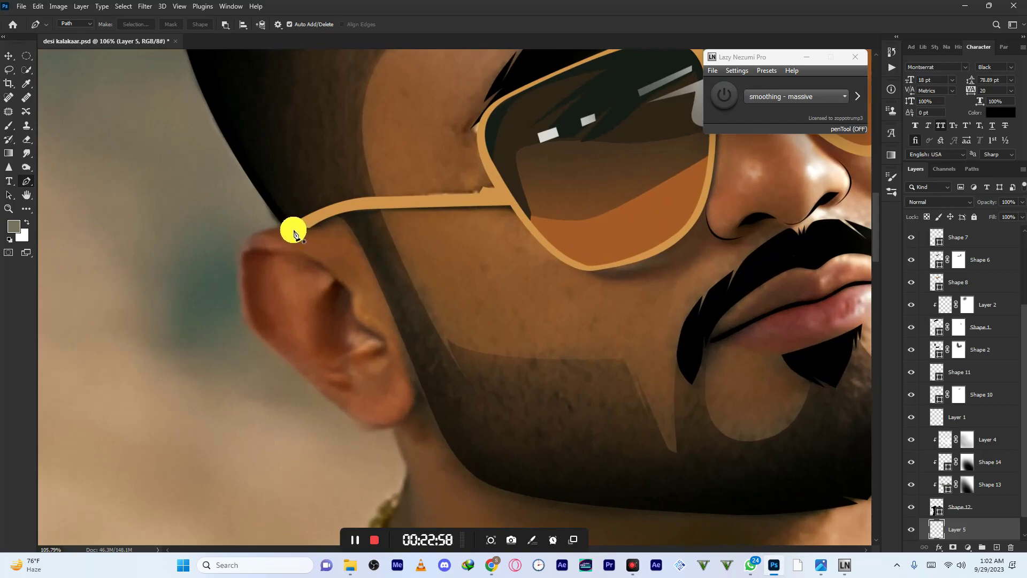
left_click_drag(235, 252, 235, 250)
key("Escape")
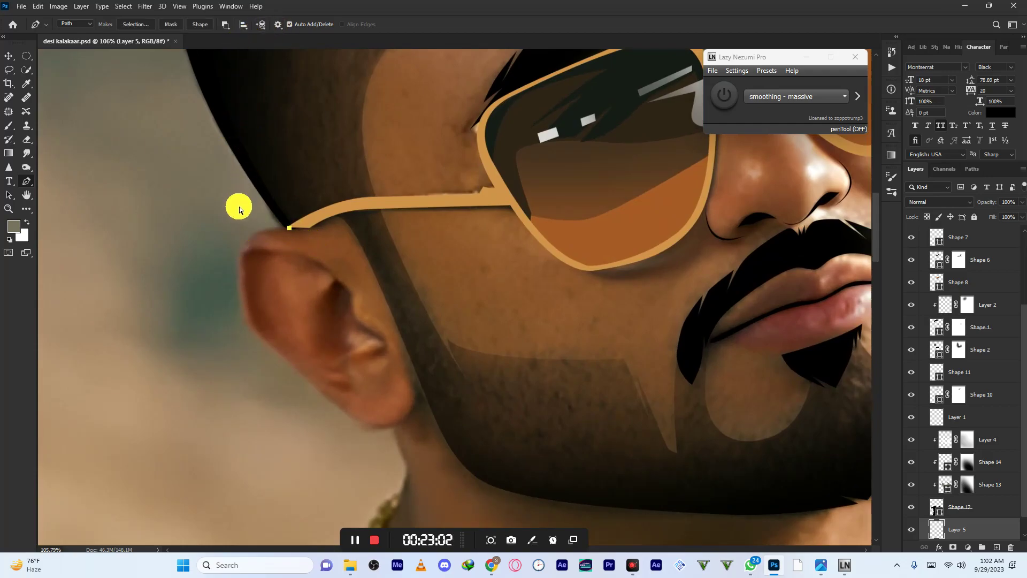
left_click(226, 24)
left_click(236, 50)
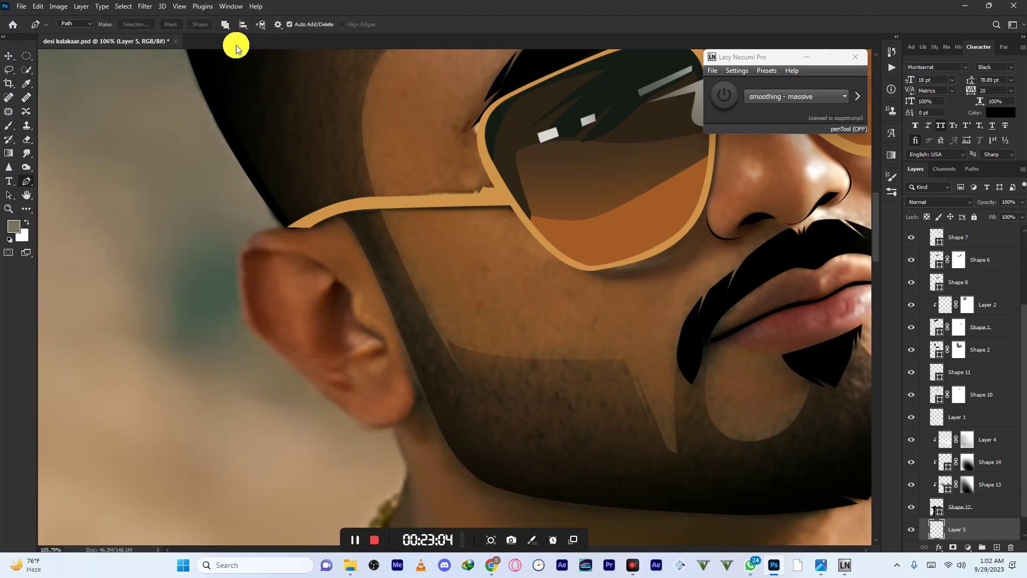
left_click(277, 25)
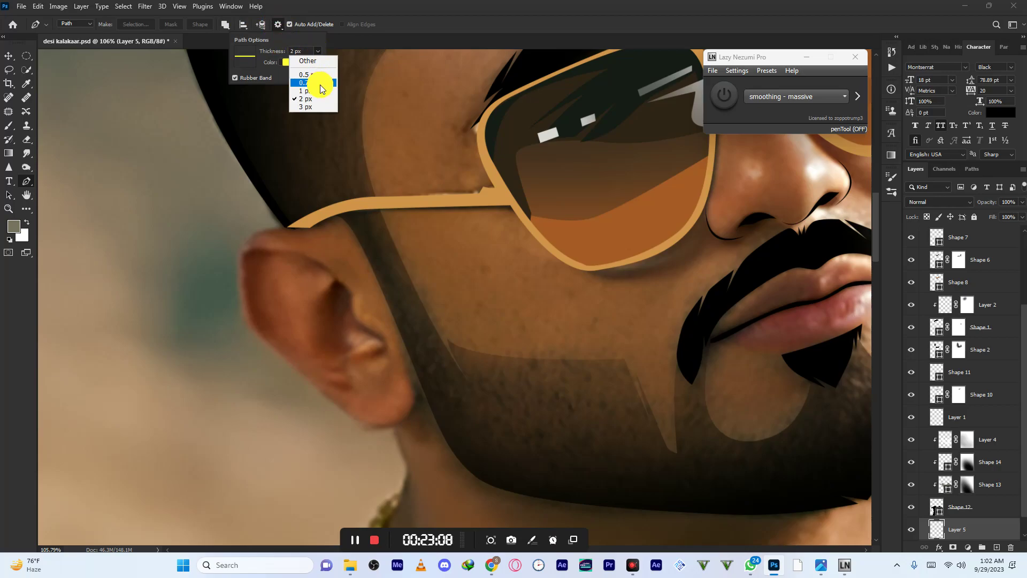
left_click(320, 84)
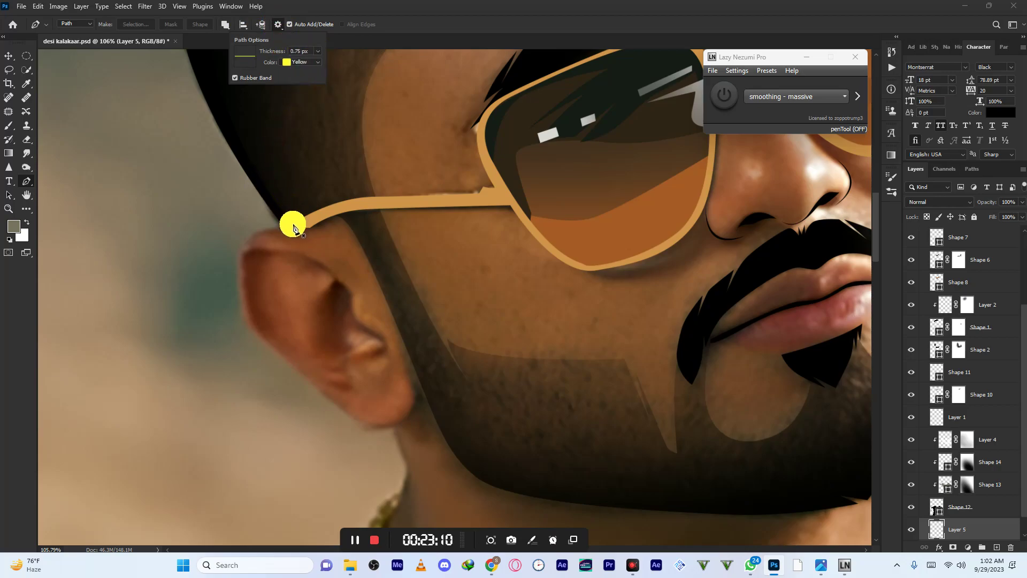
- Start the skin outline path at the end of the glasses' temple, tracing around the ear and down the neck to the shirt collar
left_click(293, 226)
left_click_drag(255, 231, 246, 234)
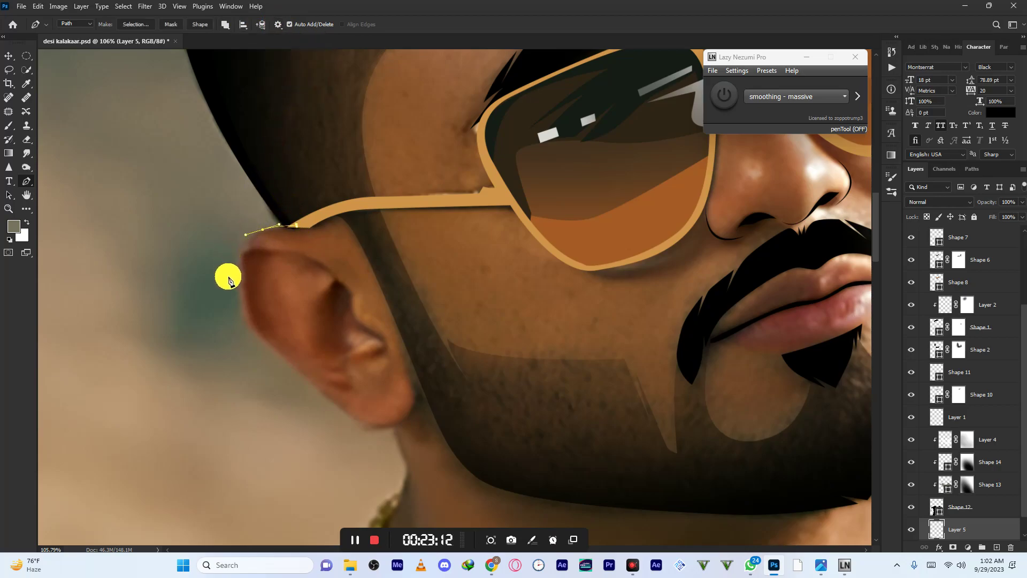
left_click_drag(239, 274, 240, 303)
left_click_drag(258, 337, 278, 356)
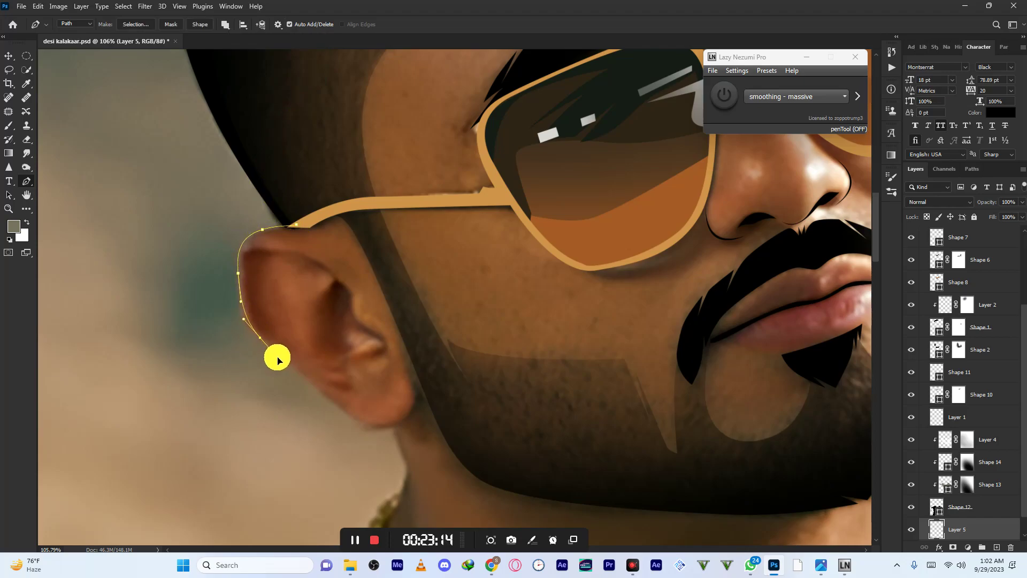
left_click_drag(327, 404, 353, 195)
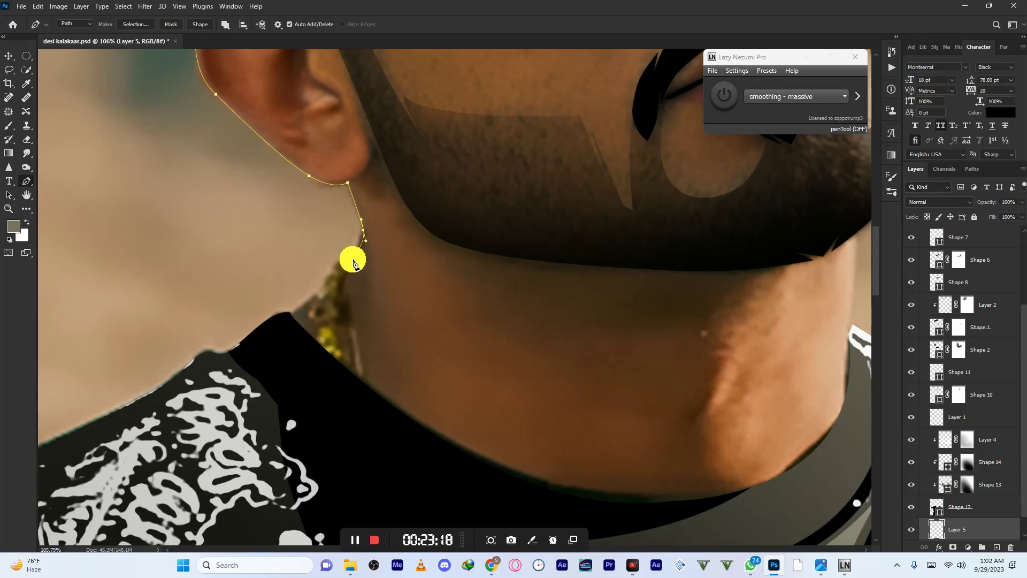
left_click_drag(321, 294, 306, 310)
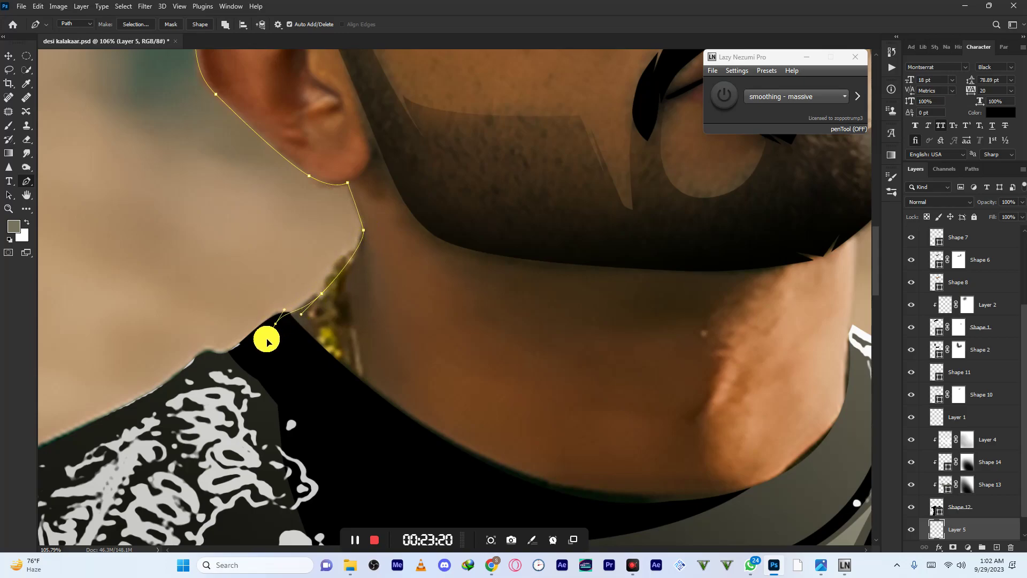
- Continue the skin path under the shoulder of the shirt and along the outer edge of his right arm, past the artboard's lower edge
scroll(241, 259, "down", 5)
scroll(198, 334, "up", 3)
left_click_drag(198, 321, 288, 177)
key("ctrl+z")
left_click_drag(253, 281, 245, 300)
left_click_drag(222, 355, 214, 380)
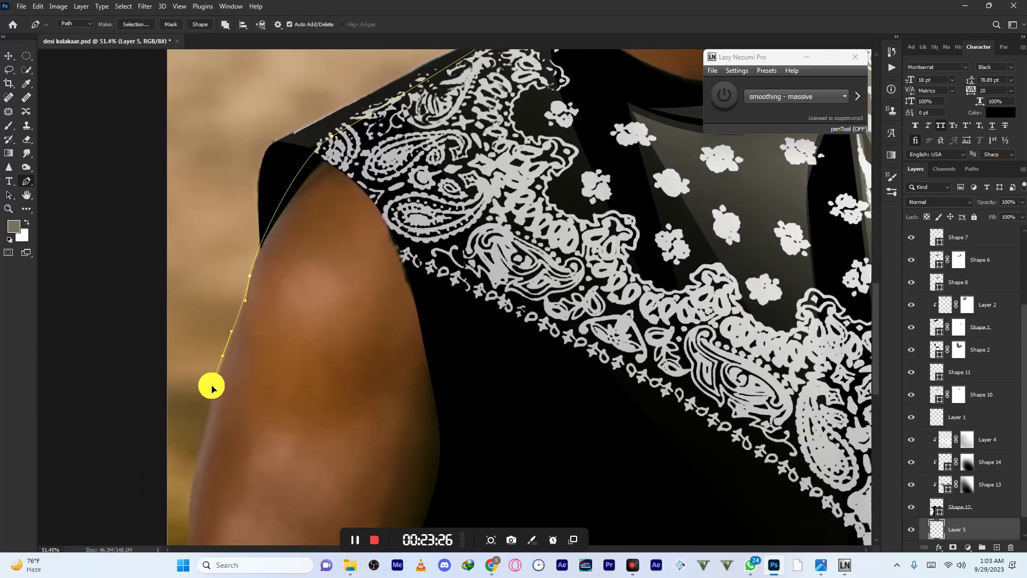
left_click_drag(207, 422, 199, 457)
left_click(191, 494)
left_click_drag(191, 493, 275, 246)
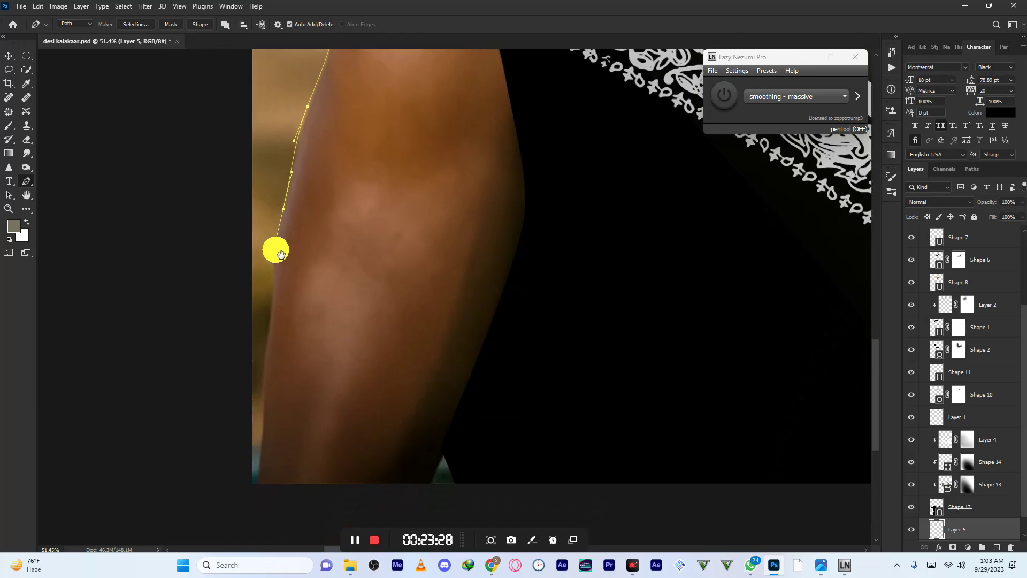
left_click_drag(268, 390, 266, 393)
left_click_drag(254, 481, 257, 516)
- Carry the skin path across below the artboard and up the inner side of his right arm, just underneath the black shirt
left_click_drag(312, 488, 280, 347)
left_click(337, 341)
left_click_drag(354, 288, 380, 251)
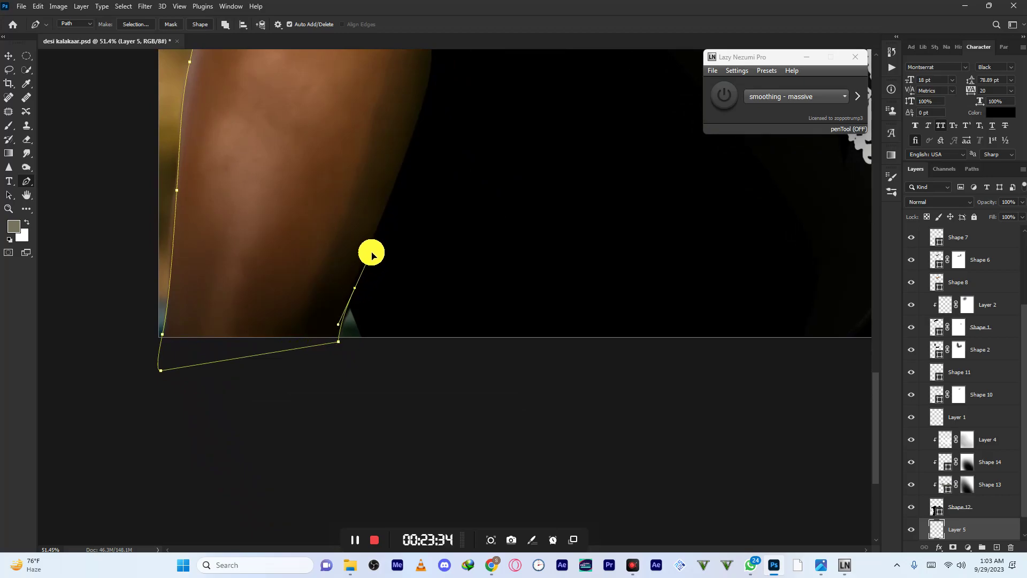
left_click_drag(399, 202, 270, 458)
left_click_drag(342, 204, 330, 126)
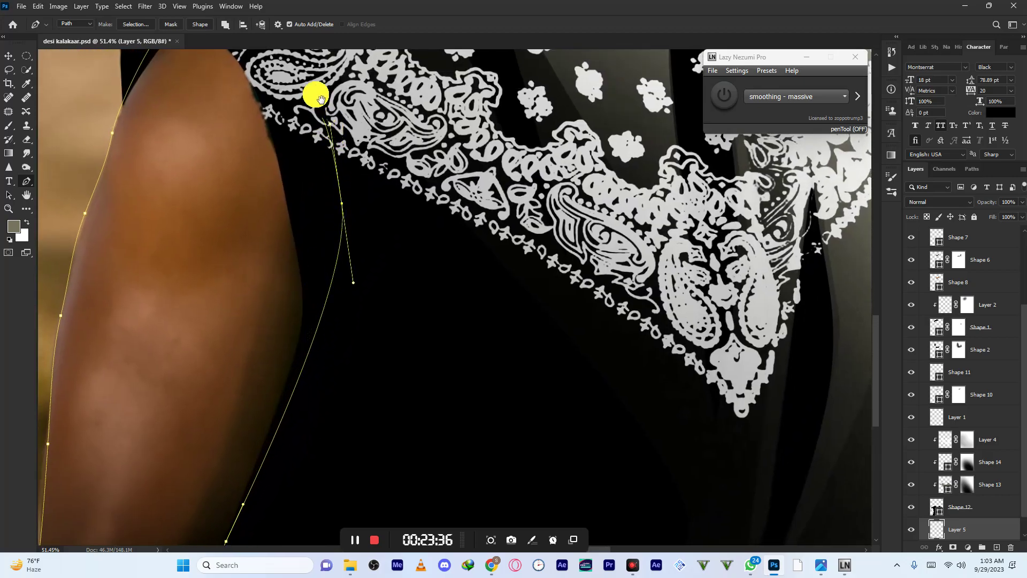
left_click_drag(303, 89, 343, 306)
- Run the skin path across the chest beneath the shirt and around both sides of his left arm, extending below the artboard
left_click(402, 161)
left_click_drag(493, 144, 267, 210)
left_click_drag(506, 329, 585, 320)
left_click_drag(588, 375, 532, 117)
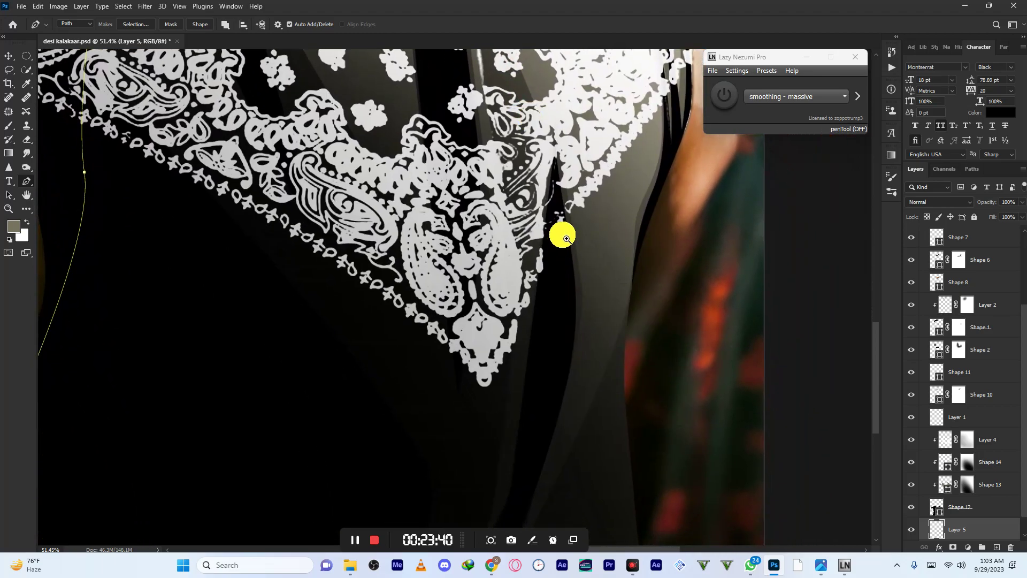
left_click_drag(560, 238, 544, 239)
left_click_drag(577, 340, 620, 287)
left_click(617, 435)
left_click(638, 422)
left_click_drag(629, 245, 636, 203)
left_click_drag(635, 153, 628, 123)
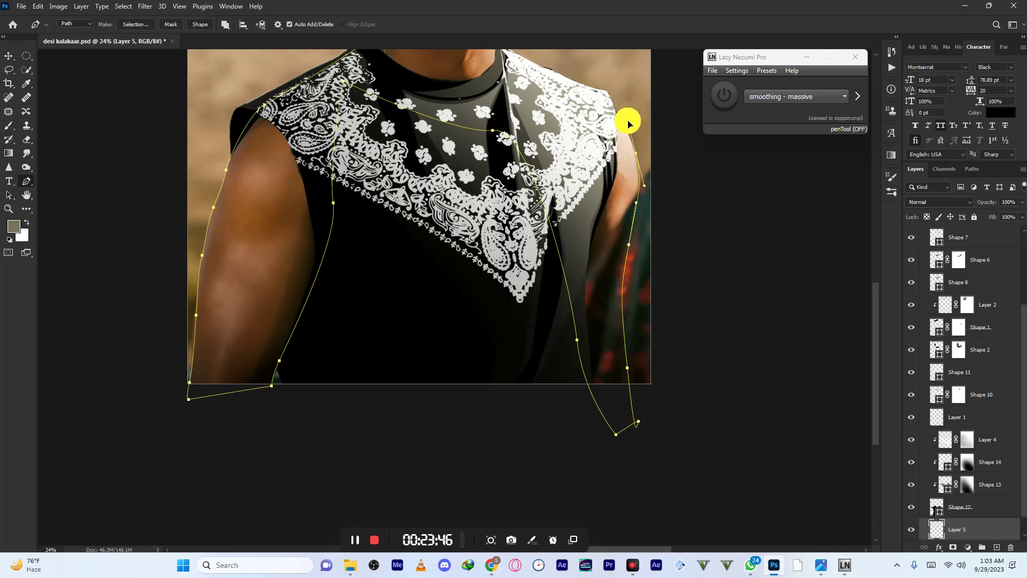
- Extend the skin path from his left shoulder up the neck and along the bearded jaw and cheek
scroll(568, 134, "up", 5)
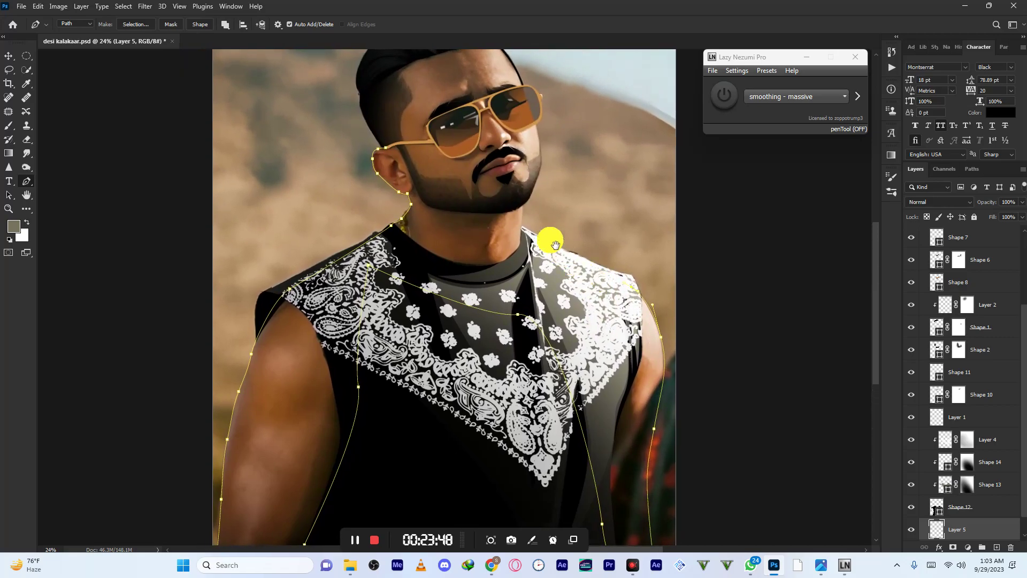
left_click_drag(554, 289, 559, 206)
left_click(559, 196)
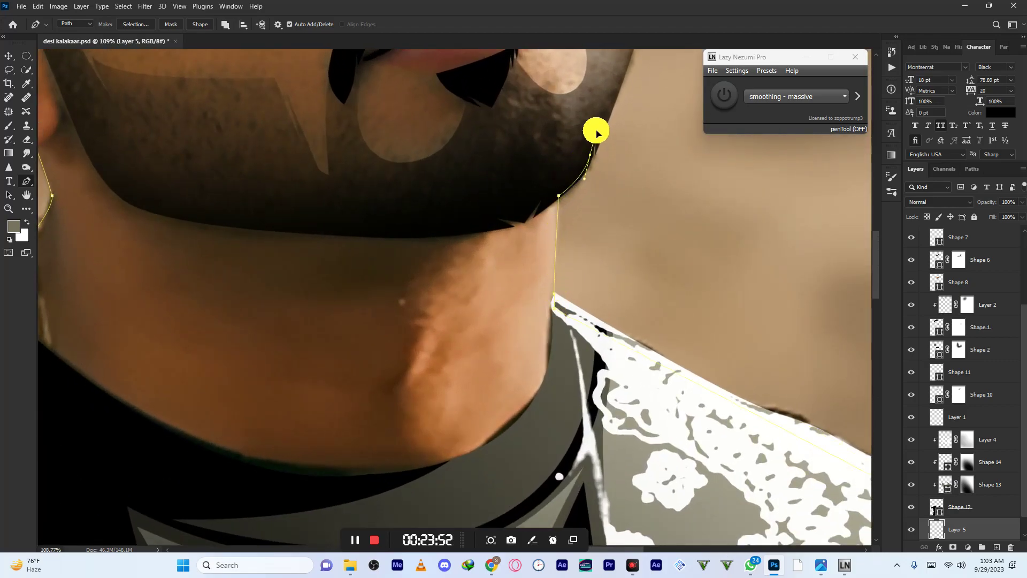
left_click_drag(588, 162, 519, 358)
left_click_drag(537, 251, 532, 202)
left_click(510, 95)
- Trace the skin path up past the sunglasses and along the edge of the forehead to the front hairline
left_click_drag(510, 84, 544, 393)
left_click_drag(489, 210, 481, 182)
left_click_drag(468, 160, 538, 310)
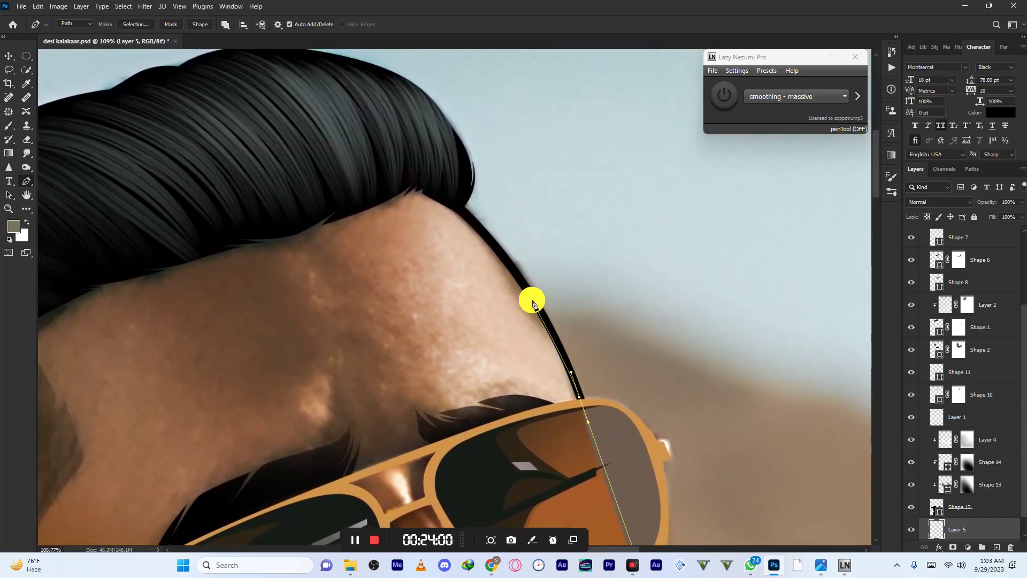
left_click(506, 258)
left_click(472, 213)
left_click(447, 196)
- Run the skin path through the hair and down the back of the head, closing it at the ear
left_click_drag(440, 179, 300, 183)
left_click_drag(265, 274, 271, 326)
left_click_drag(319, 428, 348, 476)
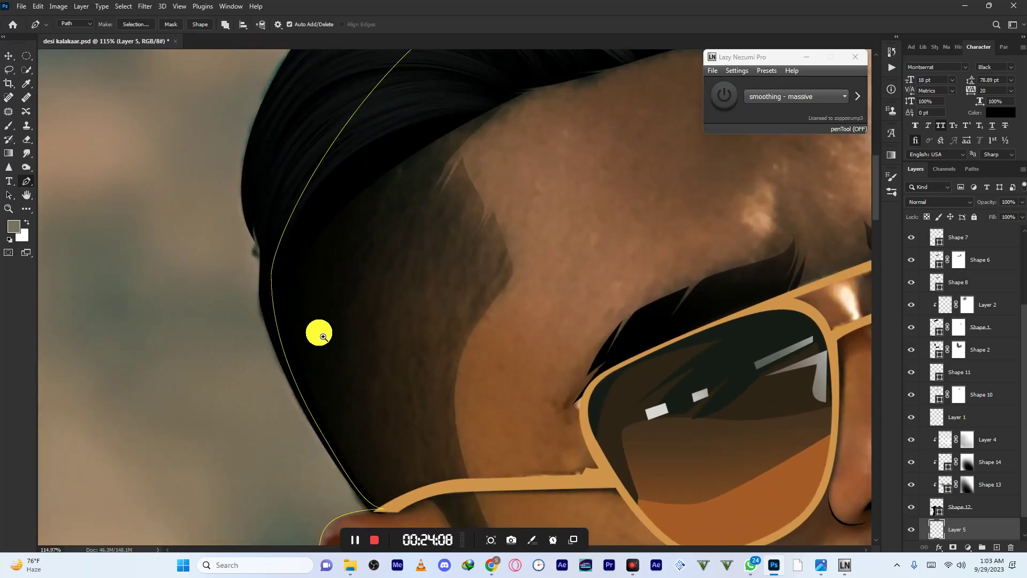
- Set the foreground colour to the light peach skin tone #eeb689
key("ctrl+0")
scroll(246, 300, "down", 1)
scroll(389, 353, "down", 2)
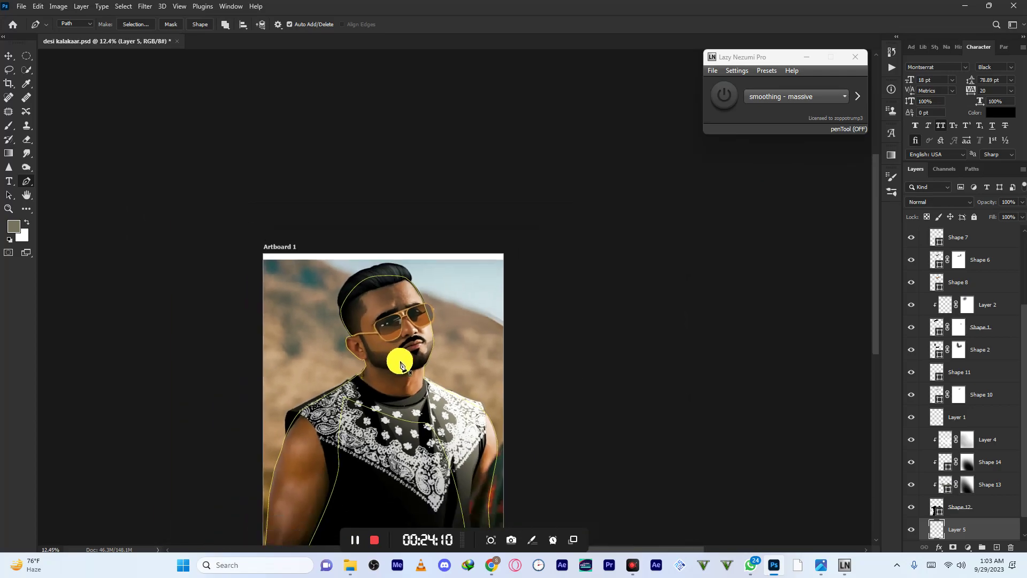
scroll(495, 273, "down", 2)
scroll(470, 427, "up", 2)
scroll(280, 275, "up", 2)
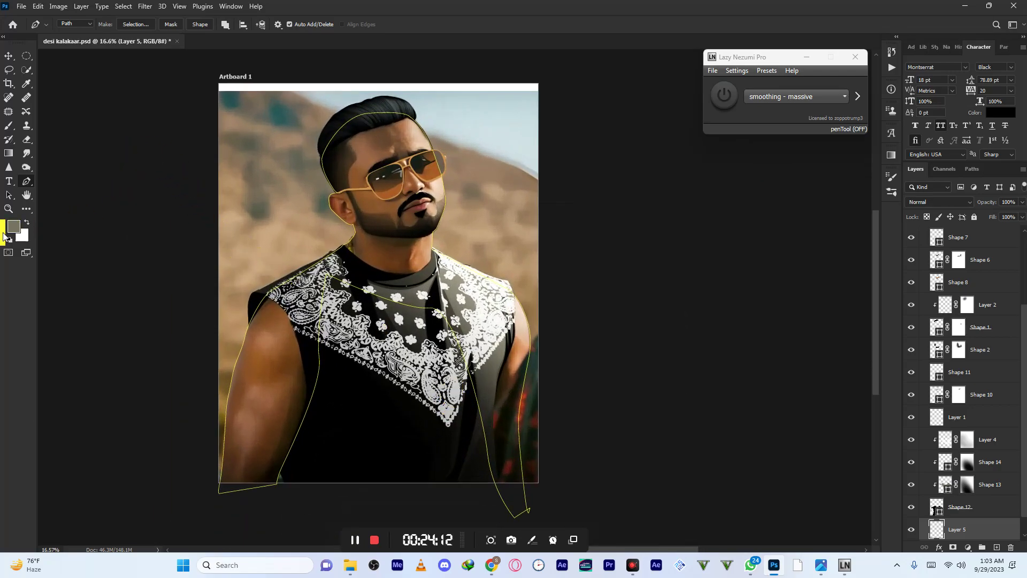
left_click(14, 226)
left_click(818, 482)
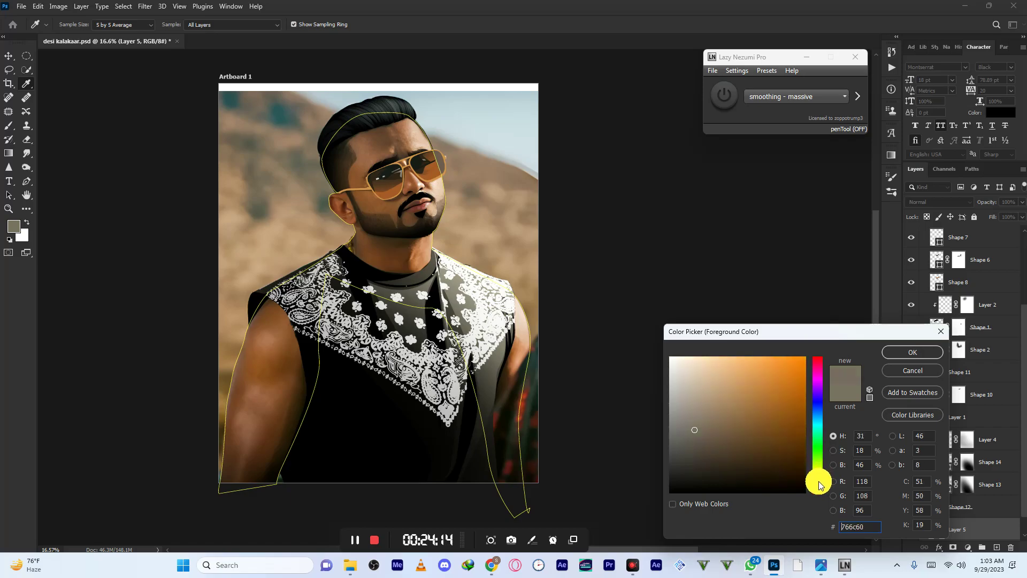
left_click(730, 370)
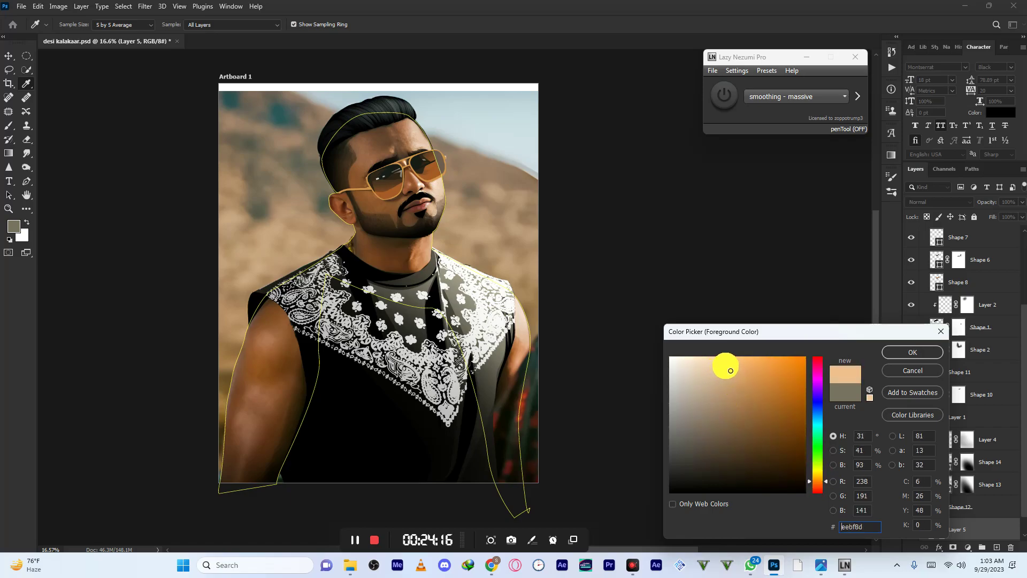
left_click(722, 366)
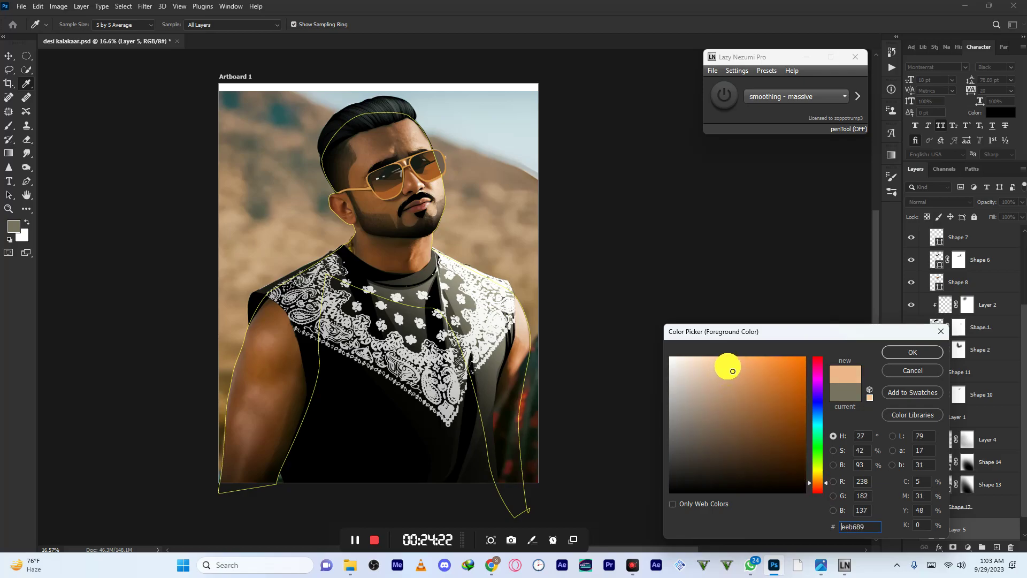
left_click(913, 352)
- Convert the closed skin outline path into a shape layer filled with the peach foreground colour
key("p")
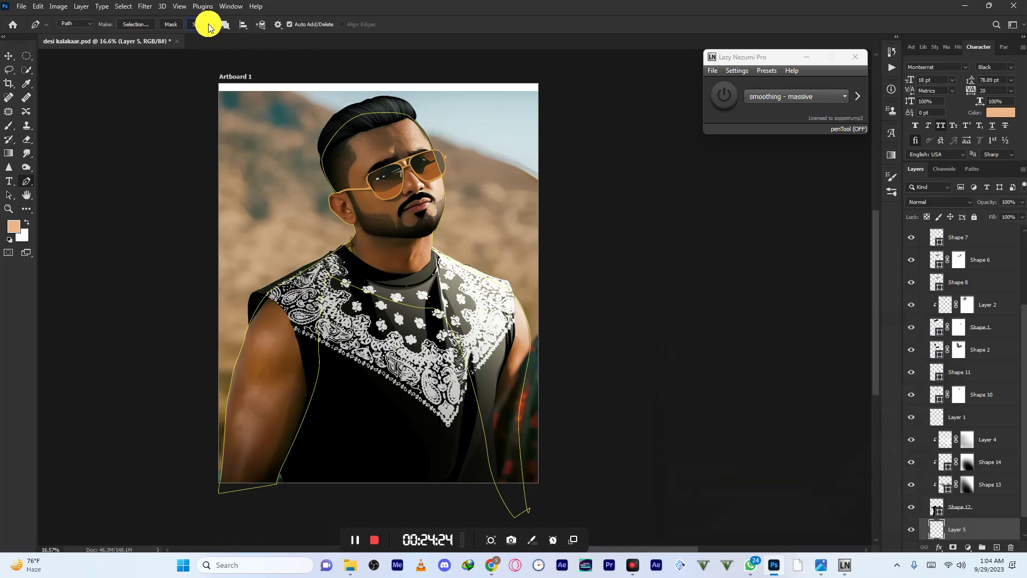
left_click(208, 25)
scroll(480, 218, "down", 4)
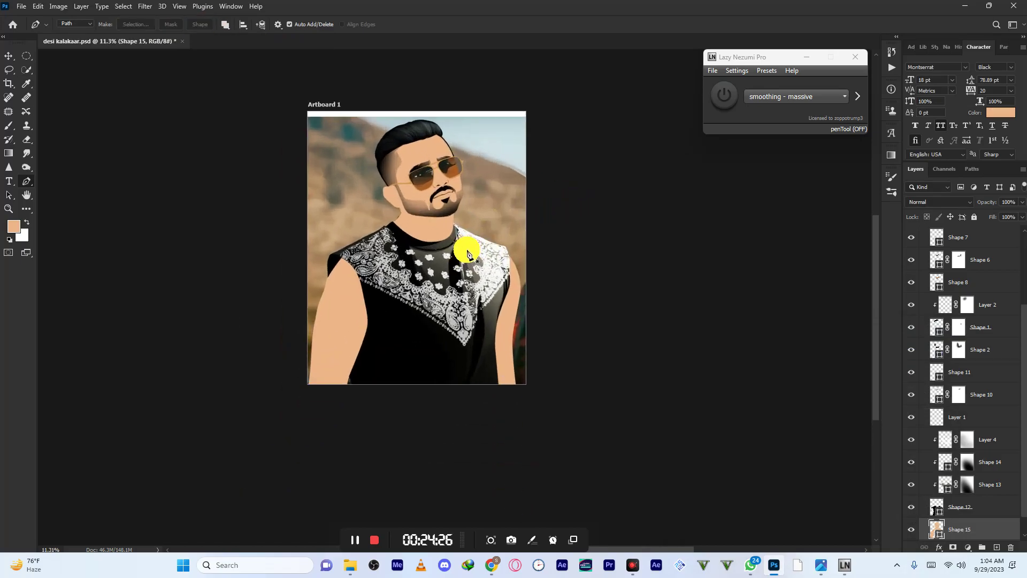
- Hide the skin shape to uncover the reference photo and add a new empty layer above it
scroll(467, 253, "up", 4)
key("ctrl+z")
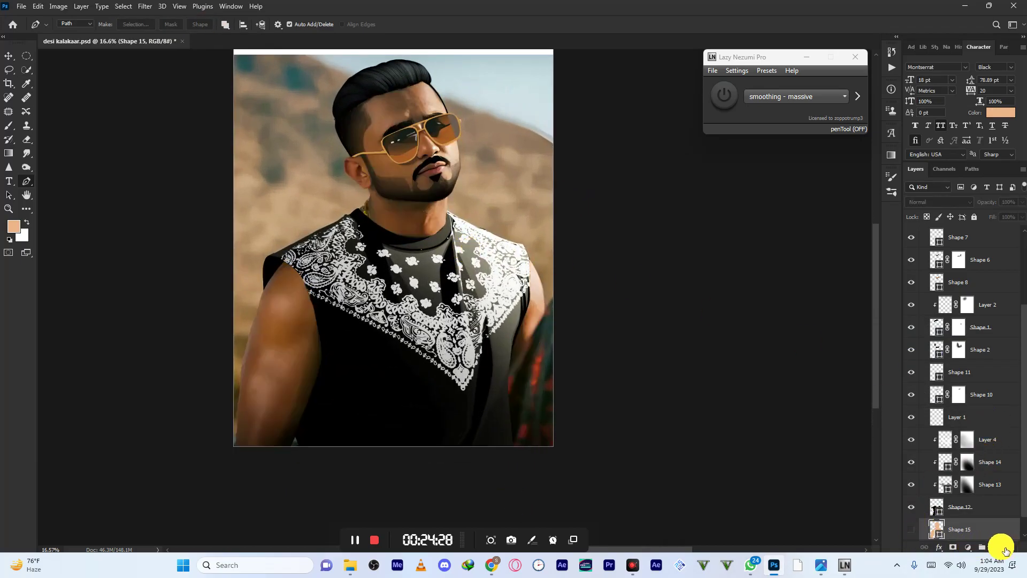
scroll(469, 193, "up", 1)
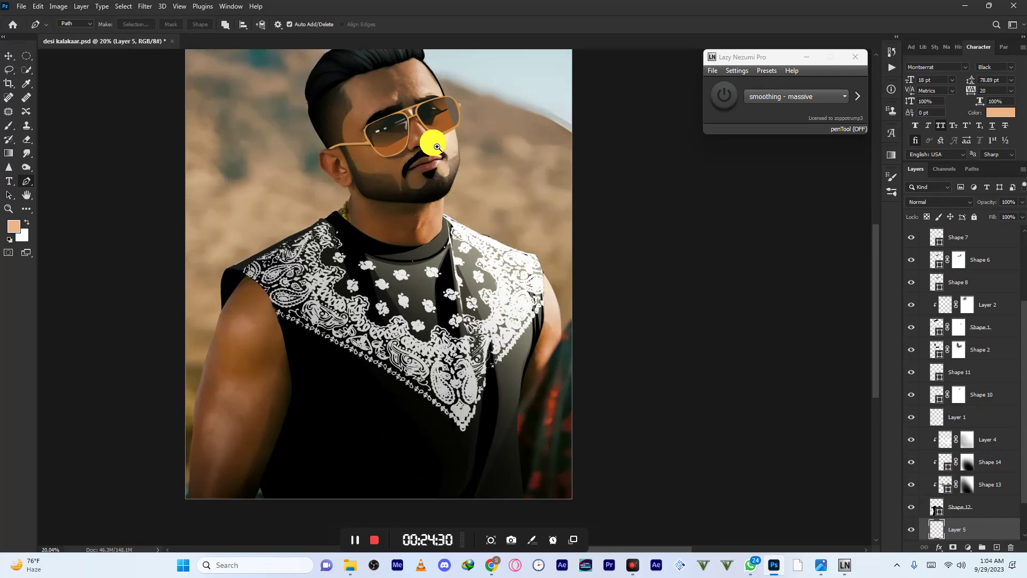
- Trace a closed path around both lips, following the upper lip's bow, the mouth corners and the lower lip's edge
scroll(428, 143, "up", 10)
left_click(346, 366)
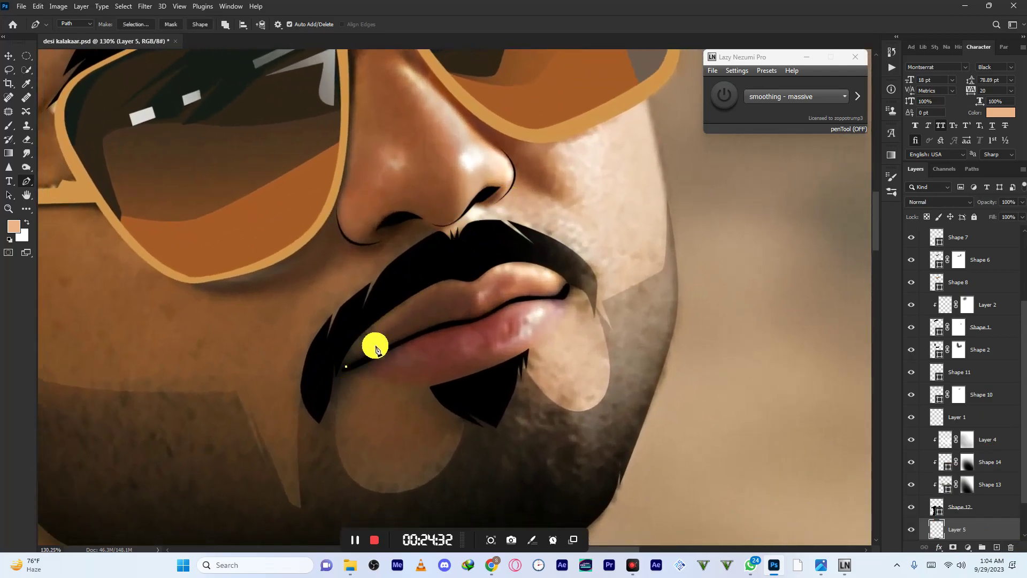
left_click_drag(452, 283, 500, 263)
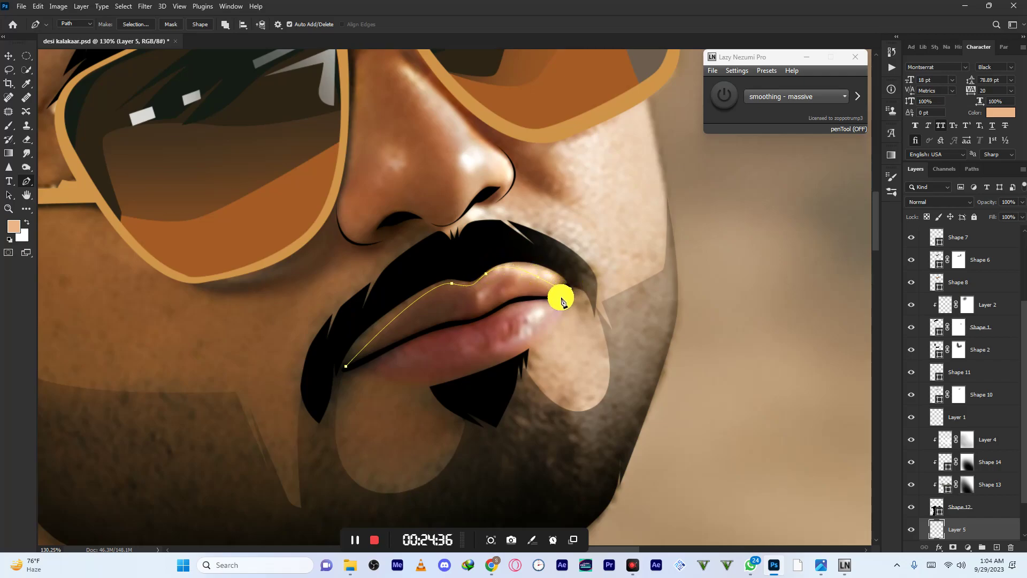
left_click_drag(481, 371, 408, 394)
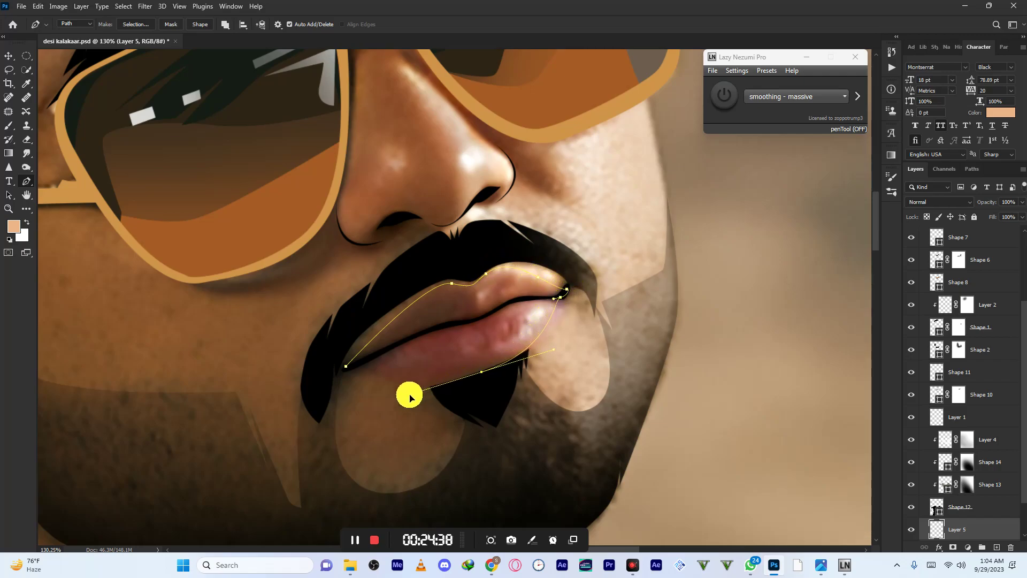
left_click_drag(352, 357, 354, 354)
scroll(395, 291, "down", 5)
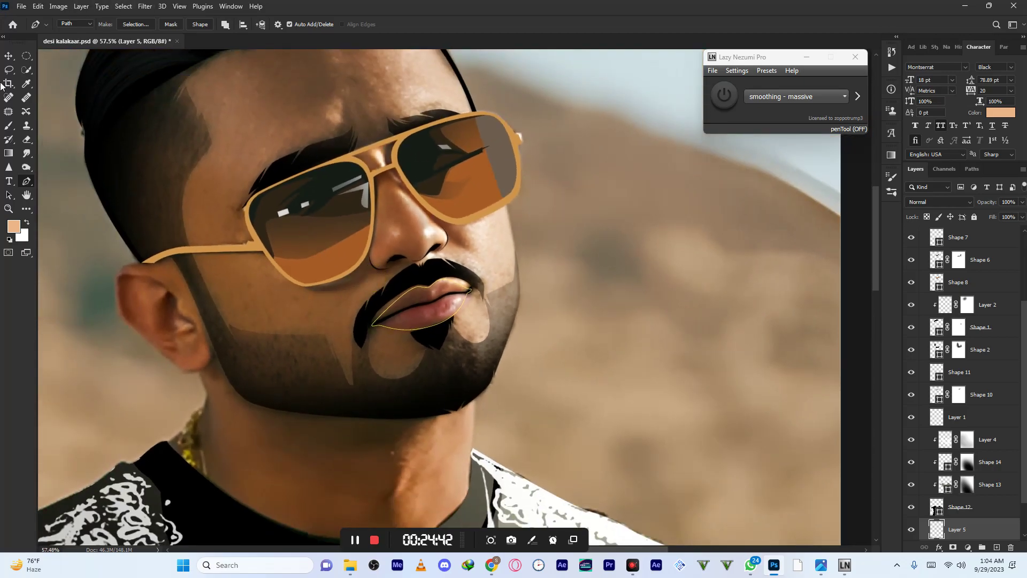
- Set the foreground colour to a coral red around #d2655b and convert the lip path into a filled shape layer
left_click(16, 221)
left_click(436, 309)
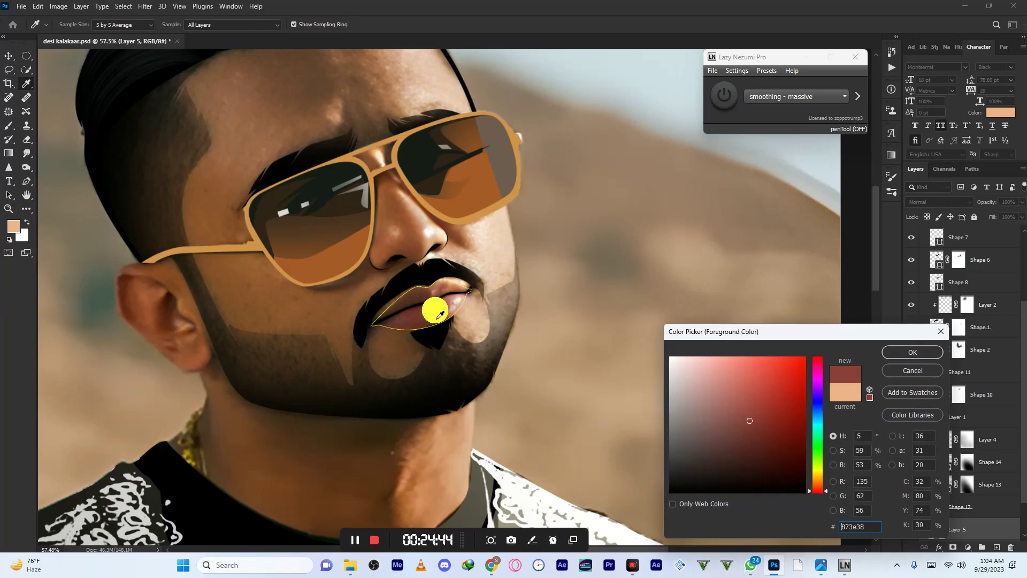
left_click_drag(733, 415, 751, 387)
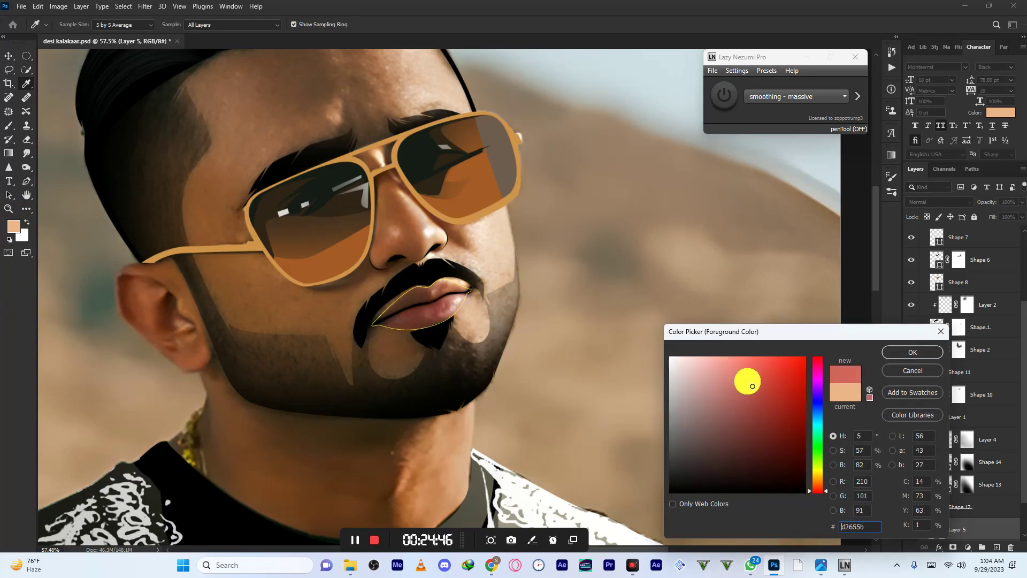
left_click(913, 352)
key("p")
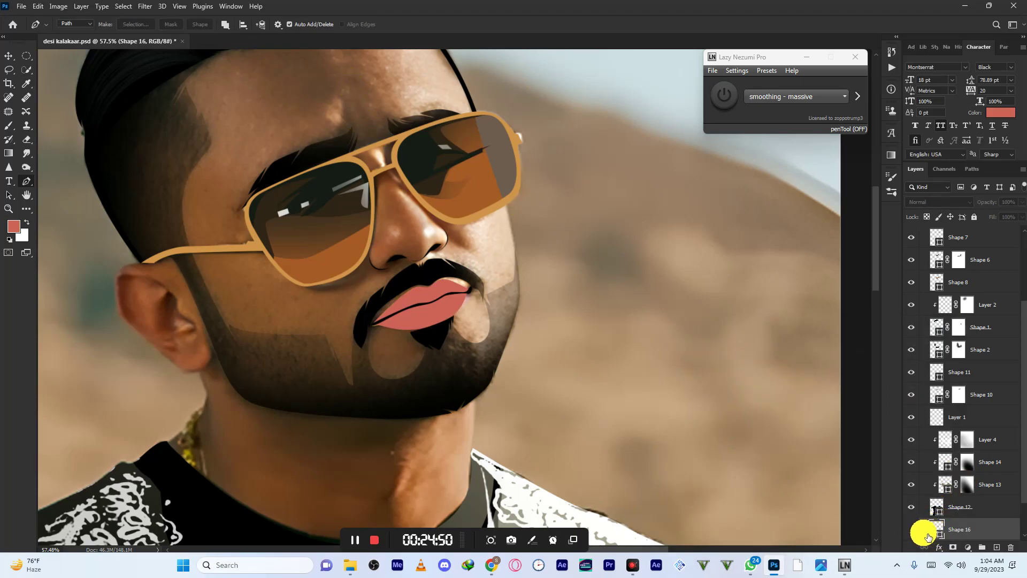
- Hide the coral lip shape, load its outline as a selection and add an empty layer above it
left_click(912, 529)
left_click(937, 530, "ctrl")
scroll(393, 325, "up", 3)
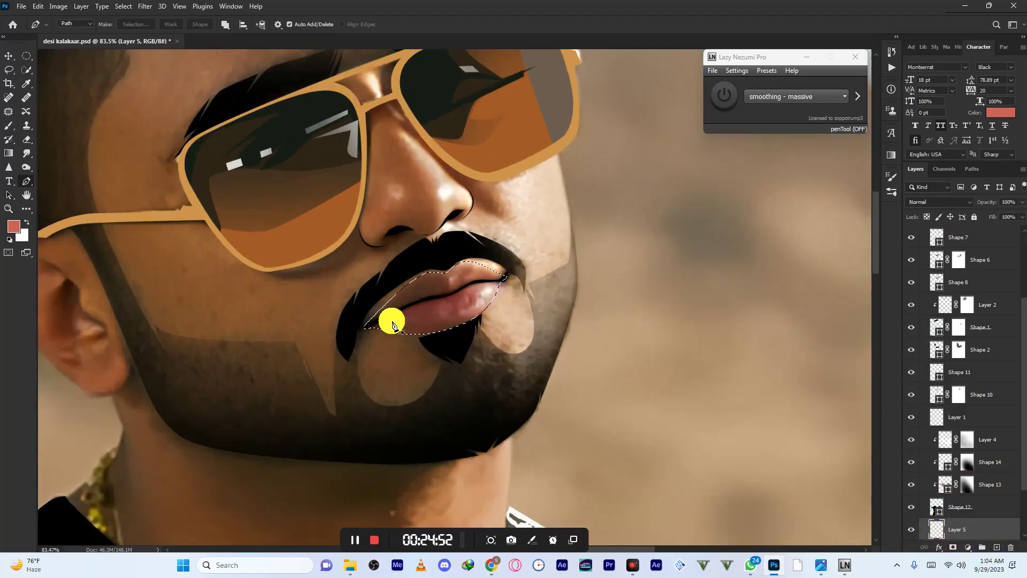
- Trace a closed path for the darkest lip shadow along the line between the lips, overshooting both mouth corners
scroll(413, 344, "up", 4)
left_click_drag(349, 363, 556, 223)
key("ctrl+z")
left_click_drag(494, 254, 415, 278)
left_click_drag(350, 314, 460, 263)
- Set the foreground colour to dark maroon #340b08 and convert the mouth-line shadow path into a shape layer
left_click(12, 226)
left_click_drag(806, 433, 784, 465)
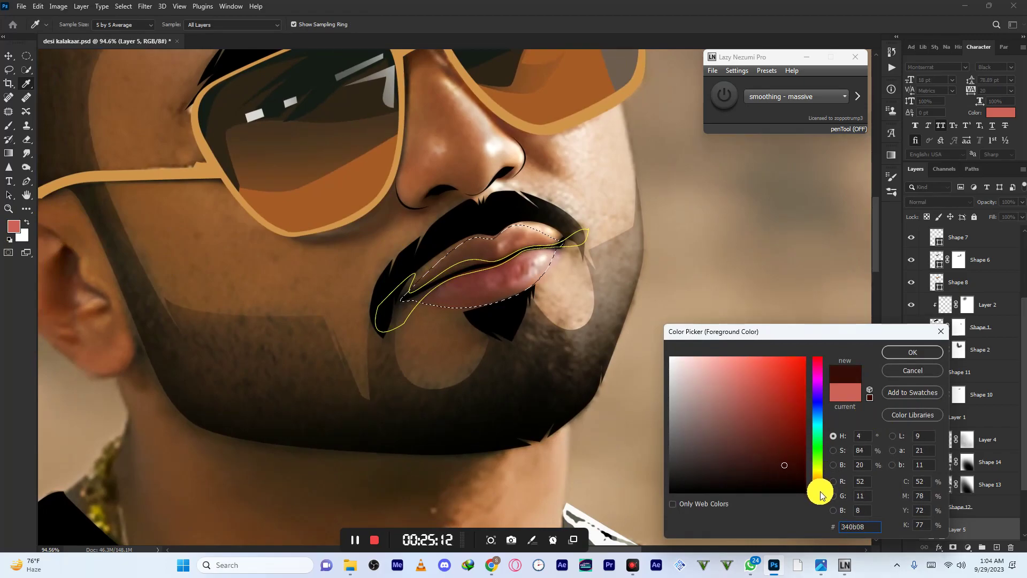
left_click(913, 353)
left_click(198, 24)
- Add an empty layer beneath the maroon shadow and trace the lips' mid-tone area, leaving out the highlights near the far mouth corner
scroll(436, 177, "down", 3)
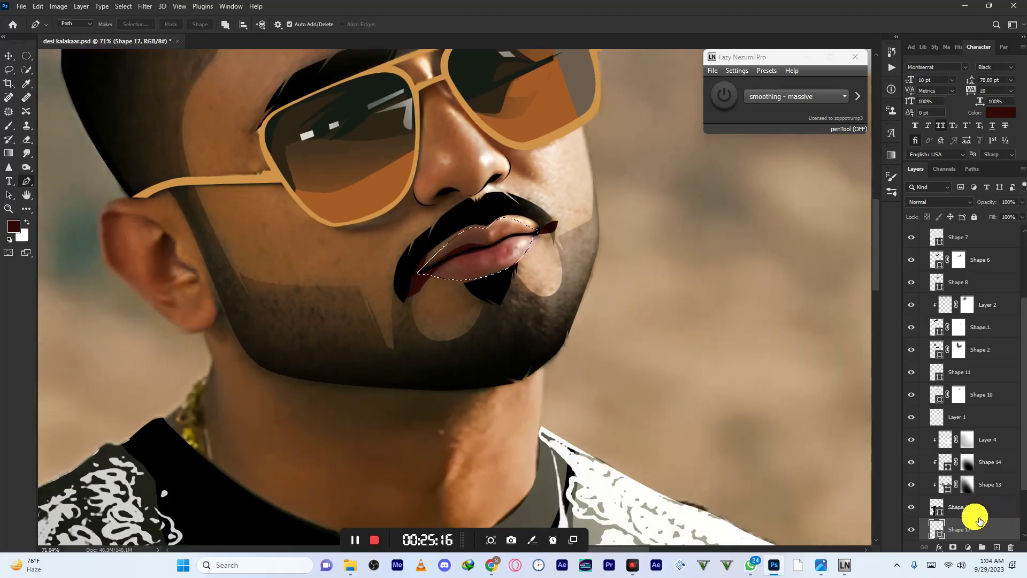
scroll(978, 520, "down", 2)
left_click(978, 511)
left_click(997, 547)
scroll(473, 235, "up", 3)
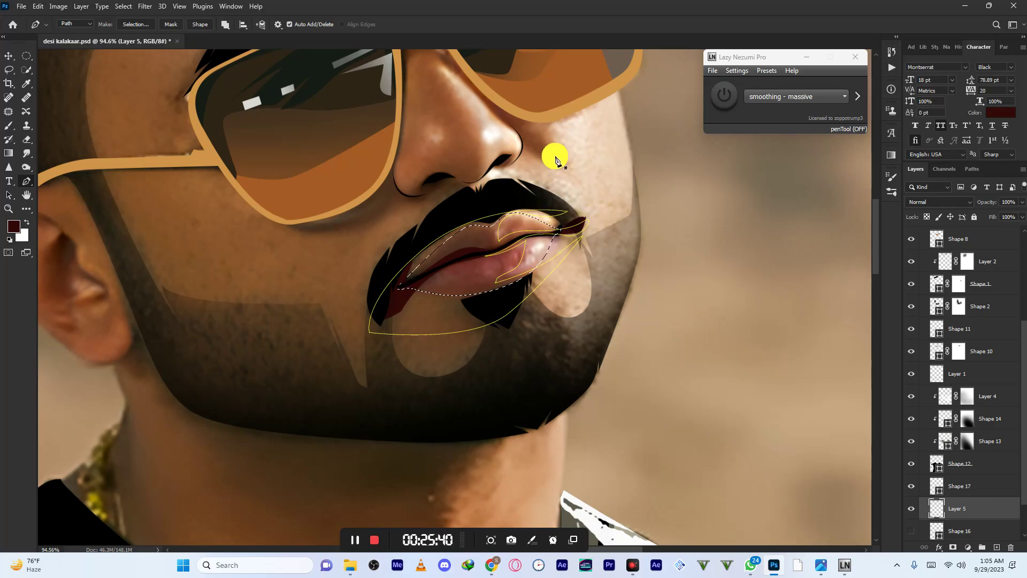
- Set the foreground colour to deep red #7c2624 and convert the mid-tone lip path into a shape layer
left_click(13, 225)
left_click(774, 443)
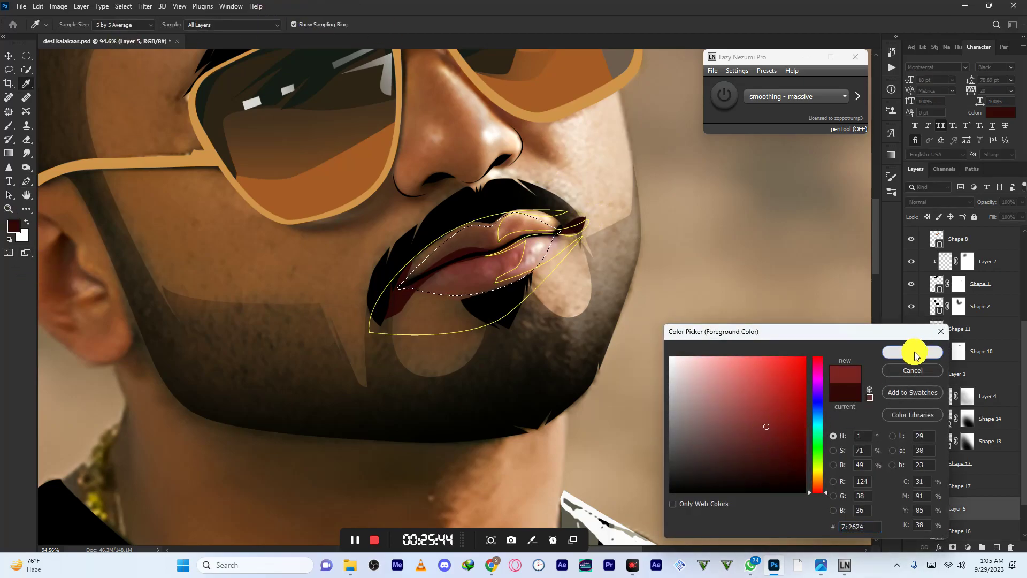
left_click(916, 355)
left_click(200, 24)
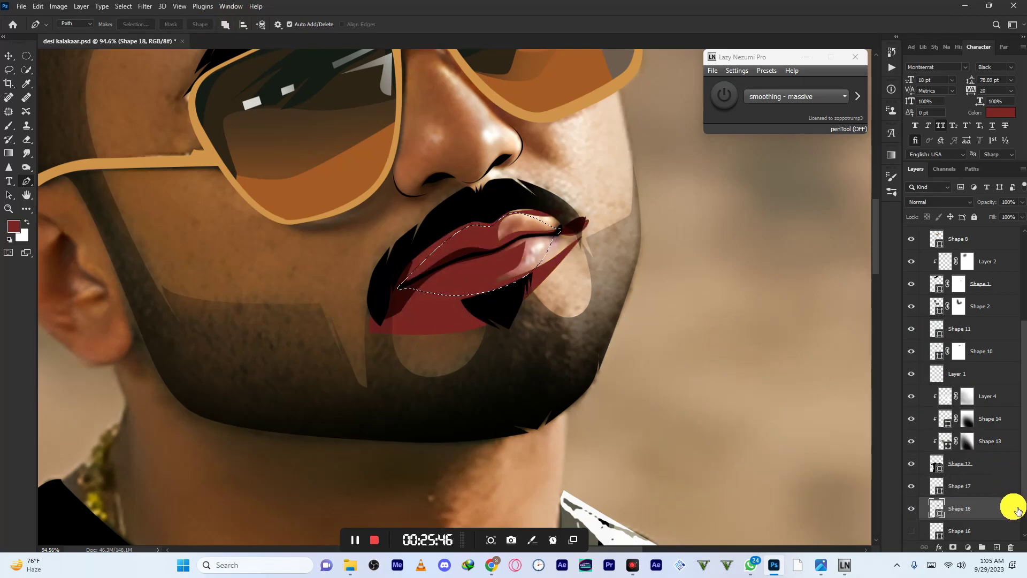
- Add an empty layer between the deep red shape and the hidden base lip shape, and trace a closed highlight path on the upper lip
scroll(958, 505, "down", 1)
left_click(912, 503)
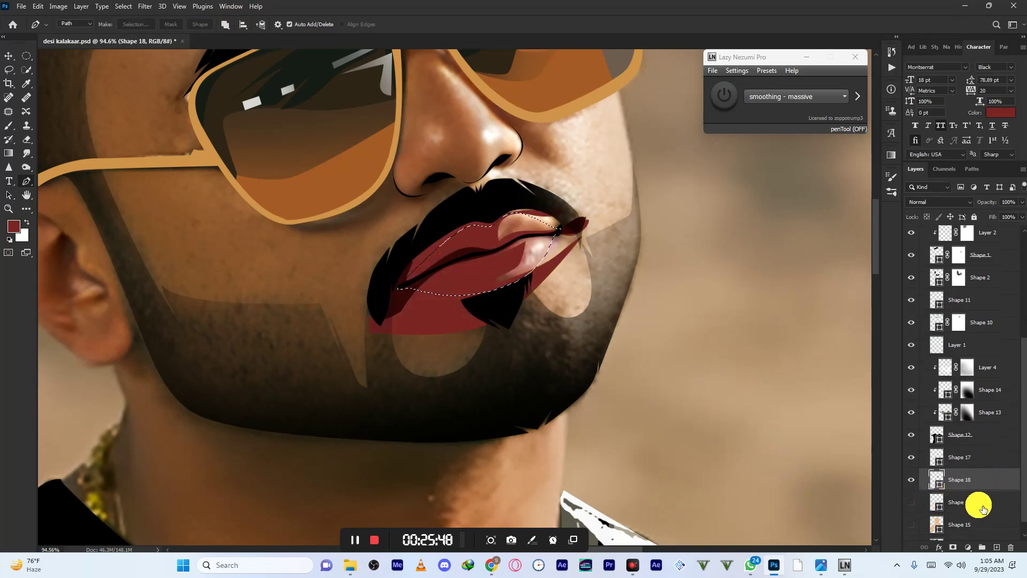
left_click(981, 504)
left_click(997, 548)
scroll(436, 201, "up", 5)
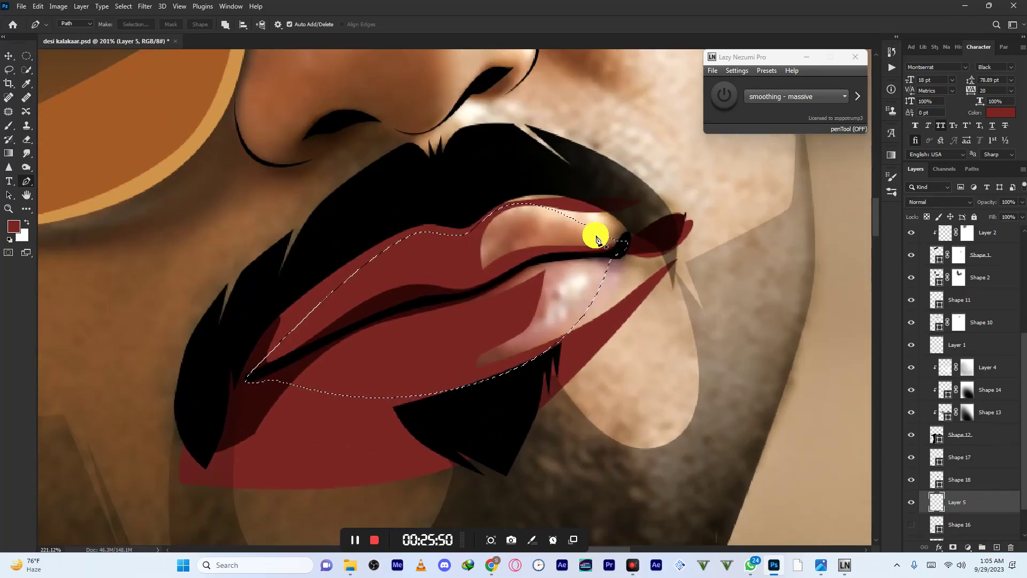
left_click(479, 252)
left_click_drag(541, 231, 602, 243)
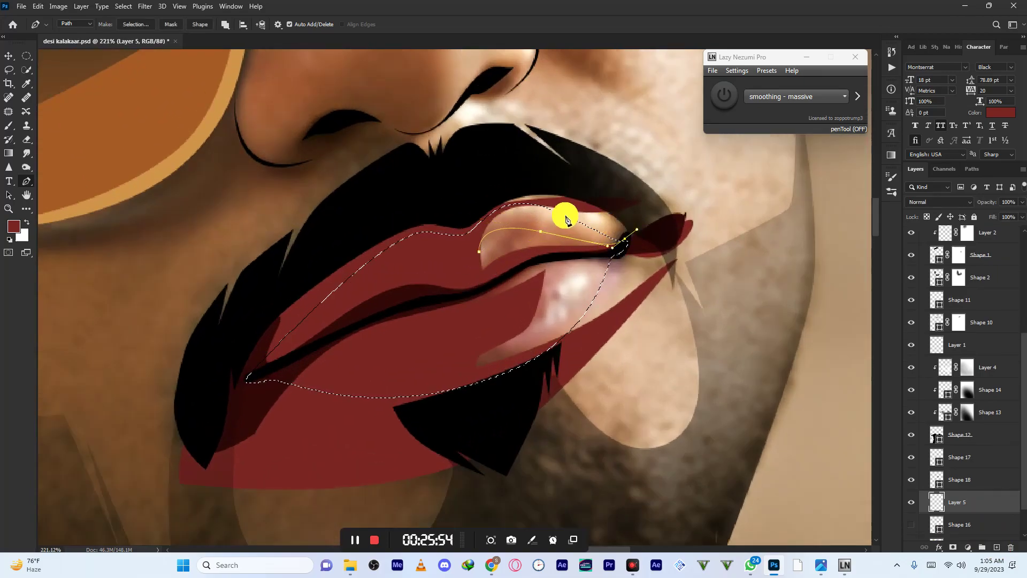
left_click_drag(481, 268, 477, 279)
scroll(487, 260, "down", 2)
scroll(513, 236, "up", 3)
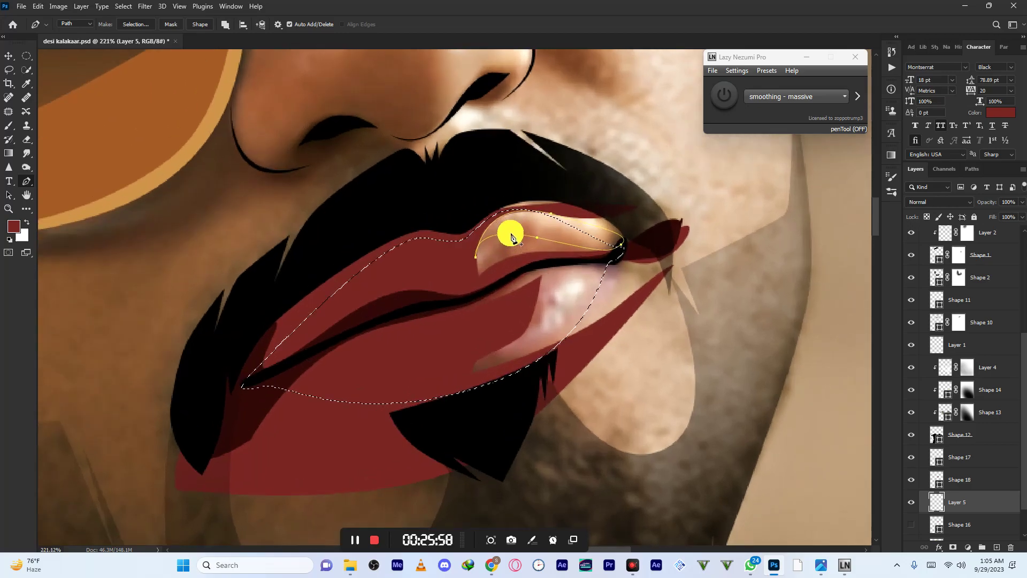
- Trace a second closed highlight path on the lower lip near the far mouth corner
left_click(629, 266)
left_click_drag(563, 269, 548, 272)
left_click(530, 347)
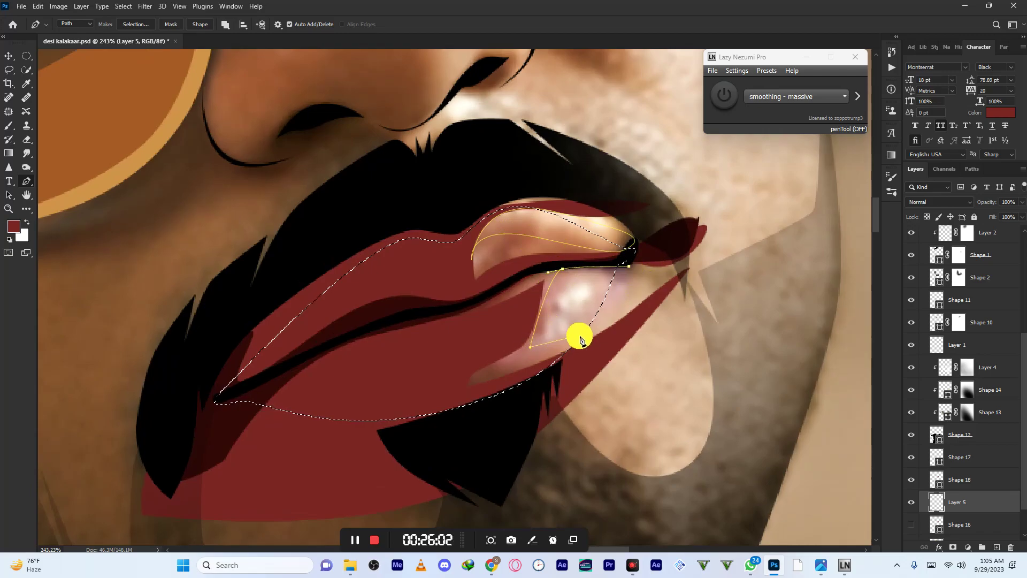
left_click(629, 266)
scroll(391, 326, "down", 1)
scroll(391, 326, "down", 4)
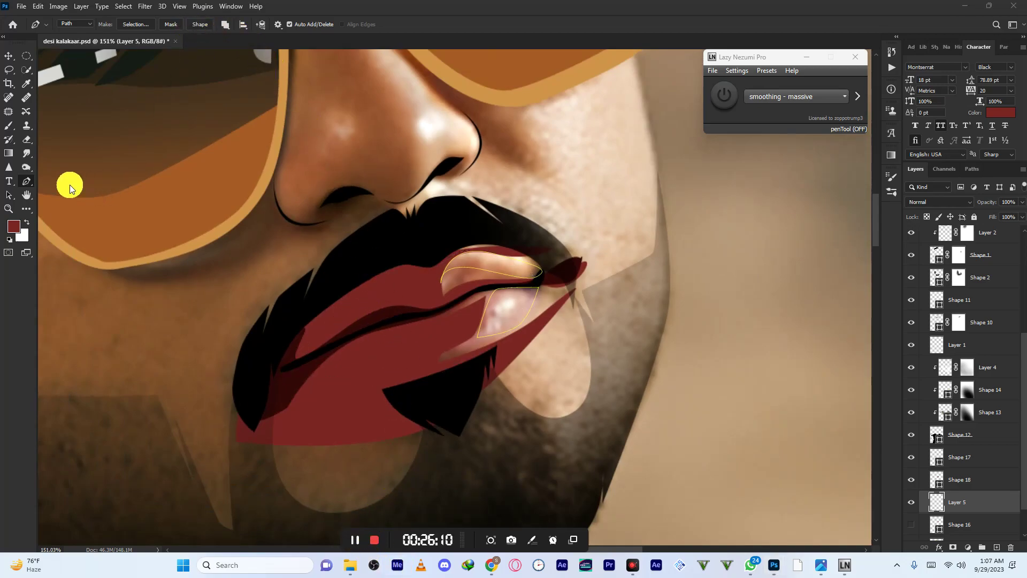
- Sample the light peach #efc39e from the upper lip and convert both highlight paths into a shape layer with it
left_click(13, 226)
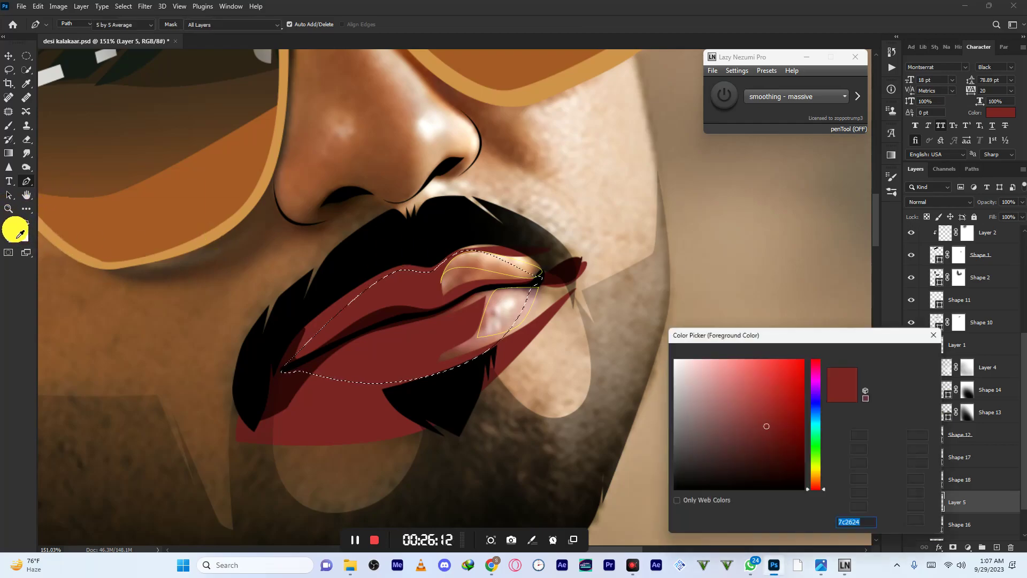
left_click(489, 263)
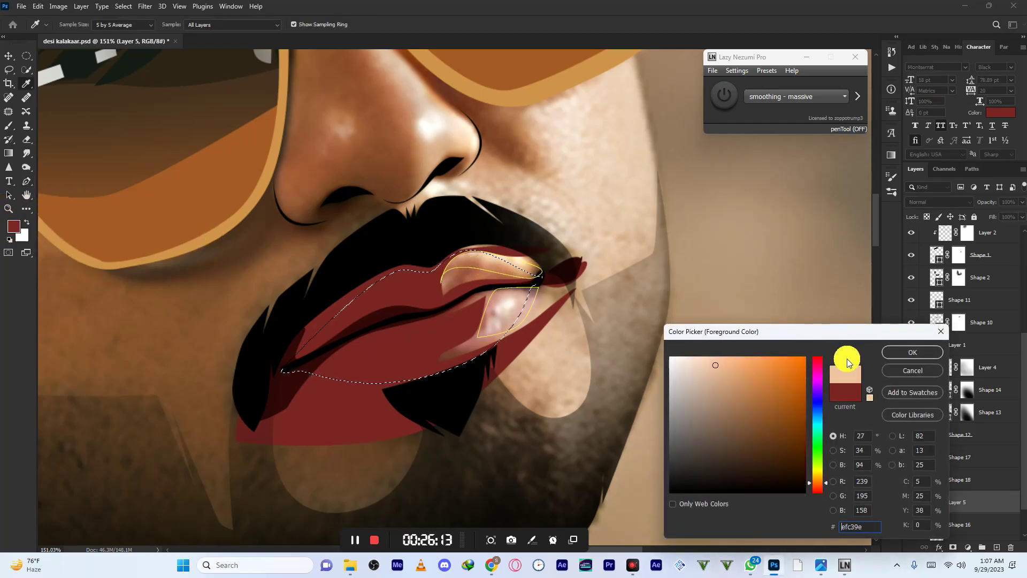
left_click(912, 352)
key("p")
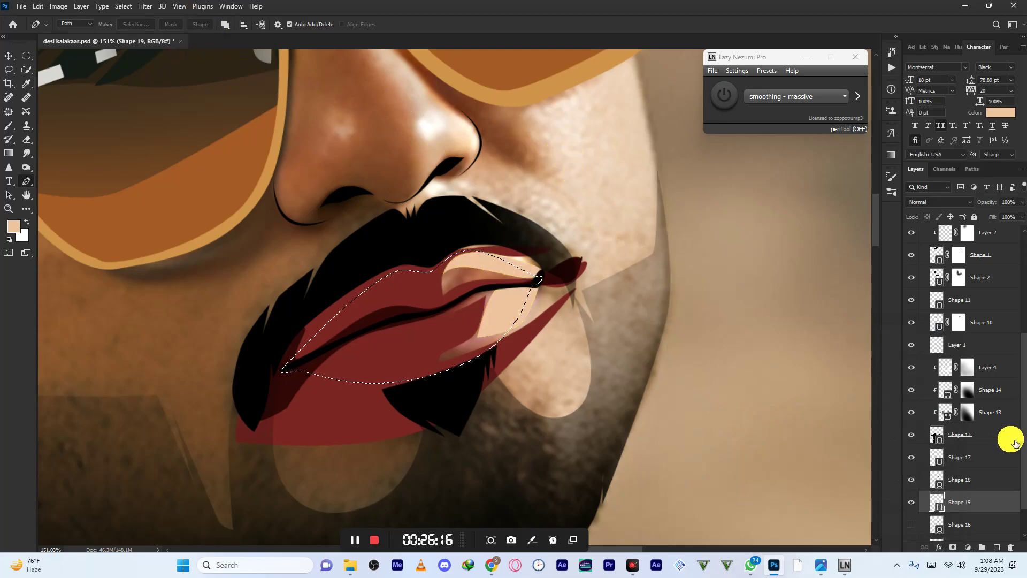
- Show the base lip shape again, clip the highlight, mid-tone and shadow shapes to it, and clear the selection
scroll(1011, 441, "down", 2)
left_click_drag(934, 486, 967, 476)
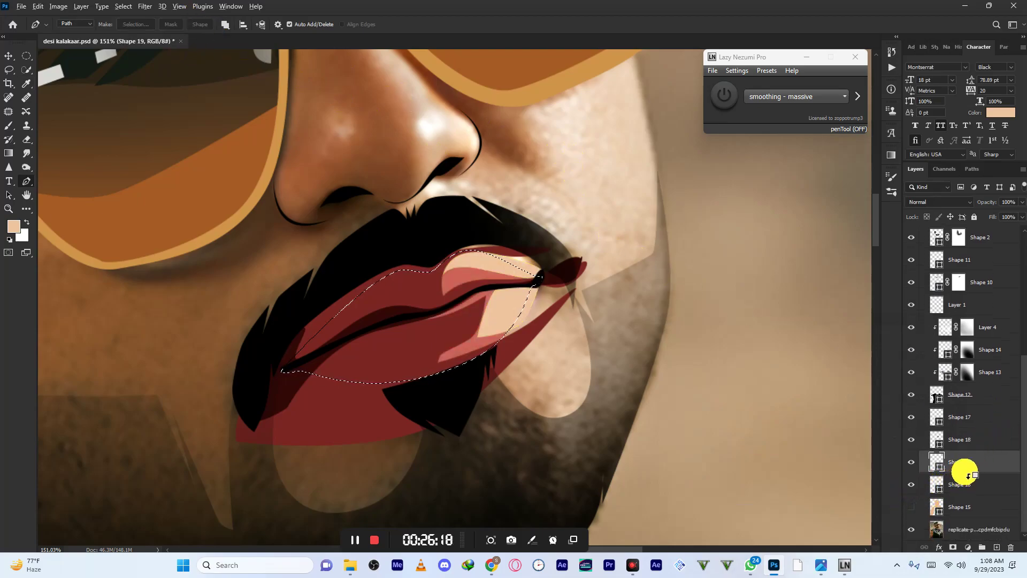
left_click(975, 452, "alt")
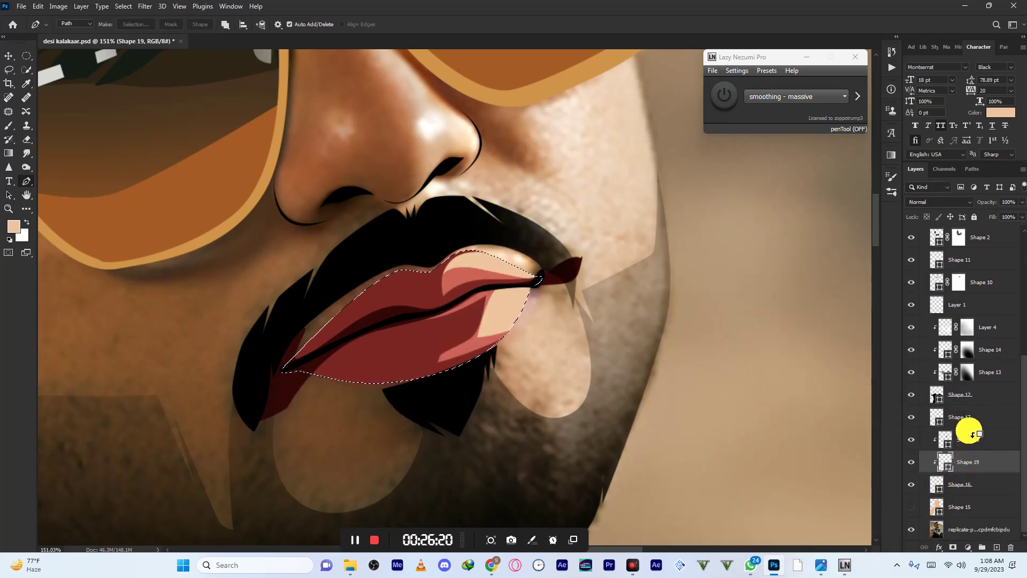
left_click(972, 431, "alt")
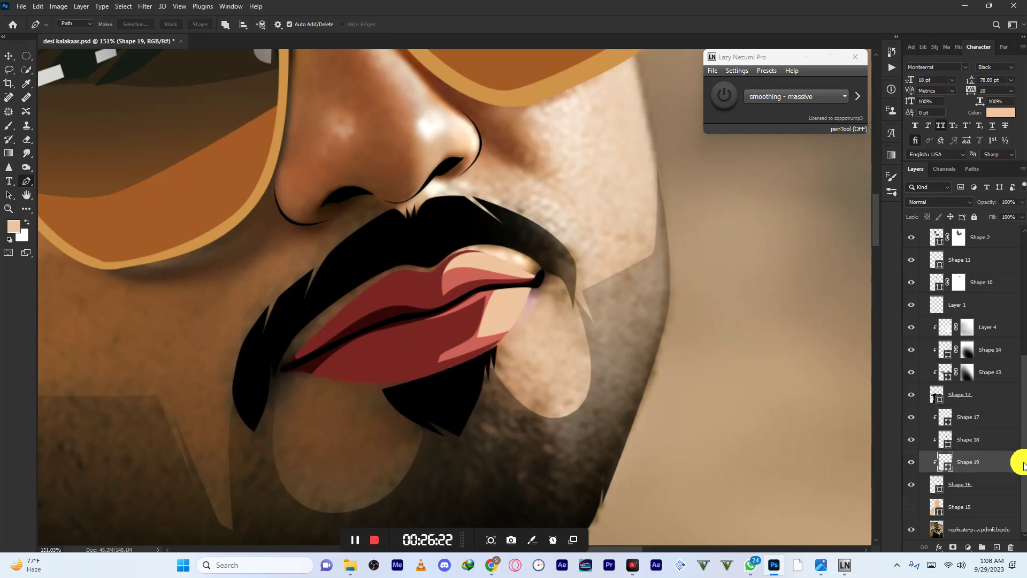
- Add a layer mask to the peach lip highlight and softly fade the highlight with the Eraser at a 175 px brush size
left_click(955, 548)
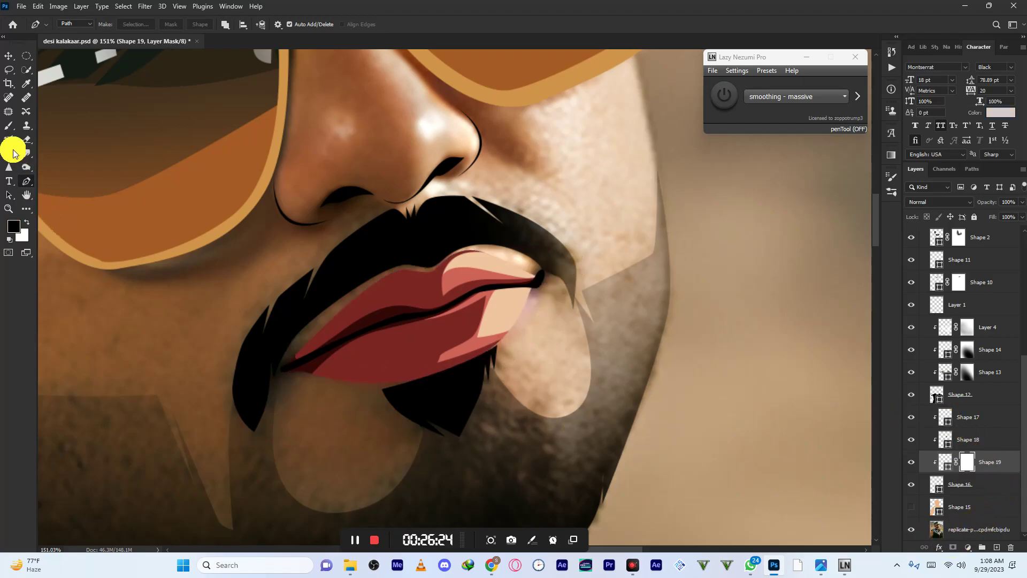
left_click(22, 141)
scroll(424, 265, "up", 3)
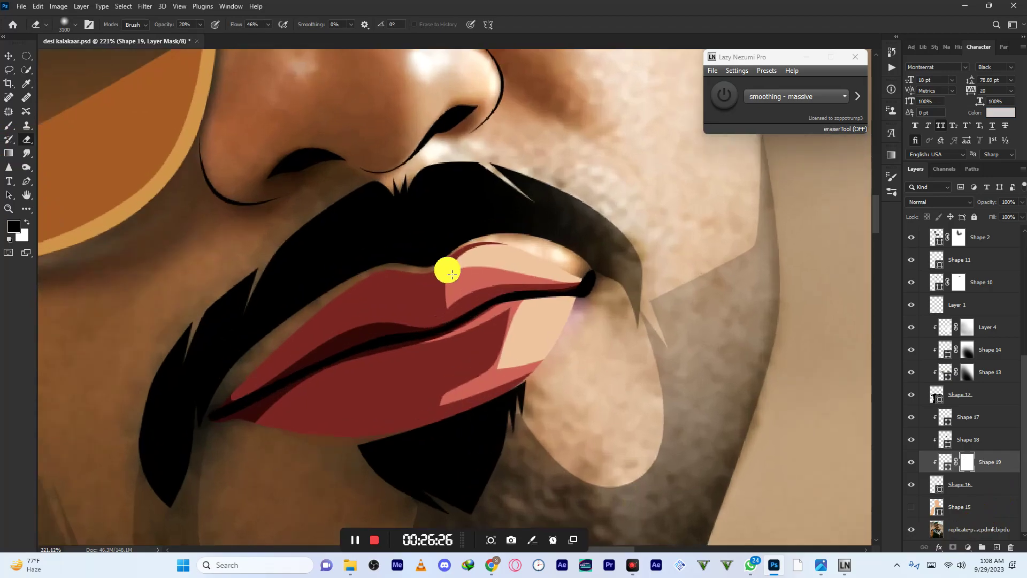
key("bracketleft")
key("bracketleft")
key("bracketleft")
key("bracketleft")
key("bracketleft")
key("bracketleft")
key("bracketleft")
key("bracketleft")
key("bracketleft")
key("bracketleft")
key("bracketleft")
key("bracketleft")
key("bracketleft")
key("bracketleft")
key("bracketleft")
key("bracketleft")
key("bracketleft")
key("bracketleft")
key("bracketleft")
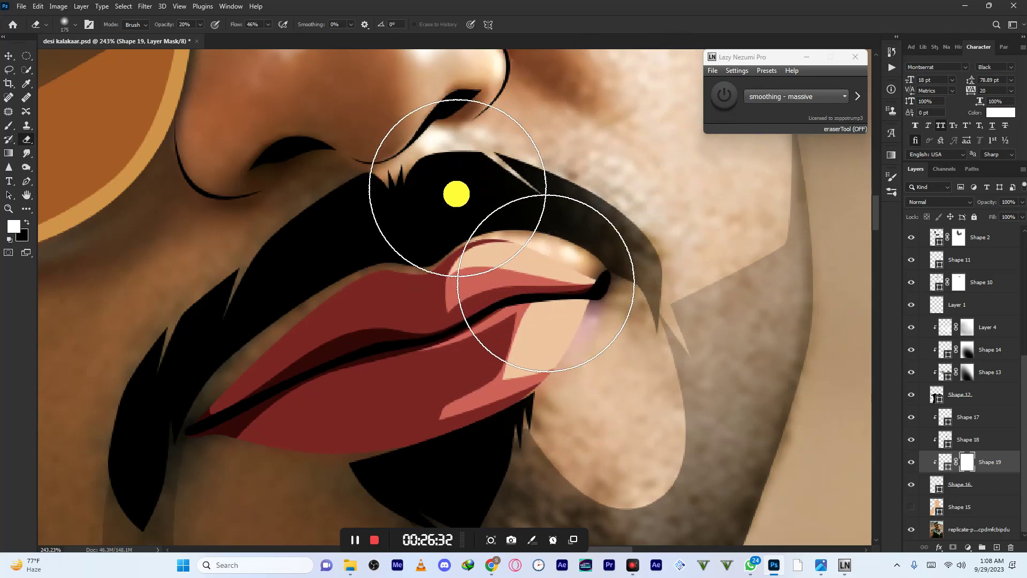
key("x")
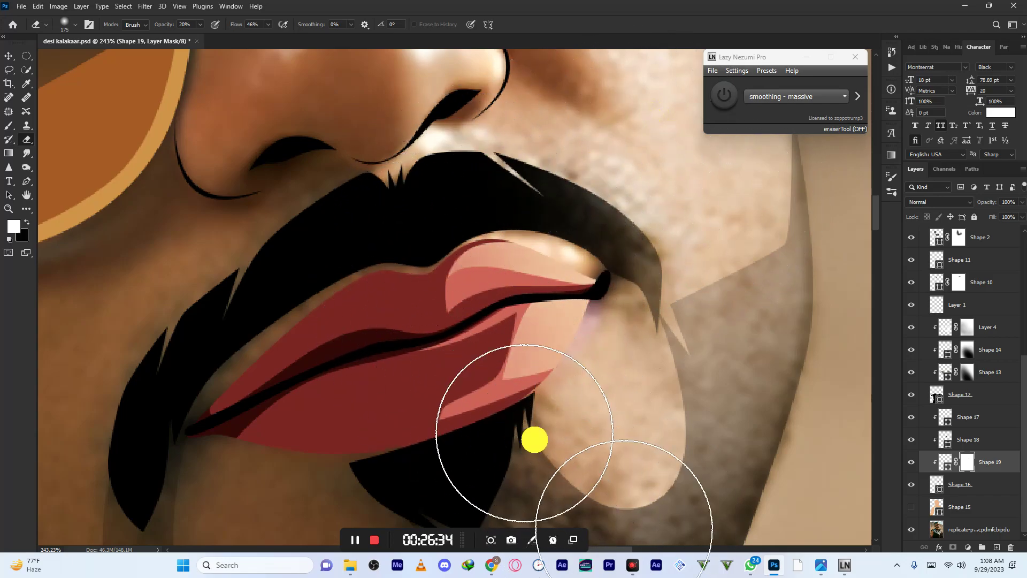
- Add a layer mask to the deep red mid-tone lip shape and soften it with the Eraser so the coral base blends through
scroll(468, 250, "down", 2)
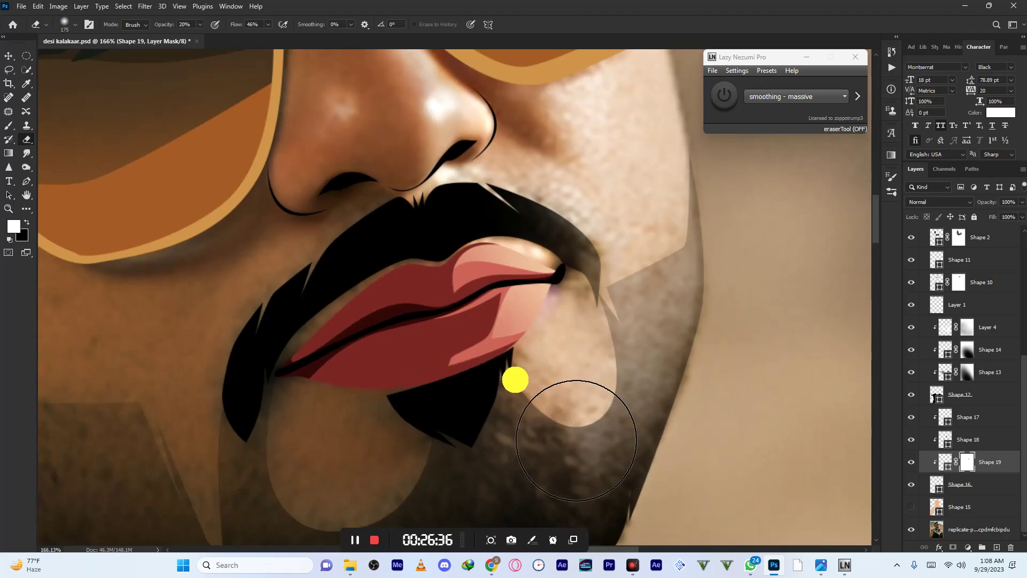
left_click(980, 440)
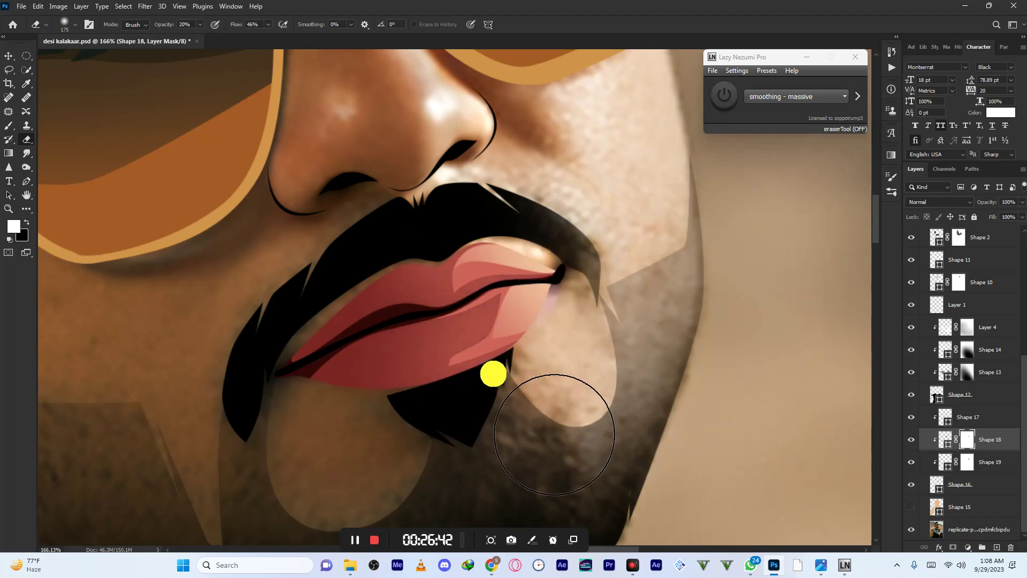
scroll(503, 227, "down", 4)
scroll(564, 311, "down", 2)
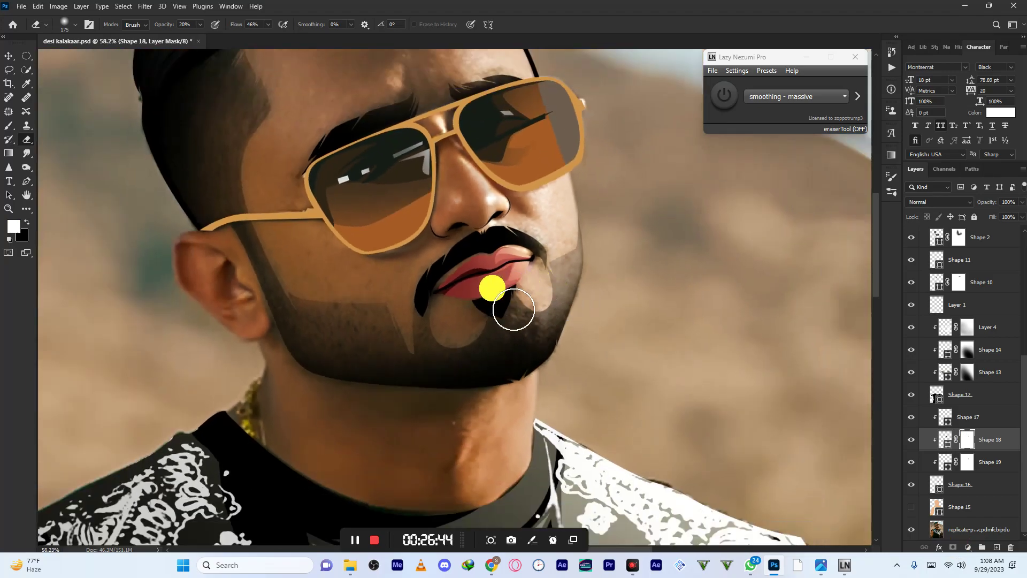
scroll(514, 305, "up", 3)
key("x")
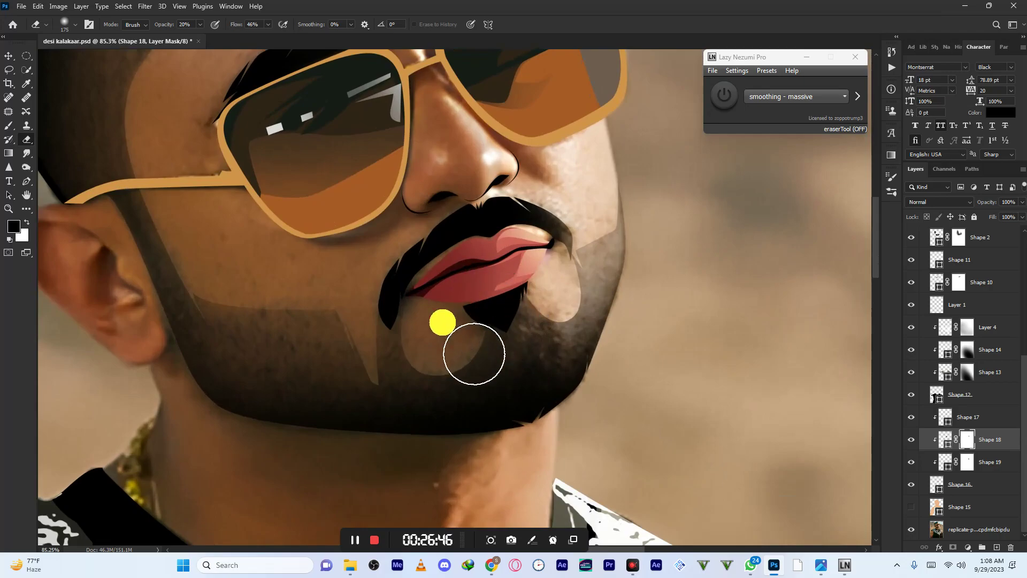
- Add a layer mask to the dark maroon mouth-line shadow and fade it softly with the Eraser
left_click(988, 424)
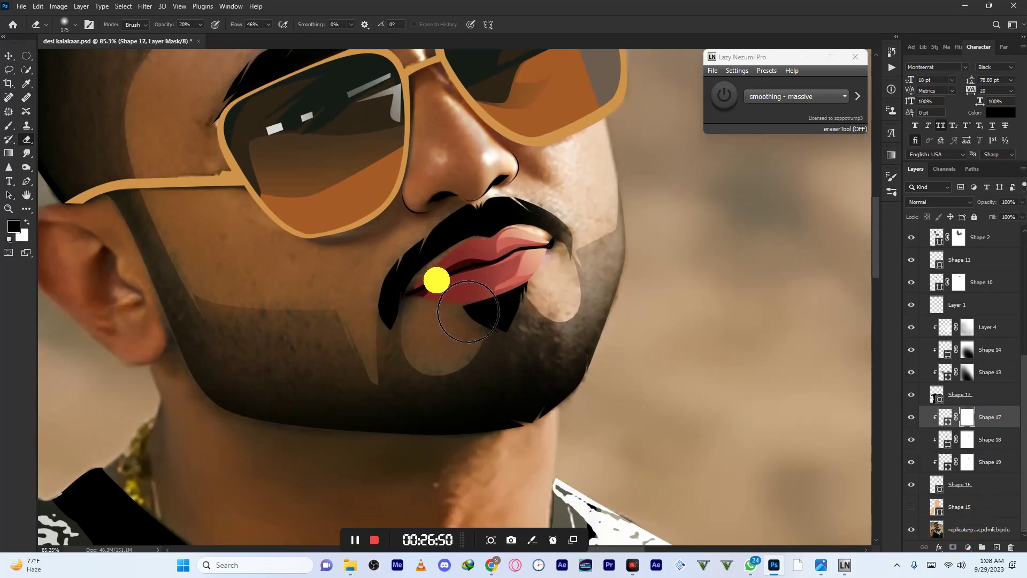
key("x")
mouse_move(485, 288)
left_mouse_down()
mouse_move(486, 296)
mouse_move(509, 290)
left_mouse_up()
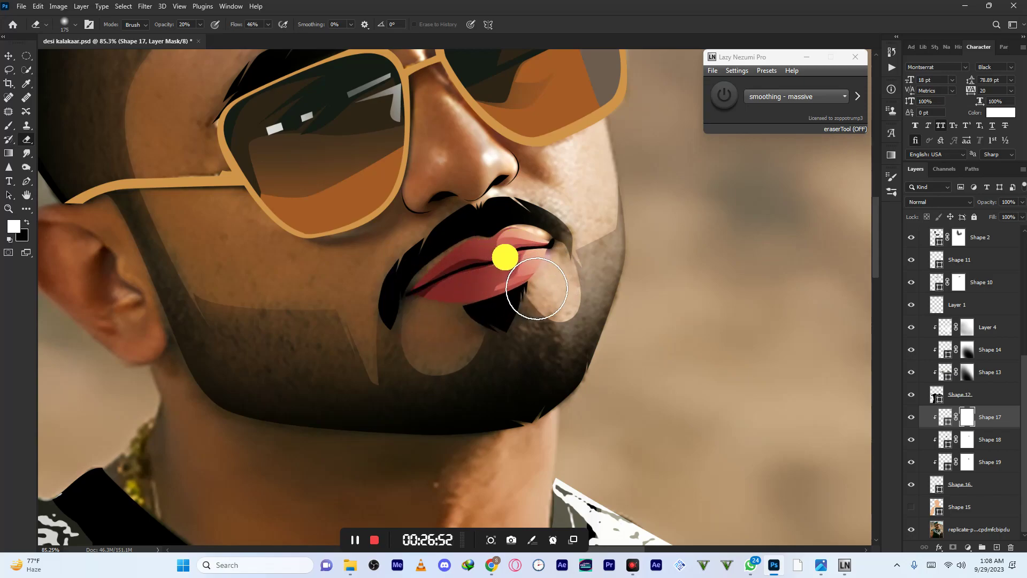
- Add a new empty layer directly above the skin base layer Shape 15
scroll(521, 230, "down", 8)
scroll(565, 245, "down", 4)
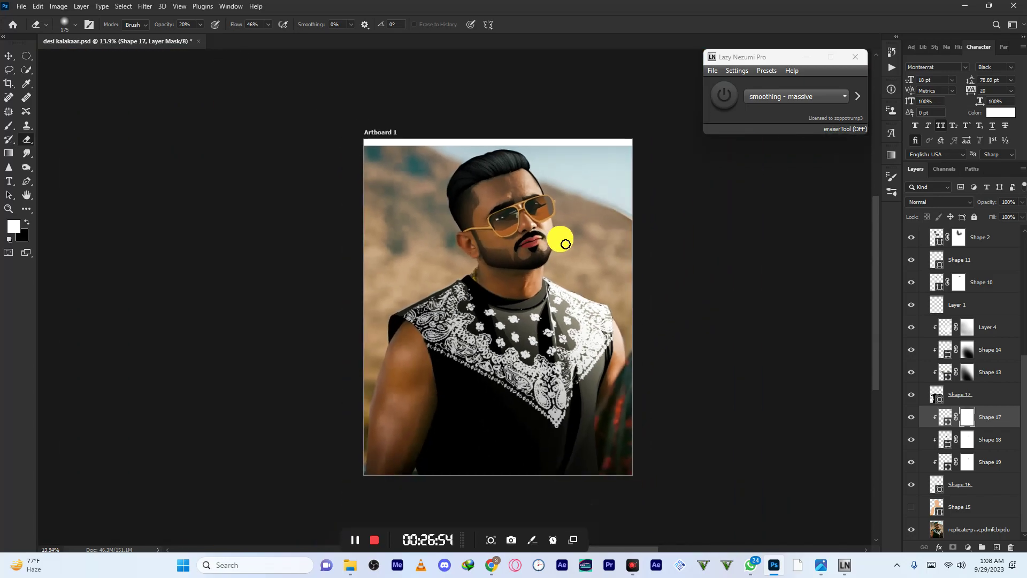
scroll(587, 245, "up", 3)
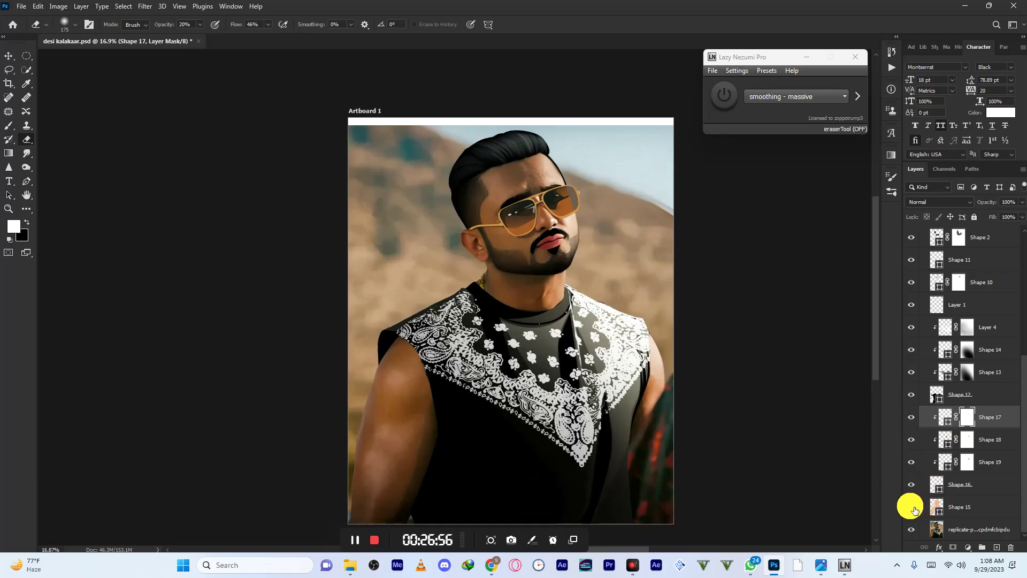
left_click(913, 507)
left_click(912, 508)
left_click(967, 507)
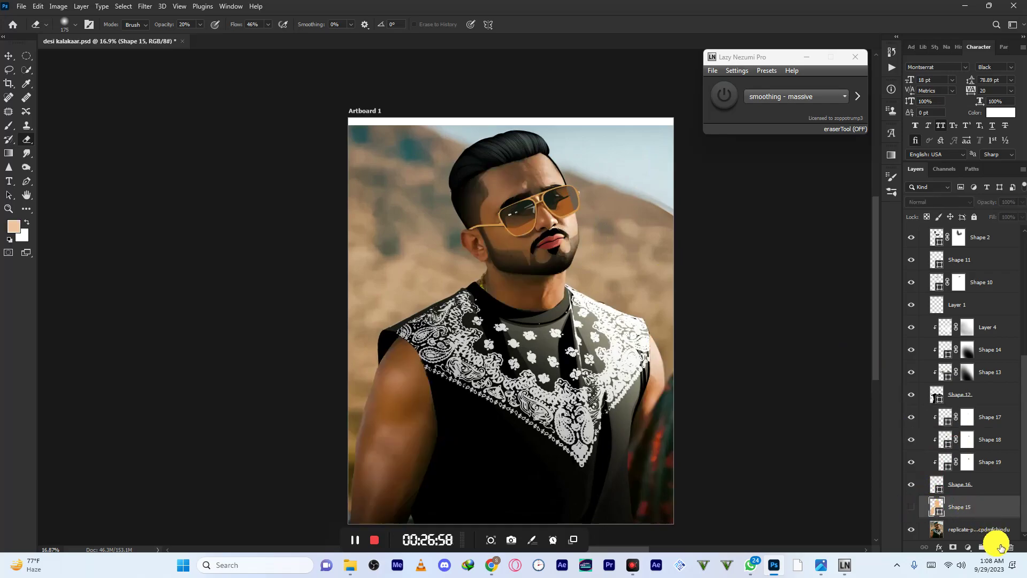
left_click(998, 548)
- Show the skin base, sample its peach tone #ebb386 in the foreground colour picker, and hide the base again
left_click(912, 529)
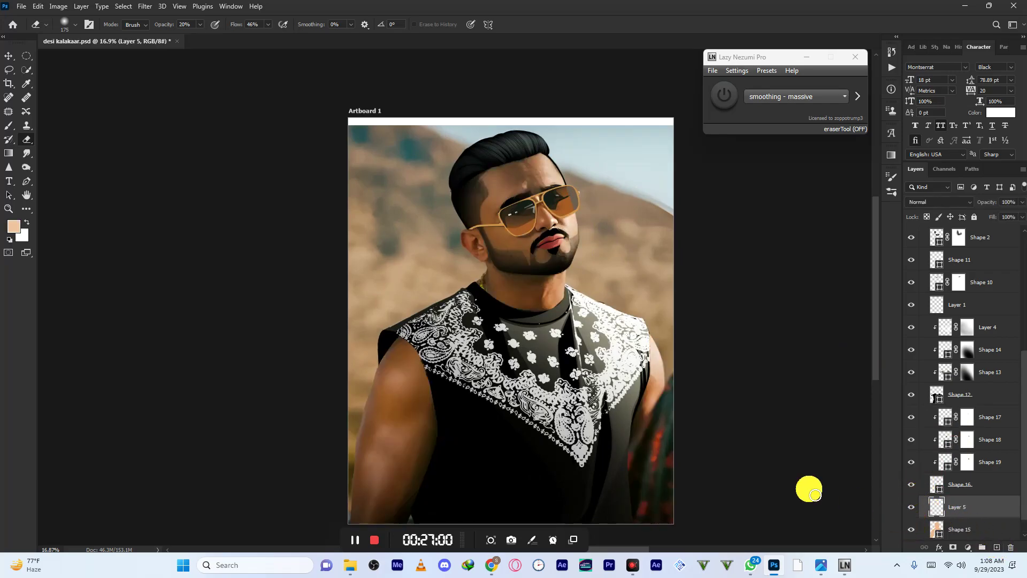
left_click(13, 227)
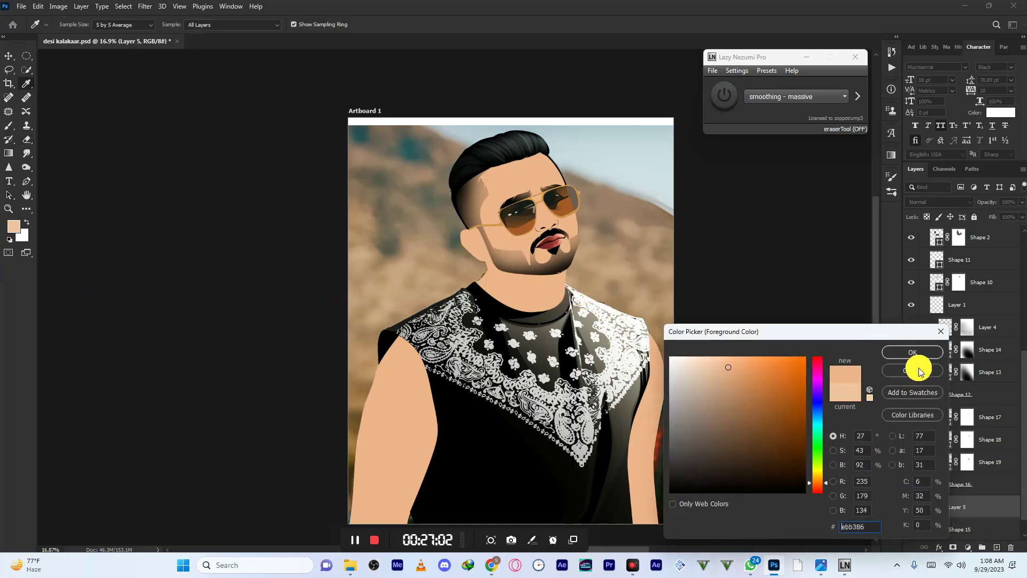
left_click(912, 371)
left_click(912, 529)
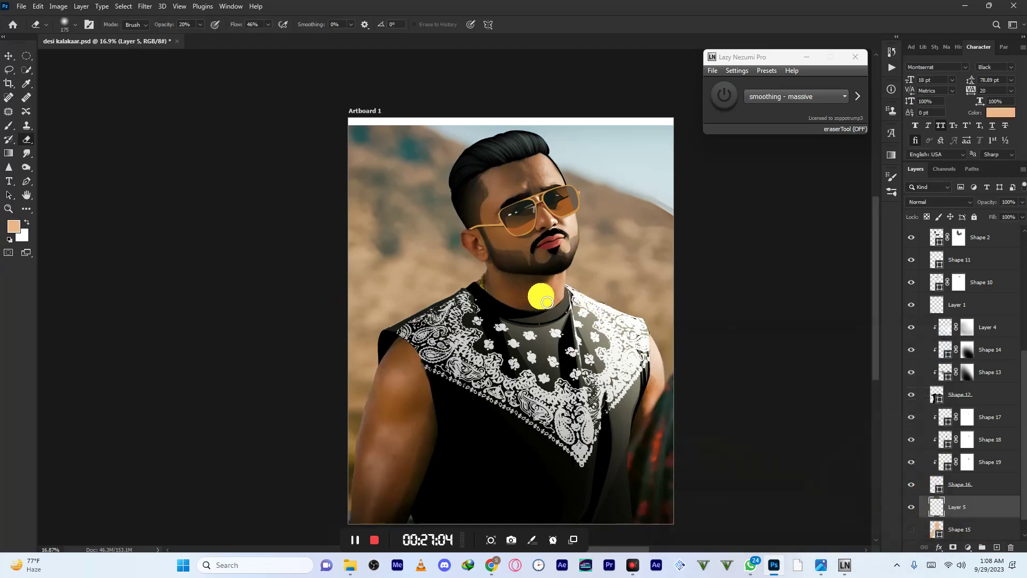
- Load the skin base's outline as a selection and set the foreground colour to a very dark reddish brown near #330e06
scroll(540, 294, "up", 1)
left_click(939, 530, "ctrl")
left_click(16, 228)
left_click(819, 490)
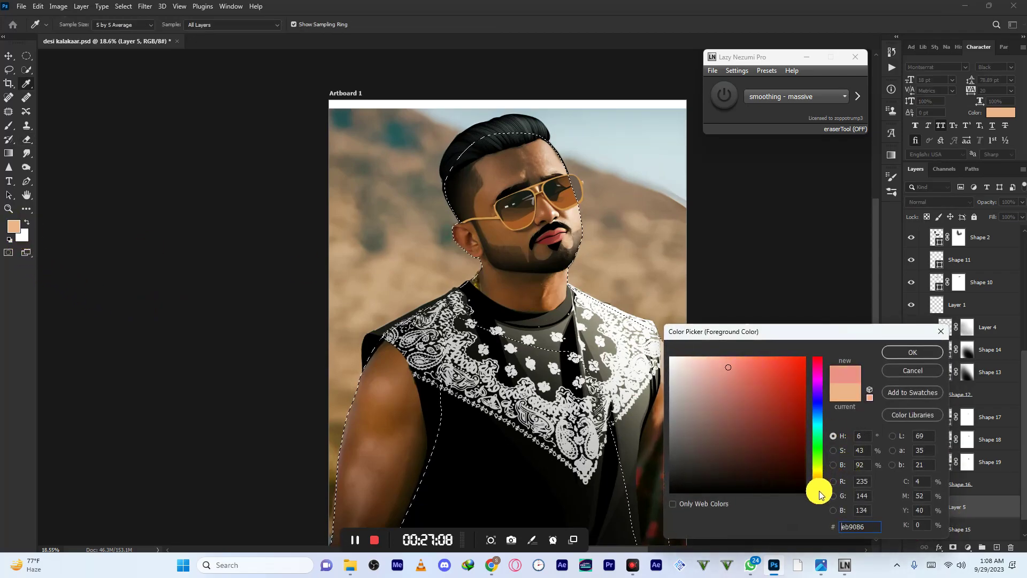
left_click(793, 466)
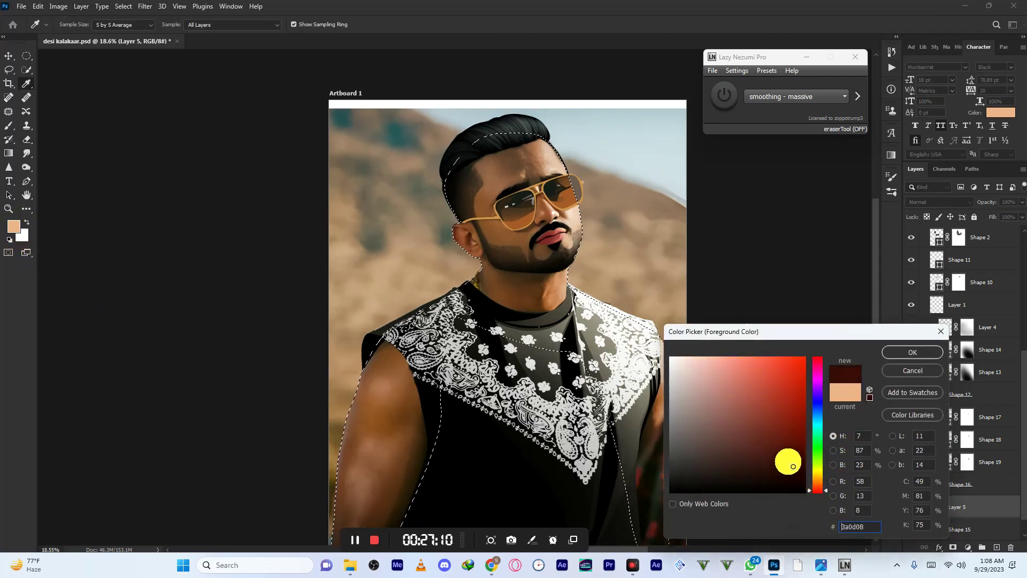
left_click(819, 490)
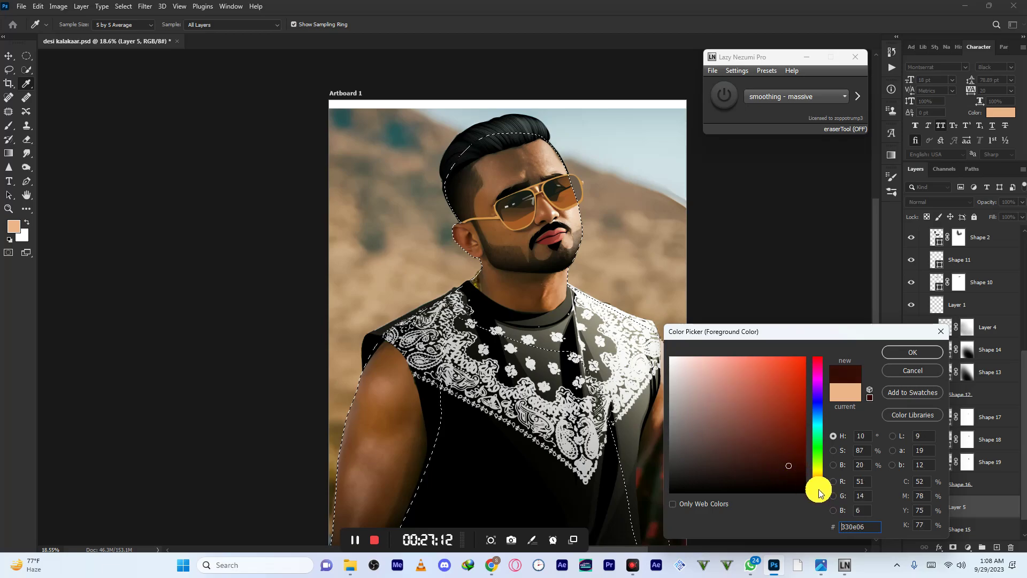
left_click(786, 464)
left_click(913, 354)
- Trace the inner edge of the head-side shadow with the Pen tool, from the hair down past the temple to the sunglasses' arm
left_click(26, 181)
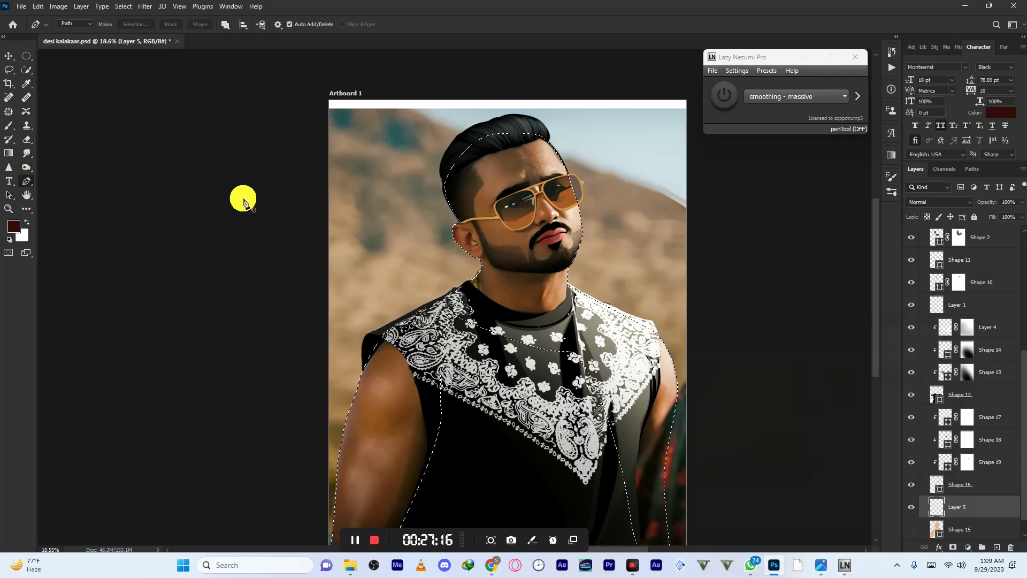
scroll(505, 184, "up", 5)
scroll(428, 193, "up", 4)
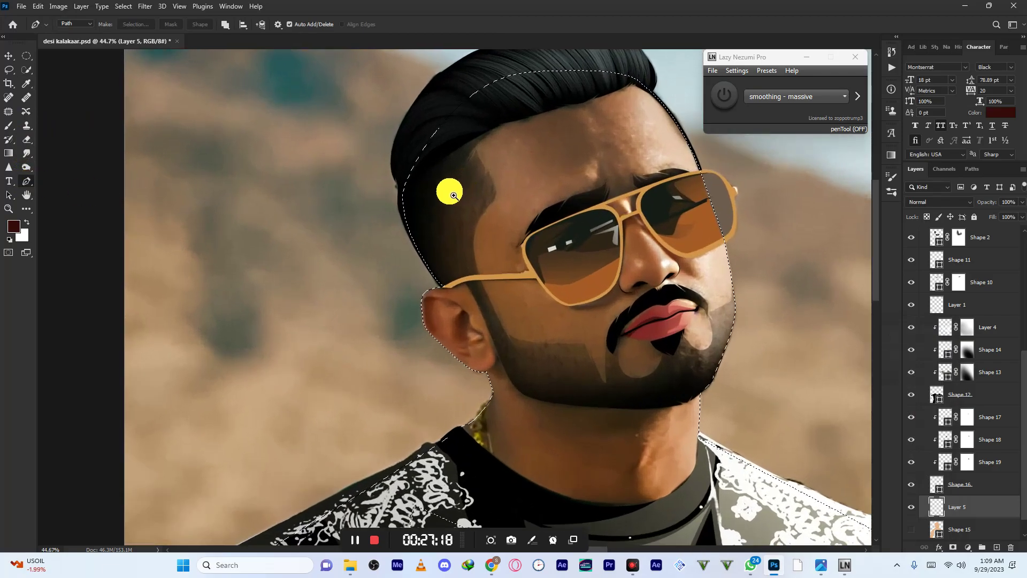
left_click(394, 229)
left_click_drag(486, 124, 584, 85)
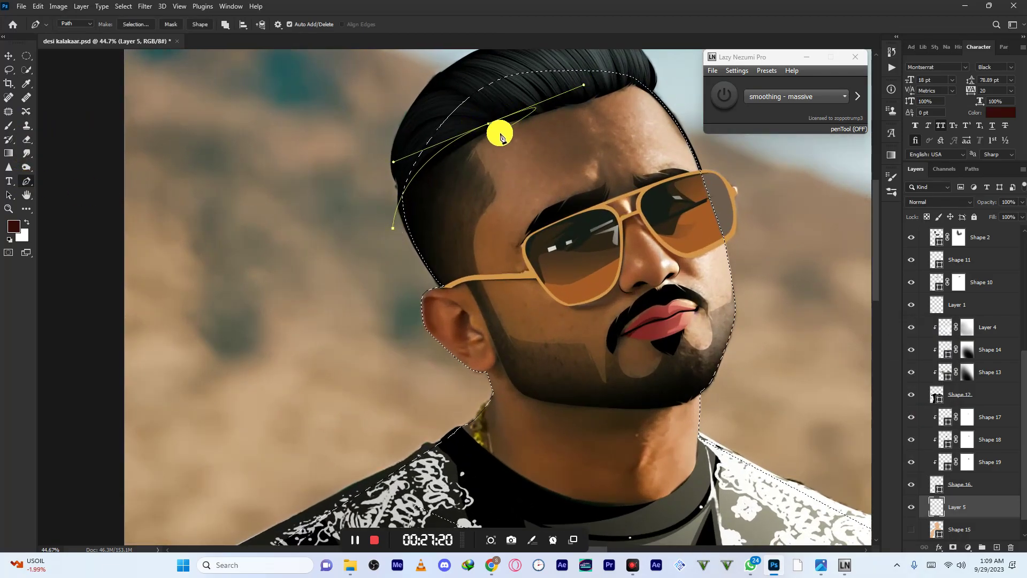
left_click(490, 128, "alt")
left_click_drag(435, 258, 454, 362)
left_click(435, 255, "alt")
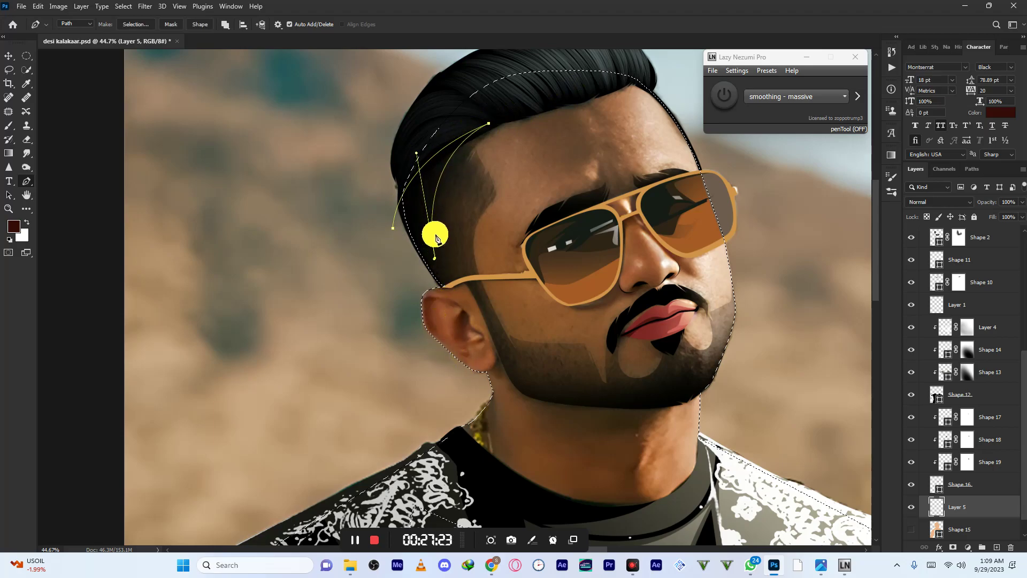
left_click_drag(488, 124, 460, 158)
left_click(454, 162, "alt")
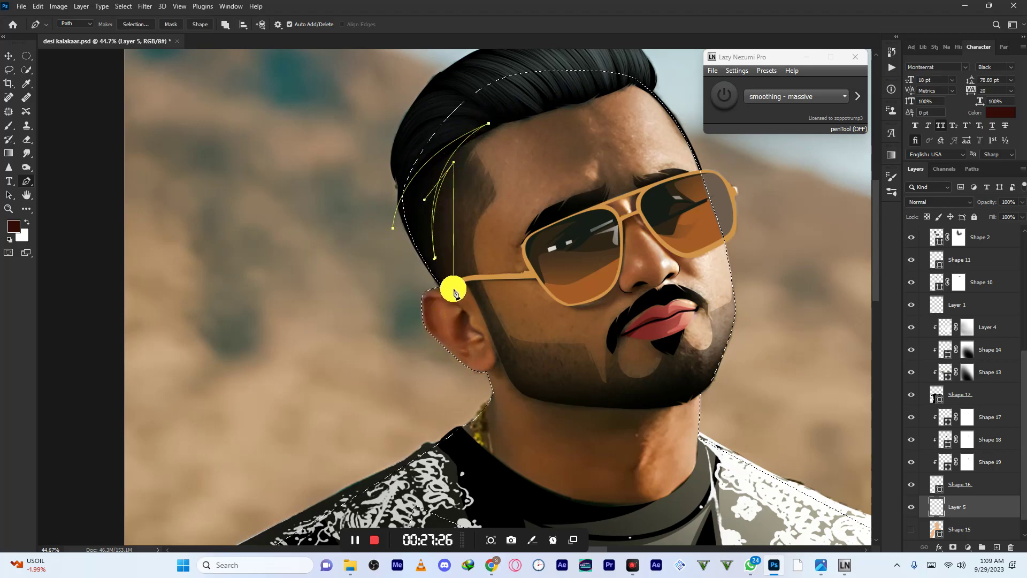
left_click_drag(458, 282, 500, 353)
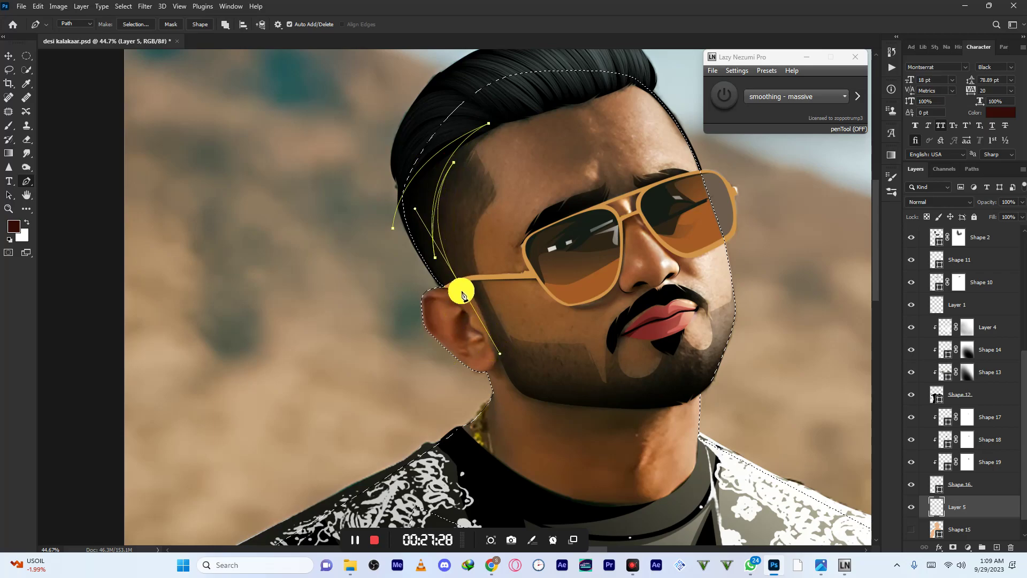
left_click(477, 284)
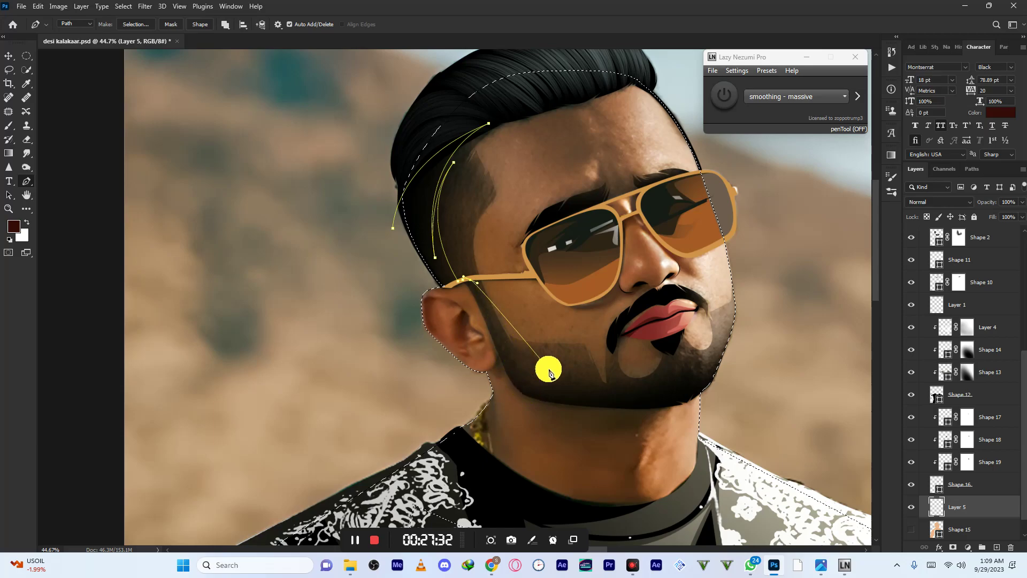
- Continue the shadow path through the beard and chin, return it along the jawline, and take it up around the back of the head
left_click_drag(555, 393, 593, 405)
key("ctrl+z")
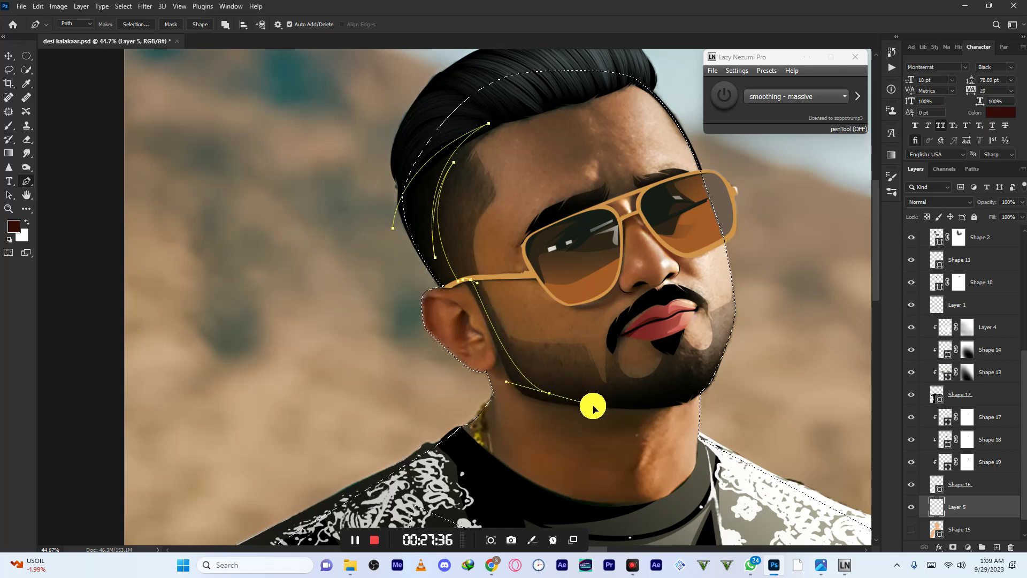
left_click_drag(668, 348, 688, 294)
left_click_drag(670, 354, 739, 357)
left_click(738, 285)
left_click_drag(708, 390, 513, 388)
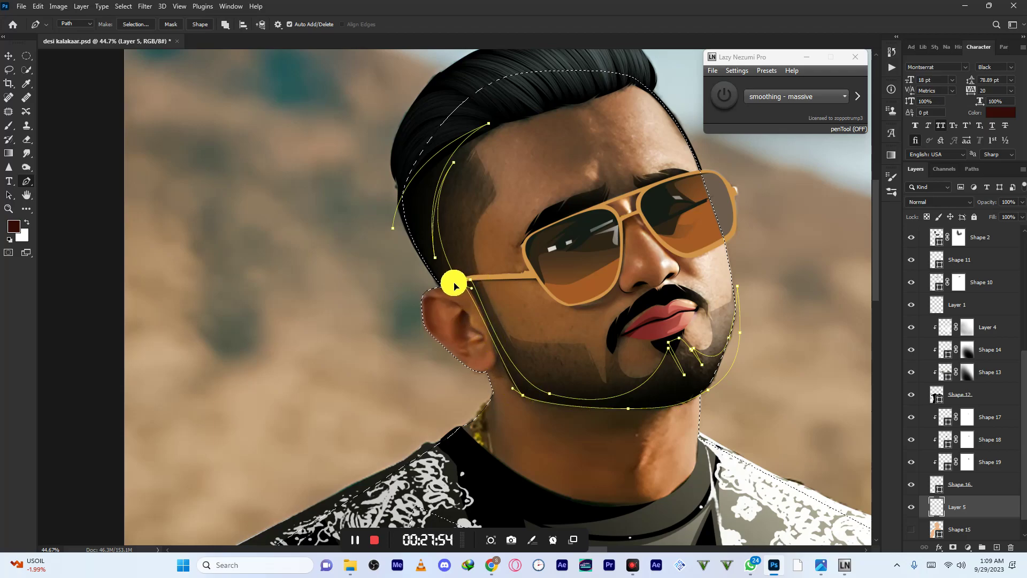
left_click_drag(445, 291, 394, 188)
- Trace the ear's shadow with the Pen tool, following the outer rim and the inner hollow as a closed path
scroll(485, 199, "down", 3)
scroll(536, 271, "up", 5)
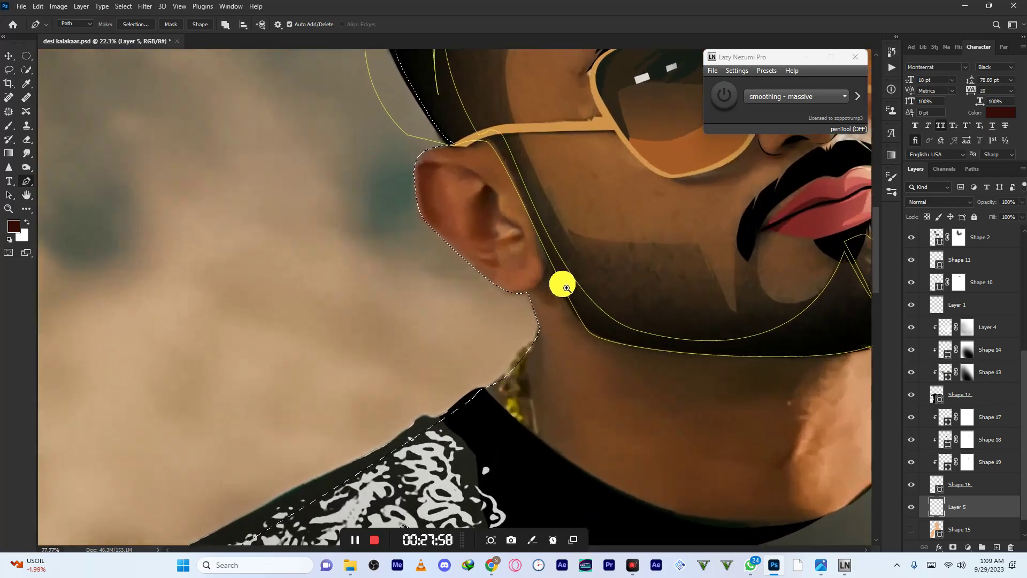
left_click(498, 195)
left_click_drag(431, 160, 399, 171)
left_click_drag(453, 244, 473, 259)
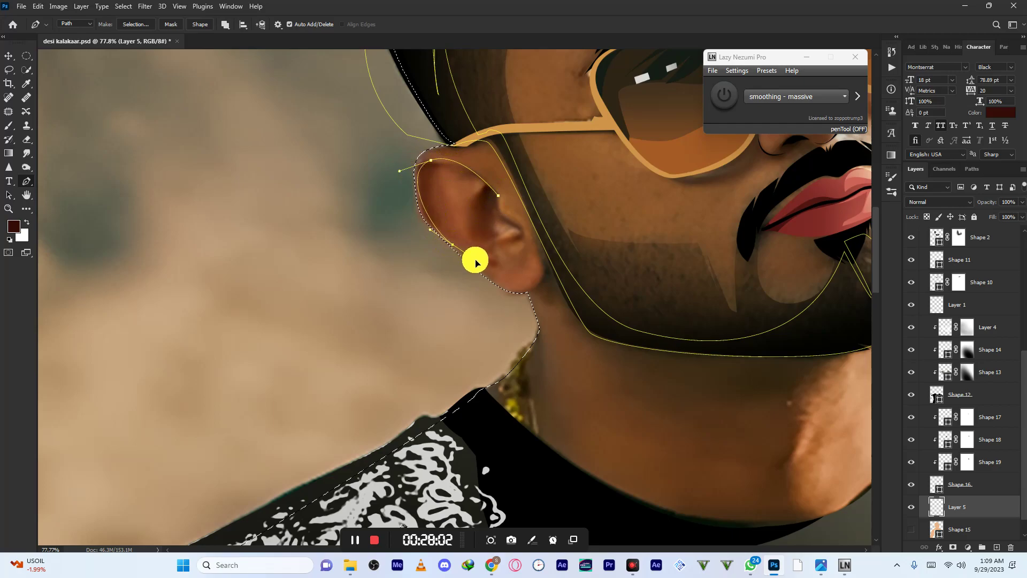
left_click_drag(428, 166, 448, 148)
left_click_drag(487, 245, 488, 202)
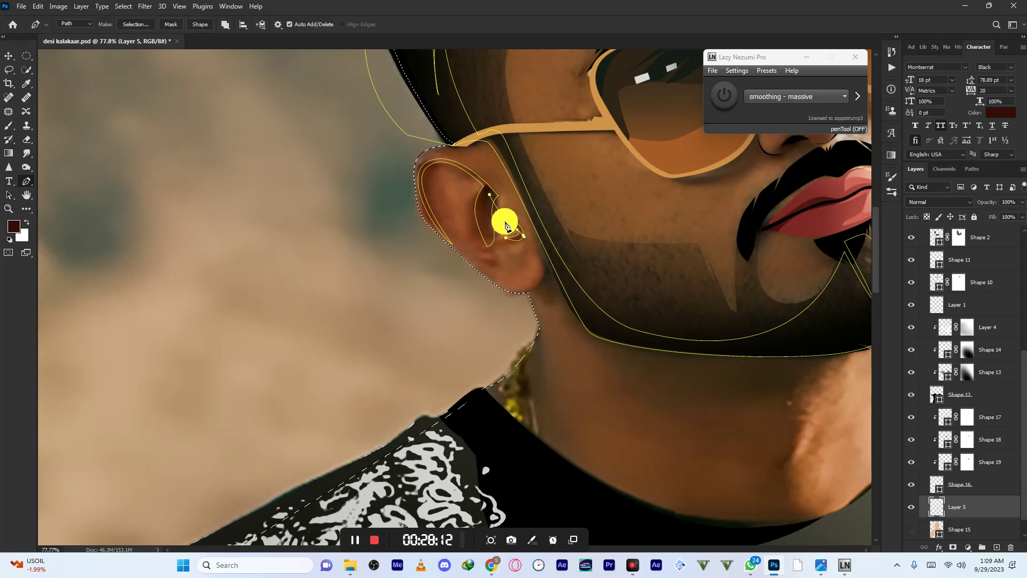
left_click(492, 197)
- Outline the shadow around the earlobe and start a path down the side of the neck to the collar
left_click_drag(497, 261, 477, 206)
left_click_drag(490, 244, 438, 252)
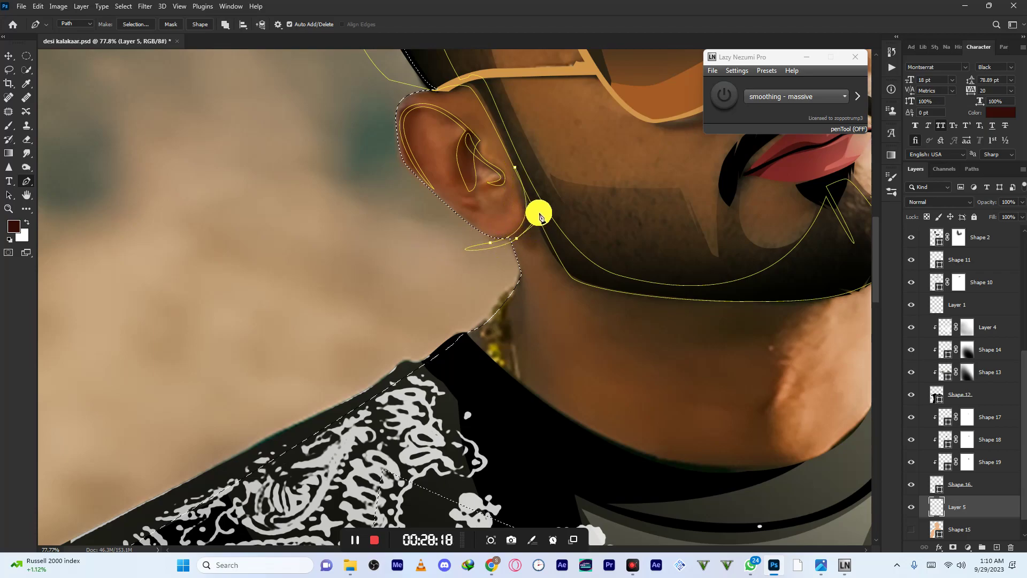
left_click_drag(523, 201, 466, 204)
left_click_drag(520, 246, 556, 251)
left_click_drag(569, 336, 583, 347)
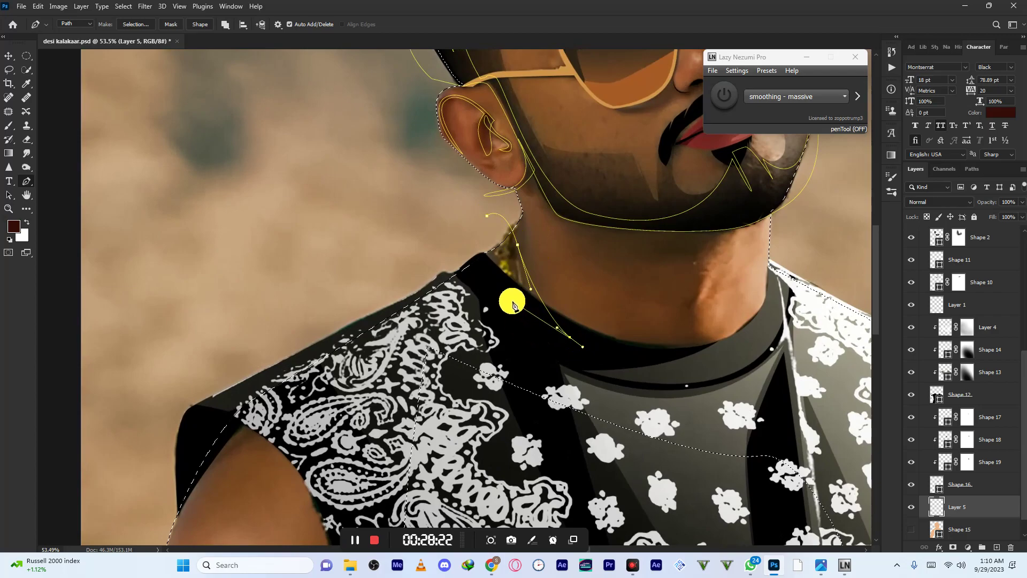
- Trace a closed shadow path on the neck beneath the chin, following the jawline from below the ear
scroll(468, 203, "down", 3)
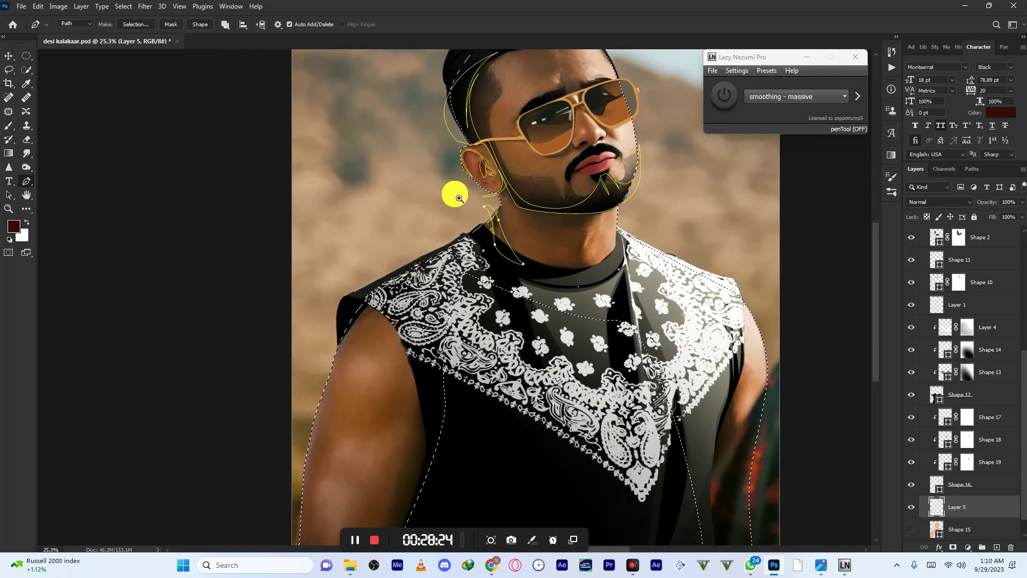
scroll(546, 198, "down", 3)
scroll(532, 193, "up", 2)
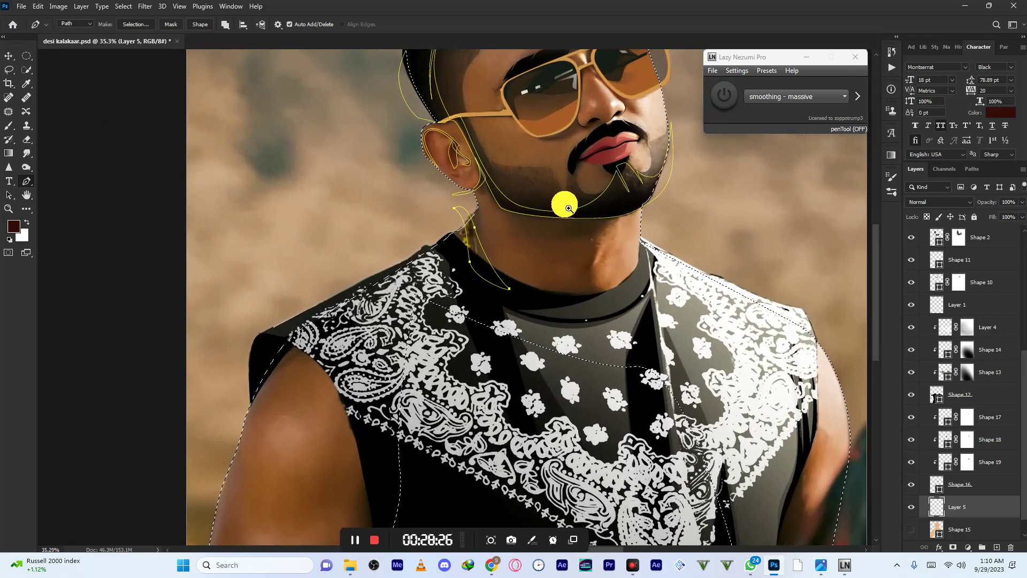
left_click_drag(531, 231, 564, 242)
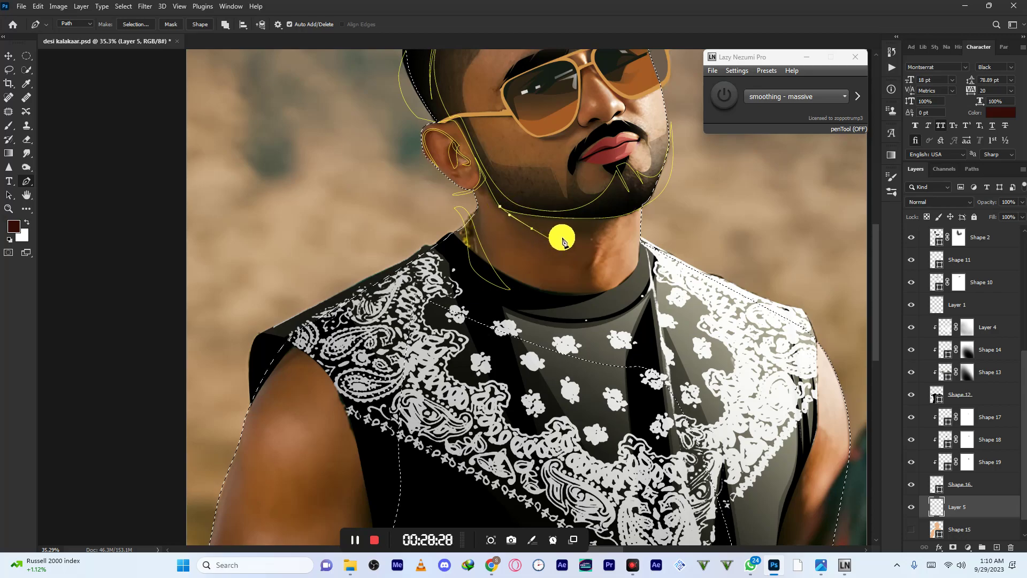
left_click_drag(621, 216, 480, 205)
left_click_drag(553, 131, 477, 290)
left_click_drag(465, 232, 511, 206)
- Trace the shadow path along both eyebrows and around the frown crease above the sunglasses' bridge
scroll(476, 235, "up", 4)
left_click(425, 244)
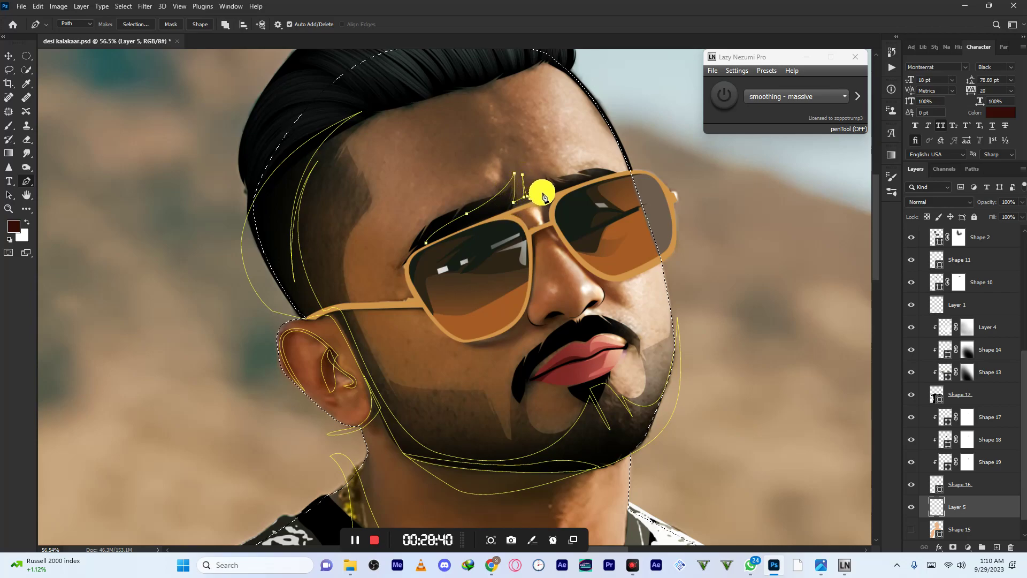
left_click_drag(520, 162, 625, 178)
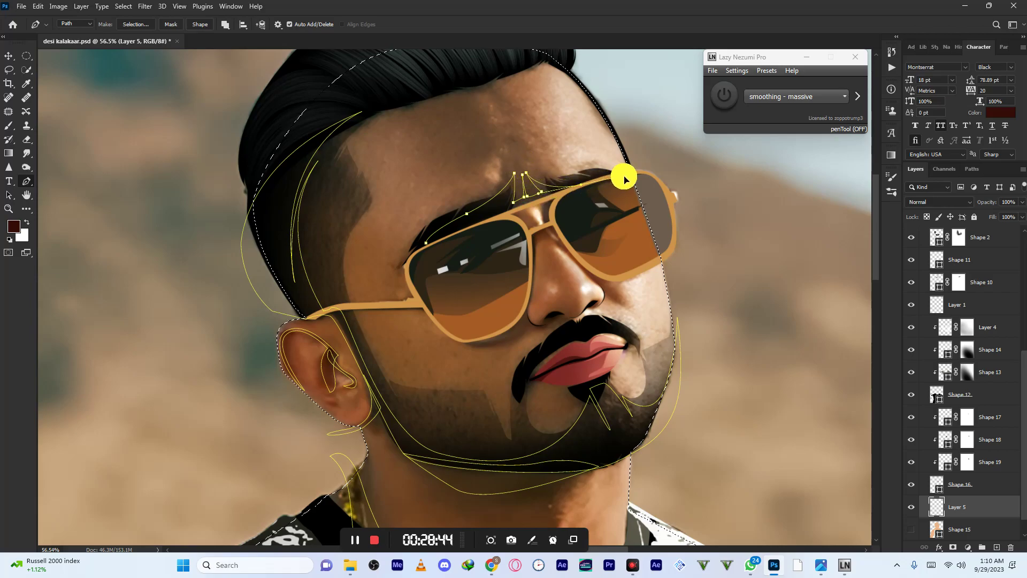
left_click(630, 189)
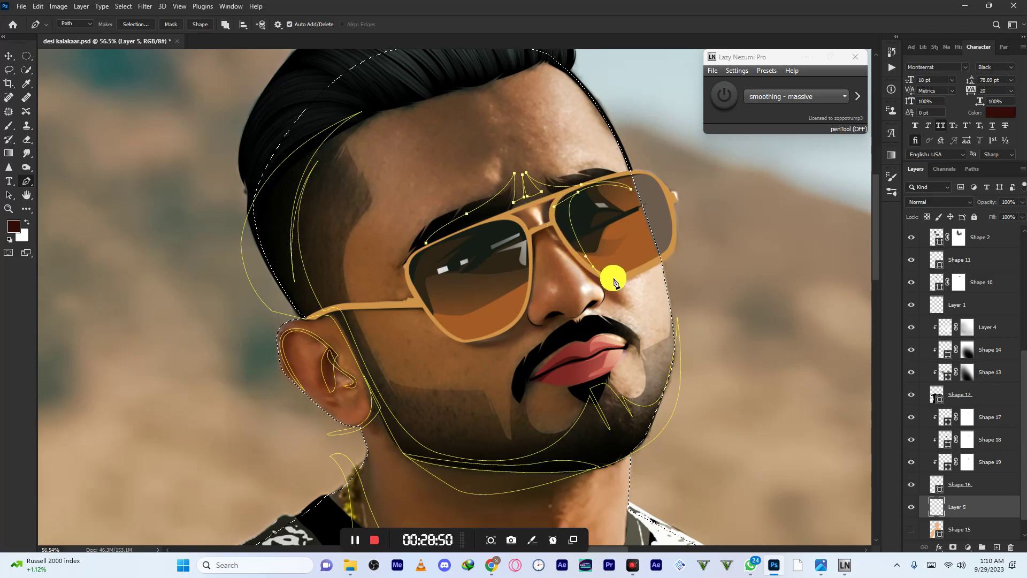
- Extend the path below the far lens onto the cheek and back up the side of the nose to the bridge
left_click(621, 305)
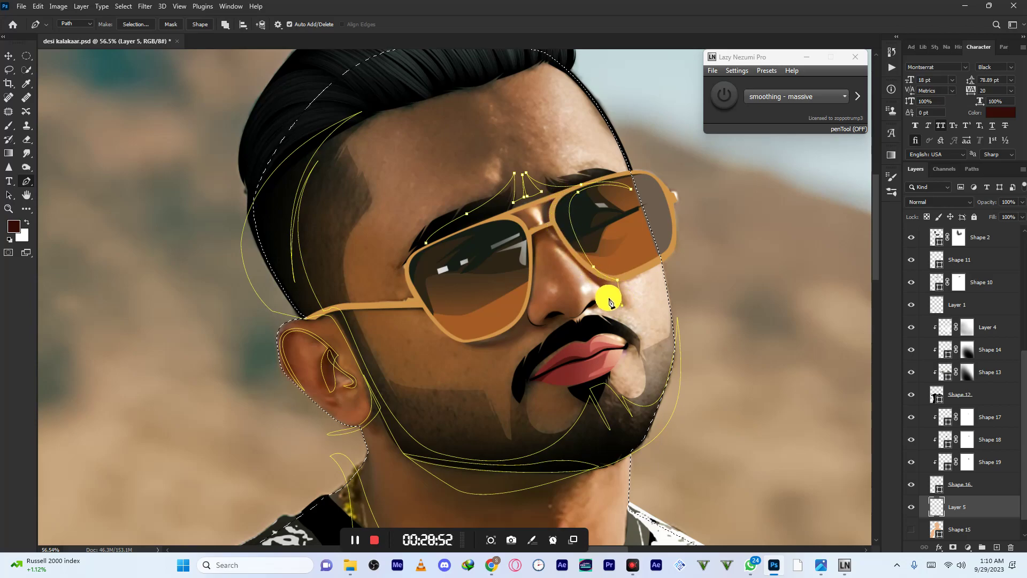
left_click_drag(596, 284, 582, 272)
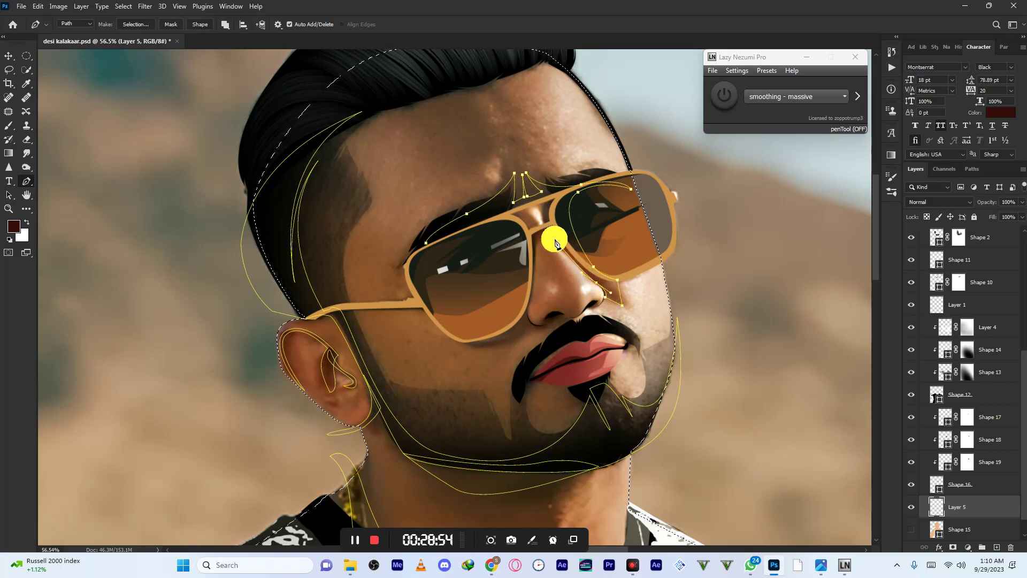
left_click_drag(546, 232, 534, 209)
left_click(547, 198)
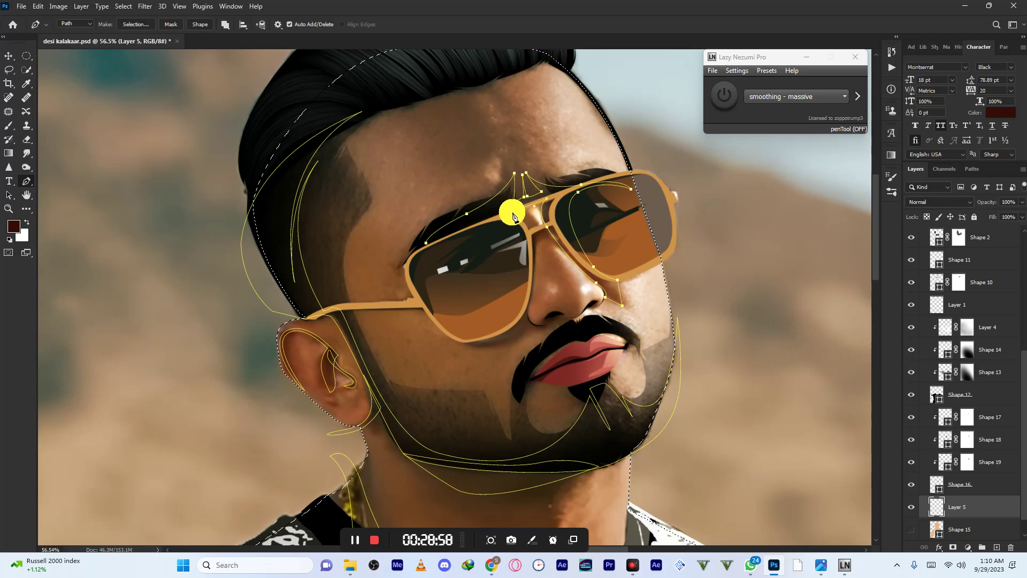
- Continue the shadow path from the sunglasses' bridge down the near side of the nose and around the nostrils and nose base
left_click_drag(534, 235, 540, 265)
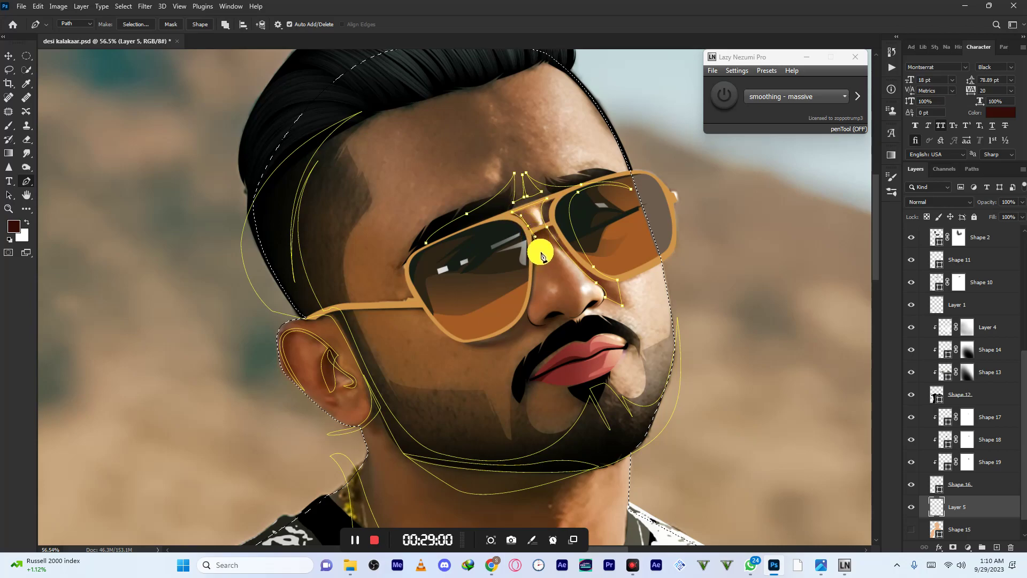
left_click(564, 230)
left_click(535, 242)
left_click_drag(529, 315, 526, 317)
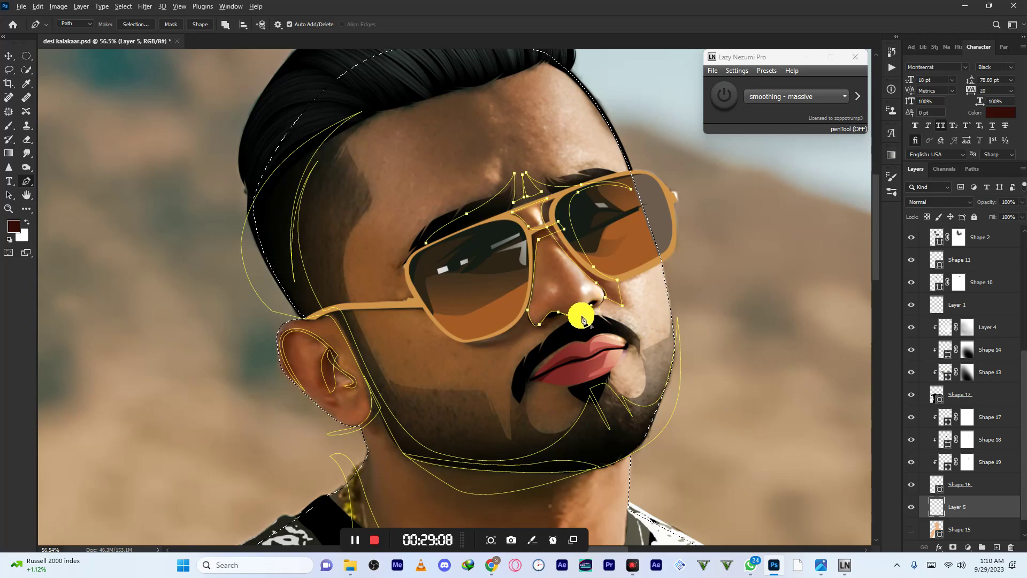
scroll(557, 323, "up", 5)
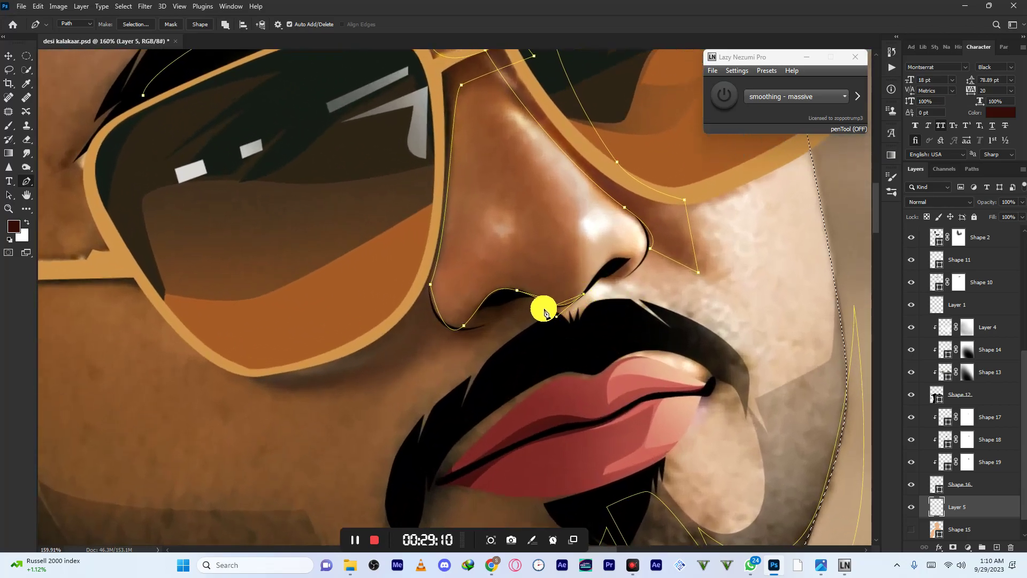
left_click_drag(473, 328, 447, 337)
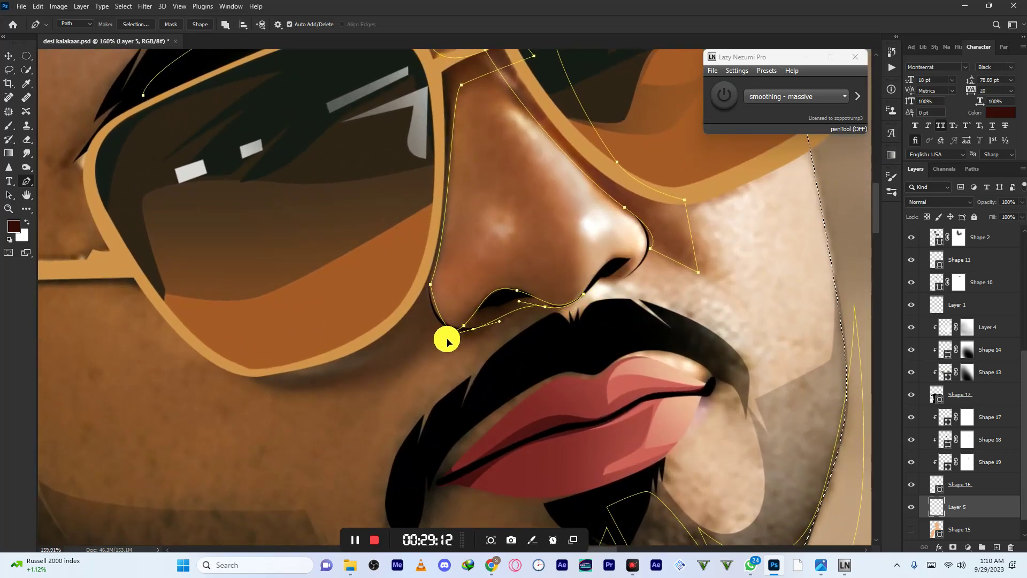
- Extend the path beneath the near lens and up behind it to close at the near eyebrow's outer end
scroll(461, 282, "down", 4)
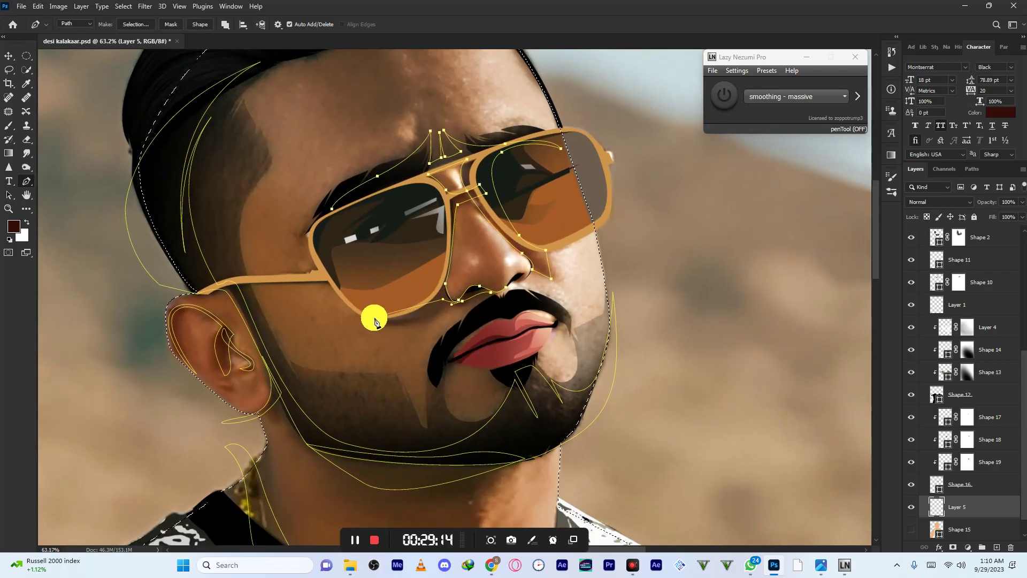
left_click_drag(341, 298, 374, 255)
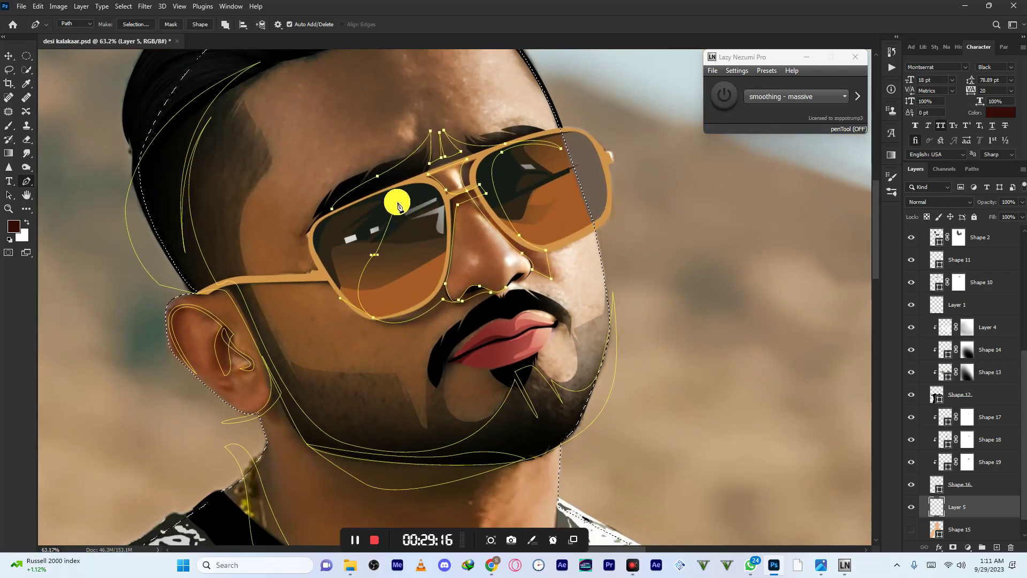
left_click_drag(303, 235, 337, 211)
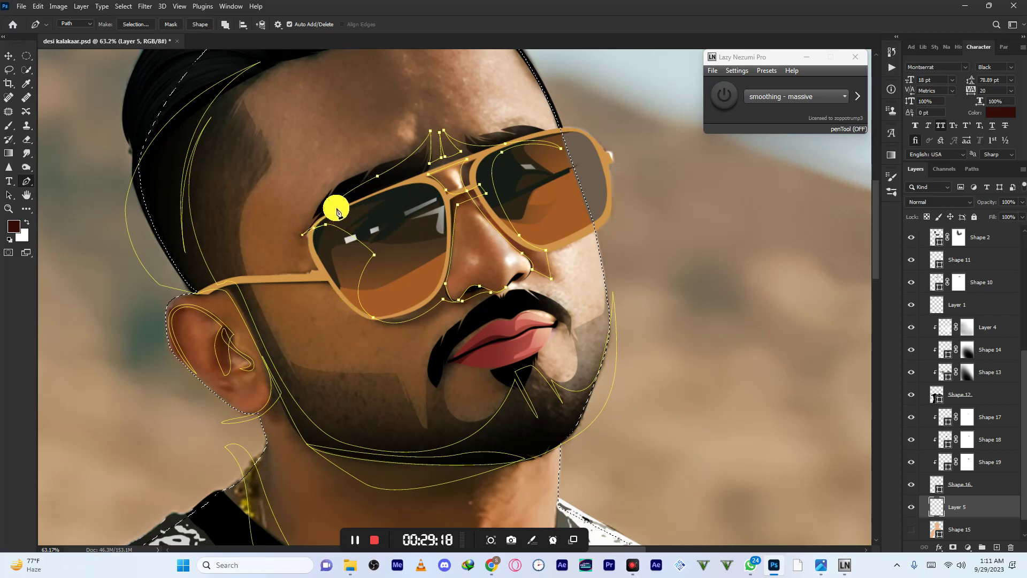
- Trace small shadow paths at both corners of the mouth
scroll(348, 177, "down", 5)
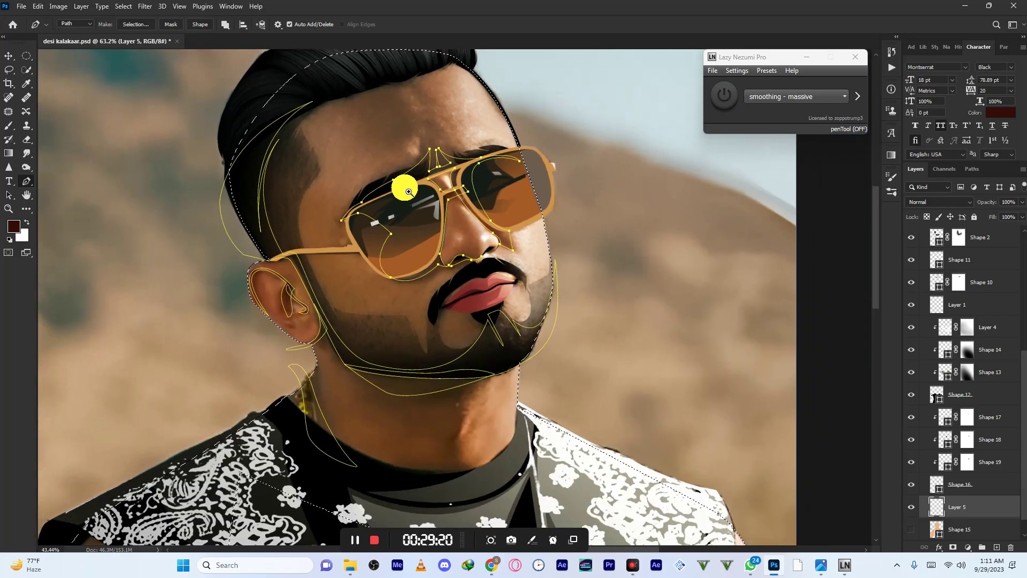
scroll(383, 188, "up", 4)
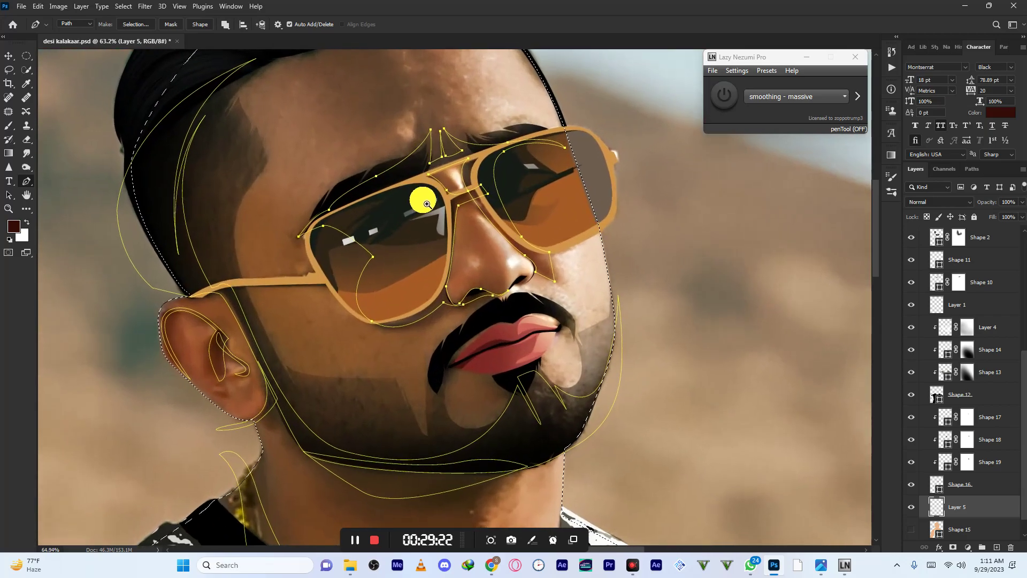
scroll(414, 203, "down", 2)
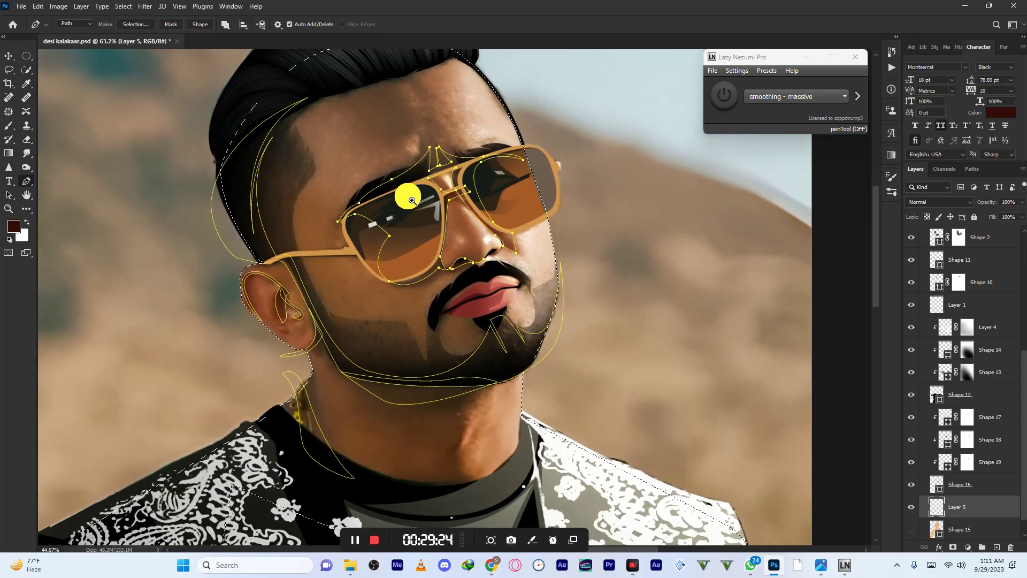
scroll(405, 198, "down", 3)
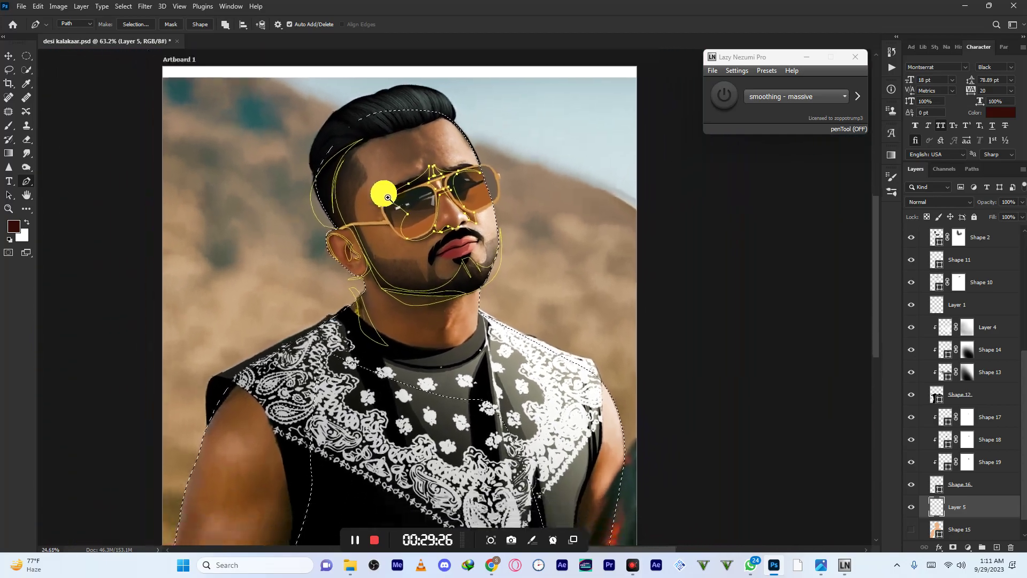
scroll(385, 191, "up", 4)
scroll(413, 203, "down", 4)
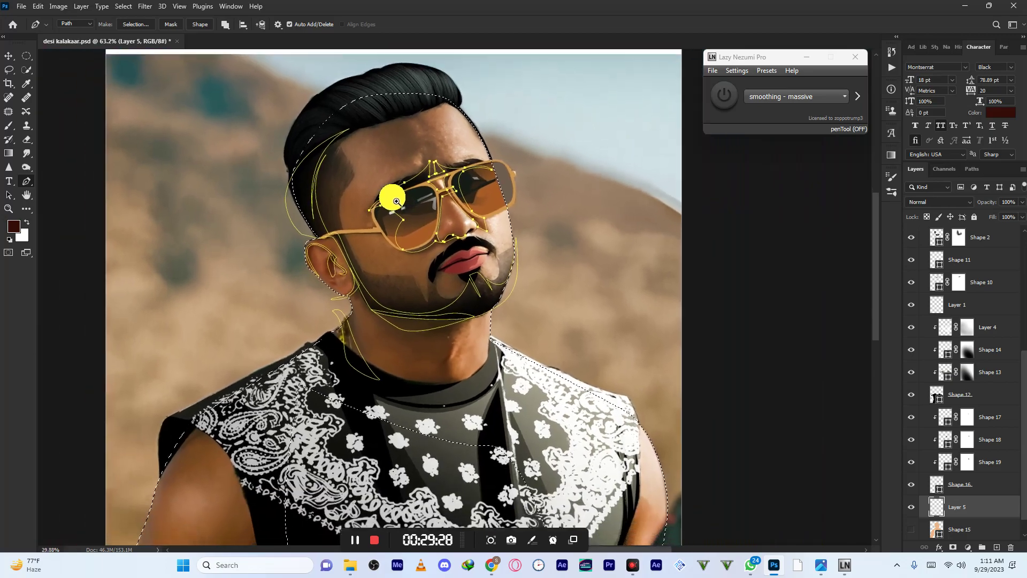
scroll(529, 290, "up", 5)
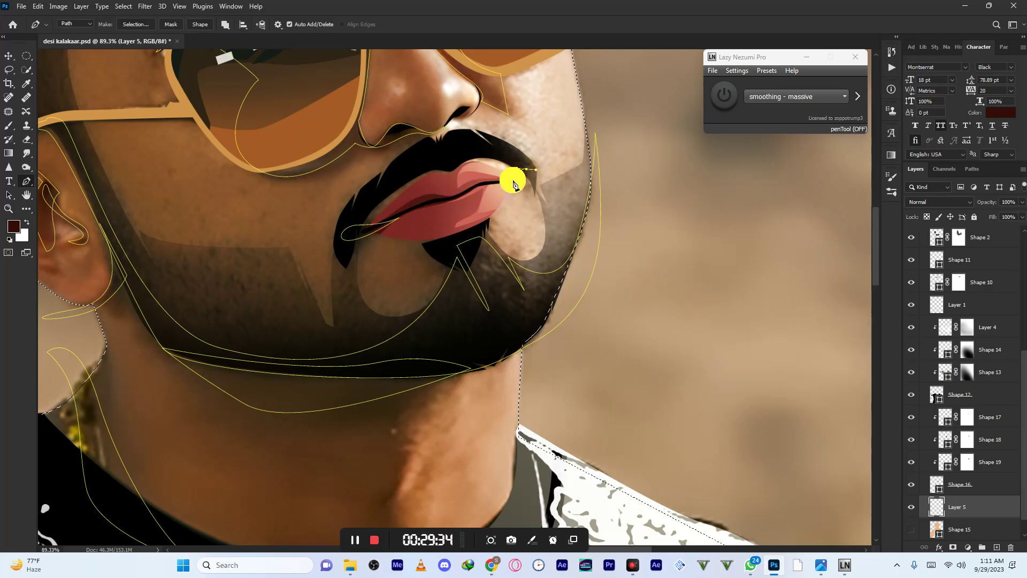
- Trace a closed shadow path across the near shoulder, following the top edge of the sleeve opening
scroll(500, 183, "down", 5)
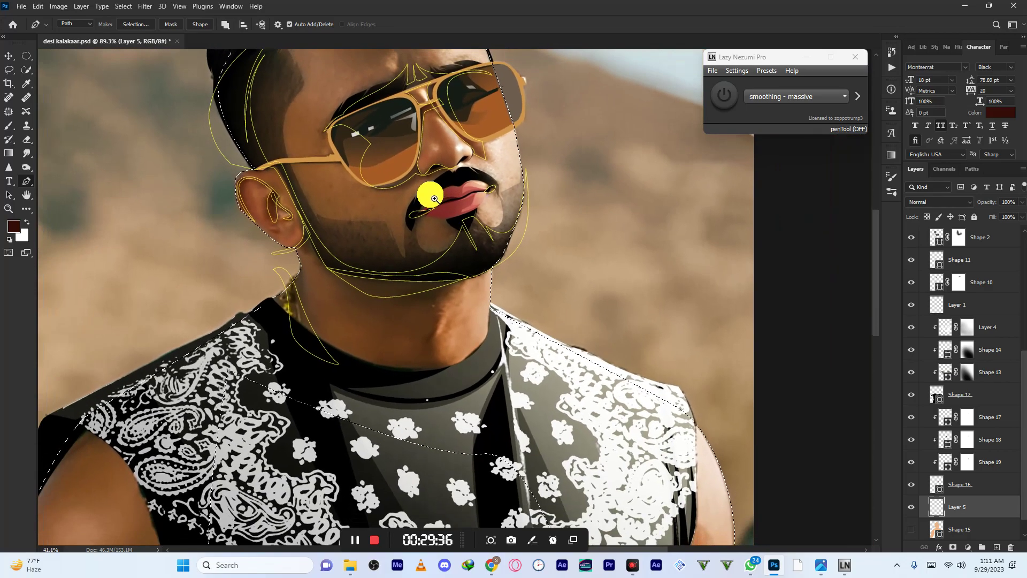
scroll(418, 194, "down", 2)
scroll(408, 183, "up", 3)
scroll(422, 194, "down", 3)
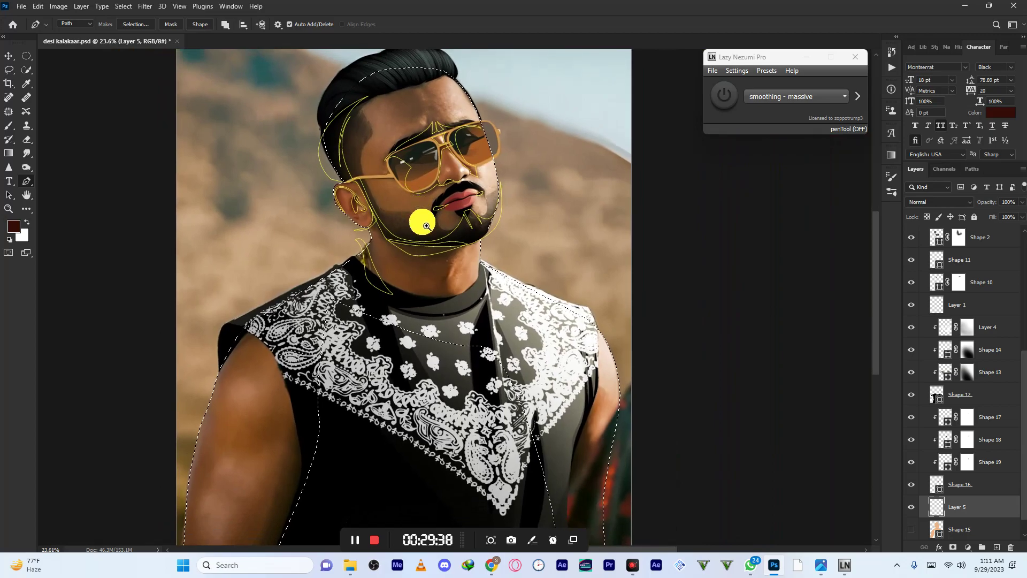
scroll(435, 311, "up", 1)
scroll(417, 309, "down", 3)
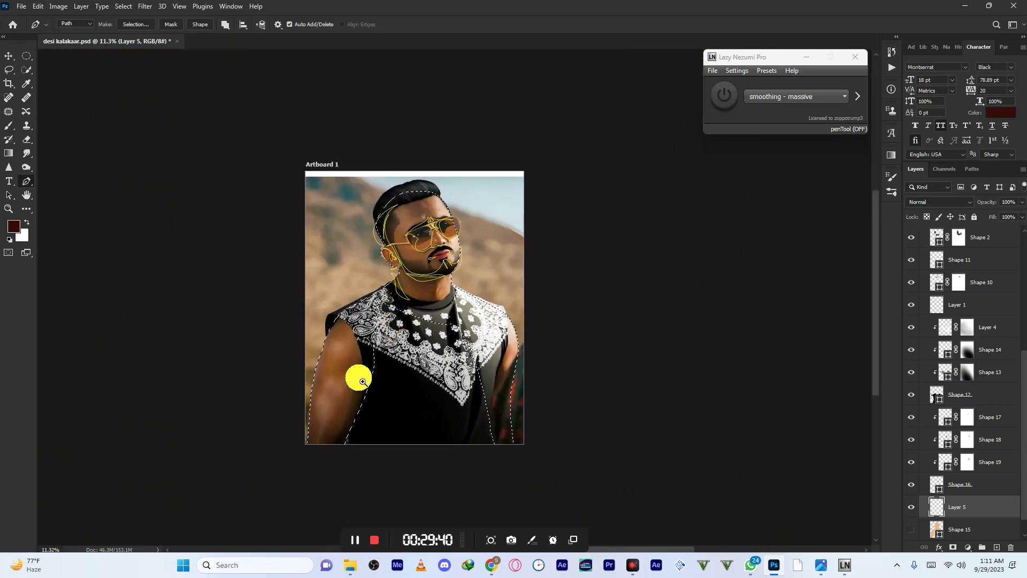
scroll(364, 369, "up", 2)
left_click_drag(369, 357, 459, 255)
left_click(384, 192)
left_click_drag(463, 179, 511, 195)
left_click(518, 181)
left_click_drag(378, 204, 345, 262)
- Trace a shadow path down the near arm's inner edge past the artboard's lower edge and back up over the shirt
left_click(442, 201)
left_click_drag(453, 241, 460, 271)
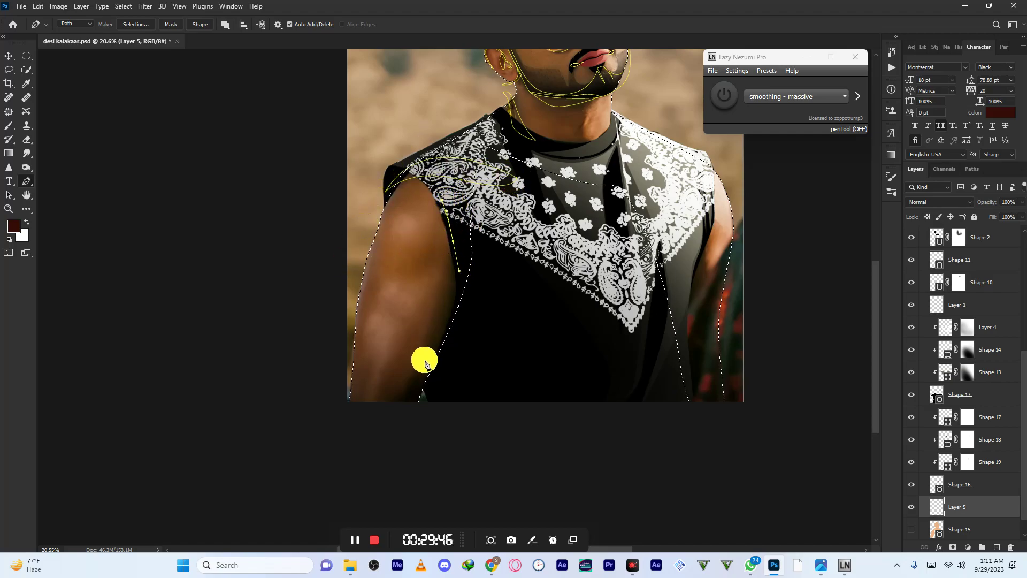
left_click_drag(389, 422, 346, 505)
left_click_drag(440, 384, 408, 214)
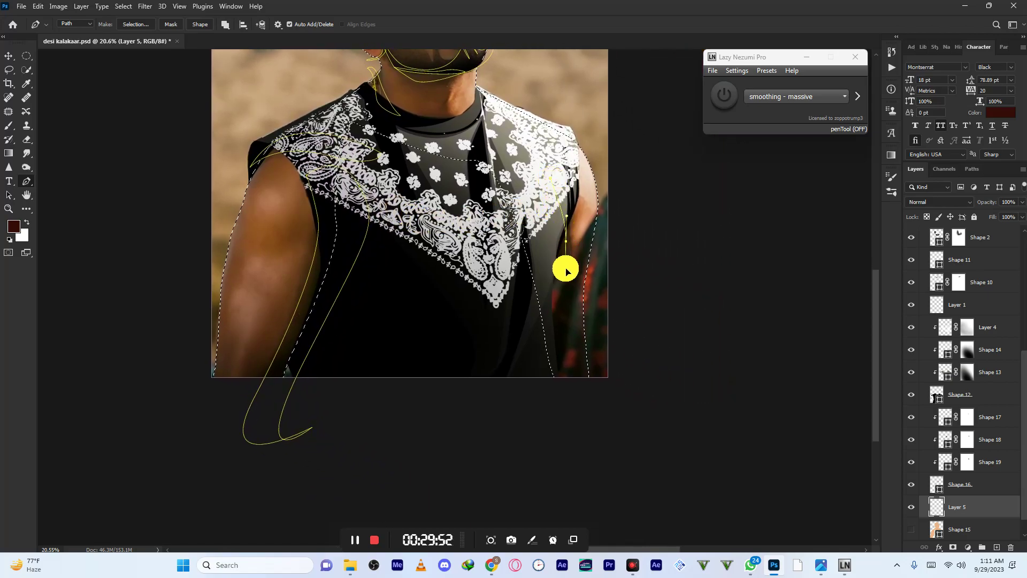
- Trace a closed shadow path along the far arm's inner edge, running past the artboard's lower edge and back over the shirt
left_click_drag(560, 381, 570, 411)
left_click(586, 417)
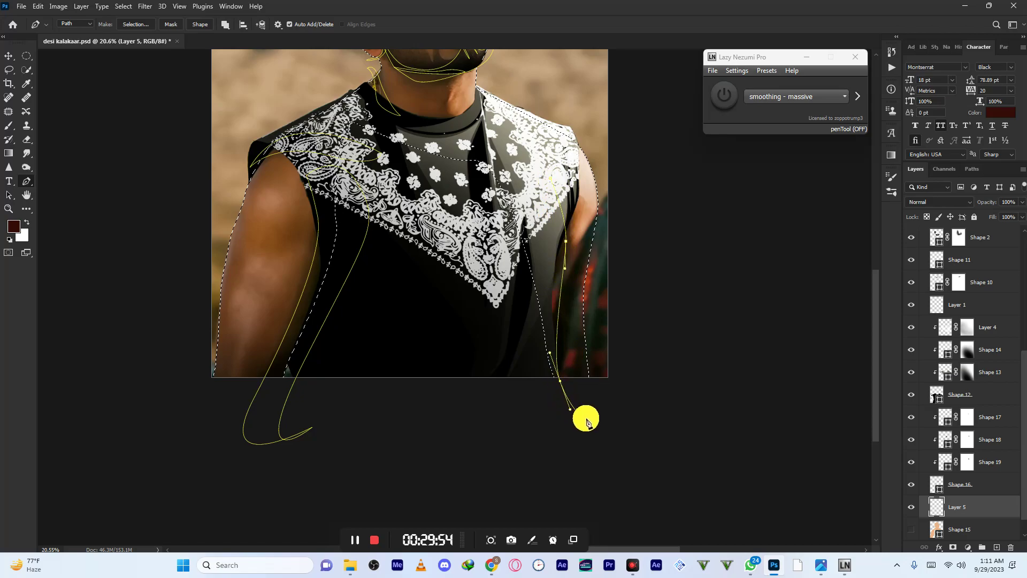
left_click(511, 354)
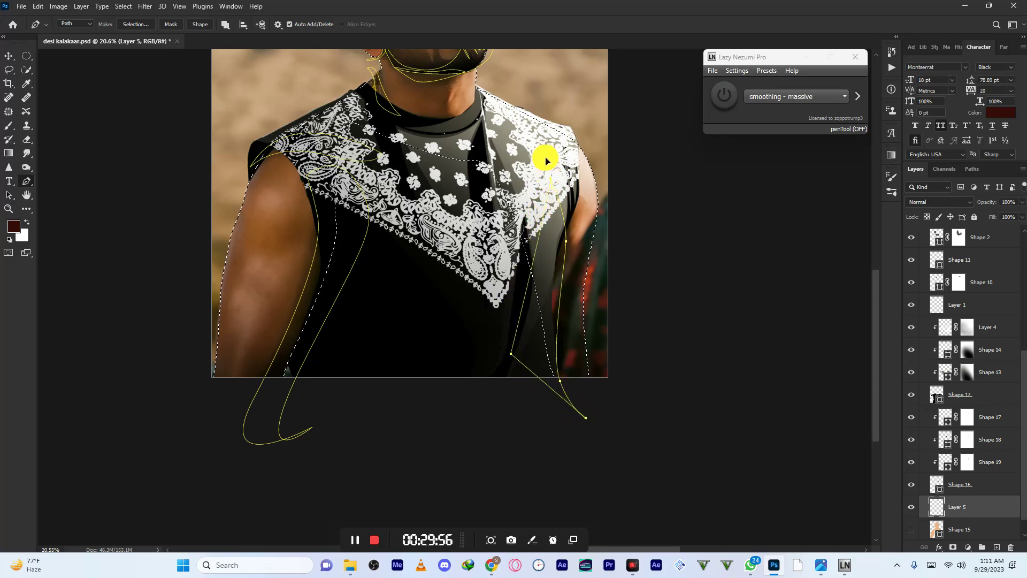
left_click_drag(563, 224, 436, 252)
- Convert all the traced shadow paths into one dark red-brown filled shape layer
scroll(365, 268, "up", 4)
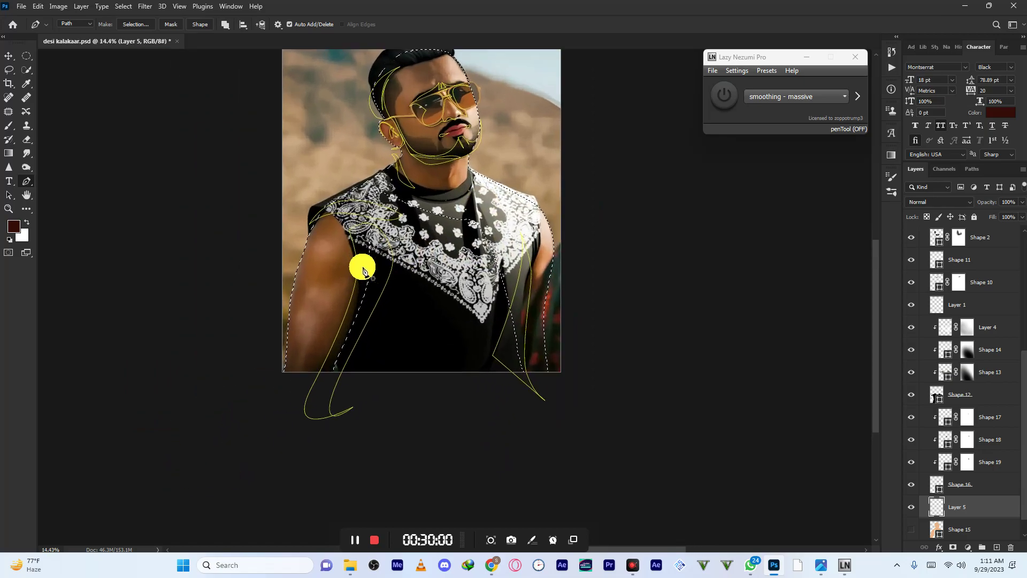
scroll(433, 95, "up", 2)
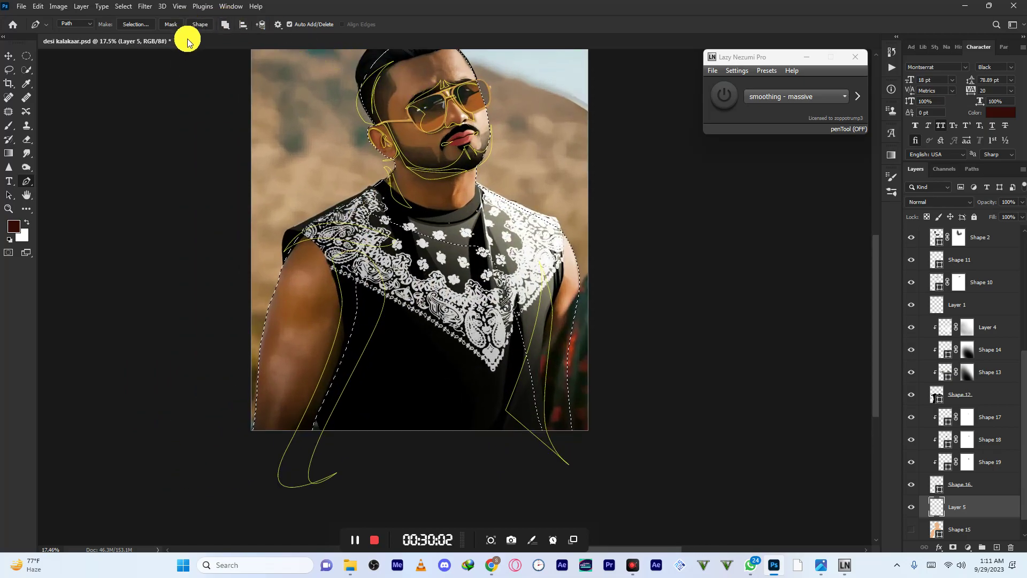
left_click(200, 24)
scroll(484, 250, "down", 1)
scroll(449, 121, "up", 8)
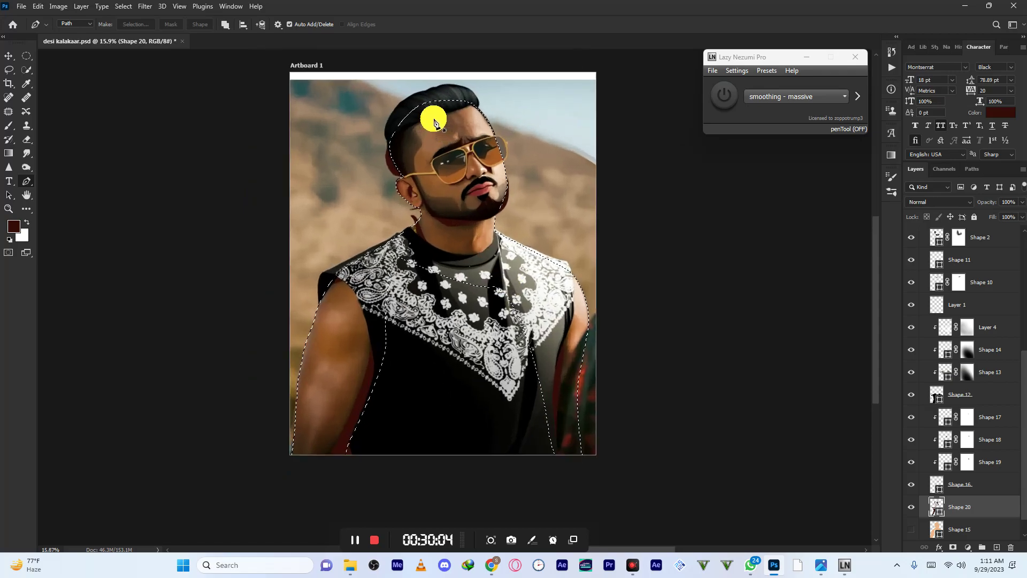
scroll(450, 128, "down", 8)
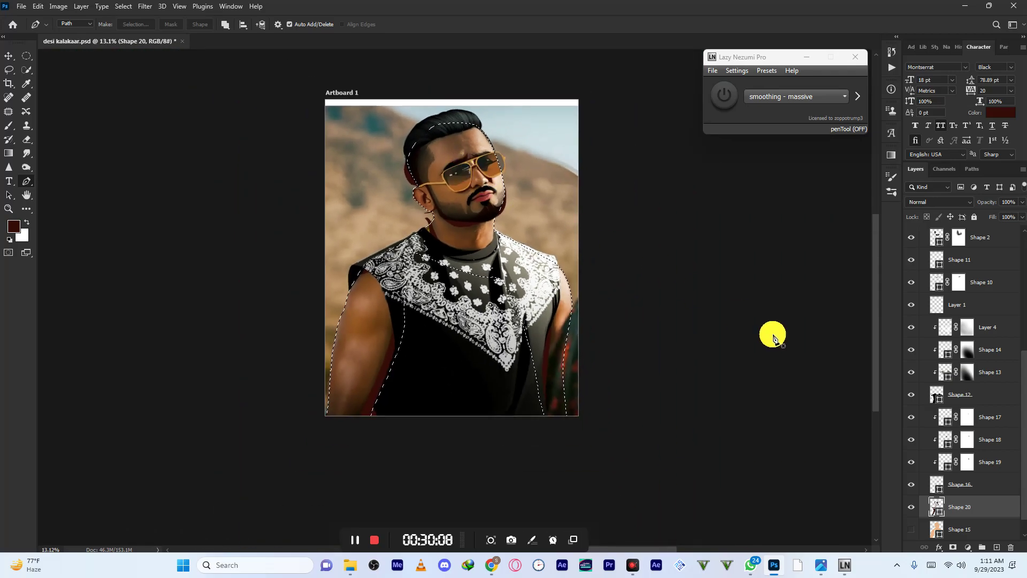
- Add an empty layer between the dark shadow shape and the Shape 15 skin base
left_click(961, 530)
scroll(436, 137, "up", 6)
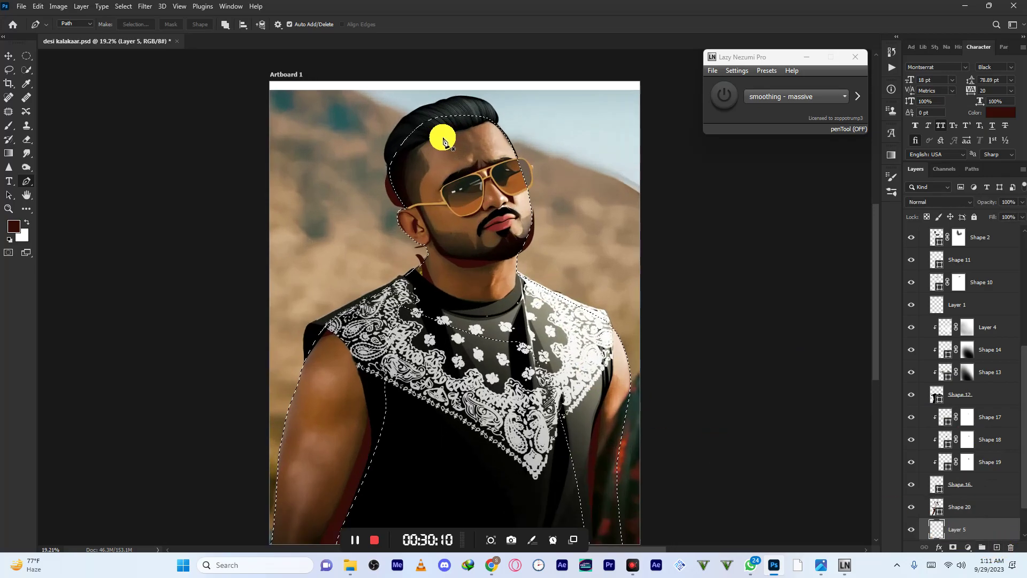
scroll(450, 144, "down", 2)
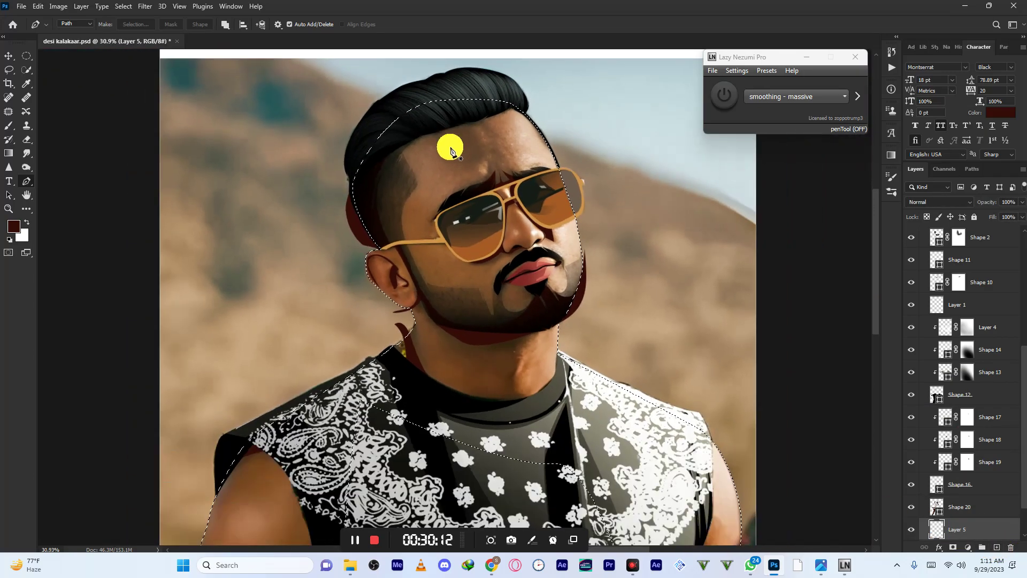
- Set the foreground colour to a lighter reddish brown, about #5c291b
left_click(13, 225)
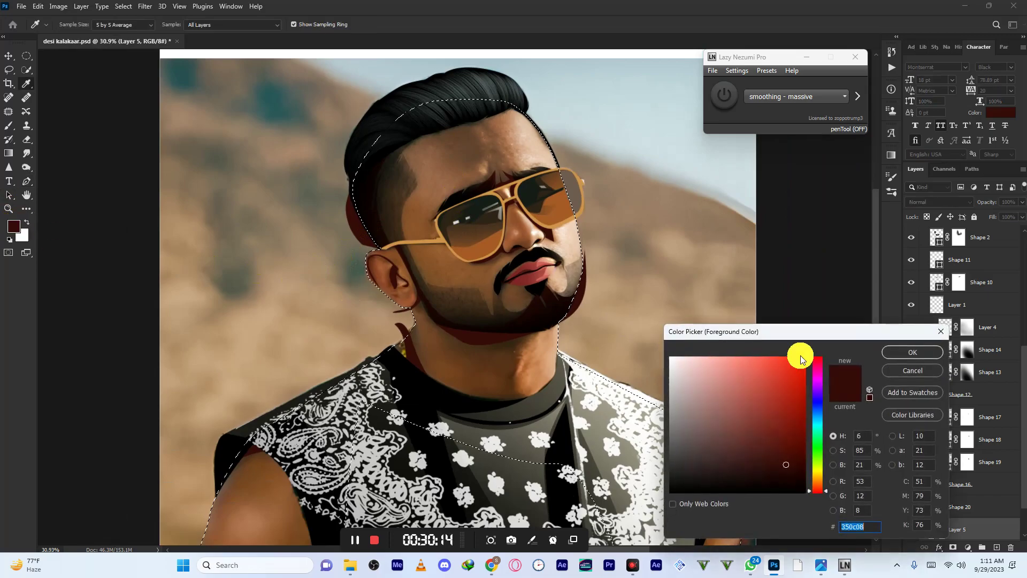
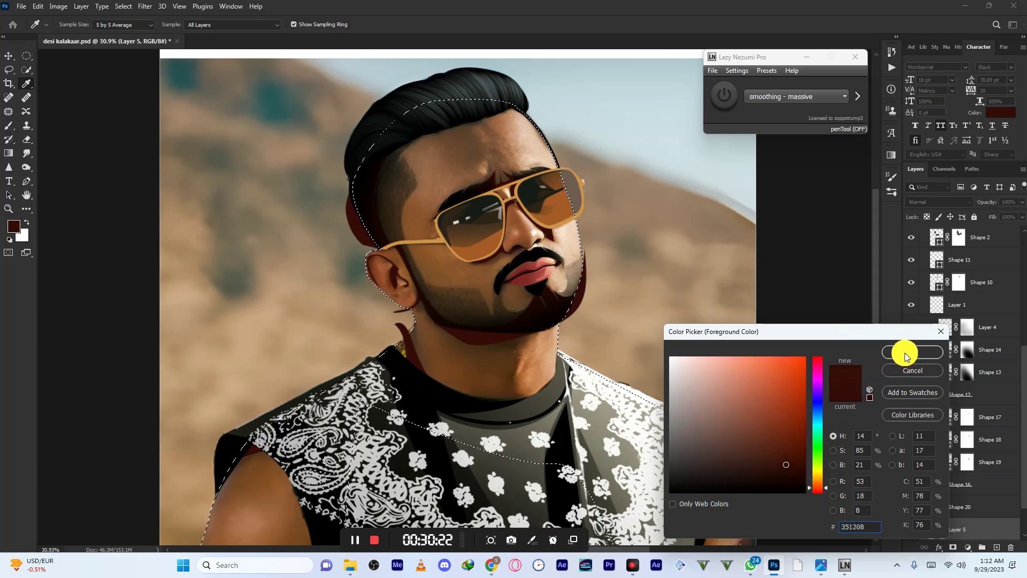
left_click(775, 454)
left_click_drag(775, 454, 766, 443)
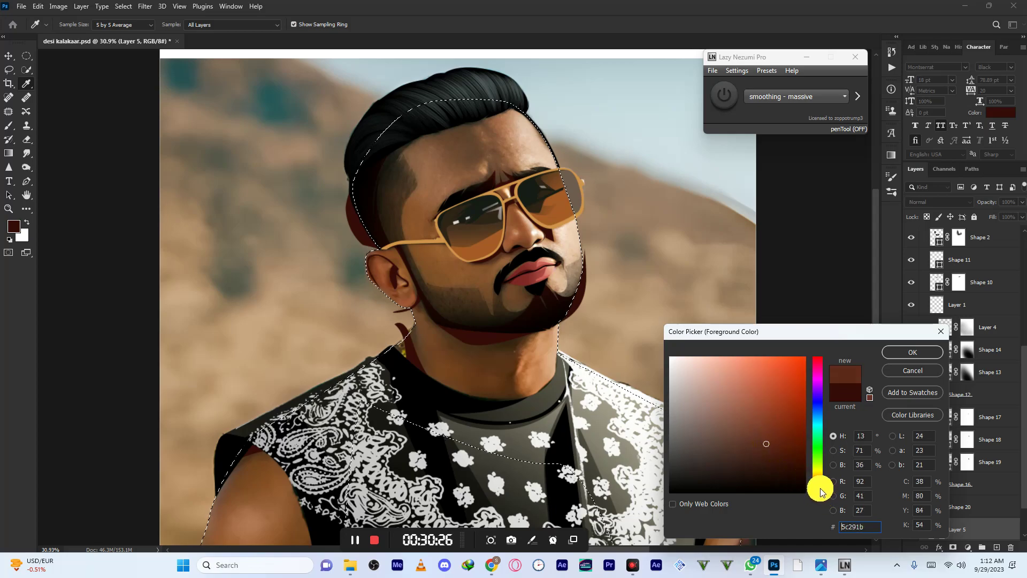
left_click(912, 352)
- Start a mid-tone shadow path with the Pen tool from the glasses' temple arm up the side of the forehead to the hairline
key("p")
scroll(431, 248, "up", 3)
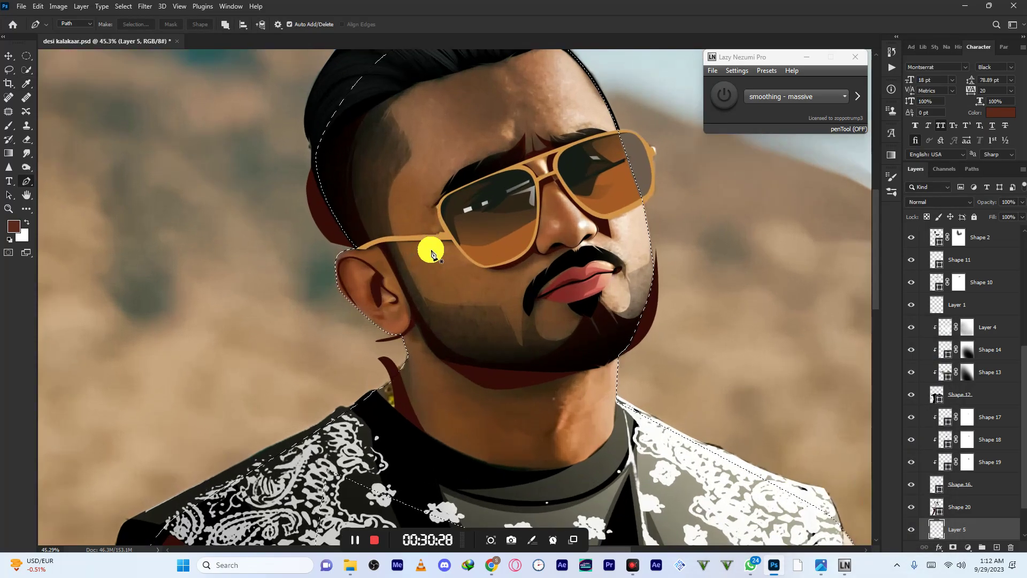
scroll(413, 321, "up", 1)
scroll(350, 380, "up", 2)
left_click(351, 389)
scroll(368, 268, "down", 3)
left_click_drag(372, 212, 441, 172)
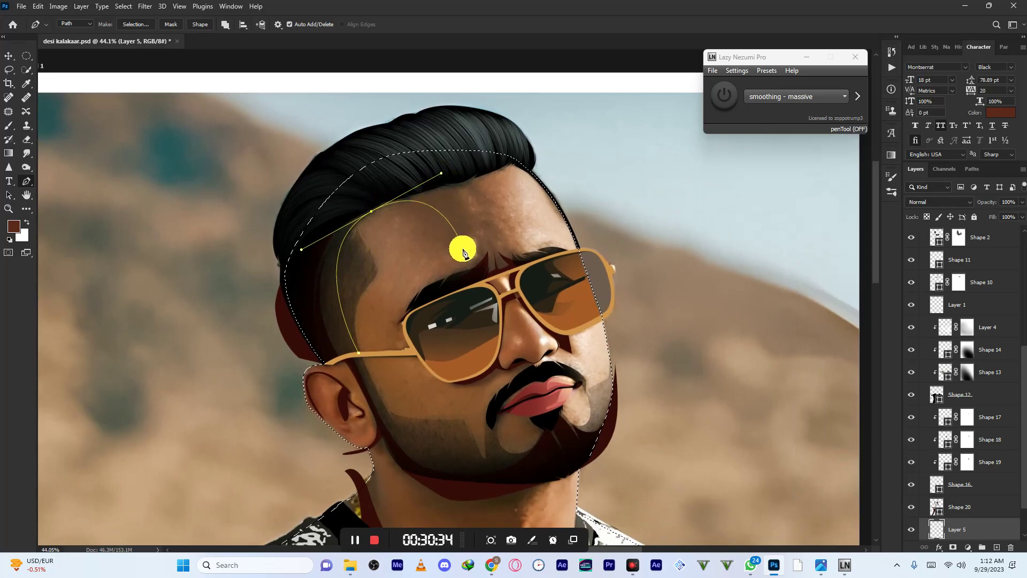
left_click_drag(373, 214, 401, 205)
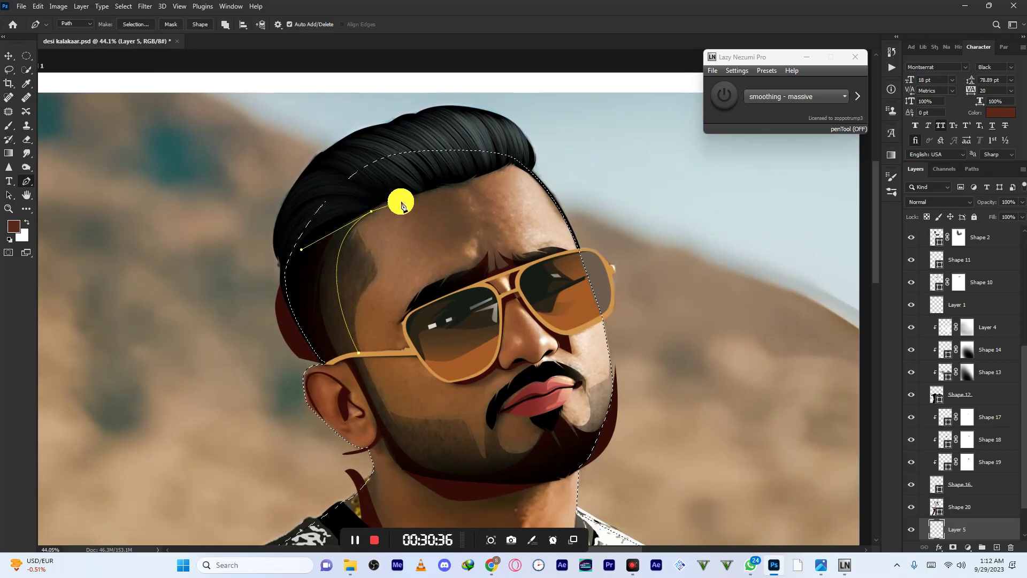
left_click(412, 198)
- Extend the path down the forehead to the frown crease and back along the near eyebrow to its outer end
left_click_drag(446, 255, 406, 331)
left_click(476, 240)
left_click(400, 323)
left_click(442, 298)
- Extend the path under the near lens to the moustache and around the moustache's drooping near end
left_click_drag(430, 372, 413, 281)
left_click(458, 313)
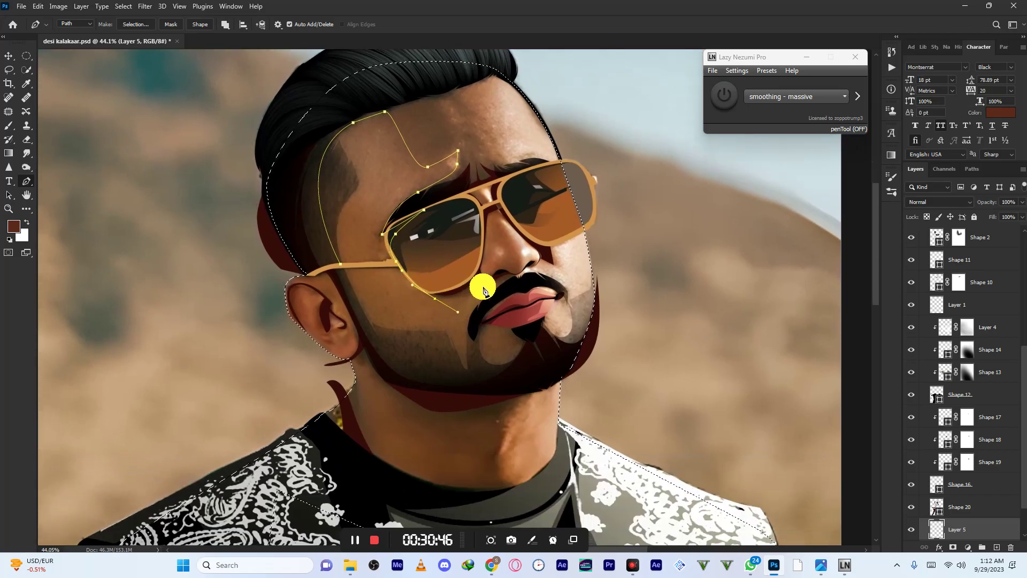
left_click_drag(492, 283, 503, 280)
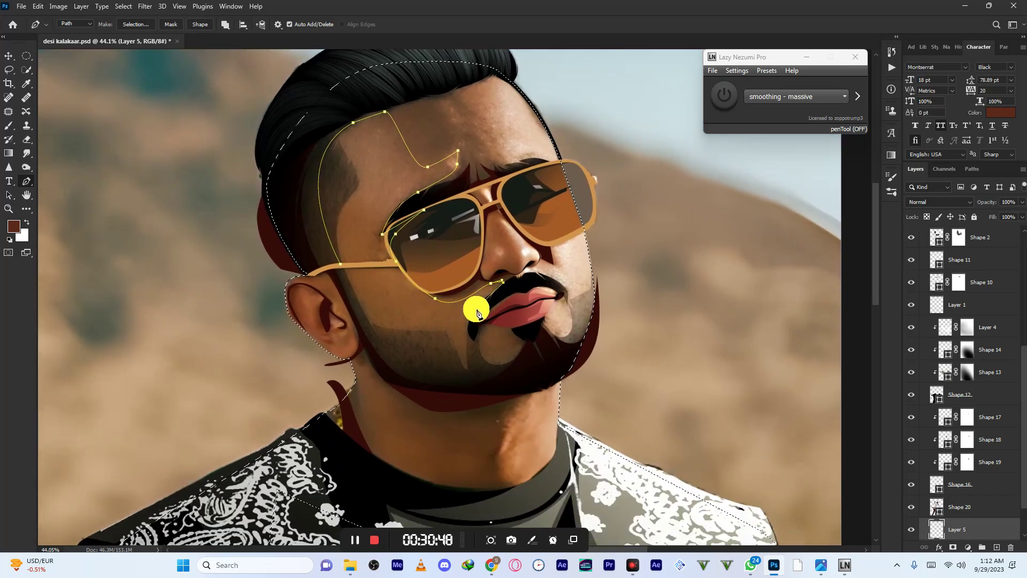
left_click_drag(472, 348, 511, 294)
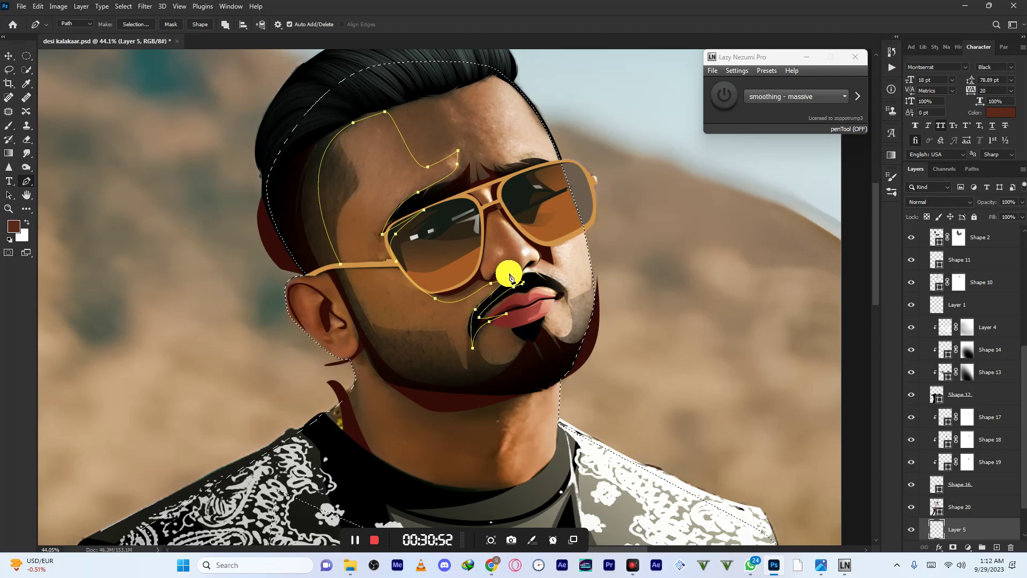
- Continue the path around the base of the nose and up its side to the glasses' bridge
left_click_drag(487, 283, 488, 246)
left_click_drag(484, 209, 437, 124)
left_click(474, 189, "alt")
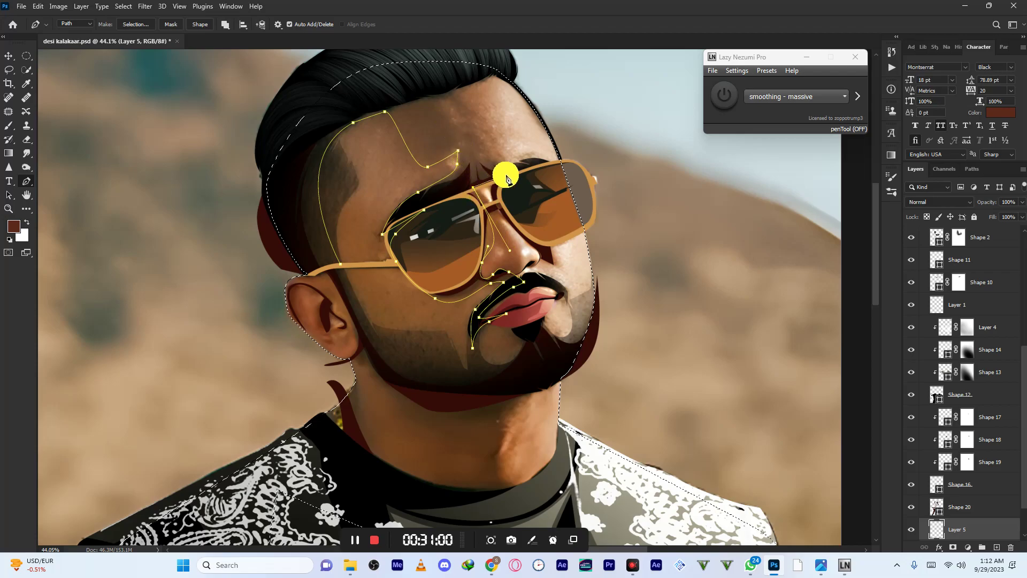
- Extend the path along the far eyebrow, up the forehead and along the hairline
left_click_drag(540, 171, 479, 165)
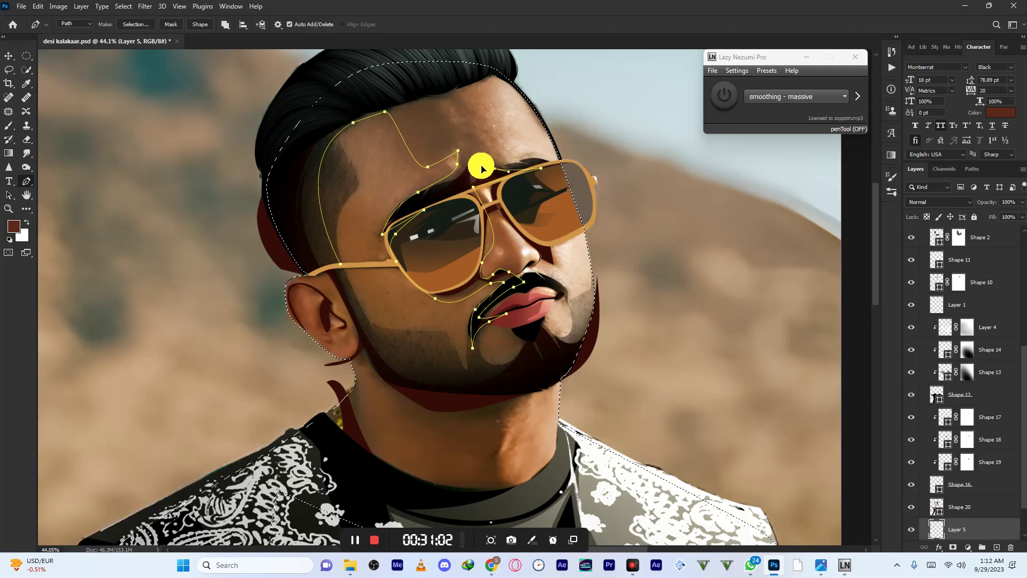
left_click(454, 92)
left_click_drag(496, 76, 507, 76)
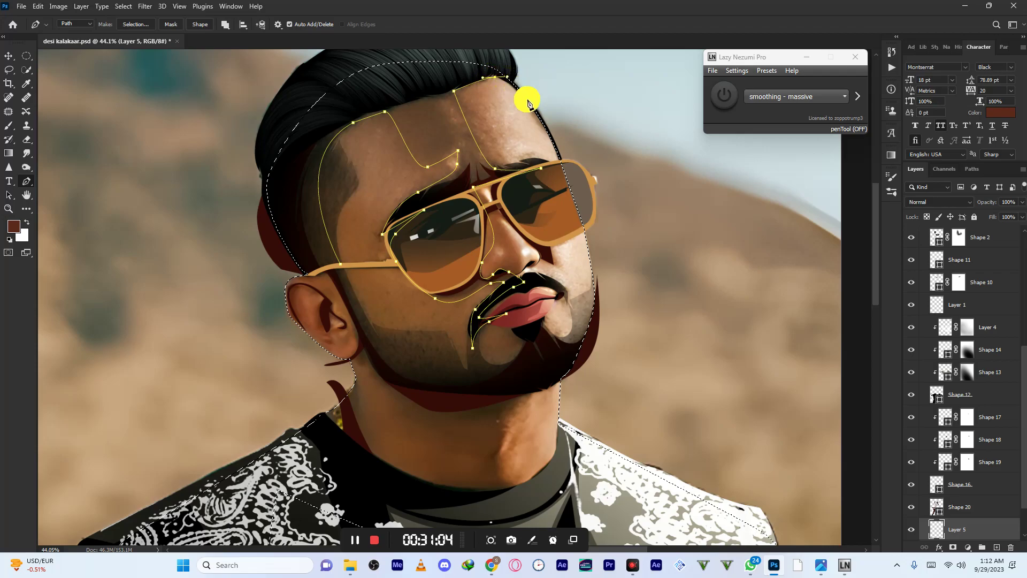
- Close the path by looping outside the far forehead, over the hair and around the back of the head to the temple arm
left_click_drag(576, 192, 583, 204)
left_click(638, 179)
left_click_drag(510, 64, 468, 53)
left_click_drag(342, 111, 252, 176)
left_click_drag(265, 235, 326, 267)
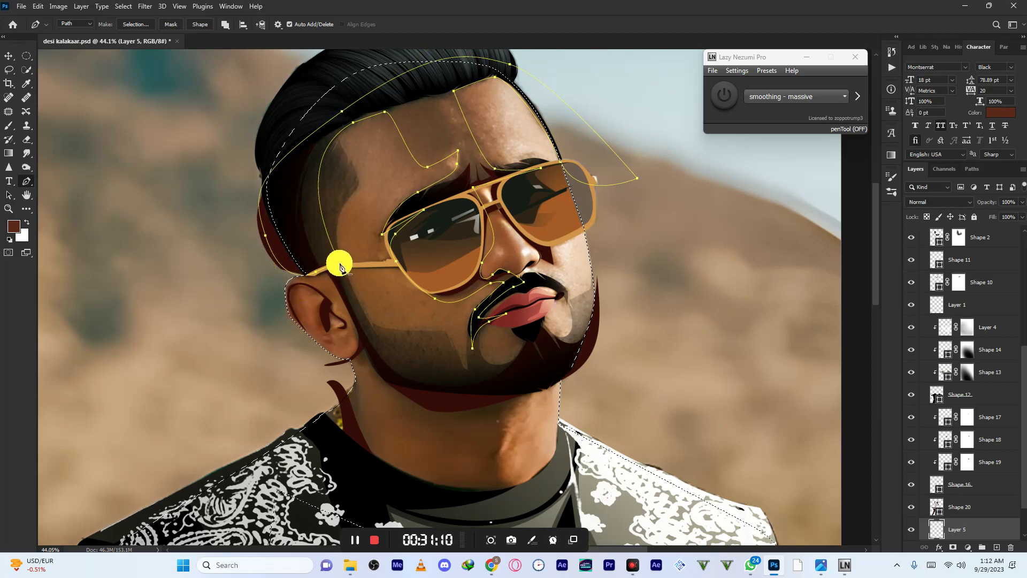
- Trace a closed mid-tone shadow path around the ear's outer rim, inner hollow and lobe
scroll(305, 300, "up", 5)
left_click(312, 359)
left_click_drag(284, 274, 310, 246)
left_click_drag(353, 311, 376, 337)
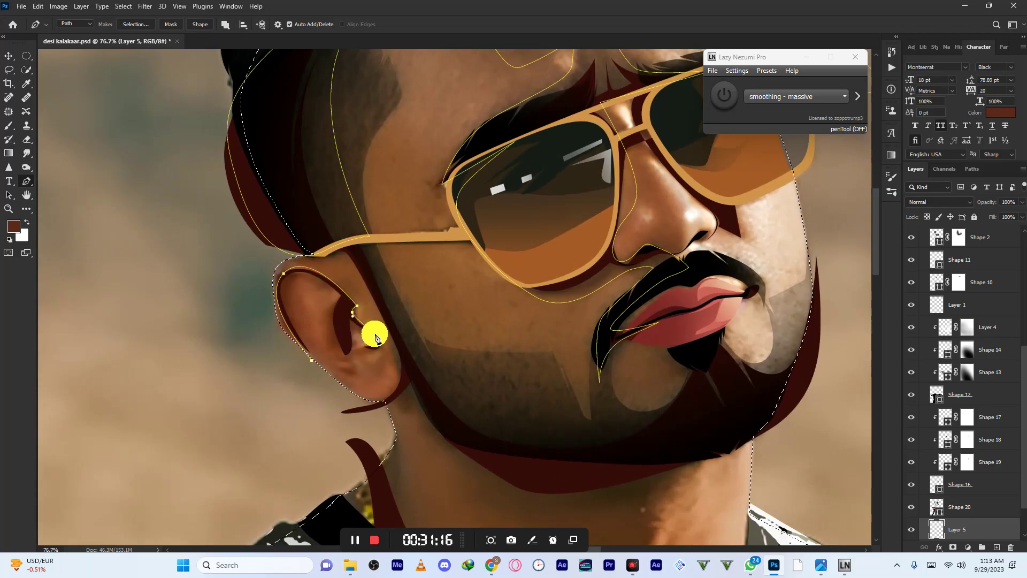
left_click(369, 336)
left_click(350, 323)
left_click_drag(329, 317, 277, 278)
left_click(339, 298)
left_click_drag(328, 363, 369, 400)
left_click(383, 361)
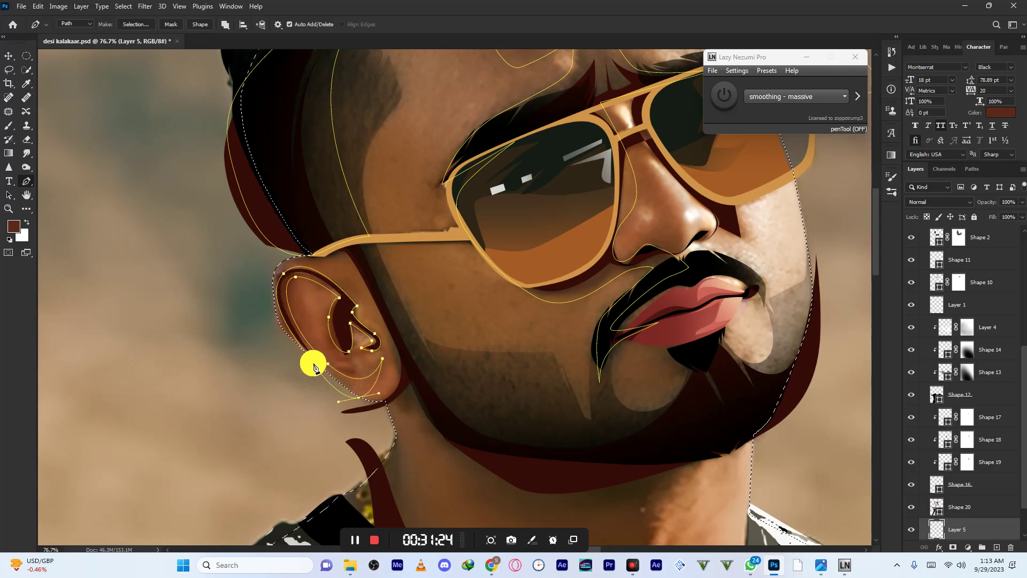
- Start another shadow path at the glasses' temple arm and run it down the cheek and along the lower beard
scroll(342, 253, "down", 5)
scroll(348, 249, "down", 1)
scroll(362, 242, "up", 2)
left_click(357, 241)
left_click(388, 259)
left_click_drag(428, 356, 553, 350)
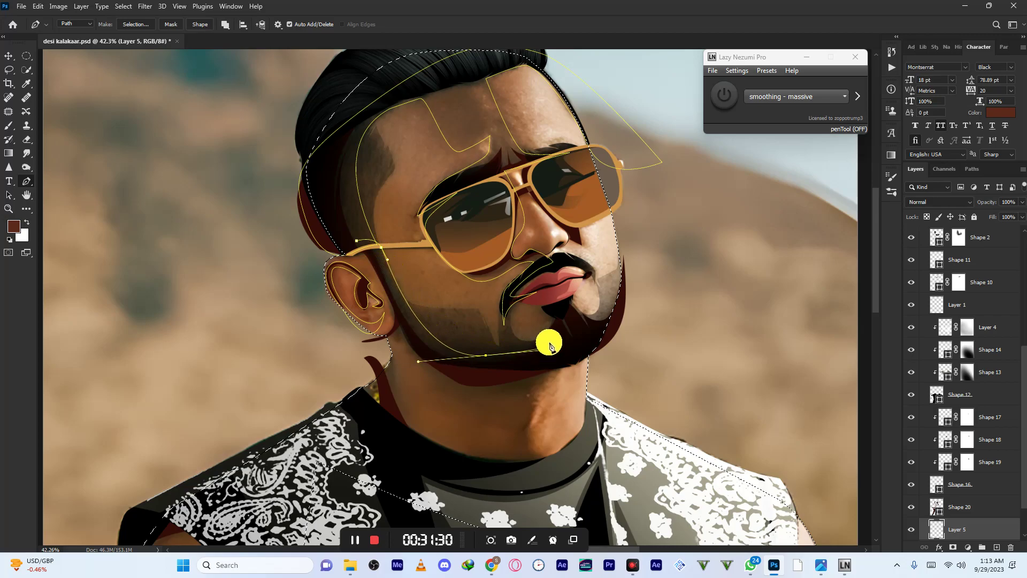
- Continue the path around the chin, out past the far jaw and back down the far side of the neck
left_click_drag(566, 304, 645, 313)
left_click(659, 263)
left_click_drag(627, 347, 600, 392)
left_click_drag(591, 355, 534, 404)
- Run the path along the collar, around the near side of the neck and up past the ear, closing it at the temple arm
left_click_drag(553, 464, 577, 484)
left_click(577, 485)
left_click_drag(473, 470, 416, 445)
left_click(435, 469)
left_click_drag(337, 423, 318, 416)
left_click_drag(364, 355, 390, 295)
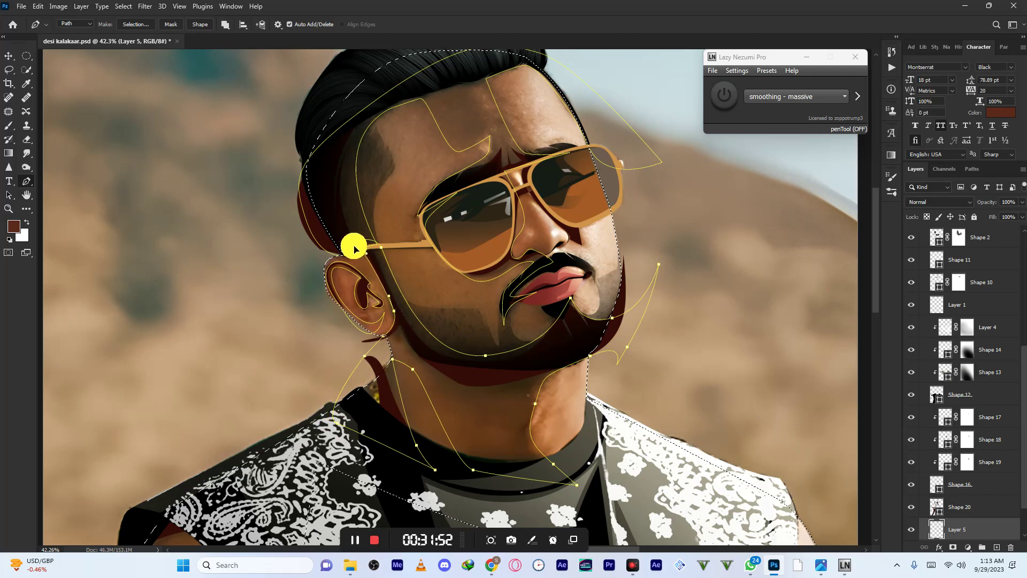
left_click_drag(366, 239, 369, 239)
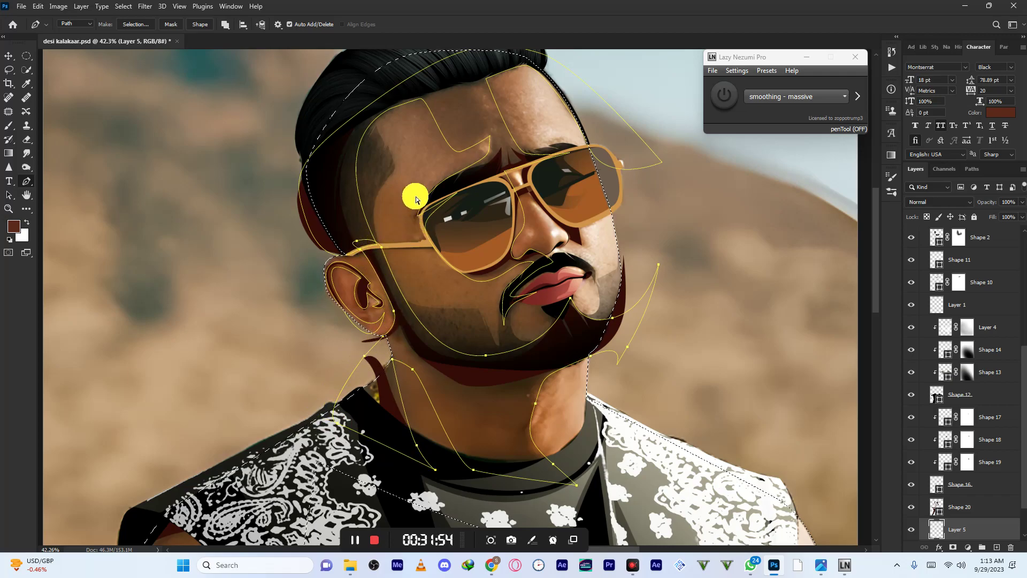
mouse_move(448, 231)
left_mouse_down()
mouse_move(416, 227)
mouse_move(438, 231)
left_mouse_up()
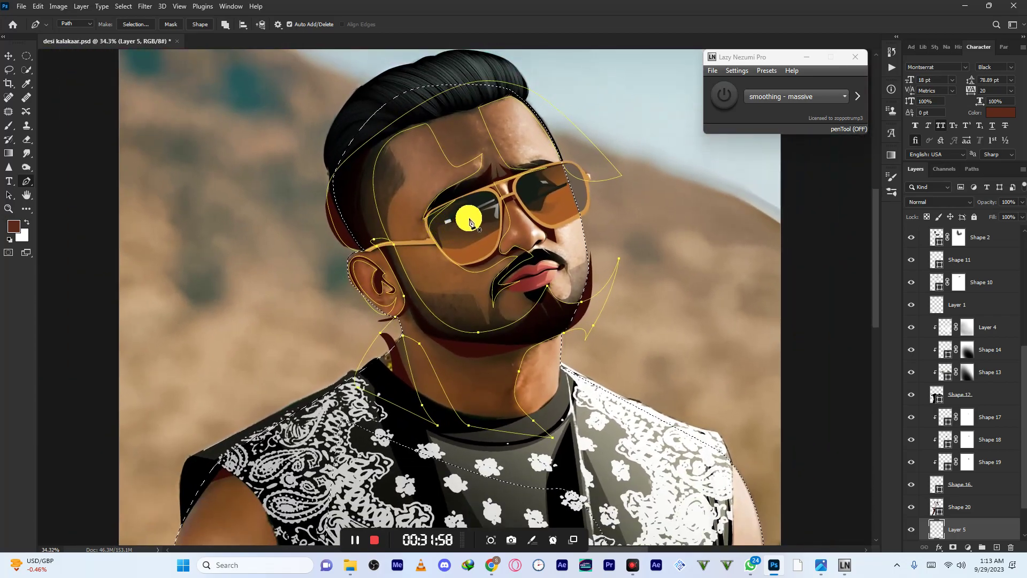
- Trace a small shadow path around the far nostril and under the nose
mouse_move(538, 246)
left_mouse_down()
mouse_move(578, 256)
mouse_move(530, 235)
mouse_move(557, 226)
mouse_move(537, 241)
left_mouse_up()
left_click(482, 258)
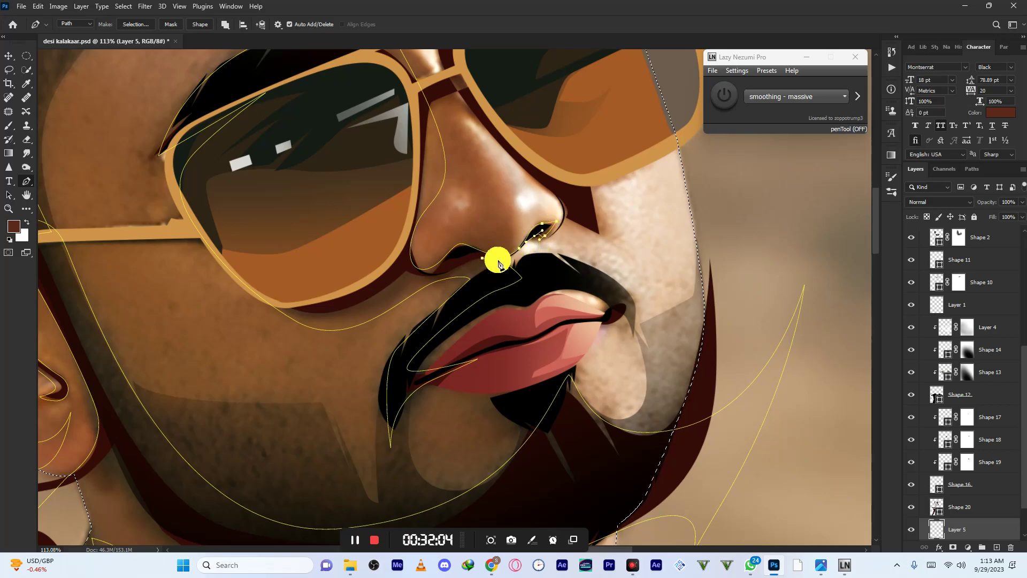
left_click_drag(483, 261, 453, 253)
- Finish the path details near the far corner of the mouth and convert all the paths into a filled reddish brown shape
scroll(458, 247, "down", 5)
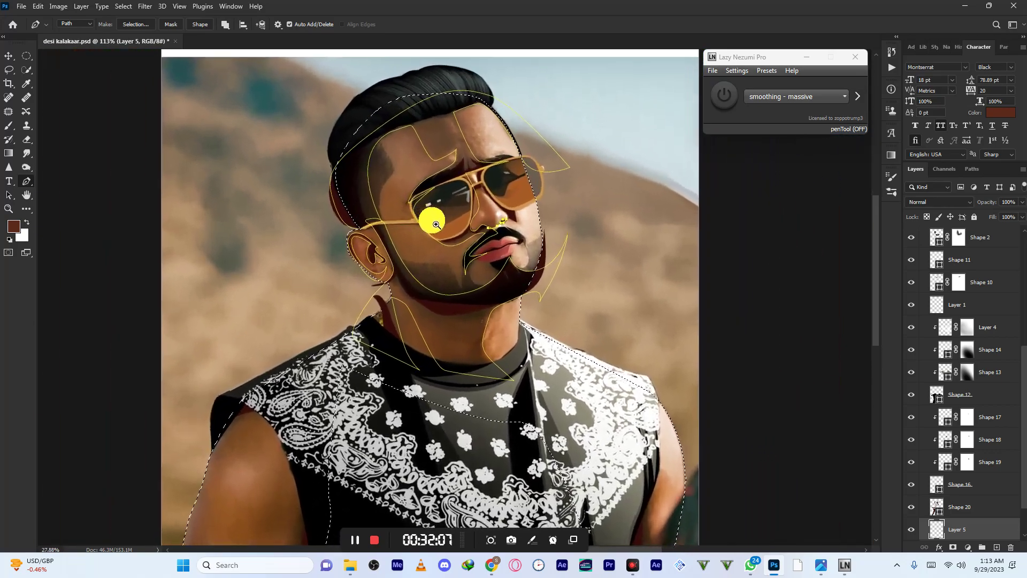
scroll(424, 217, "up", 3)
left_click(550, 280)
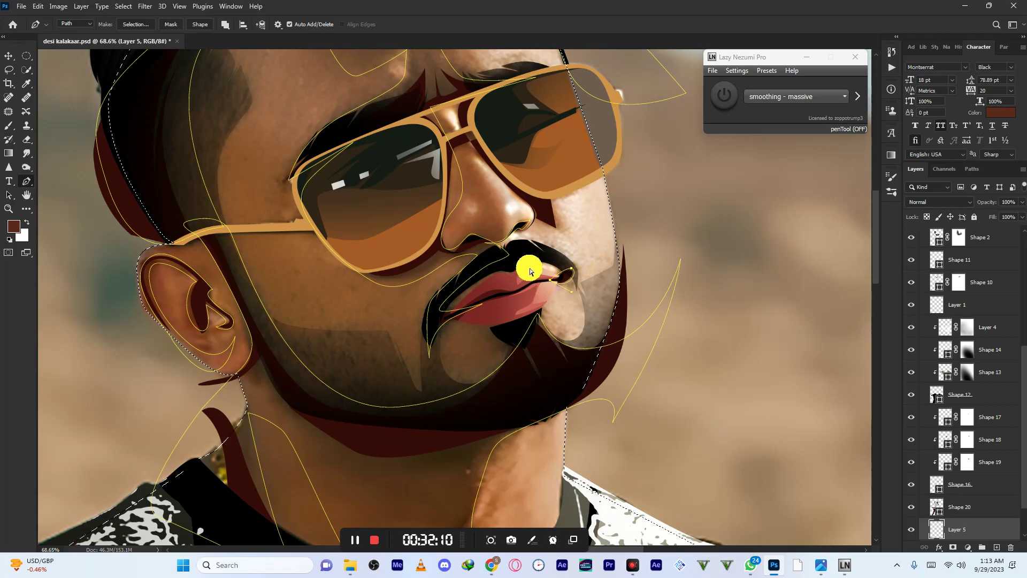
scroll(500, 224, "up", 2)
scroll(475, 205, "down", 2)
scroll(473, 88, "down", 2)
left_click(196, 24)
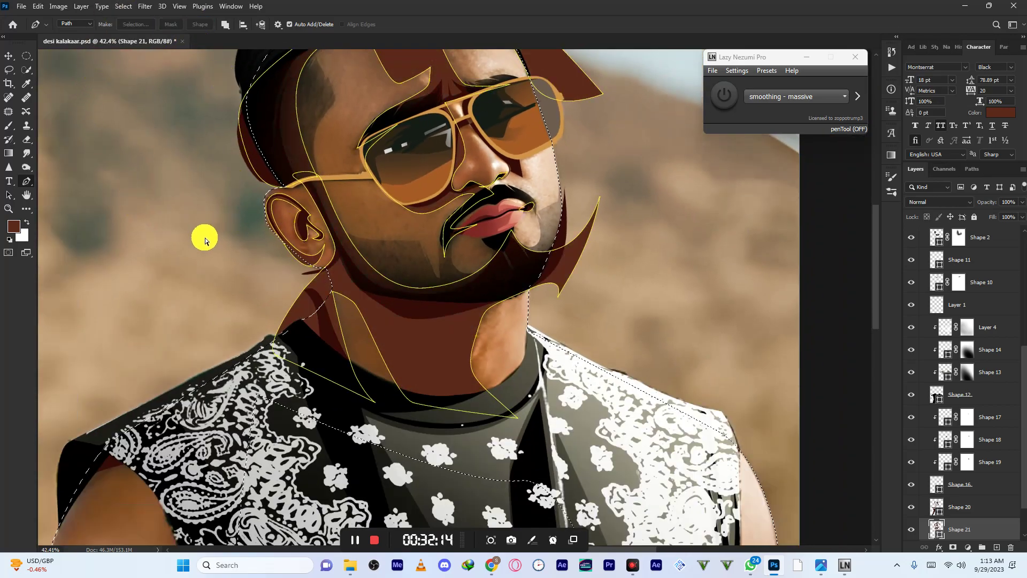
- Examine the new mid-tone shadow shape over the whole portrait and close up on the face
scroll(573, 218, "down", 4)
scroll(393, 292, "up", 3)
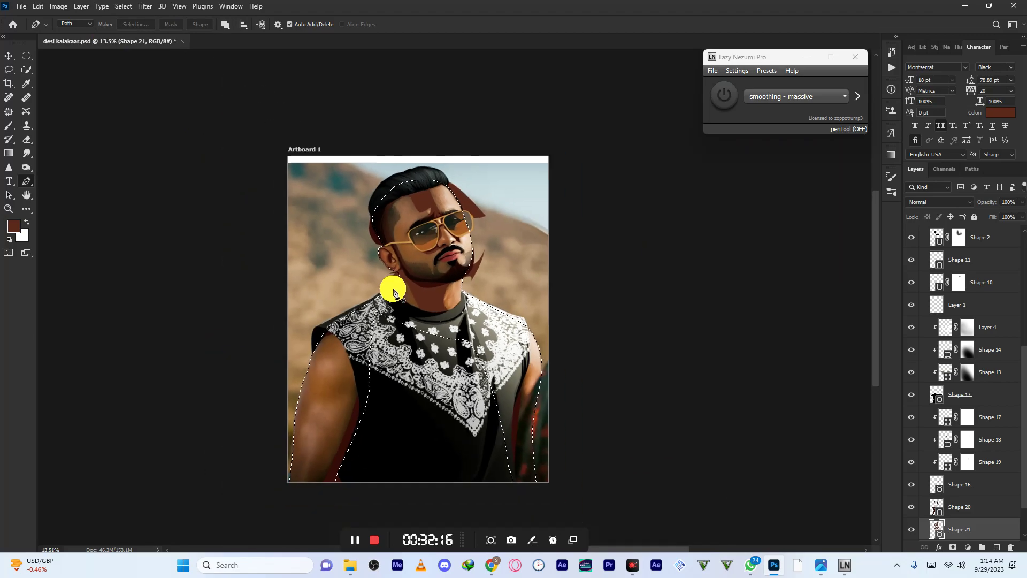
scroll(424, 276, "down", 4)
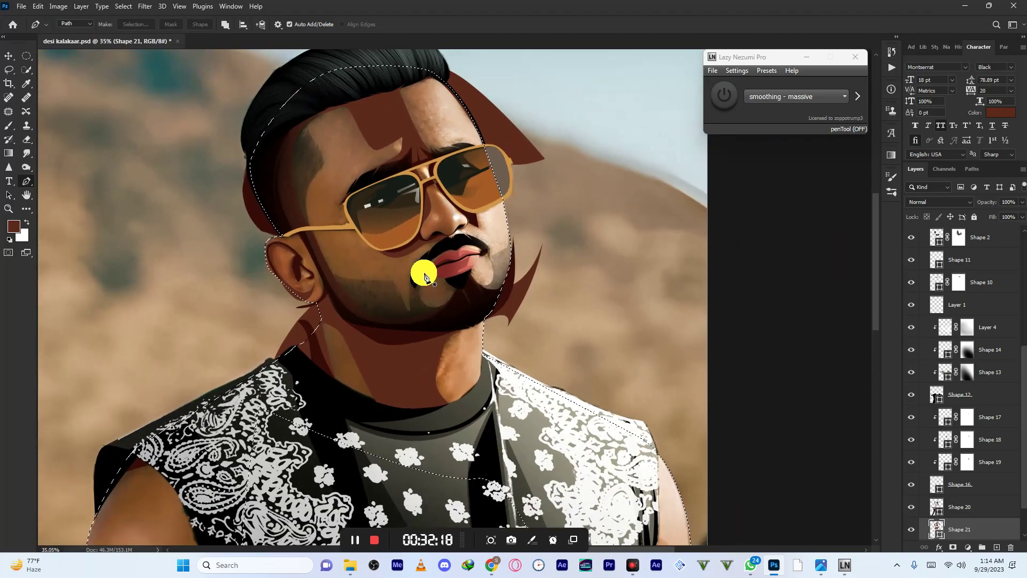
scroll(424, 277, "up", 3)
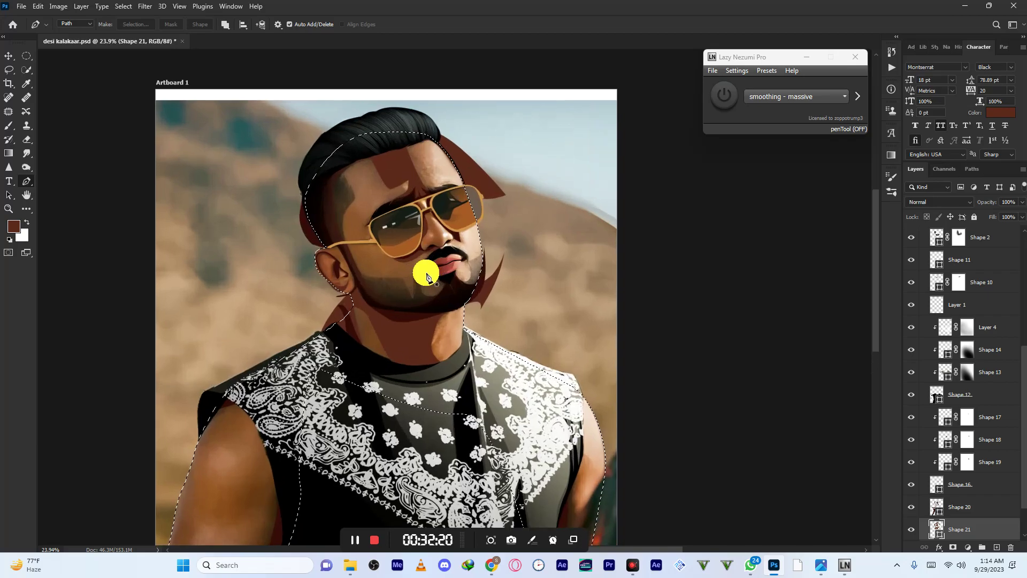
scroll(348, 227, "down", 1)
scroll(345, 223, "down", 1)
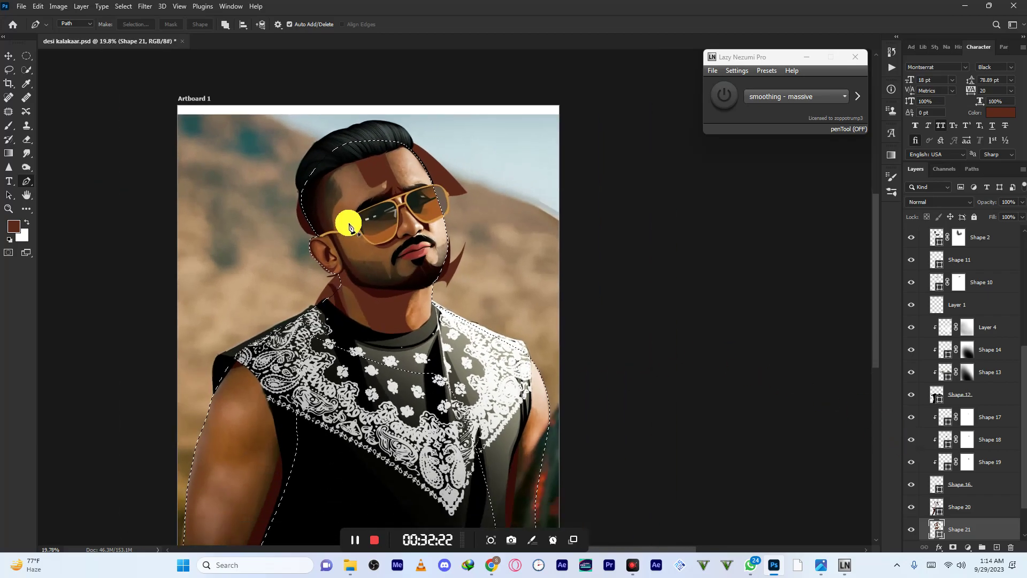
scroll(321, 248, "up", 2)
- Add an empty layer between the Shape 21 mid-tone shadow and the Shape 15 skin base
scroll(979, 527, "down", 2)
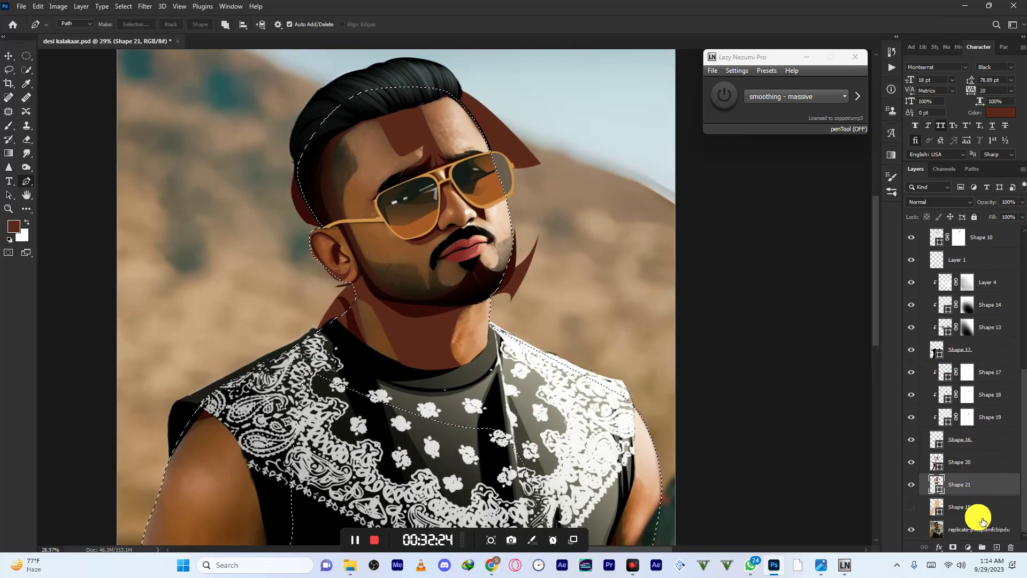
left_click(990, 510)
left_click(998, 547)
- Set the foreground colour to a pale cream, #ffe9d1
scroll(389, 147, "up", 3)
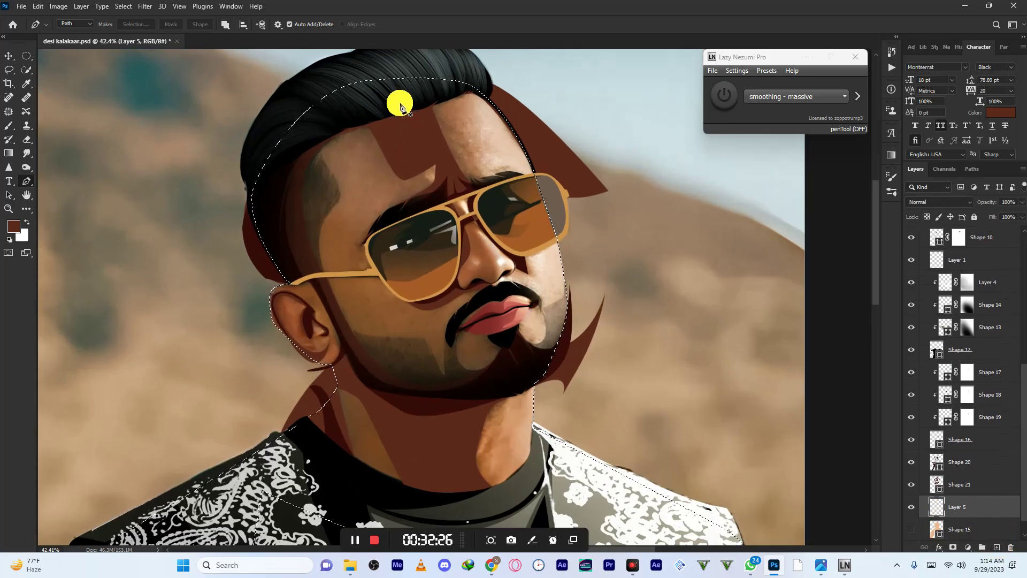
left_click(14, 226)
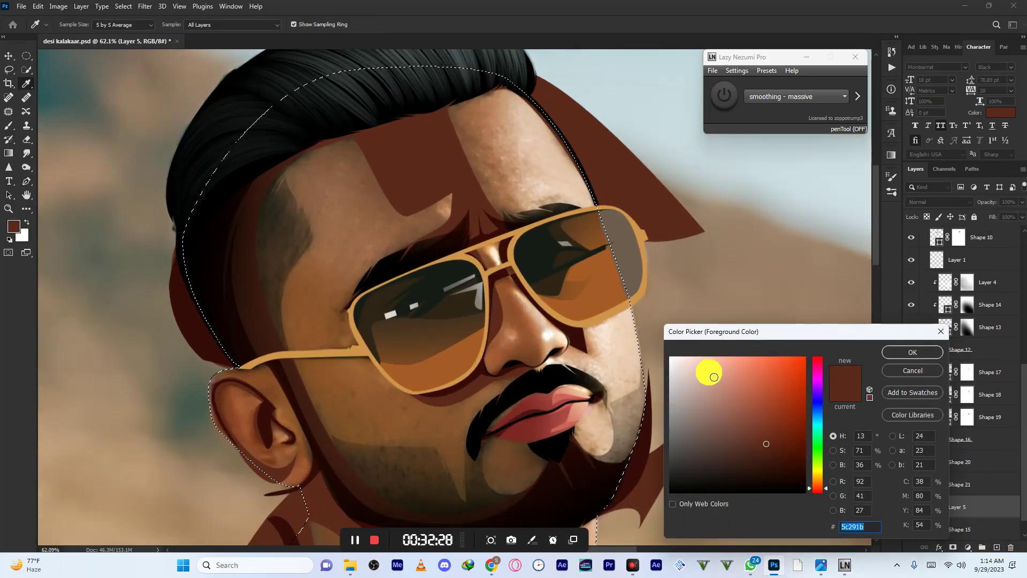
left_click_drag(708, 372, 689, 337)
left_click(819, 482)
left_click_drag(723, 415, 694, 366)
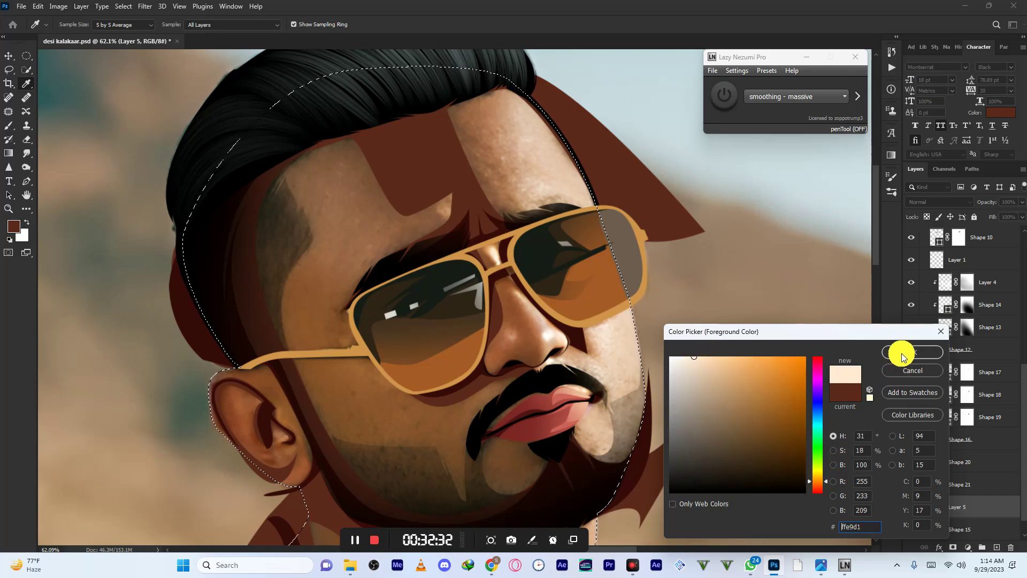
left_click(913, 352)
- Start a highlight path with the Pen tool from the hairline down the far side of the forehead and along the far eyebrow
key("p")
scroll(463, 118, "up", 3)
left_click(487, 98)
left_click(556, 251)
left_click(610, 244)
left_click(649, 263)
scroll(573, 163, "down", 3)
scroll(585, 177, "up", 2)
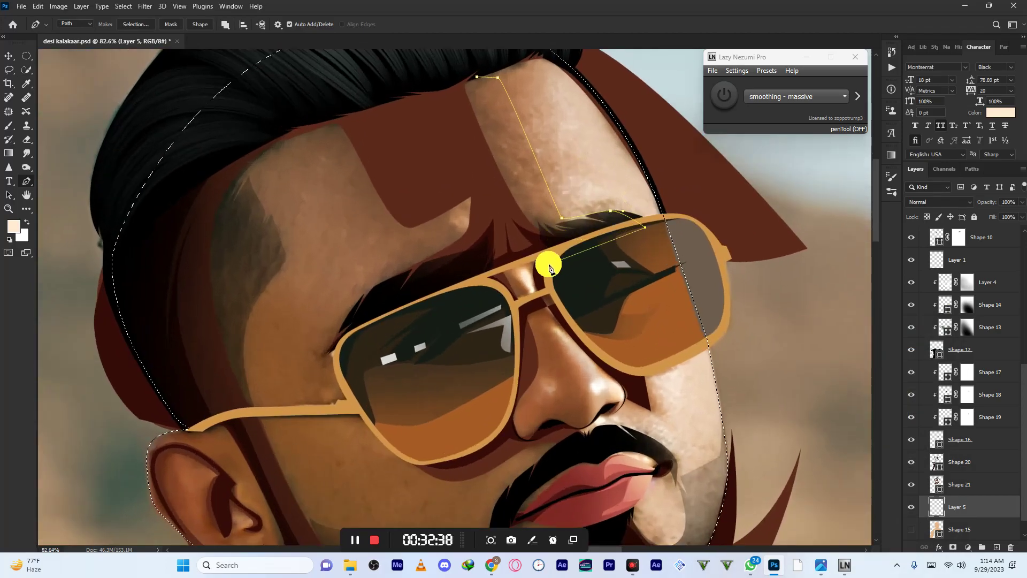
- Extend the highlight path behind the far lens and down to the cheek beside the nose
left_click(578, 252)
left_click(644, 376)
left_click(652, 413)
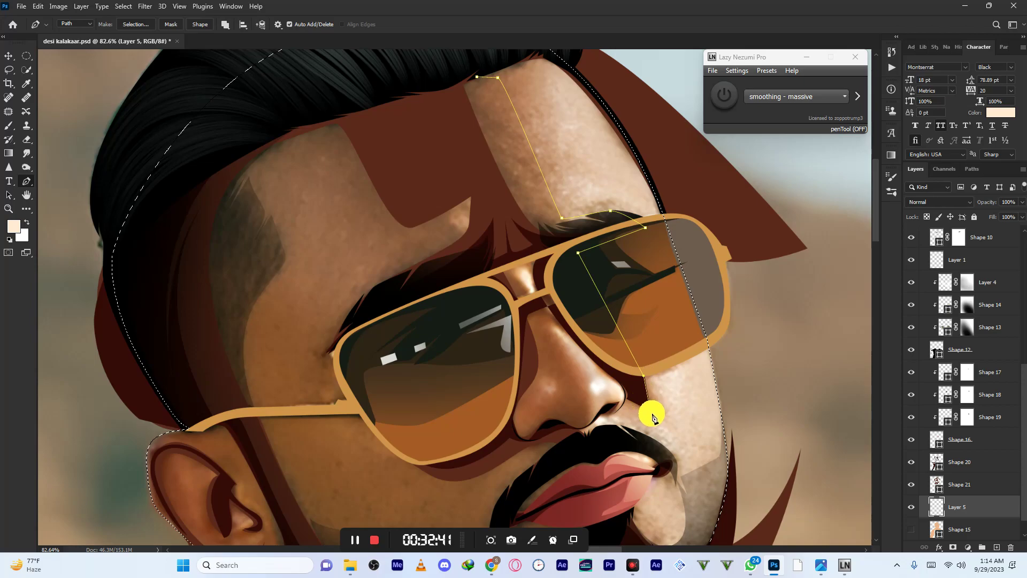
- Trace the highlight path over the nose tip and bridge, then around the far nostril down to the moustache
left_click(614, 414)
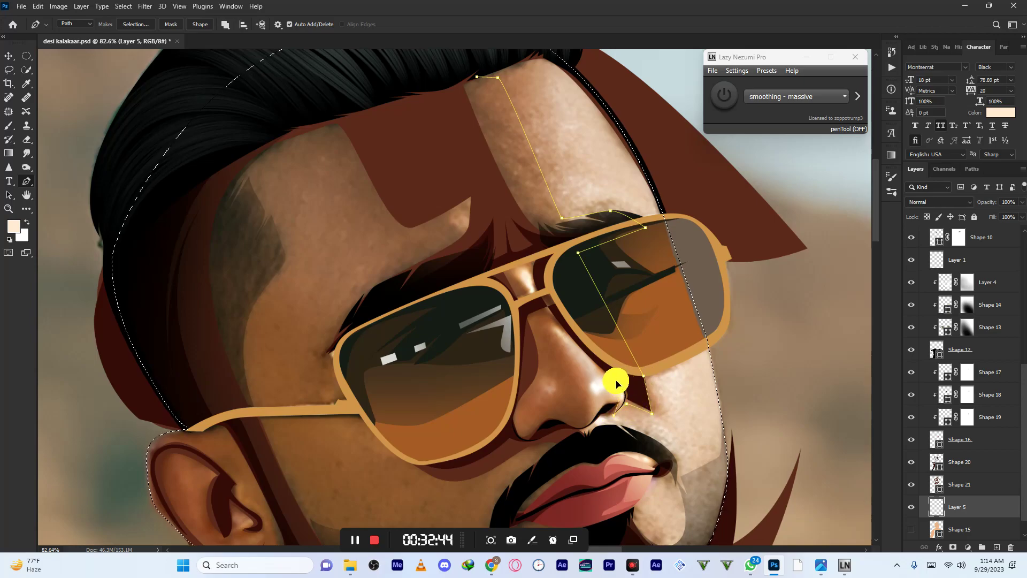
left_click_drag(610, 375, 561, 329)
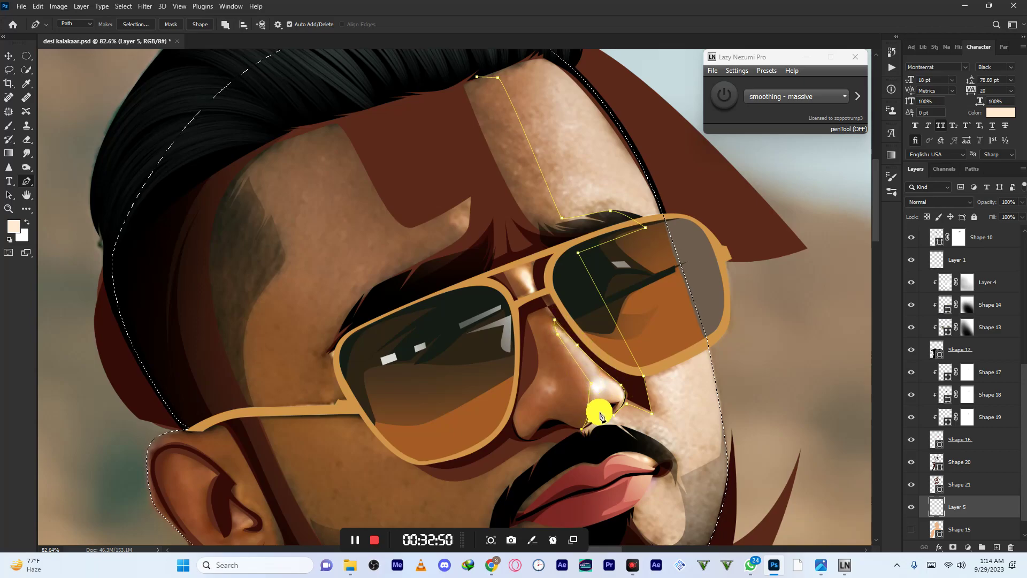
left_click(622, 399)
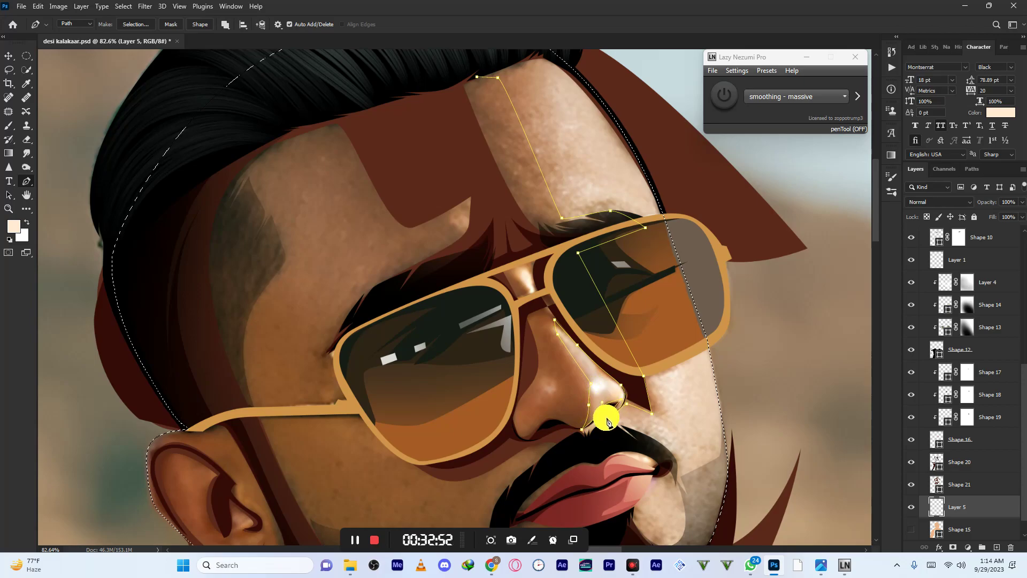
left_click(584, 443)
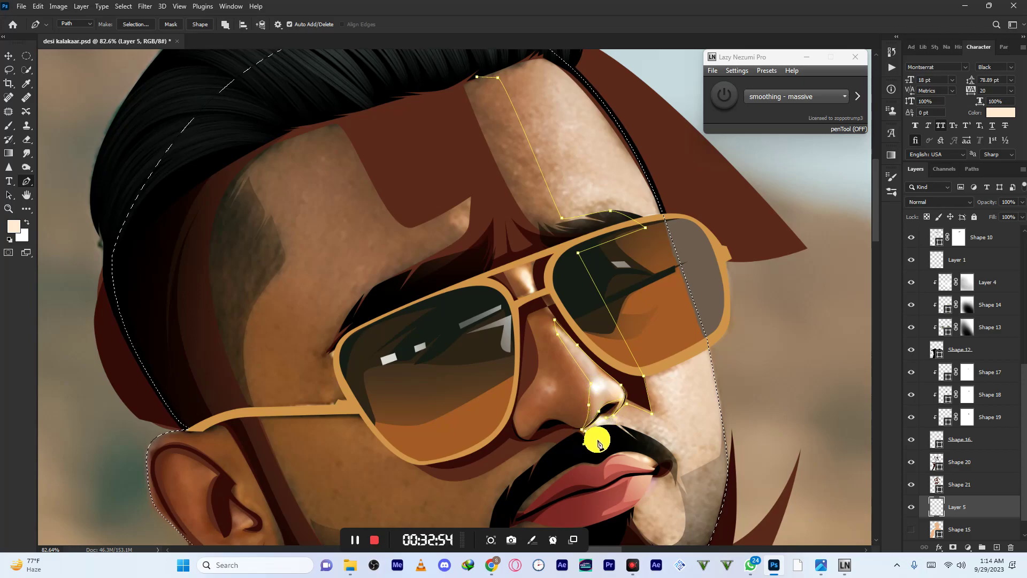
- Run the highlight path along the moustache, mouth corner and chin, and up the far side of the face to its hairline start
left_click(670, 459)
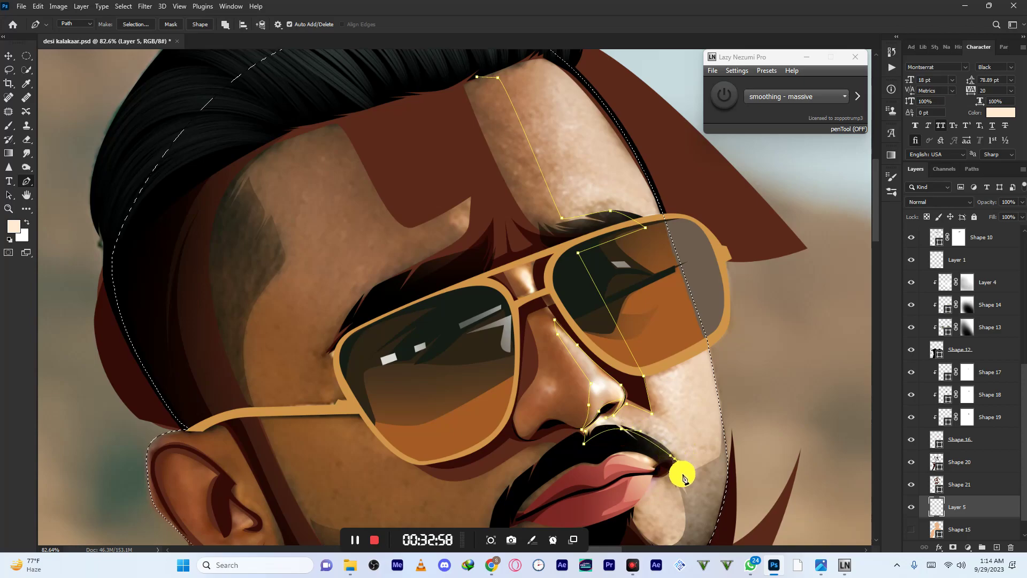
left_click_drag(645, 478, 619, 478)
scroll(627, 427, "down", 4)
scroll(637, 499, "up", 2)
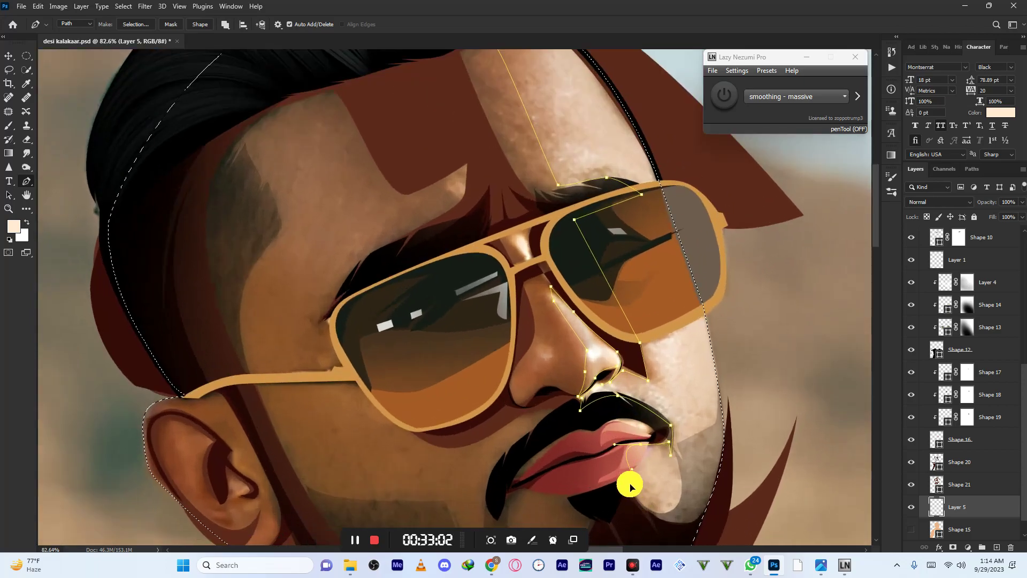
scroll(635, 495, "down", 2)
left_click_drag(662, 515, 684, 522)
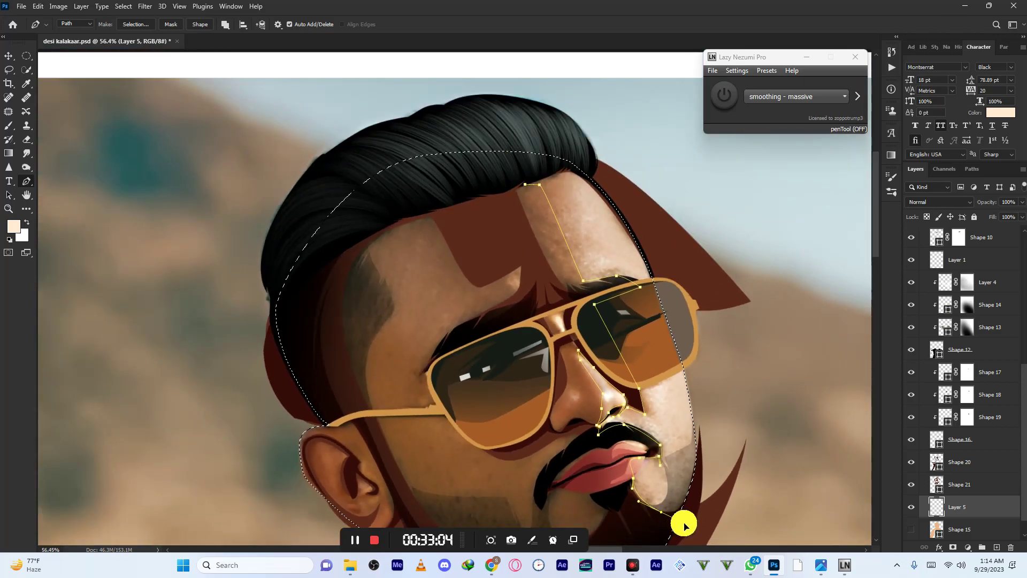
left_click_drag(661, 323, 530, 184)
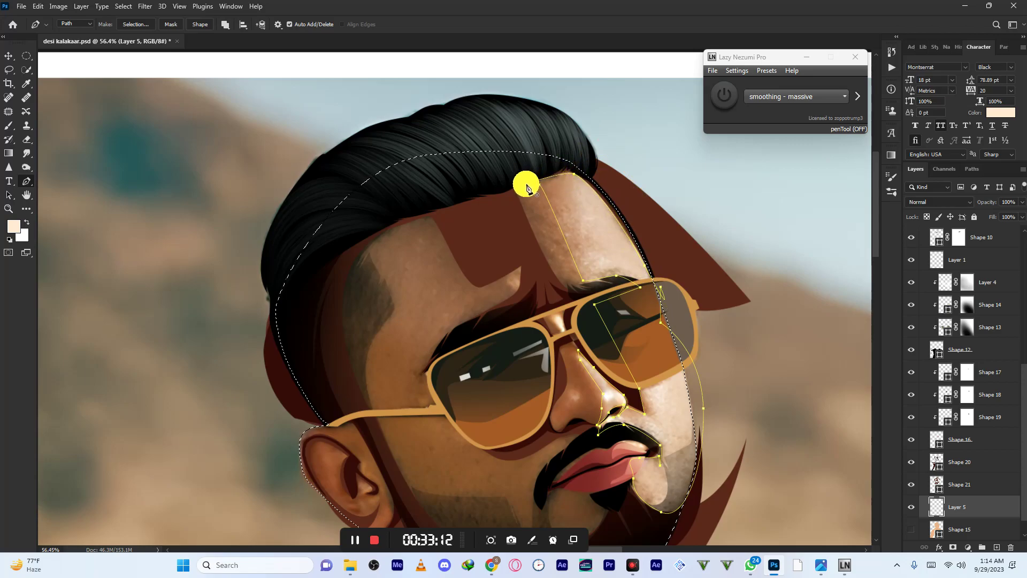
- Trace a closed highlight path with the Pen tool on the nose bridge between the two sunglass lenses
scroll(522, 190, "down", 5)
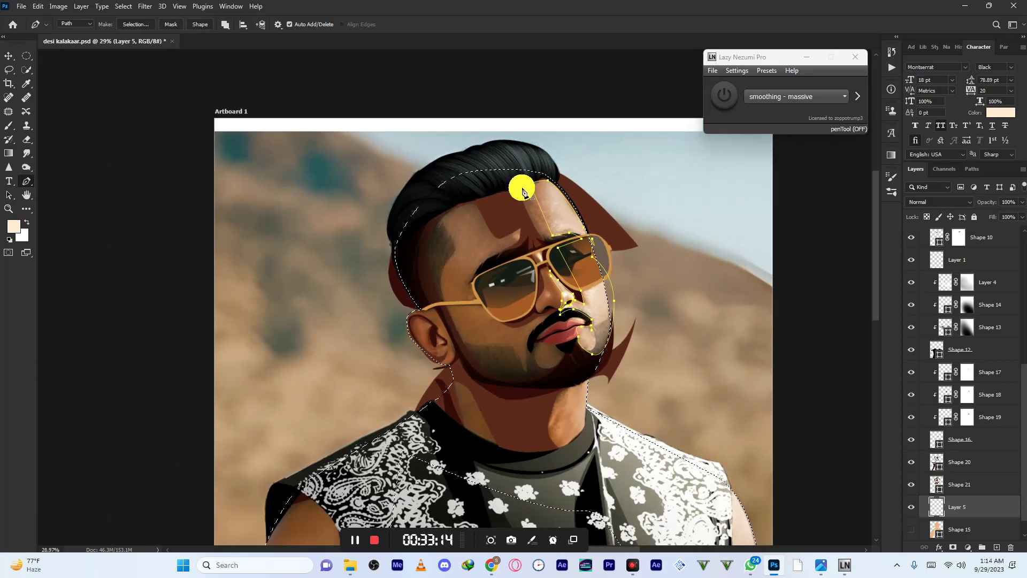
scroll(523, 188, "up", 2)
scroll(544, 218, "up", 5)
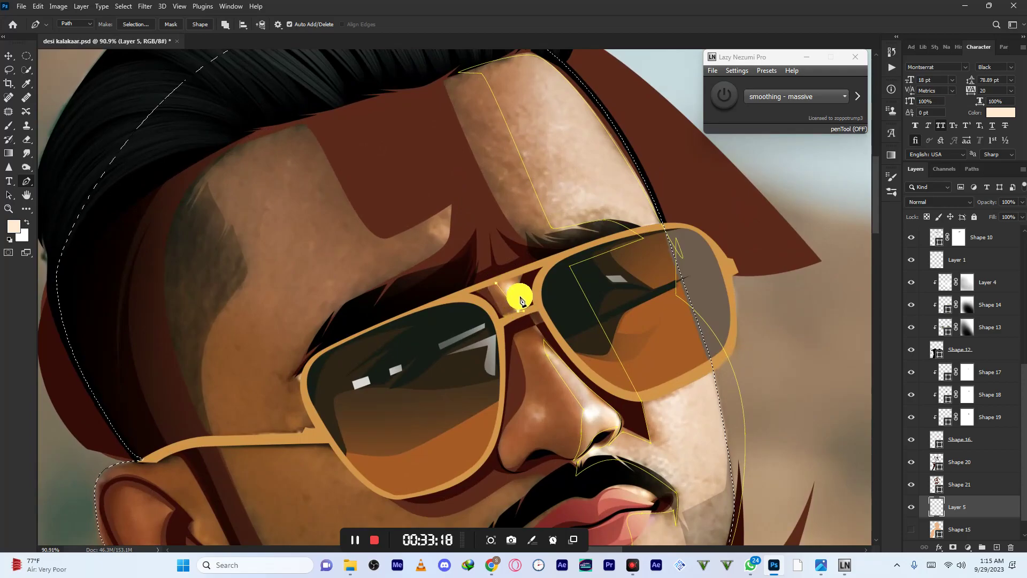
left_click(518, 277)
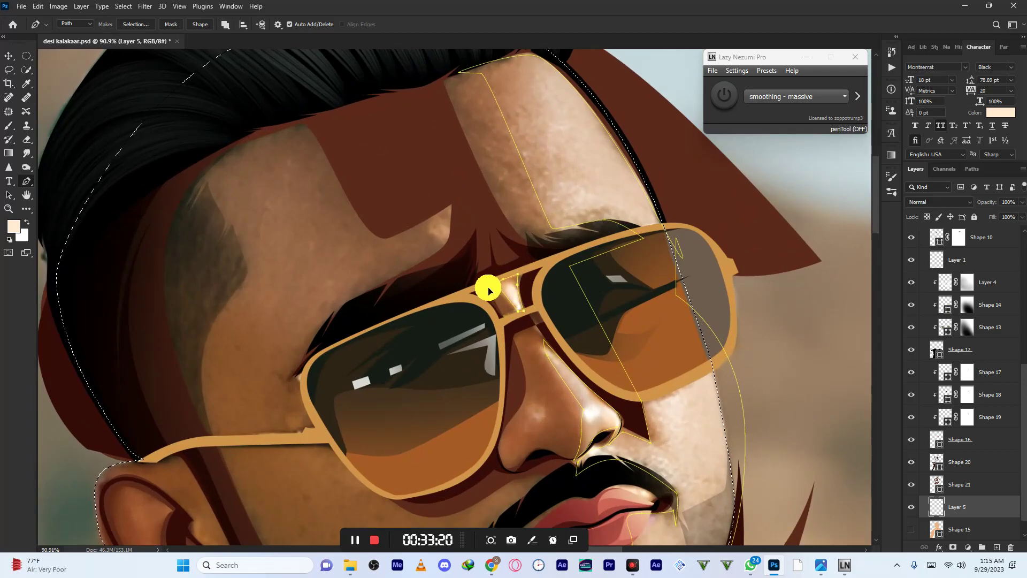
scroll(487, 291, "down", 4)
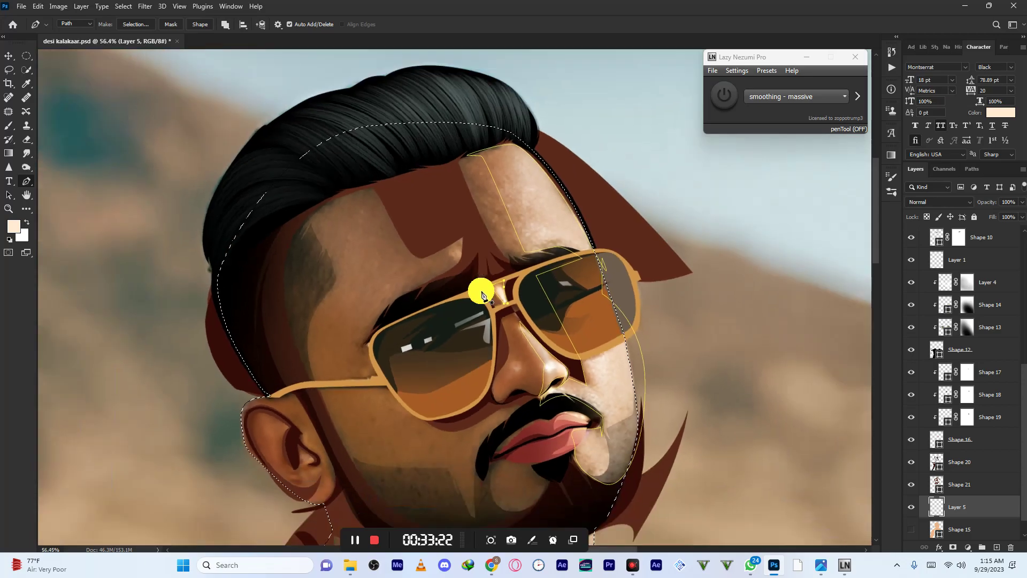
- Trace a closed highlight path down the far side of the neck, from below the jaw to the collar
scroll(482, 293, "down", 3)
scroll(535, 349, "up", 5)
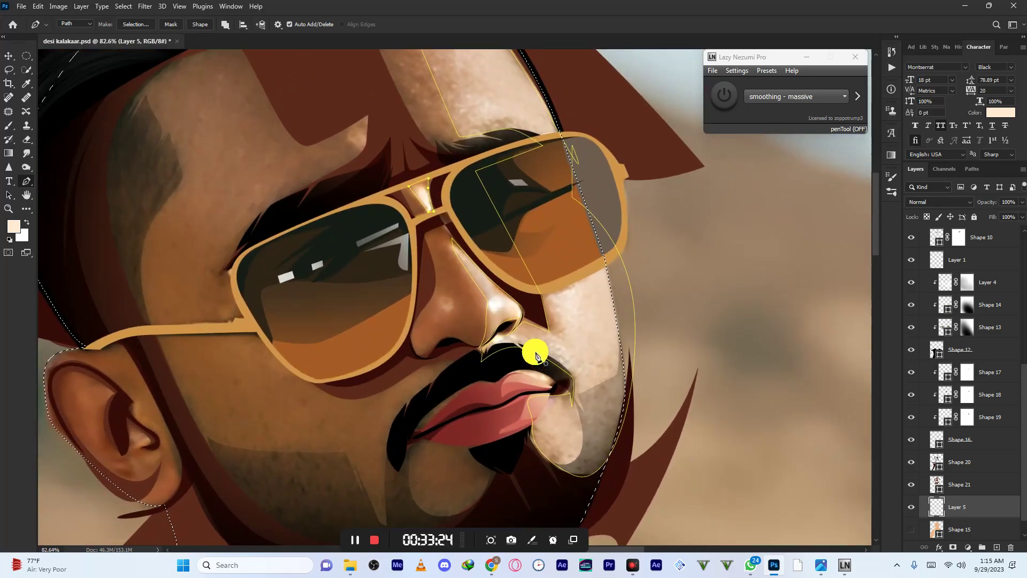
scroll(537, 356, "down", 5)
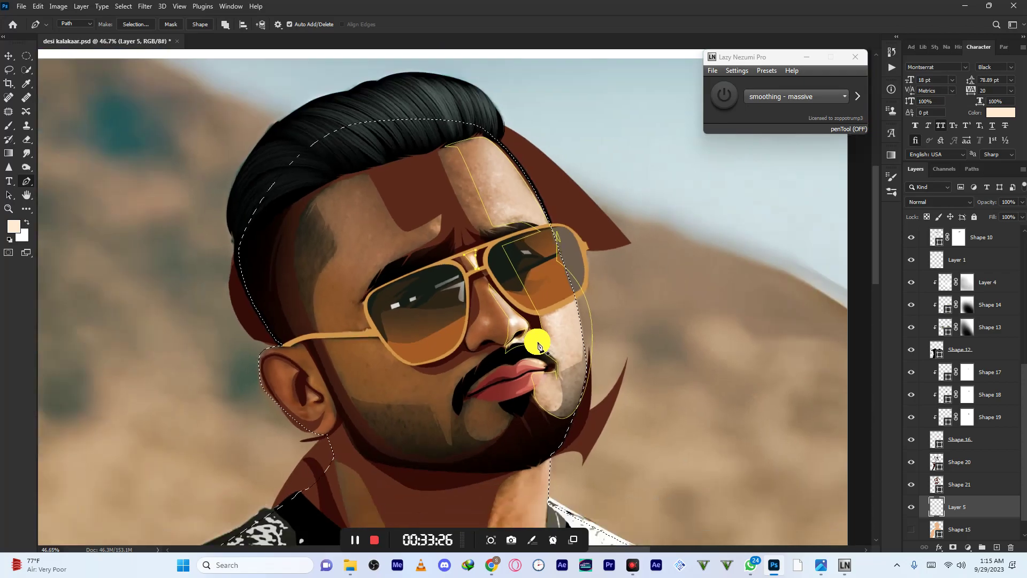
scroll(526, 461, "up", 2)
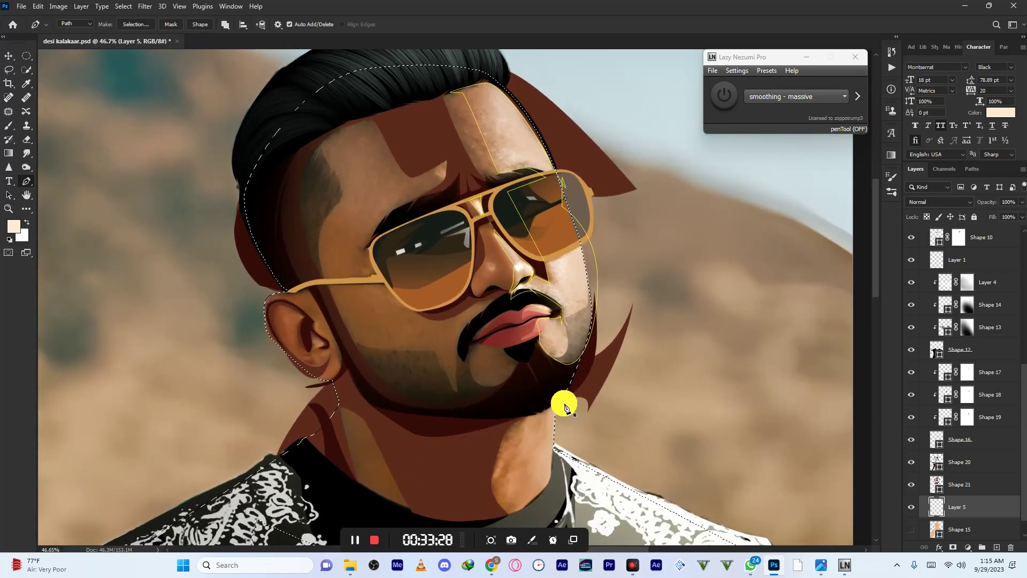
left_click(545, 411)
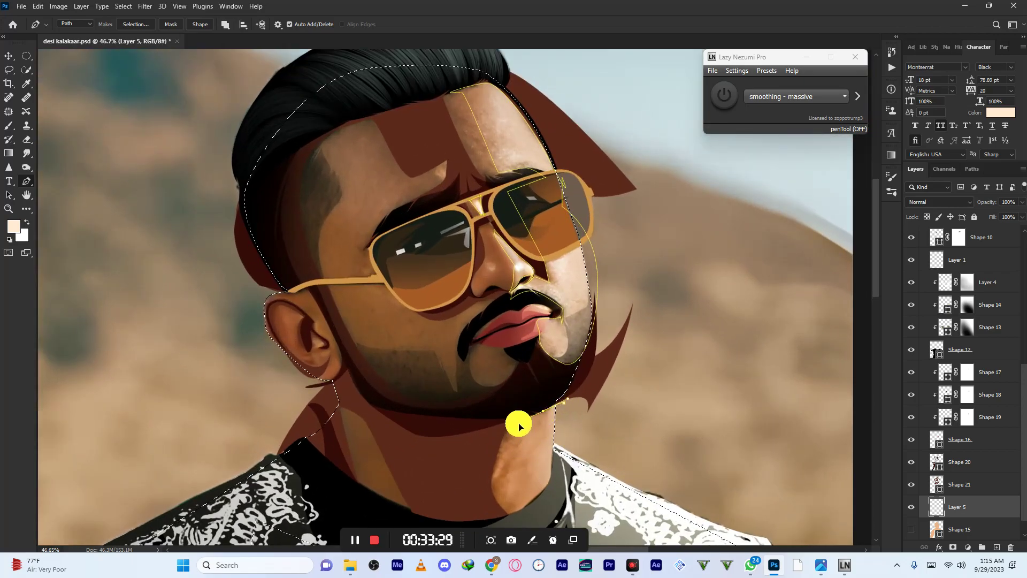
scroll(531, 444, "down", 2)
left_click(523, 509)
left_click_drag(557, 466, 557, 457)
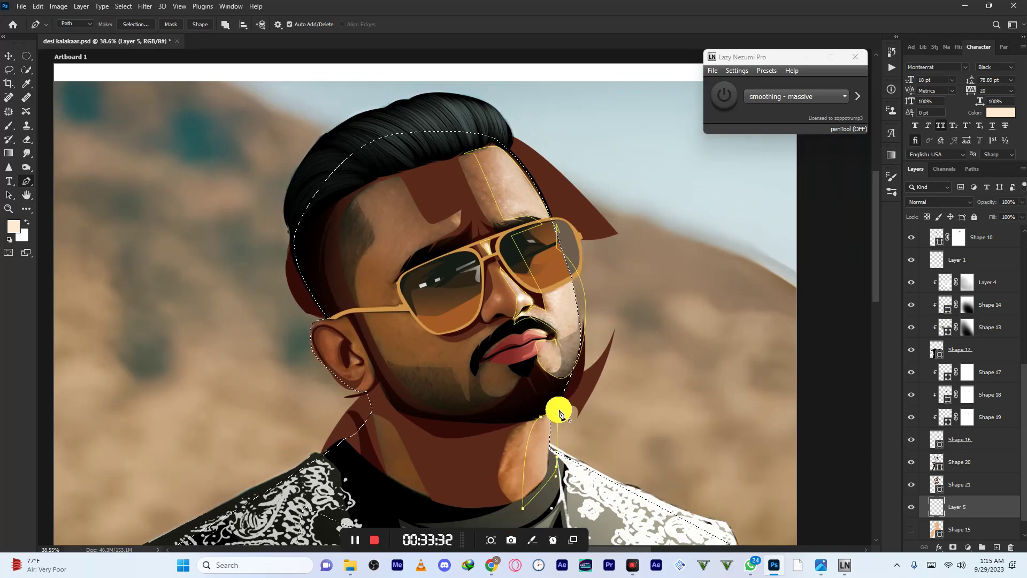
- Trace a small triangular highlight path on the forehead above the inner end of the near eyebrow
scroll(559, 337, "up", 3)
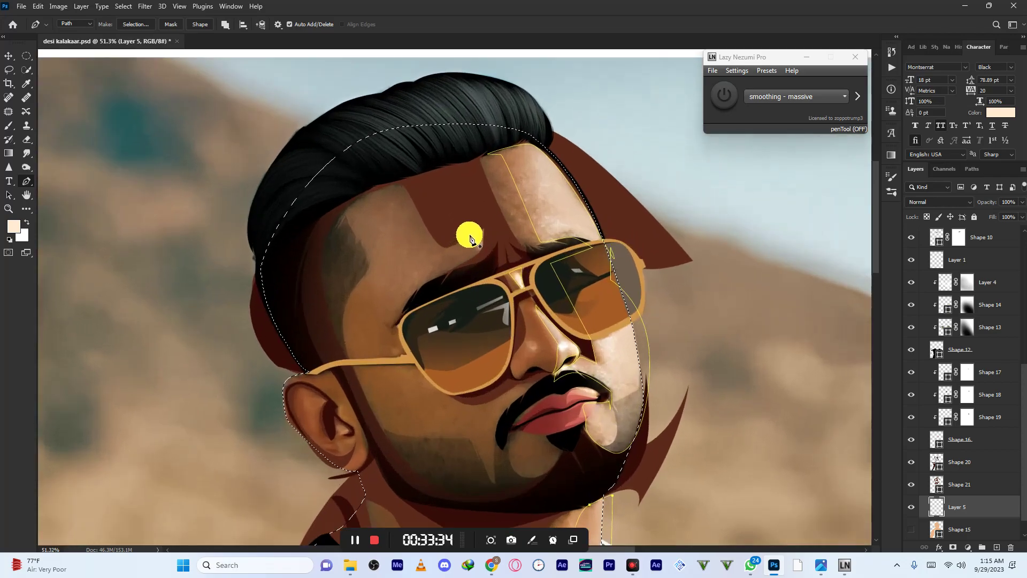
scroll(469, 238, "up", 2)
left_click(469, 238)
left_click(491, 227)
left_click(488, 254)
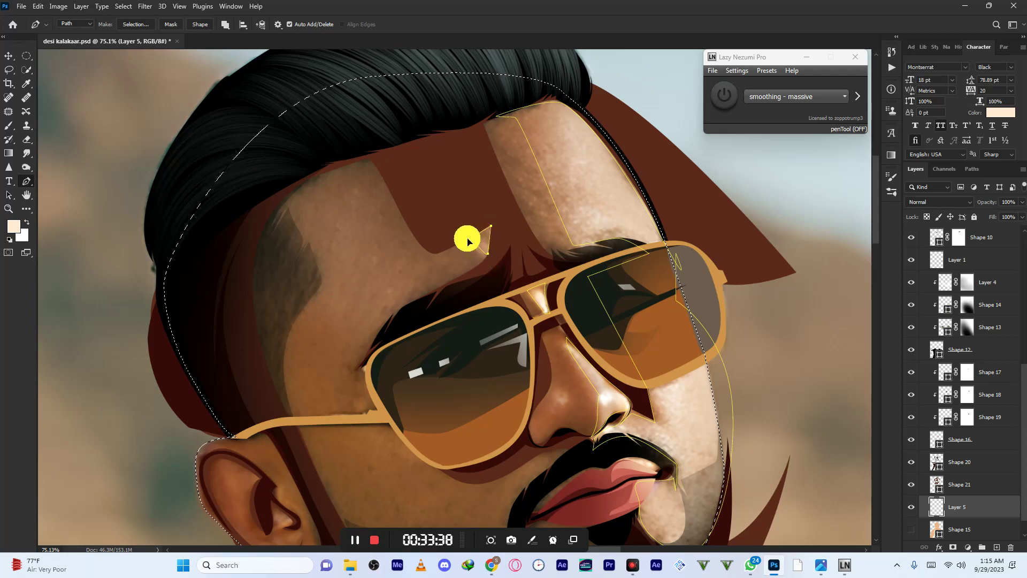
- Trace two closed highlight paths inside the ear, one along the inner fold and one beside the ear canal
scroll(433, 168, "down", 3)
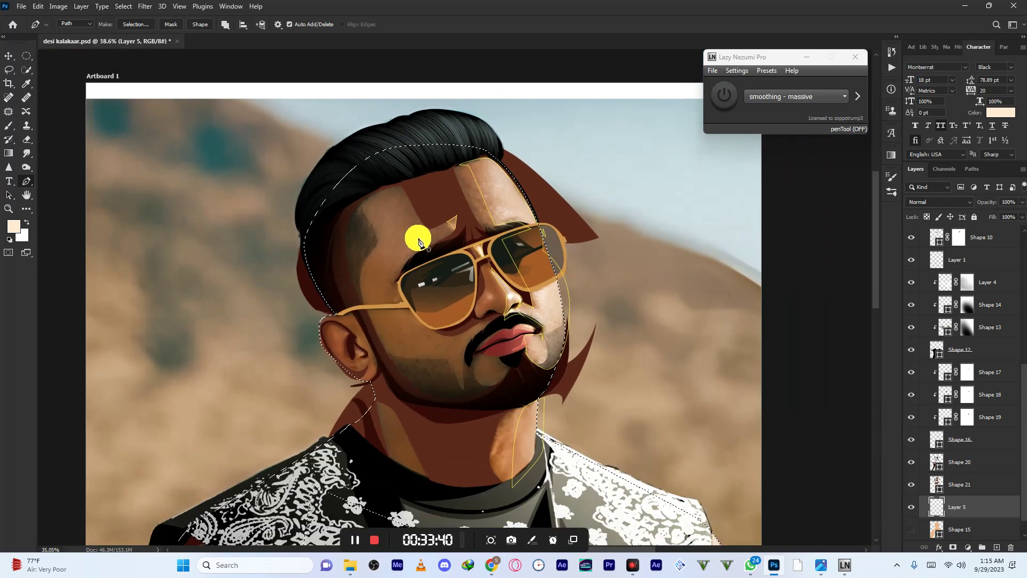
scroll(382, 240, "down", 4)
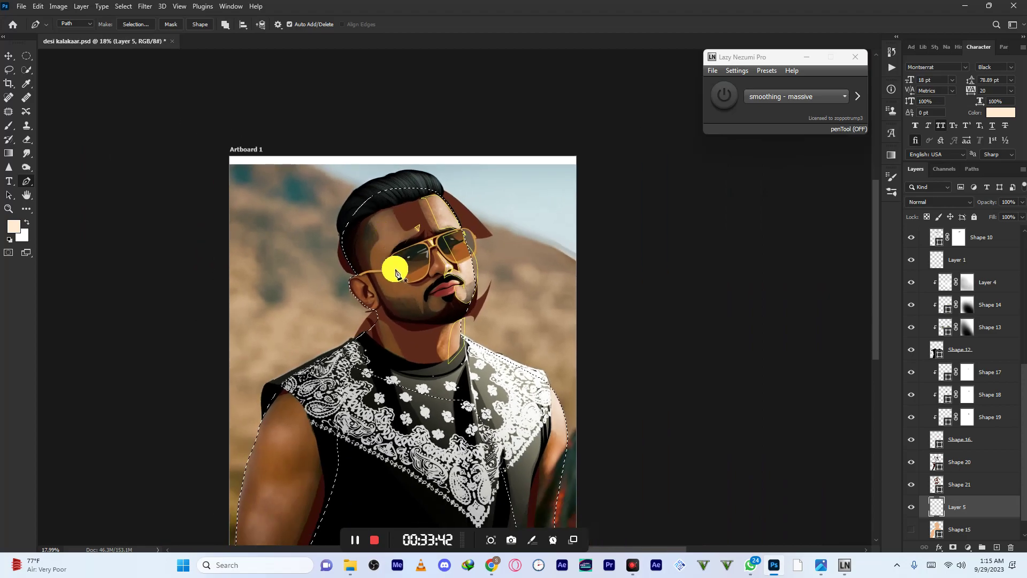
scroll(362, 278, "up", 4)
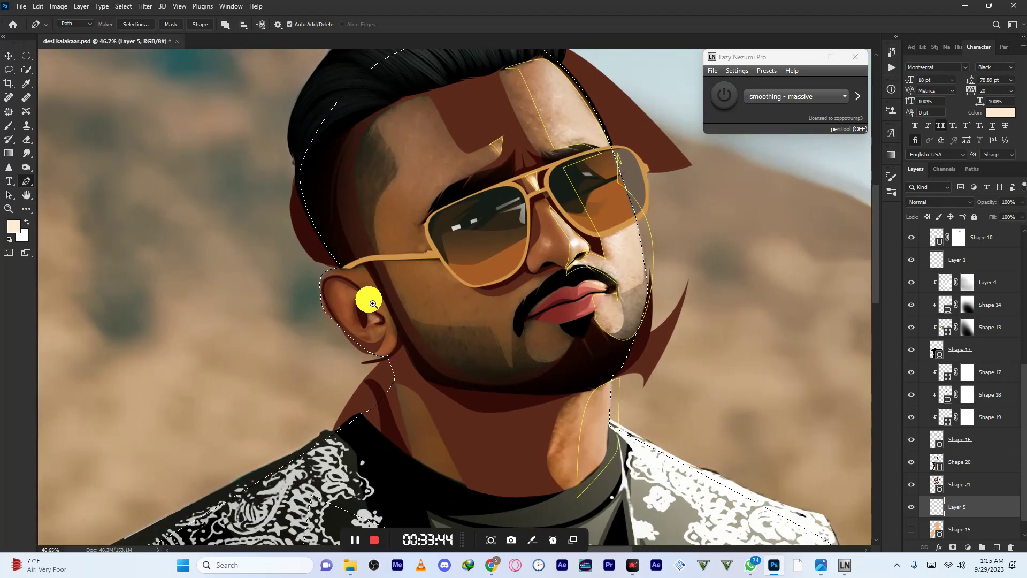
scroll(375, 299, "up", 5)
left_click(370, 274)
left_click_drag(316, 247, 301, 253)
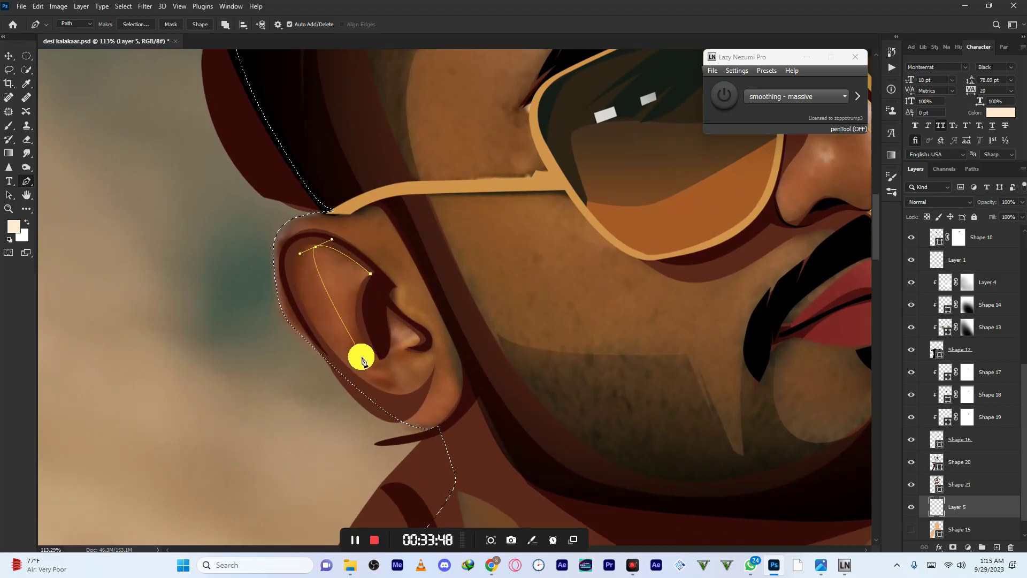
left_click_drag(371, 370, 355, 287)
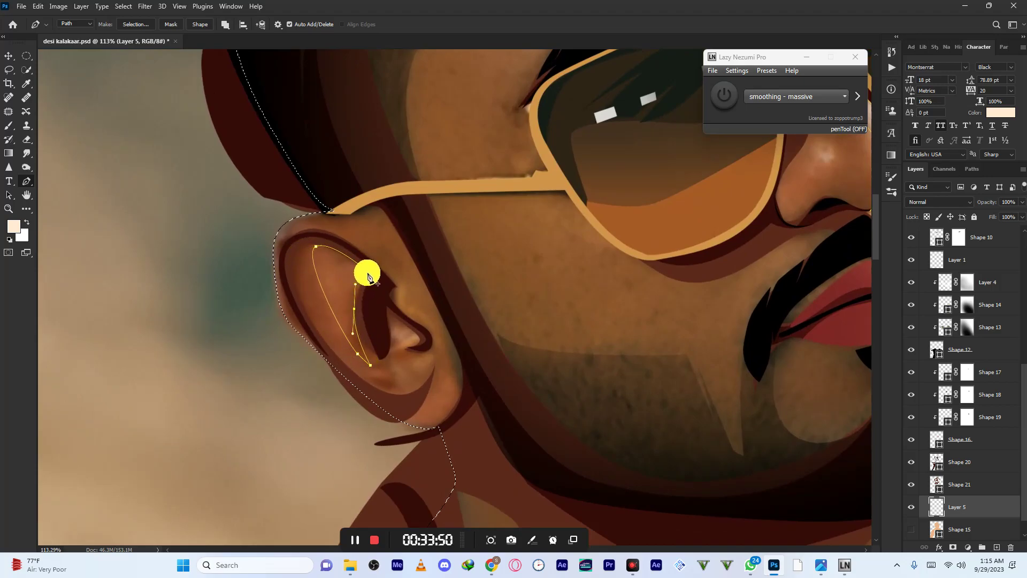
left_click(374, 274)
left_click(389, 314)
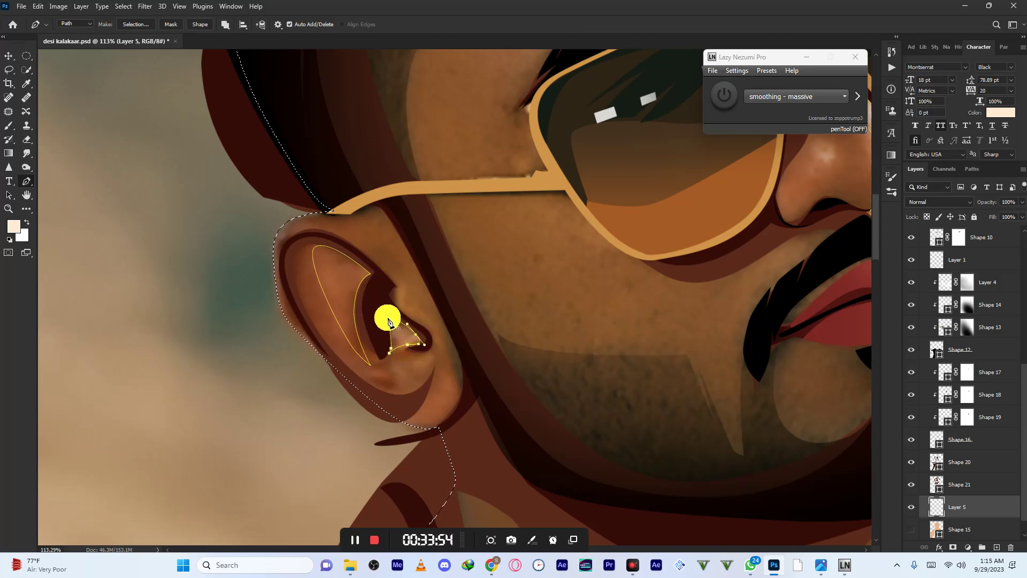
- Trace a highlight path around the ear's upper outer rim, from the front of the ear past its back edge
scroll(388, 316, "down", 4)
scroll(362, 231, "up", 3)
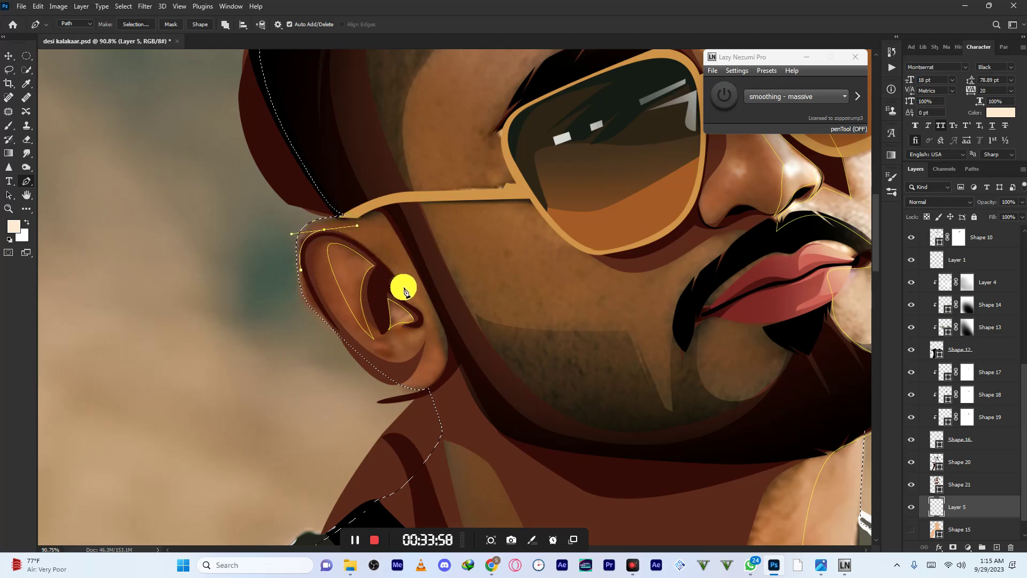
left_click(422, 300)
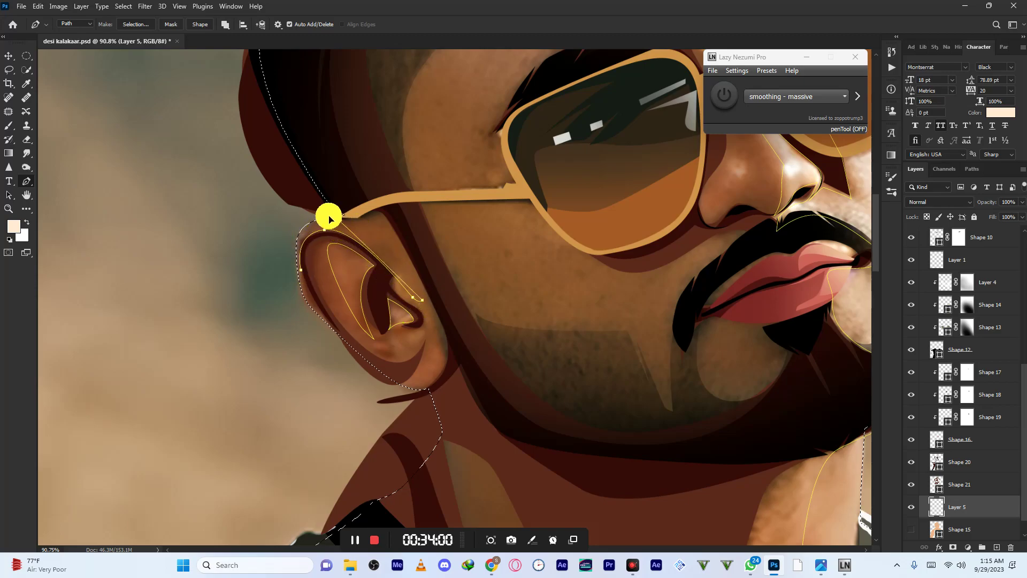
left_click_drag(279, 260, 273, 282)
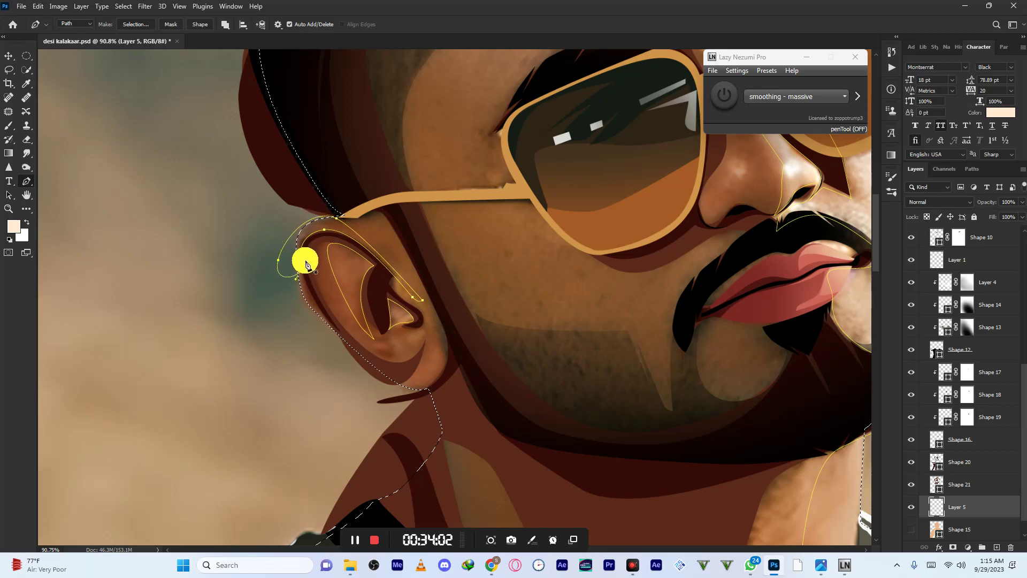
- Trace a closed highlight path over the near side of the forehead, from the hairline to the eyebrow and temple
scroll(307, 263, "down", 5)
scroll(328, 248, "up", 3)
scroll(358, 258, "down", 6)
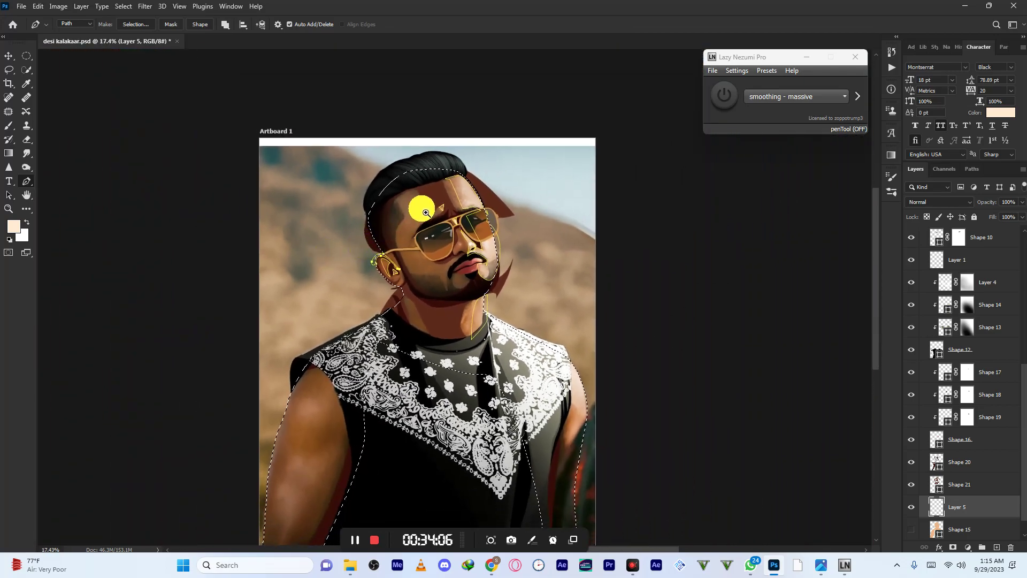
scroll(425, 214, "up", 4)
scroll(406, 208, "down", 2)
scroll(404, 204, "up", 1)
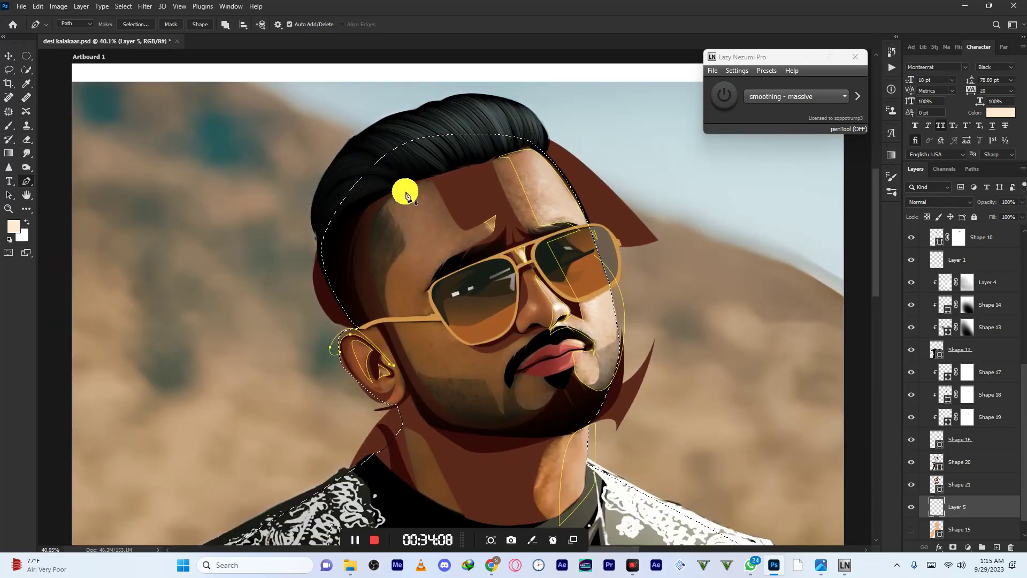
left_click(426, 212)
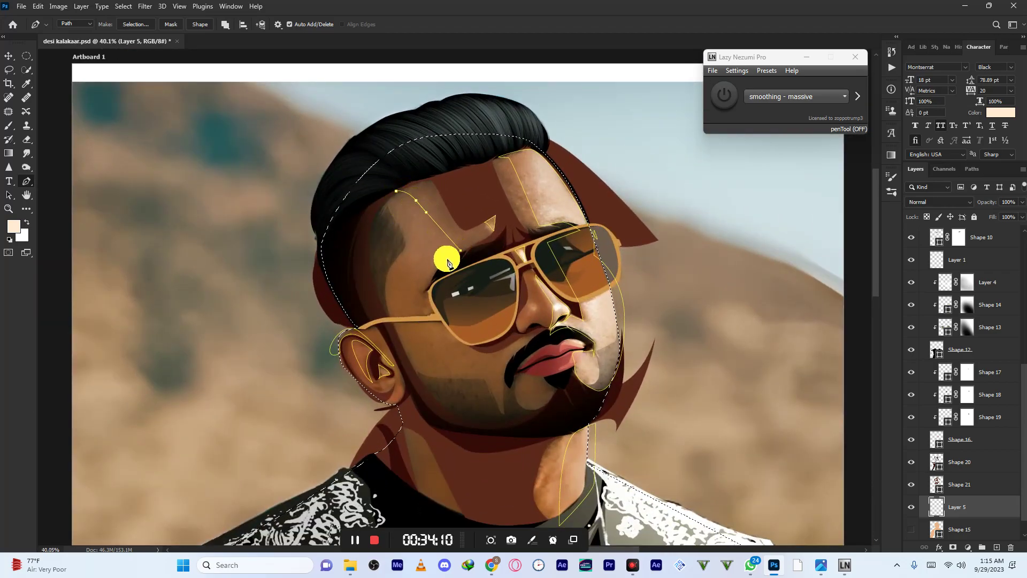
left_click(425, 287)
left_click(368, 235)
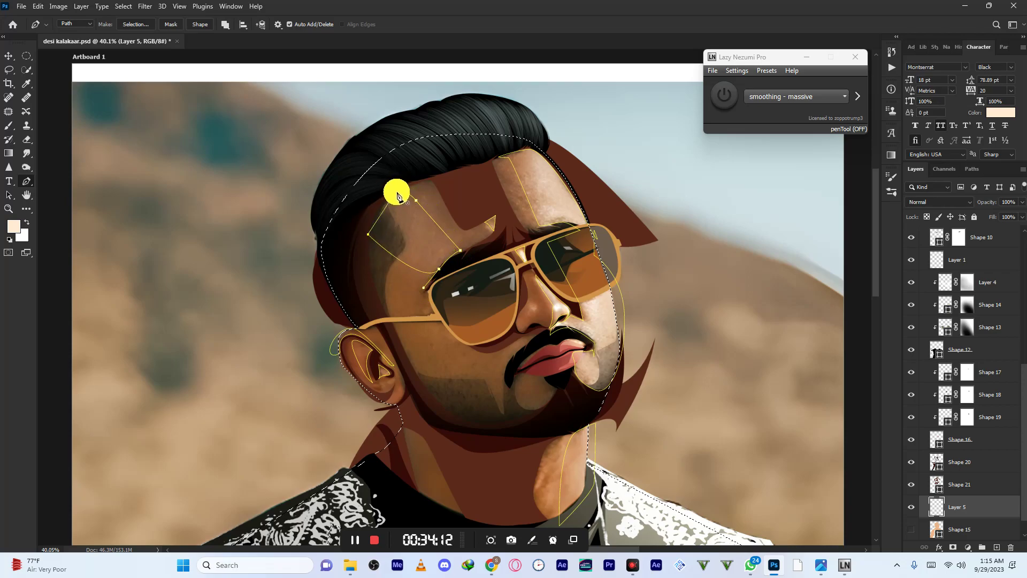
- Trace highlight paths along the near side of the moustache and on the near side of the nose
scroll(422, 184, "down", 4)
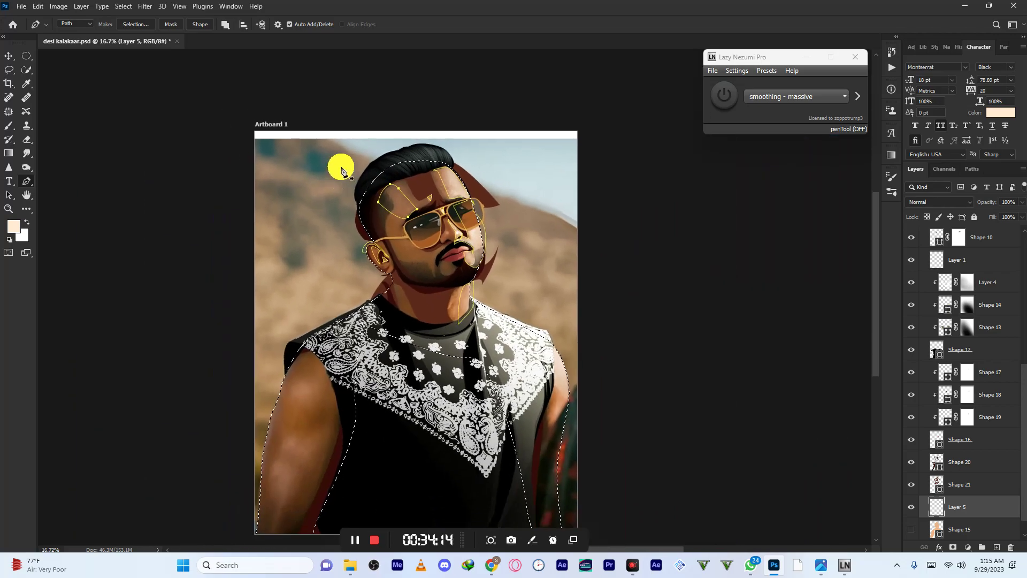
scroll(424, 222, "up", 6)
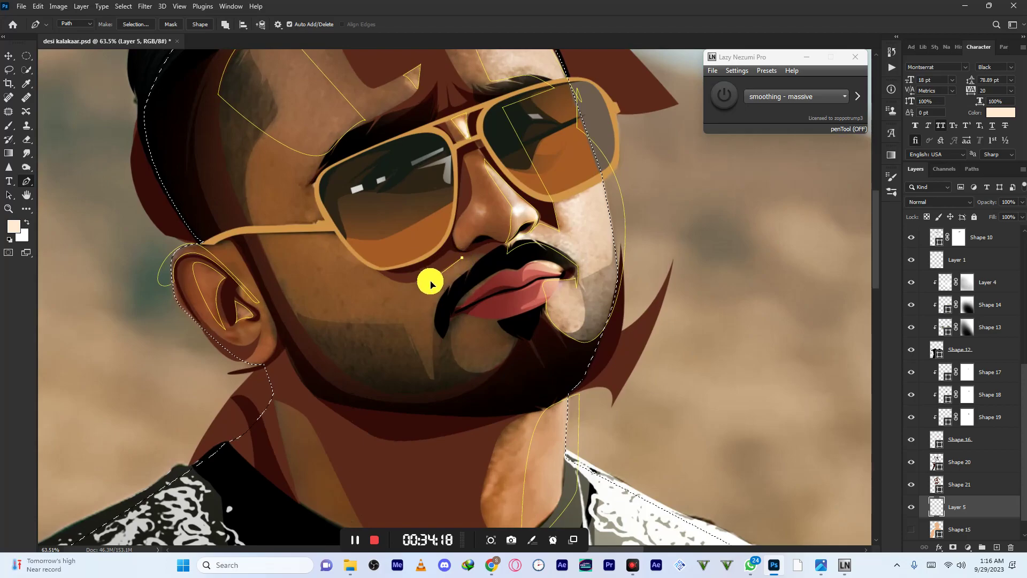
left_click_drag(433, 278, 428, 286)
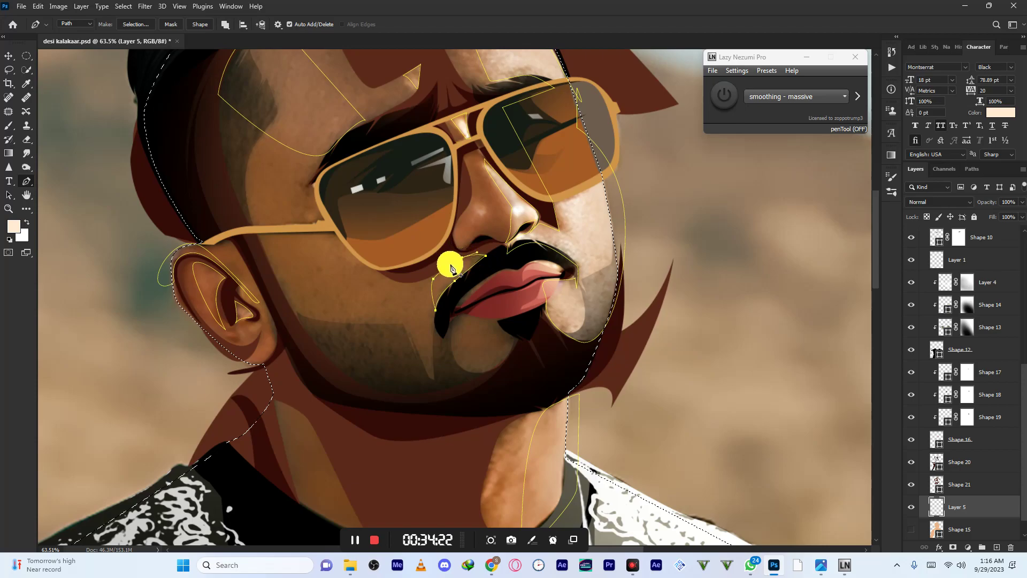
scroll(471, 202, "up", 1)
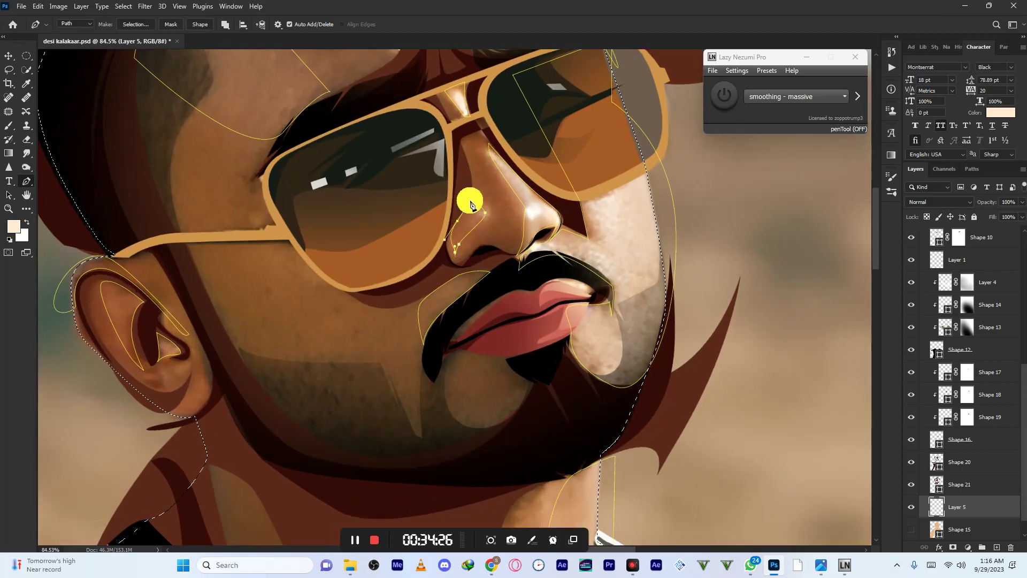
- Convert all the traced highlight paths into one filled shape layer
scroll(471, 194, "down", 6)
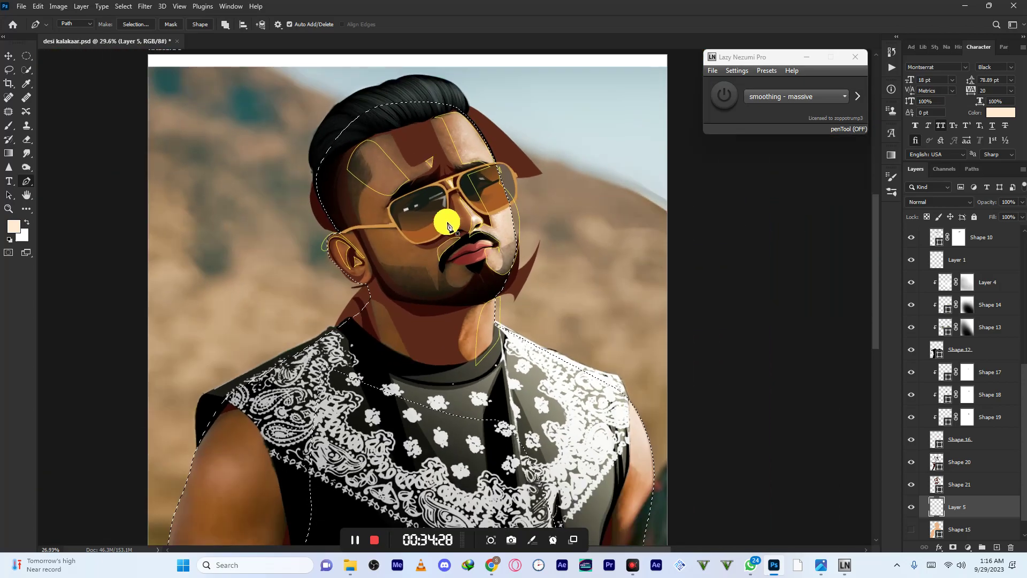
scroll(447, 225, "down", 2)
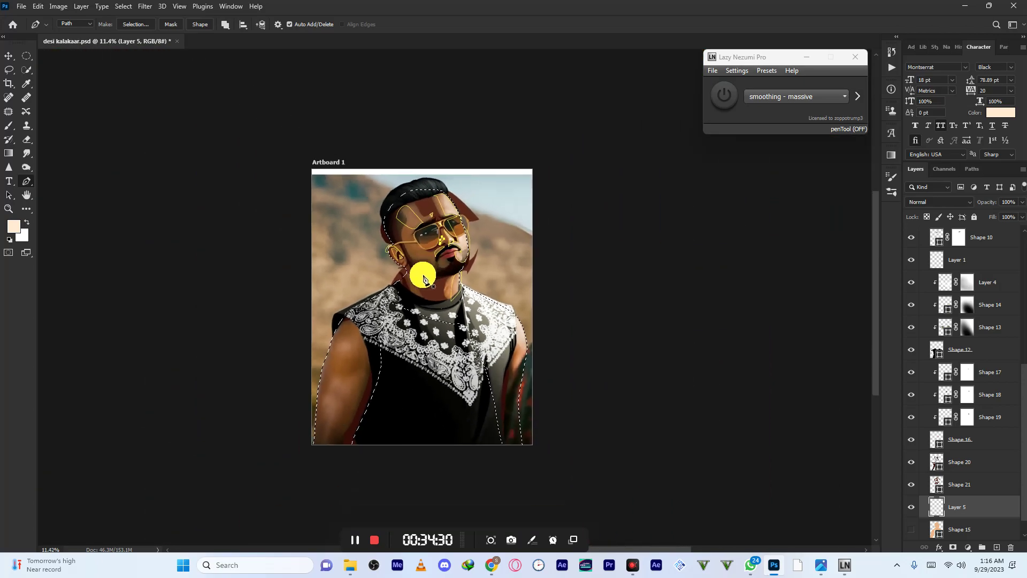
scroll(460, 126, "up", 3)
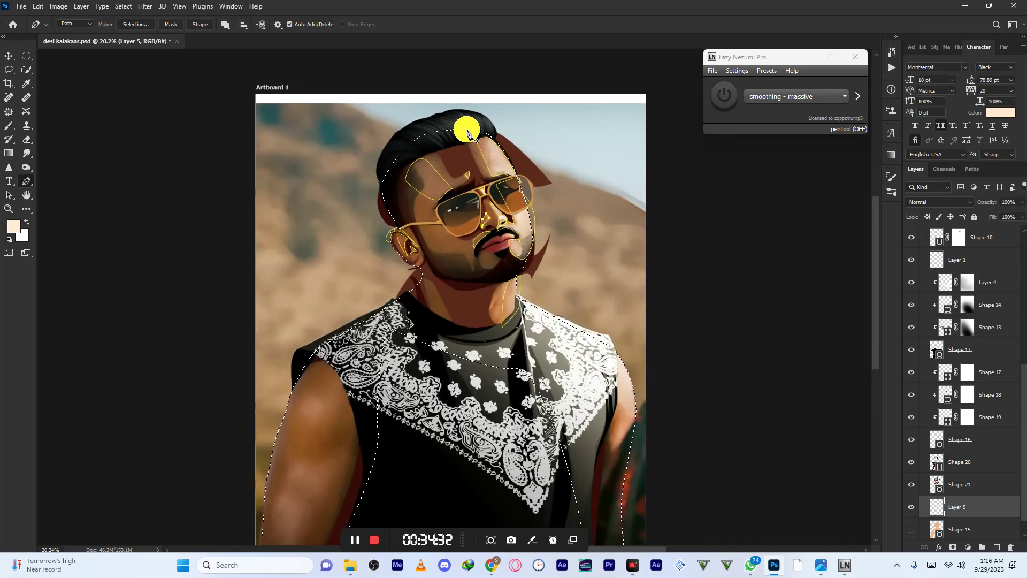
left_click(199, 24)
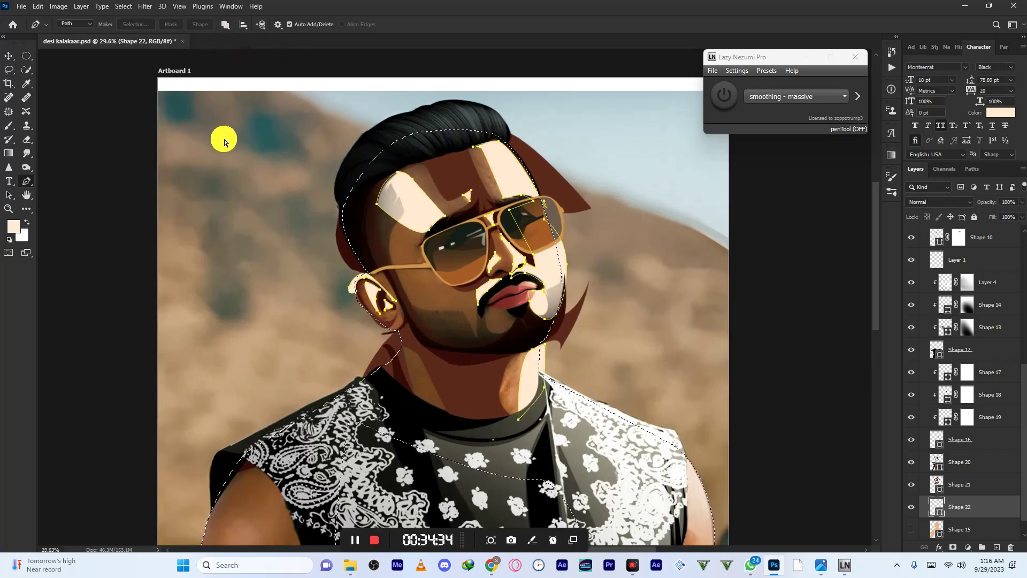
- Set the highlight shape's fill colour to #ffd8ae and select the hidden Shape 15 layer beneath it
scroll(470, 200, "down", 2)
double_click(937, 507)
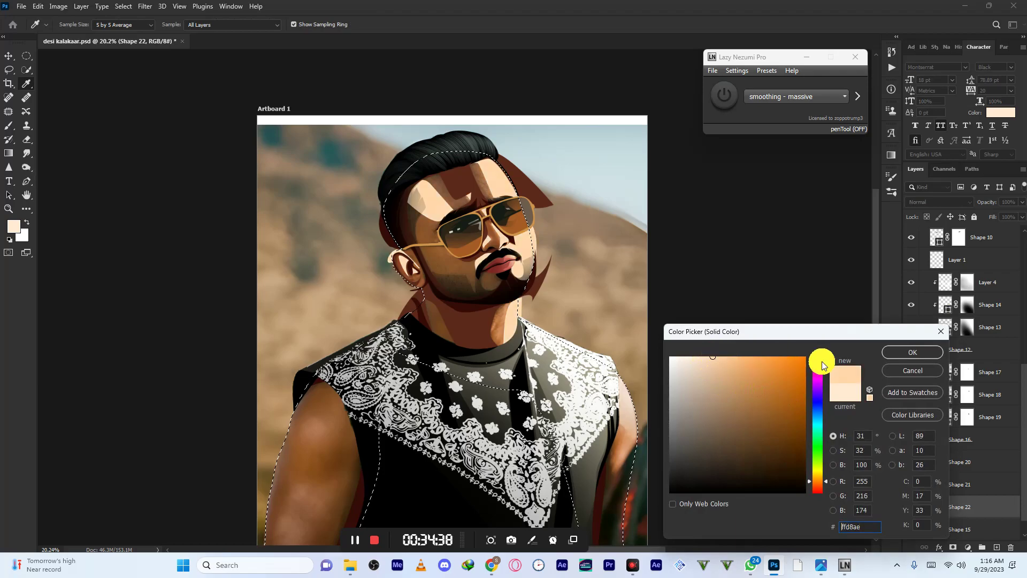
left_click(912, 351)
scroll(431, 228, "down", 3)
key("p")
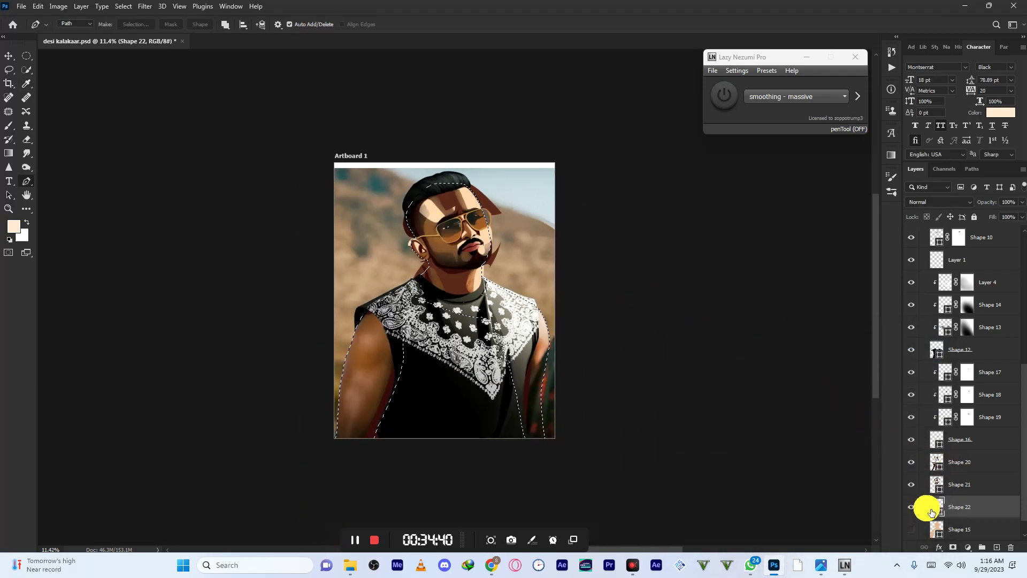
left_click(919, 533)
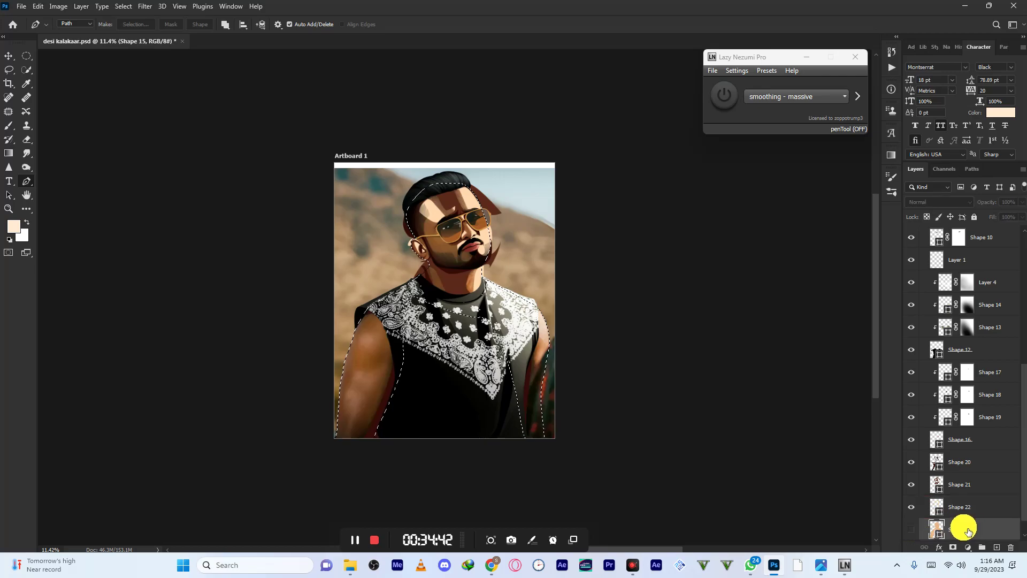
- On the Shape 21 shadow layer, trace the shadow contour around the near shoulder muscle and down the near arm past the artboard edge
left_click(912, 530)
scroll(369, 358, "up", 1)
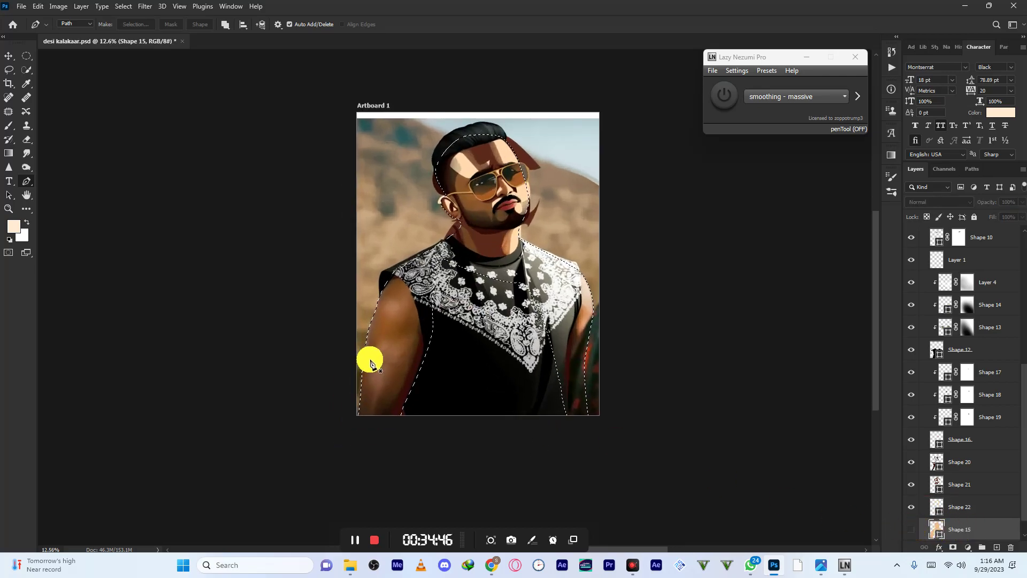
left_click(984, 507)
left_click(968, 485)
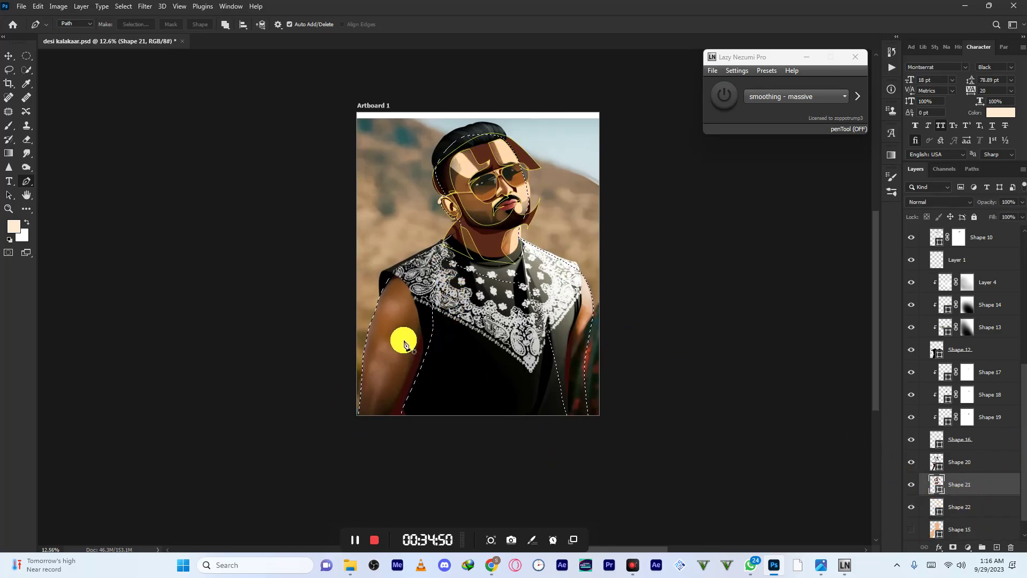
left_click(968, 463)
left_click(972, 482)
scroll(353, 354, "up", 2)
scroll(348, 333, "down", 1)
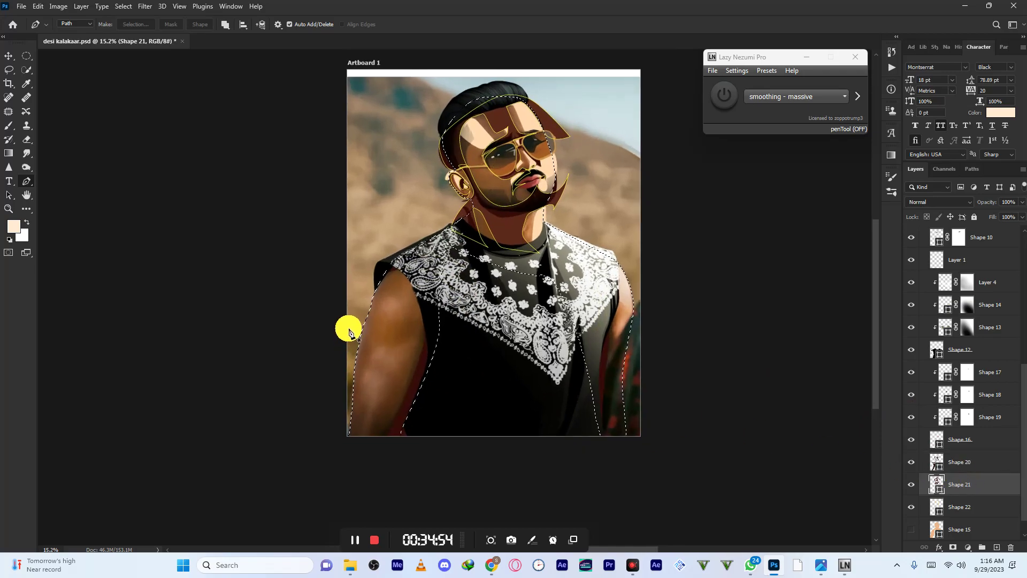
scroll(390, 277, "up", 1)
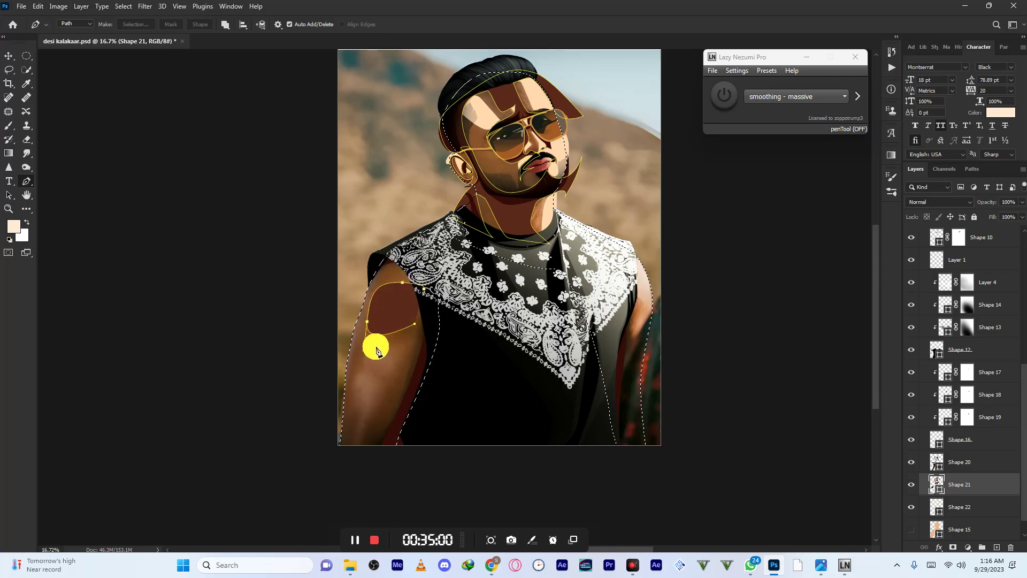
left_click_drag(354, 418, 343, 462)
left_click(342, 468)
left_click_drag(368, 430, 400, 368)
left_click_drag(451, 325, 455, 368)
- Close the near-arm shadow path loosely around the outside of the arm and over the shoulder
left_click(417, 460)
left_click(305, 460)
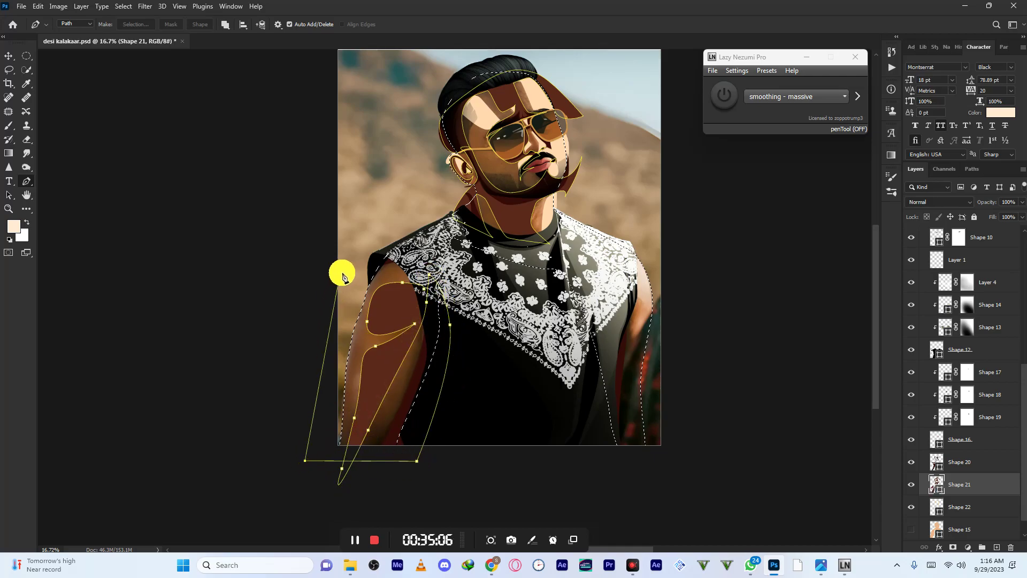
left_click_drag(339, 278, 361, 224)
left_click(483, 229)
left_click_drag(425, 289, 392, 252)
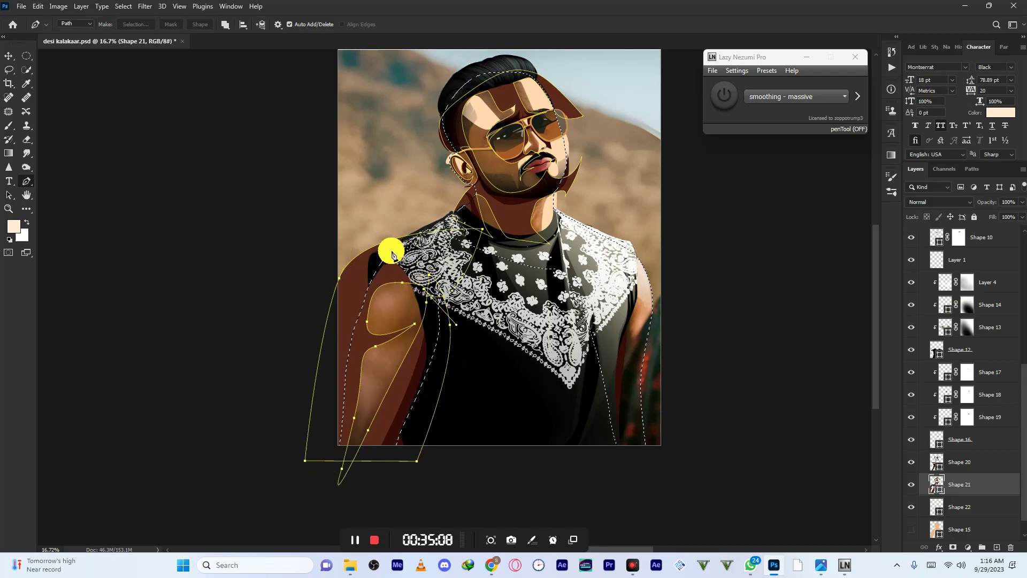
- Trace a closed shadow path over the far arm on the Shape 21 layer, extending it below the artboard
scroll(382, 258, "down", 3)
scroll(517, 327, "up", 1)
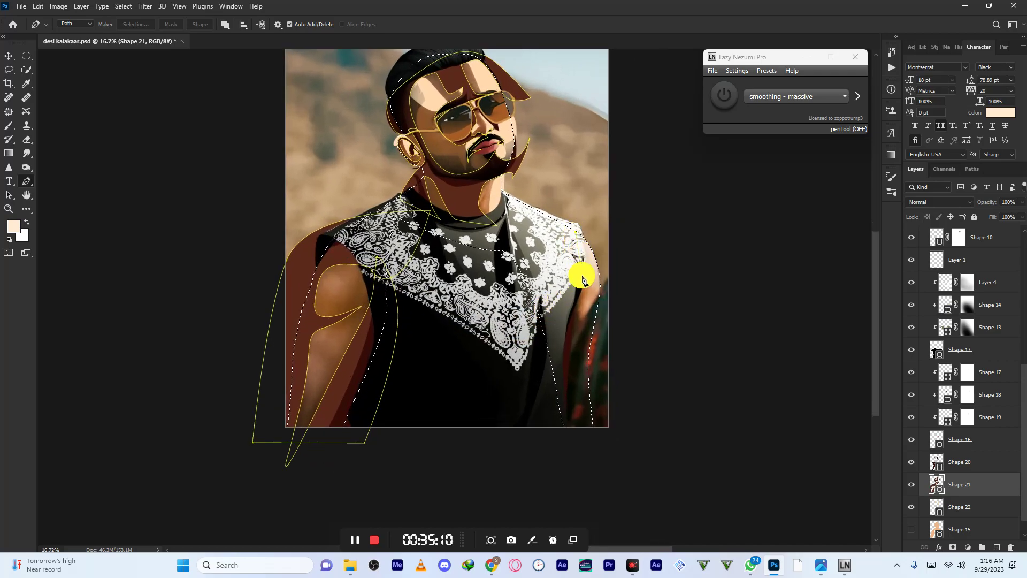
left_click_drag(583, 310, 578, 340)
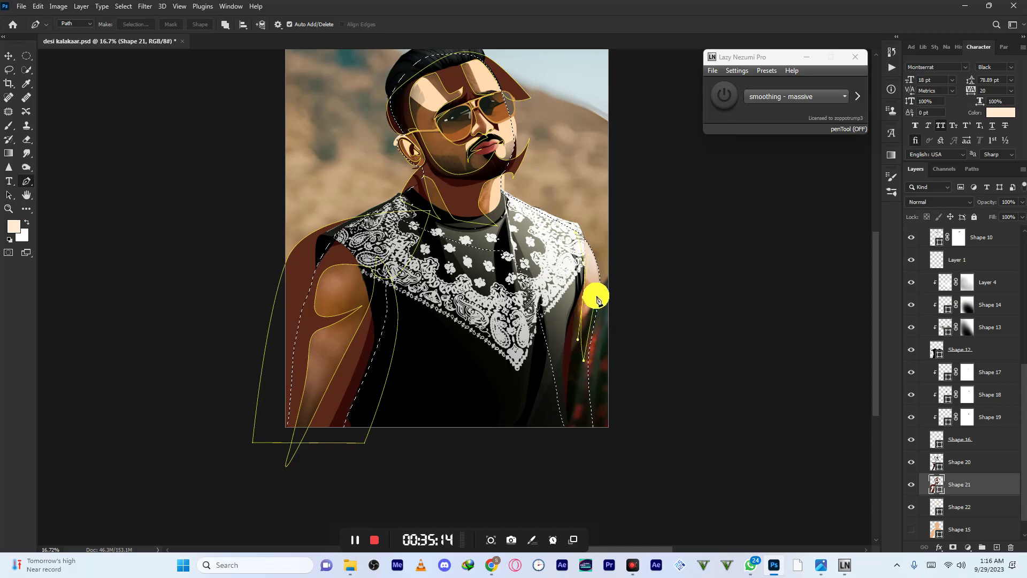
left_click_drag(602, 282, 553, 442)
left_click(599, 465)
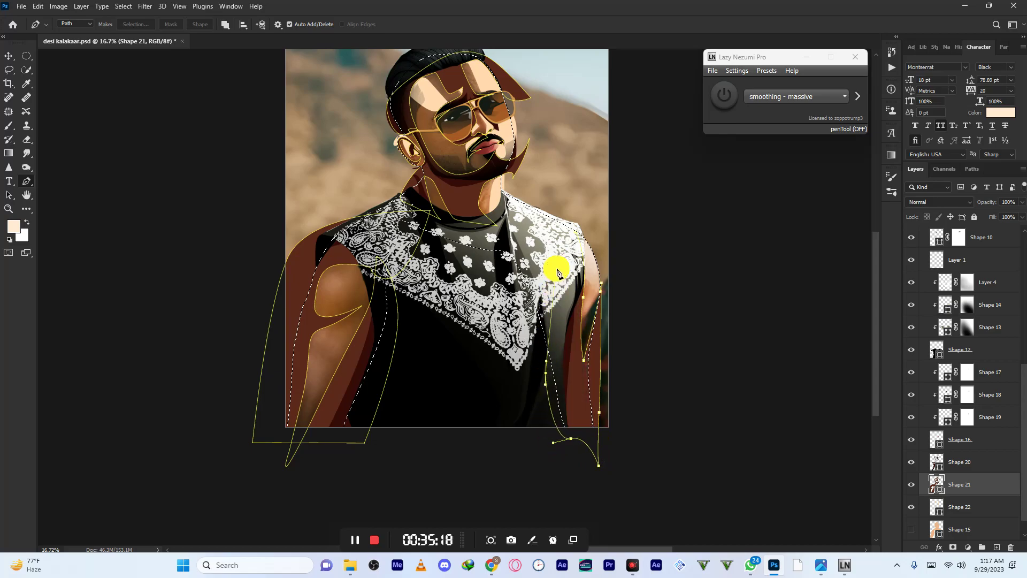
key("Return")
scroll(534, 259, "down", 6)
scroll(539, 261, "up", 2)
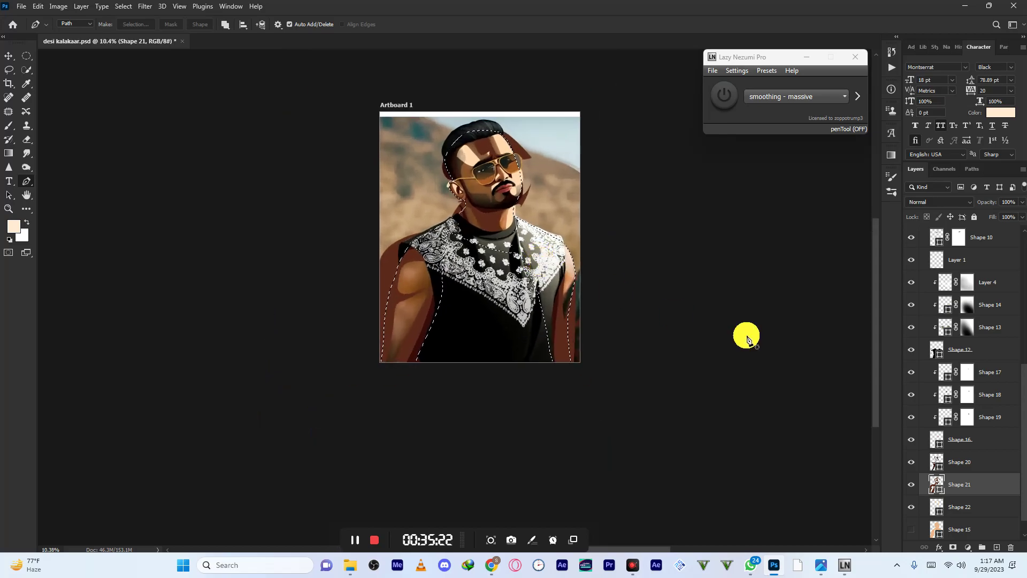
- Show the Shape 15 base skin layer and set its fill colour to #c37c51
left_click(966, 515)
left_click(912, 529)
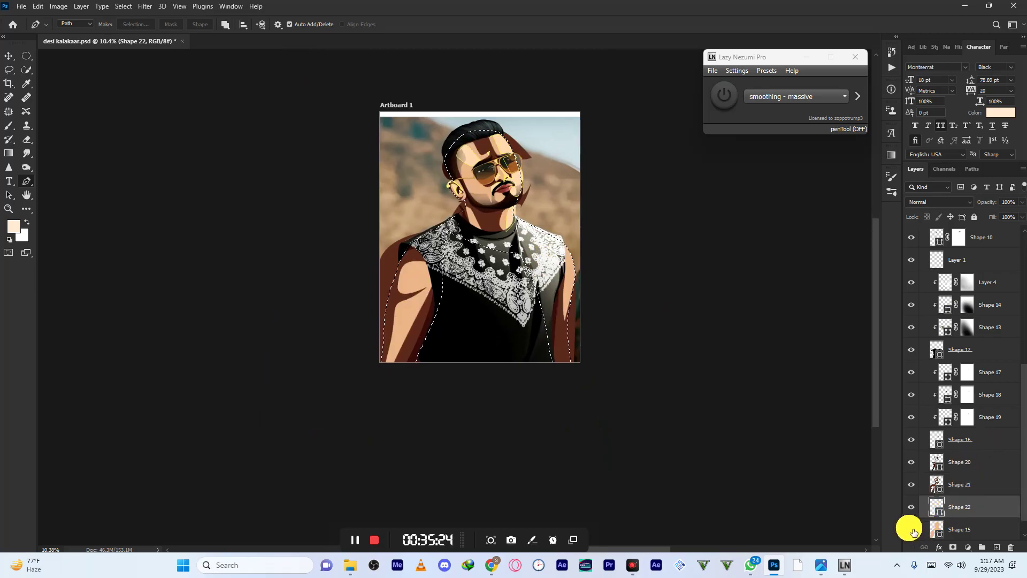
left_click(952, 535)
double_click(943, 535)
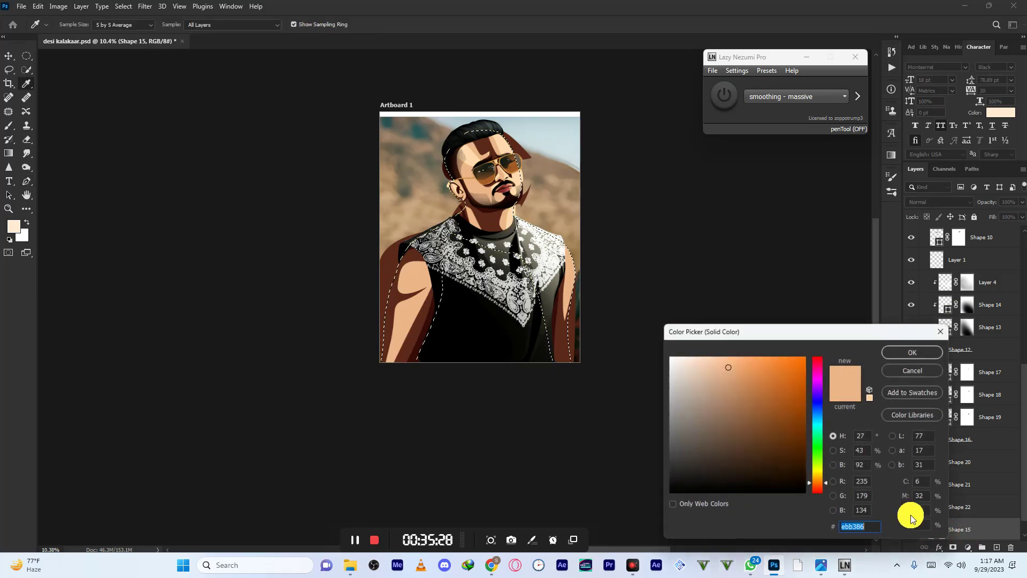
mouse_move(736, 383)
left_mouse_down()
mouse_move(736, 374)
mouse_move(749, 387)
left_mouse_up()
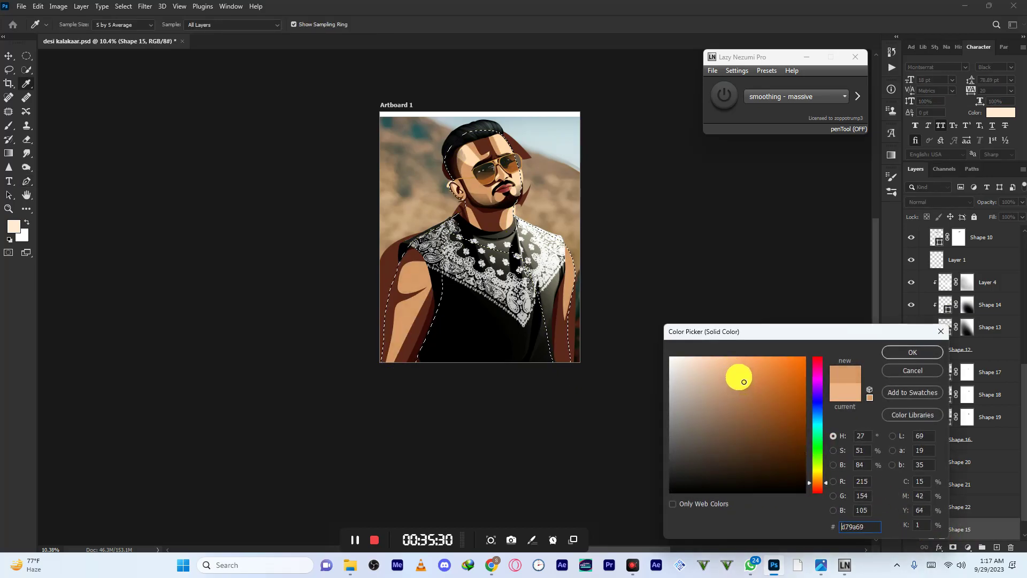
left_click_drag(819, 482, 820, 487)
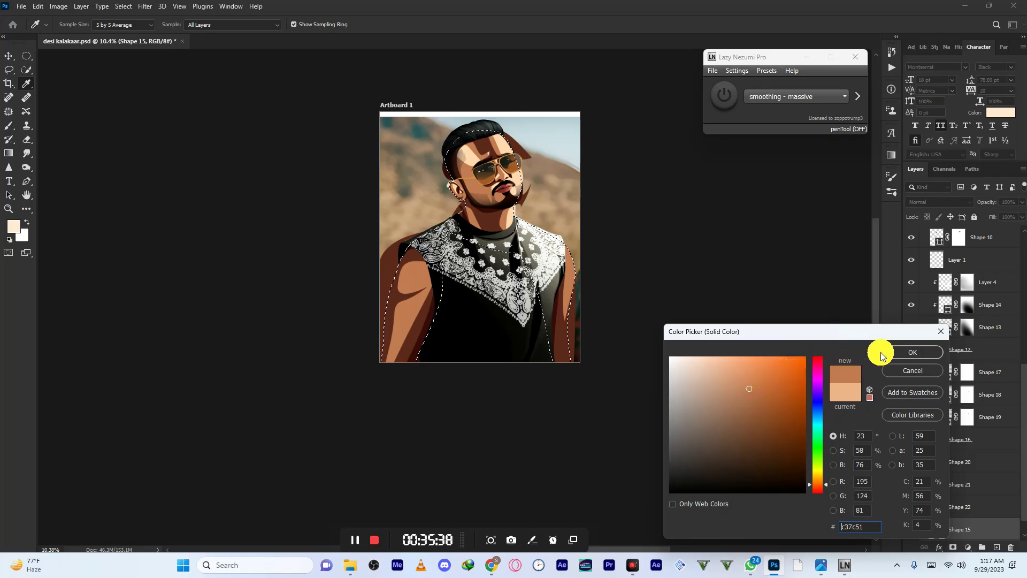
left_click(910, 352)
key("p")
scroll(524, 259, "down", 1)
scroll(523, 259, "up", 2)
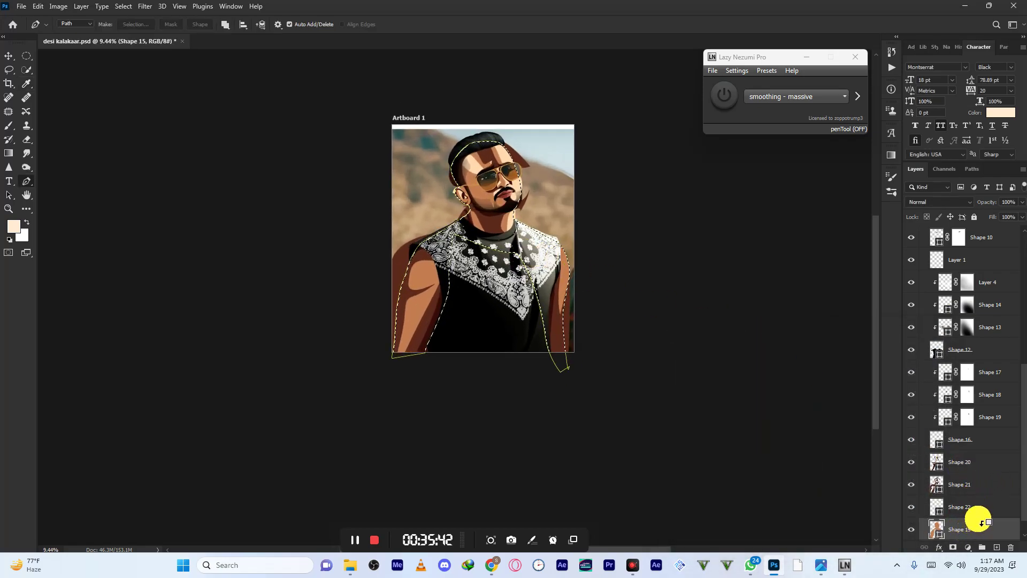
- Clip the Shape 22, Shape 21 and Shape 20 layers to the Shape 15 base skin layer
left_click(987, 500, "alt")
left_click(984, 495, "alt")
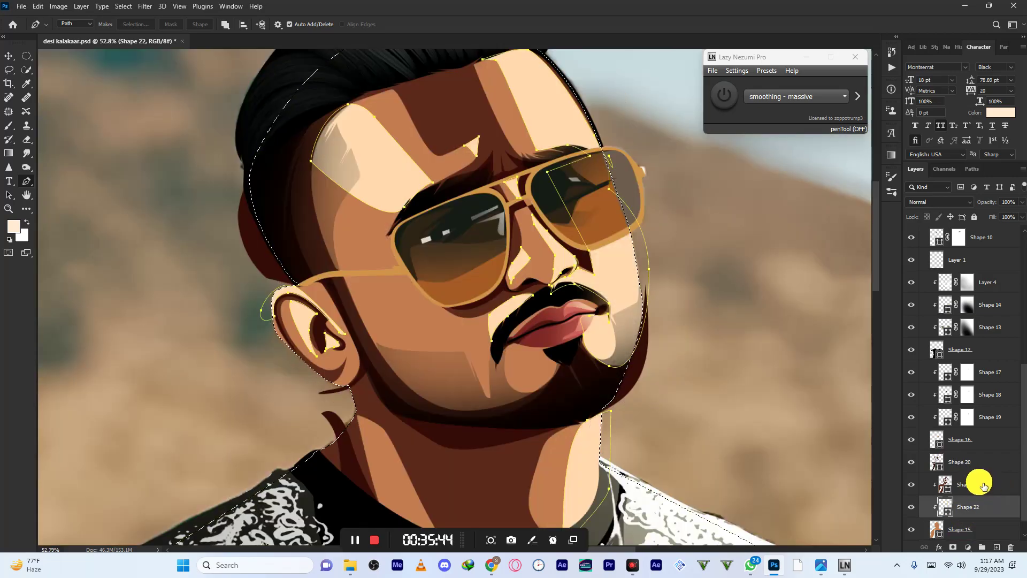
left_click(978, 473, "alt")
scroll(541, 293, "down", 7)
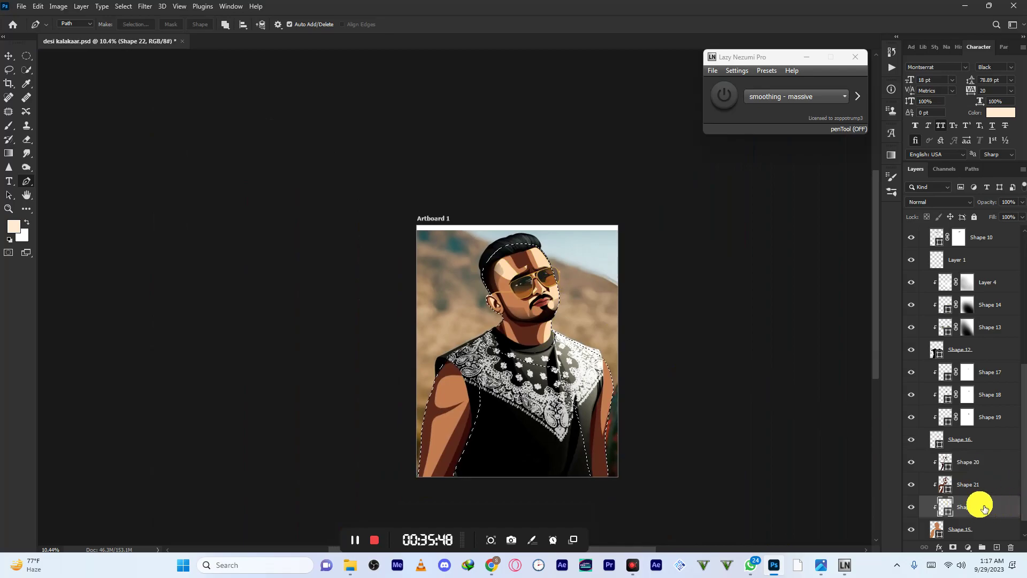
- On the Shape 22 highlight layer, trace highlight paths along the far arm's outer edge and down the near forearm
left_click(980, 523)
left_click(985, 511)
scroll(546, 353, "down", 2)
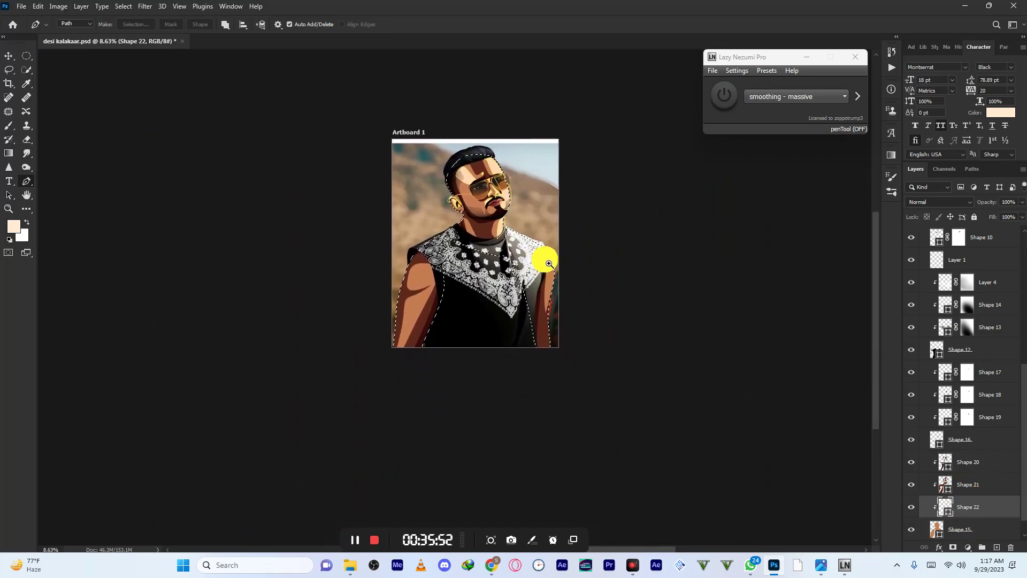
scroll(546, 257, "up", 3)
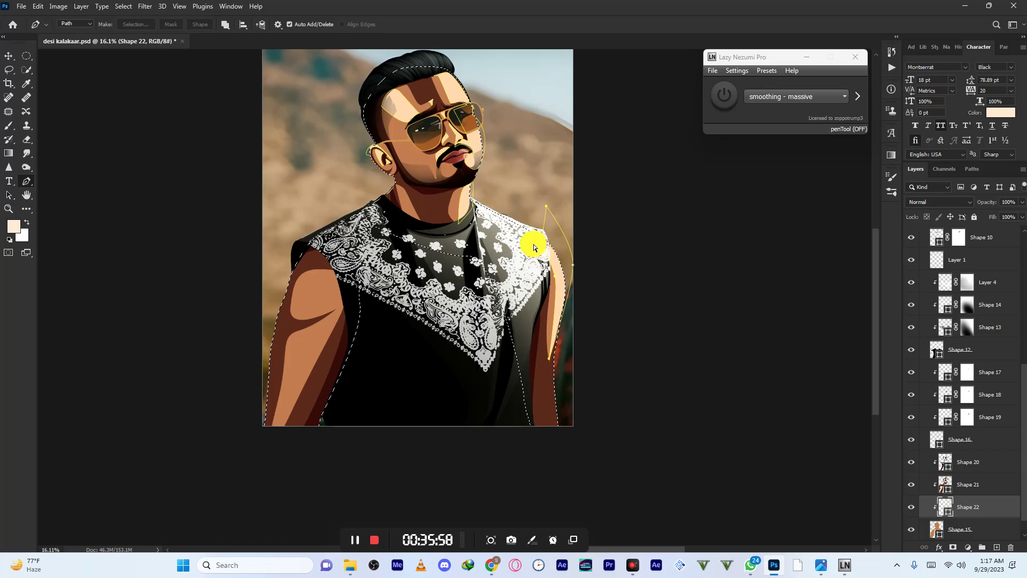
left_click(271, 430)
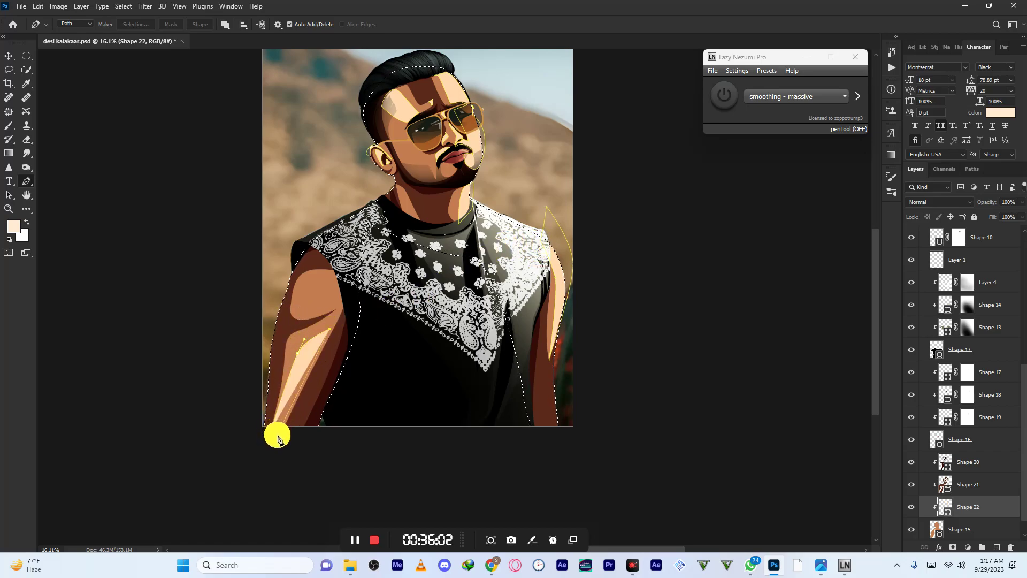
left_click_drag(277, 440, 273, 428)
left_click(330, 329)
left_click_drag(370, 267, 342, 259)
left_click_drag(396, 182, 444, 188)
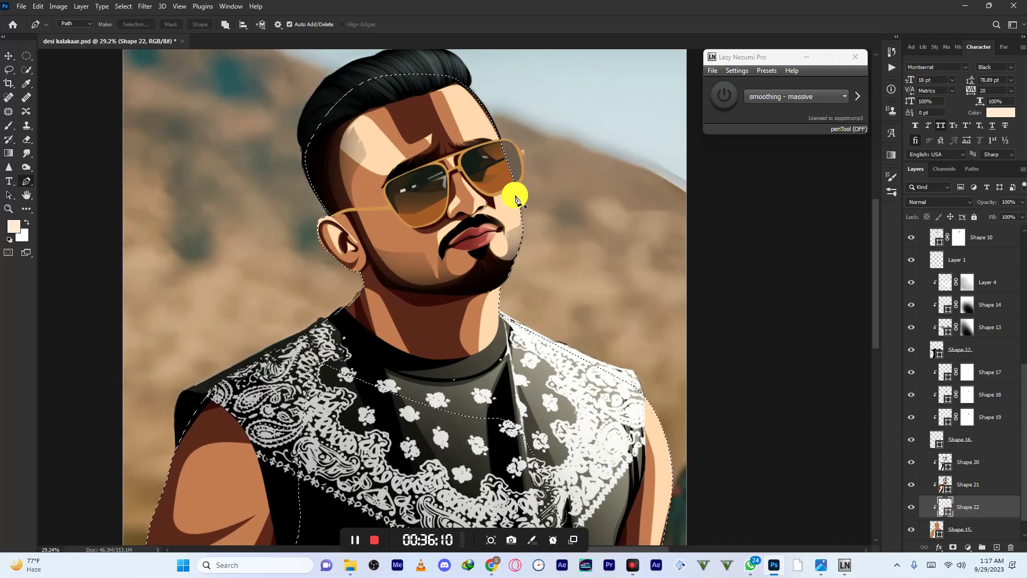
scroll(547, 197, "down", 2)
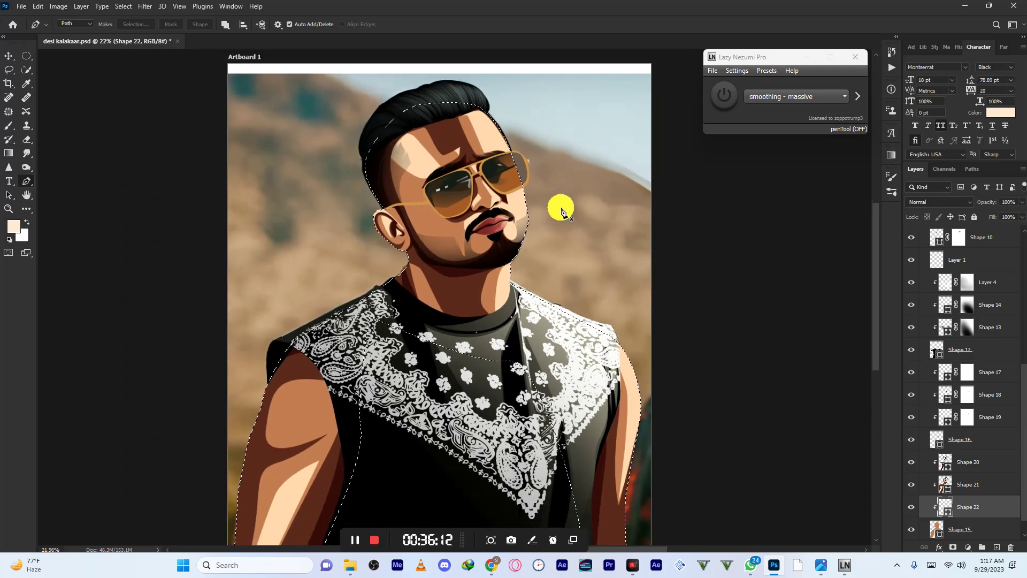
- Try to add a layer mask to Shape 22 from the active selection
left_click(995, 484)
left_click(990, 508)
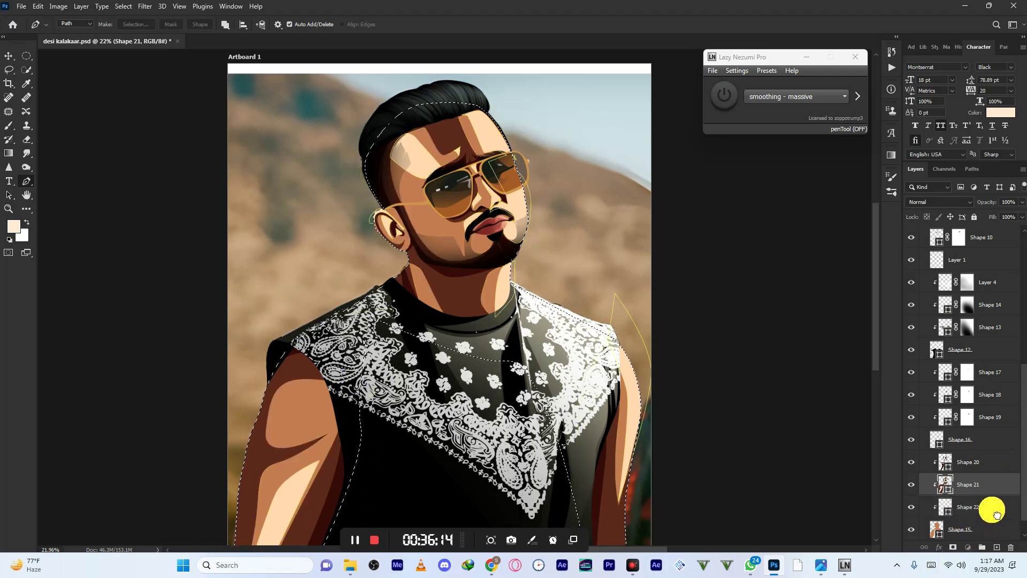
left_click(954, 547)
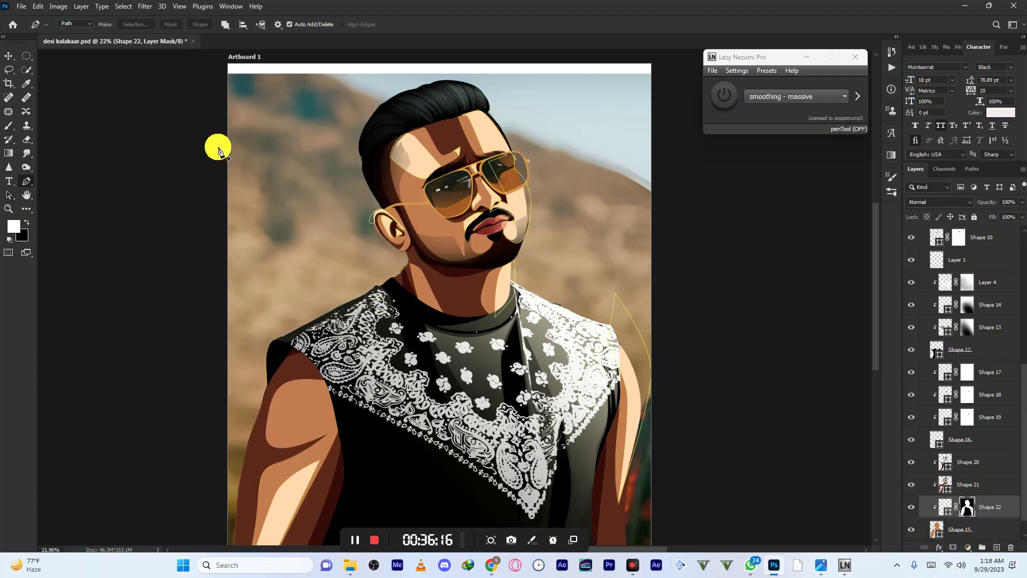
scroll(481, 237, "up", 2)
scroll(480, 236, "down", 3)
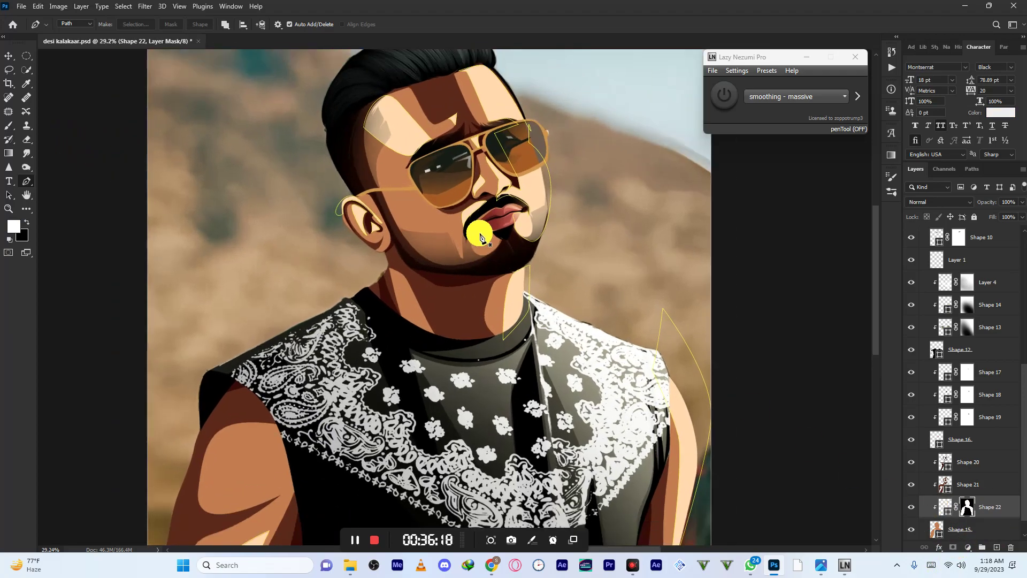
scroll(480, 235, "up", 3)
key("ctrl+z")
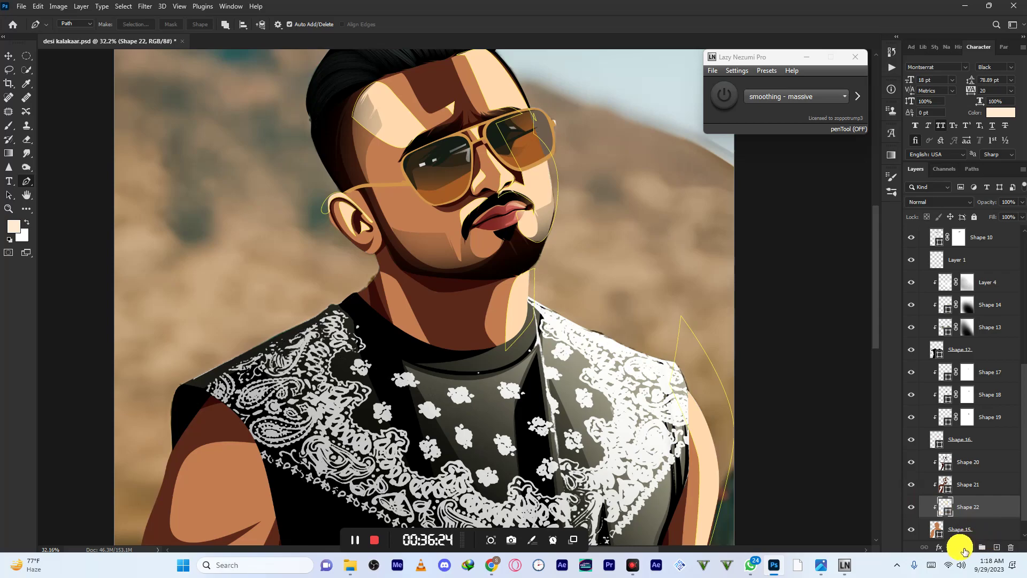
- Add a blank layer mask to Shape 22 and enlarge the Eraser brush to 600 px
left_click(956, 547)
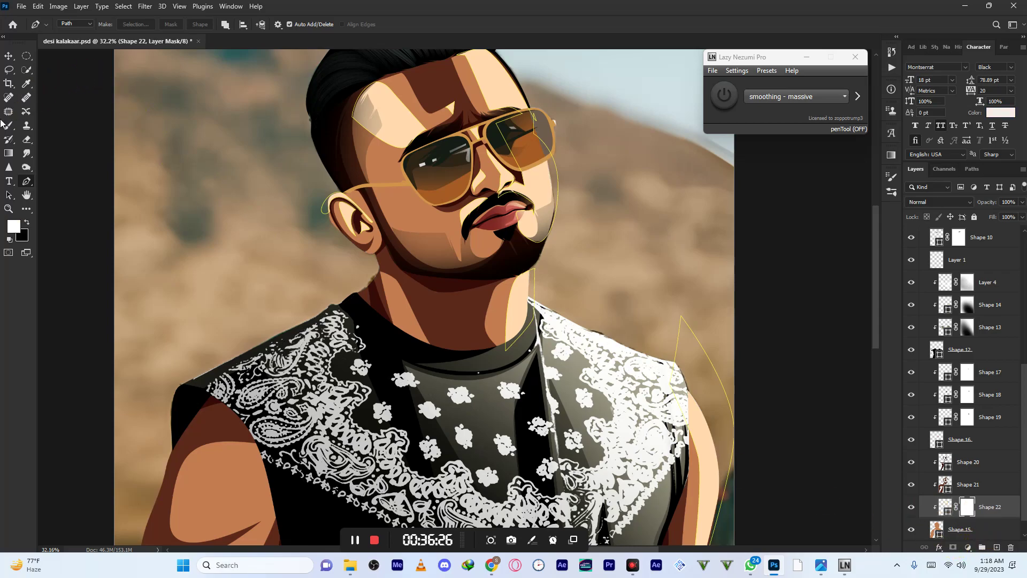
left_click(24, 141)
key("]")
key("]")
key("]")
key("]")
key("]")
key("]")
key("]")
key("]")
key("]")
key("]")
- Softly fade the highlights on the forehead, face and neck in the Shape 22 mask with the Eraser at 20% opacity
left_click(382, 172)
mouse_move(441, 224)
left_mouse_down()
mouse_move(359, 136)
mouse_move(337, 141)
mouse_move(378, 164)
mouse_move(398, 130)
mouse_move(493, 208)
mouse_move(484, 276)
mouse_move(566, 273)
left_mouse_up()
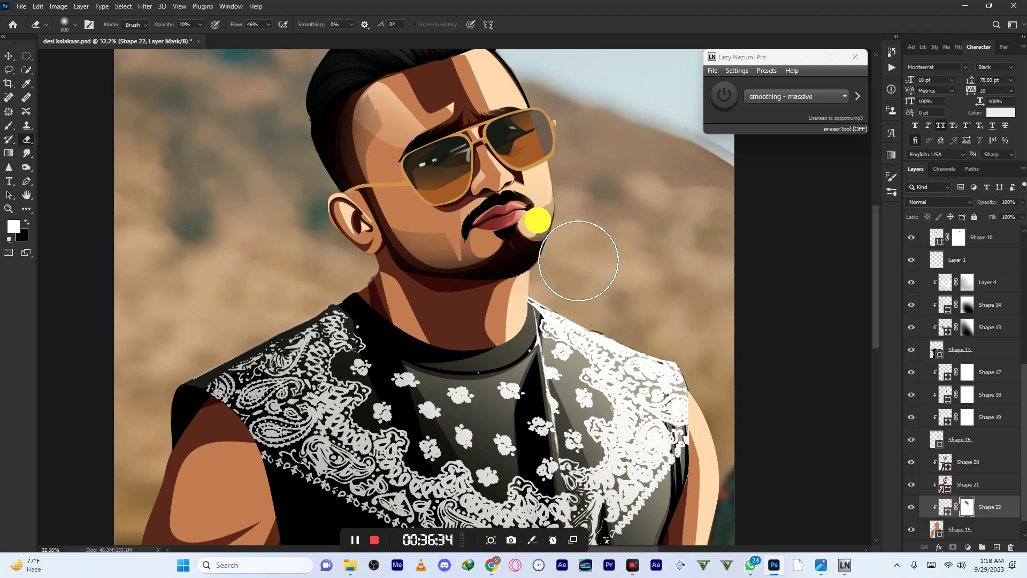
scroll(540, 304, "down", 1)
scroll(538, 268, "up", 1)
mouse_move(503, 224)
left_mouse_down()
mouse_move(478, 149)
mouse_move(498, 165)
mouse_move(478, 138)
mouse_move(494, 158)
left_mouse_up()
scroll(494, 158, "down", 1)
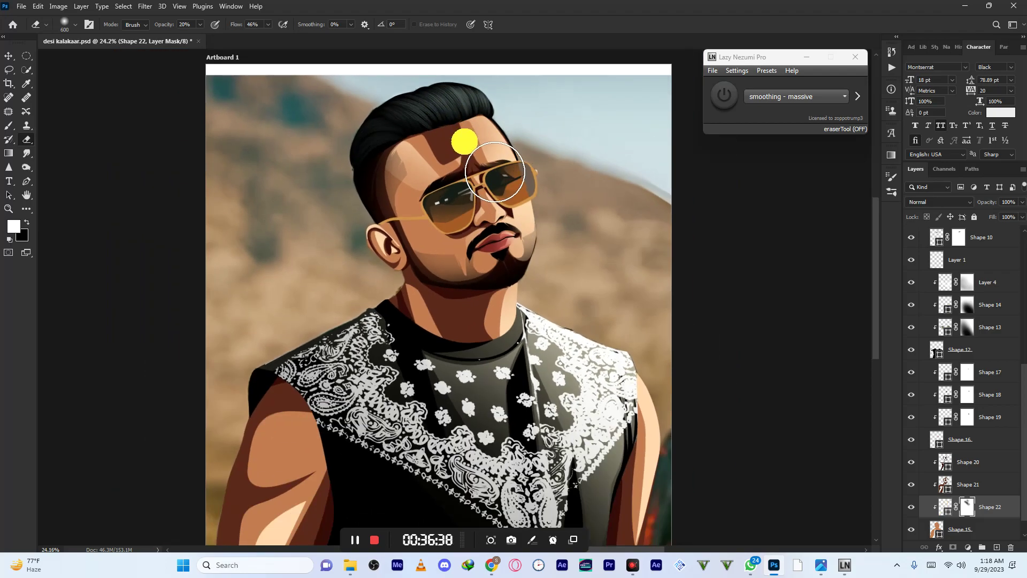
scroll(495, 172, "down", 1)
scroll(476, 182, "up", 1)
scroll(461, 182, "down", 2)
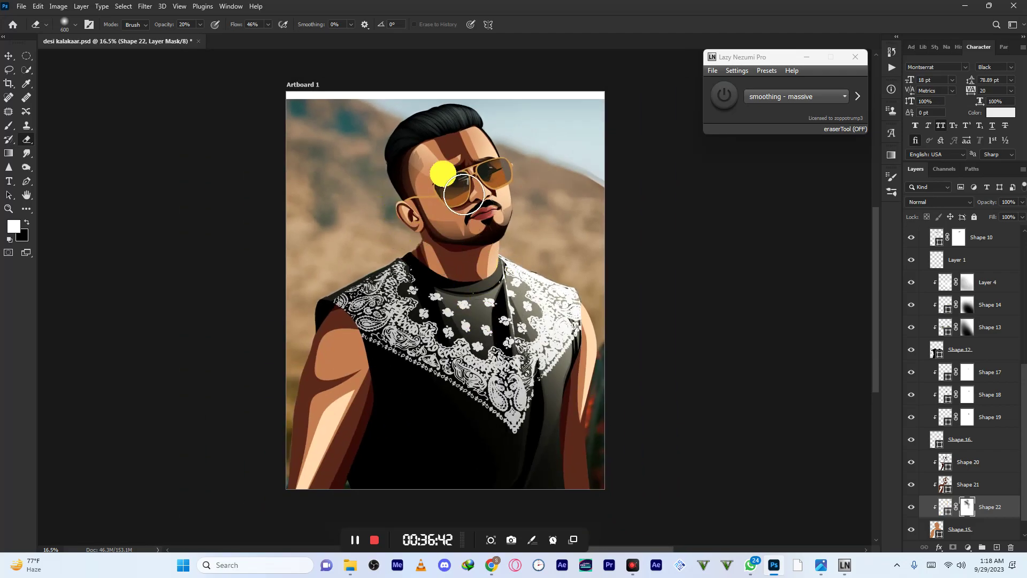
scroll(452, 251, "down", 1)
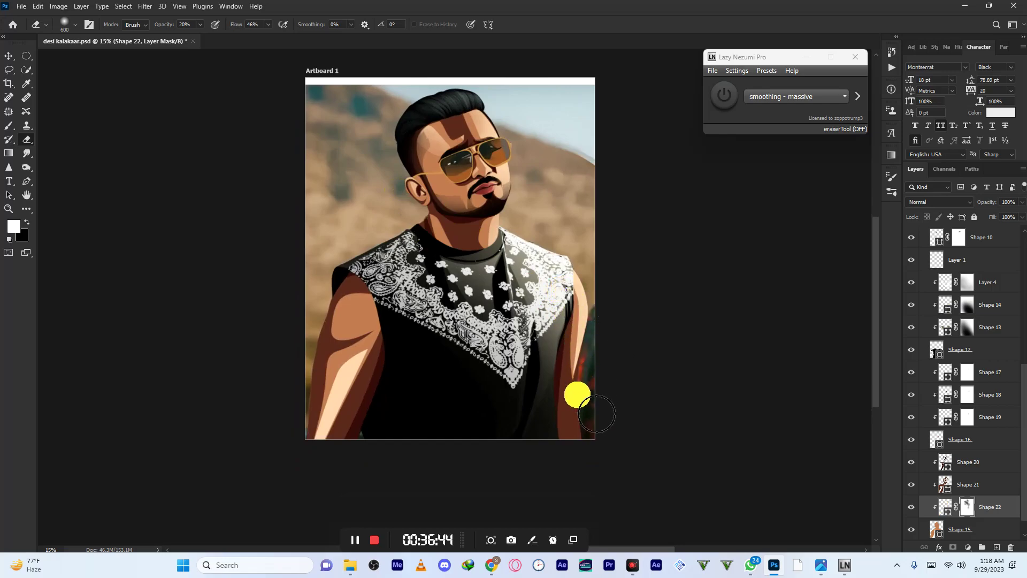
- Enlarge the Eraser brush to 1400 px and fade the arm highlights in the Shape 22 mask
key("bracketright")
key("bracketright")
key("bracketright")
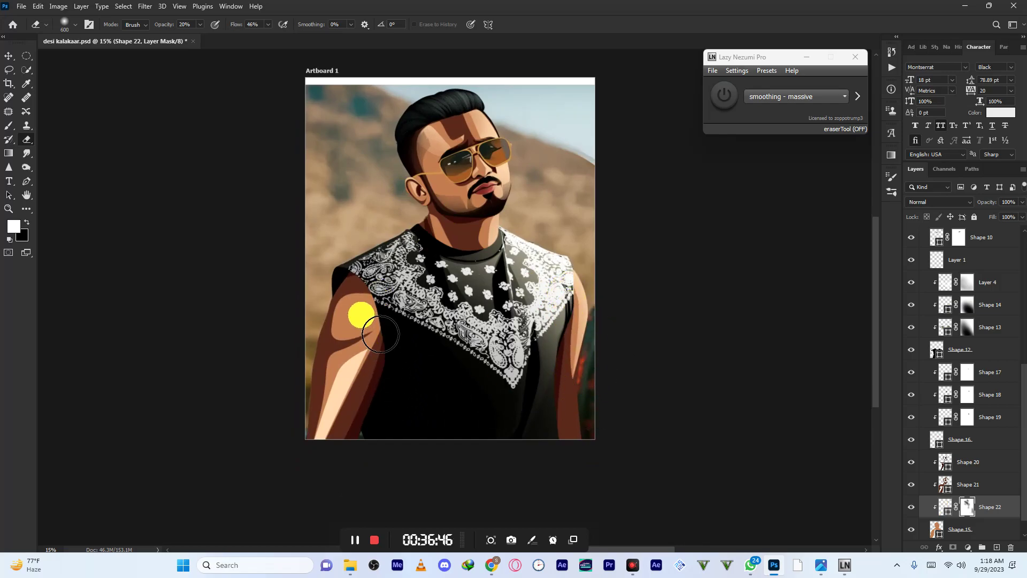
key("bracketright")
key("bracketright")
key("bracketright")
key("bracketright")
key("bracketright")
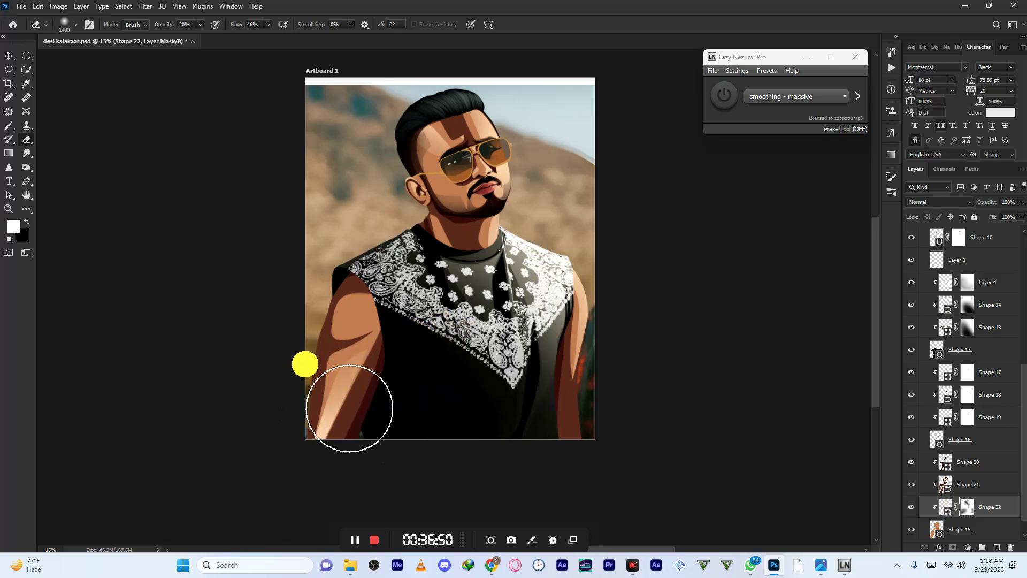
scroll(399, 312, "down", 1)
scroll(513, 230, "down", 1)
scroll(424, 137, "up", 5)
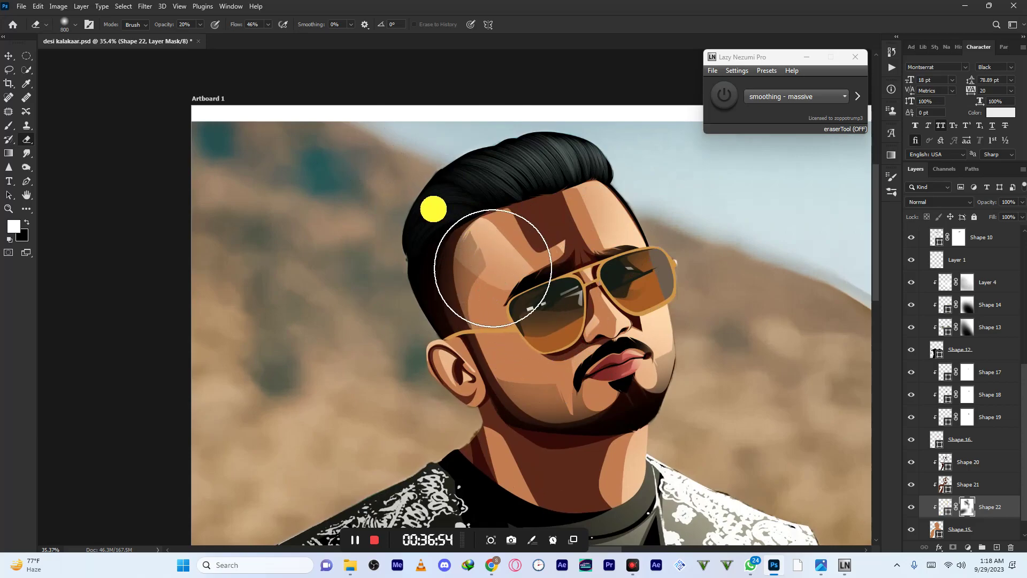
scroll(471, 213, "down", 3)
scroll(584, 272, "down", 2)
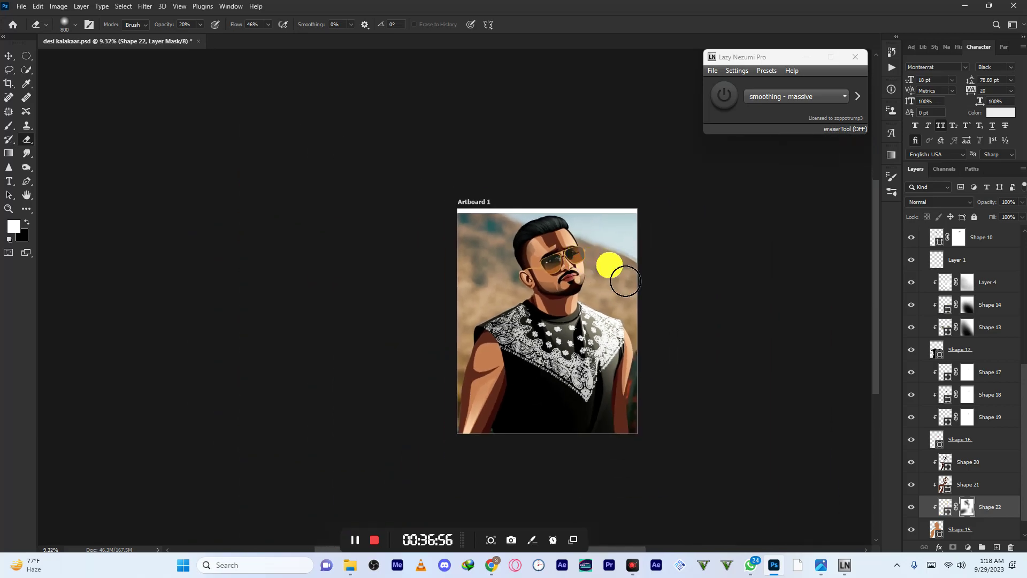
- Add a blank layer mask to Shape 21 and reduce the Eraser brush to fade the shading on the lower face
scroll(583, 273, "up", 4)
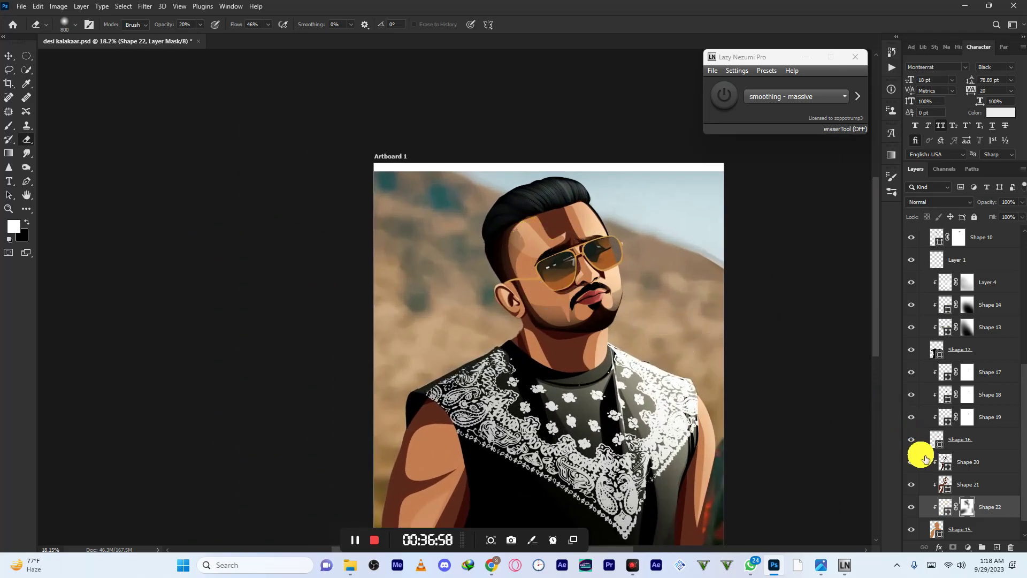
left_click(990, 489)
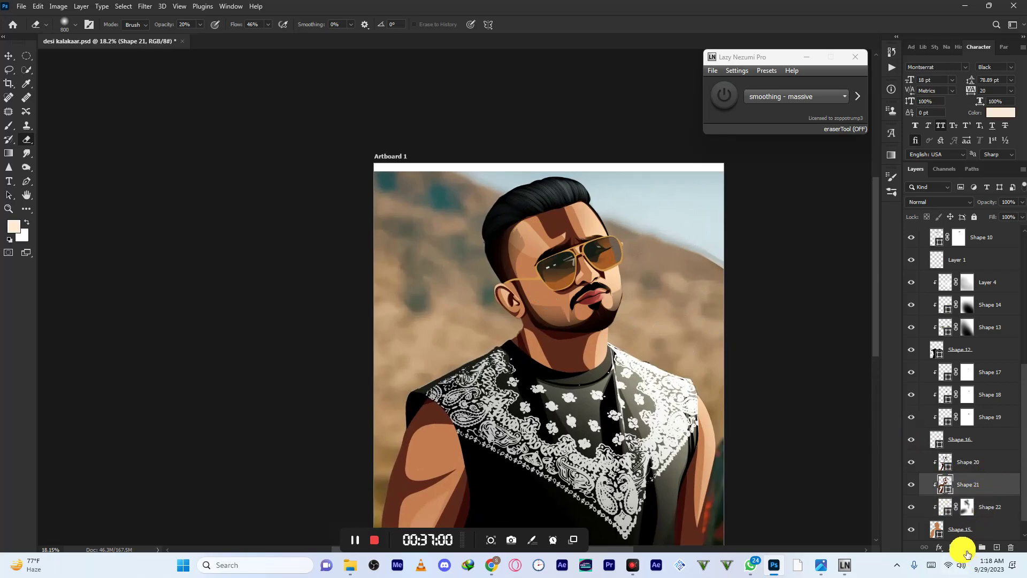
left_click(956, 551)
scroll(523, 266, "up", 4)
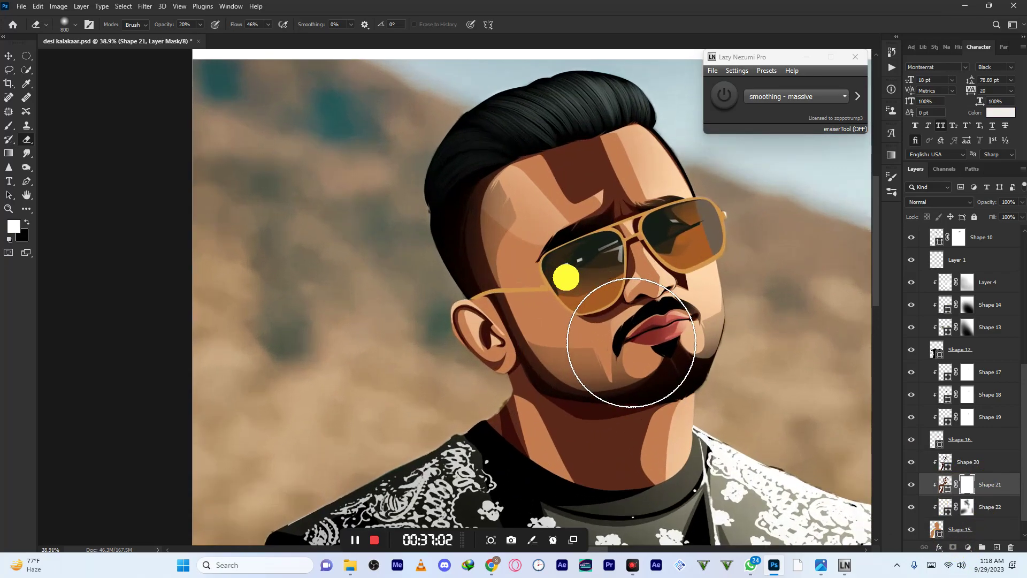
key("bracketleft")
key("bracketleft")
key("bracketleft")
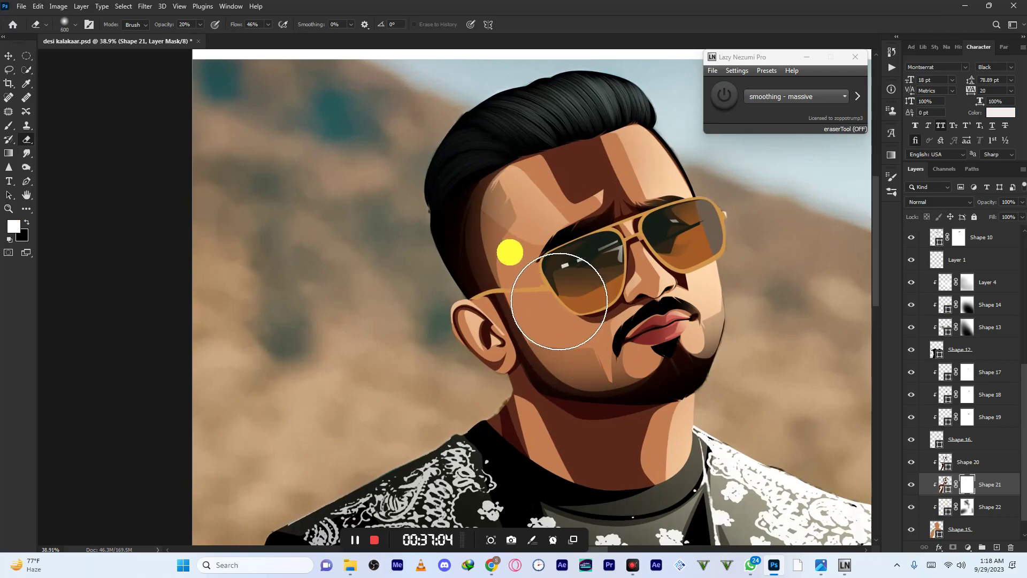
- Enlarge the Eraser brush to 900 px and softly fade the forehead shading in the Shape 21 mask
key("bracketright")
key("bracketright")
key("bracketright")
key("bracketright")
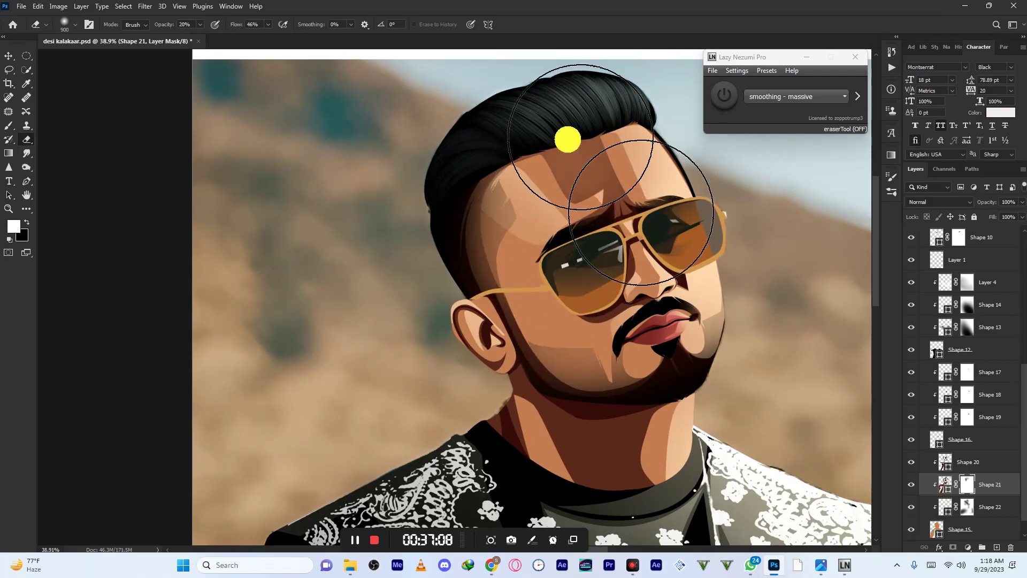
- Reduce the Eraser brush and soften the shading along the jaw and upper neck in the Shape 21 mask
scroll(529, 183, "down", 2)
key("bracketleft")
key("bracketleft")
key("bracketleft")
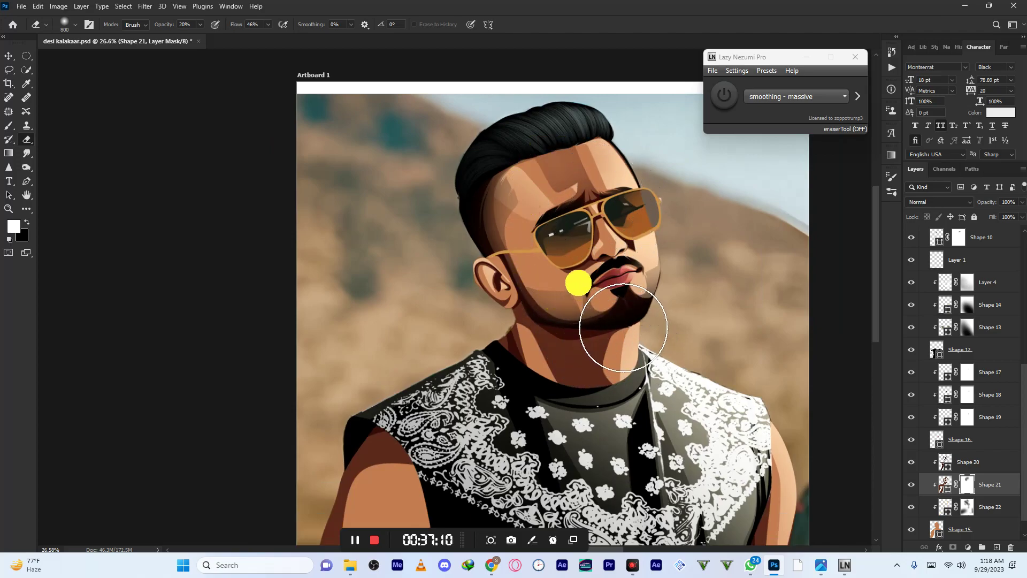
mouse_move(617, 319)
left_mouse_down()
mouse_move(656, 329)
mouse_move(584, 330)
left_mouse_up()
- Enlarge the Eraser brush to 1000 px and fade the neck and arm shading in the Shape 21 mask
key("bracketright")
key("bracketright")
key("bracketright")
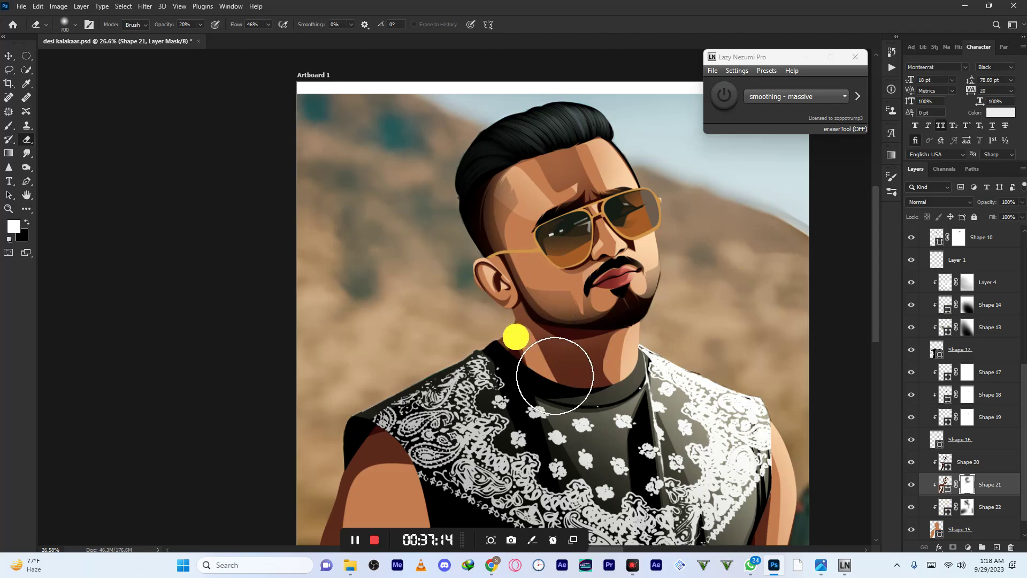
key("bracketright")
scroll(636, 336, "down", 3)
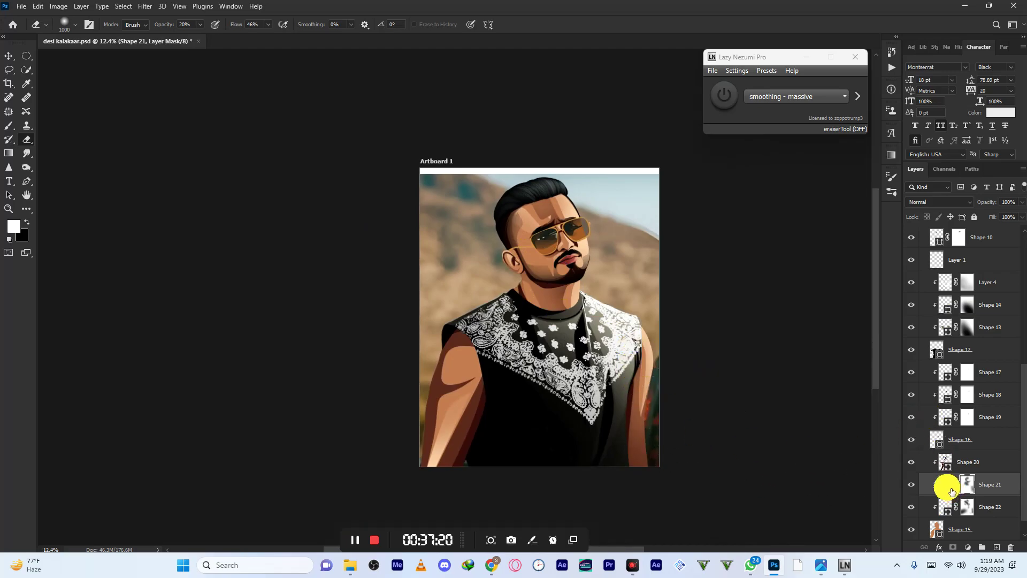
- Recolour the Shape 21 shading to the reddish brown #853b21 and return to the Eraser tool
double_click(952, 494)
left_click(772, 417)
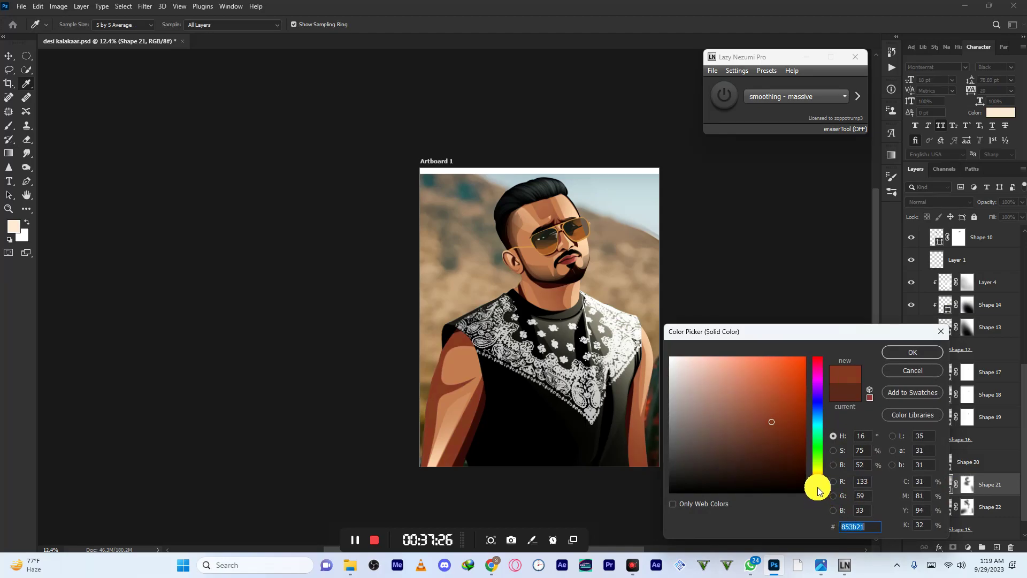
left_click(903, 353)
key("e")
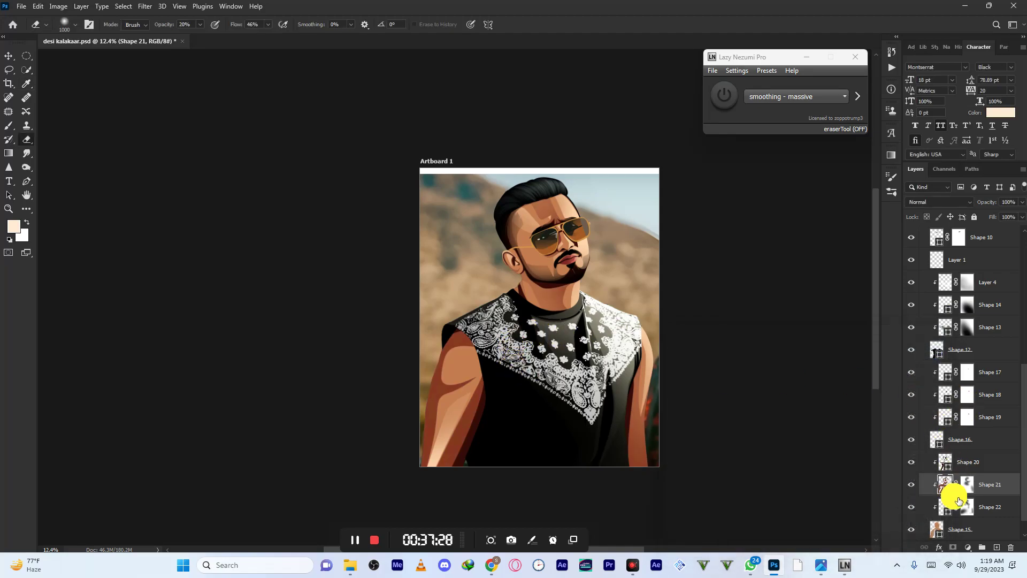
- Fade the recoloured shading along the arm in the Shape 21 mask with the 1000 px Eraser
left_click(968, 484)
mouse_move(452, 362)
left_mouse_down()
mouse_move(470, 358)
mouse_move(459, 428)
mouse_move(433, 414)
mouse_move(436, 472)
mouse_move(457, 419)
left_mouse_up()
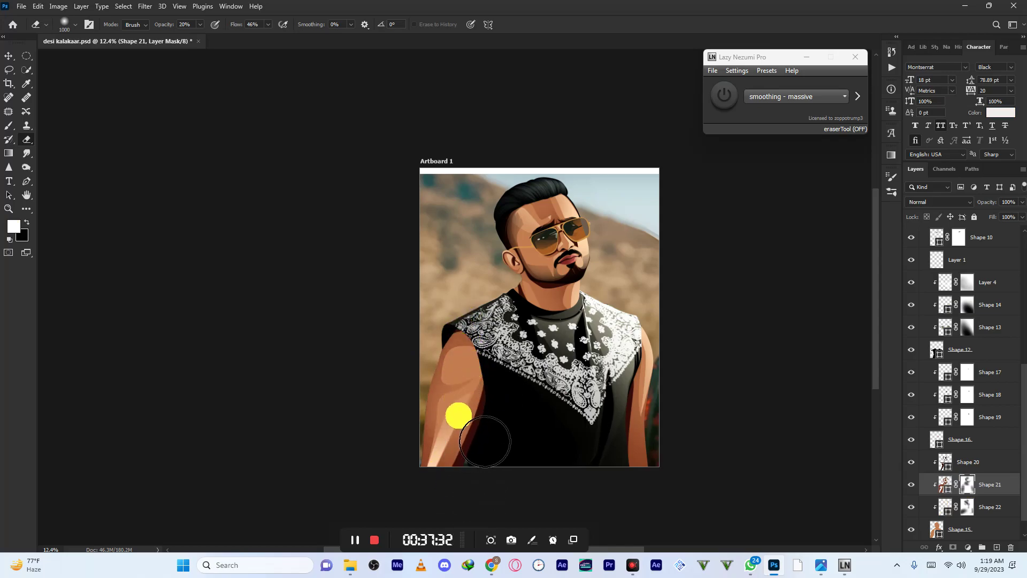
scroll(534, 305, "down", 4)
scroll(534, 306, "up", 1)
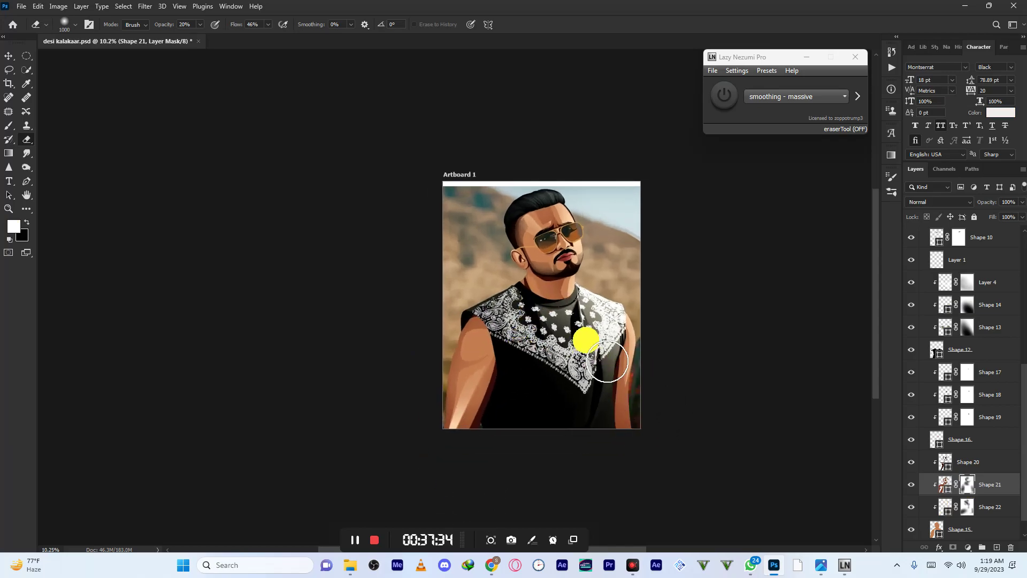
- Reduce the Eraser brush to 400 px and soften the remaining forehead shading in the Shape 21 mask
scroll(515, 198, "up", 4)
key("bracketleft")
key("bracketleft")
key("bracketleft")
key("bracketleft")
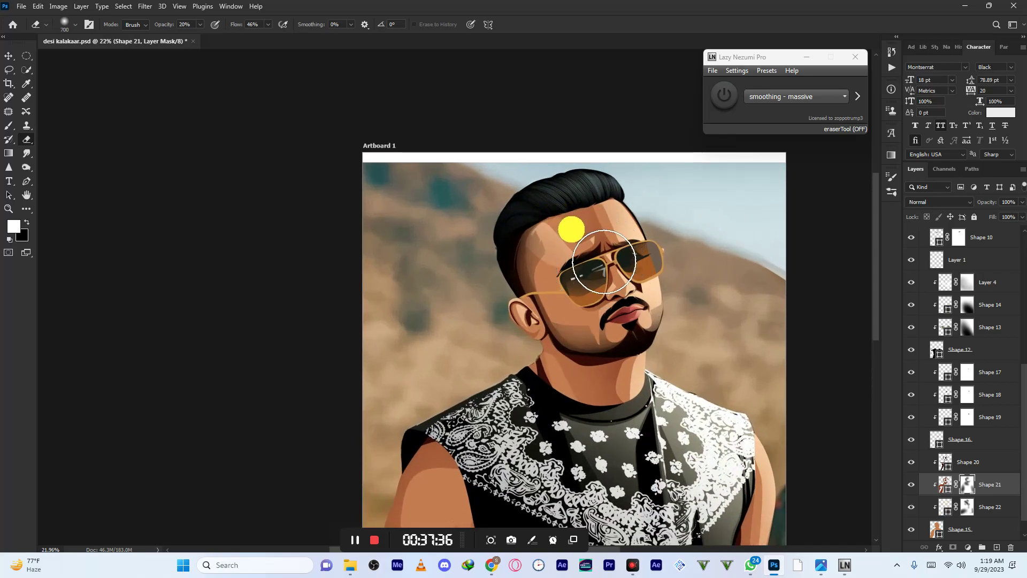
key("bracketleft")
key("bracketleft")
scroll(591, 263, "down", 2)
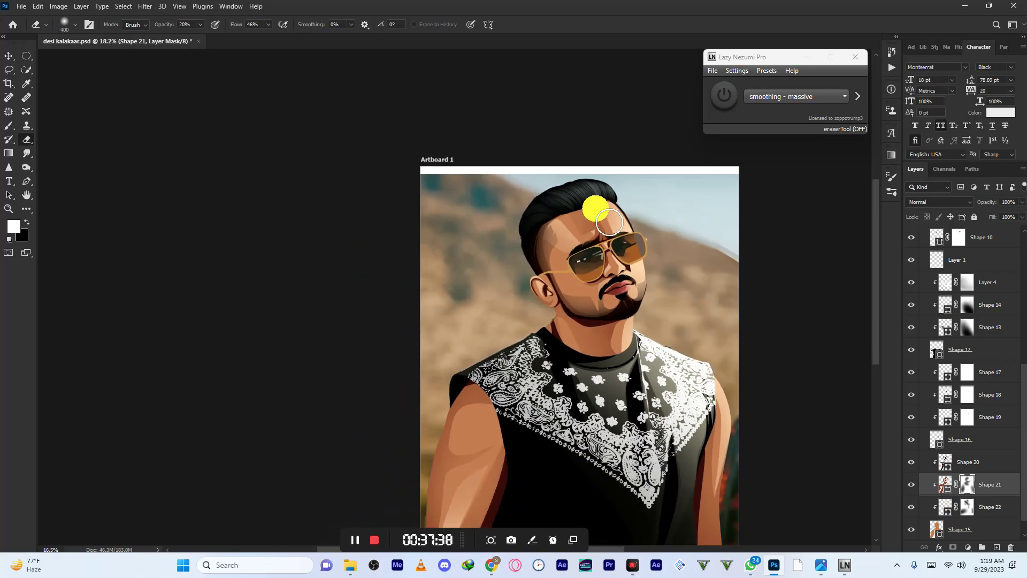
scroll(660, 268, "up", 1)
scroll(688, 303, "down", 1)
scroll(603, 285, "down", 2)
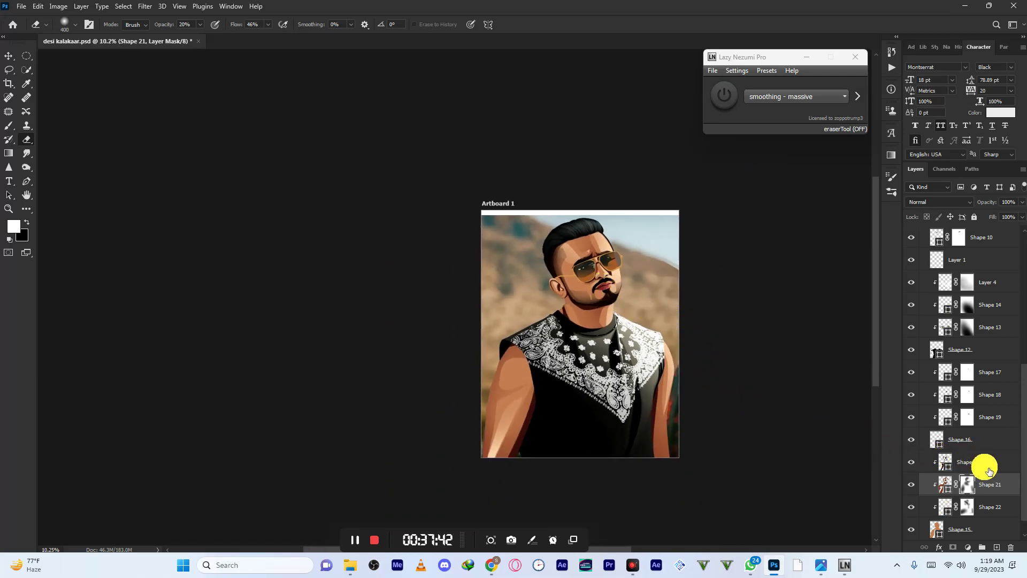
- Add a blank layer mask to Shape 20 and fade its shading on the face and neck with the 400 px Eraser
left_click(972, 530)
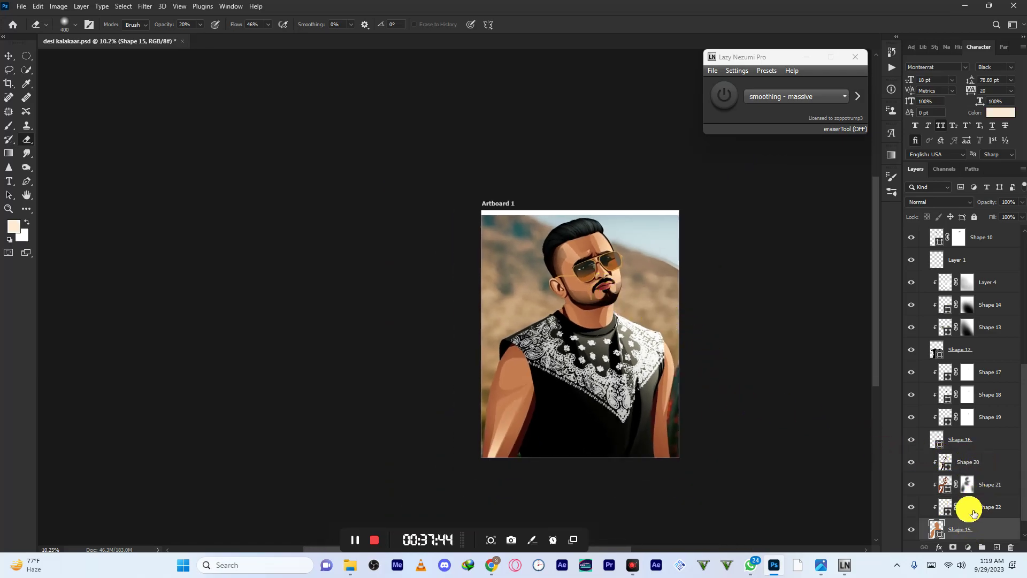
left_click(970, 464)
left_click(953, 548)
scroll(523, 248, "up", 4)
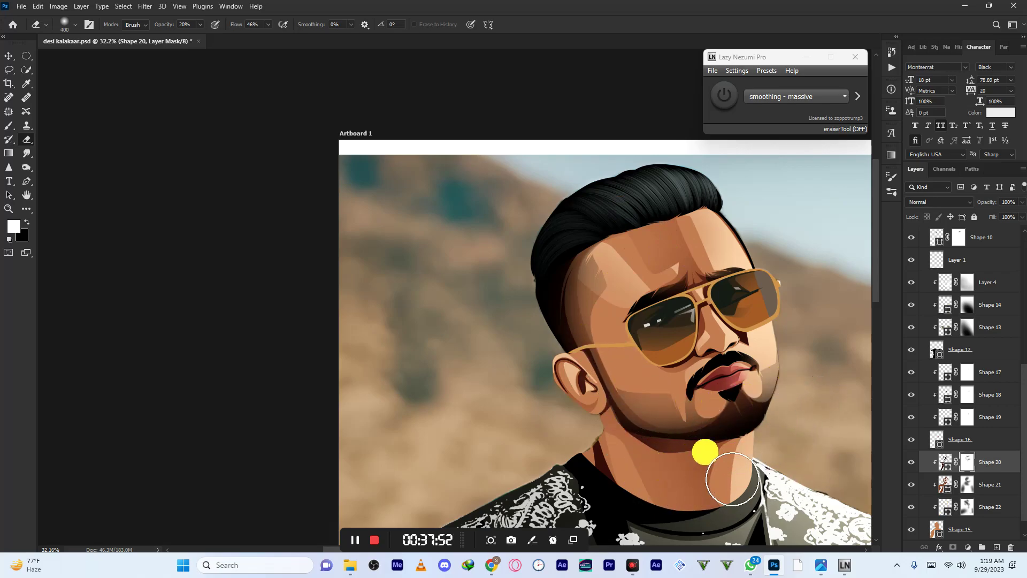
scroll(521, 300, "down", 3)
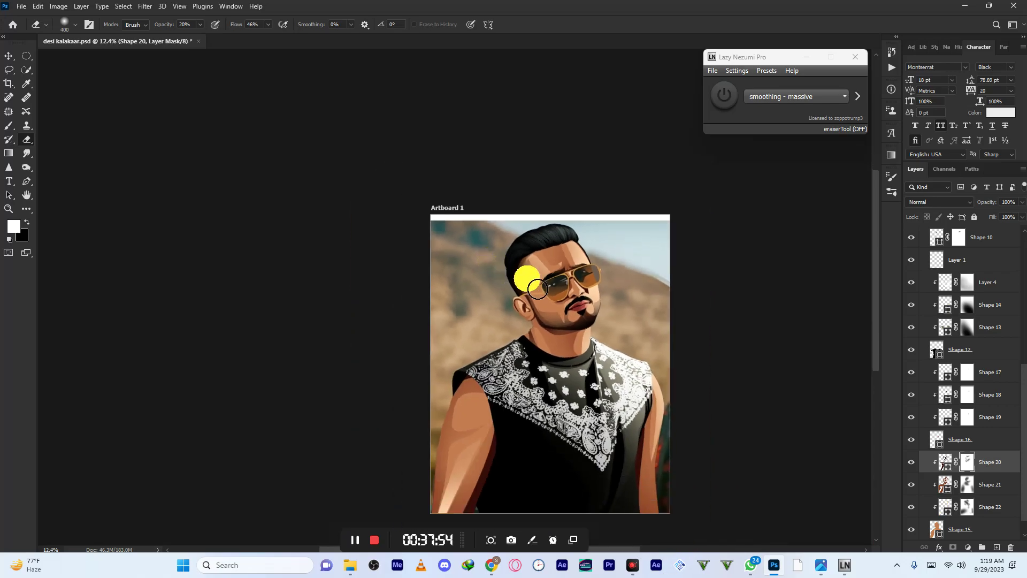
- Reduce the Eraser brush to 200 px and soften the fine face shading in the Shape 20 mask
scroll(599, 311, "up", 5)
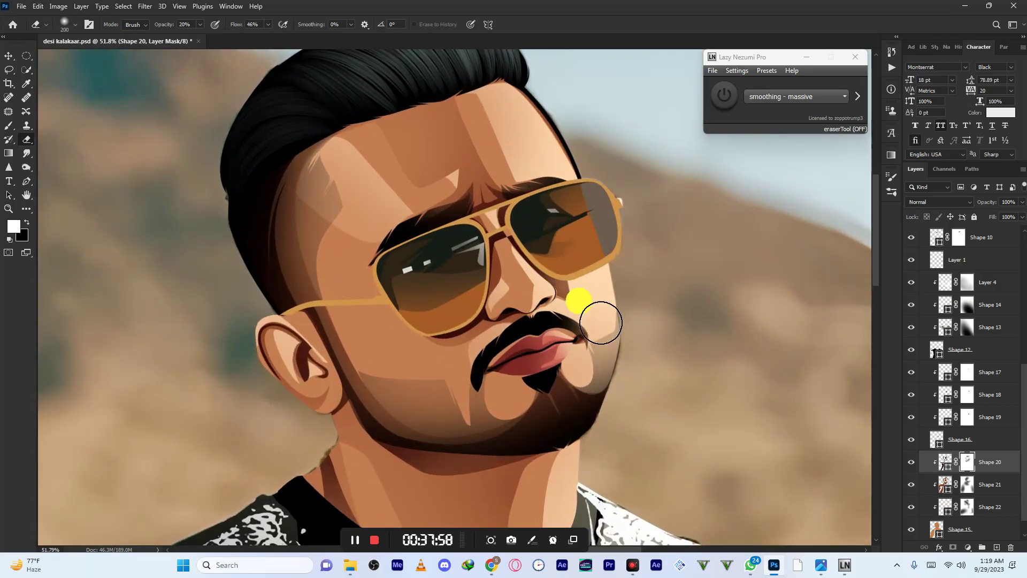
scroll(591, 303, "down", 3)
scroll(549, 214, "down", 2)
scroll(567, 223, "down", 1)
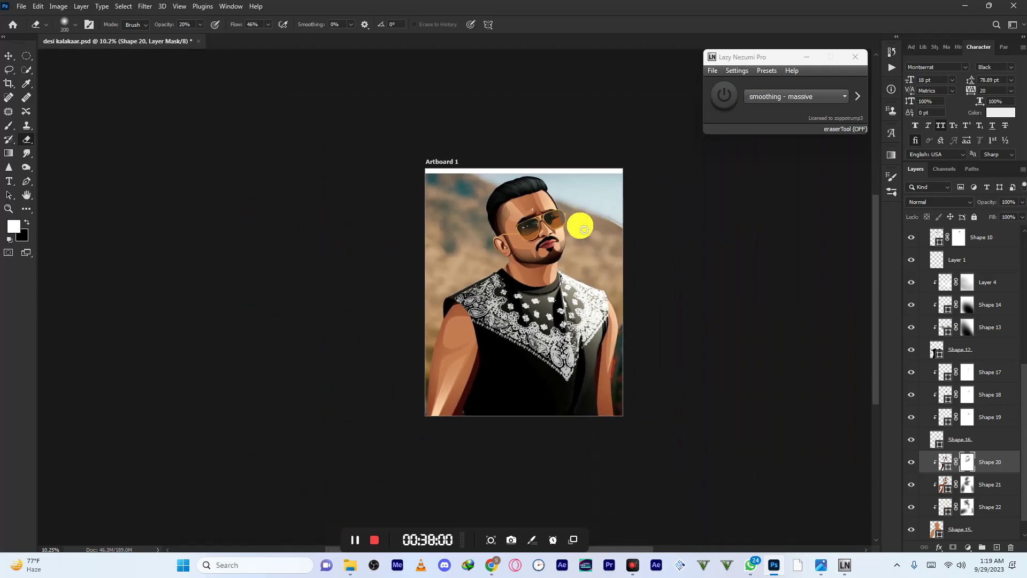
scroll(591, 231, "down", 2)
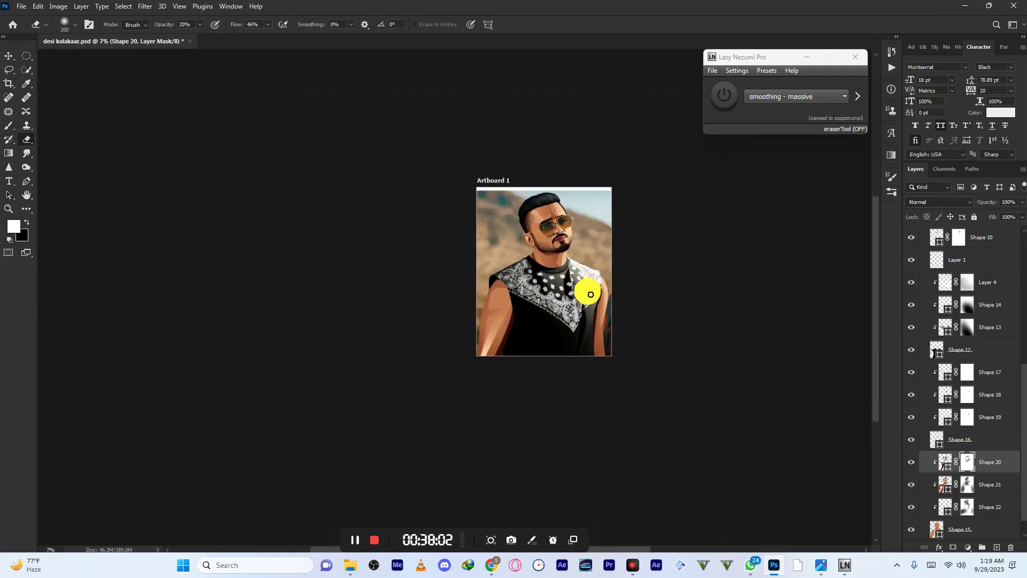
- Enlarge the Eraser brush to 800 px and fade the dark arm shading in the Shape 20 mask
scroll(588, 291, "up", 2)
scroll(635, 353, "up", 1)
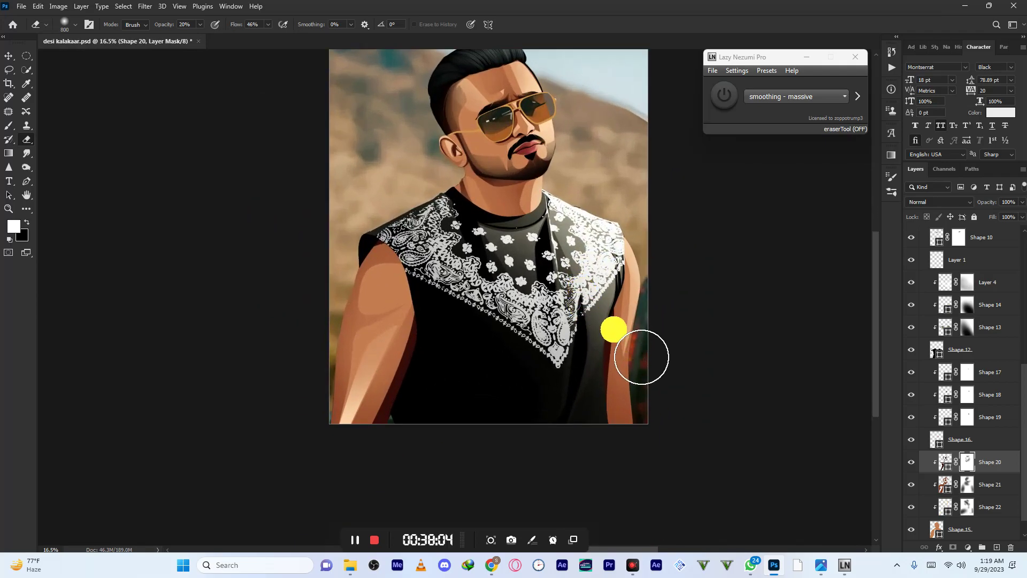
key("bracketright")
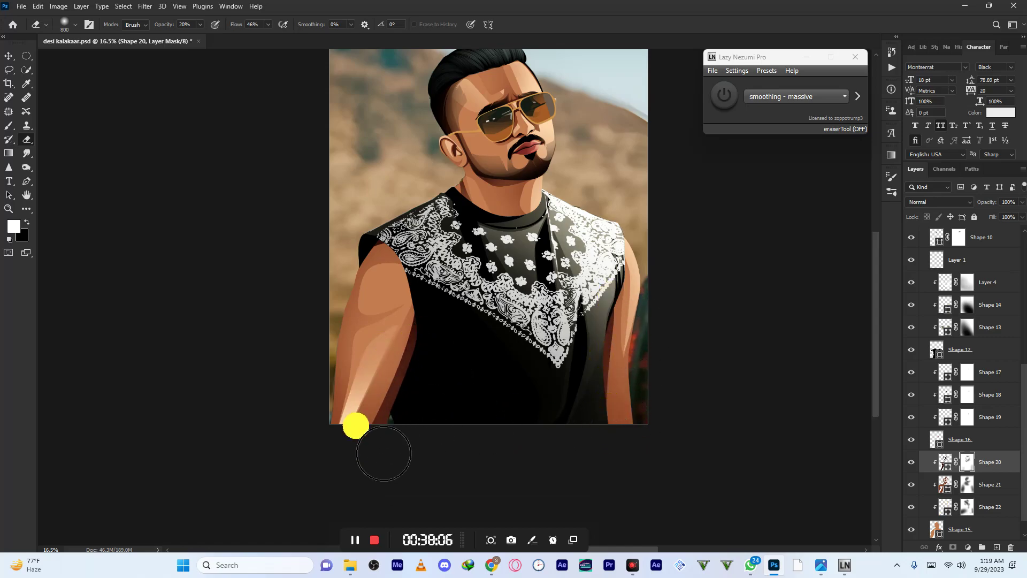
scroll(471, 209, "down", 1)
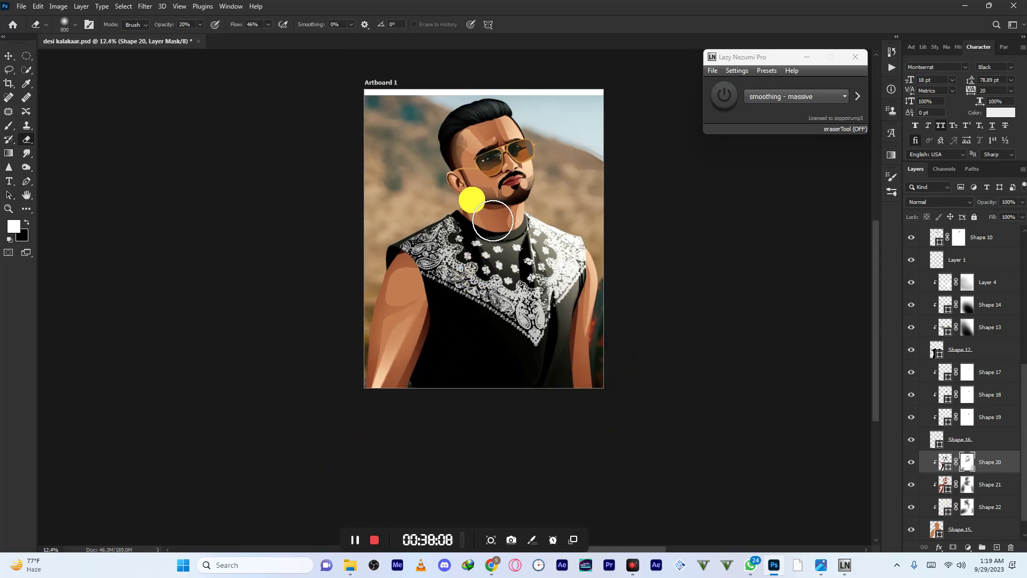
scroll(588, 210, "down", 1)
- Reduce the Eraser brush to 400 px and blend the face shading further in the Shape 20 mask
scroll(570, 184, "up", 3)
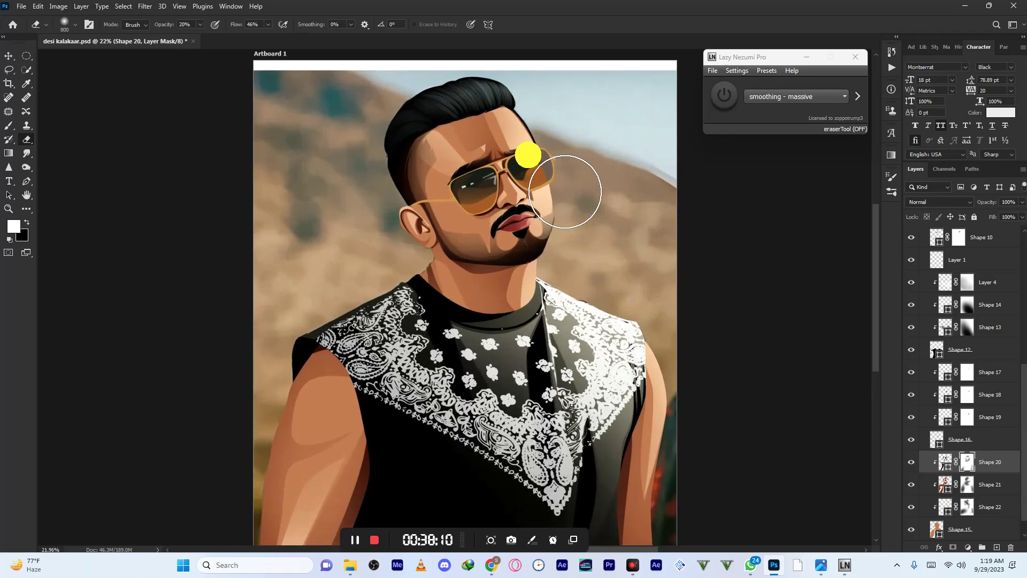
scroll(537, 236, "up", 2)
key("bracketleft")
key("bracketleft")
key("bracketleft")
key("bracketleft")
scroll(557, 257, "down", 3)
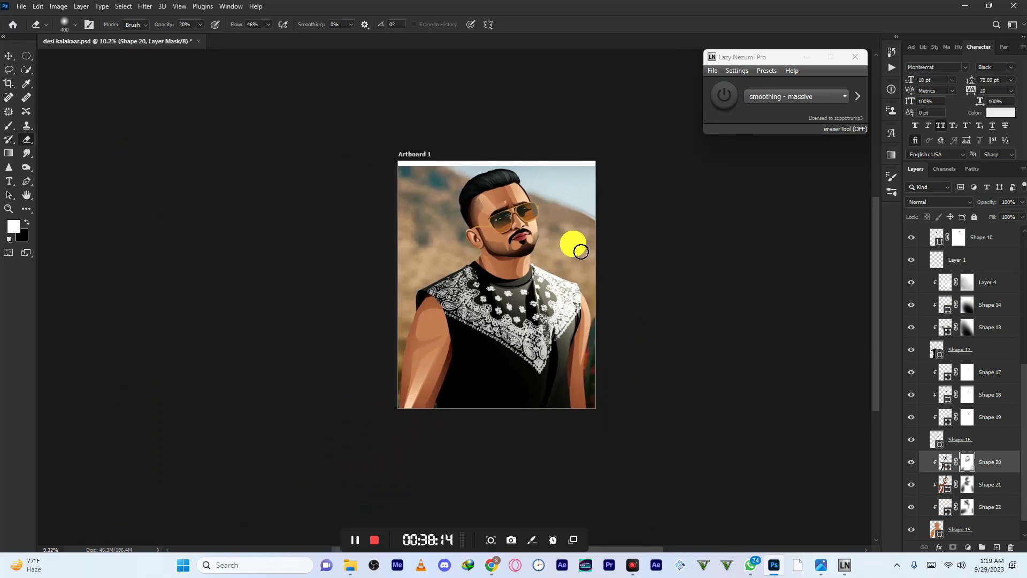
scroll(581, 251, "down", 1)
scroll(584, 254, "up", 1)
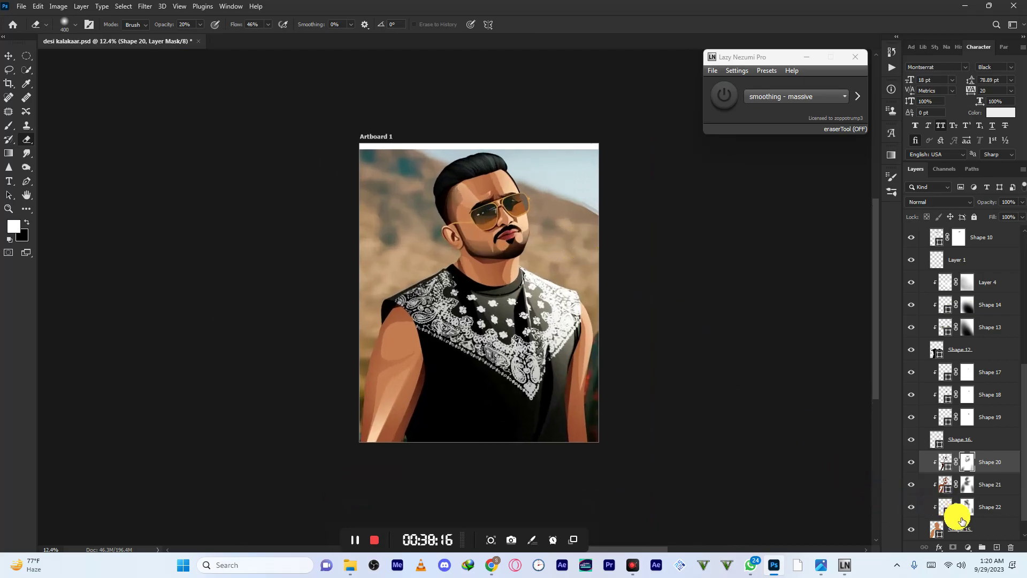
- Create a new clipped layer directly above Shape 15 and sample a reddish brown from the neck for the Brush tool
left_click(989, 529)
left_click(996, 548)
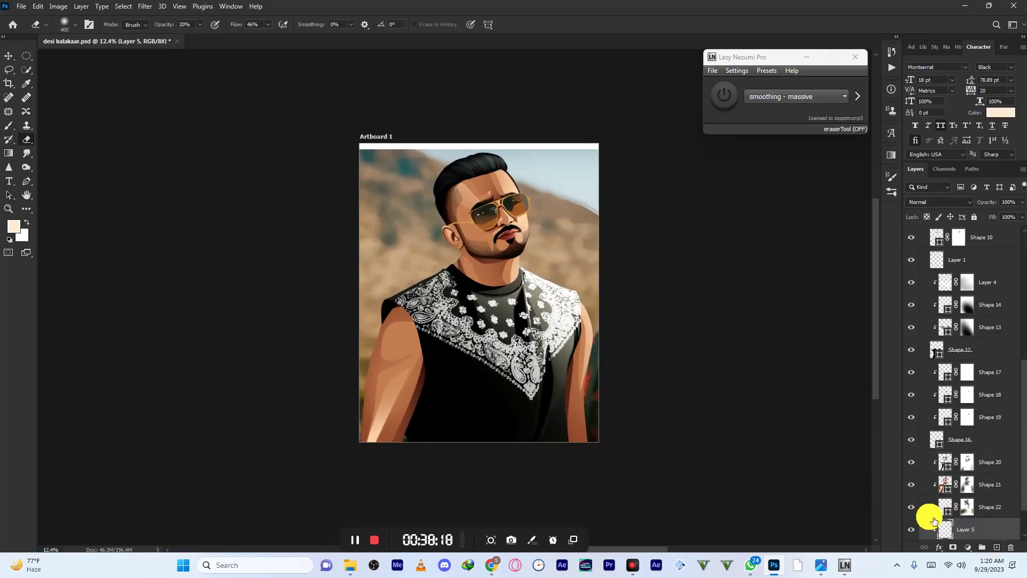
scroll(375, 265, "up", 2)
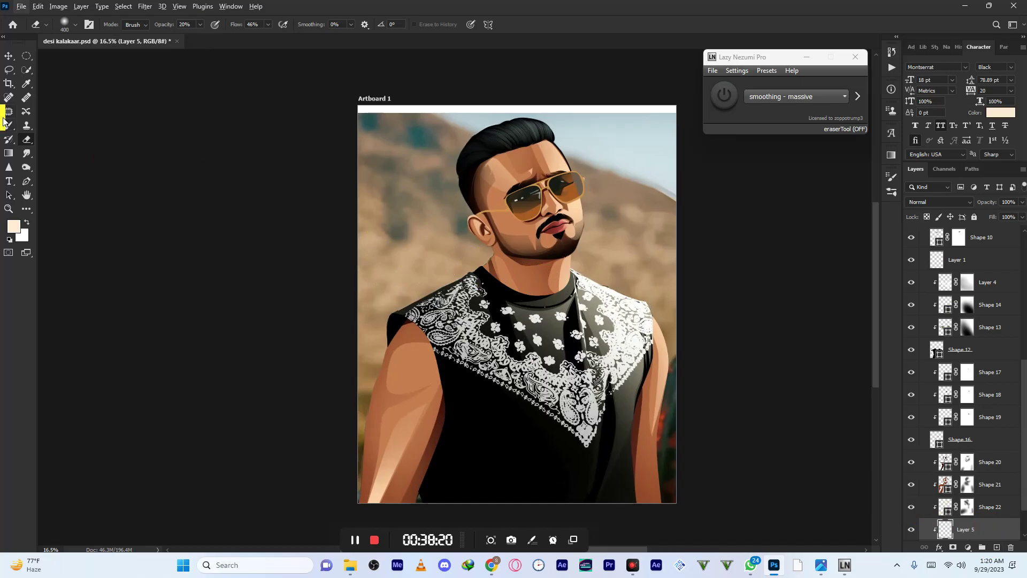
left_click(4, 122)
left_click(536, 277, "alt")
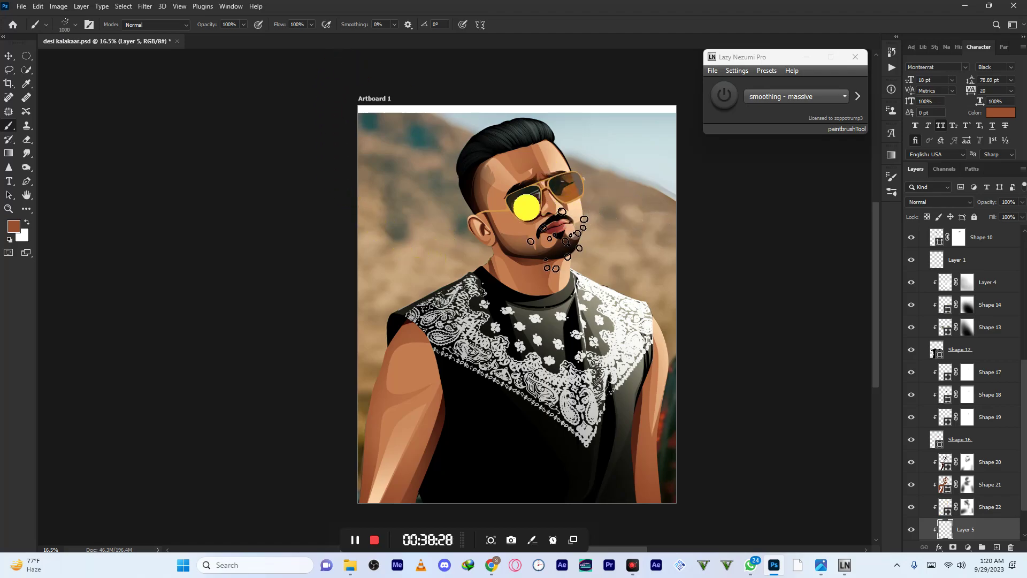
- Choose a soft round brush at 1500 px and paint soft brown shading over the neck and arms on Layer 5
right_click(506, 233)
scroll(636, 416, "up", 3)
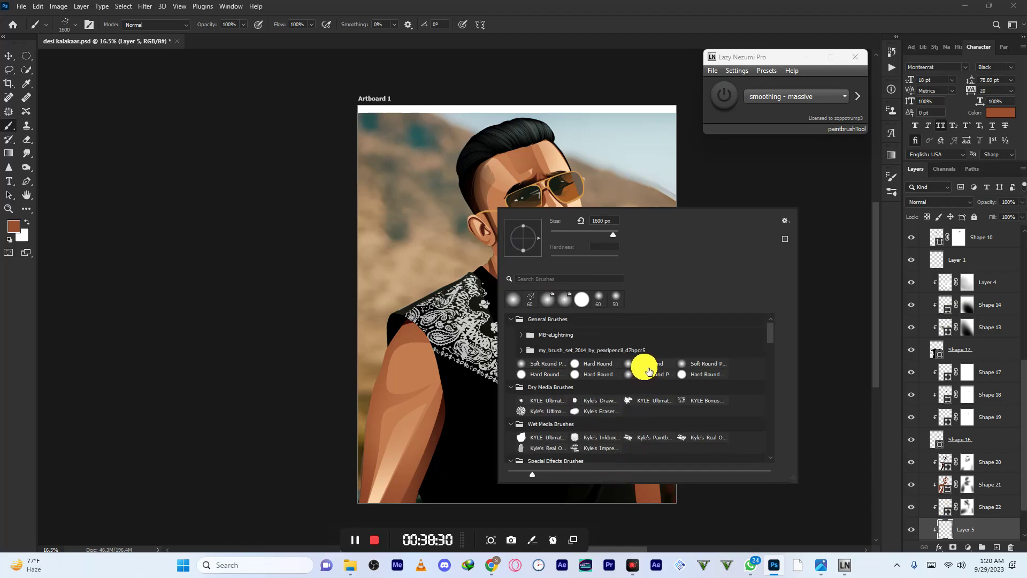
left_click(545, 5)
key("[")
left_click(515, 262)
scroll(399, 198, "down", 2)
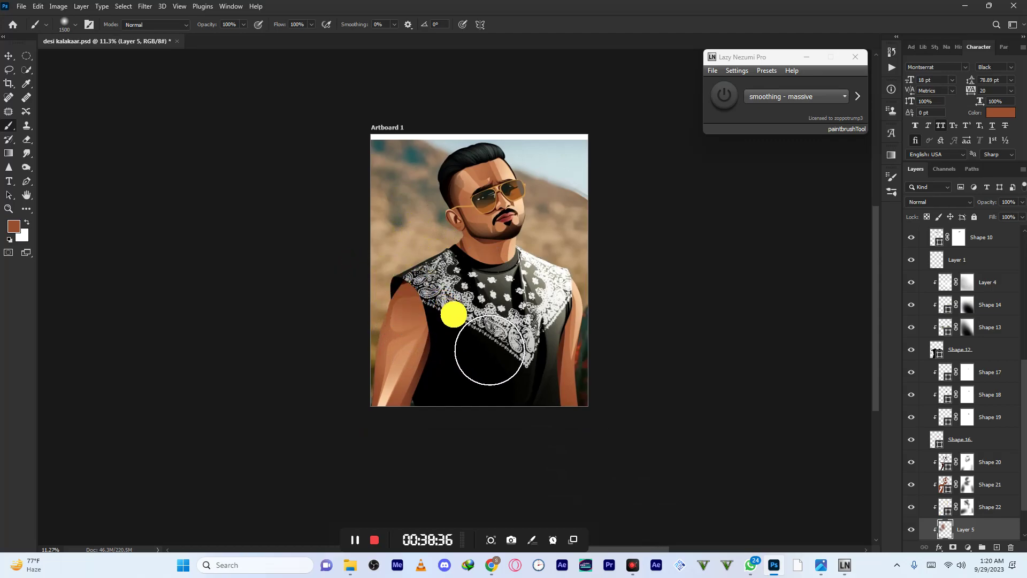
mouse_move(500, 388)
left_mouse_down()
mouse_move(493, 410)
mouse_move(576, 358)
mouse_move(570, 418)
left_mouse_up()
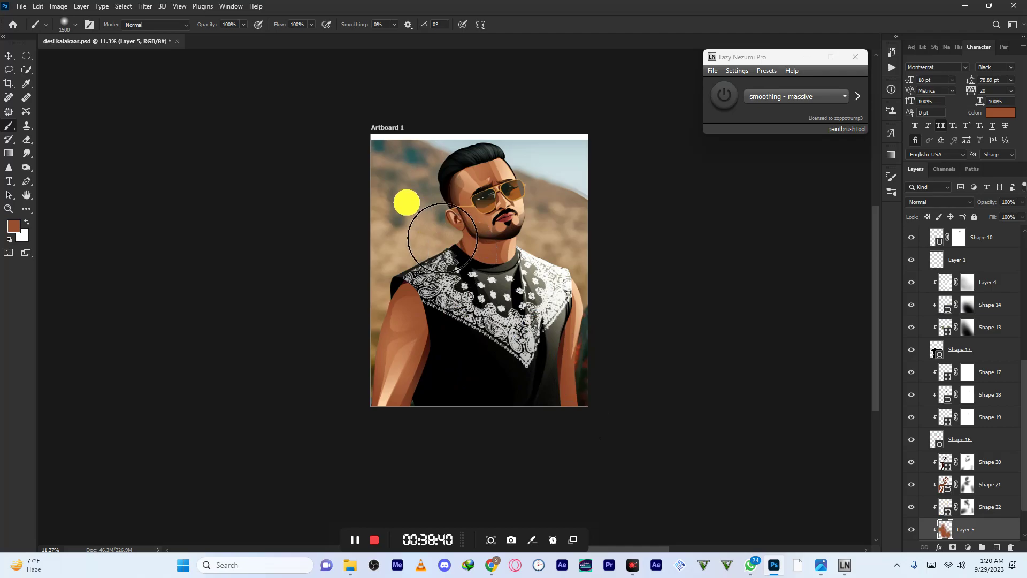
- Hide the background photo layer below Shape 15
scroll(463, 225, "down", 3)
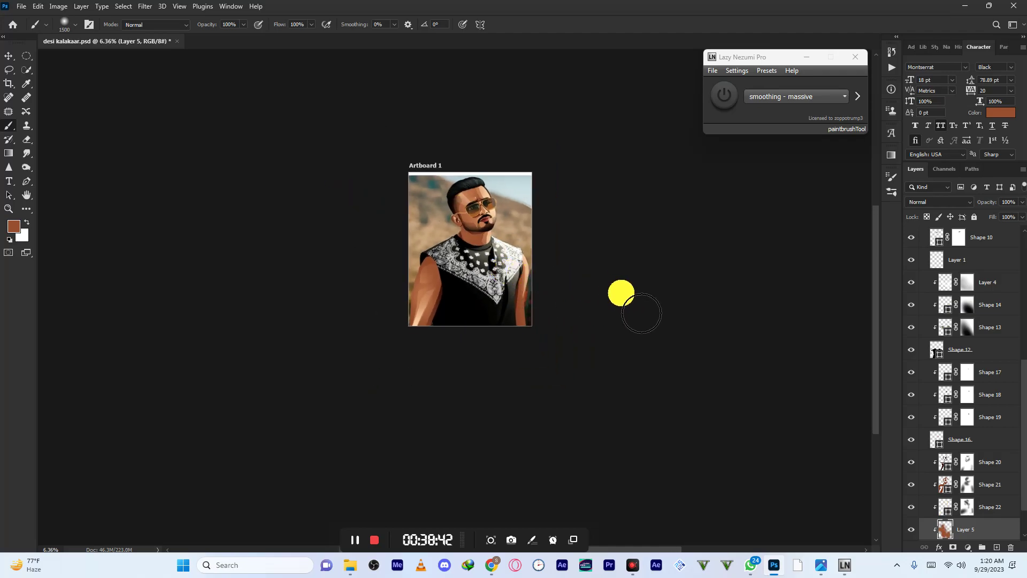
scroll(927, 462, "down", 1)
left_click(914, 532)
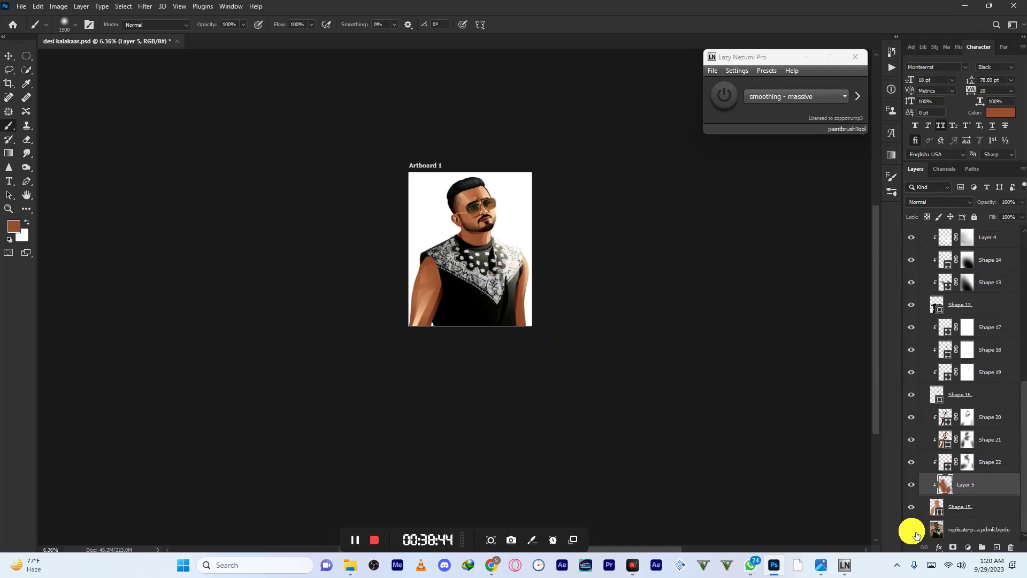
- Show the background photo layer again and lower Layer 5's opacity to 84%
left_click(913, 531)
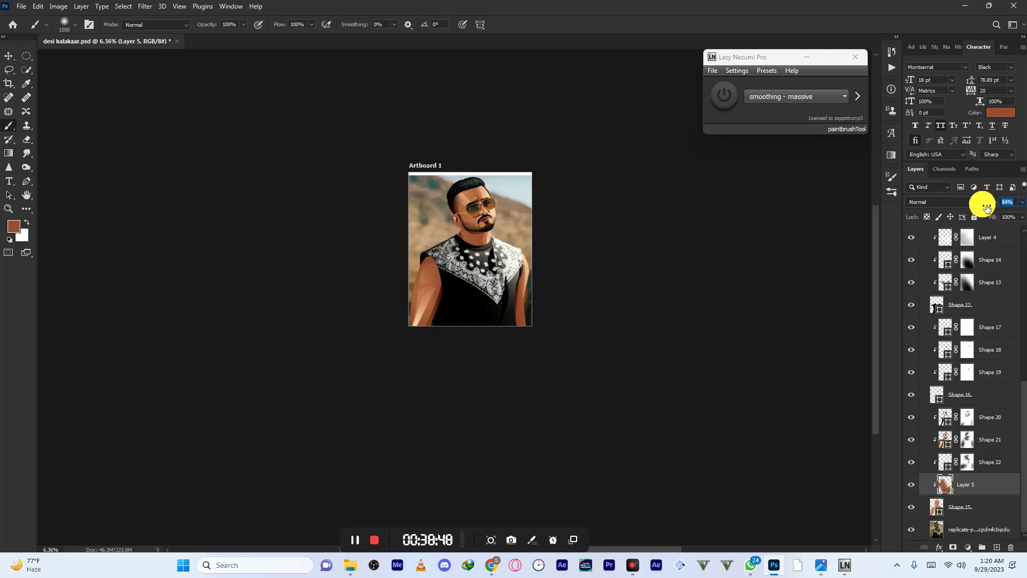
scroll(470, 218, "up", 2)
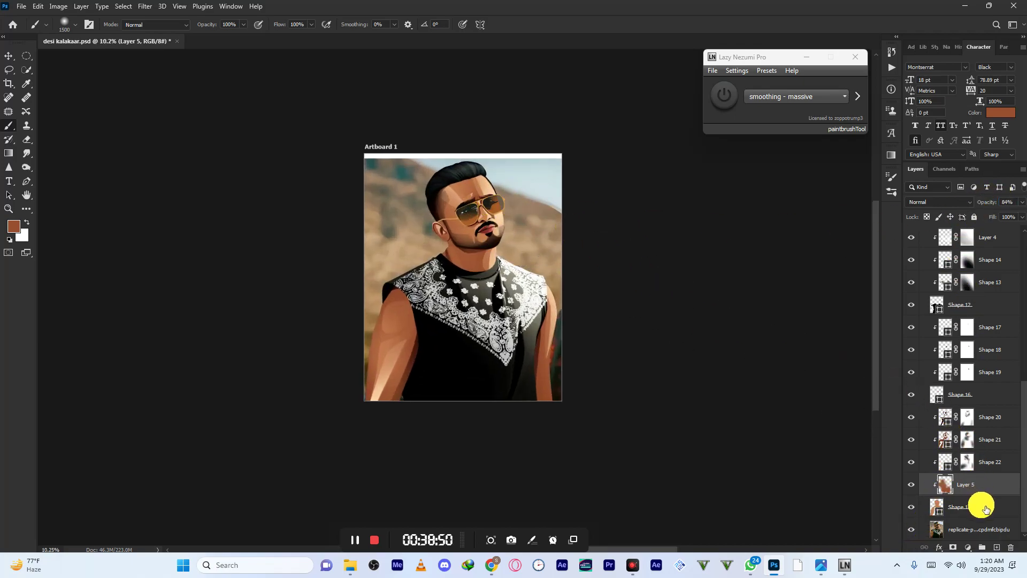
- Group the layers from Shape 15 up to Shape 20, duplicate the group and merge the copy into one pixel layer
left_click(987, 509)
left_click(992, 423, "shift")
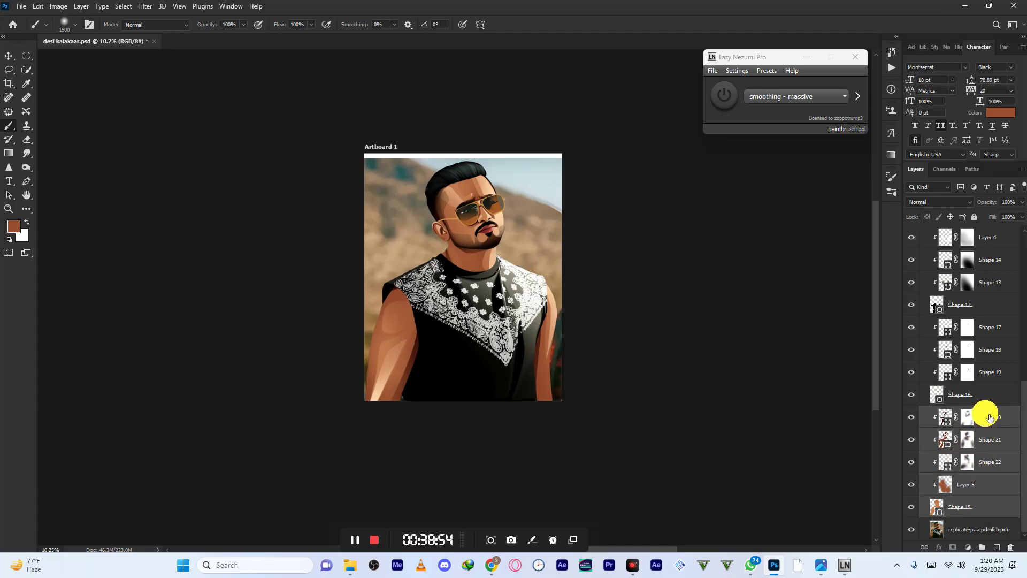
key("ctrl+g")
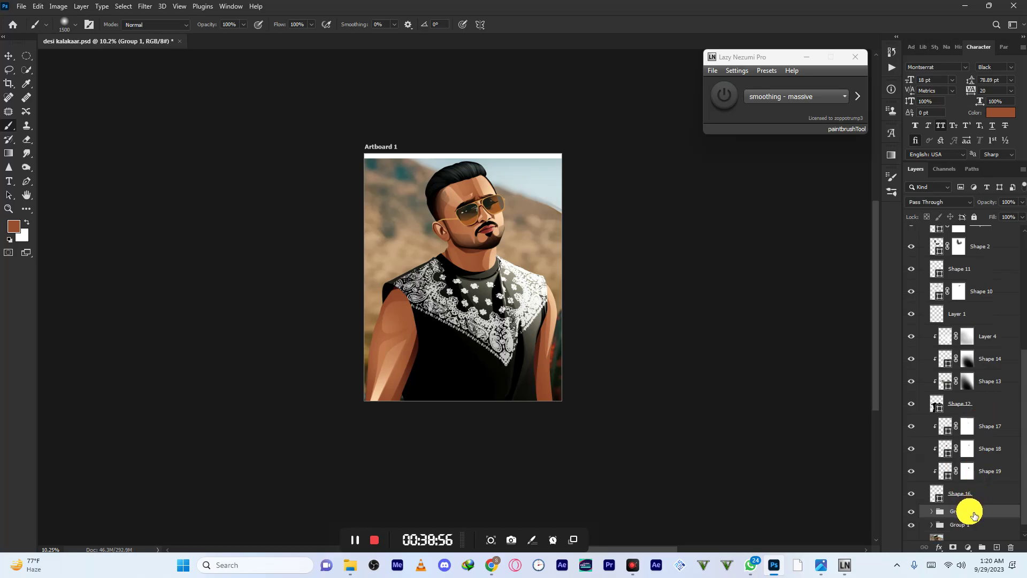
right_click(968, 510)
left_click(947, 422)
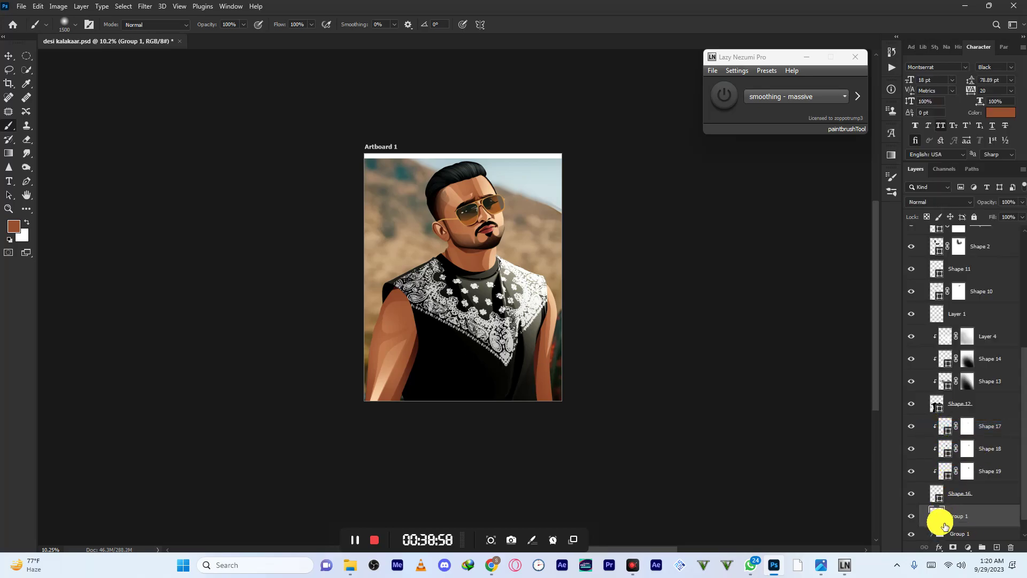
- Hide the original skin group and load the merged Group 1 layer's outline as a selection
left_click(913, 520)
left_click(913, 520)
left_click(945, 525, "ctrl")
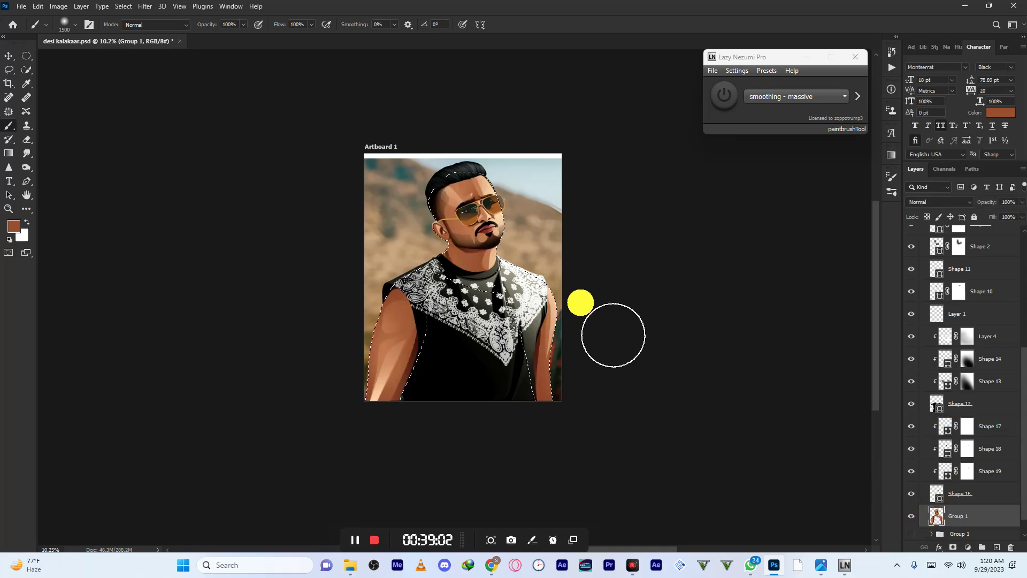
- Choose the Mixer Brush tool and clean its loaded colour
scroll(589, 314, "up", 5)
scroll(455, 182, "up", 4)
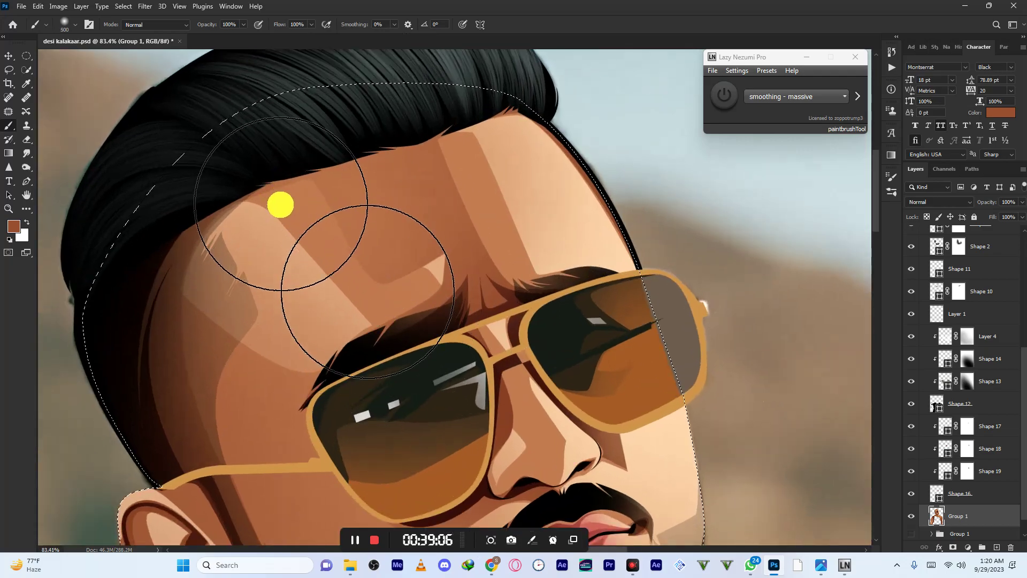
left_click(27, 207)
right_click(25, 208)
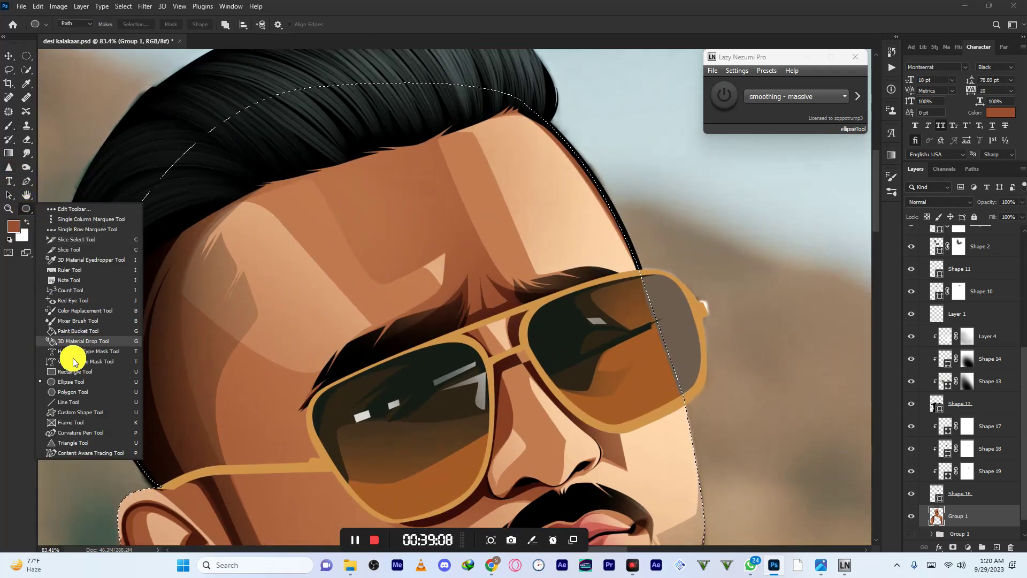
left_click(75, 321)
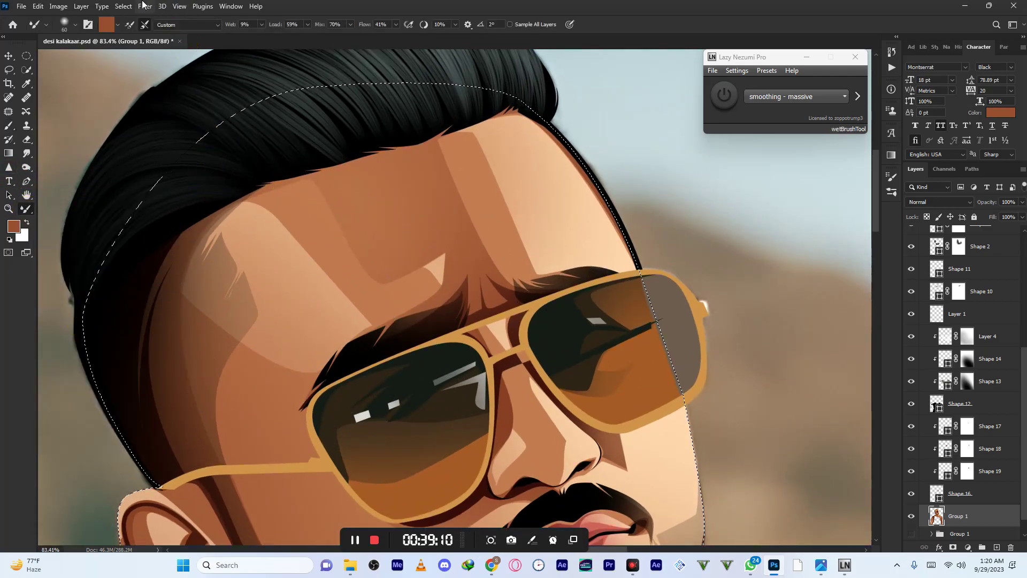
left_click(117, 25)
left_click(138, 48)
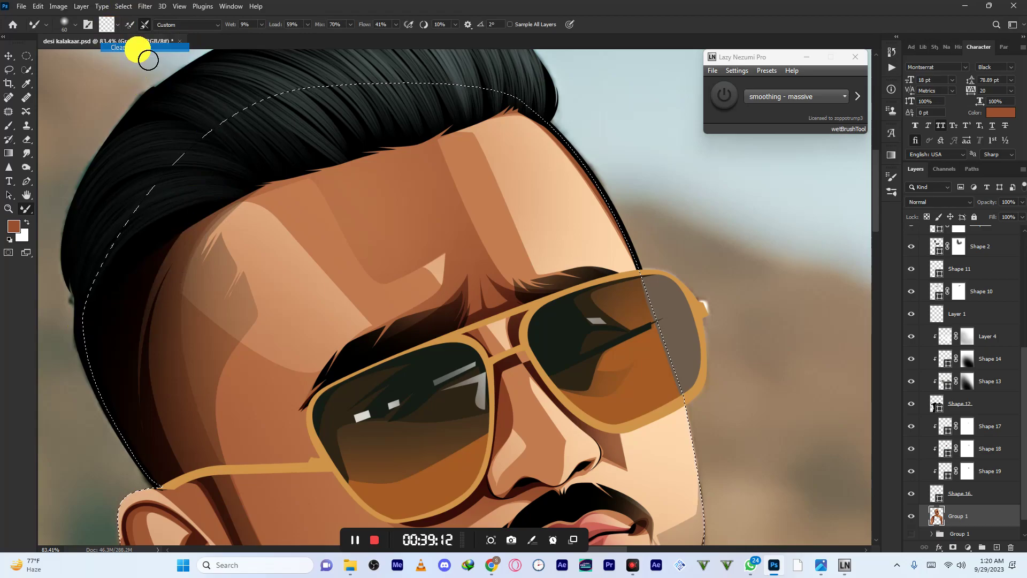
- Enlarge the Mixer Brush to 400 px and blend the hard-edged shading on the left side of the forehead
key("bracketright")
key("bracketright")
key("bracketright")
key("bracketright")
key("bracketright")
key("bracketright")
key("bracketright")
key("bracketright")
key("bracketright")
key("bracketright")
key("bracketleft")
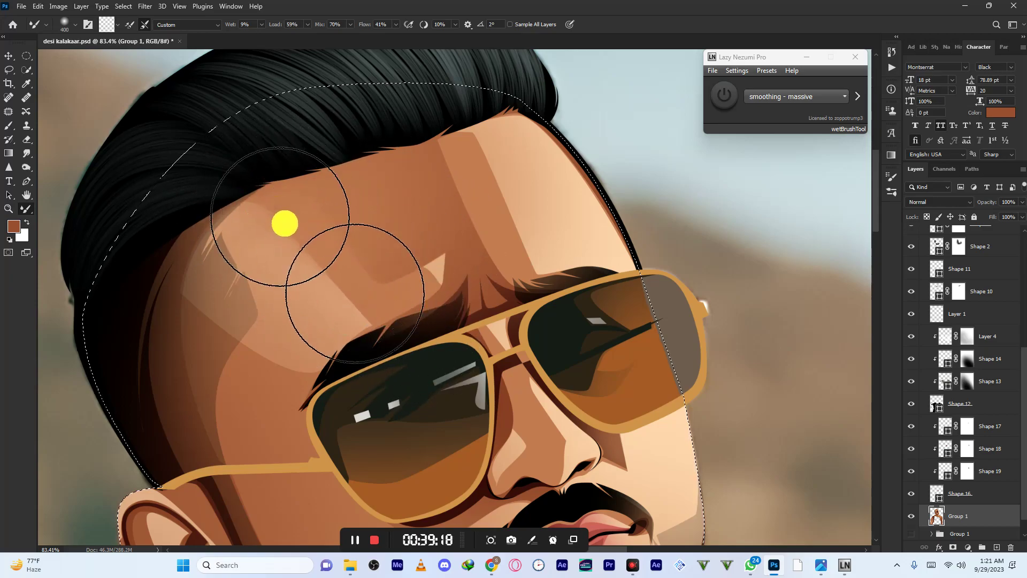
mouse_move(359, 279)
left_mouse_down()
mouse_move(308, 230)
mouse_move(253, 201)
mouse_move(305, 185)
mouse_move(271, 209)
mouse_move(335, 260)
mouse_move(367, 254)
mouse_move(370, 291)
mouse_move(322, 248)
mouse_move(344, 268)
mouse_move(341, 277)
mouse_move(381, 195)
left_mouse_up()
scroll(381, 195, "down", 4)
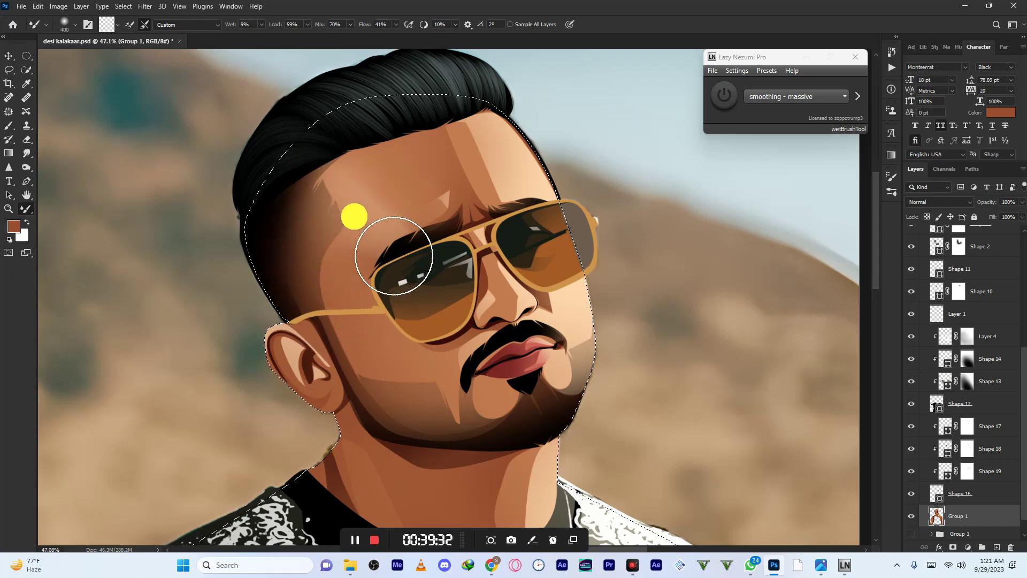
- Blend the highlight edges on the right side of the forehead with the Mixer Brush at 300 to 500 px
scroll(353, 215, "down", 5)
scroll(420, 215, "up", 5)
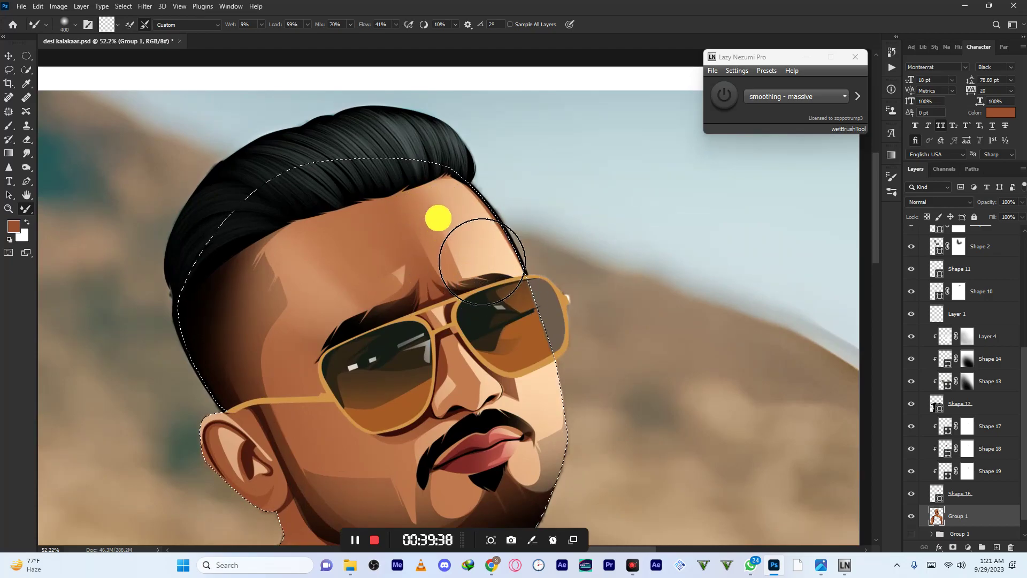
scroll(439, 218, "up", 2)
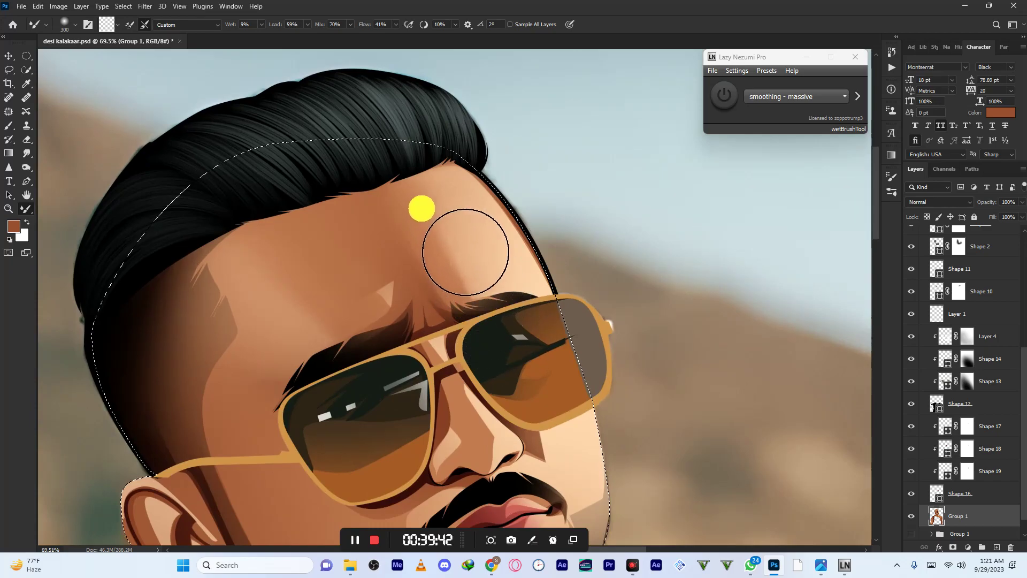
scroll(418, 203, "down", 4)
scroll(438, 189, "up", 2)
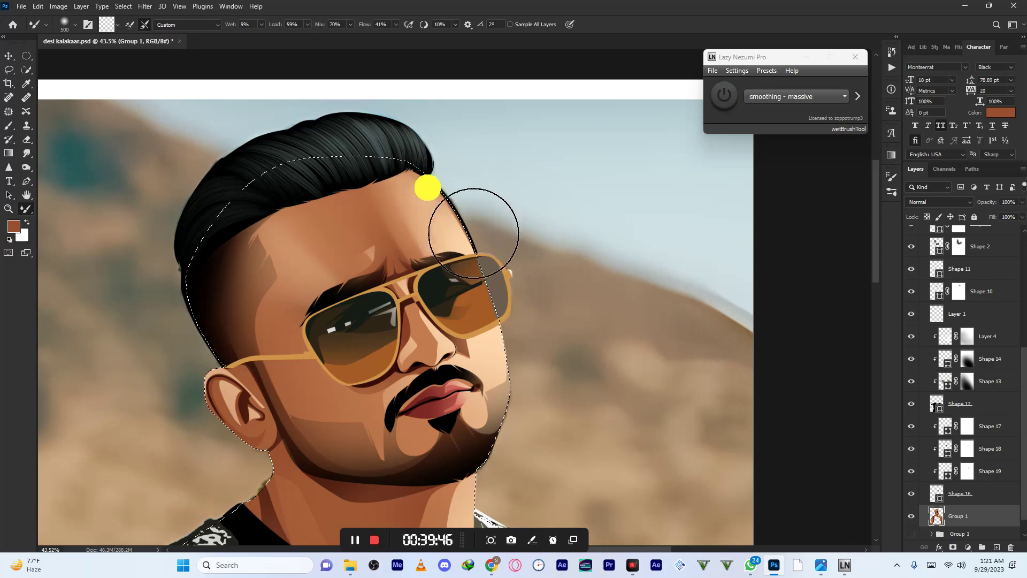
scroll(395, 194, "down", 3)
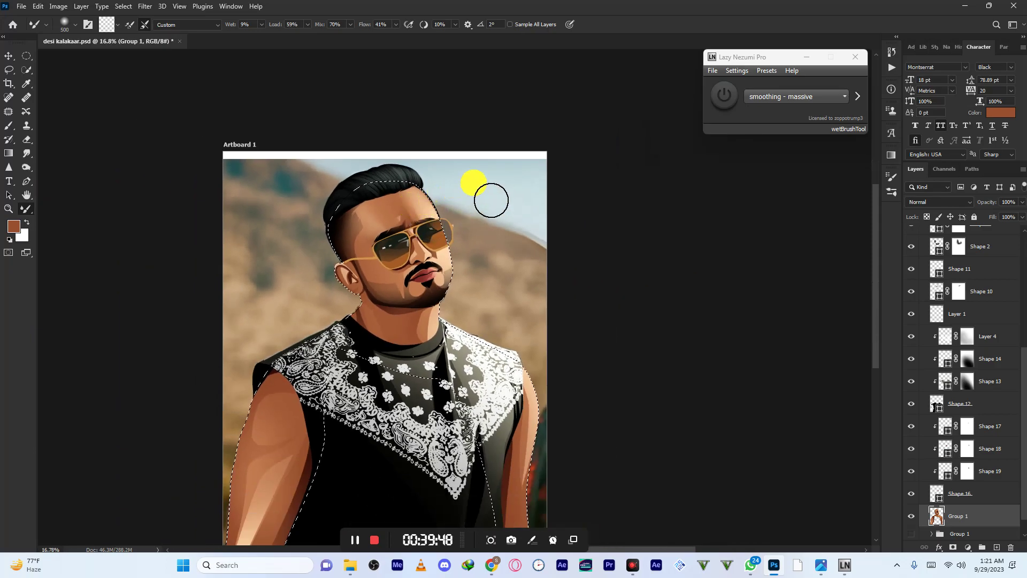
scroll(486, 203, "down", 1)
scroll(532, 199, "up", 3)
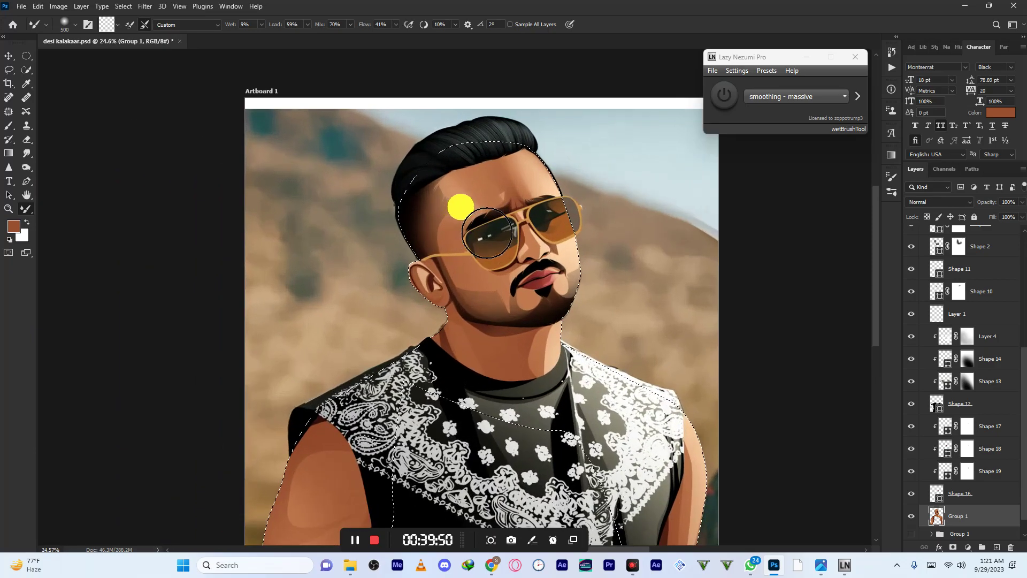
- Refine the small forehead and nose shading with the Mixer Brush reduced to 175 px and 150 px
scroll(459, 208, "up", 5)
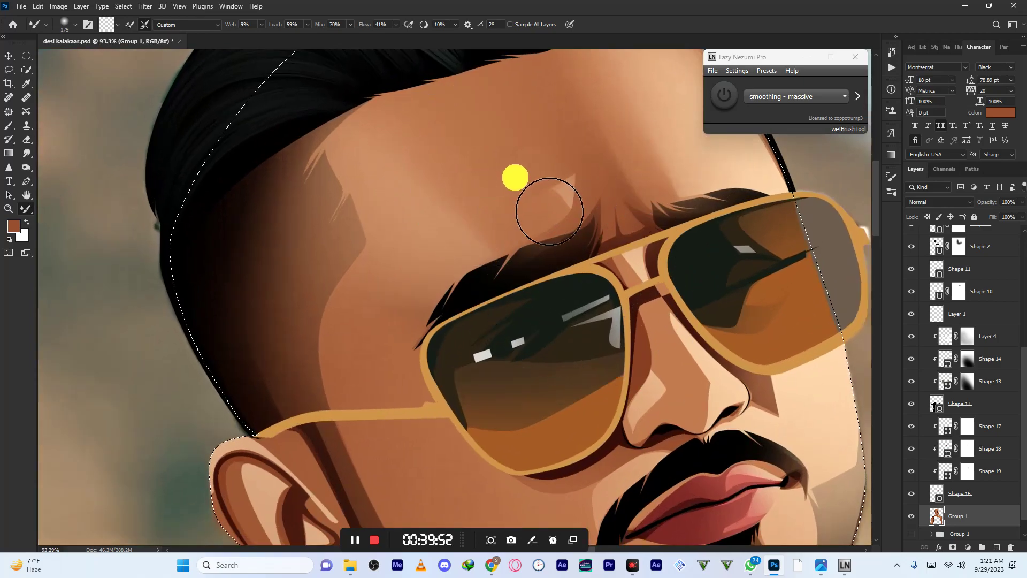
scroll(543, 214, "down", 3)
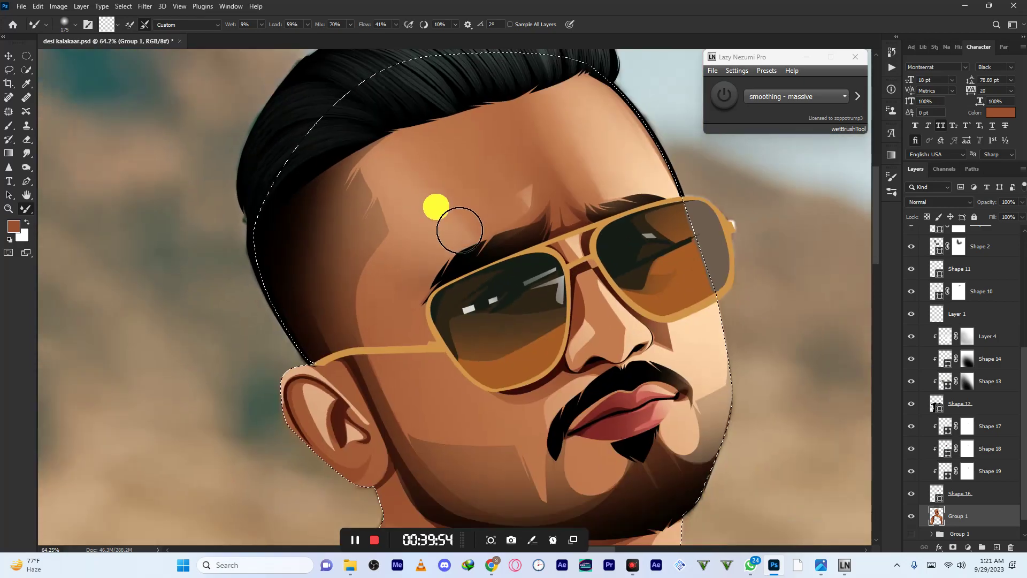
scroll(438, 194, "down", 2)
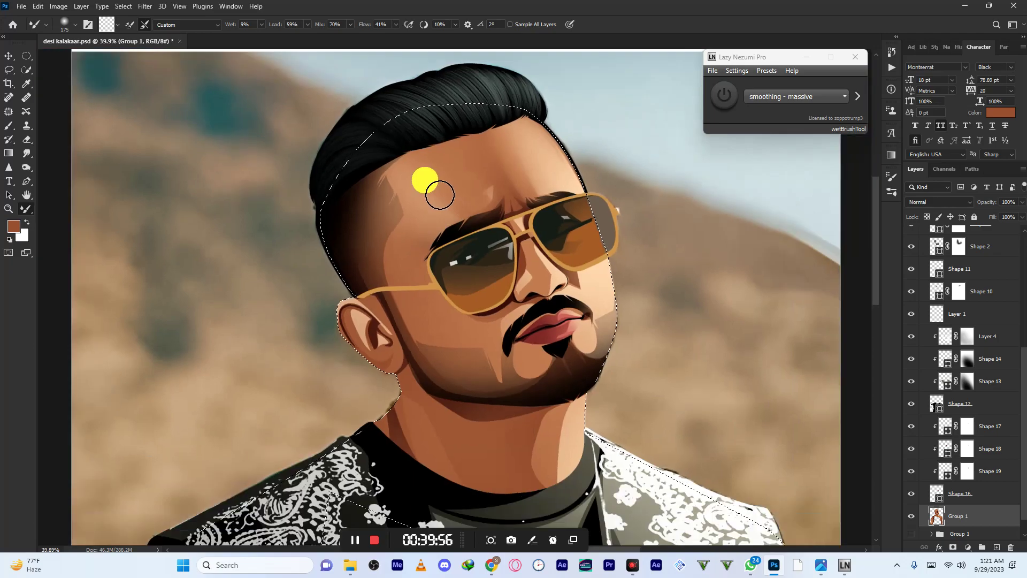
scroll(544, 298, "up", 4)
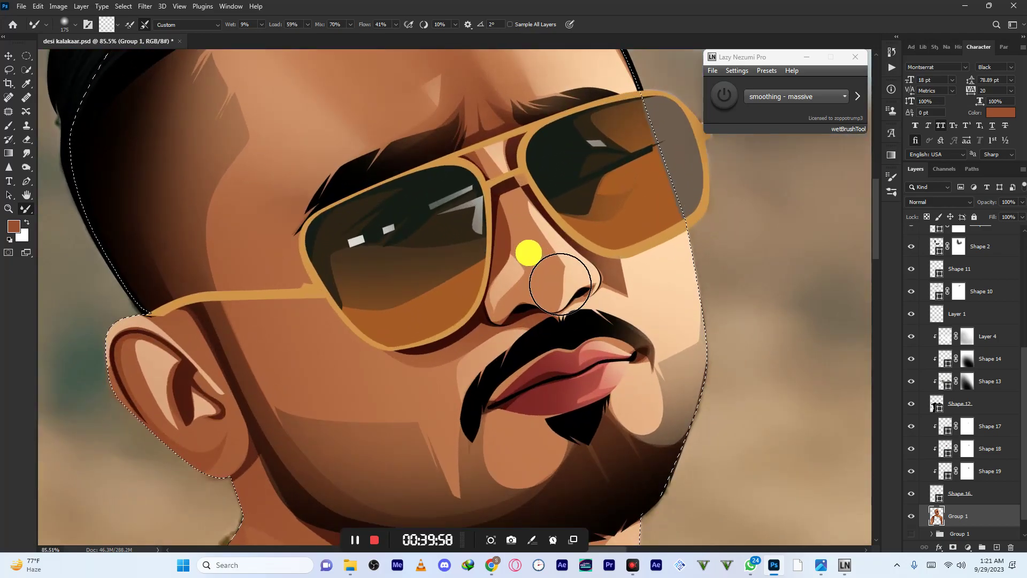
key("bracketleft")
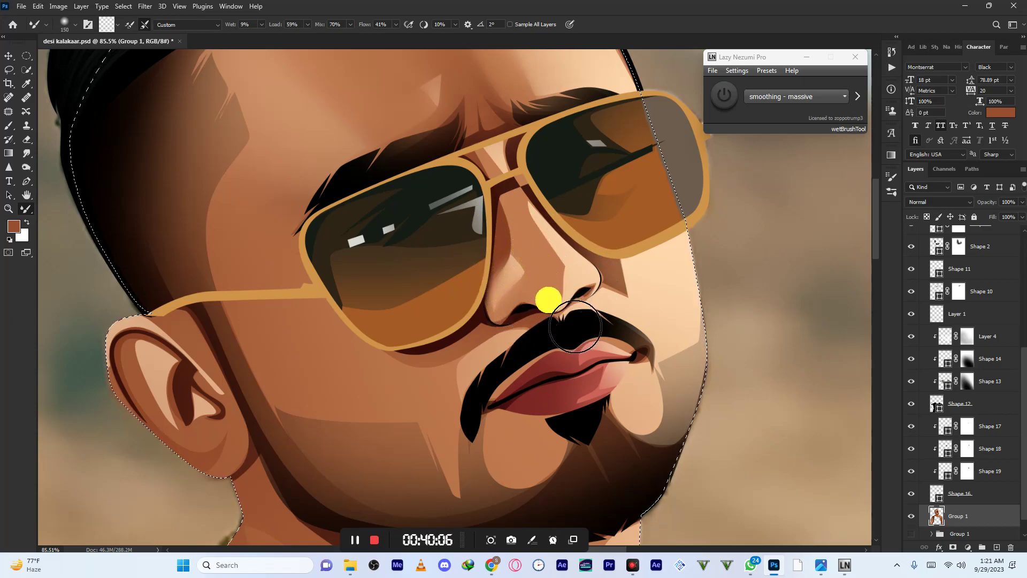
- Enlarge the Mixer Brush to 300 px and smooth the shading on the cheeks
scroll(516, 277, "down", 3)
key("bracketright")
key("bracketright")
key("bracketright")
key("bracketright")
mouse_move(478, 349)
left_mouse_down()
mouse_move(470, 342)
mouse_move(493, 346)
mouse_move(445, 310)
mouse_move(546, 280)
mouse_move(589, 285)
left_mouse_up()
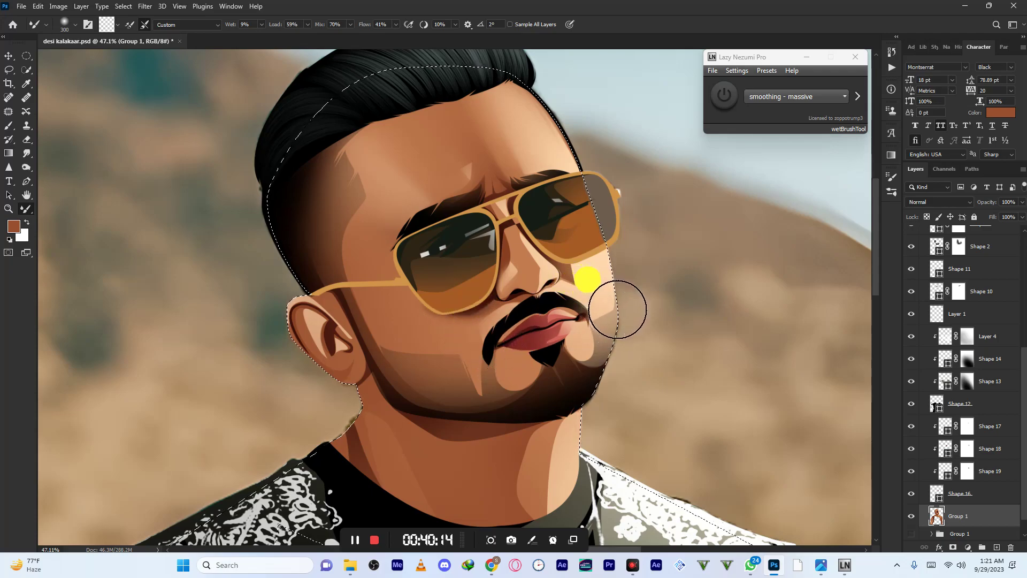
left_click_drag(599, 291, 597, 291)
mouse_move(566, 242)
left_mouse_down()
mouse_move(501, 230)
mouse_move(526, 254)
mouse_move(533, 210)
mouse_move(586, 223)
left_mouse_up()
- Enlarge the Mixer Brush to 500 px and blend the skin tones of the lower face and neck
key("]")
key("]")
key("]")
key("]")
mouse_move(522, 259)
left_mouse_down()
mouse_move(531, 246)
mouse_move(526, 258)
left_mouse_up()
mouse_move(581, 227)
left_mouse_down()
mouse_move(601, 222)
mouse_move(584, 228)
mouse_move(480, 194)
left_mouse_up()
mouse_move(536, 277)
left_mouse_down()
mouse_move(627, 293)
mouse_move(627, 311)
mouse_move(635, 299)
mouse_move(630, 317)
mouse_move(542, 294)
left_mouse_up()
key("]")
left_click_drag(541, 214, 493, 213)
- Blend the shading on both arms with the Mixer Brush at up to 700 px and clear the selection
left_click_drag(488, 363, 498, 345)
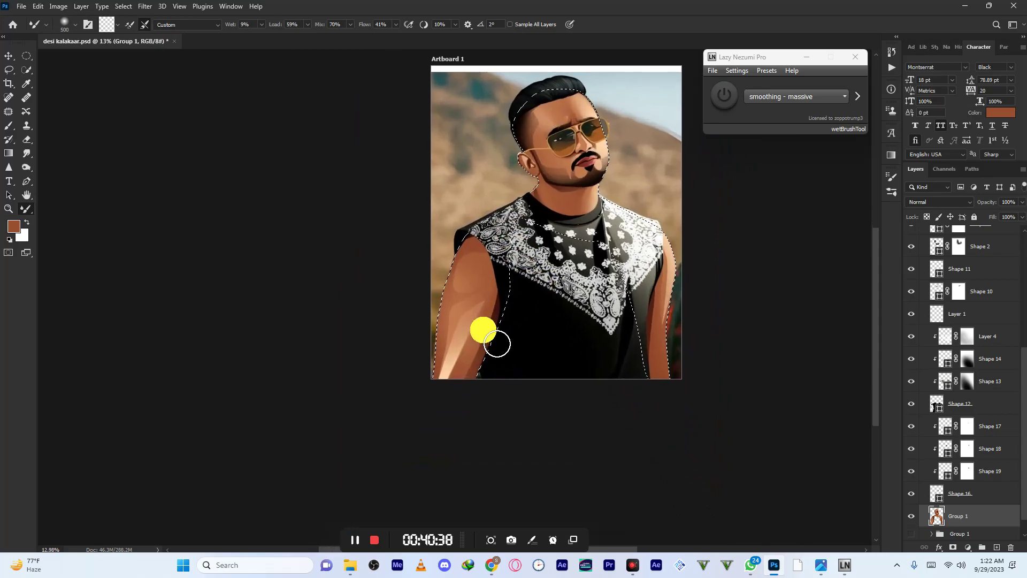
mouse_move(478, 308)
left_mouse_down()
mouse_move(477, 285)
mouse_move(468, 339)
mouse_move(477, 321)
mouse_move(605, 296)
mouse_move(664, 330)
mouse_move(663, 205)
left_mouse_up()
key("bracketleft")
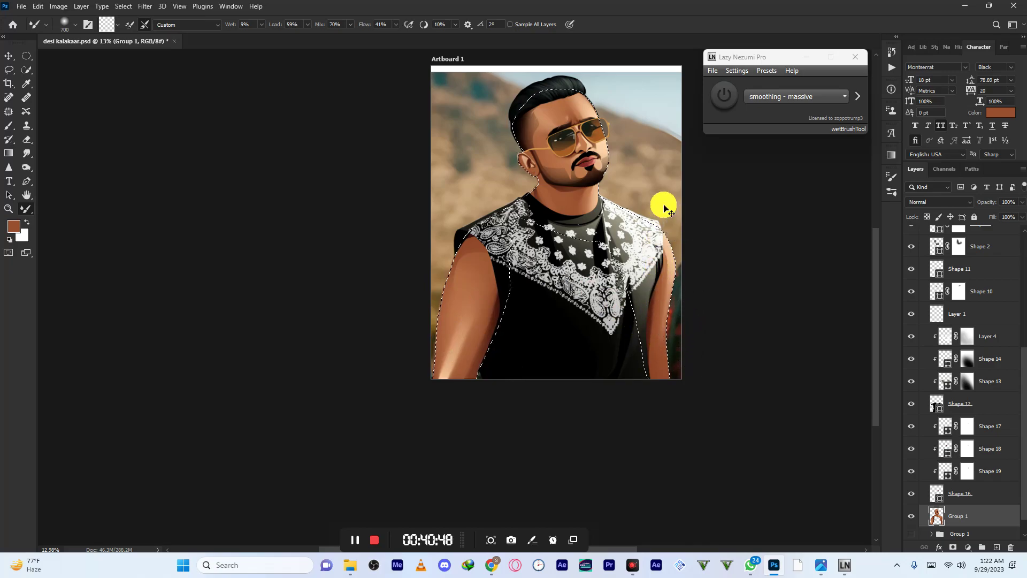
key("ctrl+d")
scroll(537, 175, "down", 6)
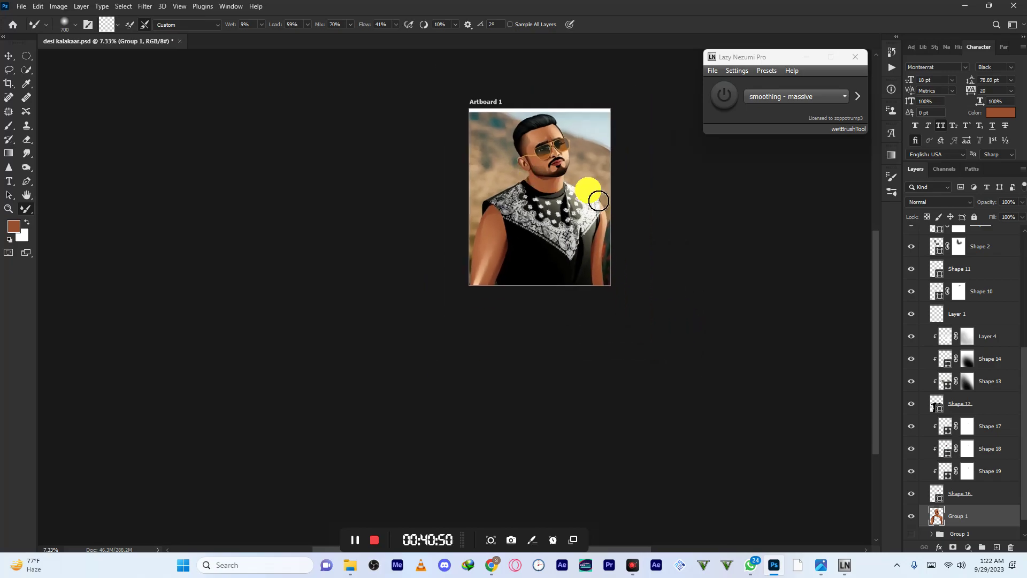
- Show the original skin group, clip the merged Group 1 layer to it and set that layer's opacity to 78%
scroll(932, 420, "down", 1)
scroll(932, 423, "down", 1)
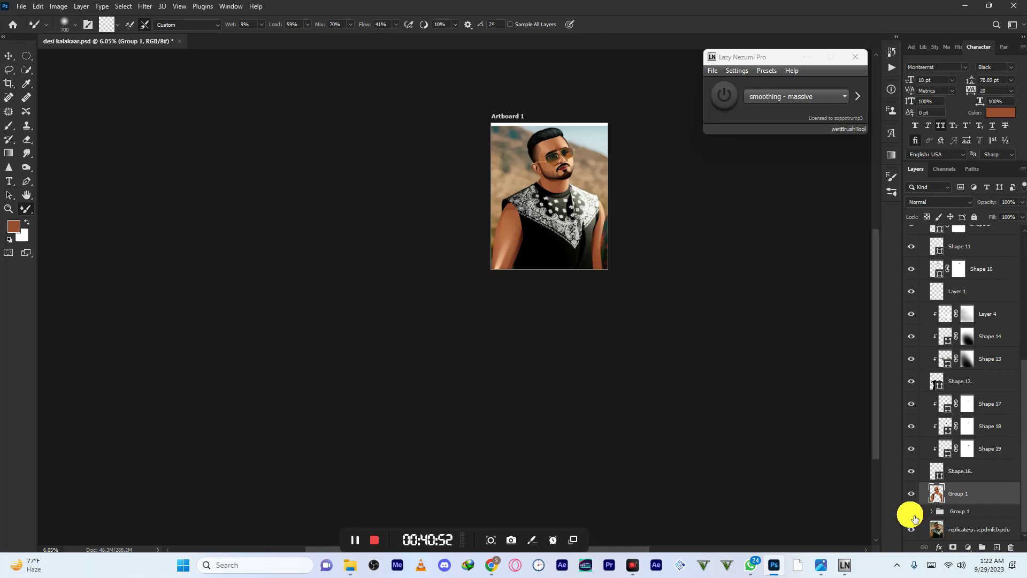
left_click(982, 507, "alt")
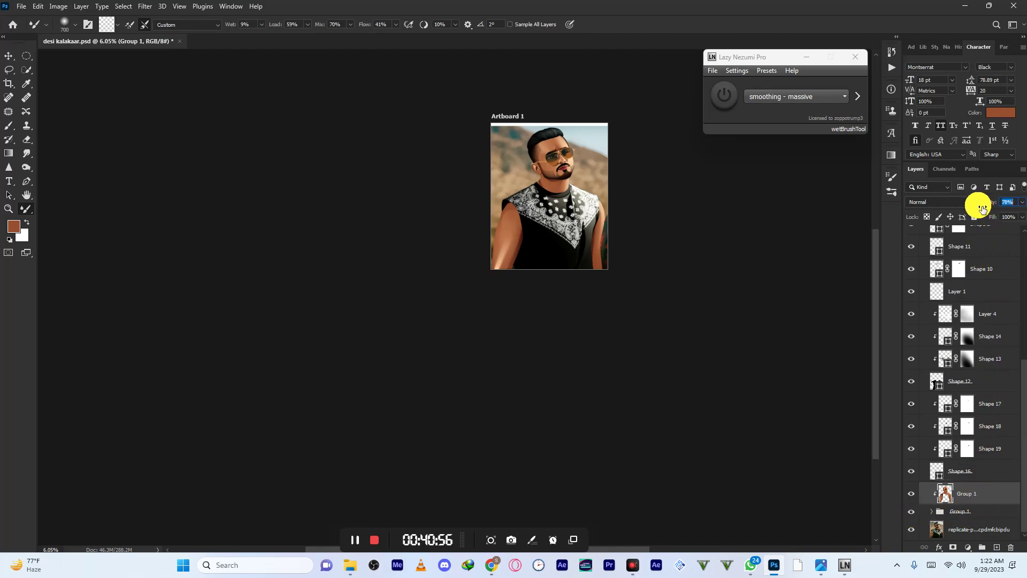
- Hide the background photo layer and inspect the blended figure on the plain white artboard
left_click(912, 530)
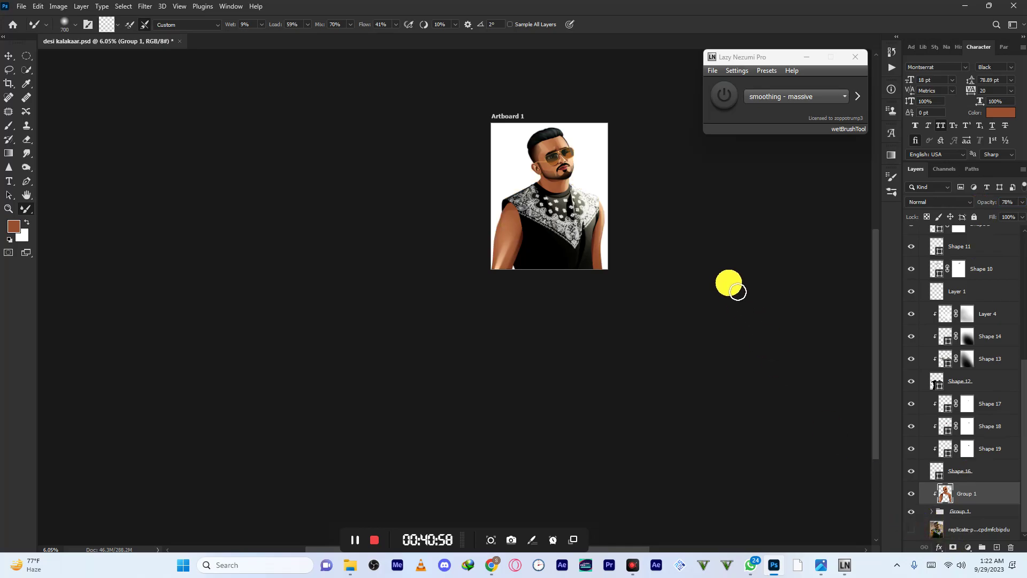
scroll(562, 150, "up", 8)
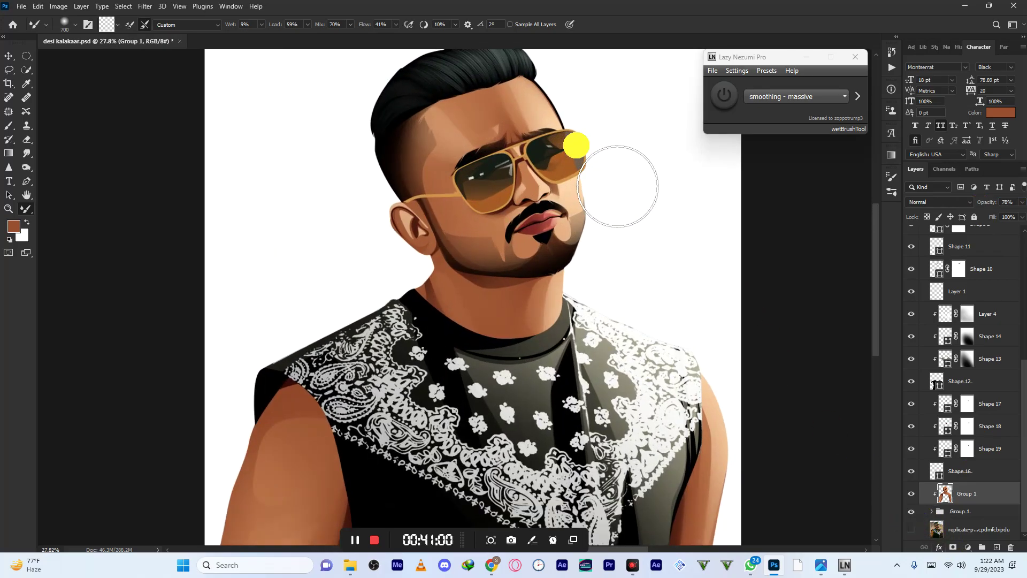
scroll(576, 145, "down", 5)
scroll(530, 210, "up", 3)
scroll(601, 248, "down", 6)
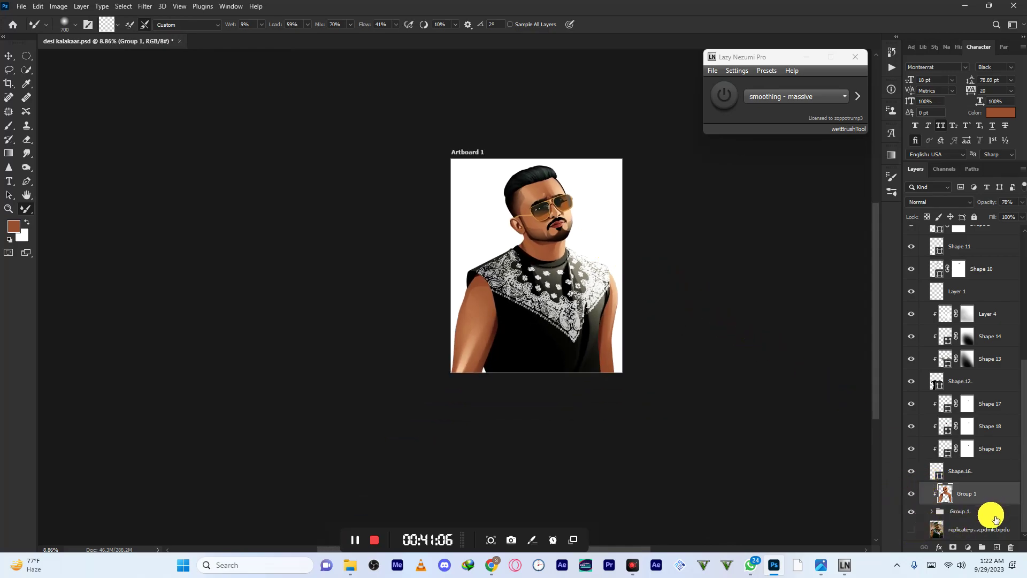
left_click(990, 531)
left_click(967, 547)
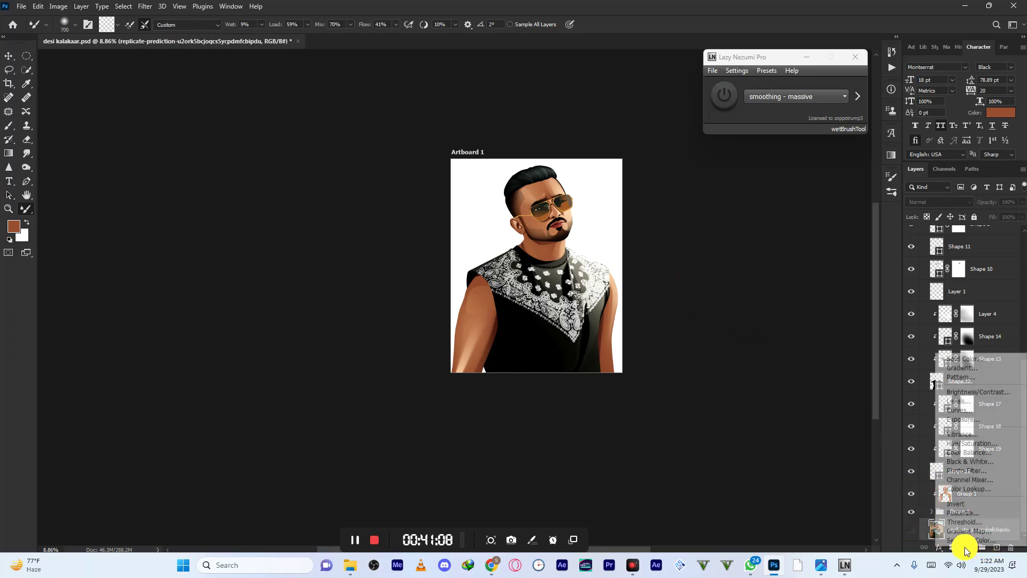
left_click(968, 362)
left_click(534, 347)
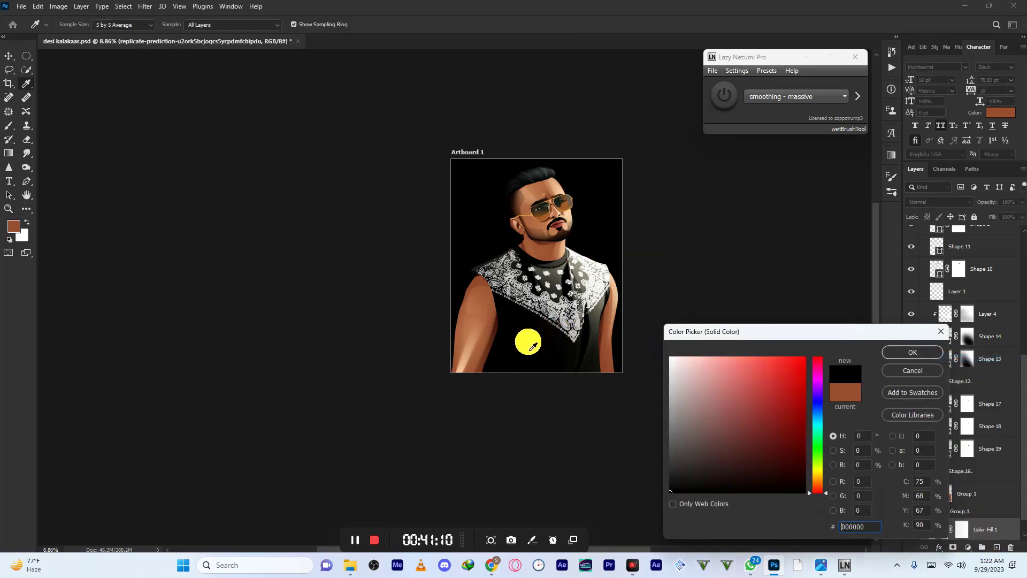
left_click(530, 292)
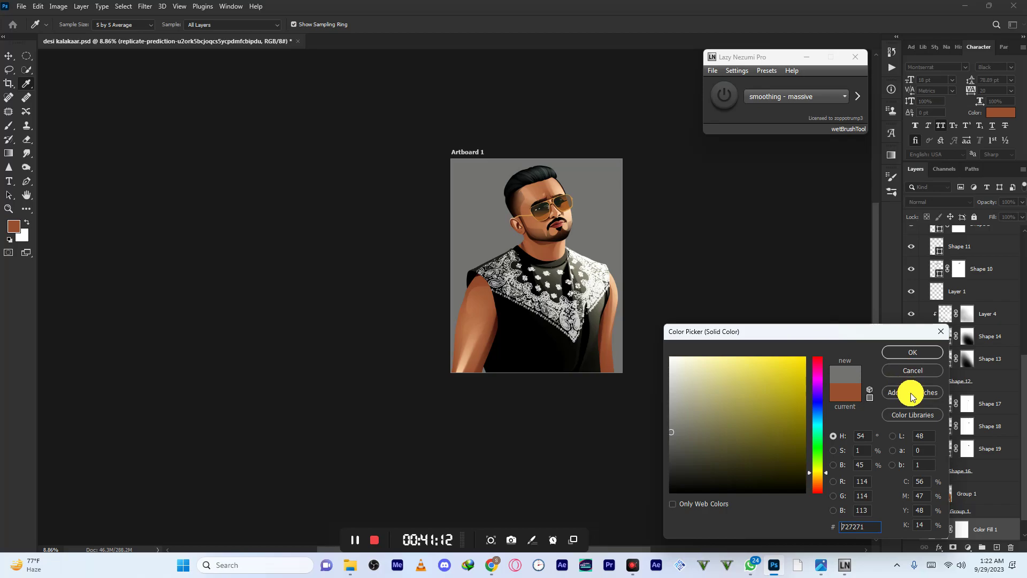
left_click(915, 372)
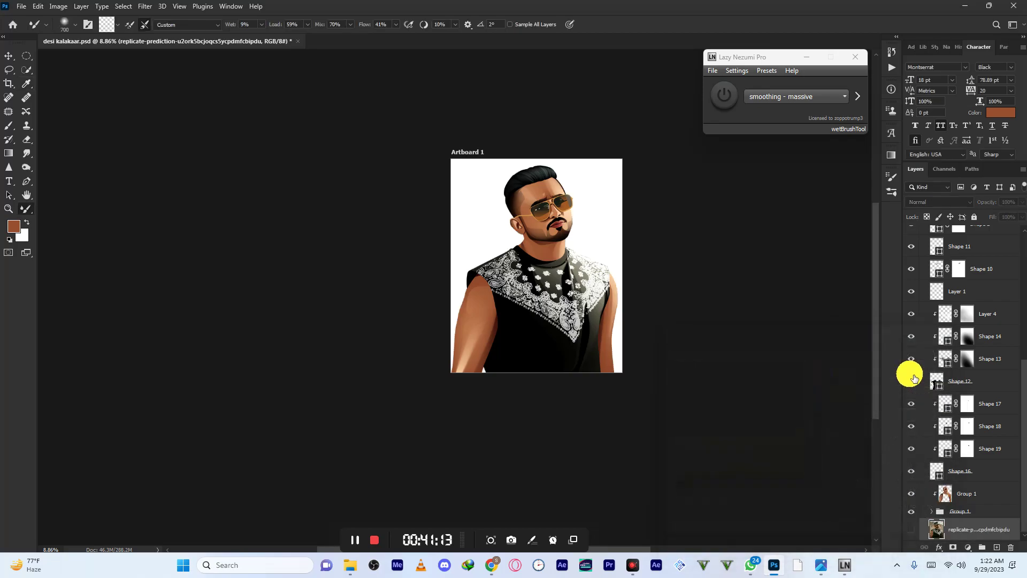
- Check the figure by briefly hiding the skin group and showing the background photo, restoring the visibility of both
left_click(913, 517)
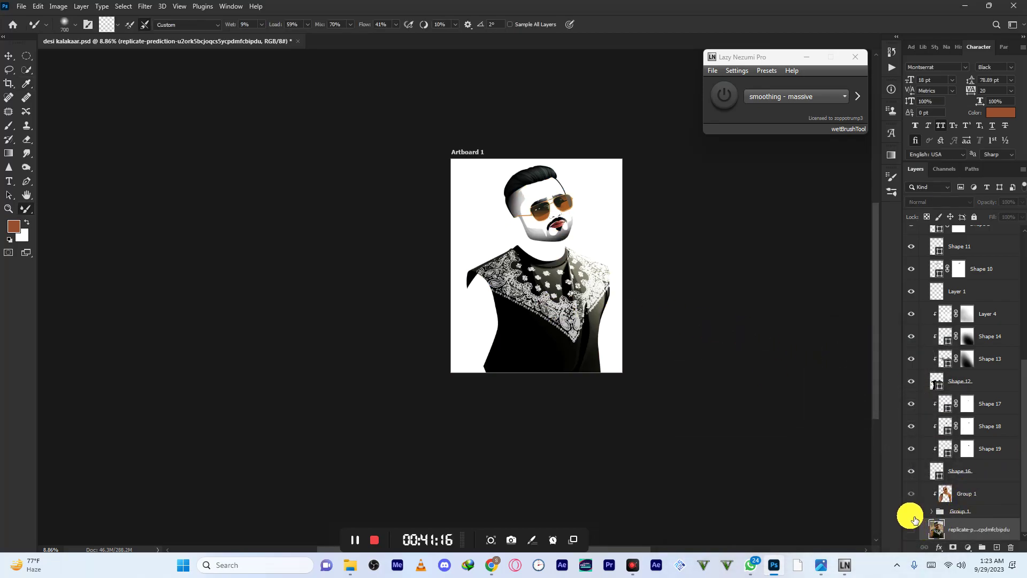
left_click(912, 513)
left_click(913, 529)
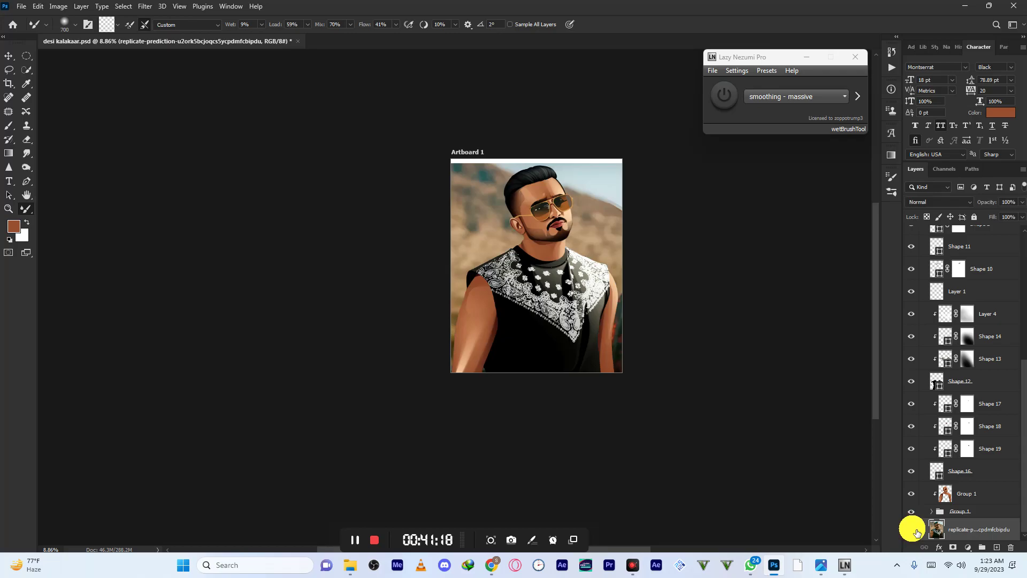
left_click(913, 529)
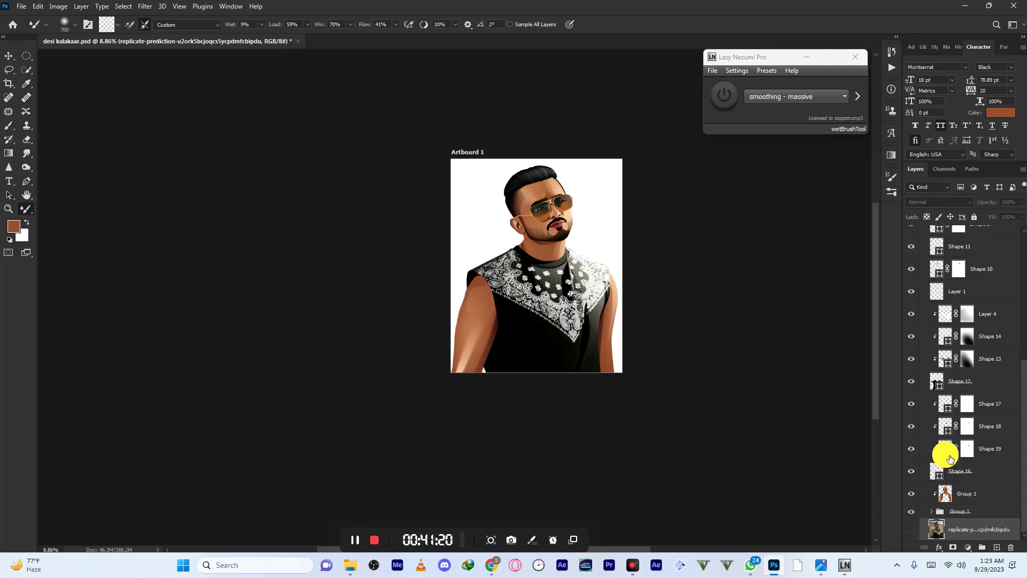
- Ungroup Artboard 1 to release its layers directly into the document
left_click_drag(1024, 437, 1023, 306)
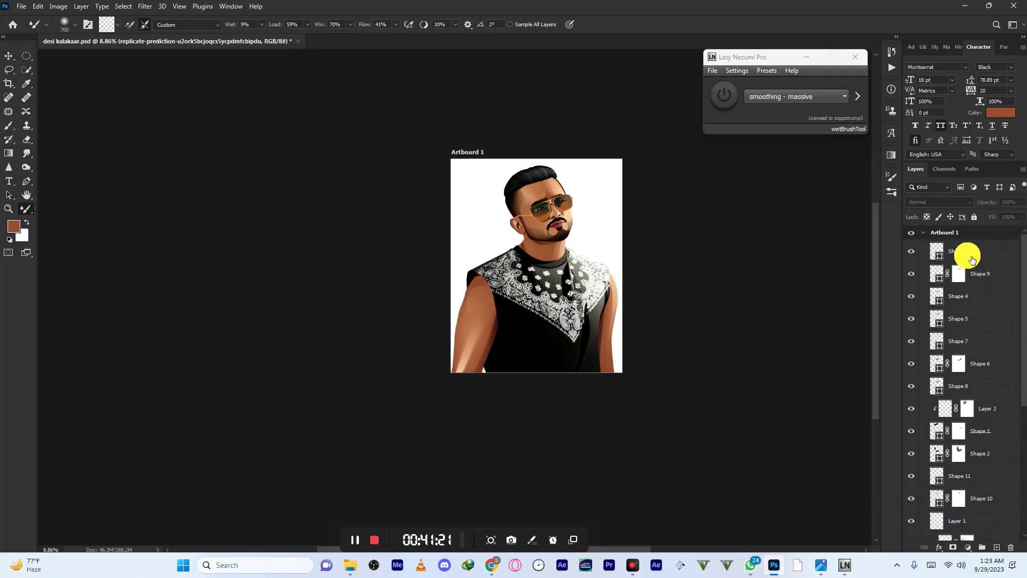
left_click(913, 234)
left_click(960, 239)
left_click(912, 233)
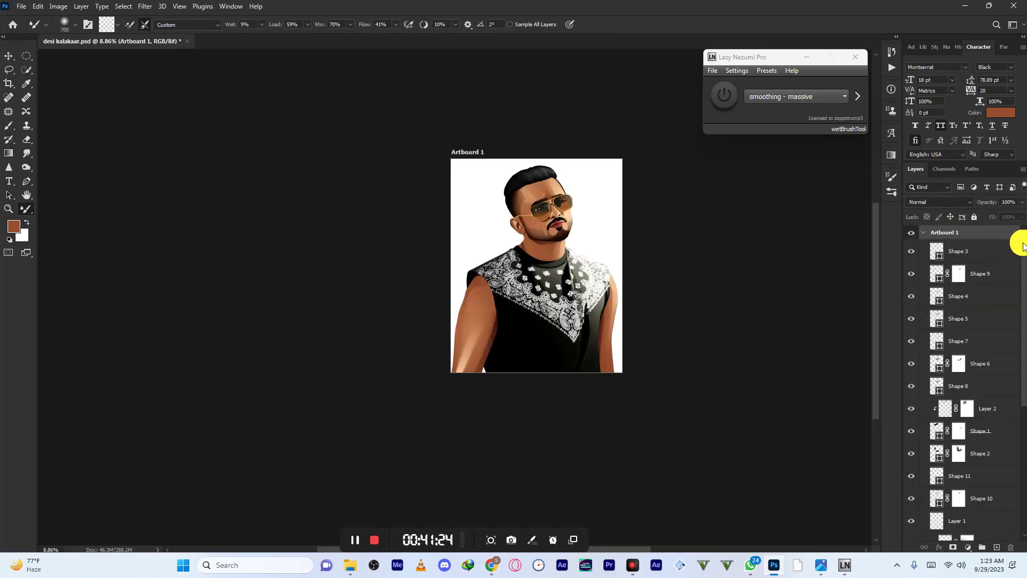
right_click(991, 239)
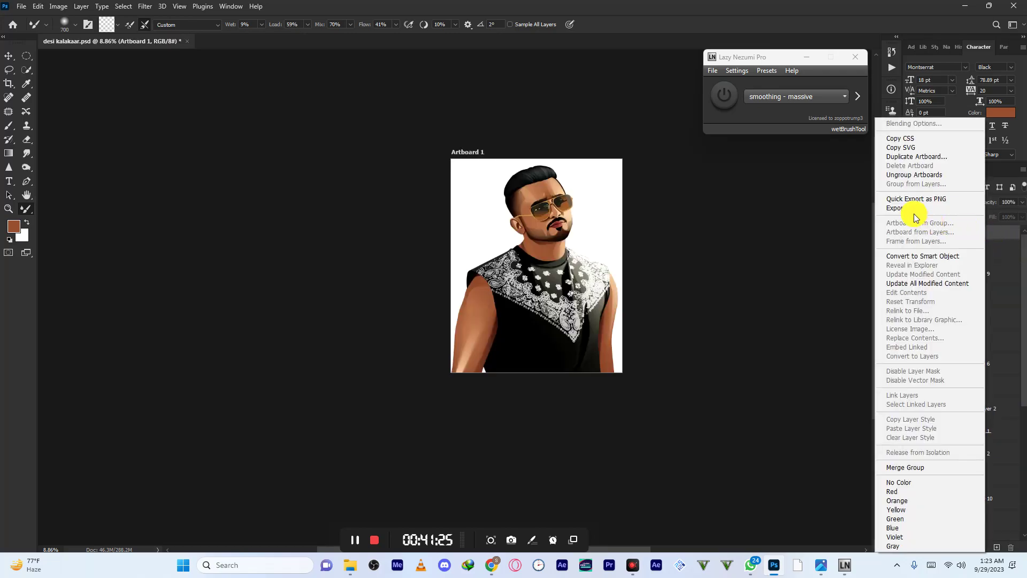
left_click(911, 179)
scroll(1013, 474, "down", 3)
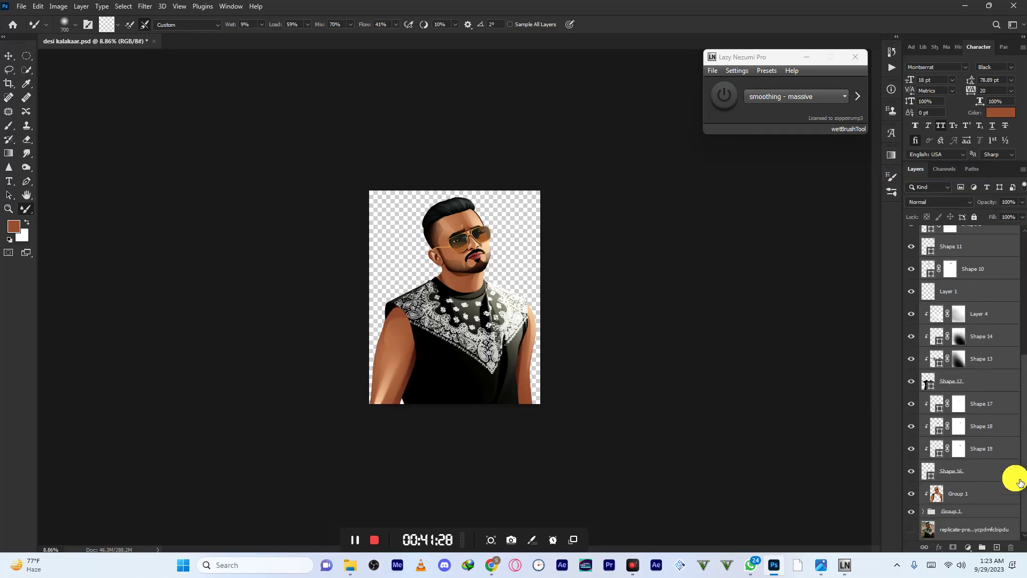